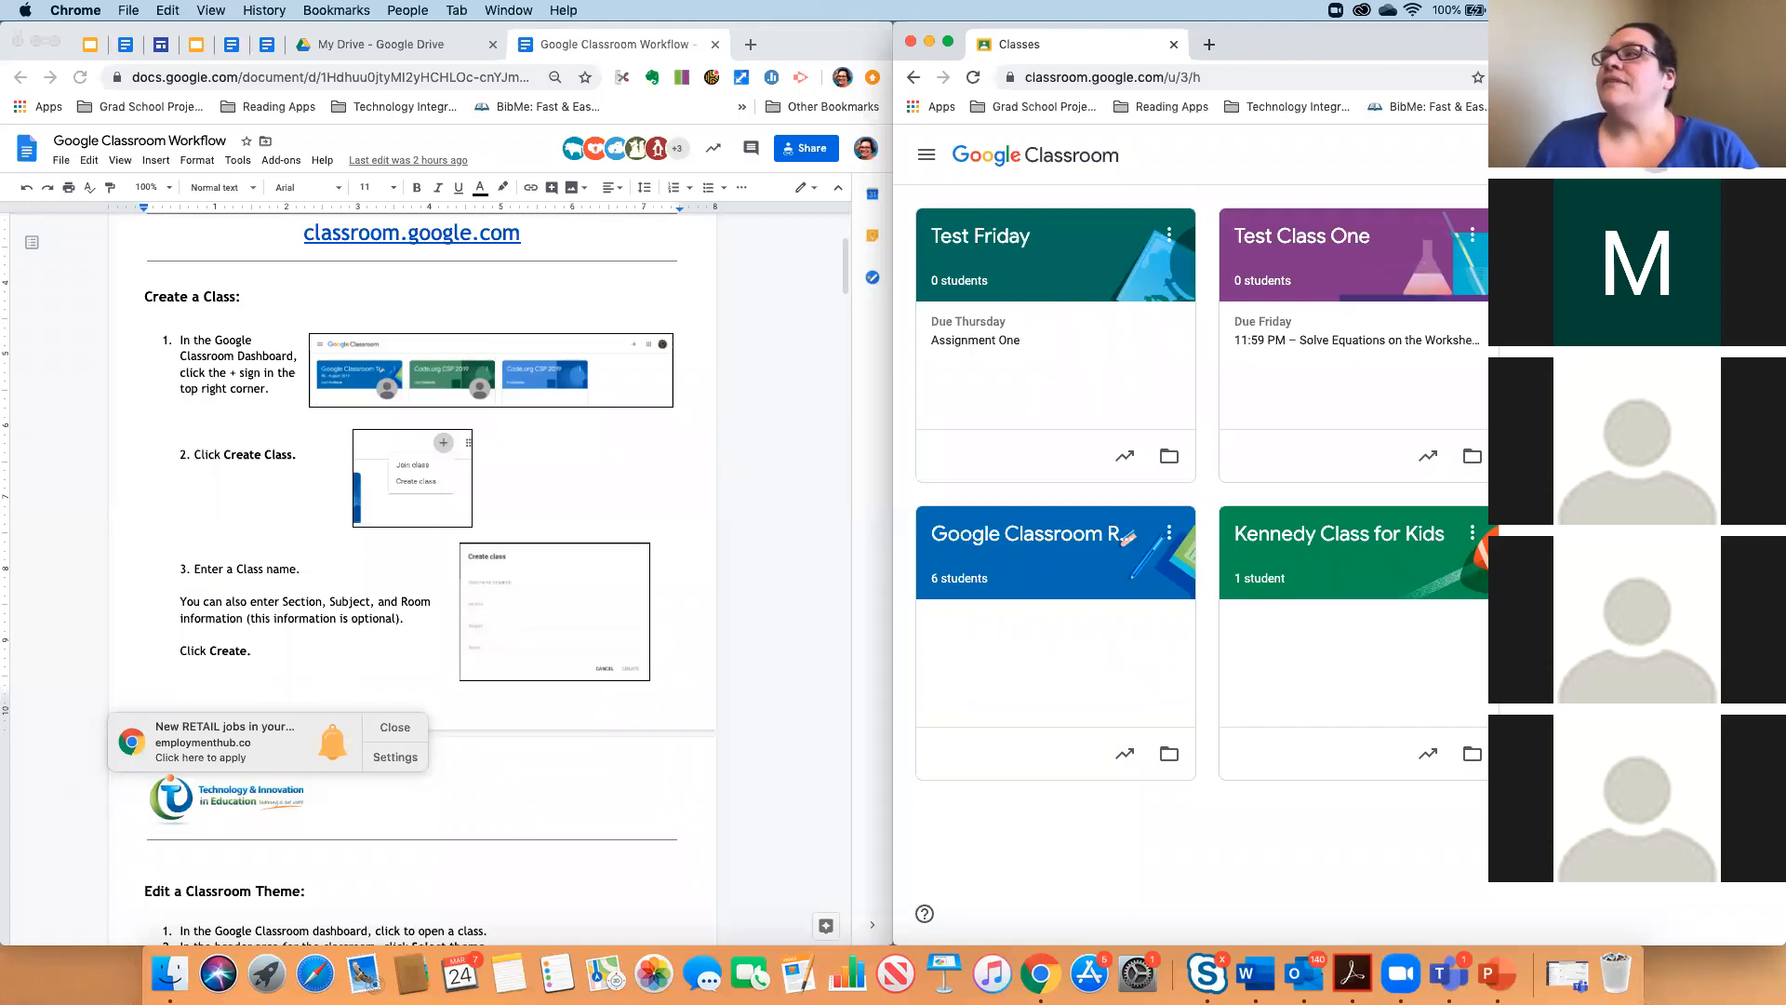
Create a class named "Test Tuesday", leaving the section, subject and room blank.
left_click(1609, 236)
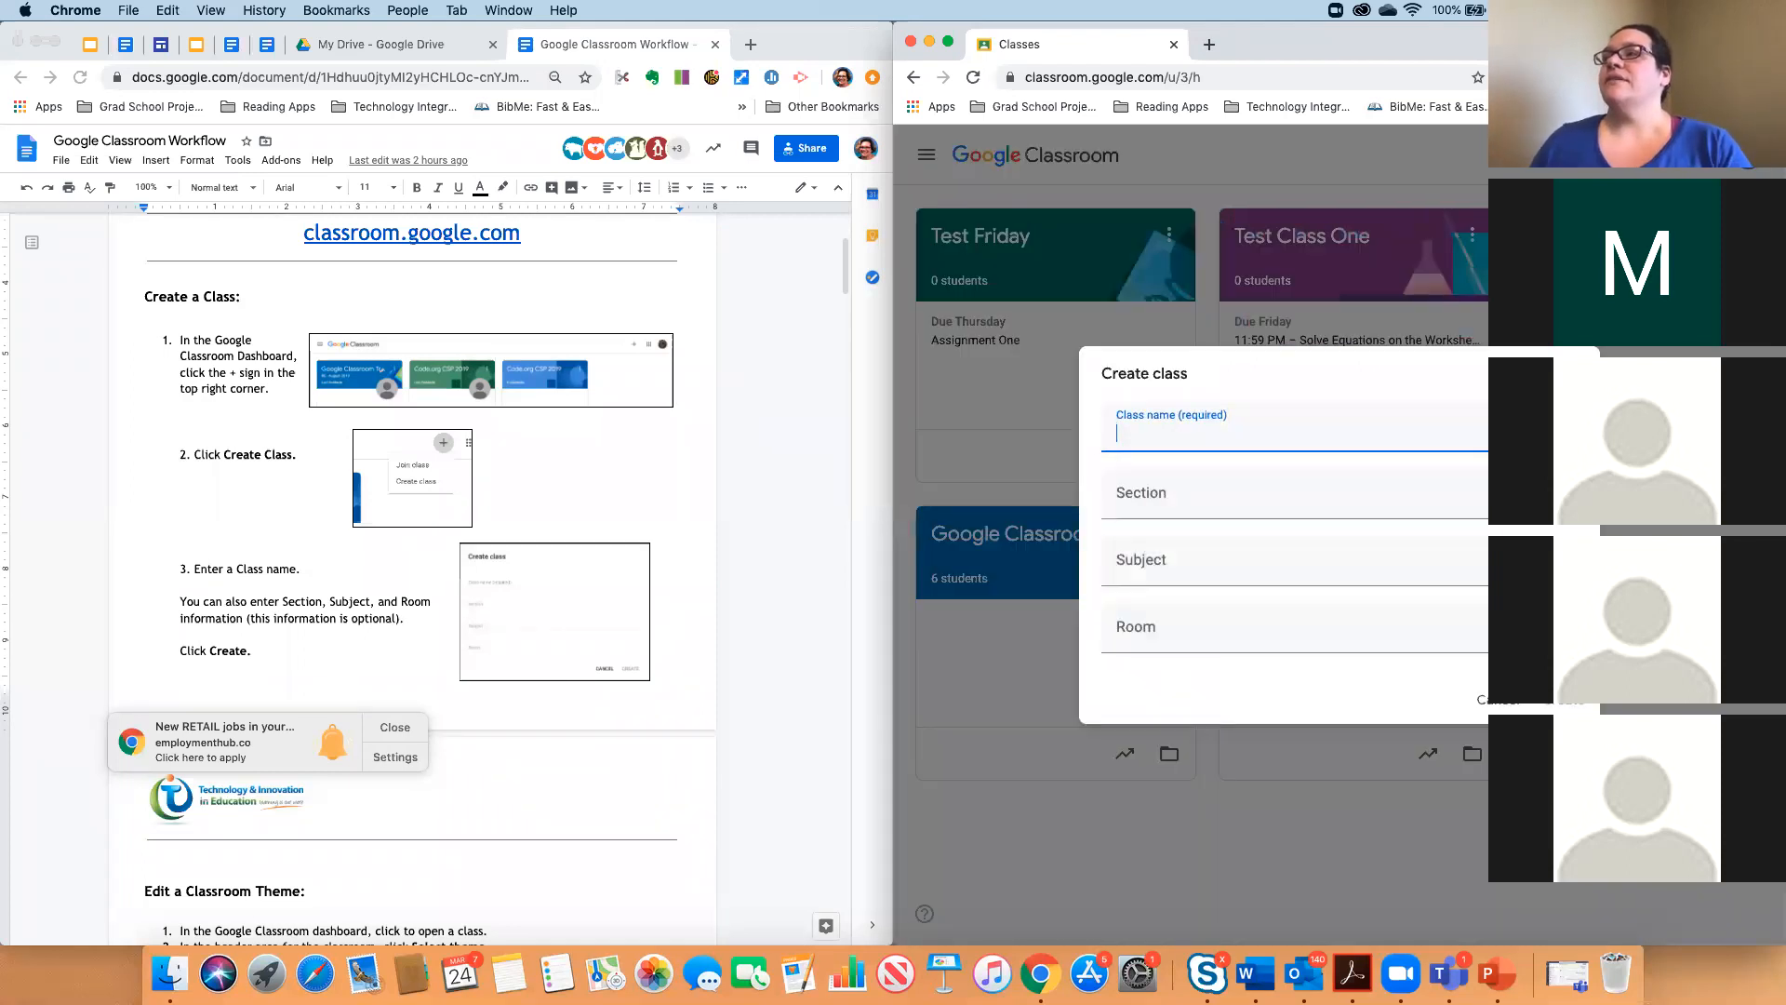
type("Test Tuesday")
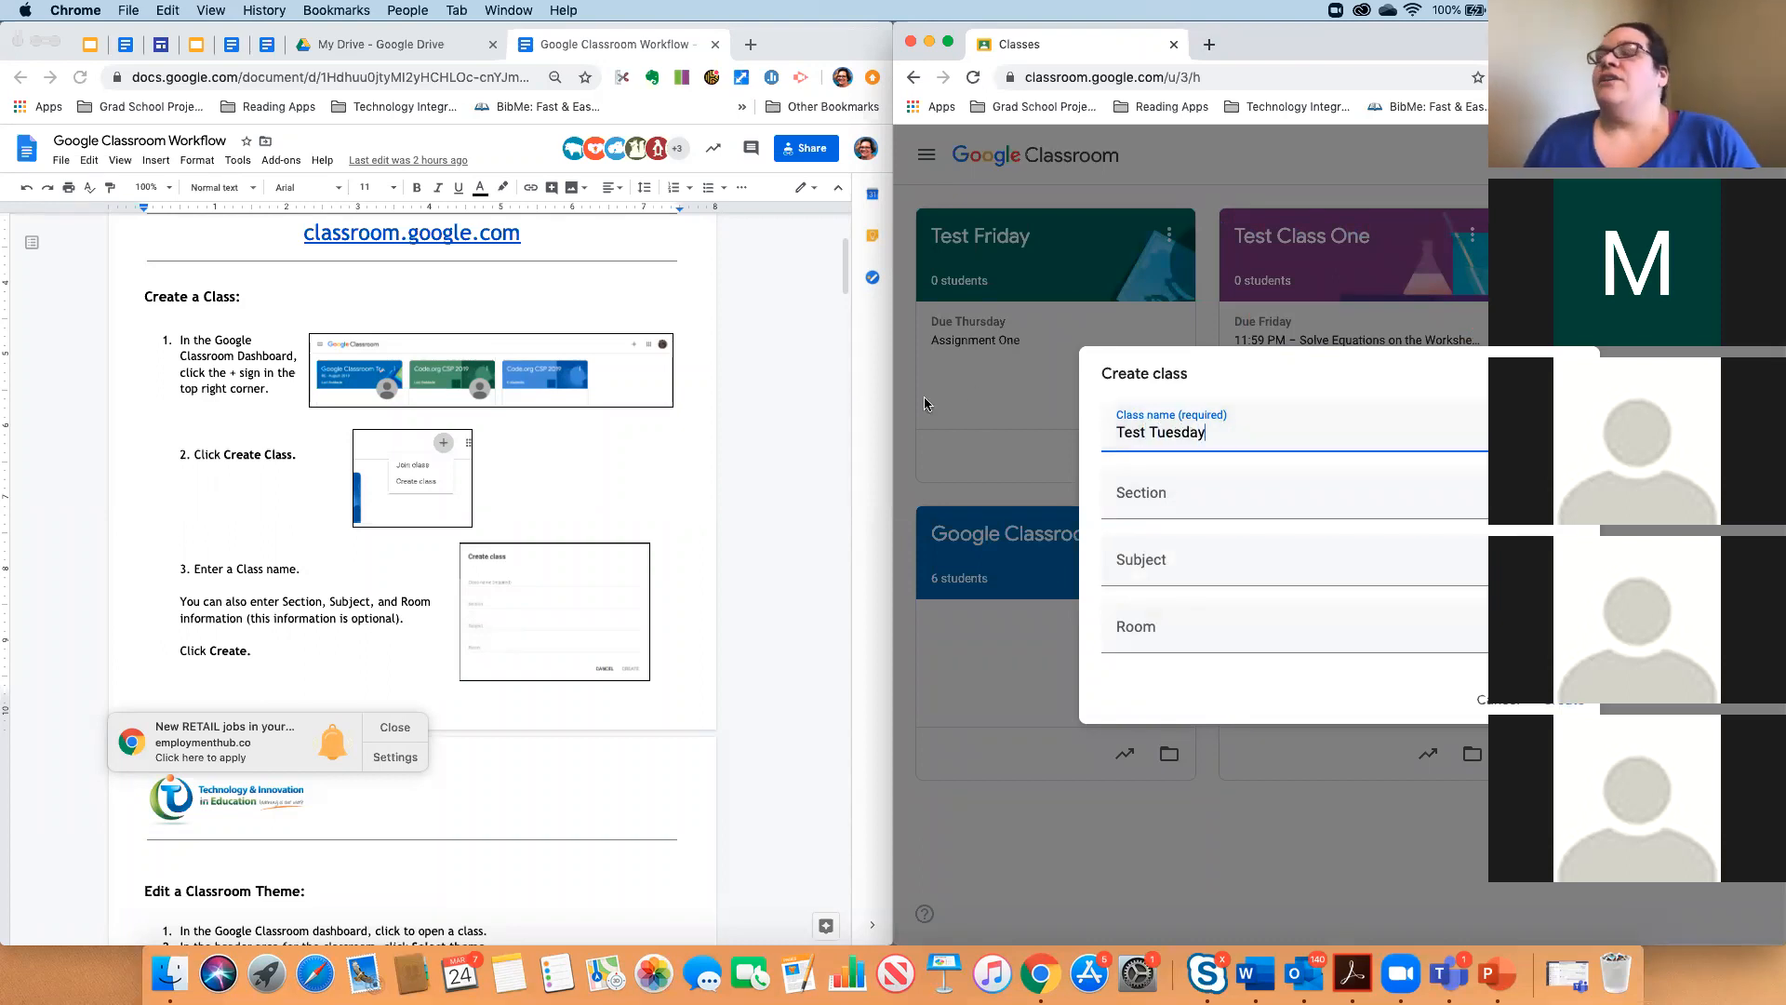
left_click(1210, 501)
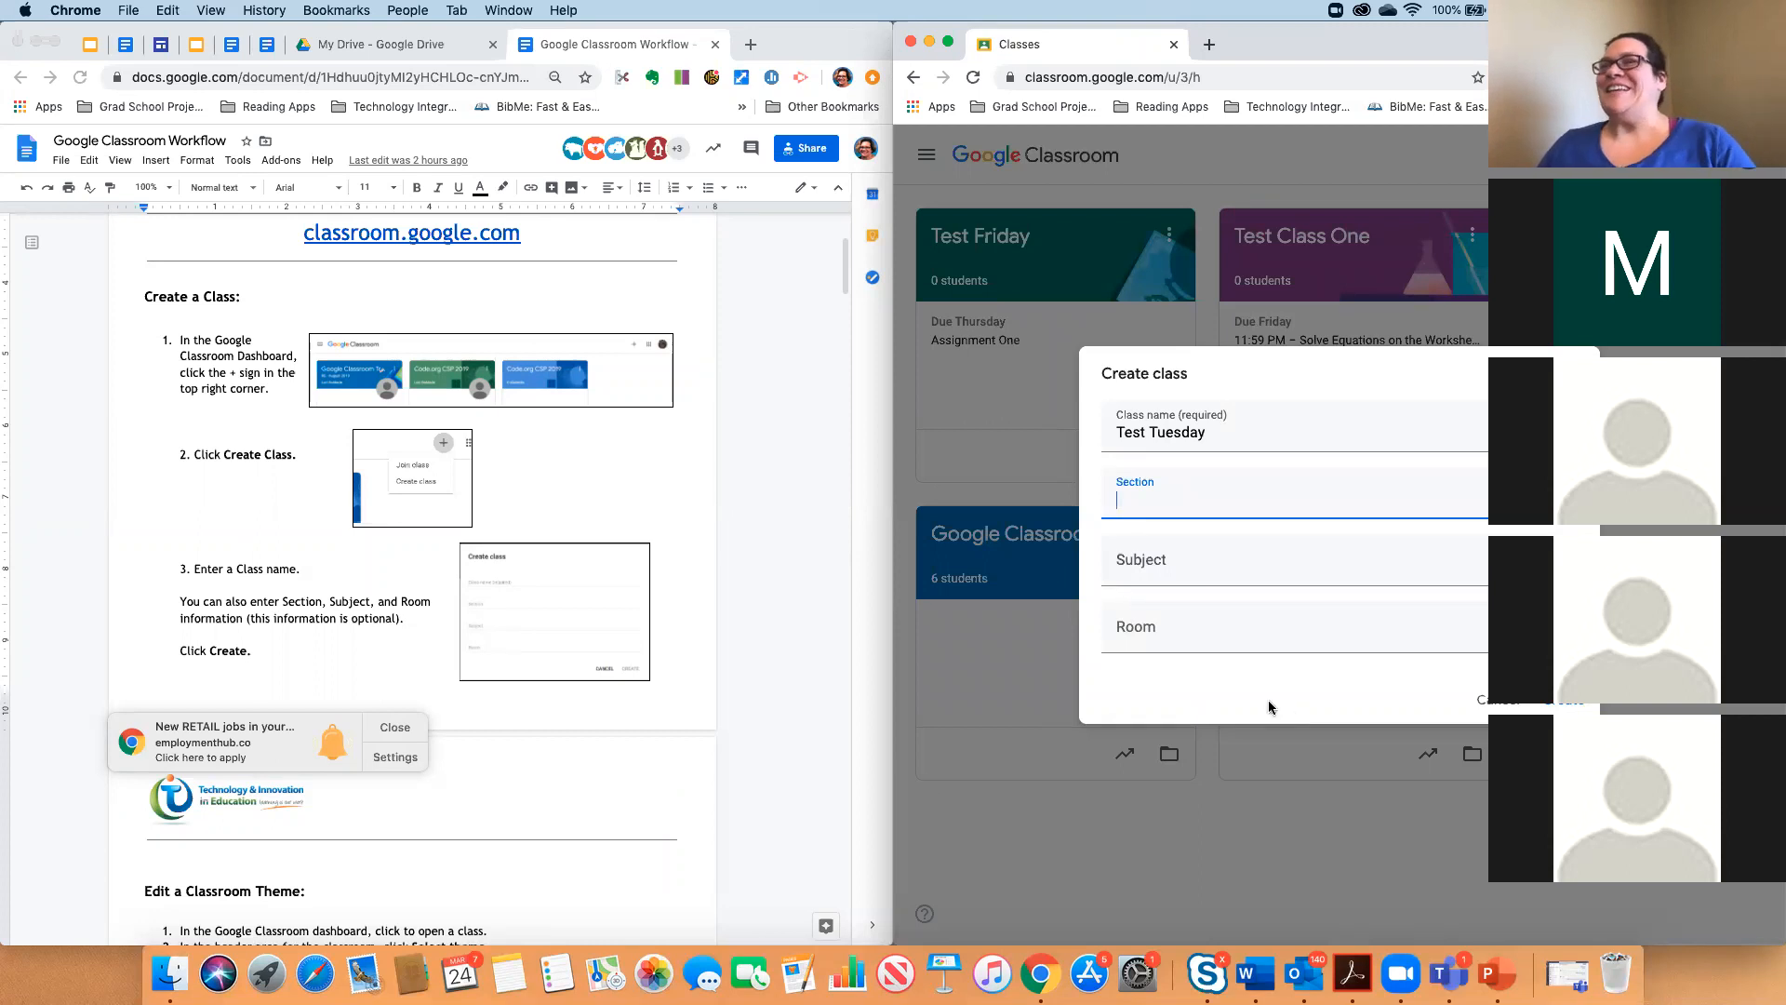
left_click(1149, 572)
left_click(1153, 629)
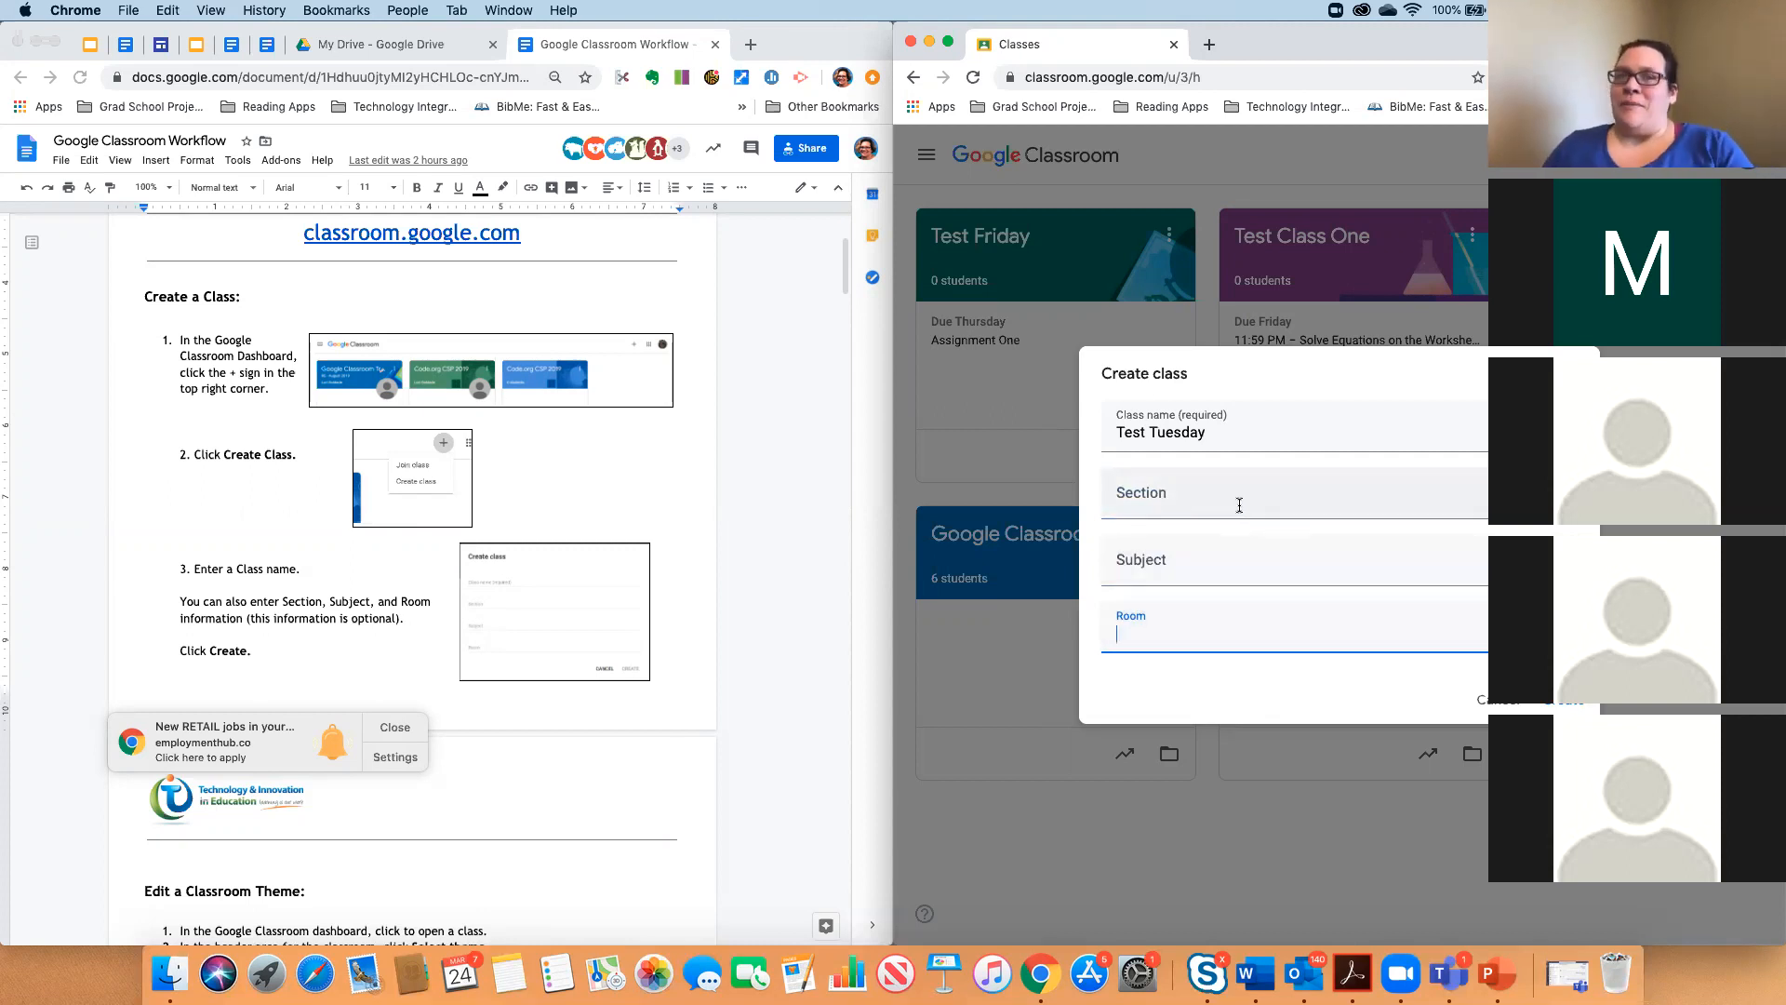
left_click(1206, 497)
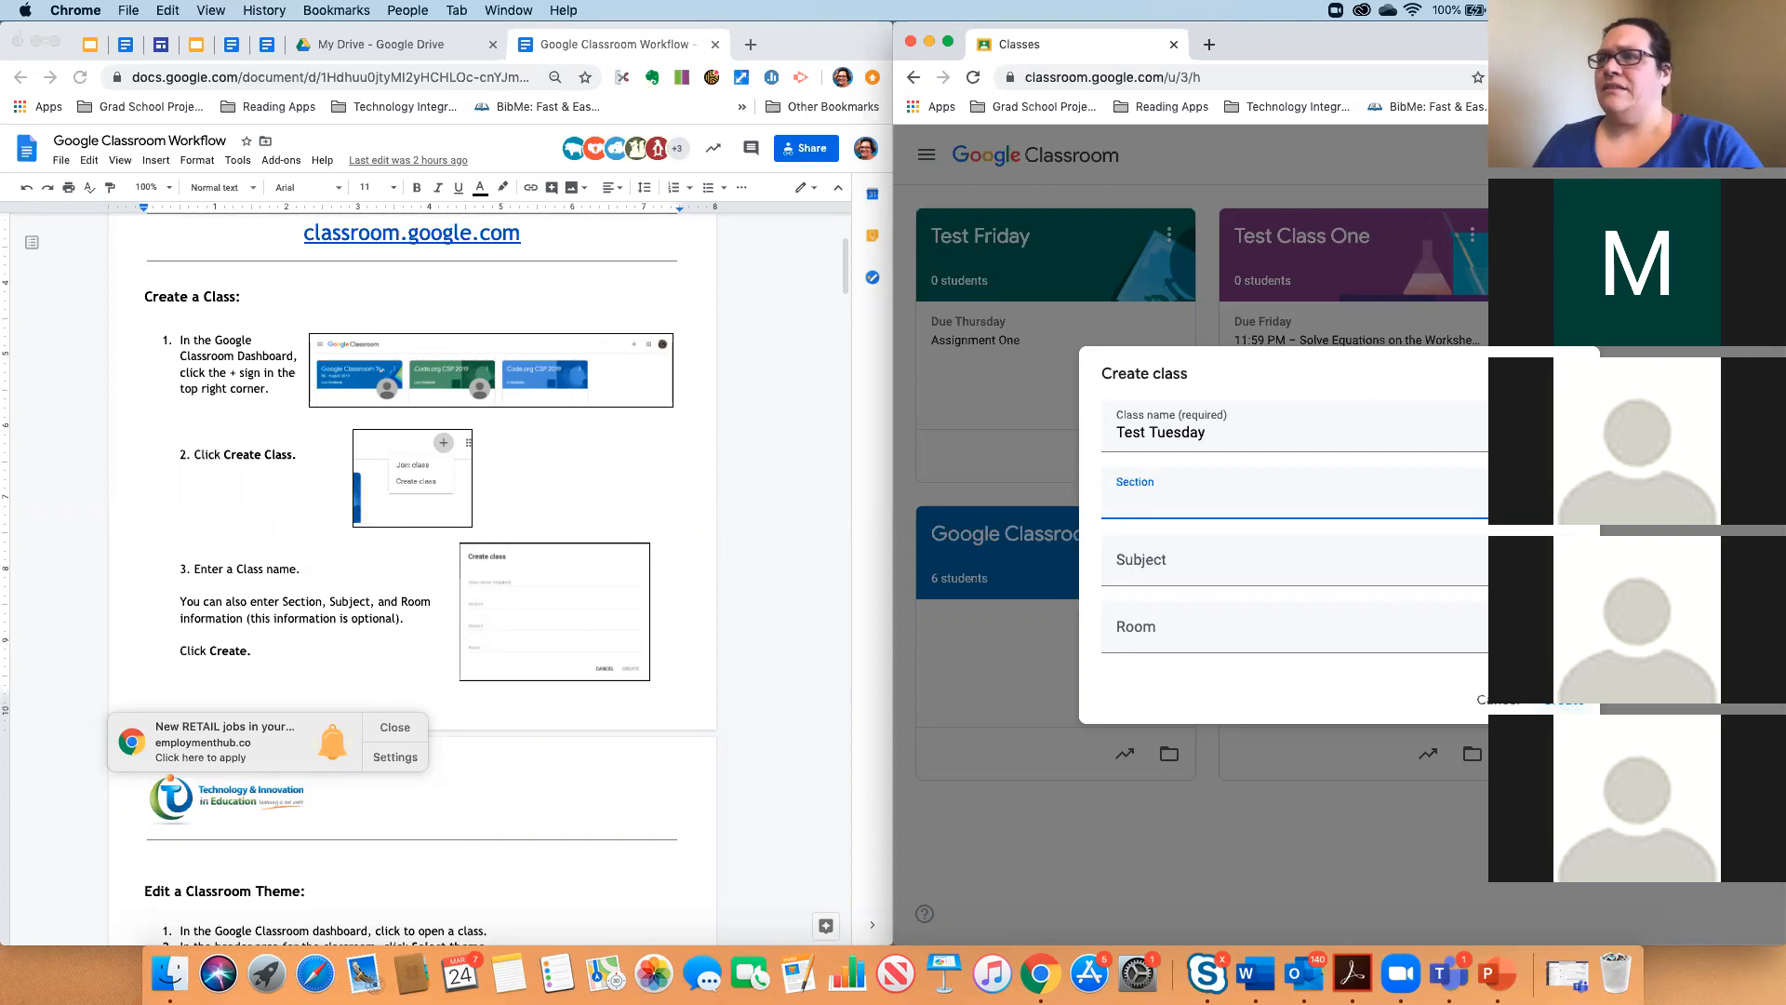
left_click(1563, 701)
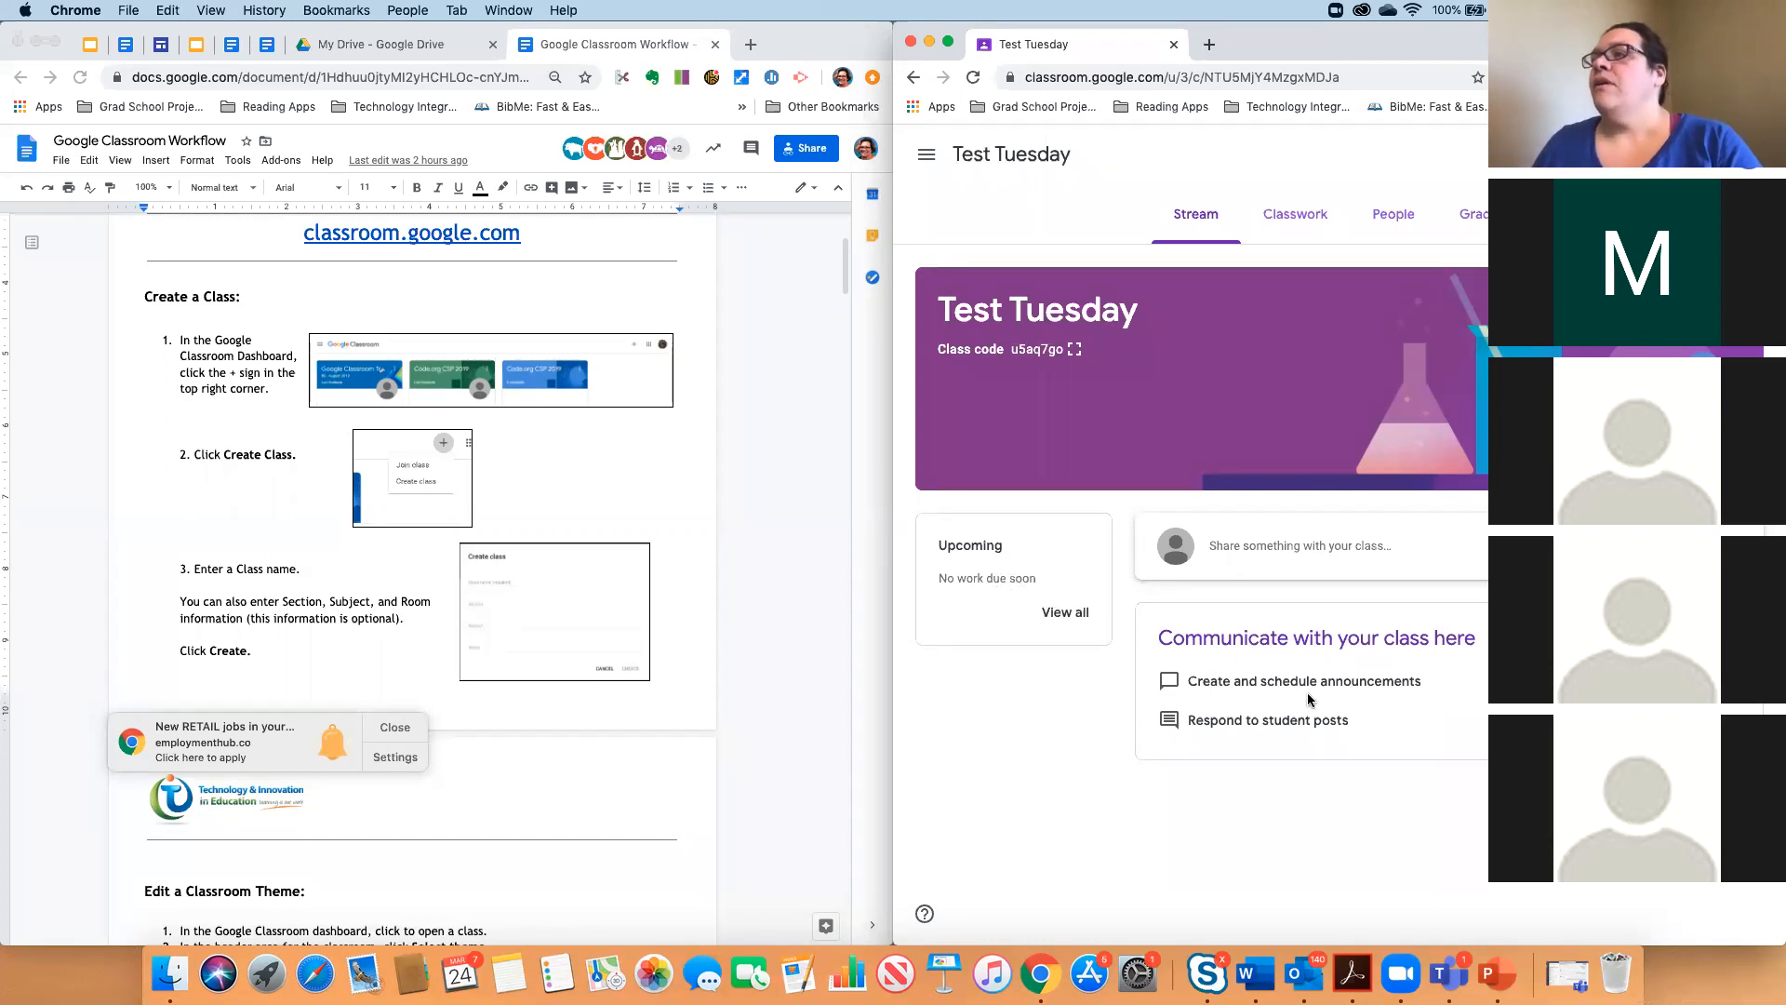
Look through the Math & Science header themes for the Test Tuesday class and close the gallery without applying one.
scroll(337, 603, "down", 5)
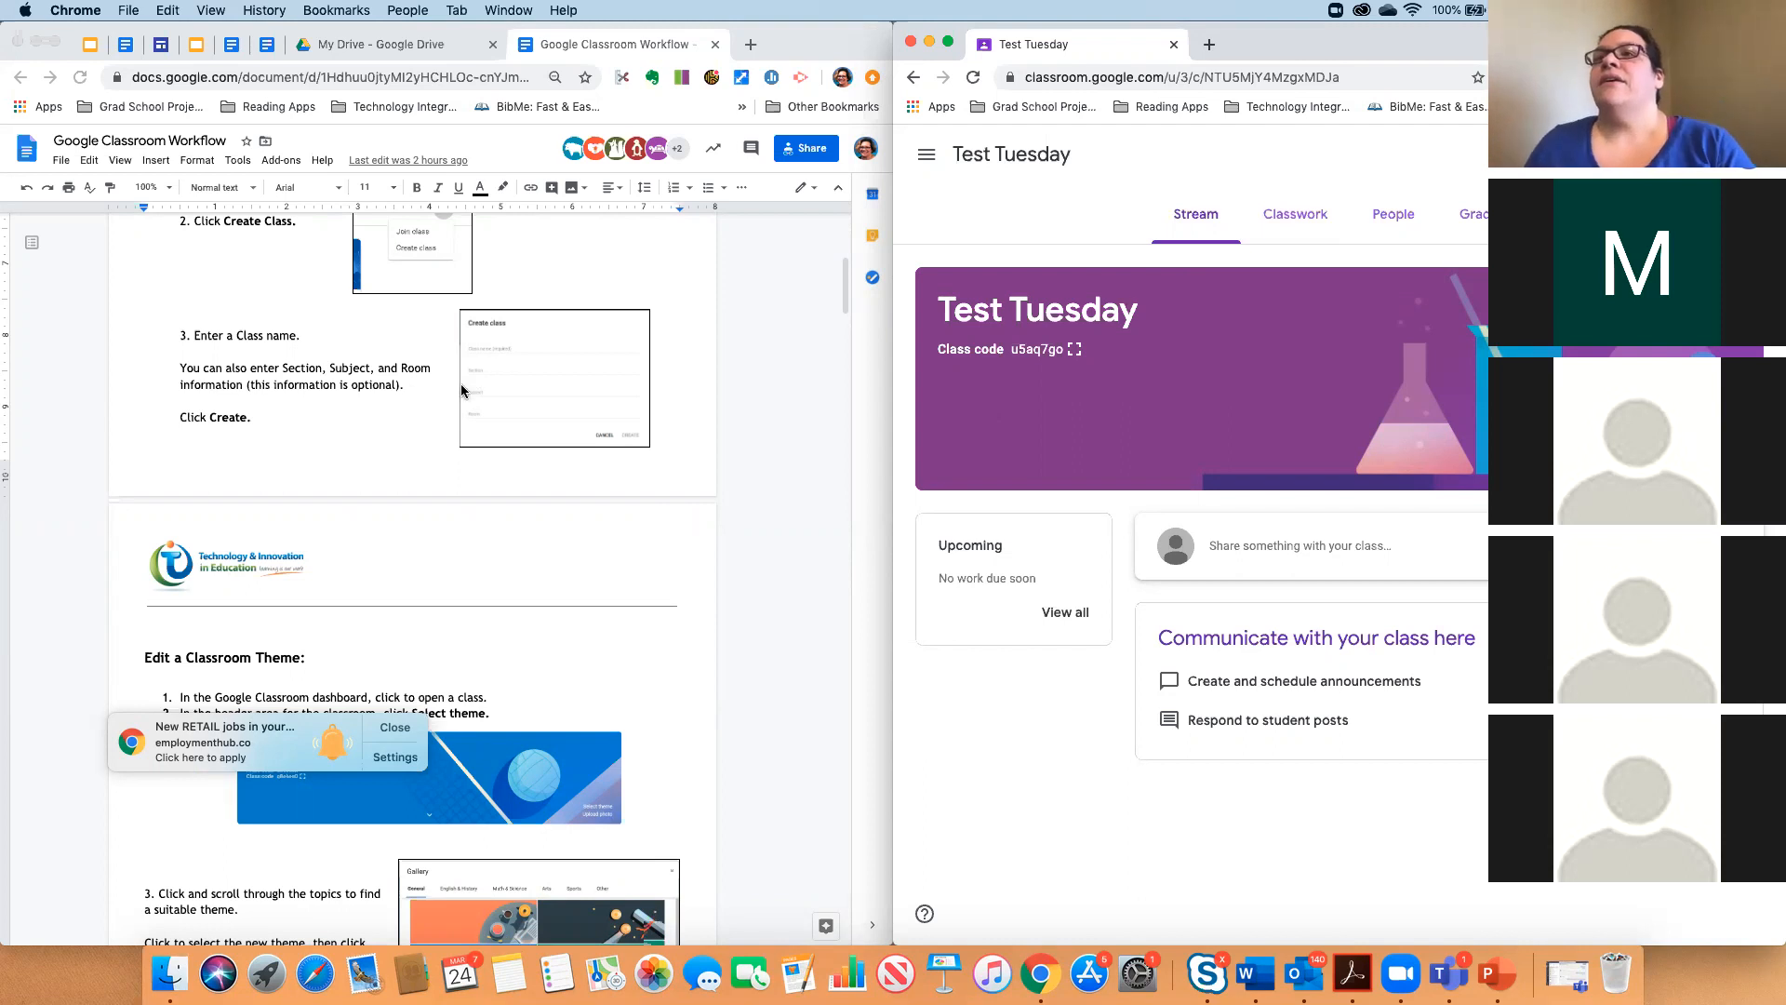
scroll(472, 379, "down", 5)
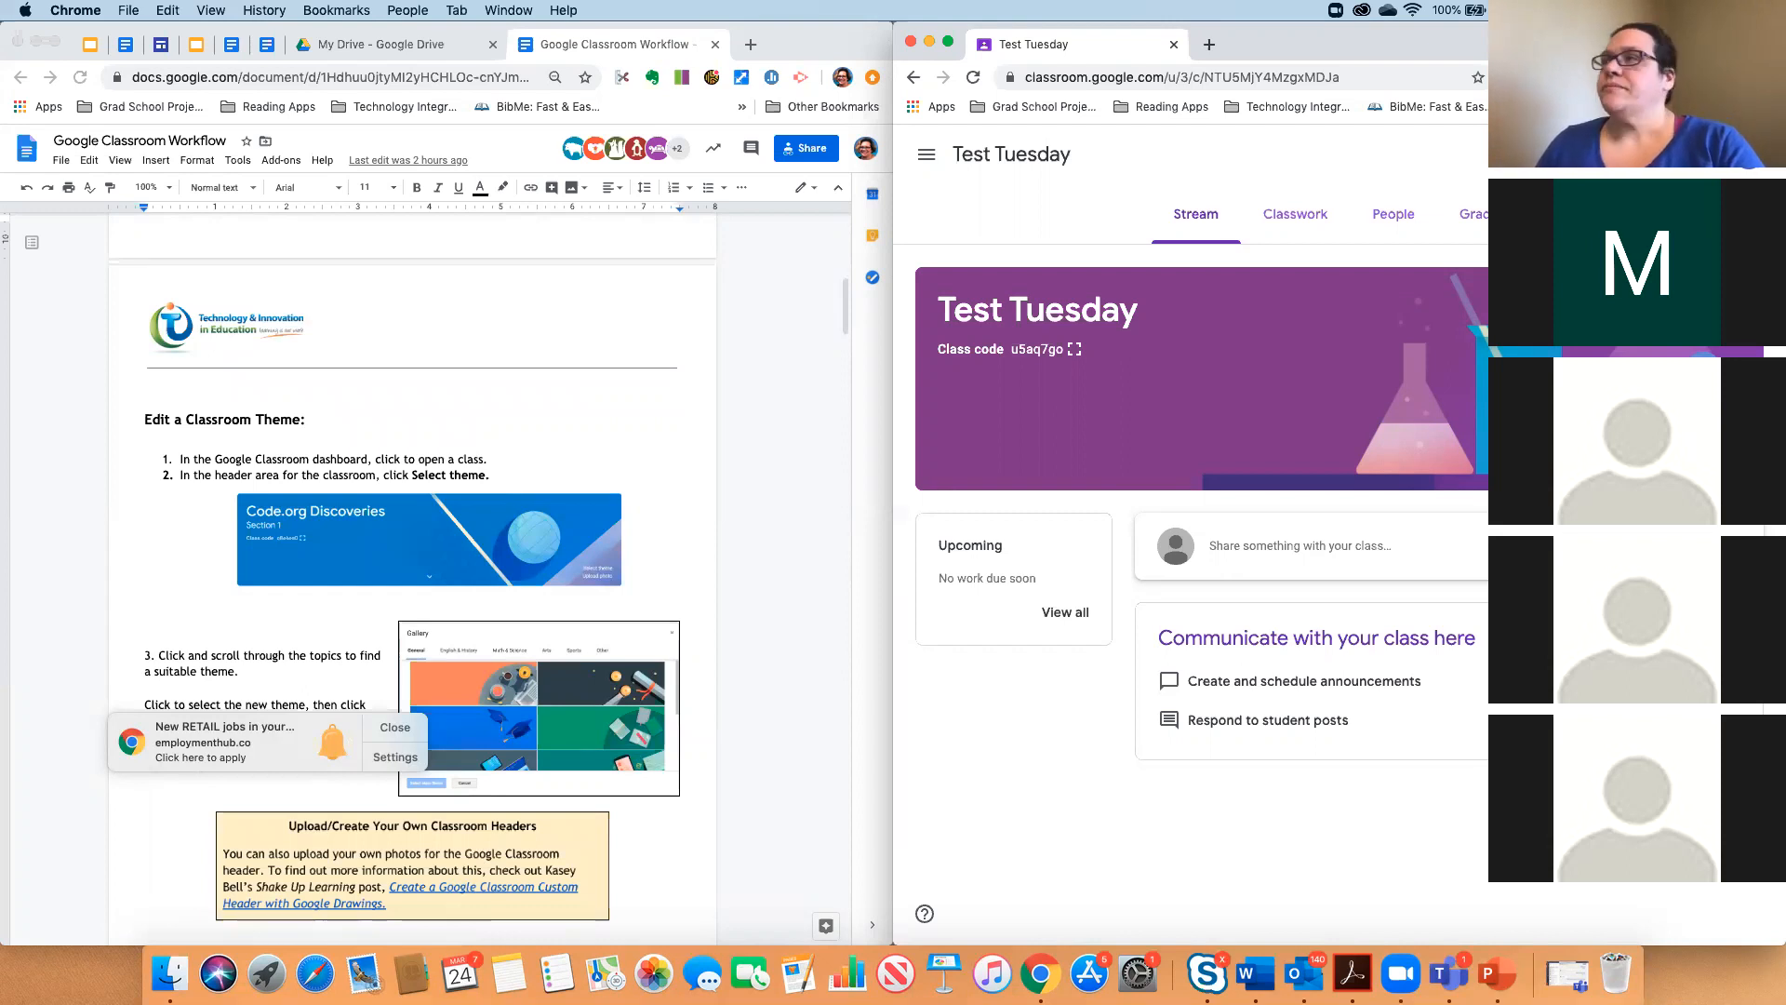
left_click(1705, 447)
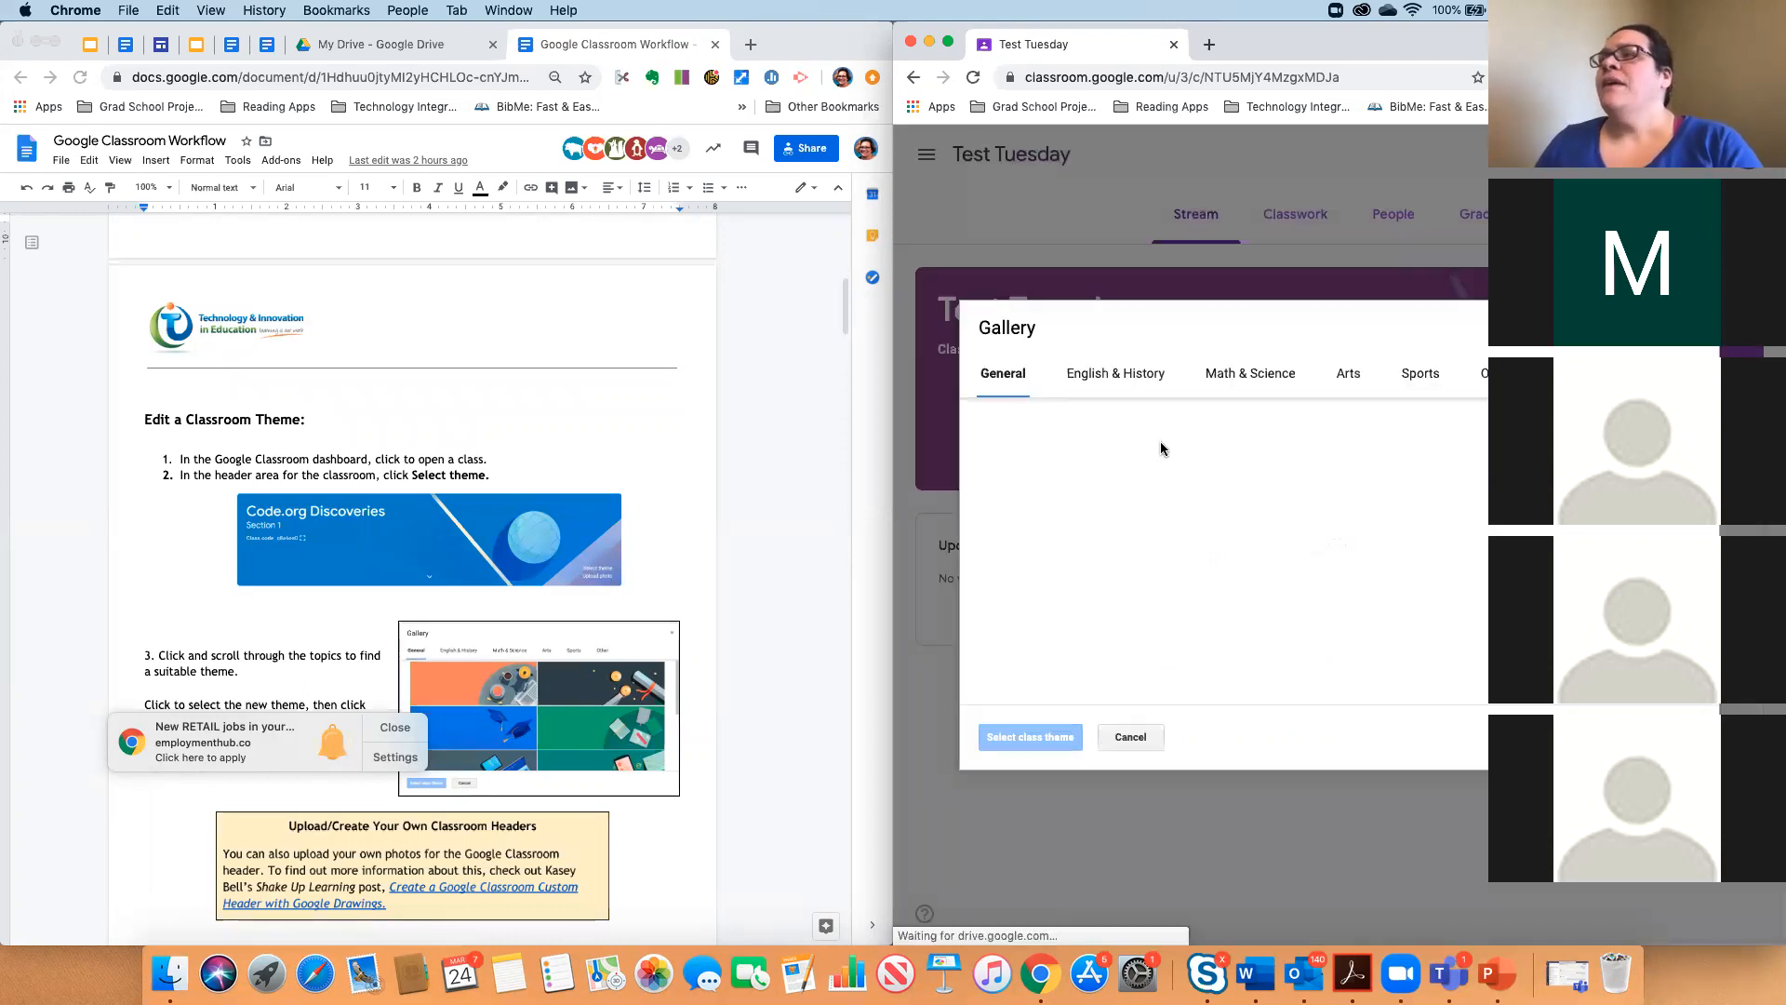
left_click(1247, 373)
scroll(1411, 461, "down", 1)
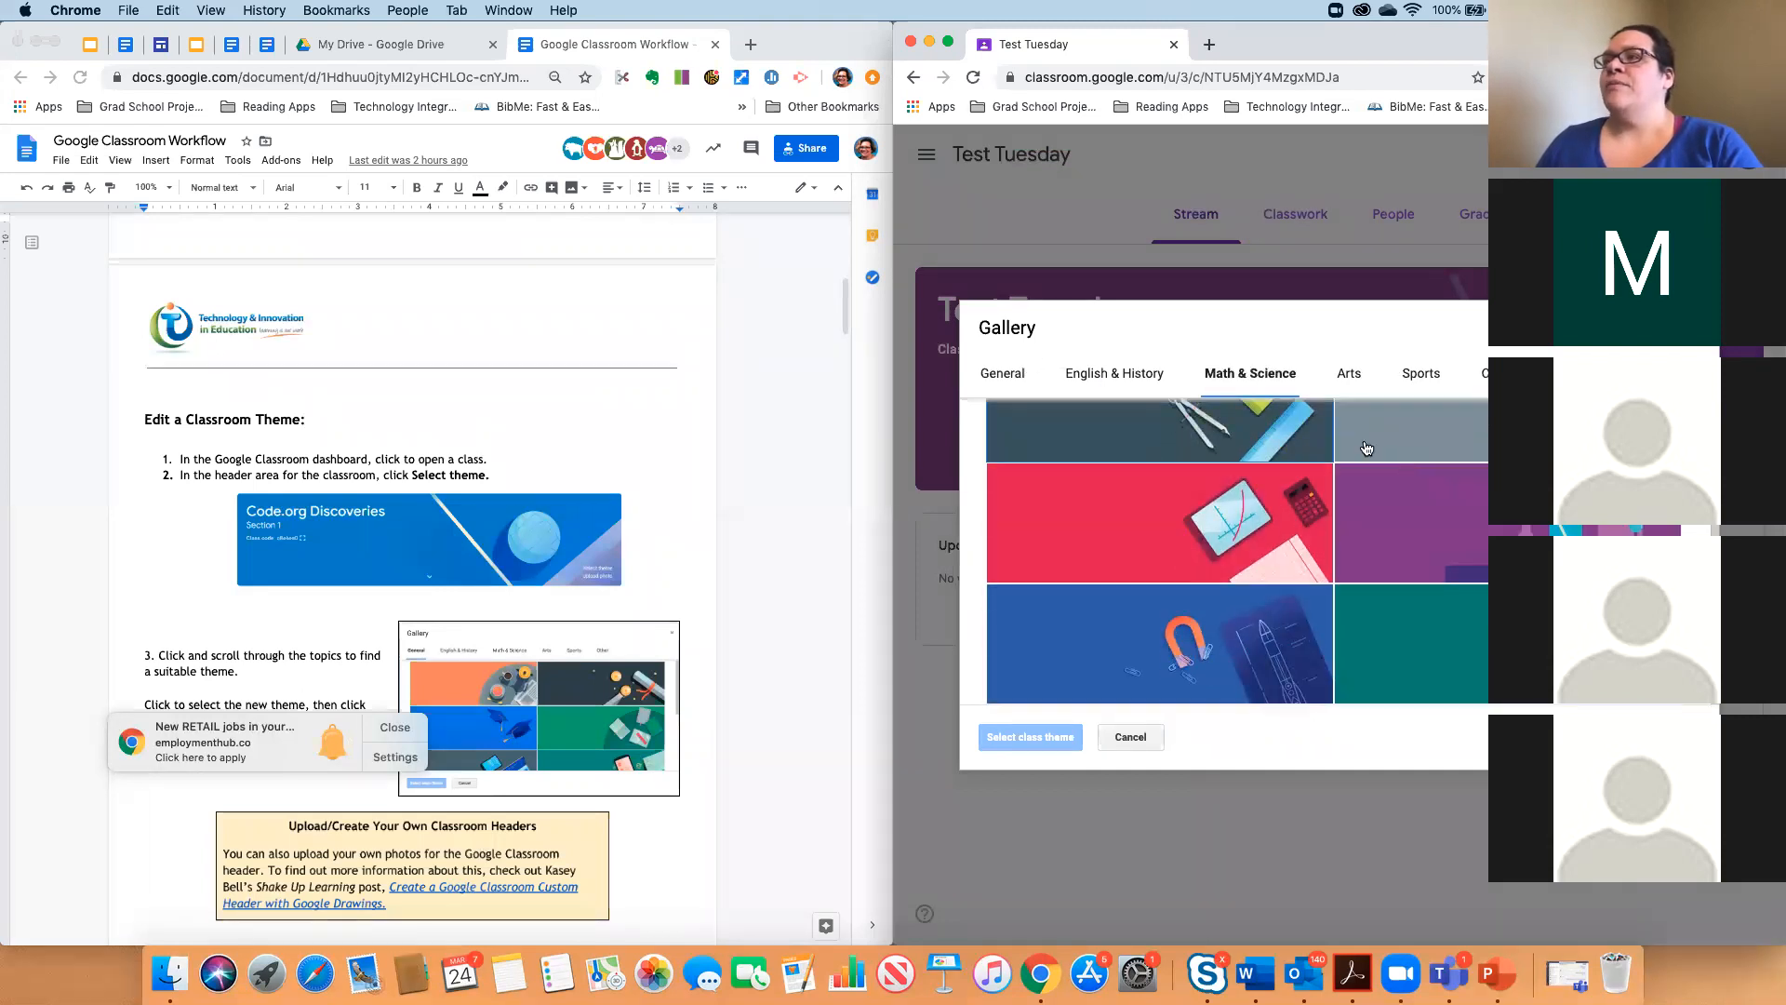
left_click(1698, 329)
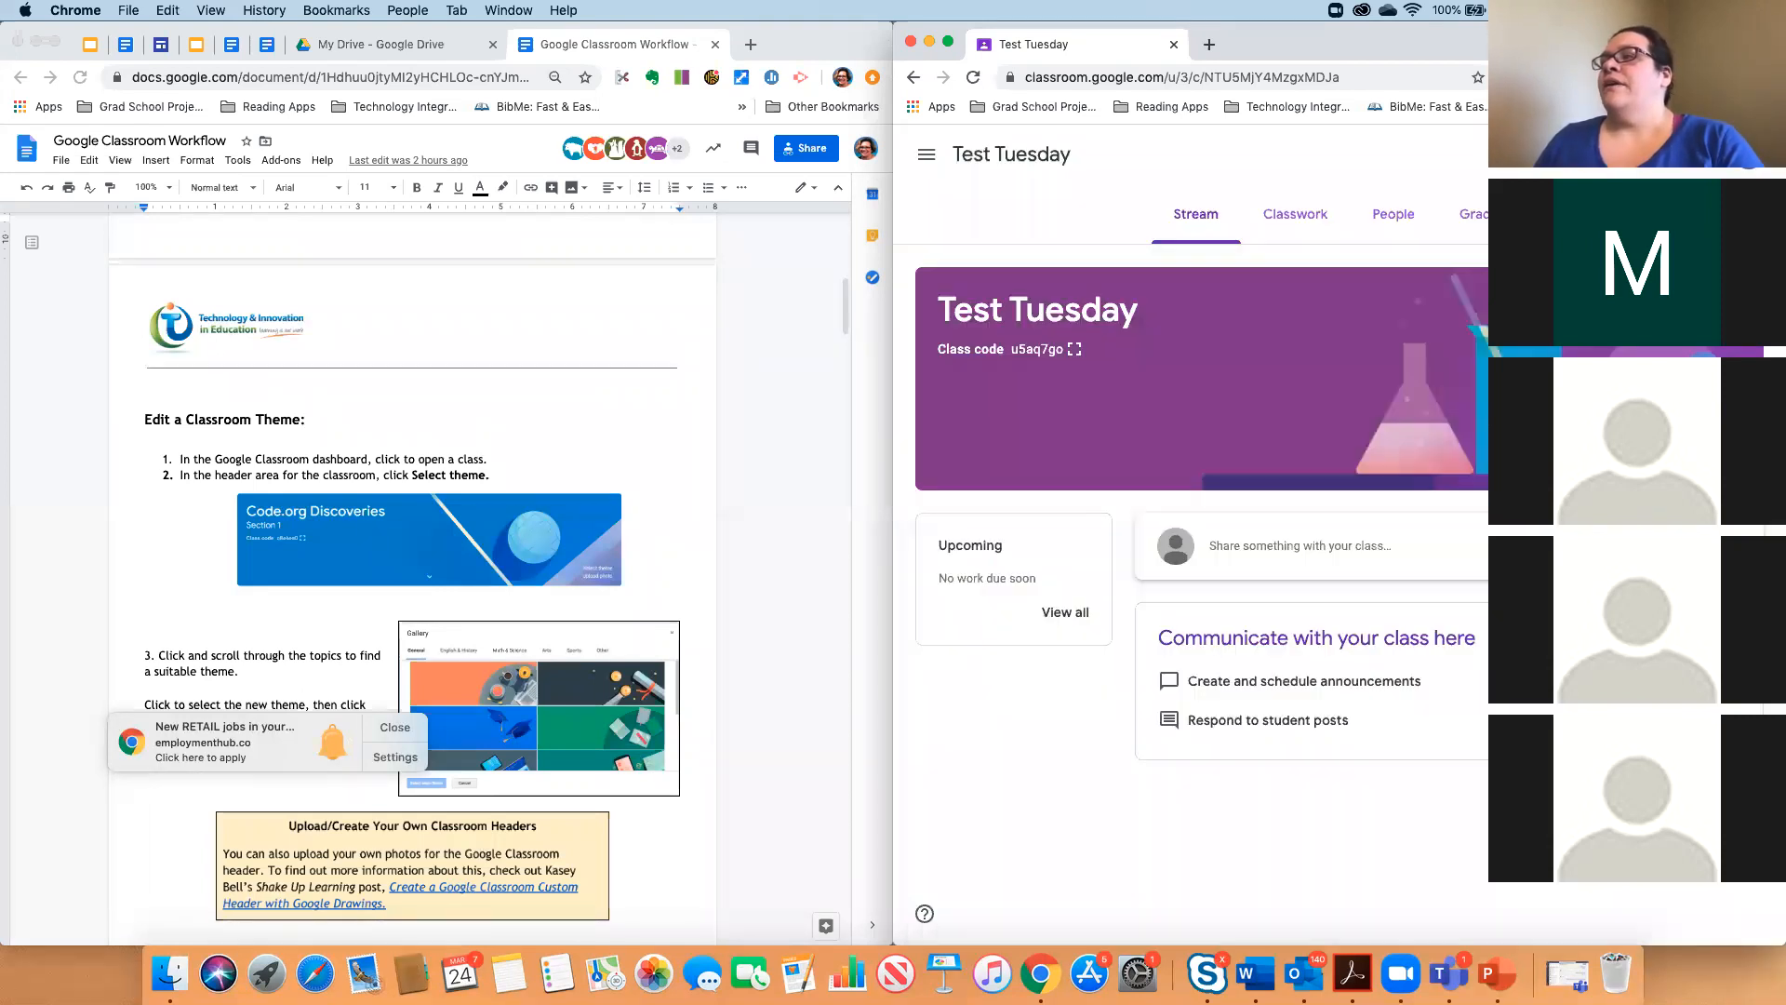
Look through the Other category of header themes and leave the gallery without changing the theme.
left_click(1709, 450)
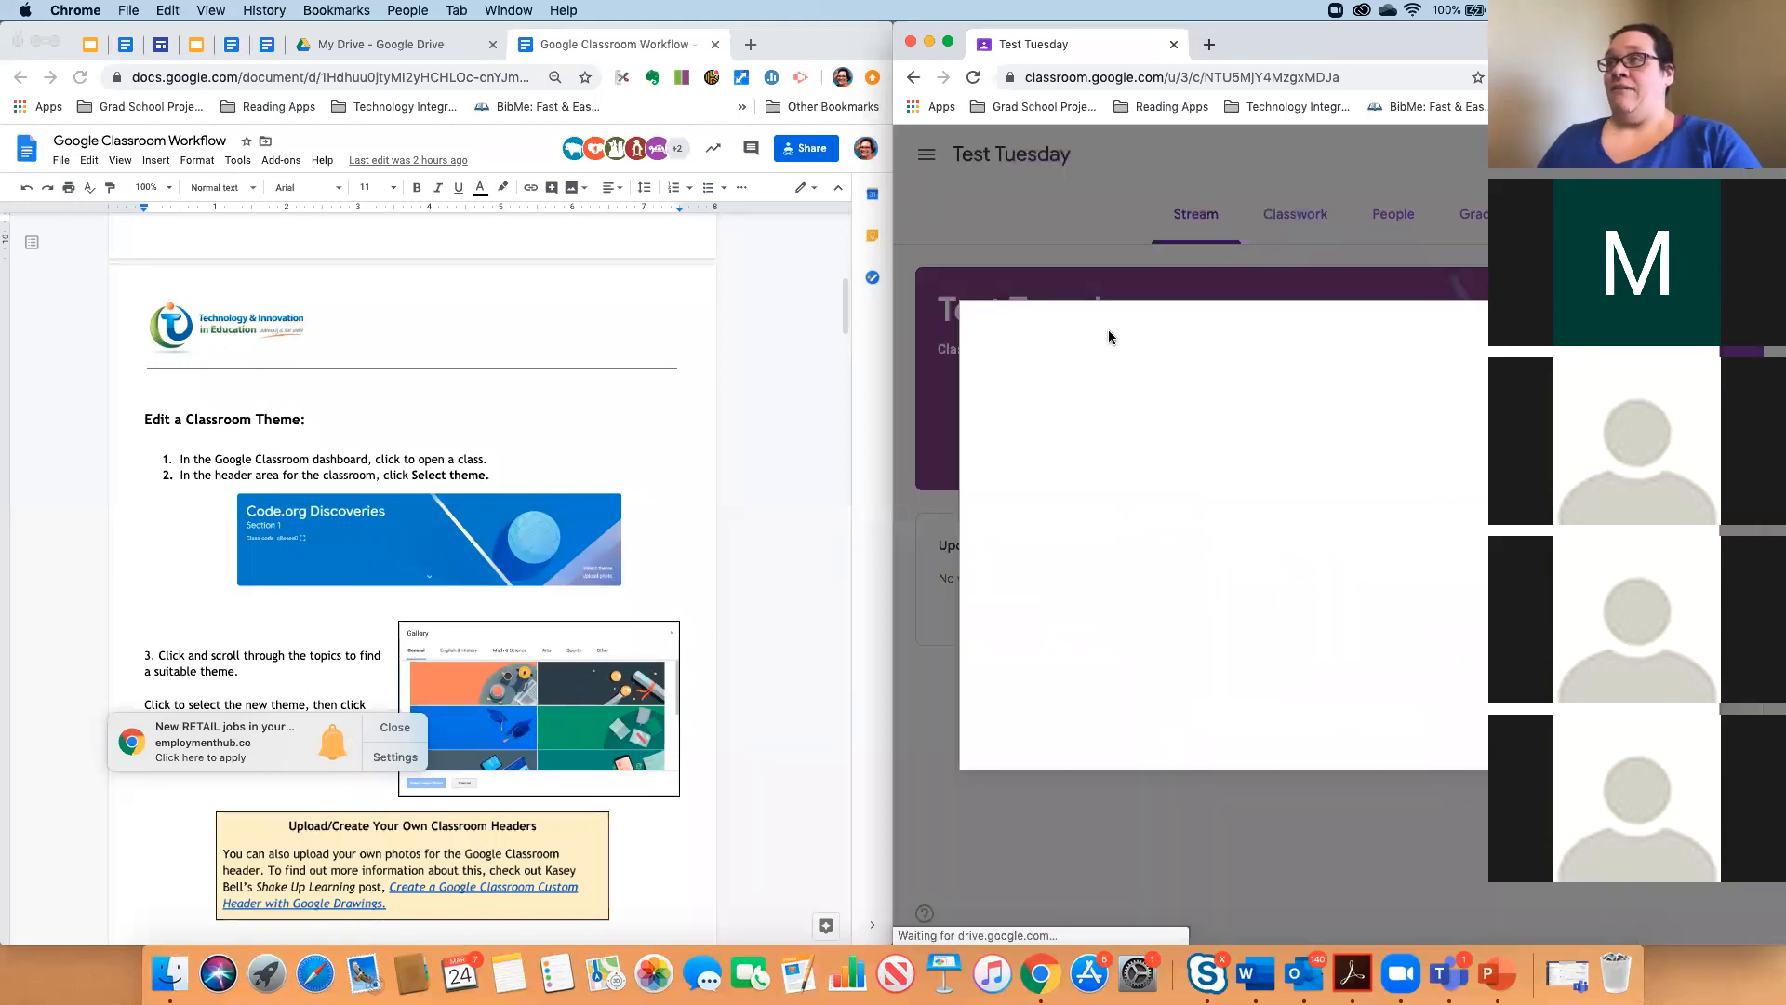
left_click(1481, 373)
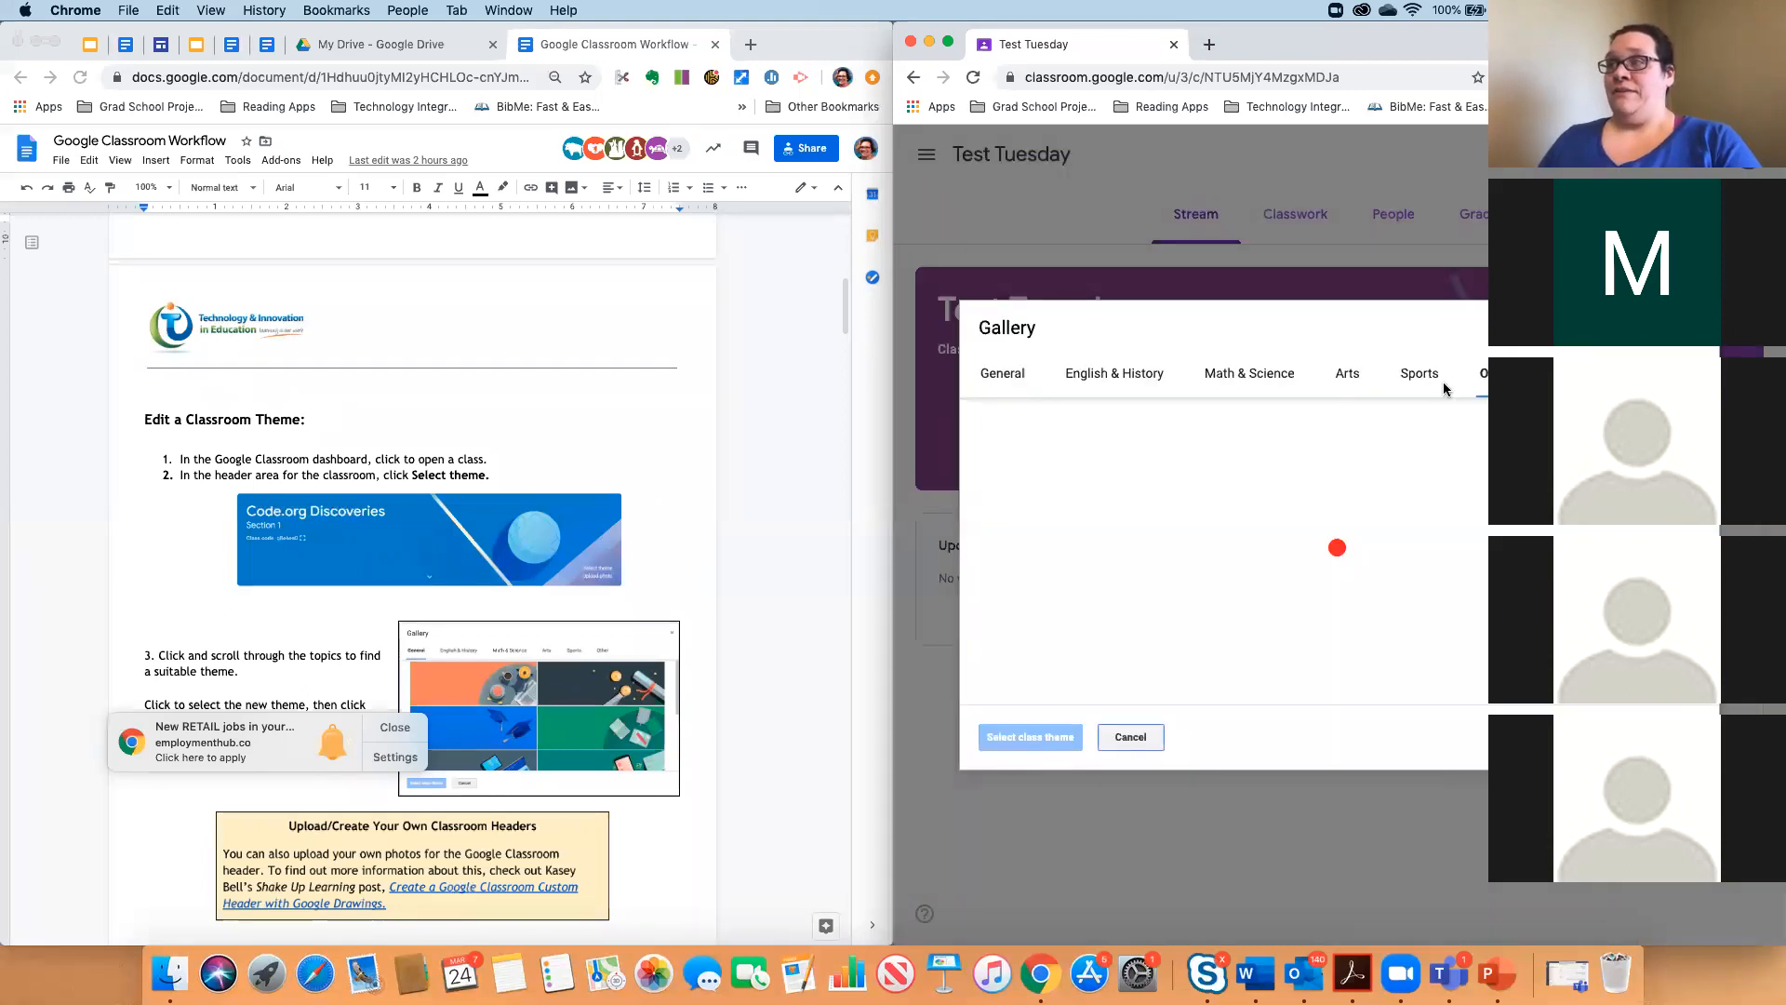
scroll(1243, 507, "down", 3)
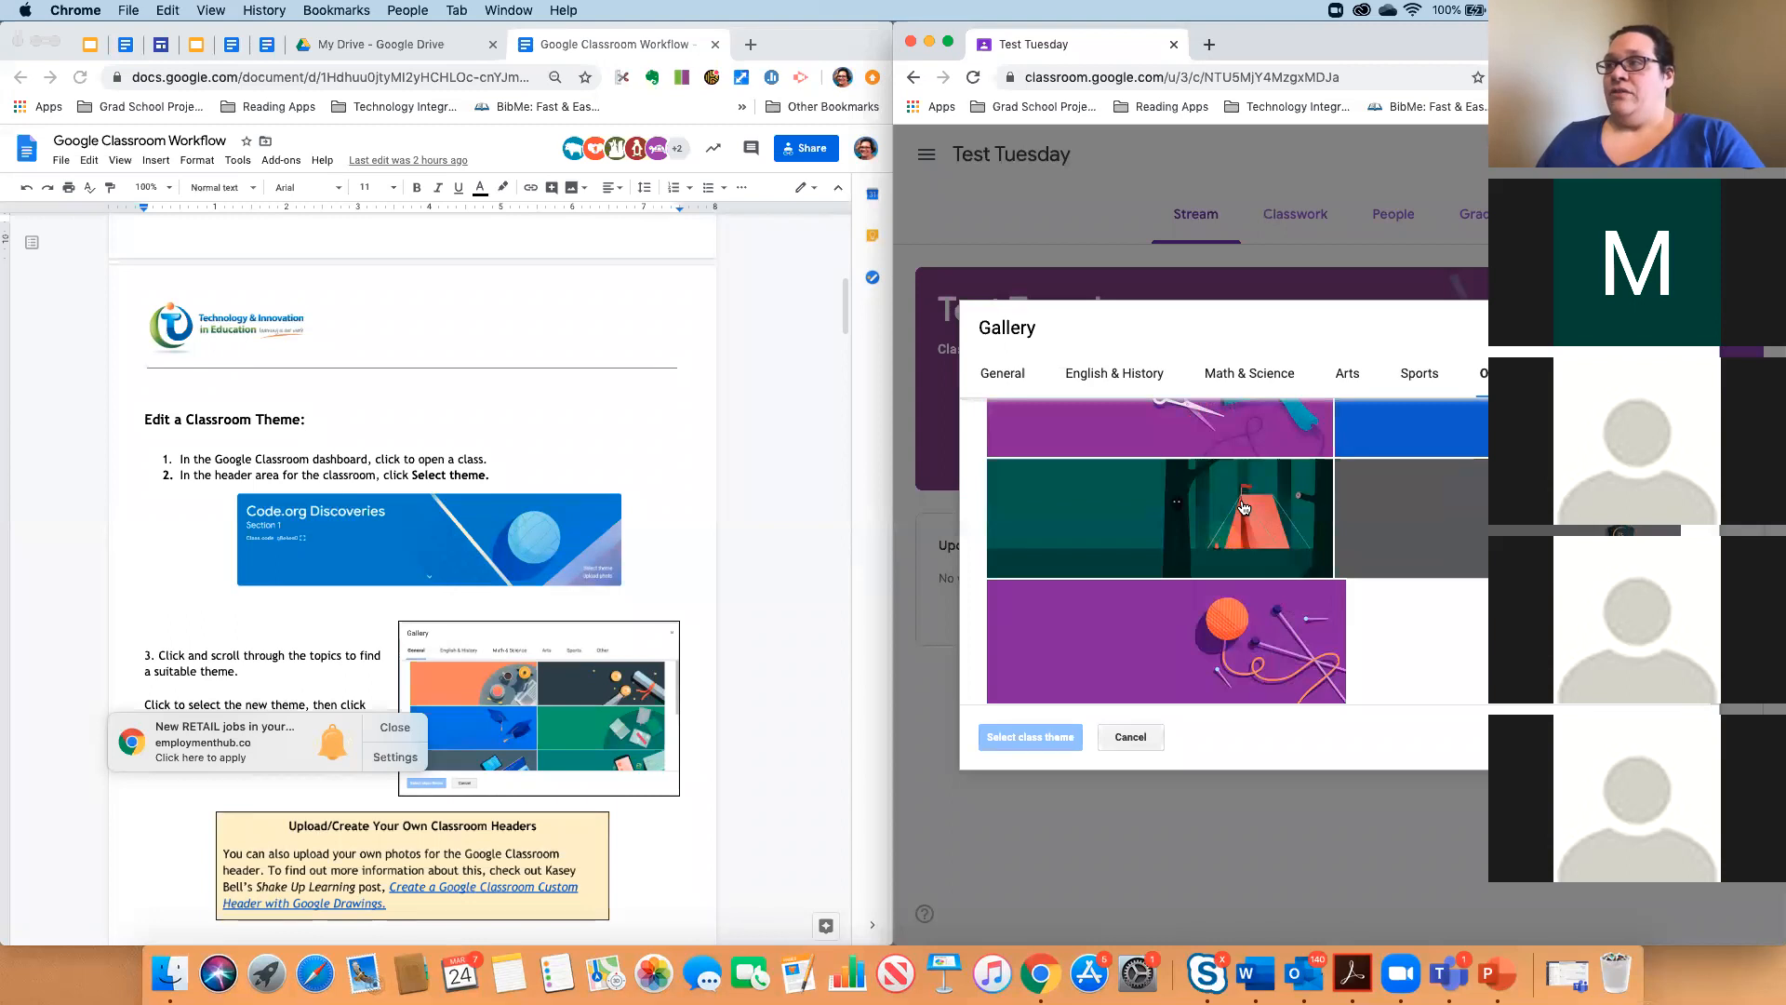
scroll(1243, 507, "up", 5)
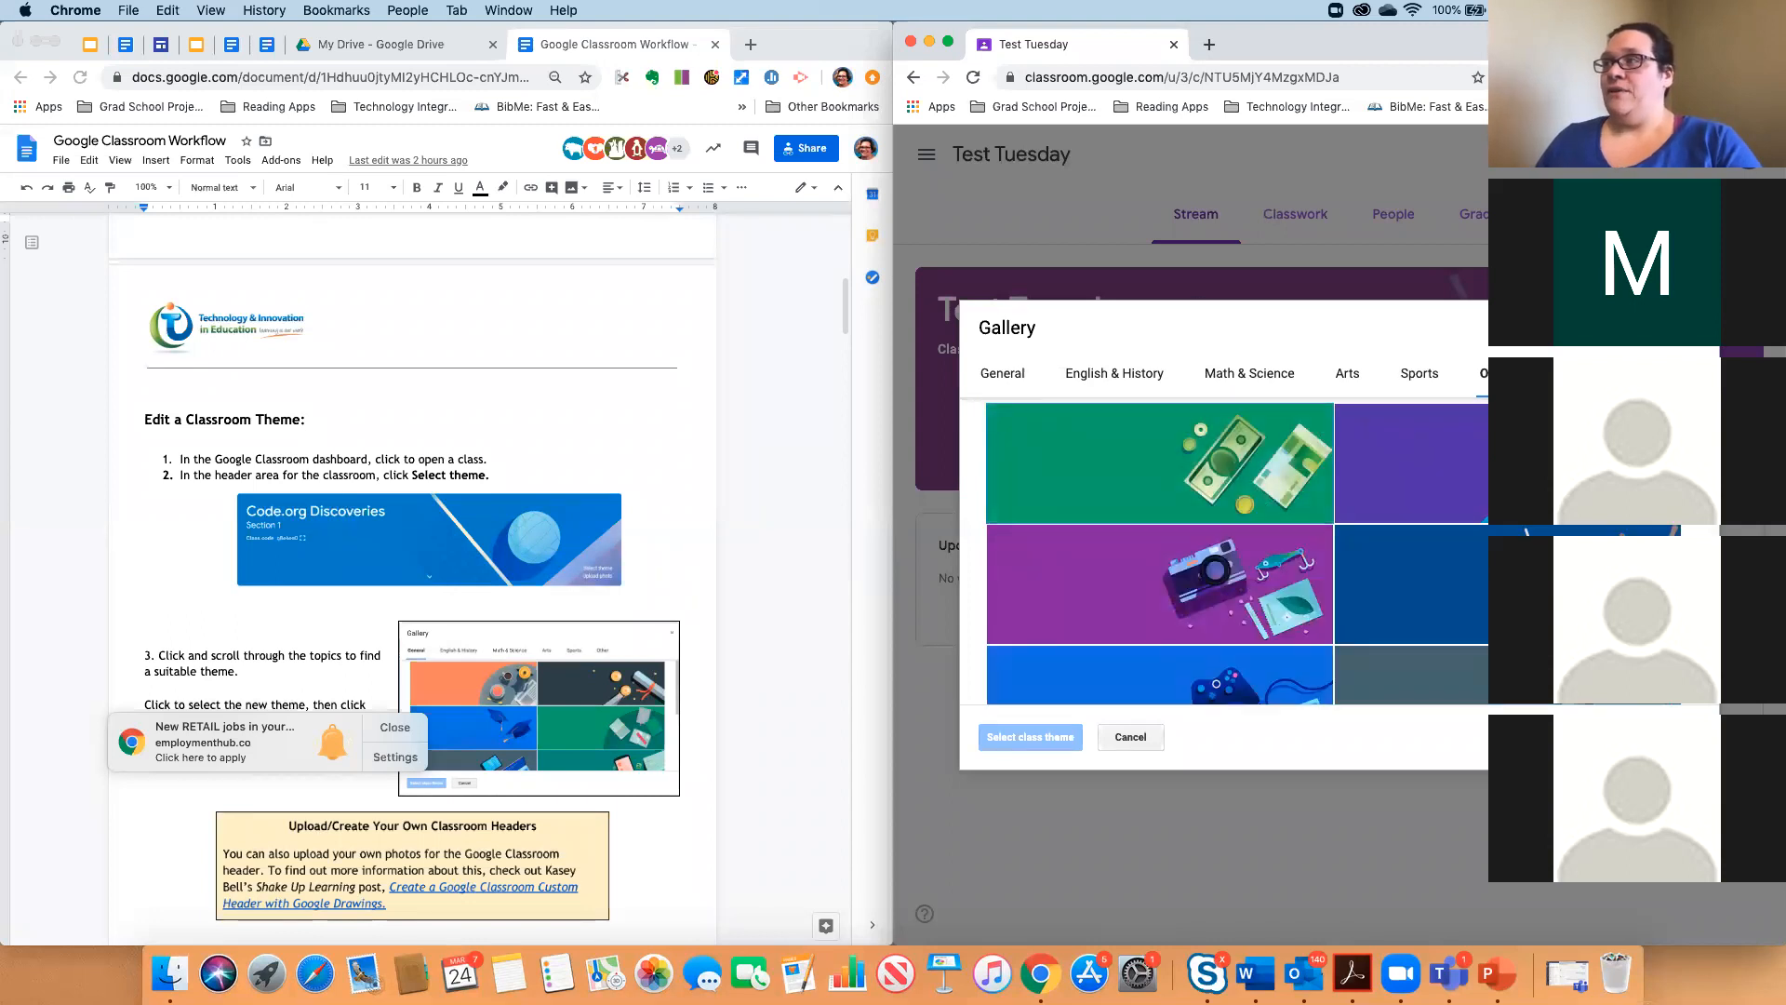
key("Escape")
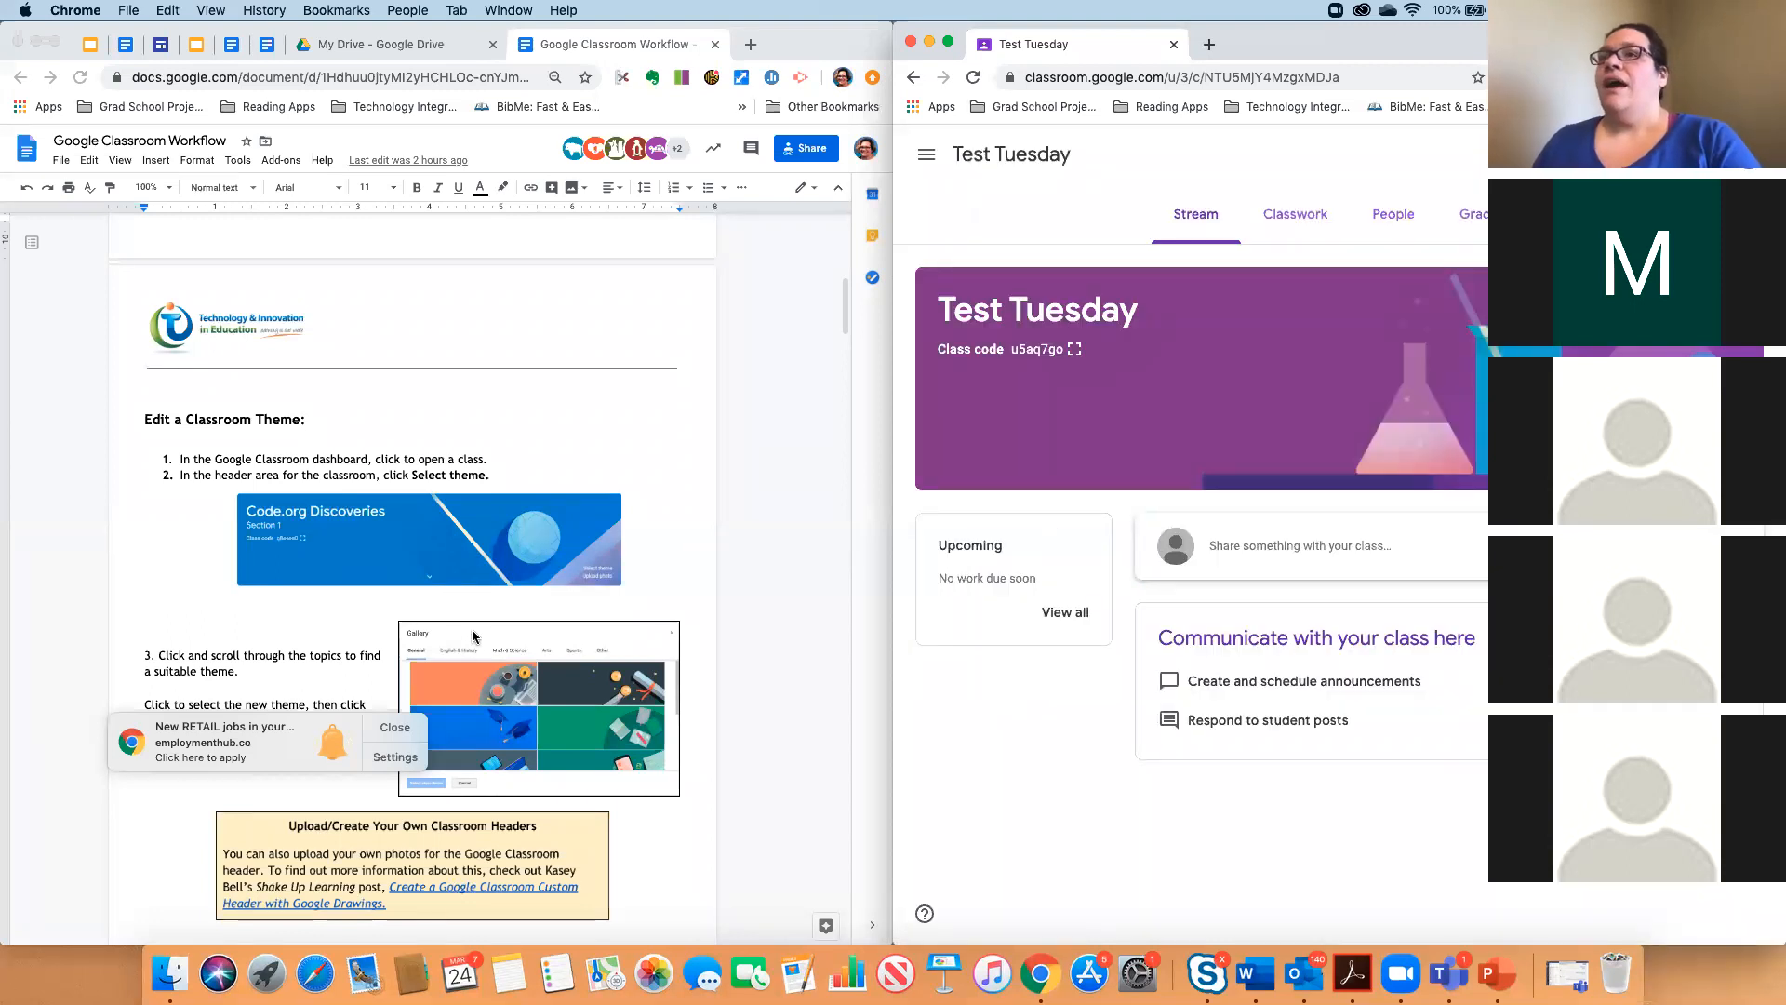
Dismiss the job notification covering the workflow document and go to its "Post an Announcement to your Class" section.
scroll(472, 624, "down", 2)
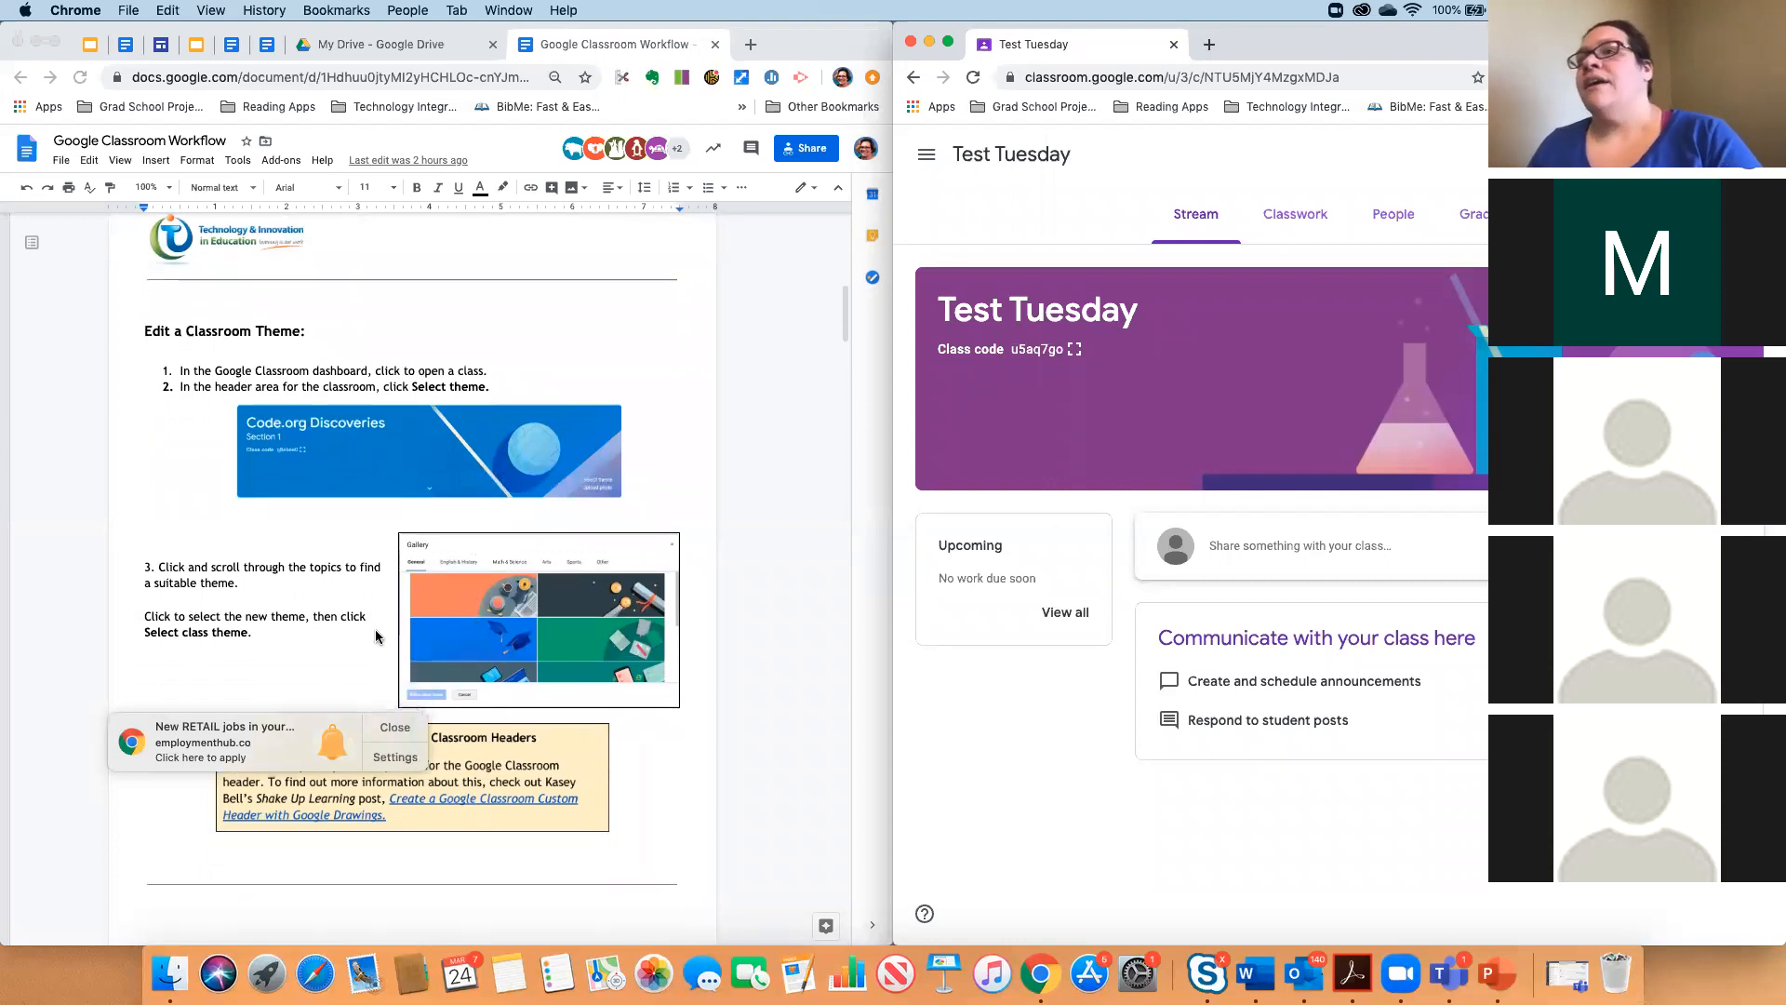
left_click(410, 733)
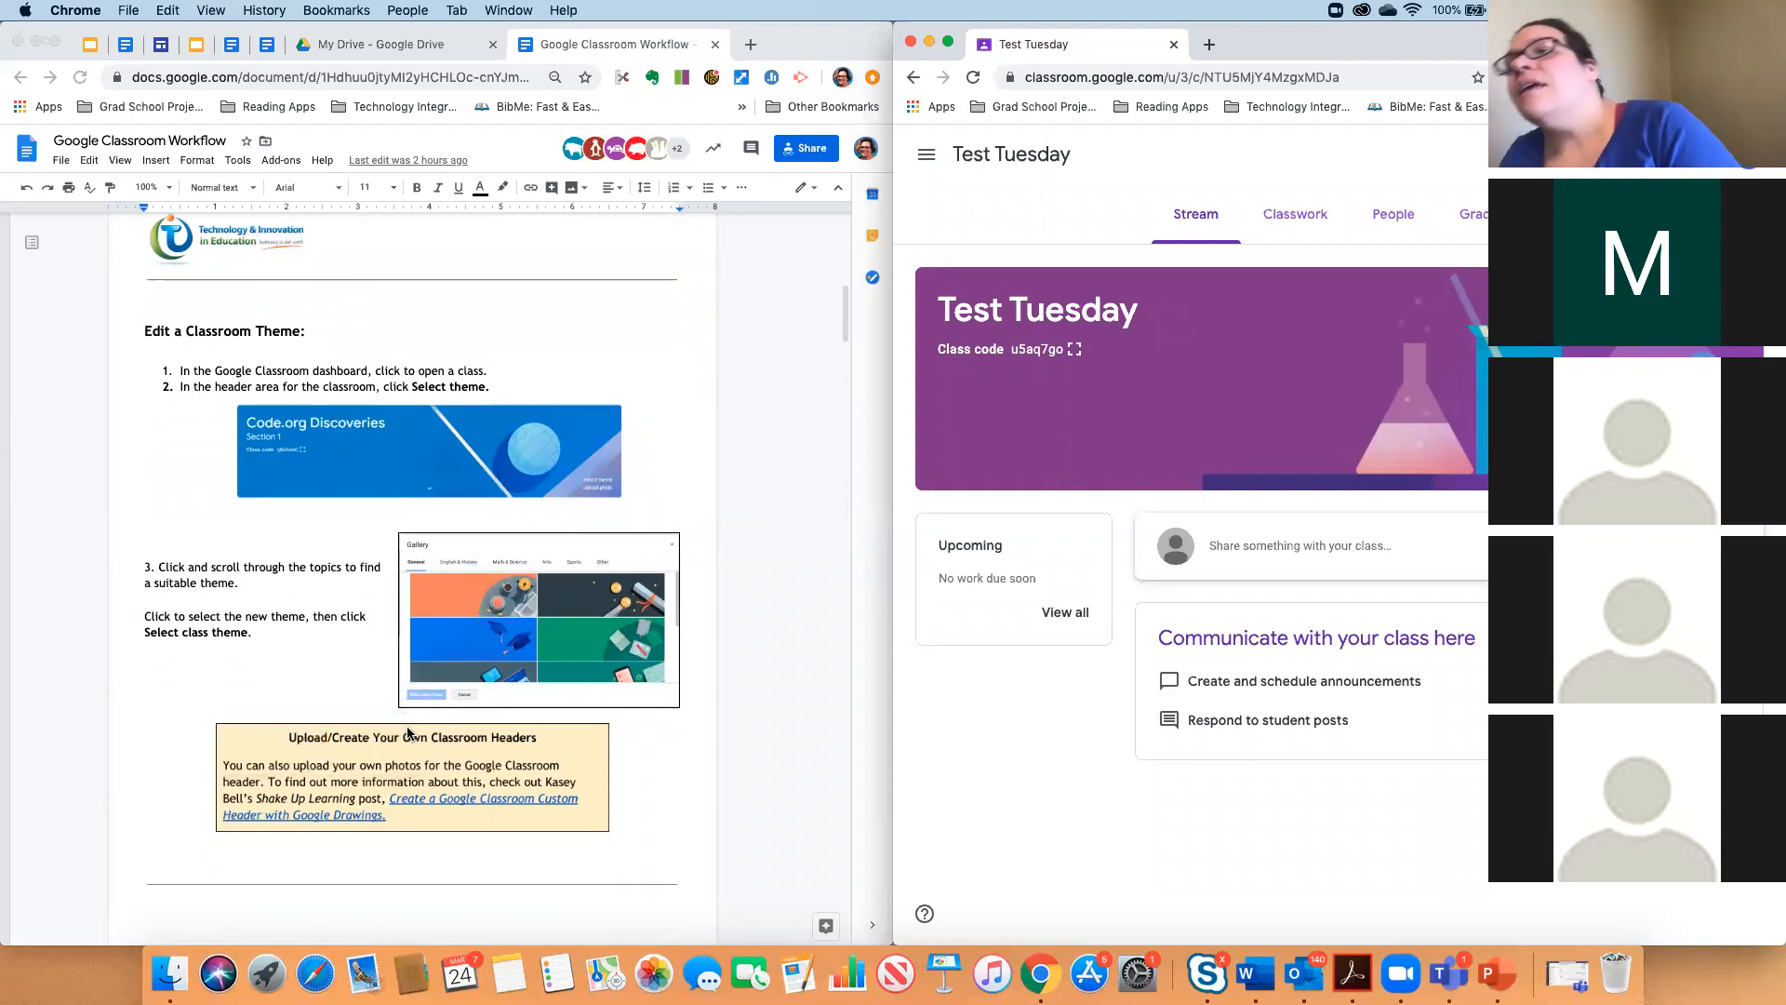
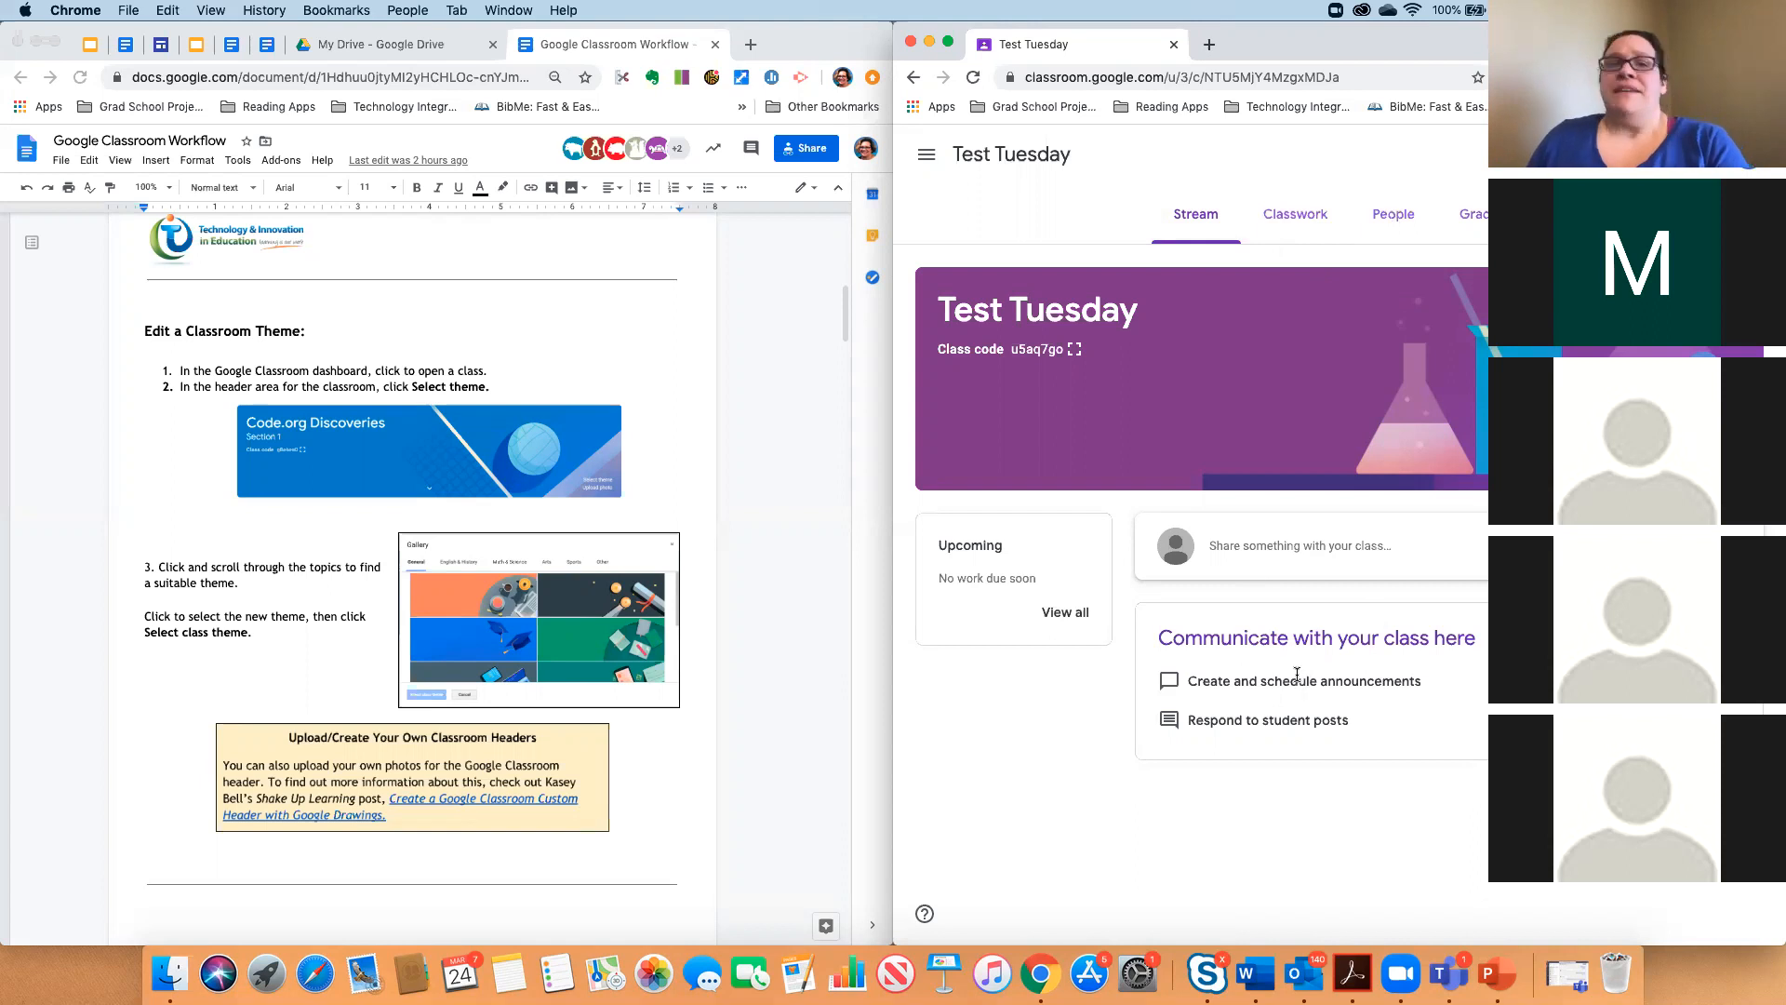
scroll(709, 610, "down", 1)
scroll(708, 611, "down", 10)
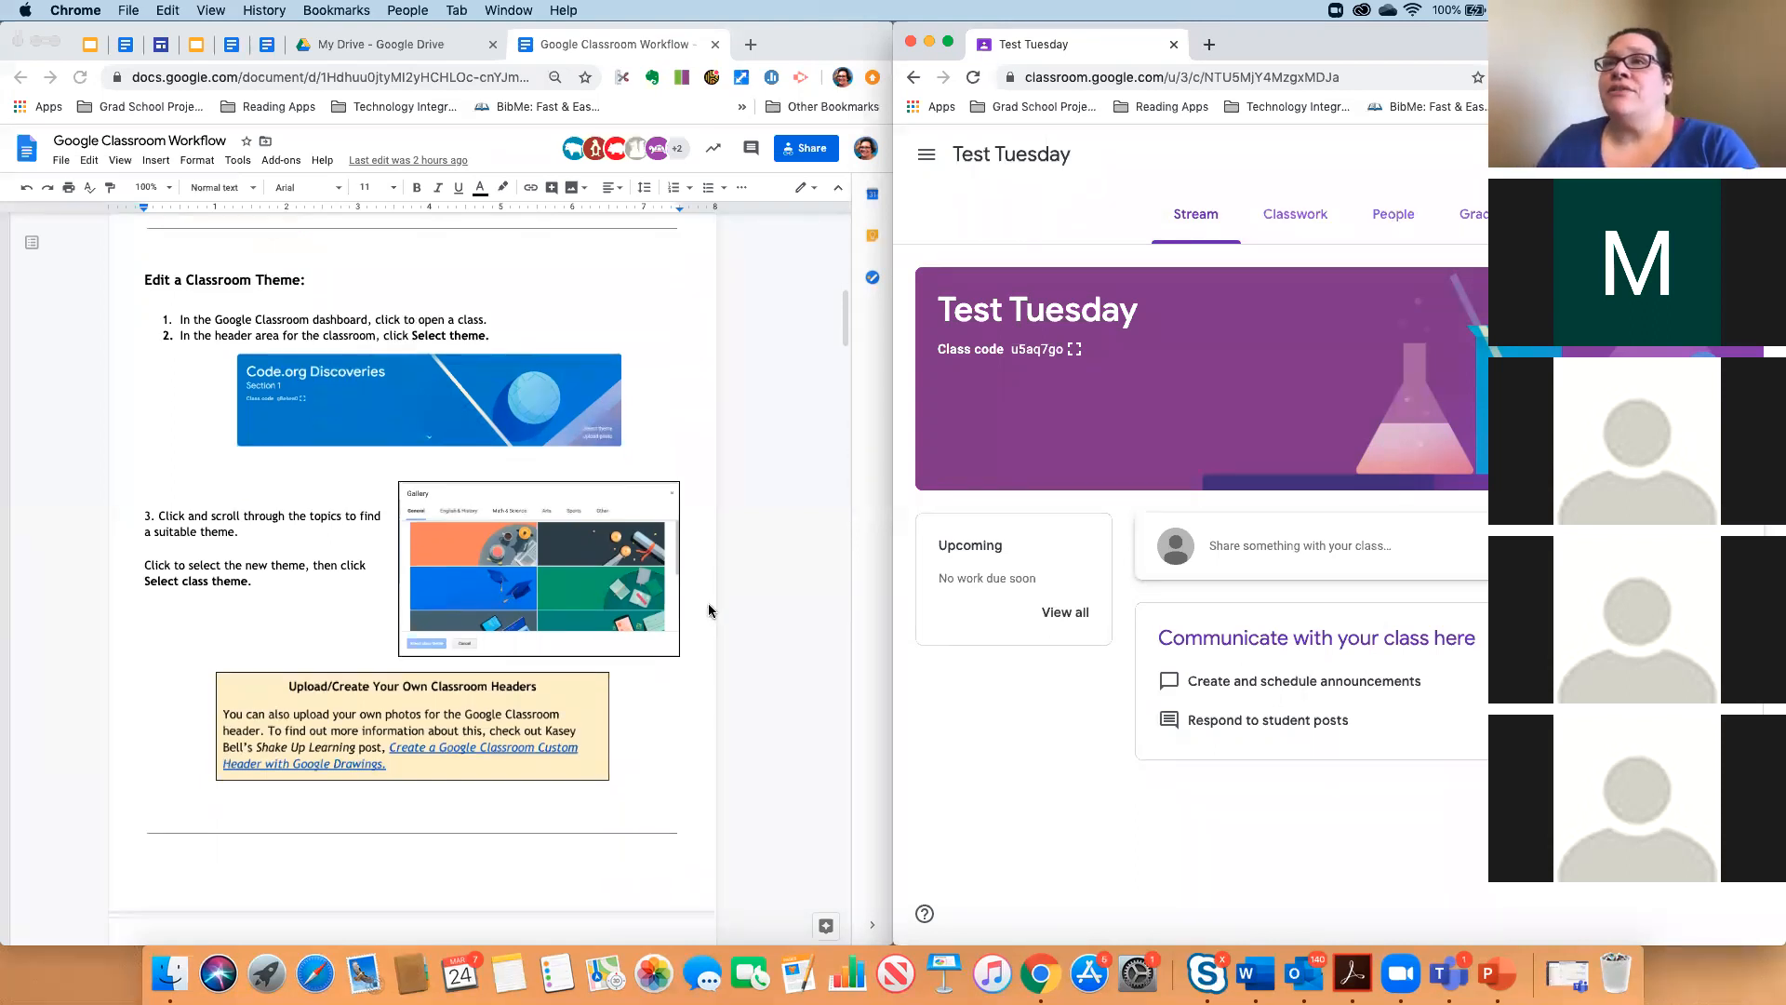
scroll(709, 610, "down", 1)
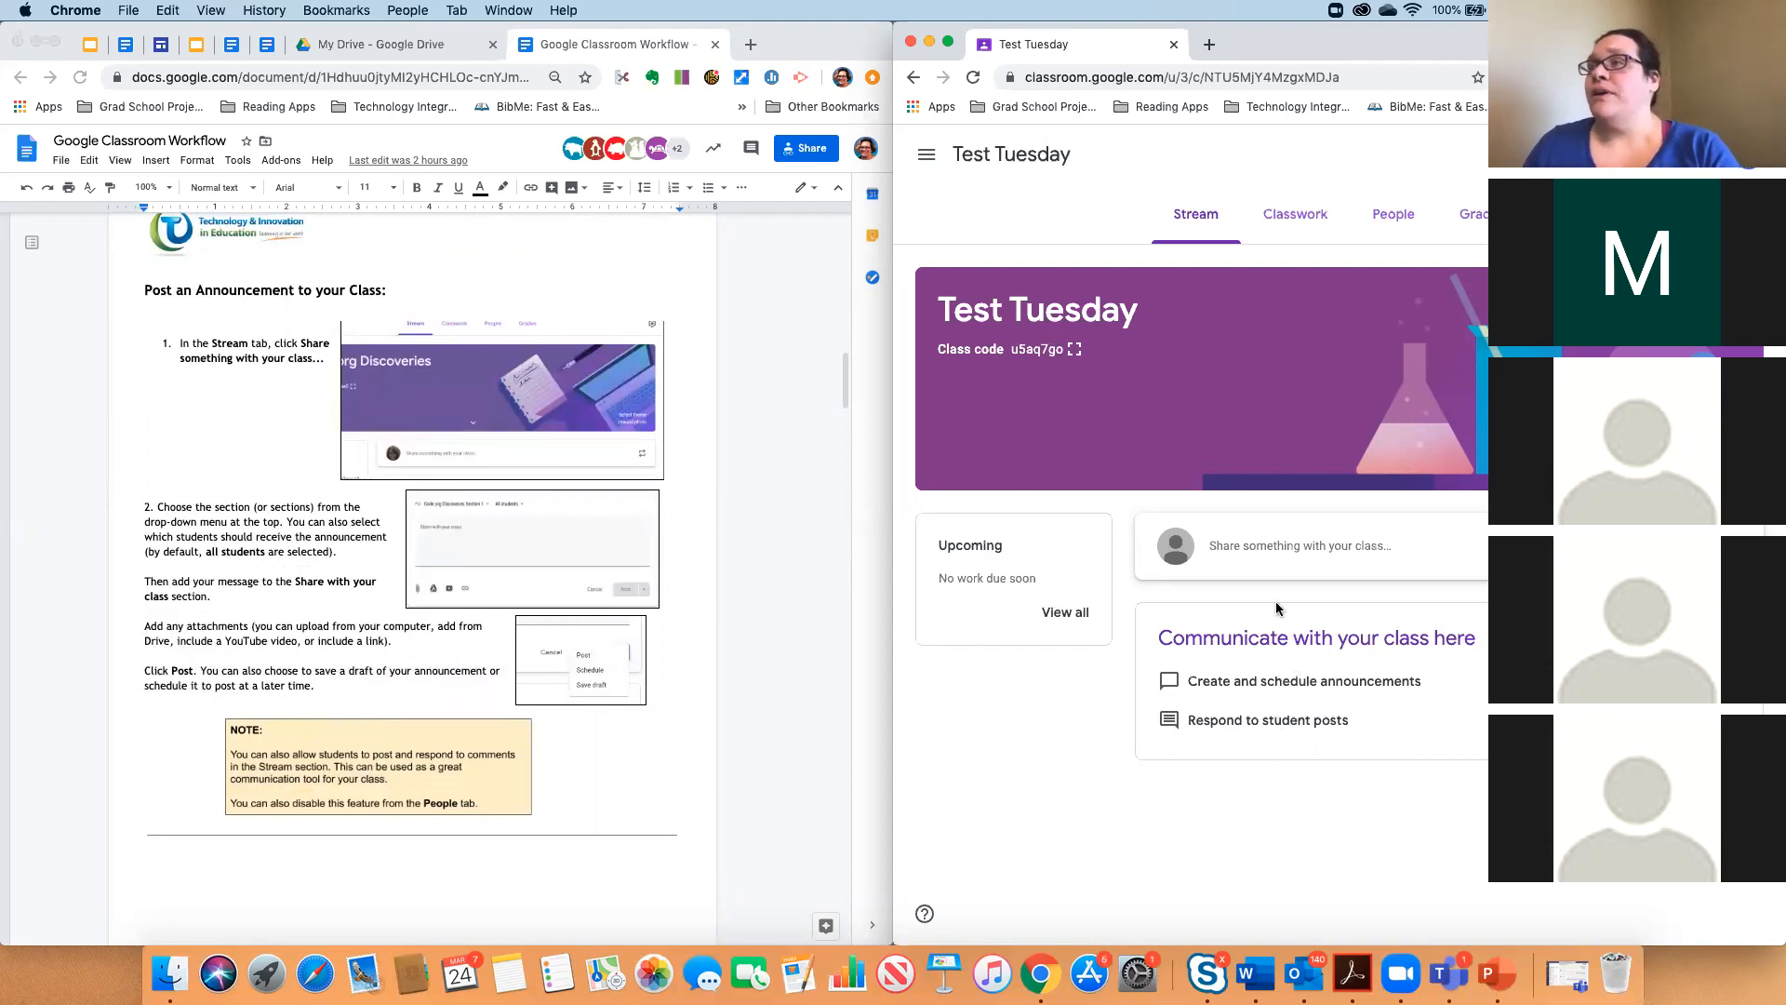
Start an announcement in the Test Tuesday stream and add Test Friday and Test Class One as recipient classes.
left_click(1296, 557)
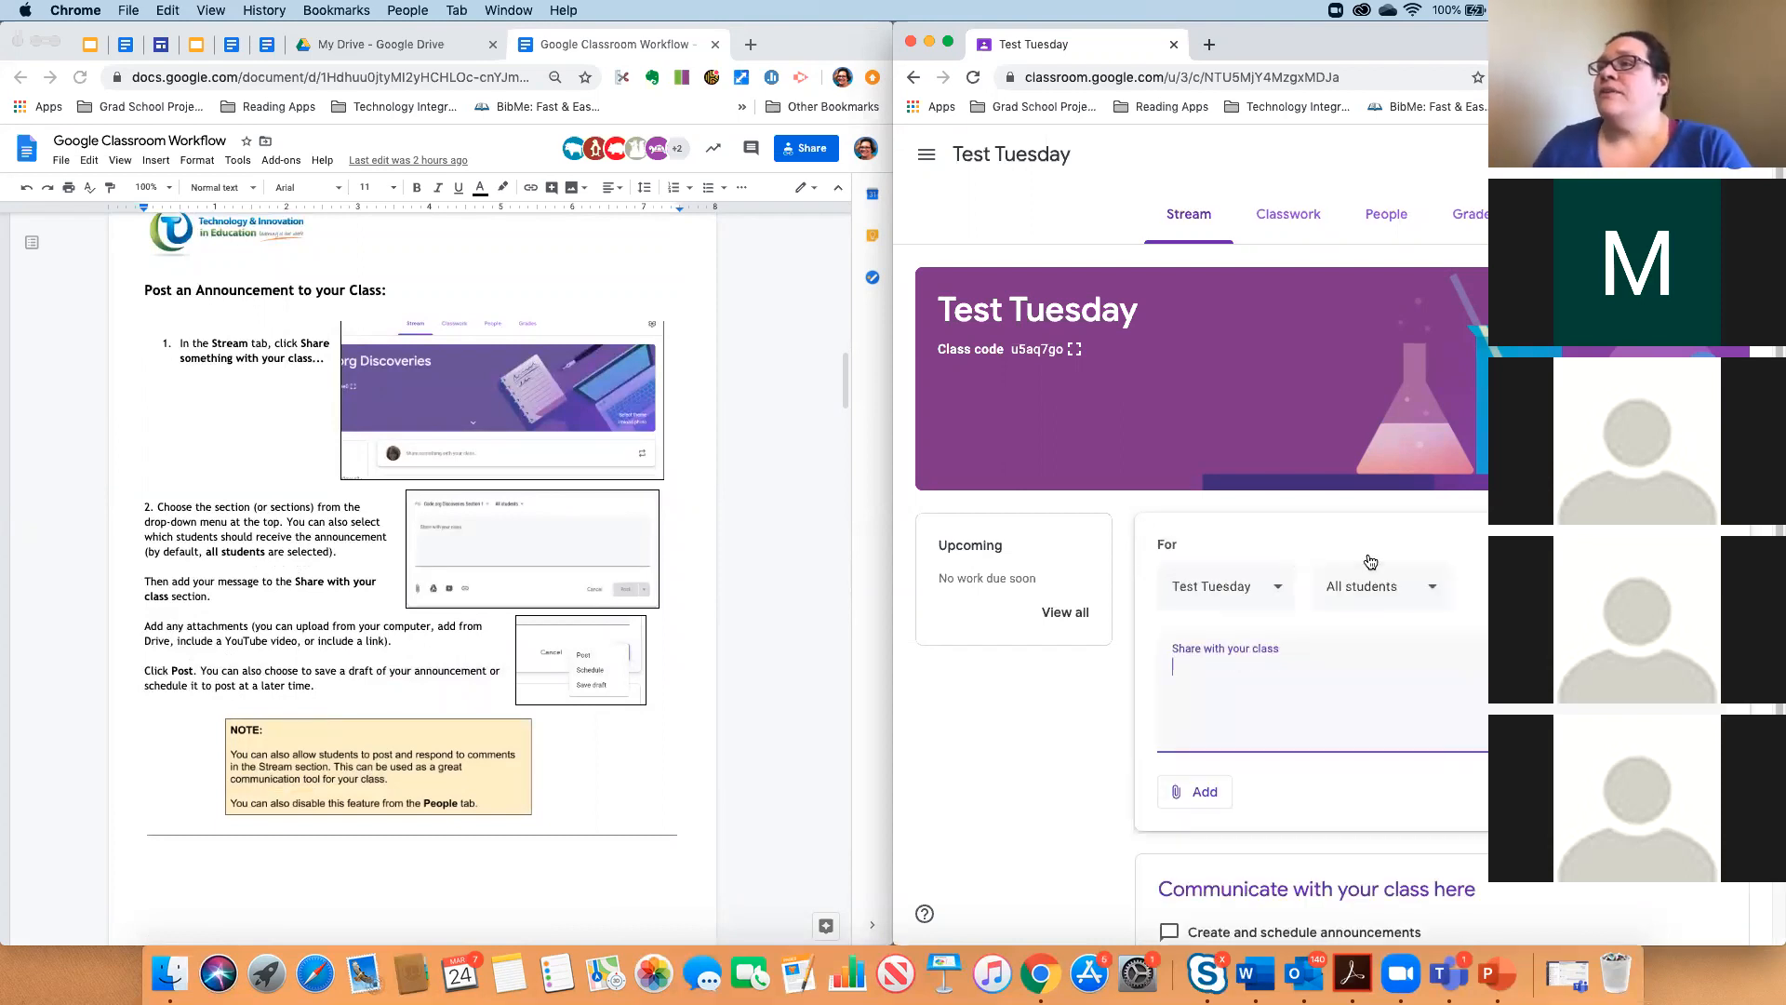
left_click(1211, 593)
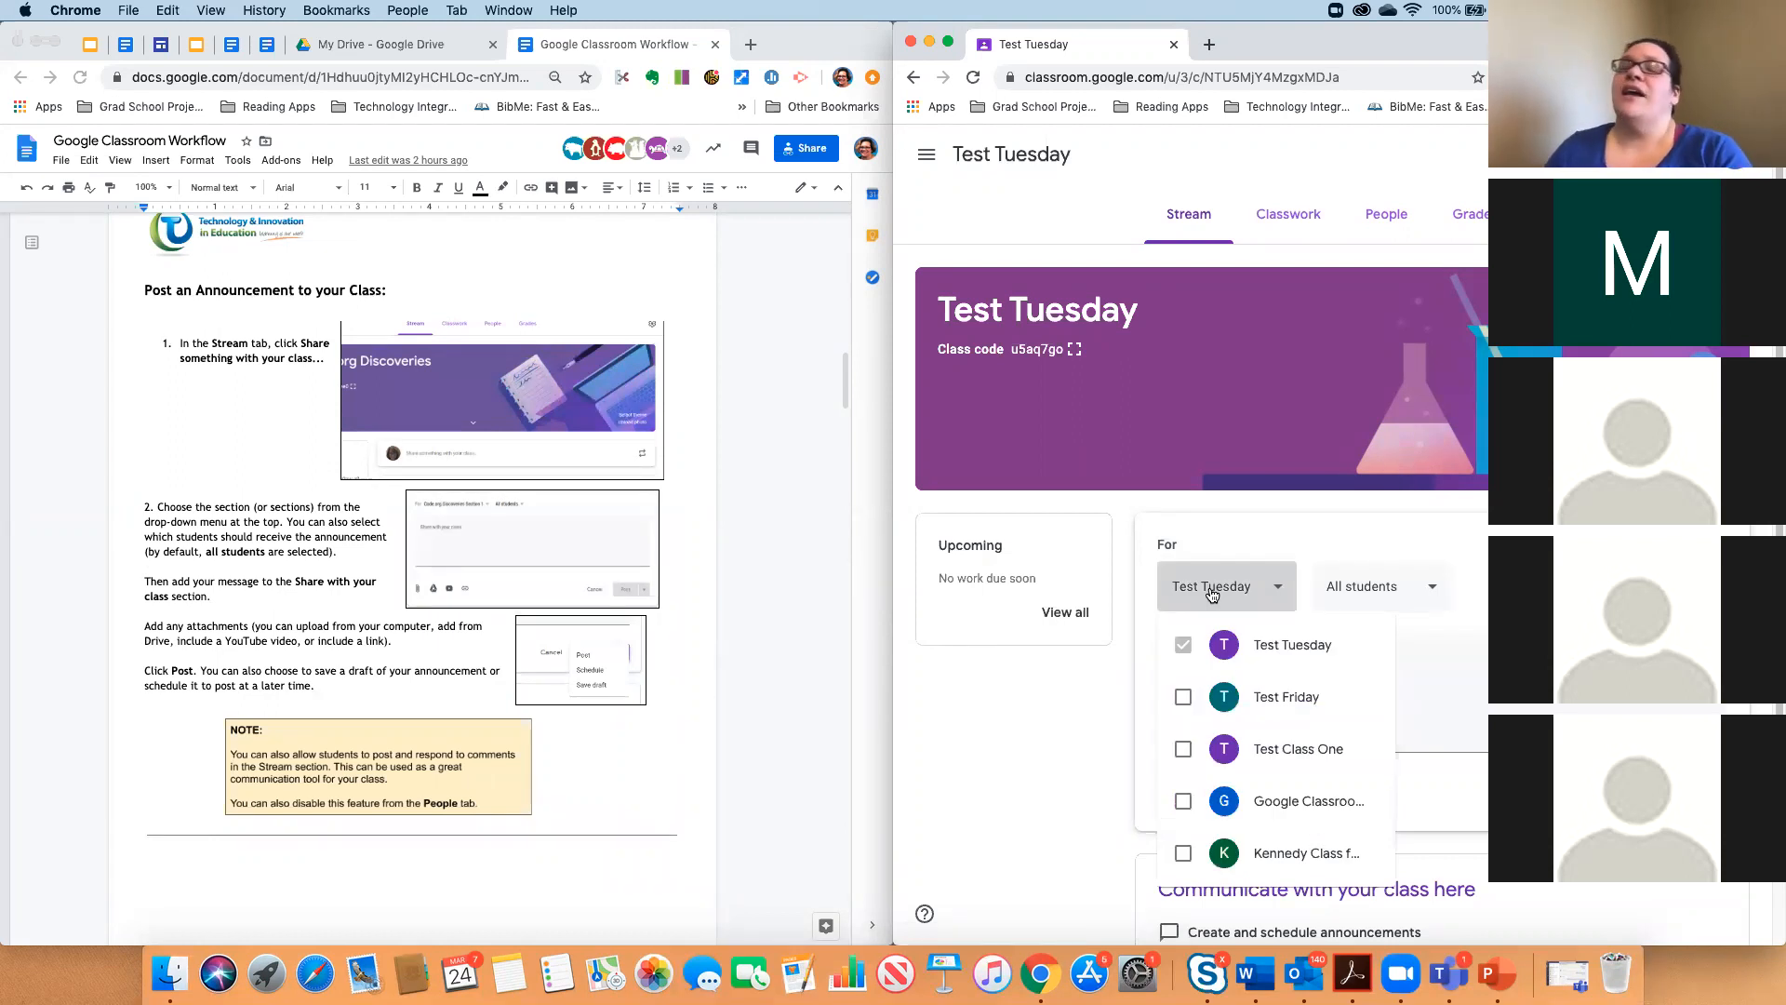
left_click(1190, 697)
left_click(1192, 750)
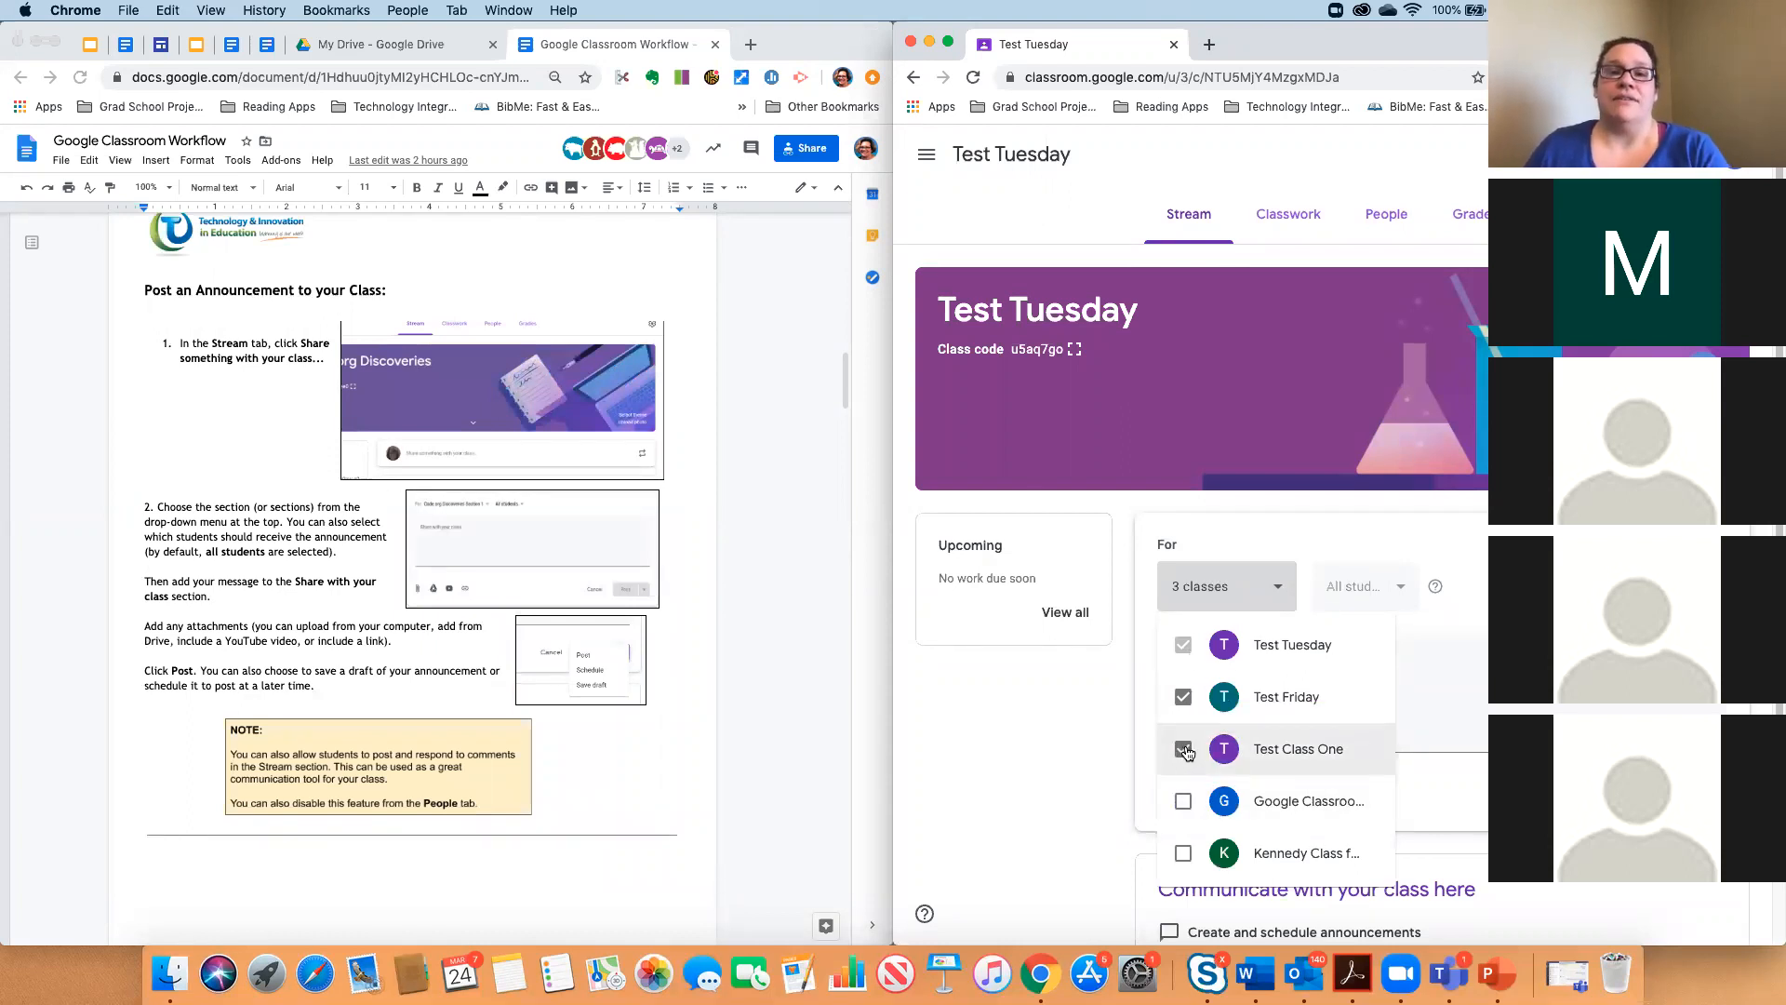
left_click(1431, 606)
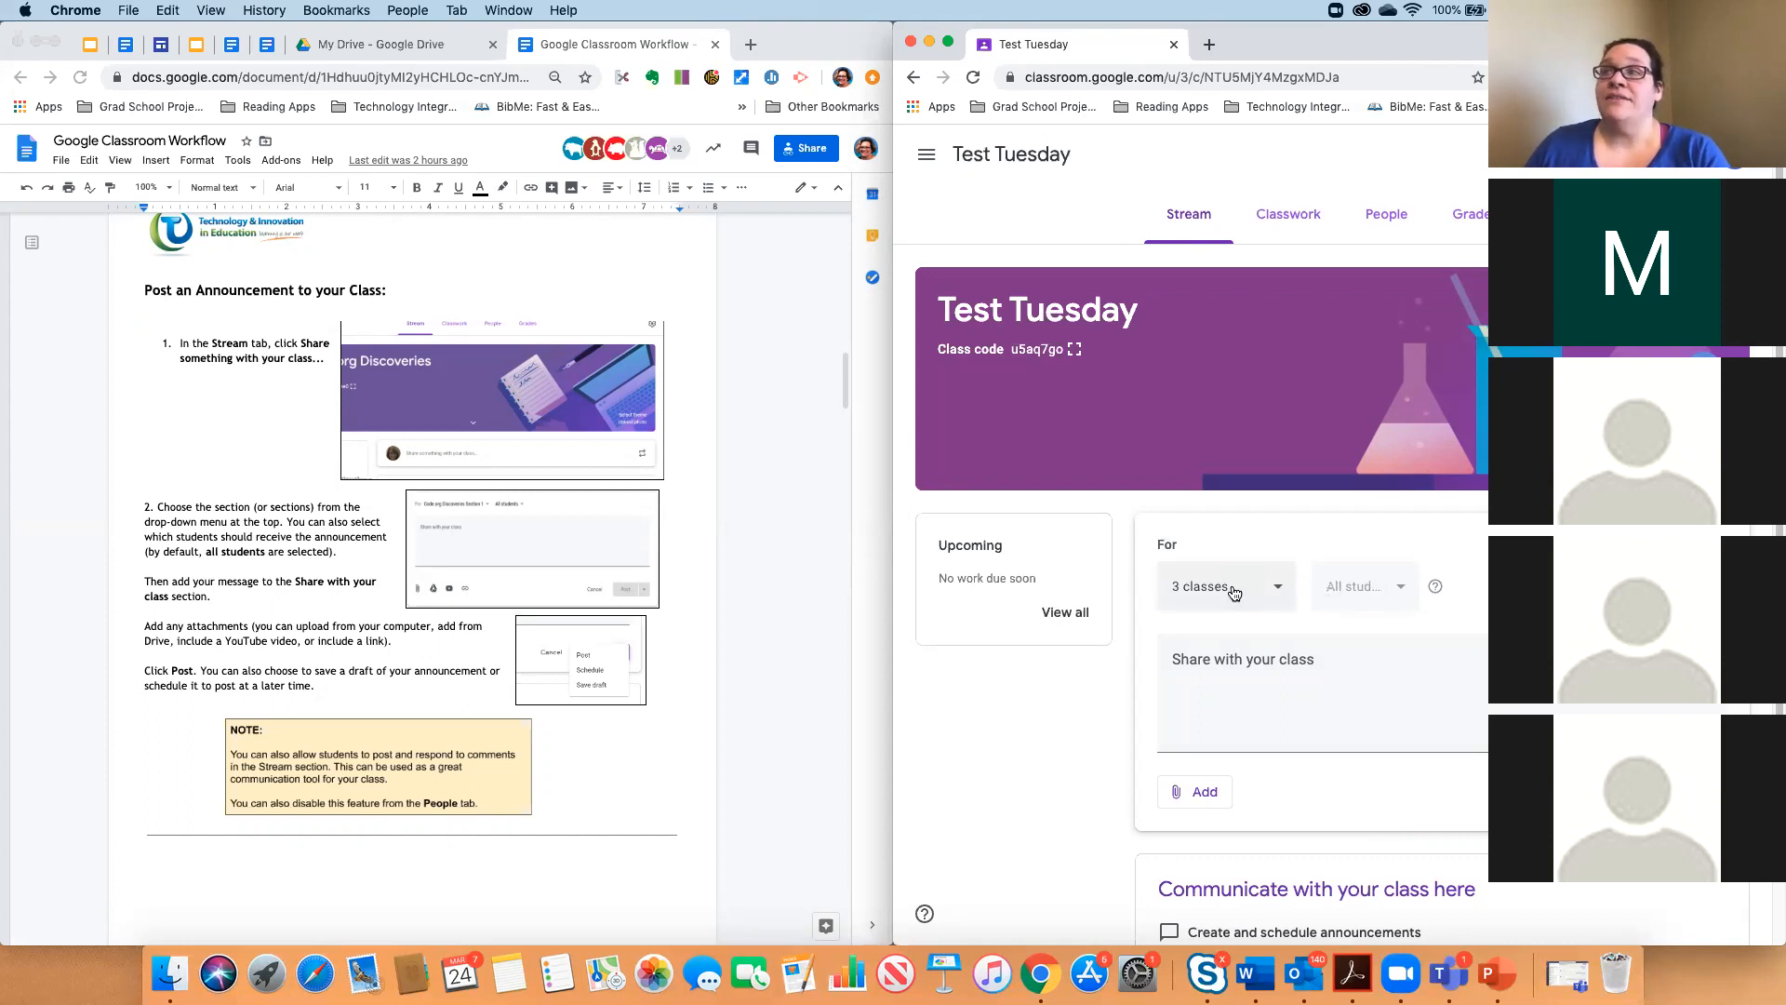
Try other recipient combinations for the announcement by toggling the Google Classroom, Test Friday and Test Class One classes.
left_click(1280, 591)
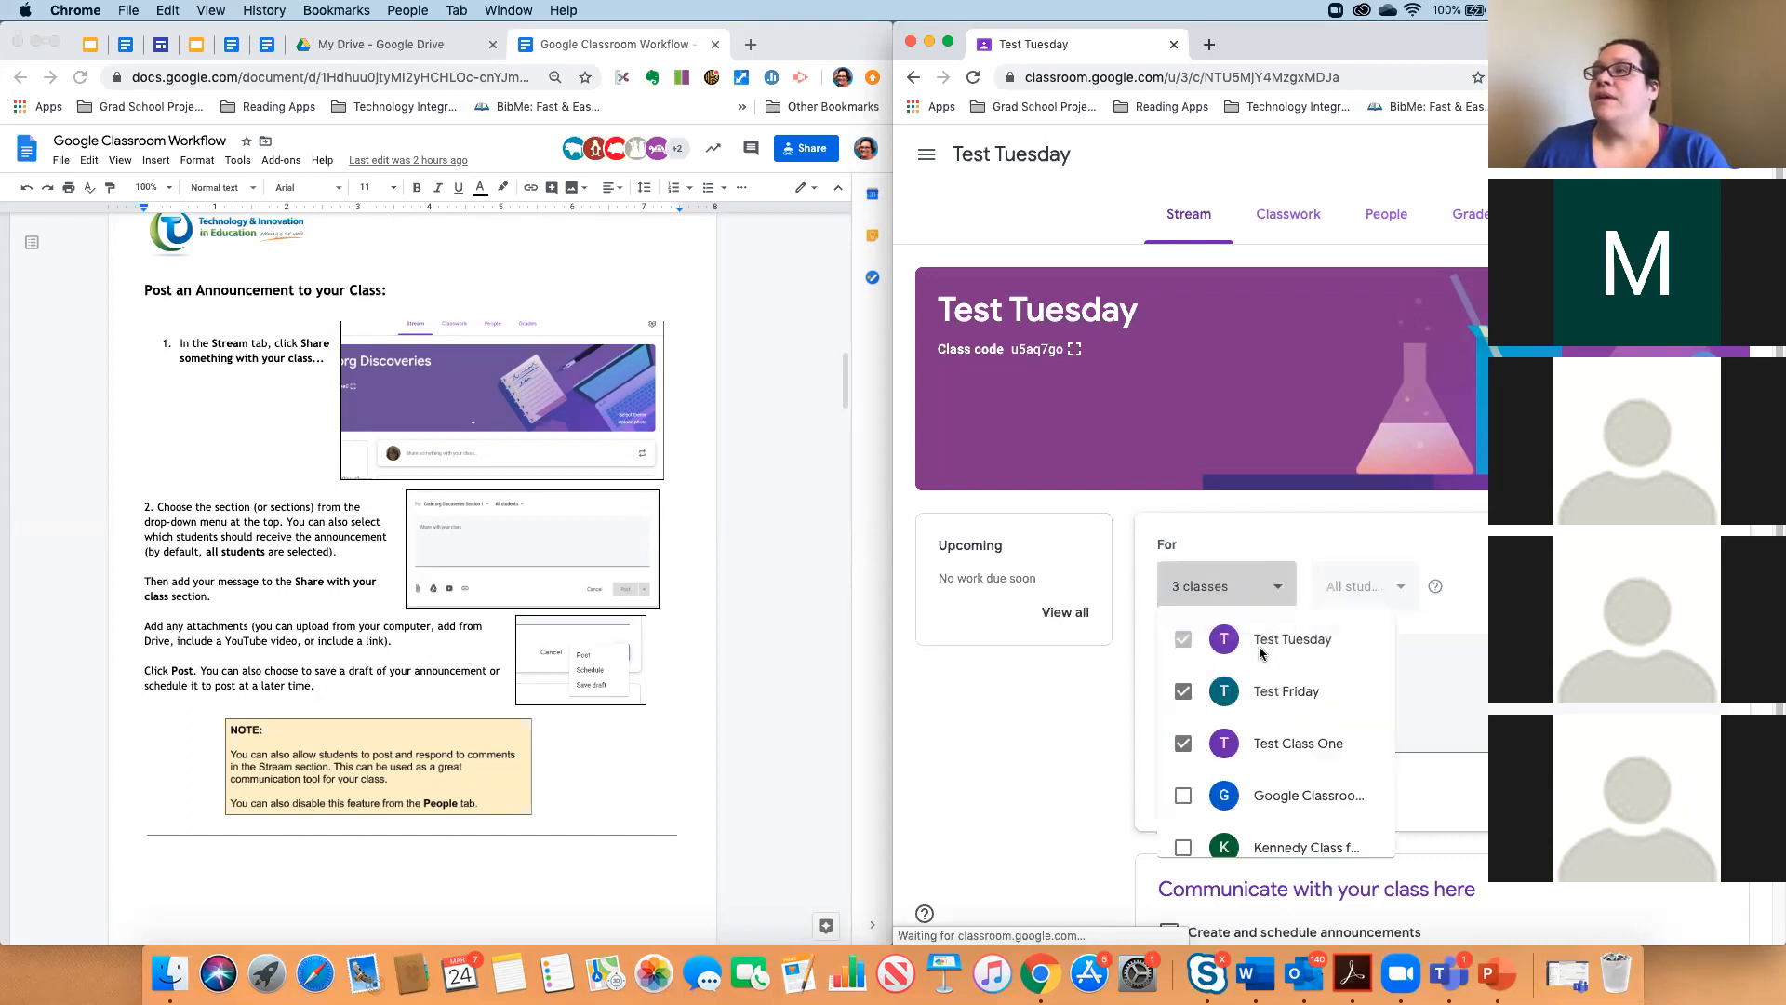
left_click(1183, 797)
left_click(1434, 625)
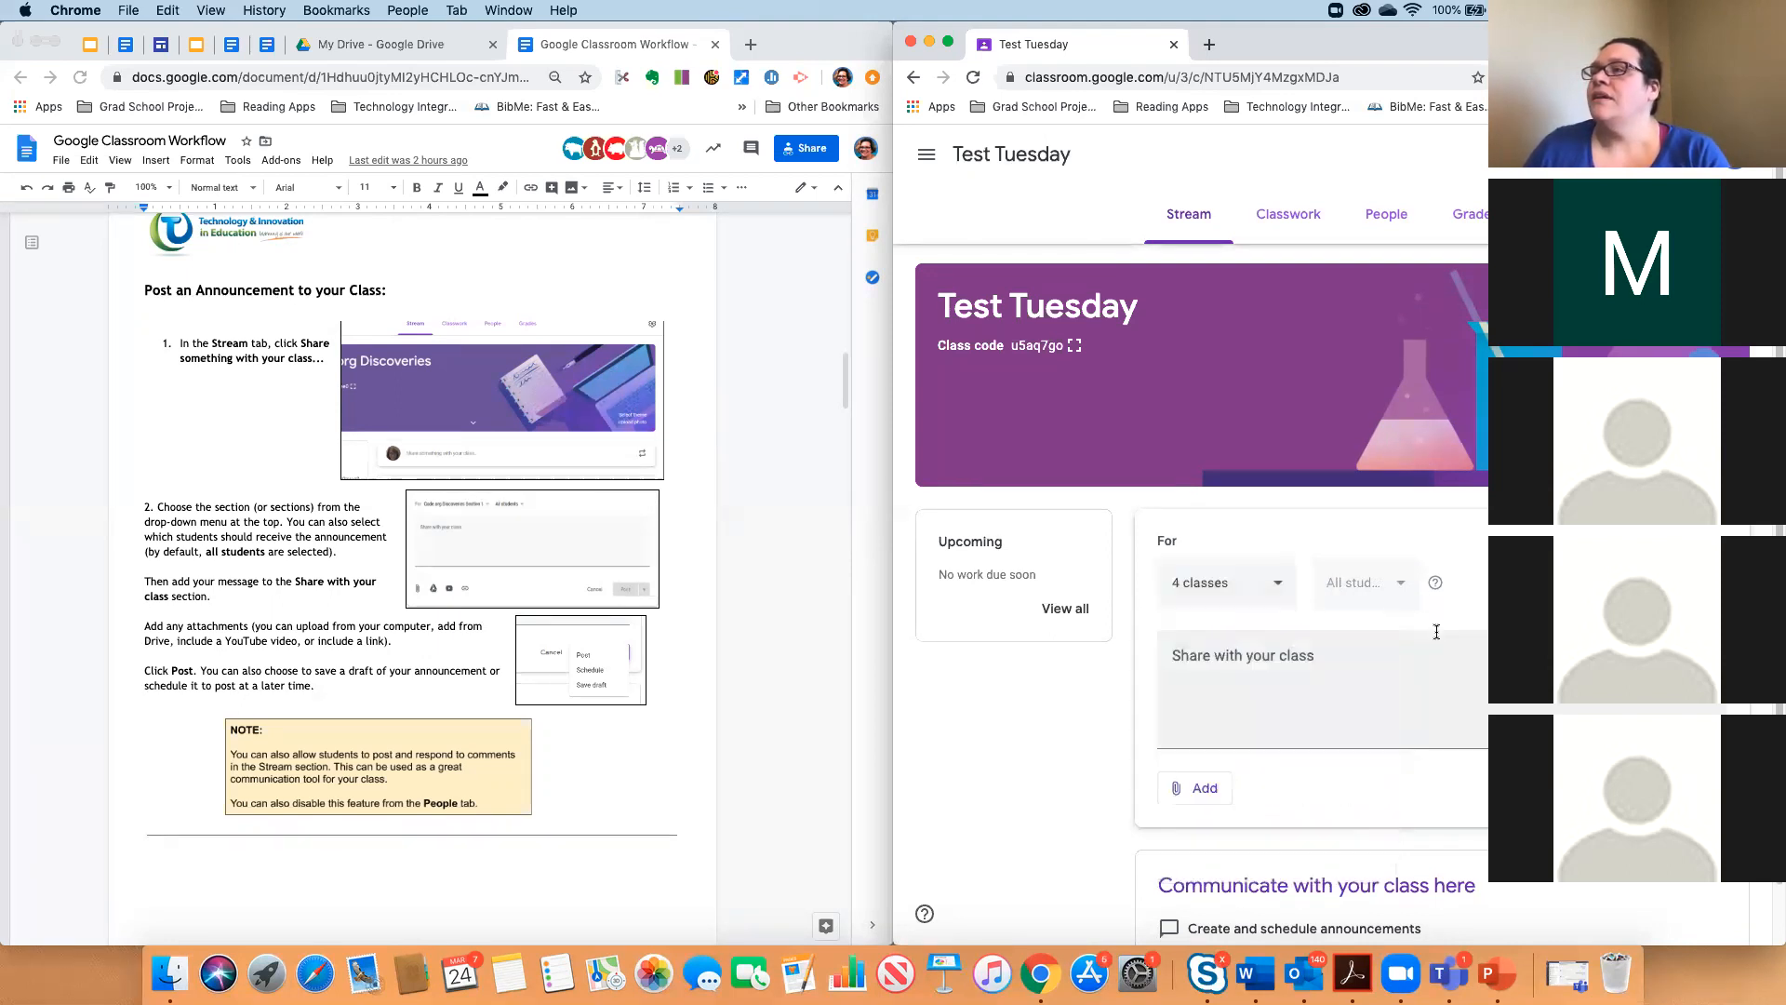
left_click(1240, 587)
left_click(1183, 693)
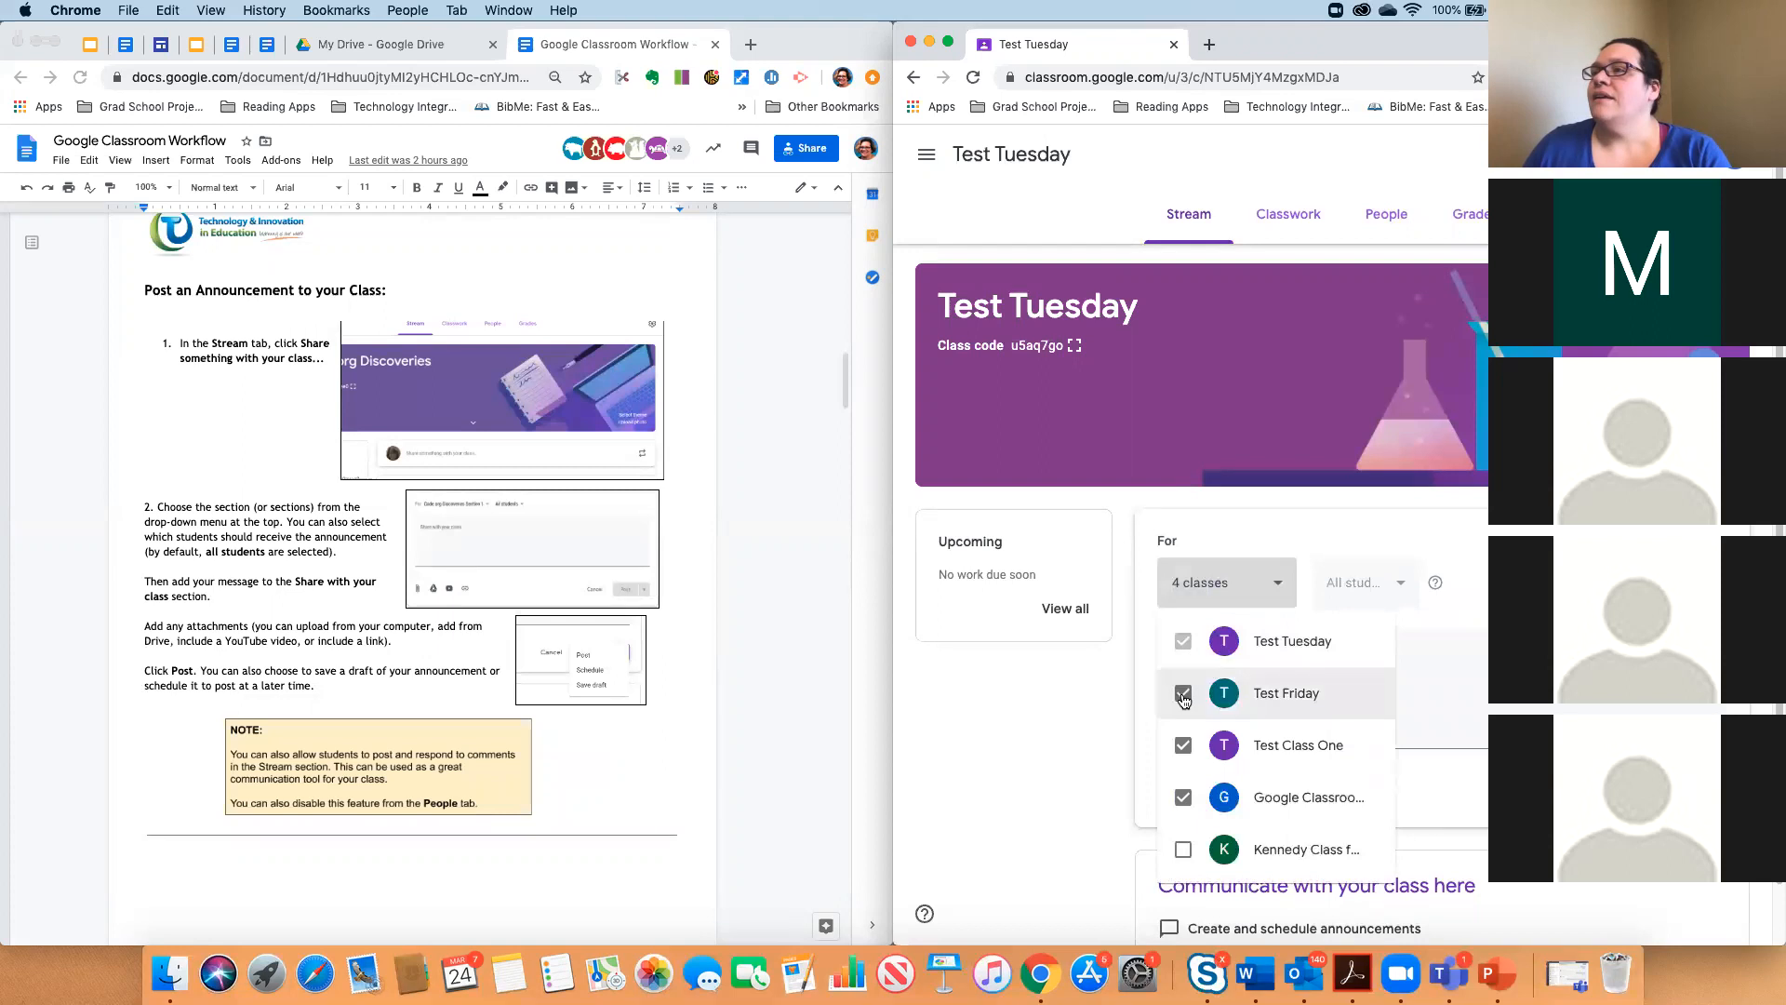
left_click(1183, 745)
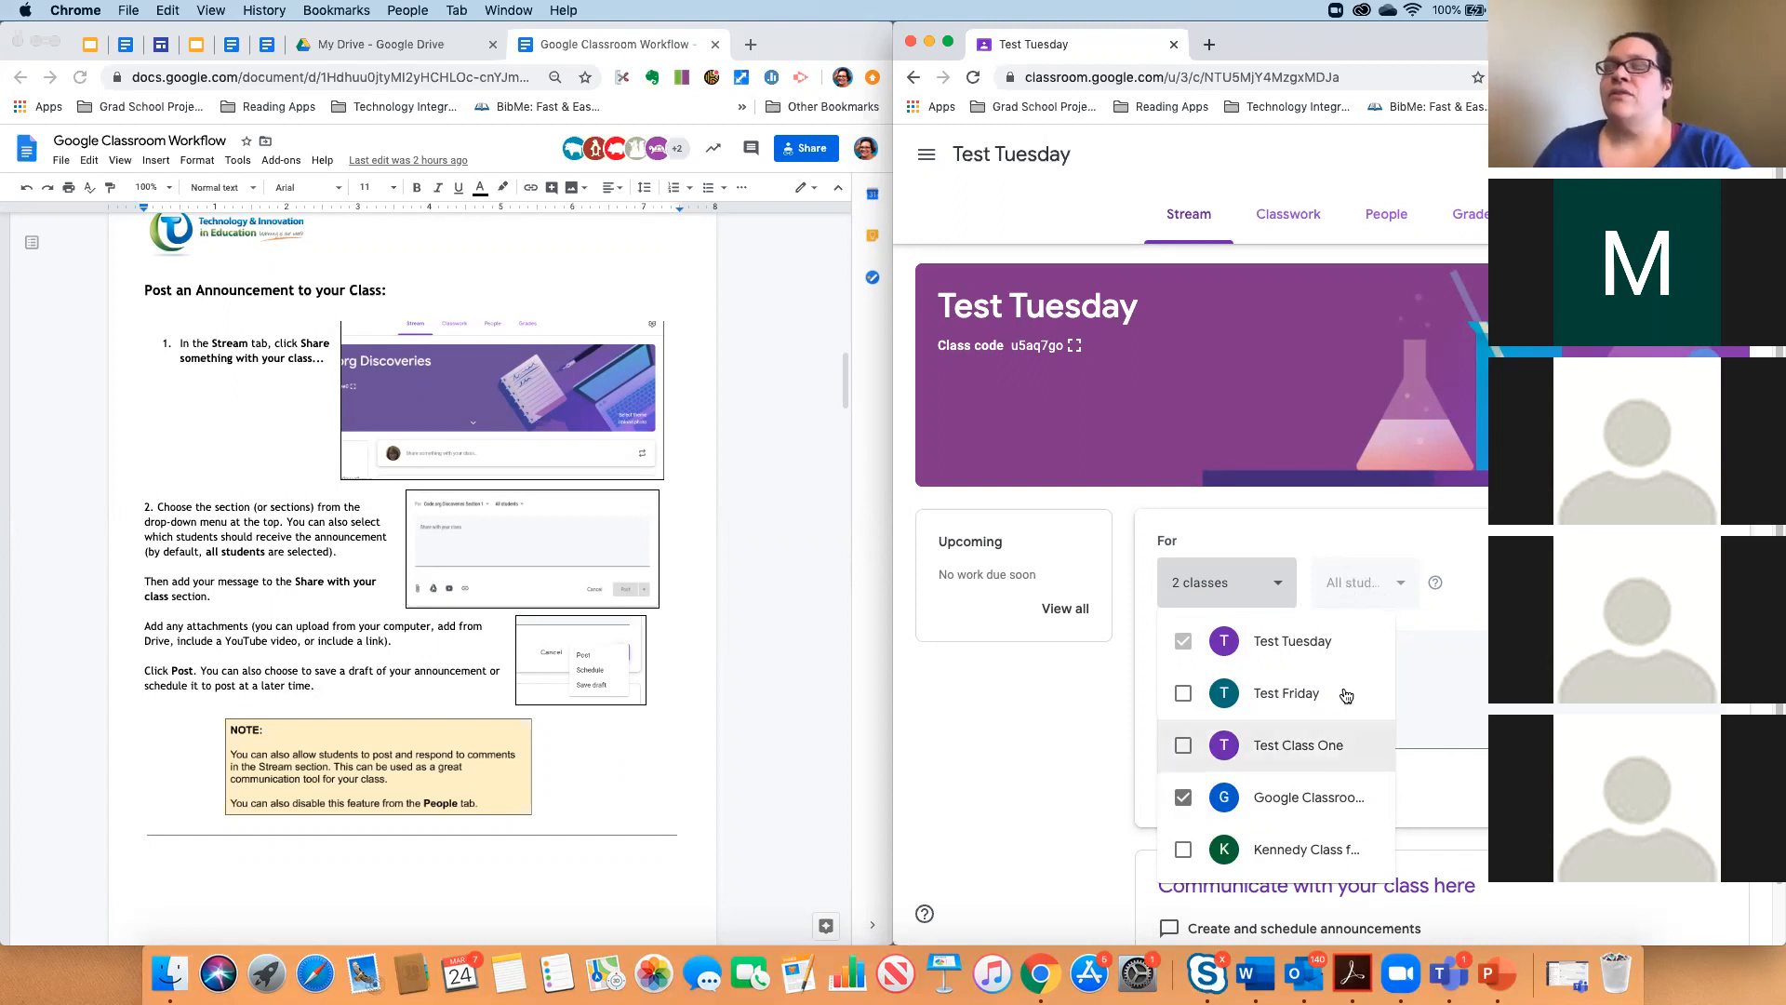
left_click(1183, 693)
left_click(1183, 745)
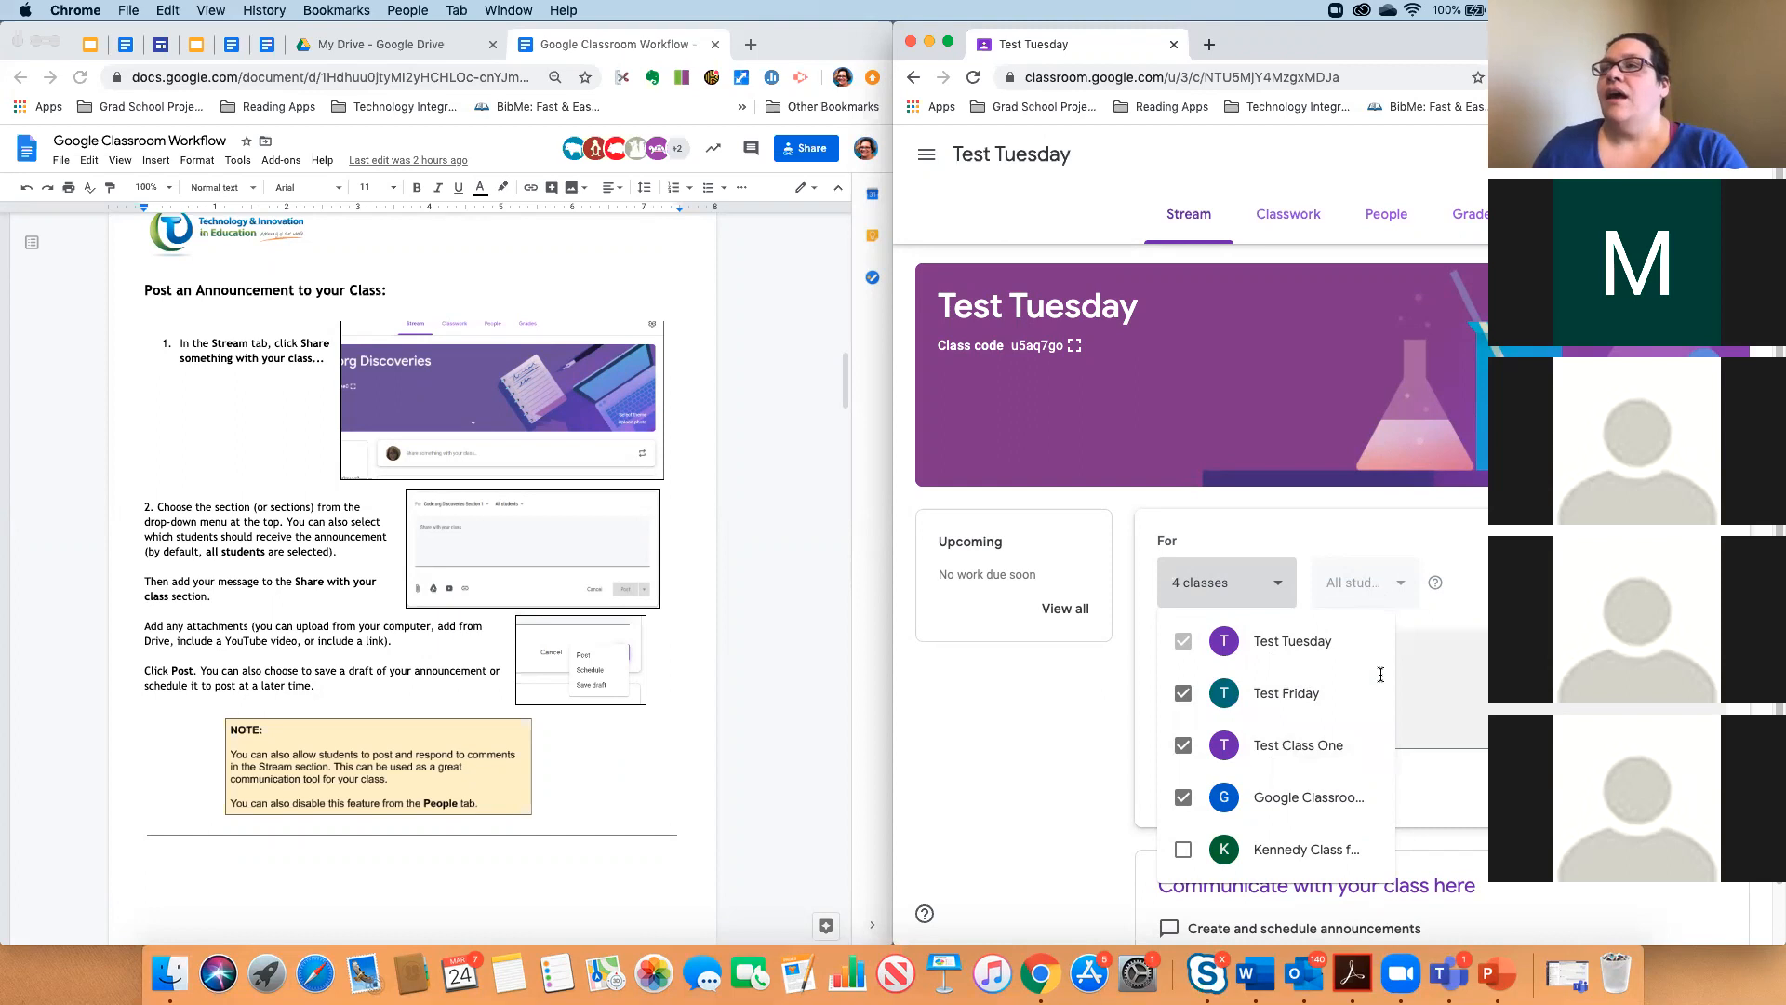
left_click(1183, 797)
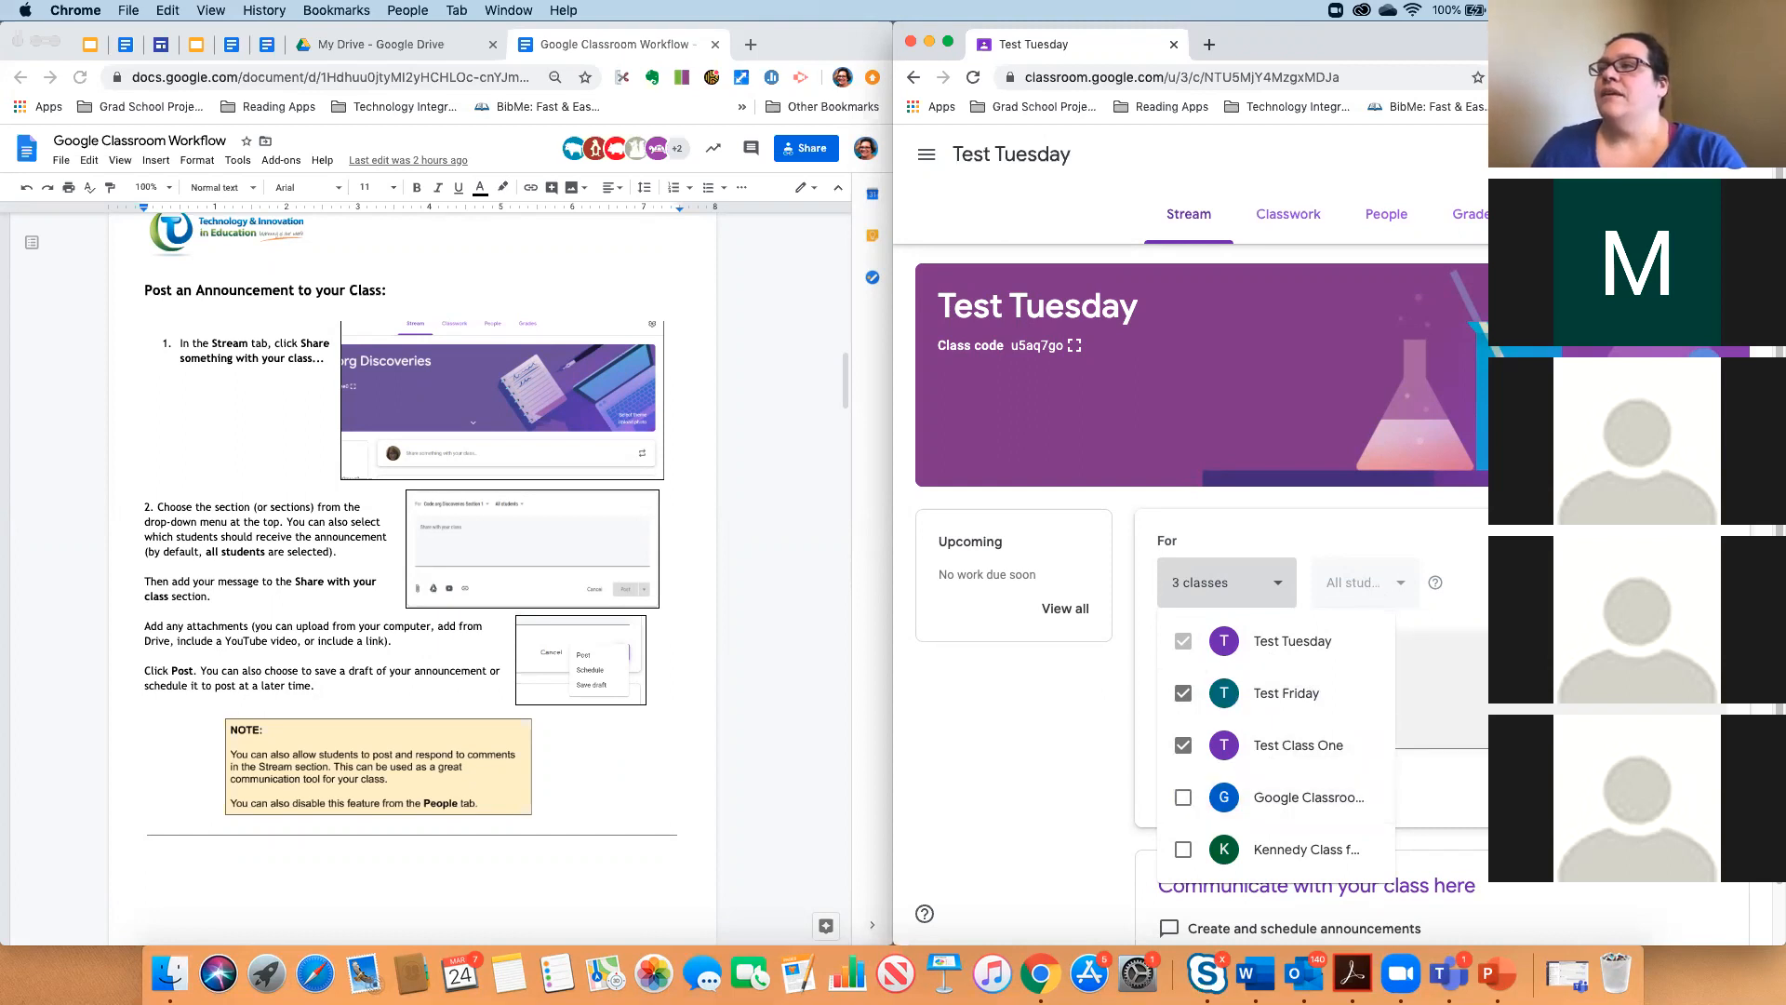
left_click(1563, 586)
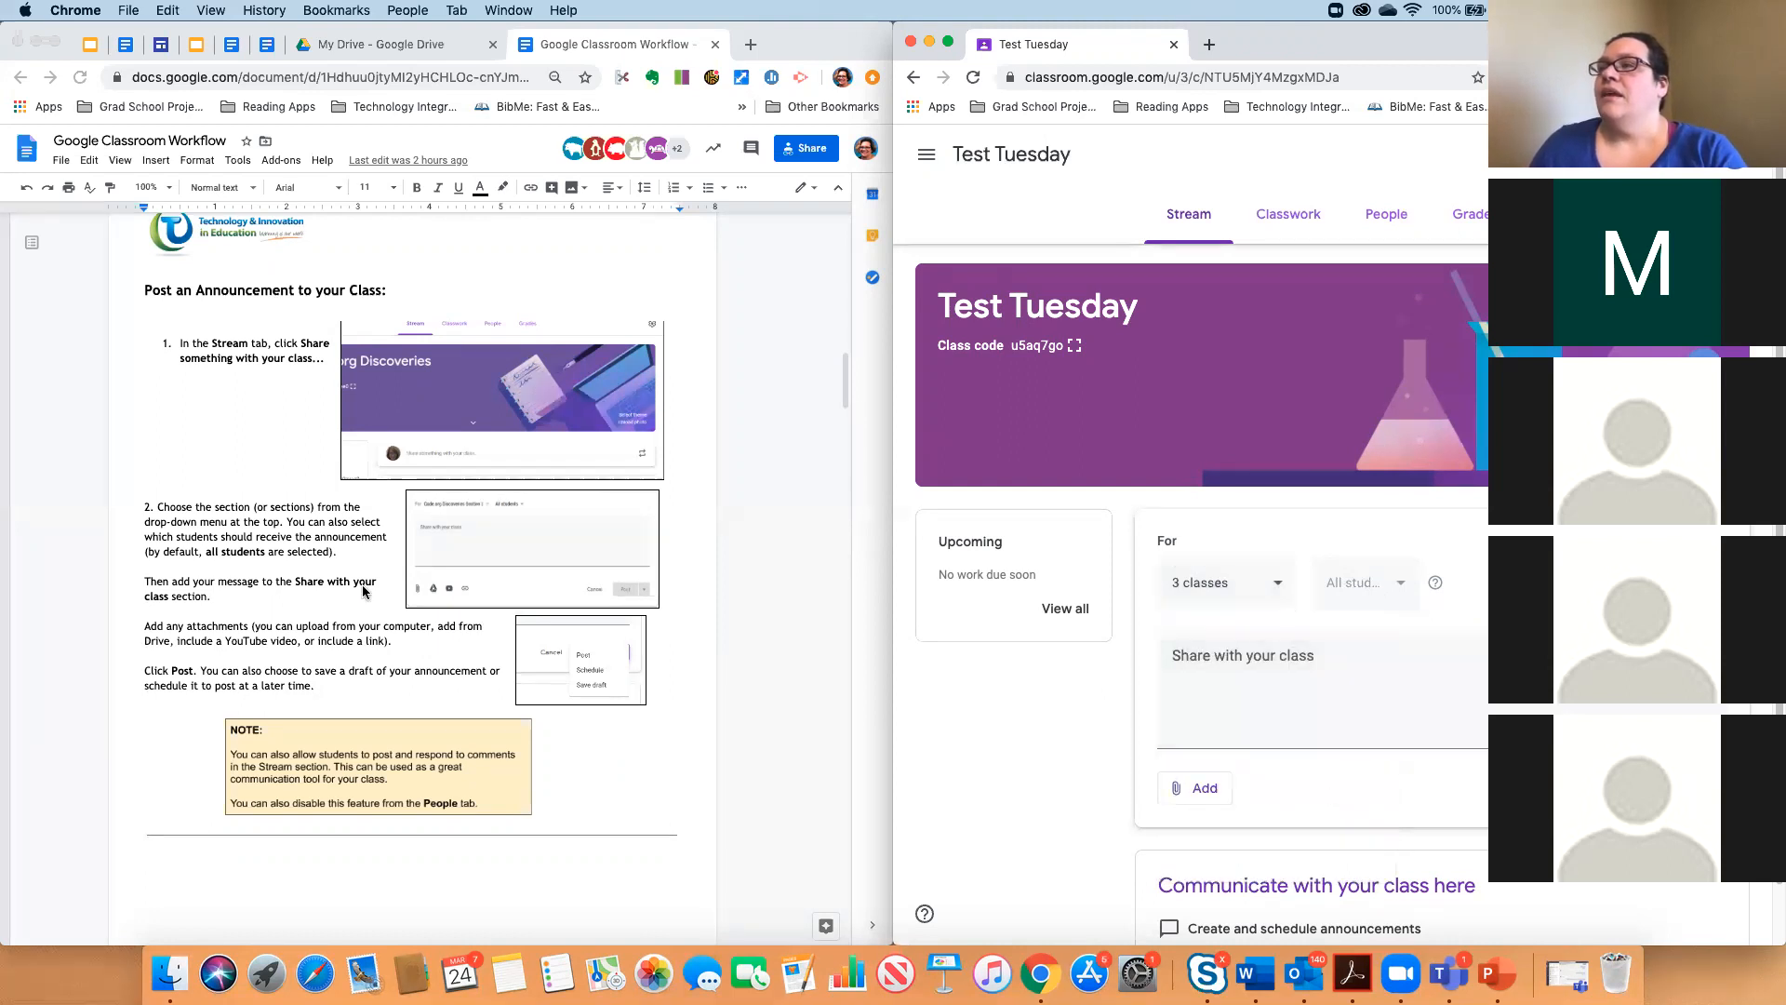
Write the announcement message "This is my announcement today - Gov Noem says".
left_click(1228, 728)
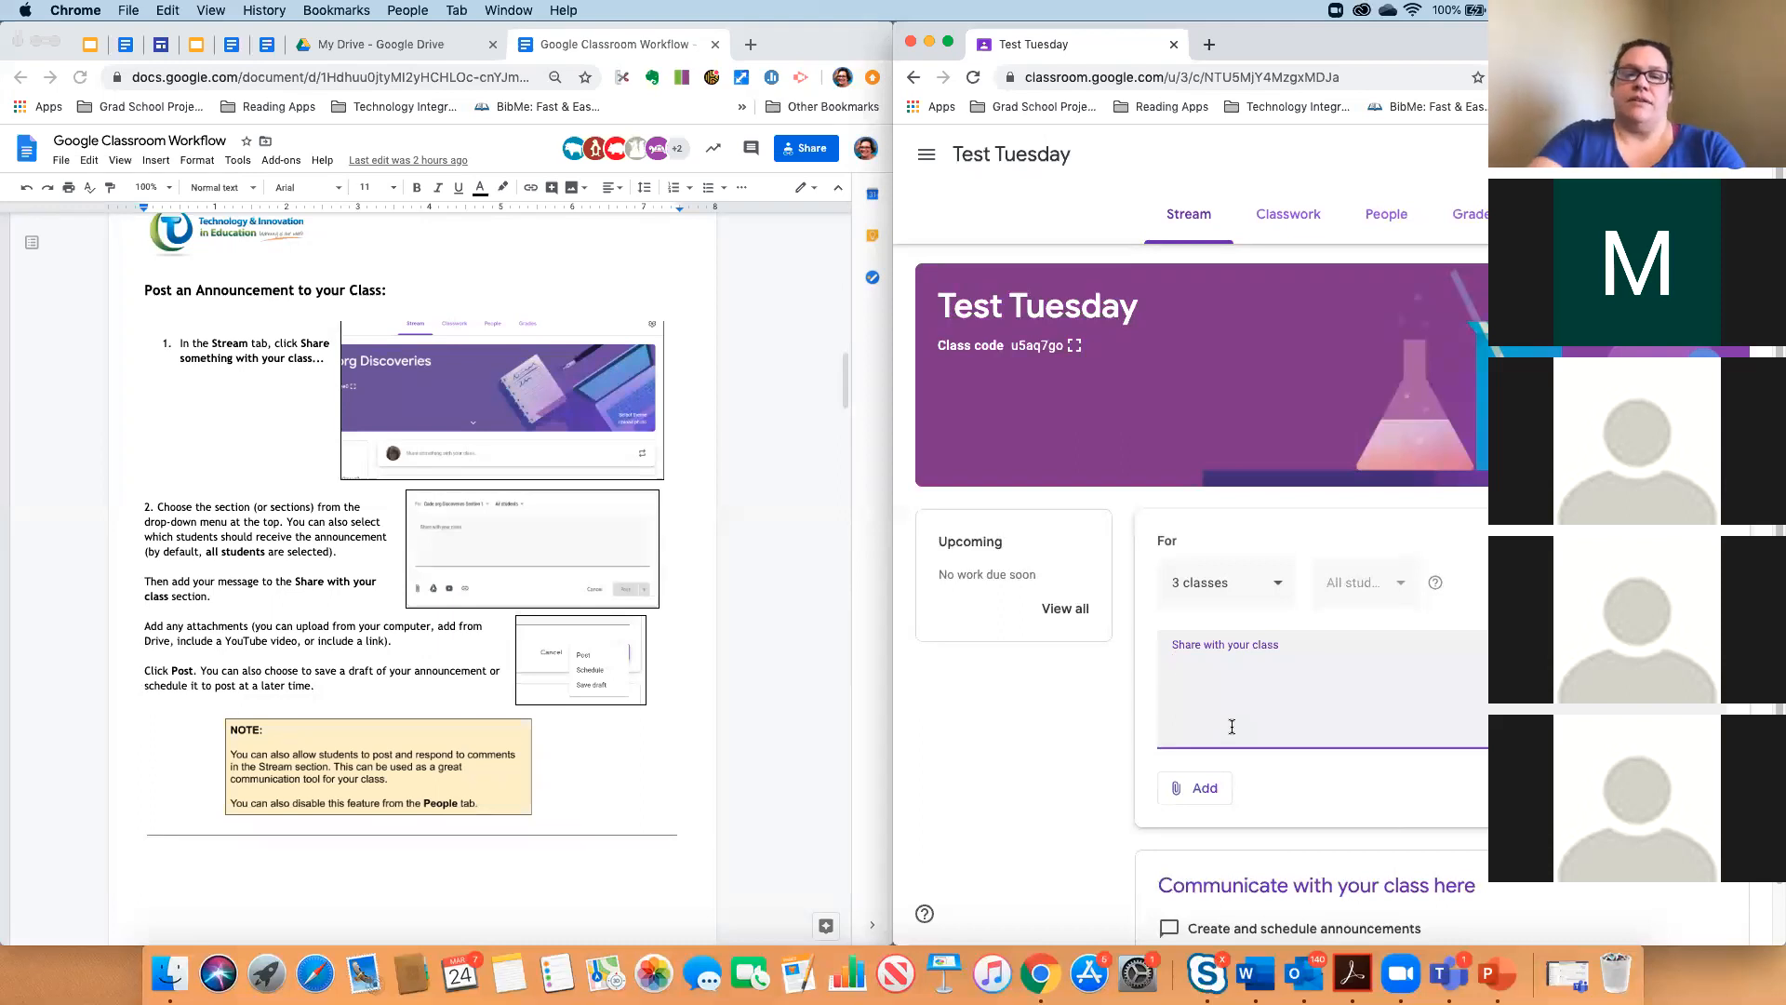
type("THis i")
key("BackSpace")
key("BackSpace")
key("BackSpace")
type("his is my ac")
key("BackSpace")
key("BackSpace")
type("nnouncement ")
type("rto")
key("BackSpace")
key("BackSpace")
key("BackSpace")
type("today - Goc Noem says")
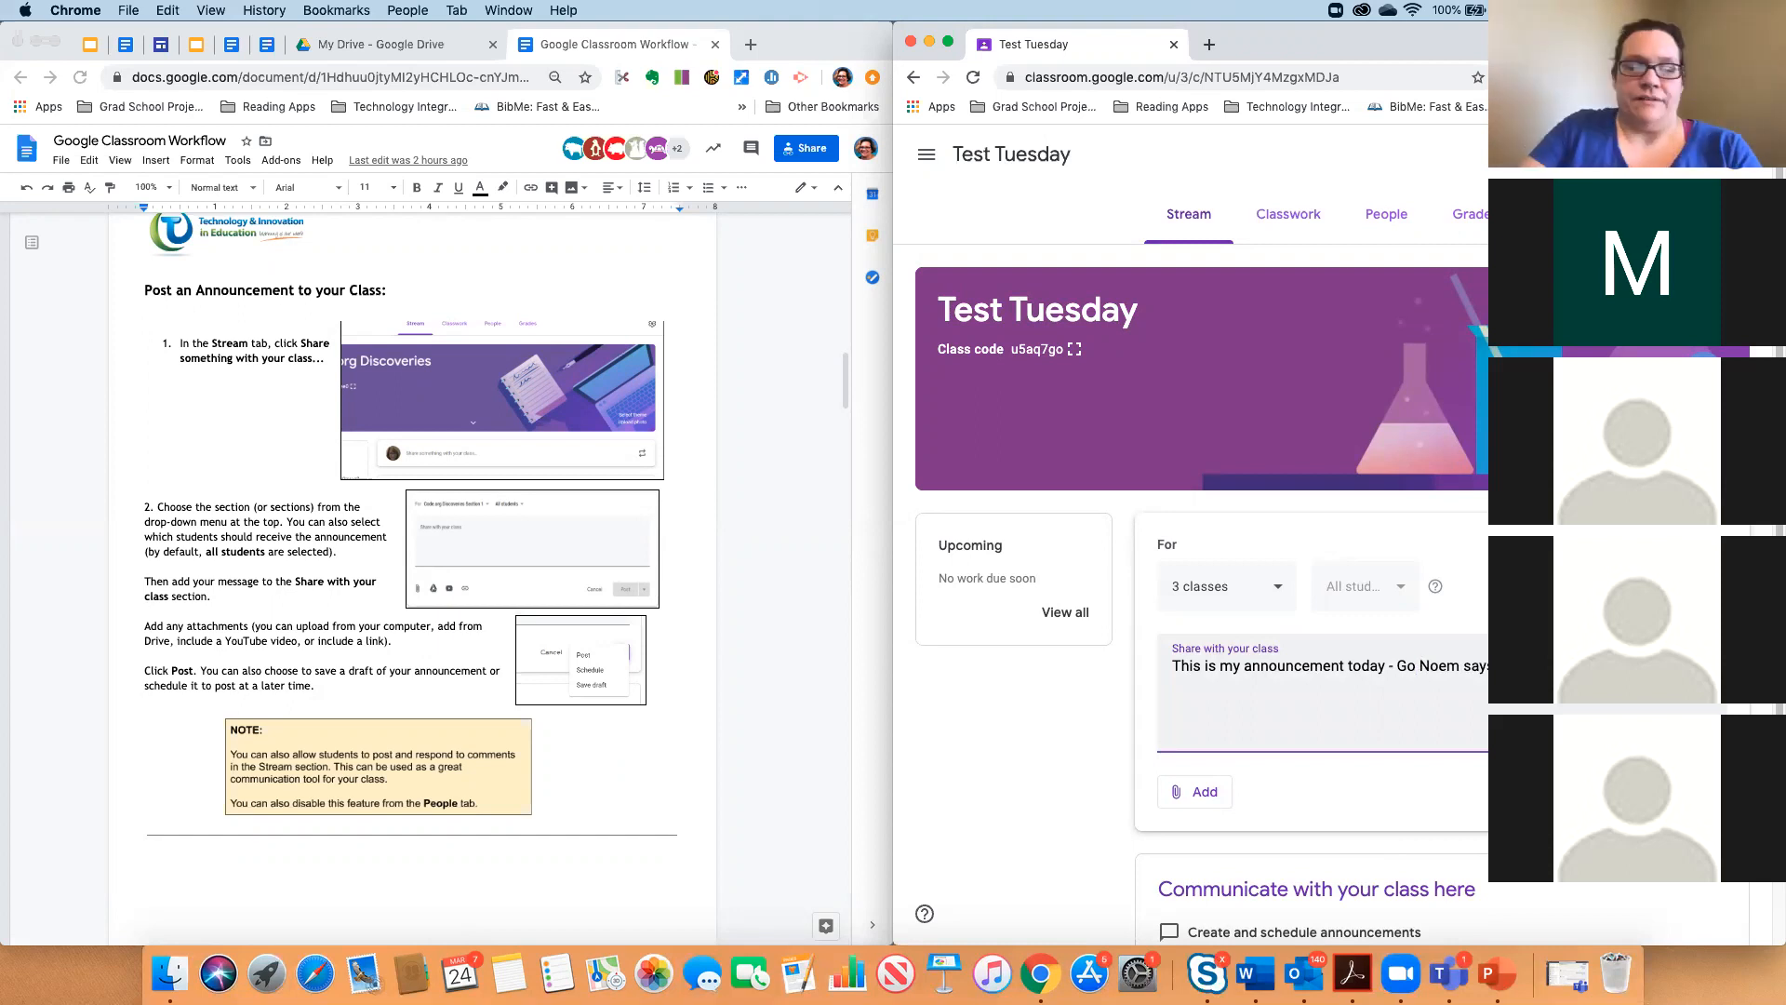
left_click(1424, 665)
key("BackSpace")
type("v")
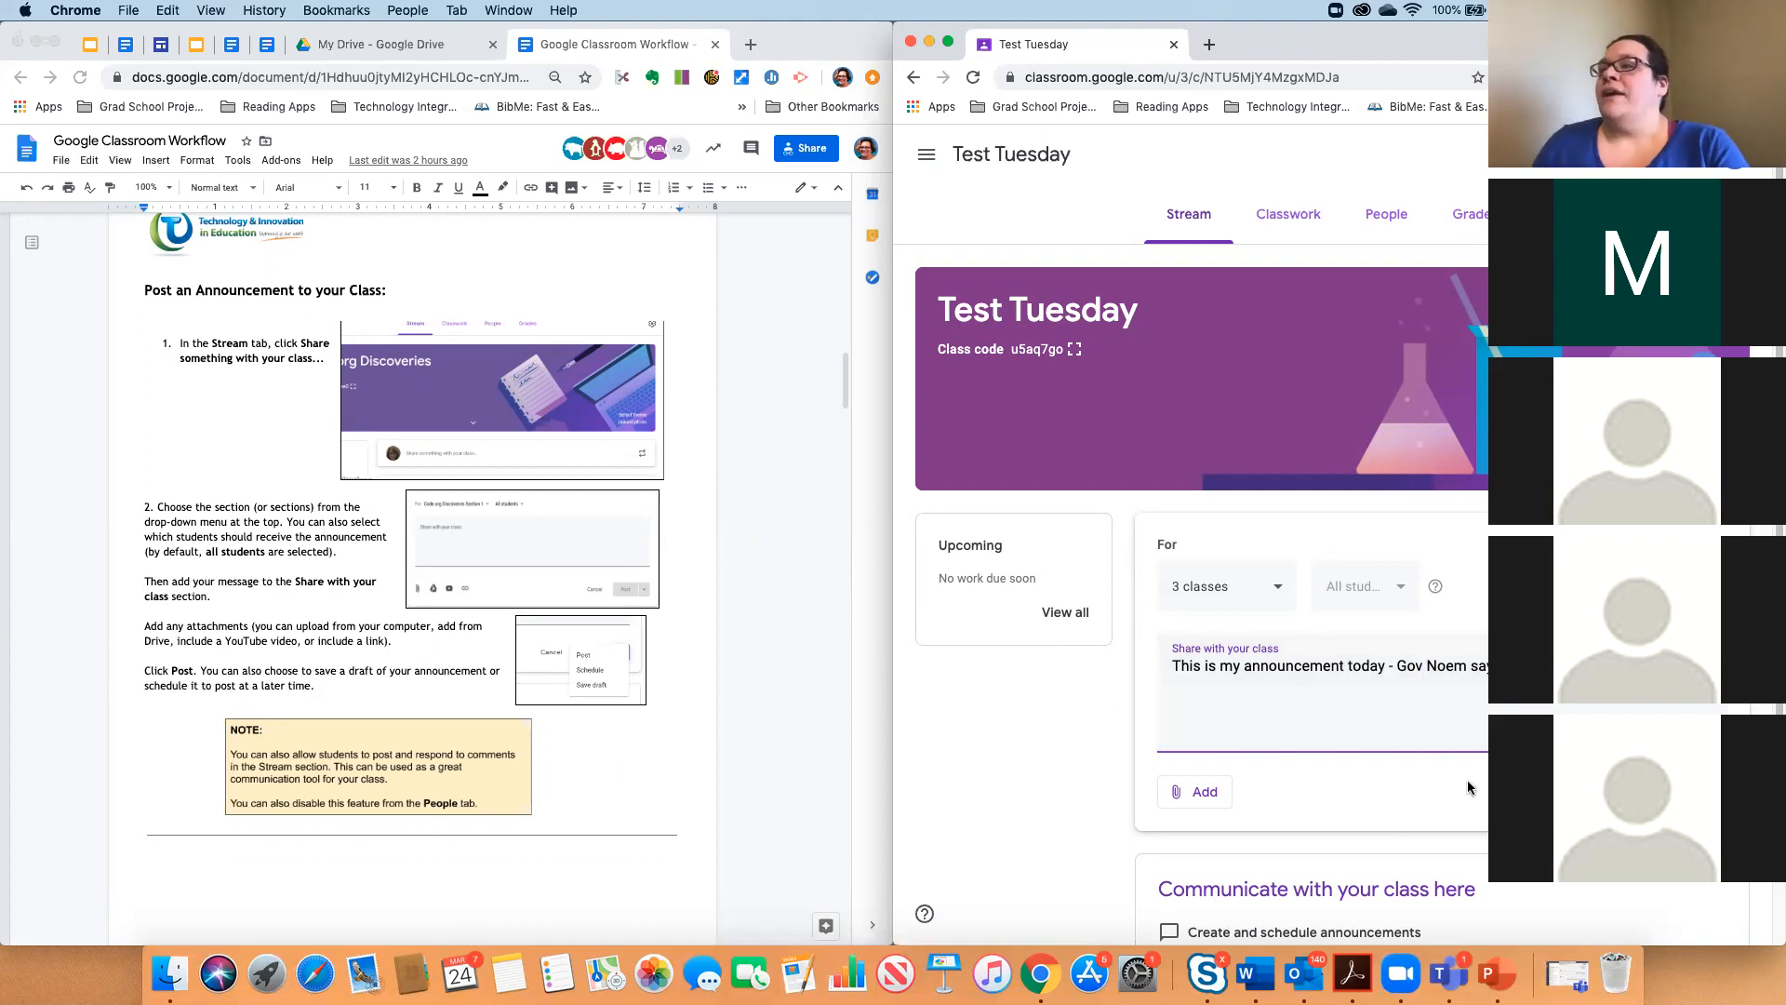
Search YouTube for "kid president" and attach the video "A Pep Talk from Kid President to You" to the announcement.
left_click(1195, 793)
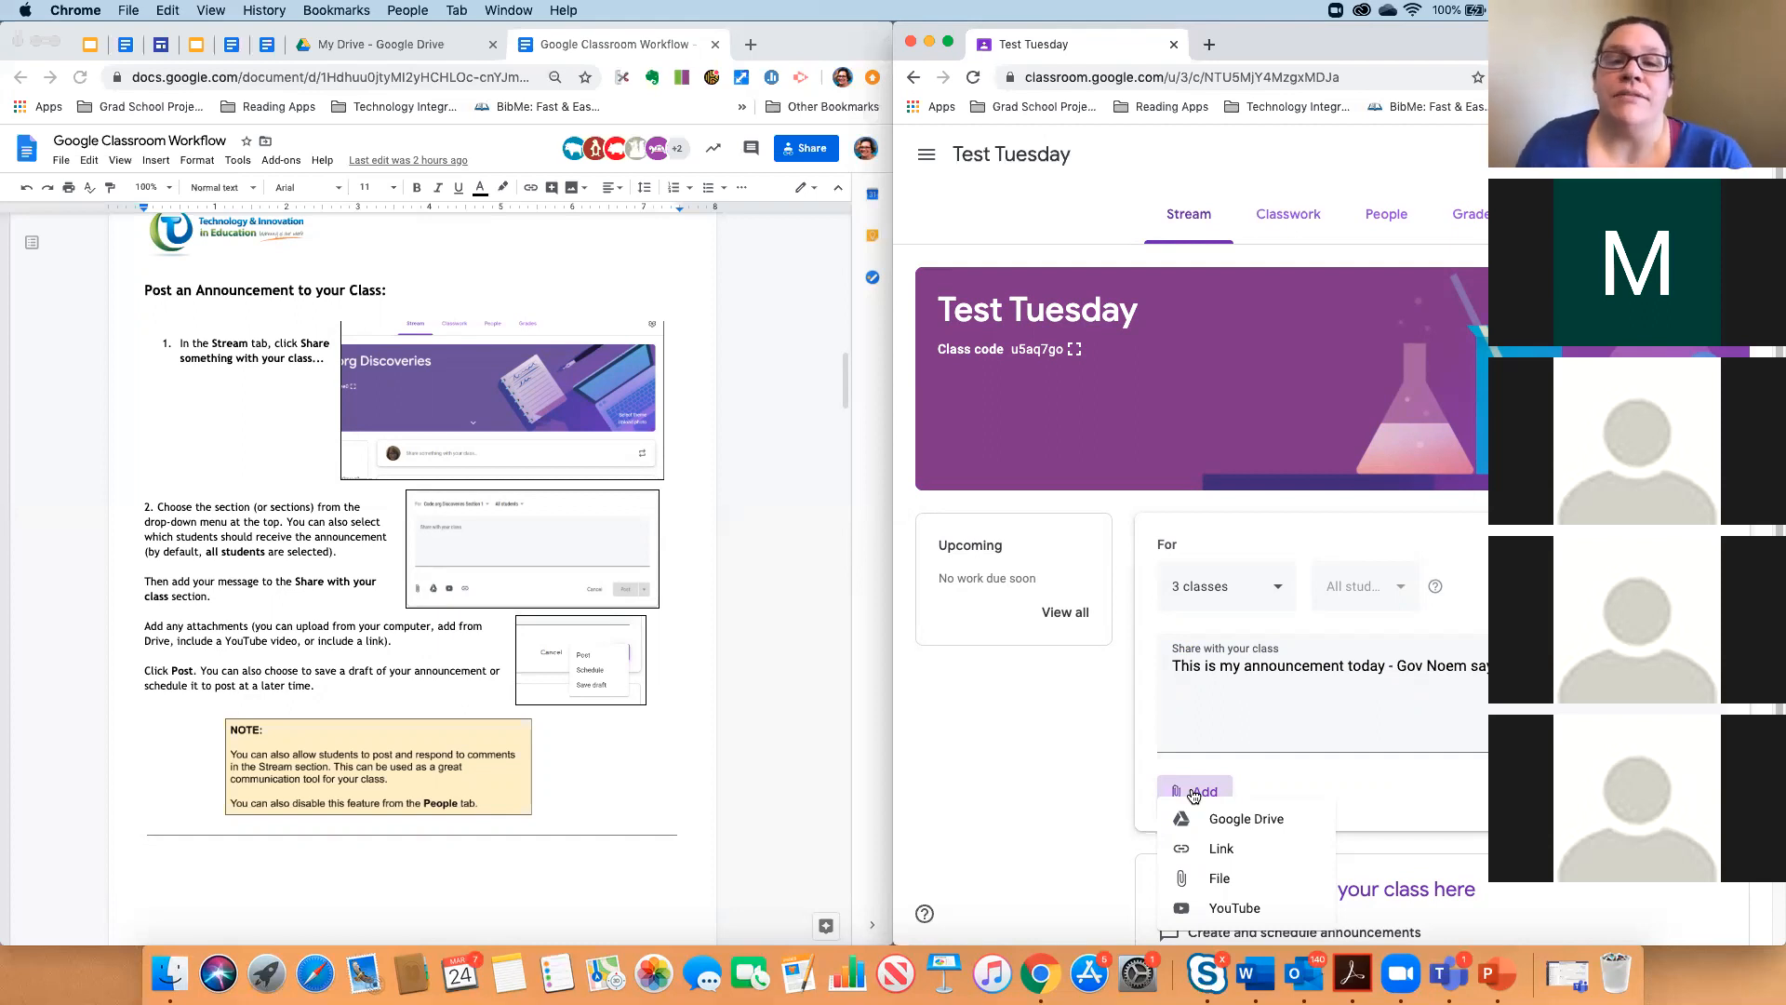
scroll(1243, 754, "down", 1)
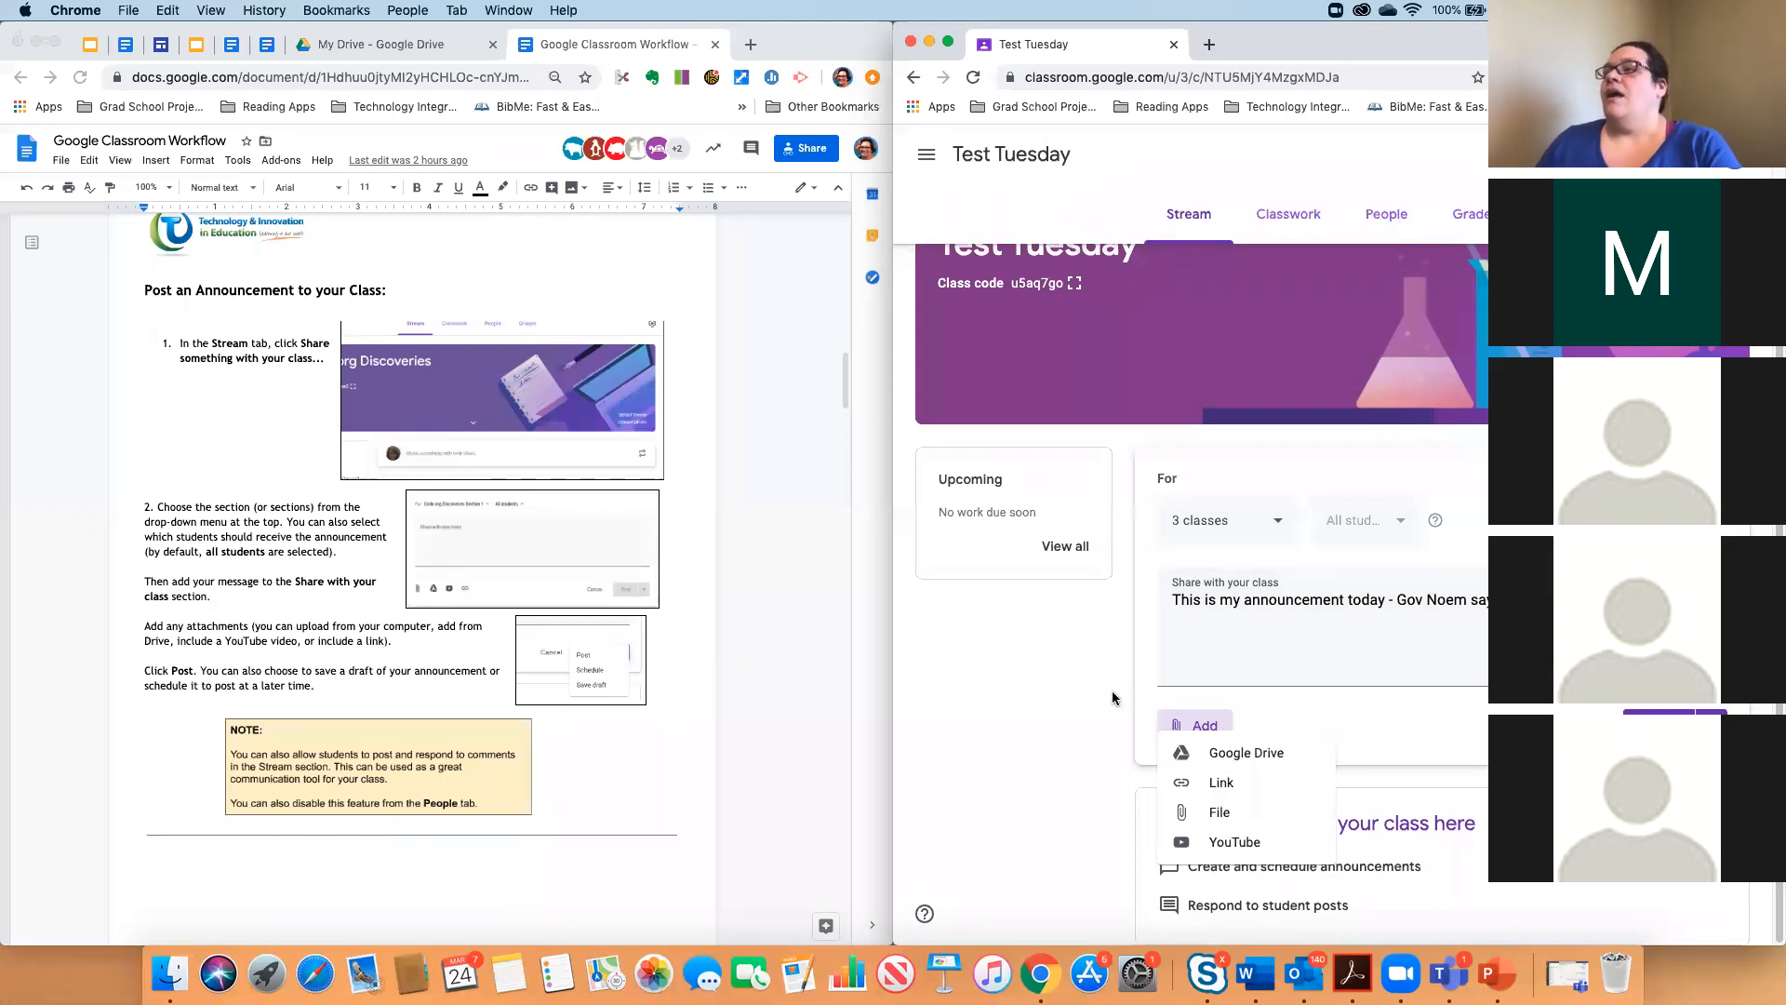
left_click(1233, 843)
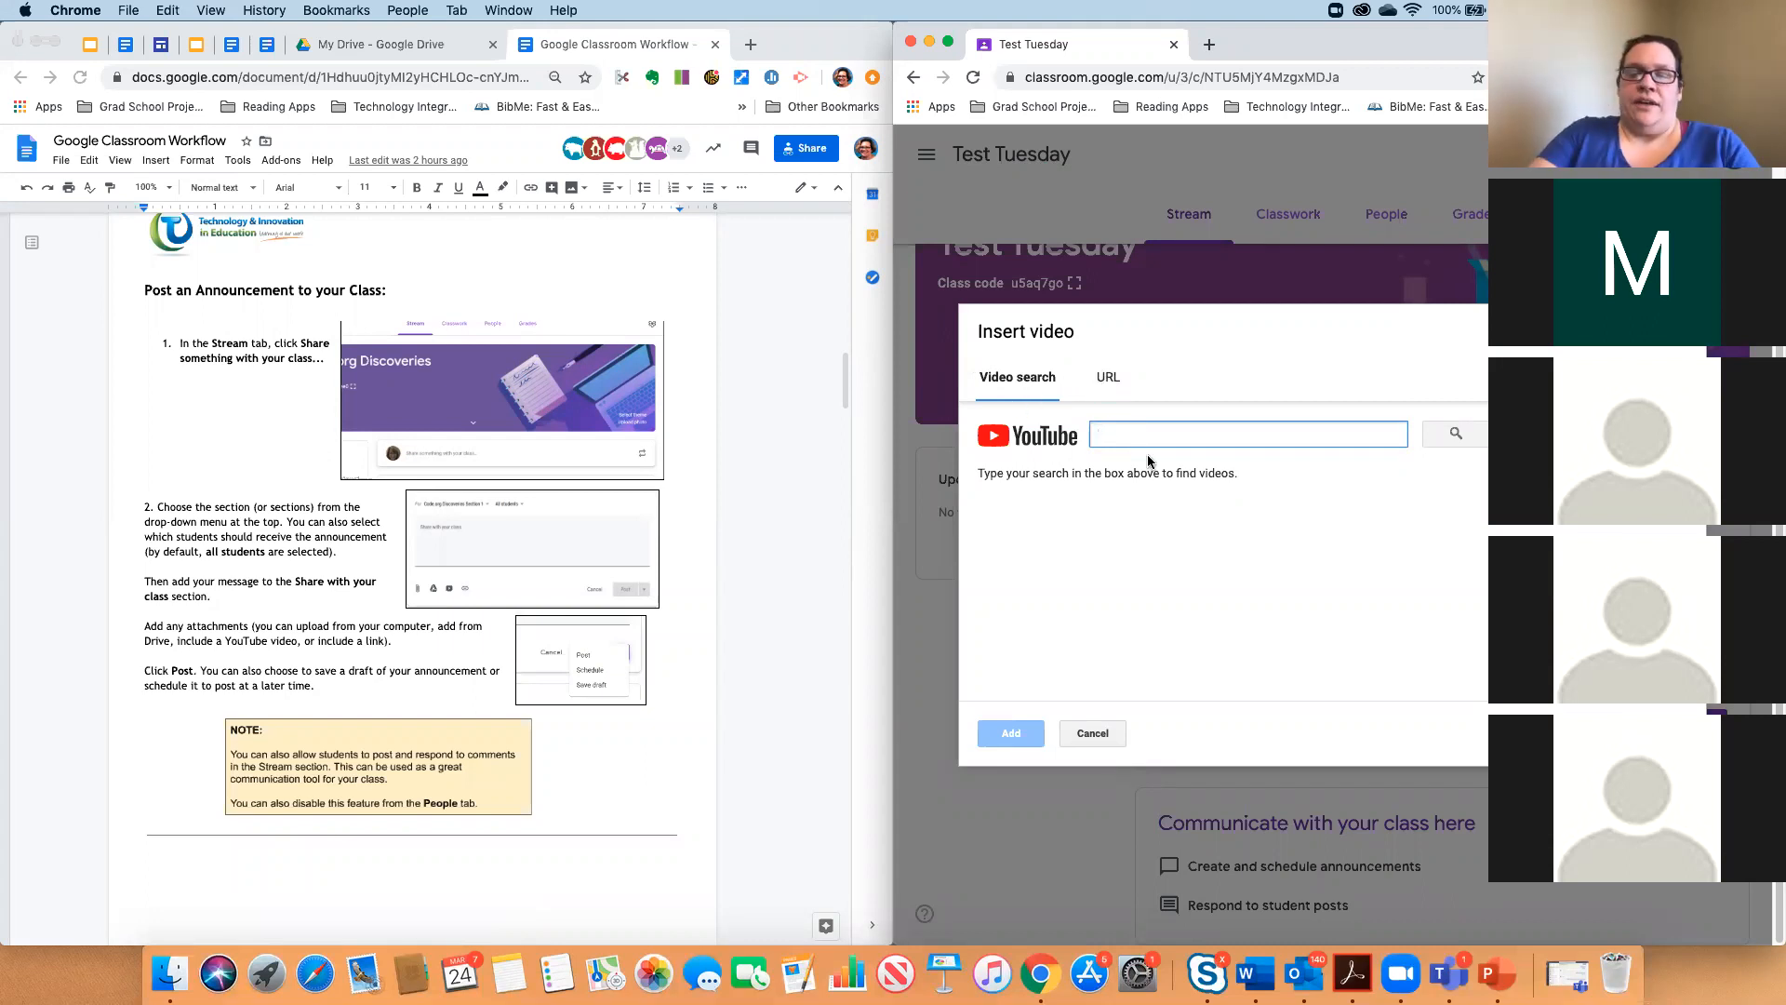
type("kid preside")
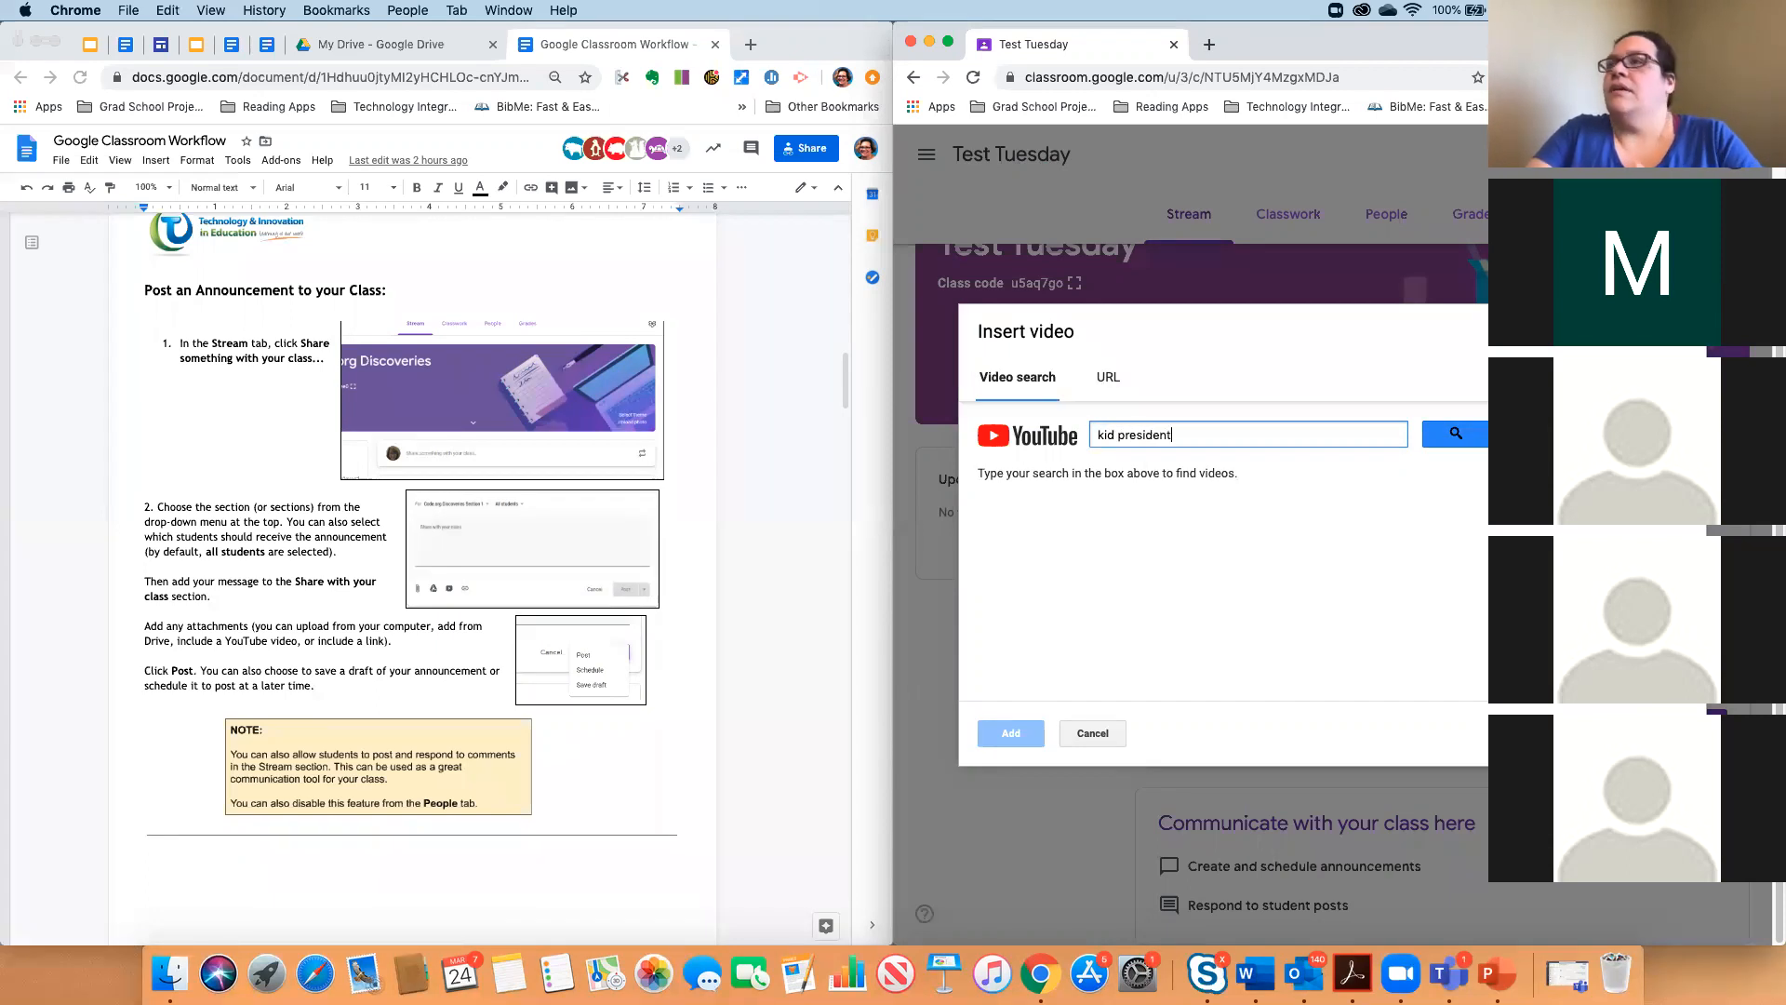
type("nt")
key("Return")
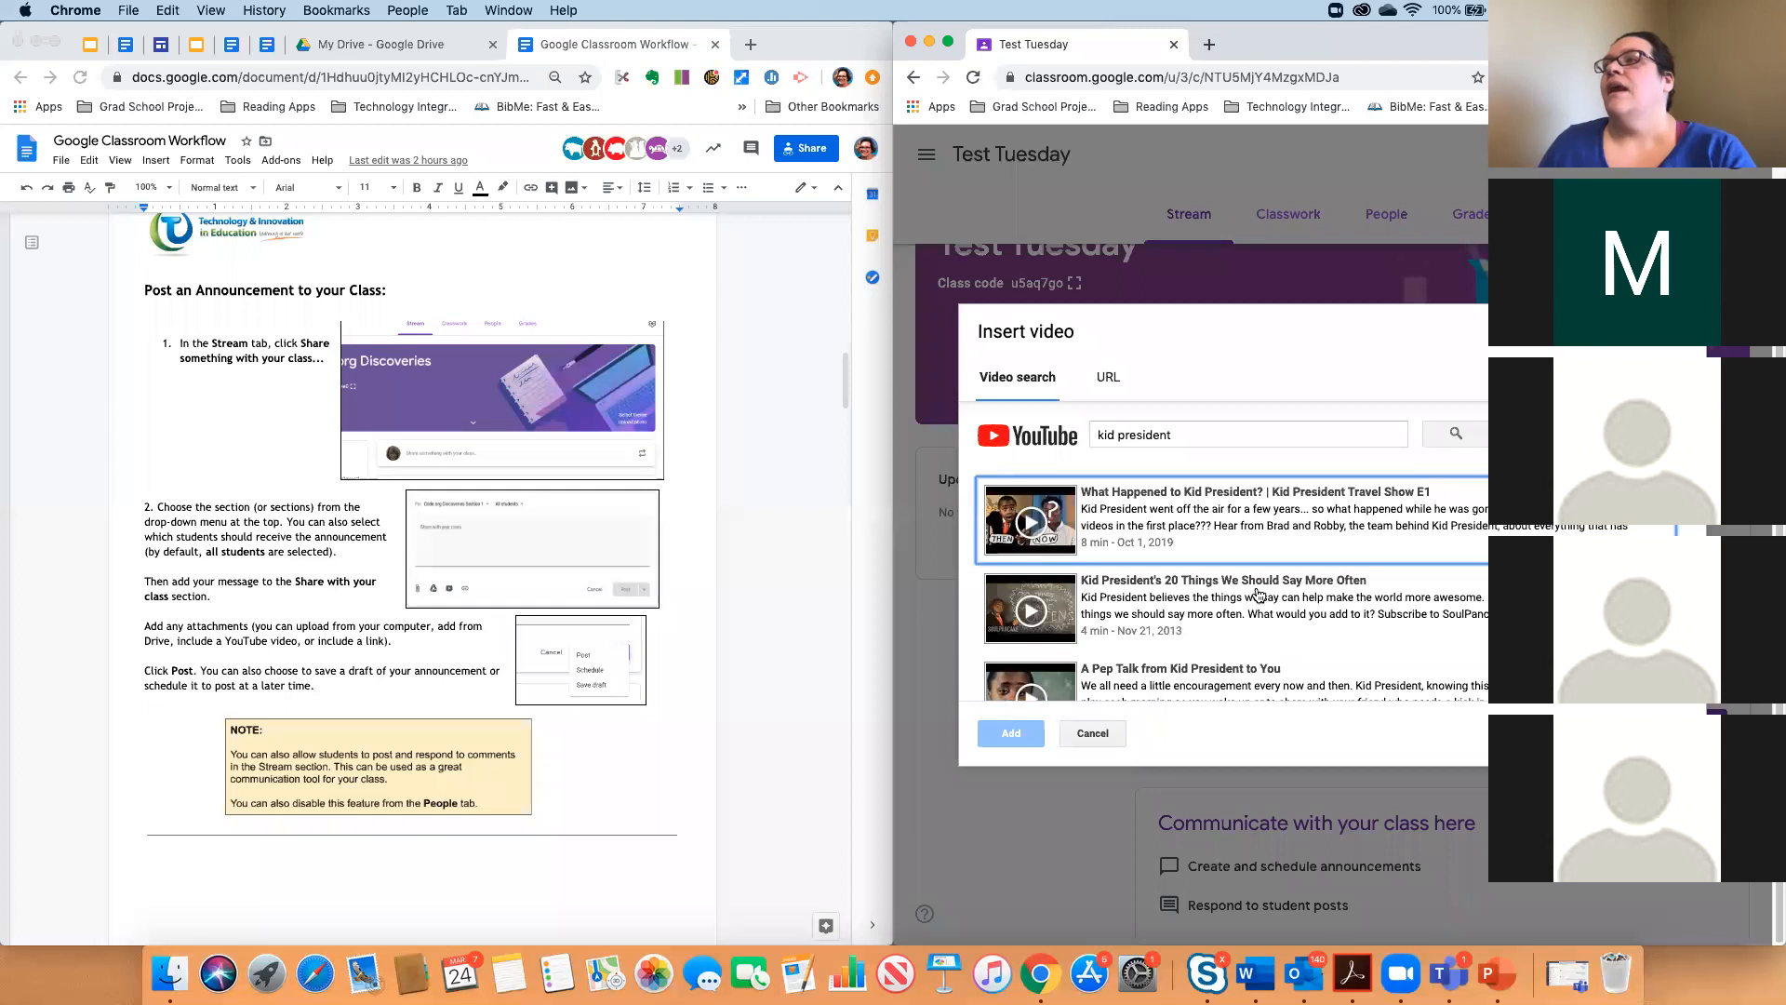
scroll(1205, 600, "down", 2)
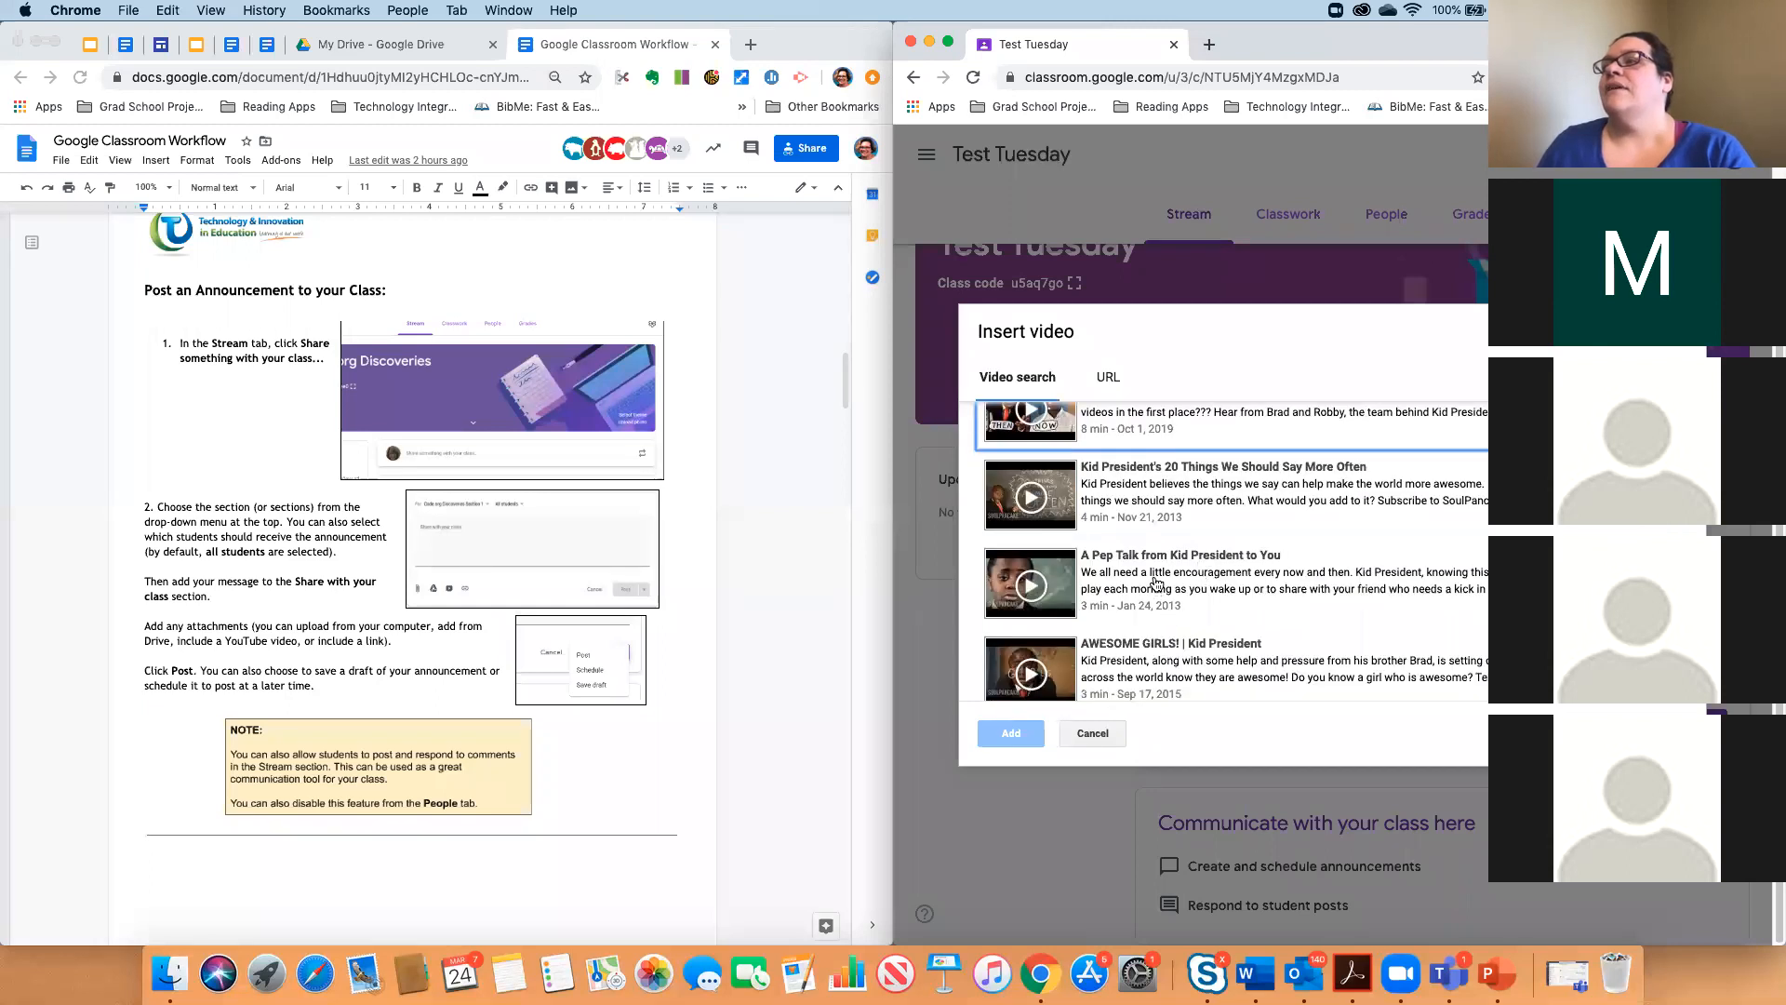
left_click(1155, 583)
left_click(1010, 735)
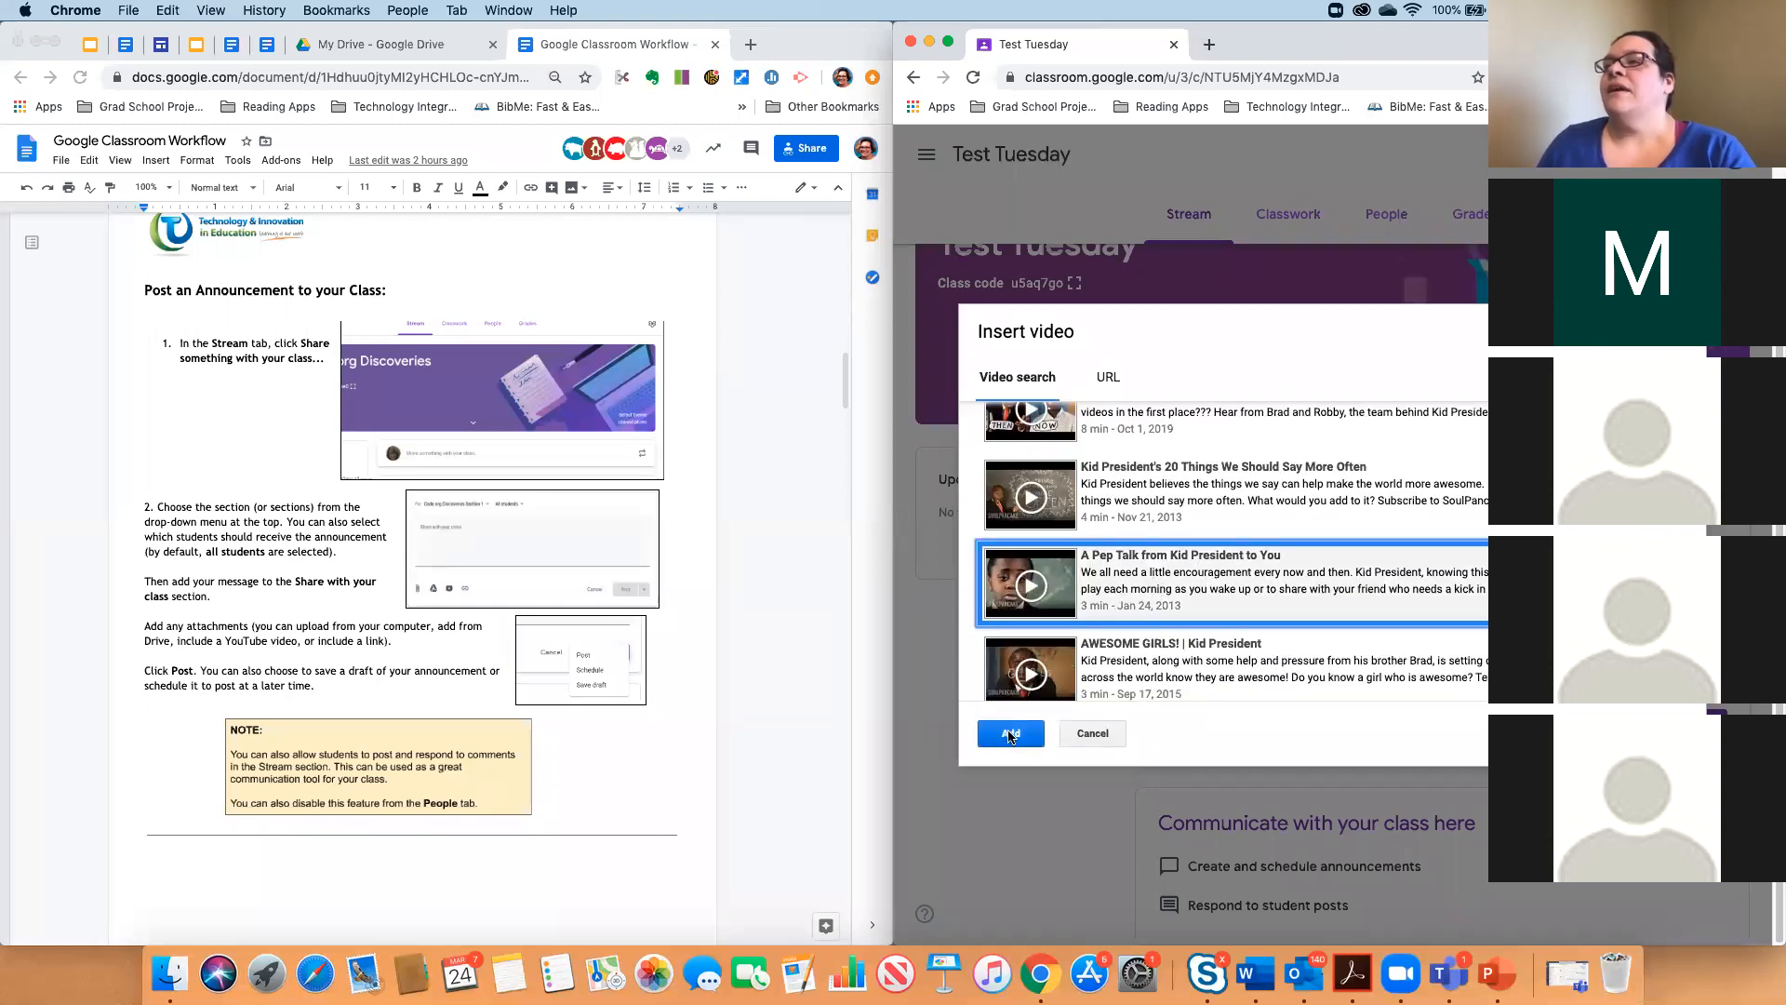
Attach a second YouTube video, "Kid President's 20 Things We Should Say More Often", found by searching for "kid president".
scroll(1399, 584, "down", 1)
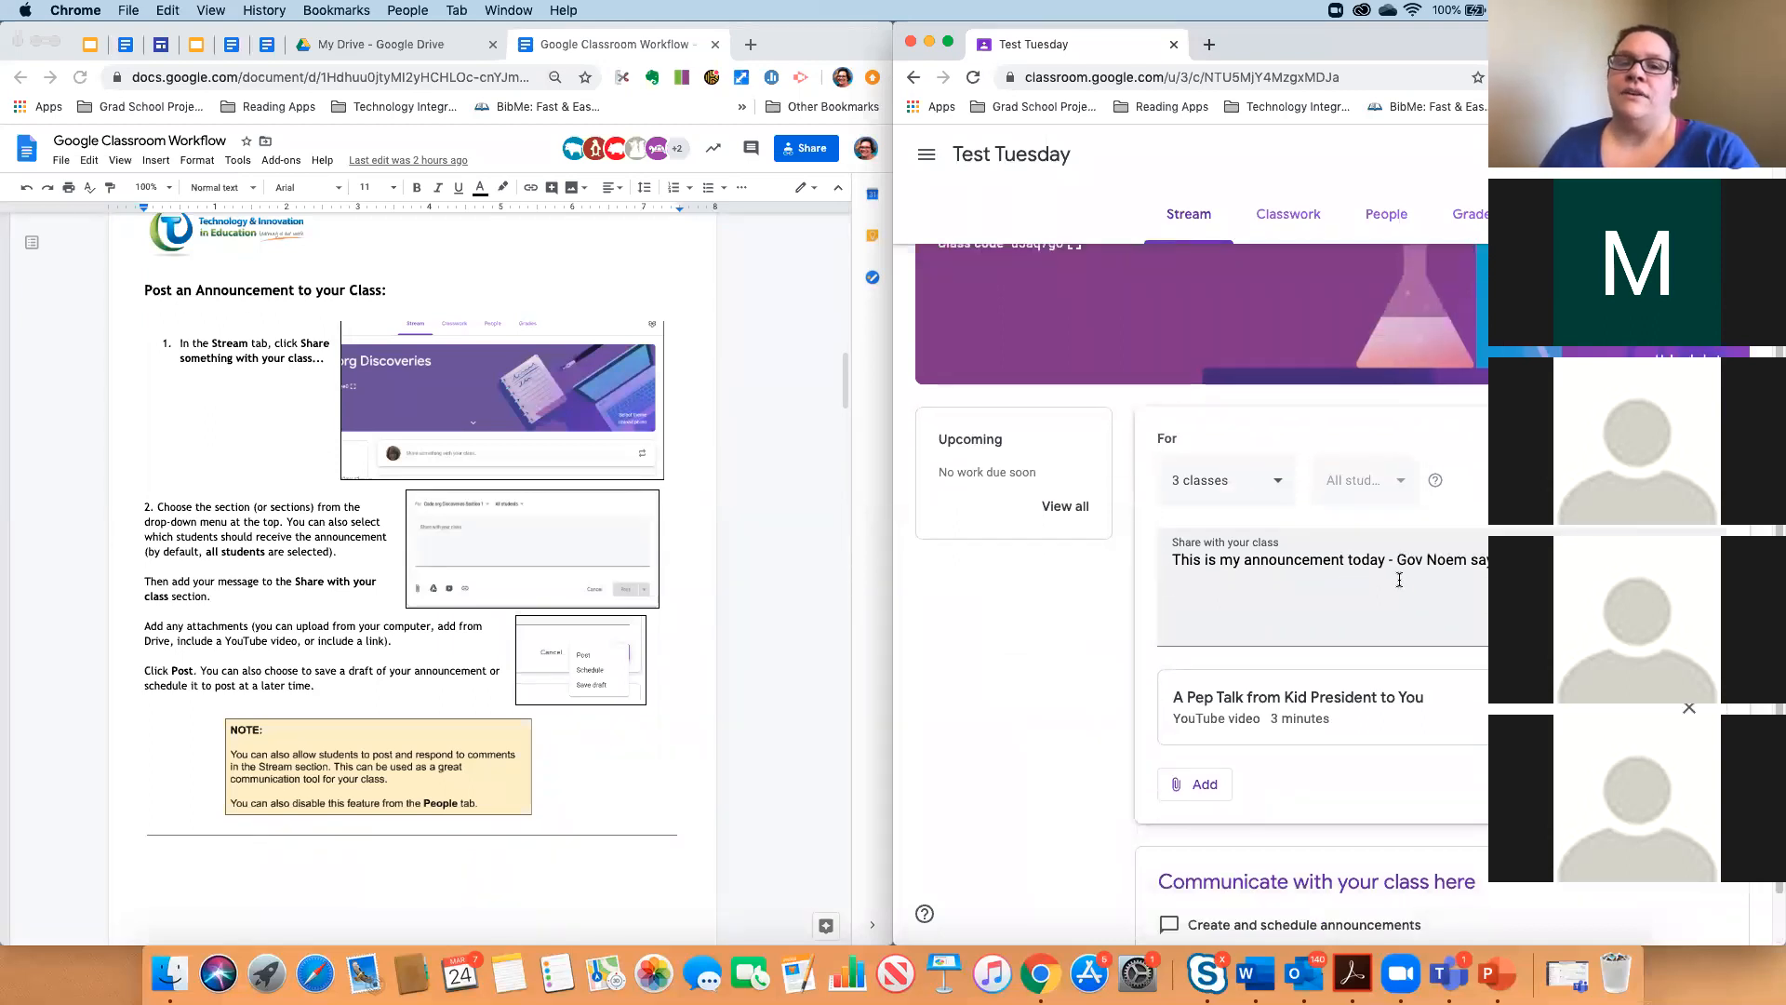
scroll(1253, 755, "down", 1)
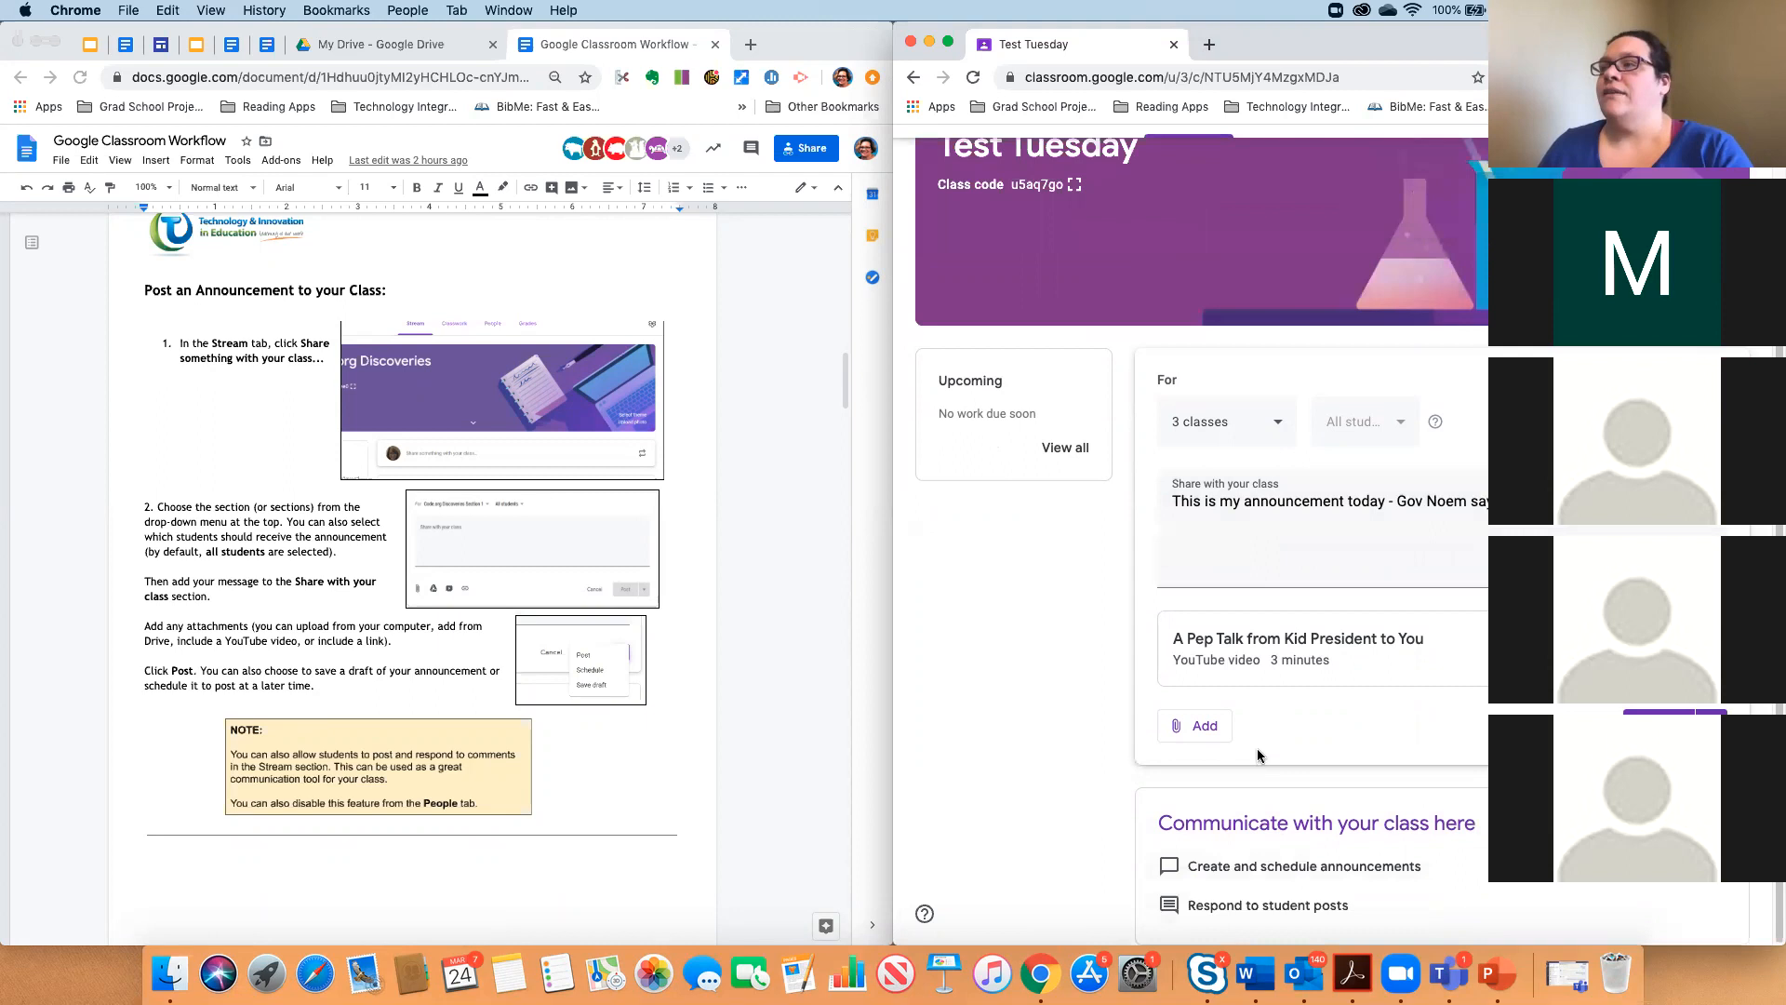
left_click(1192, 729)
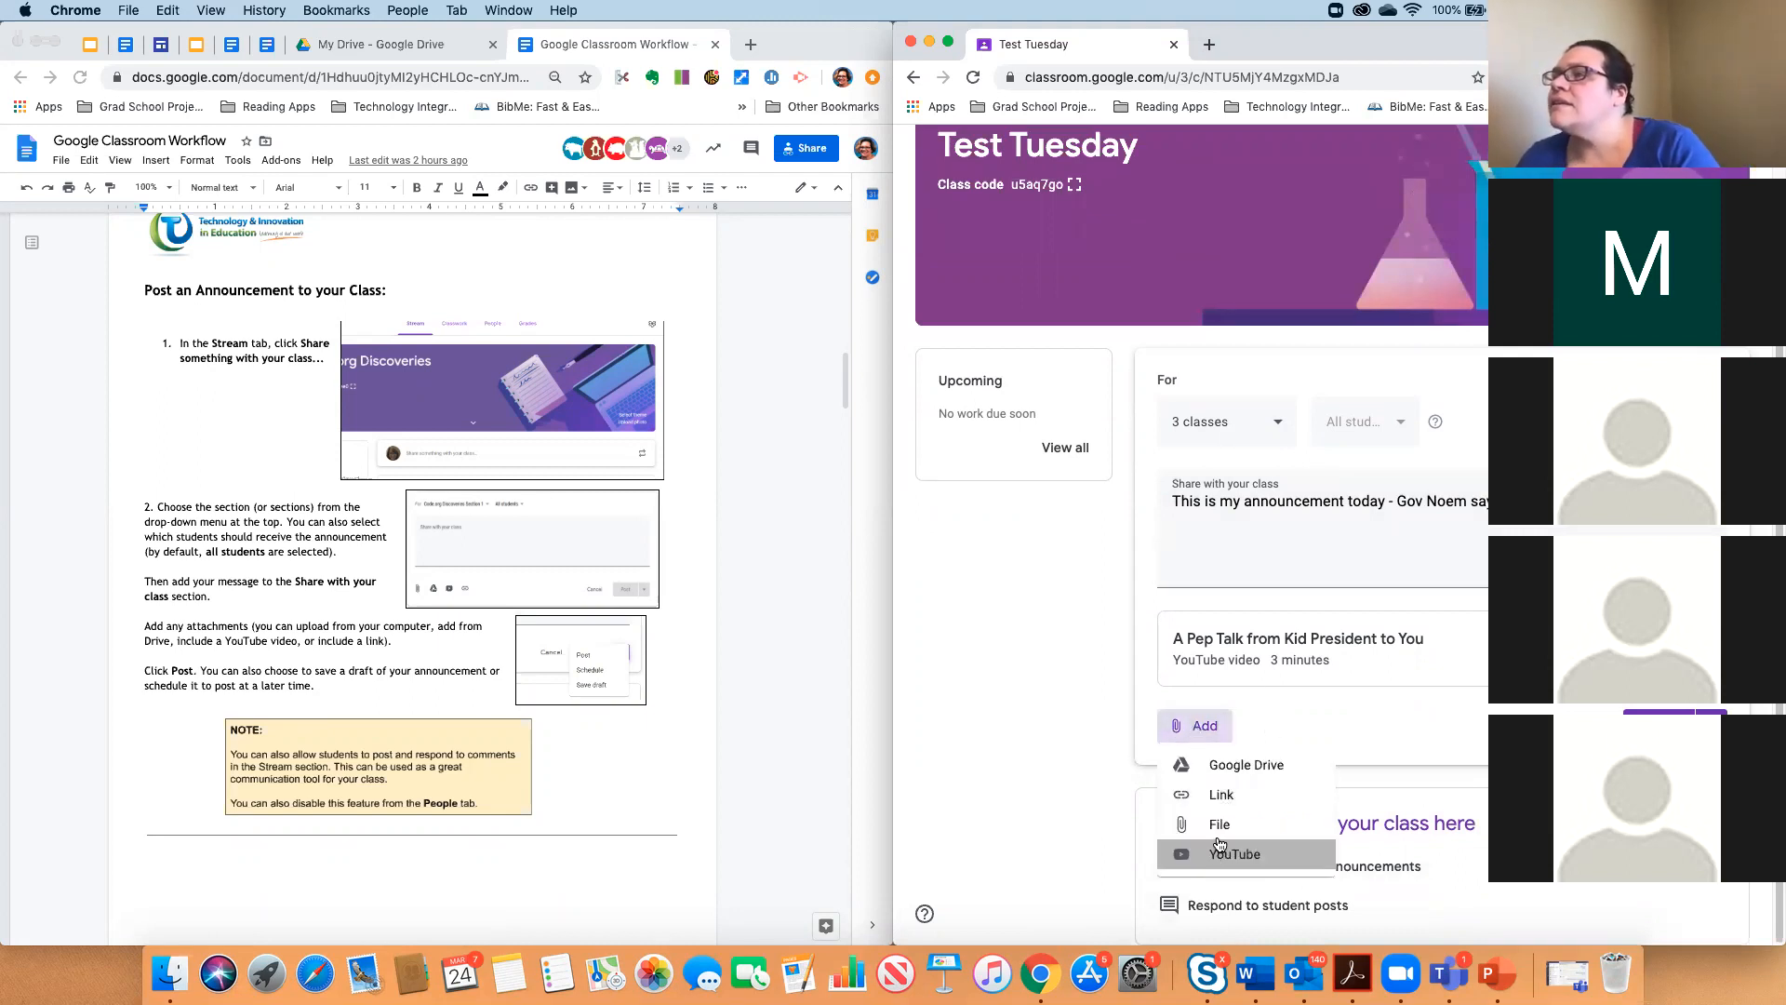
left_click(1215, 854)
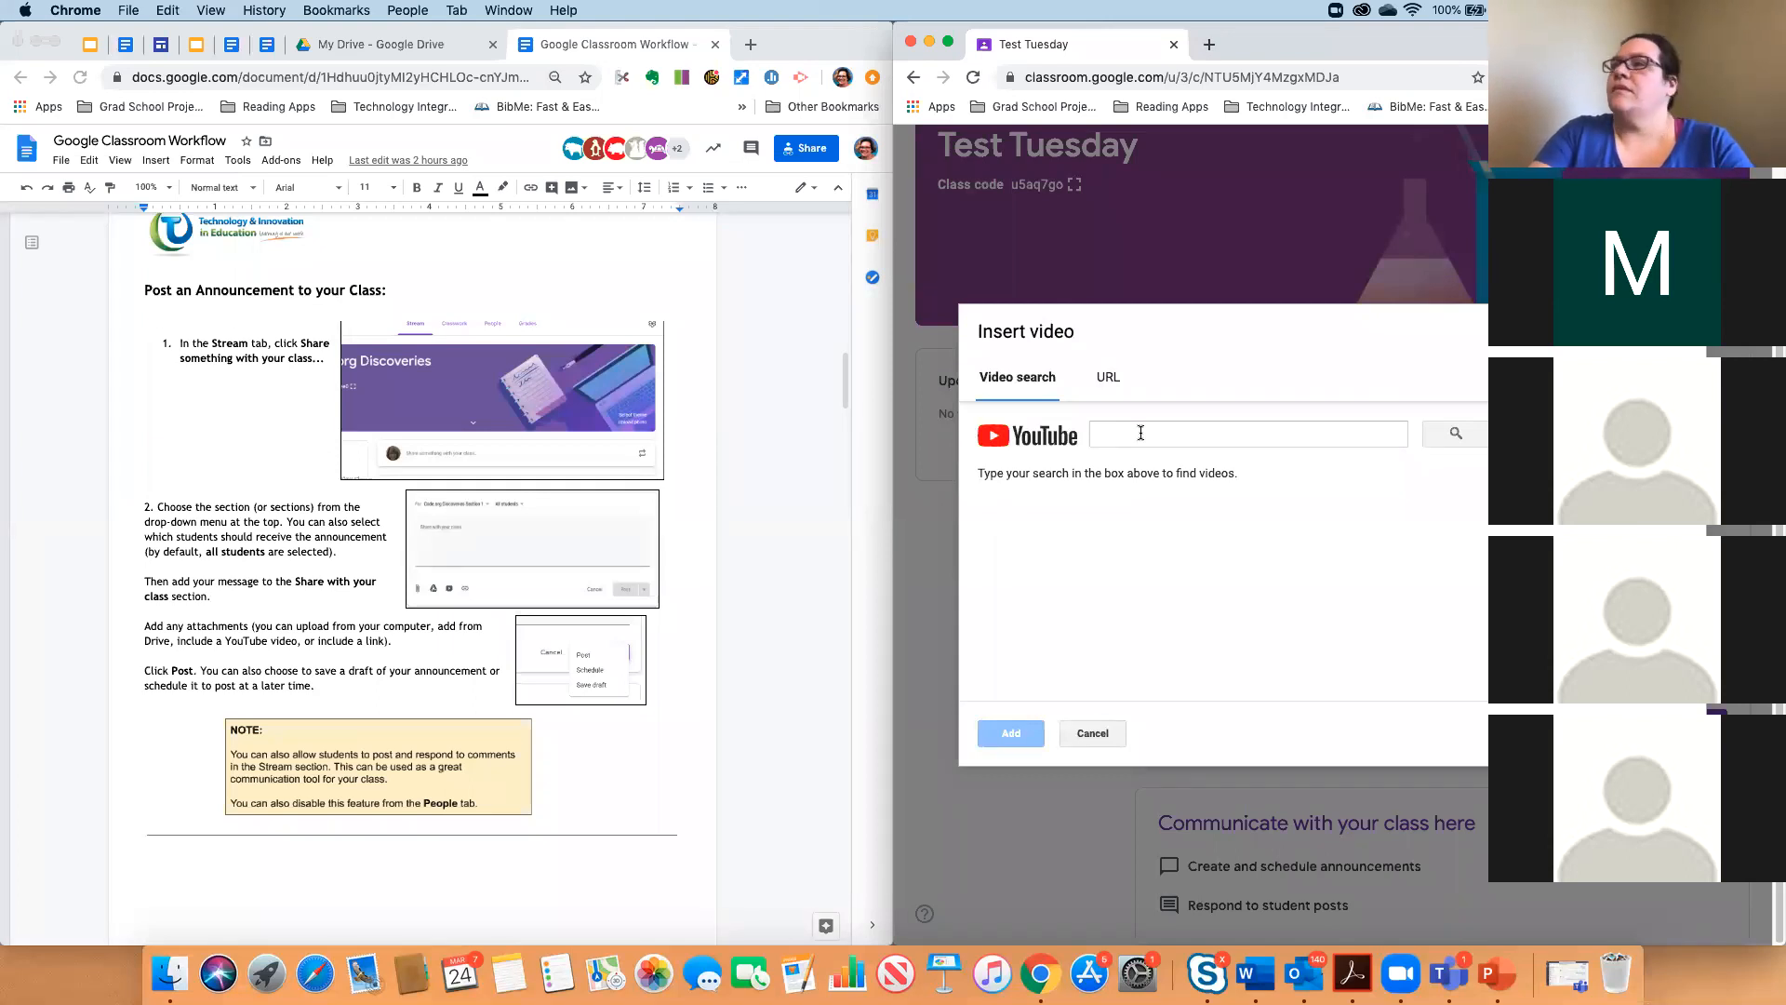
left_click(1141, 433)
type("kid president")
key("Return")
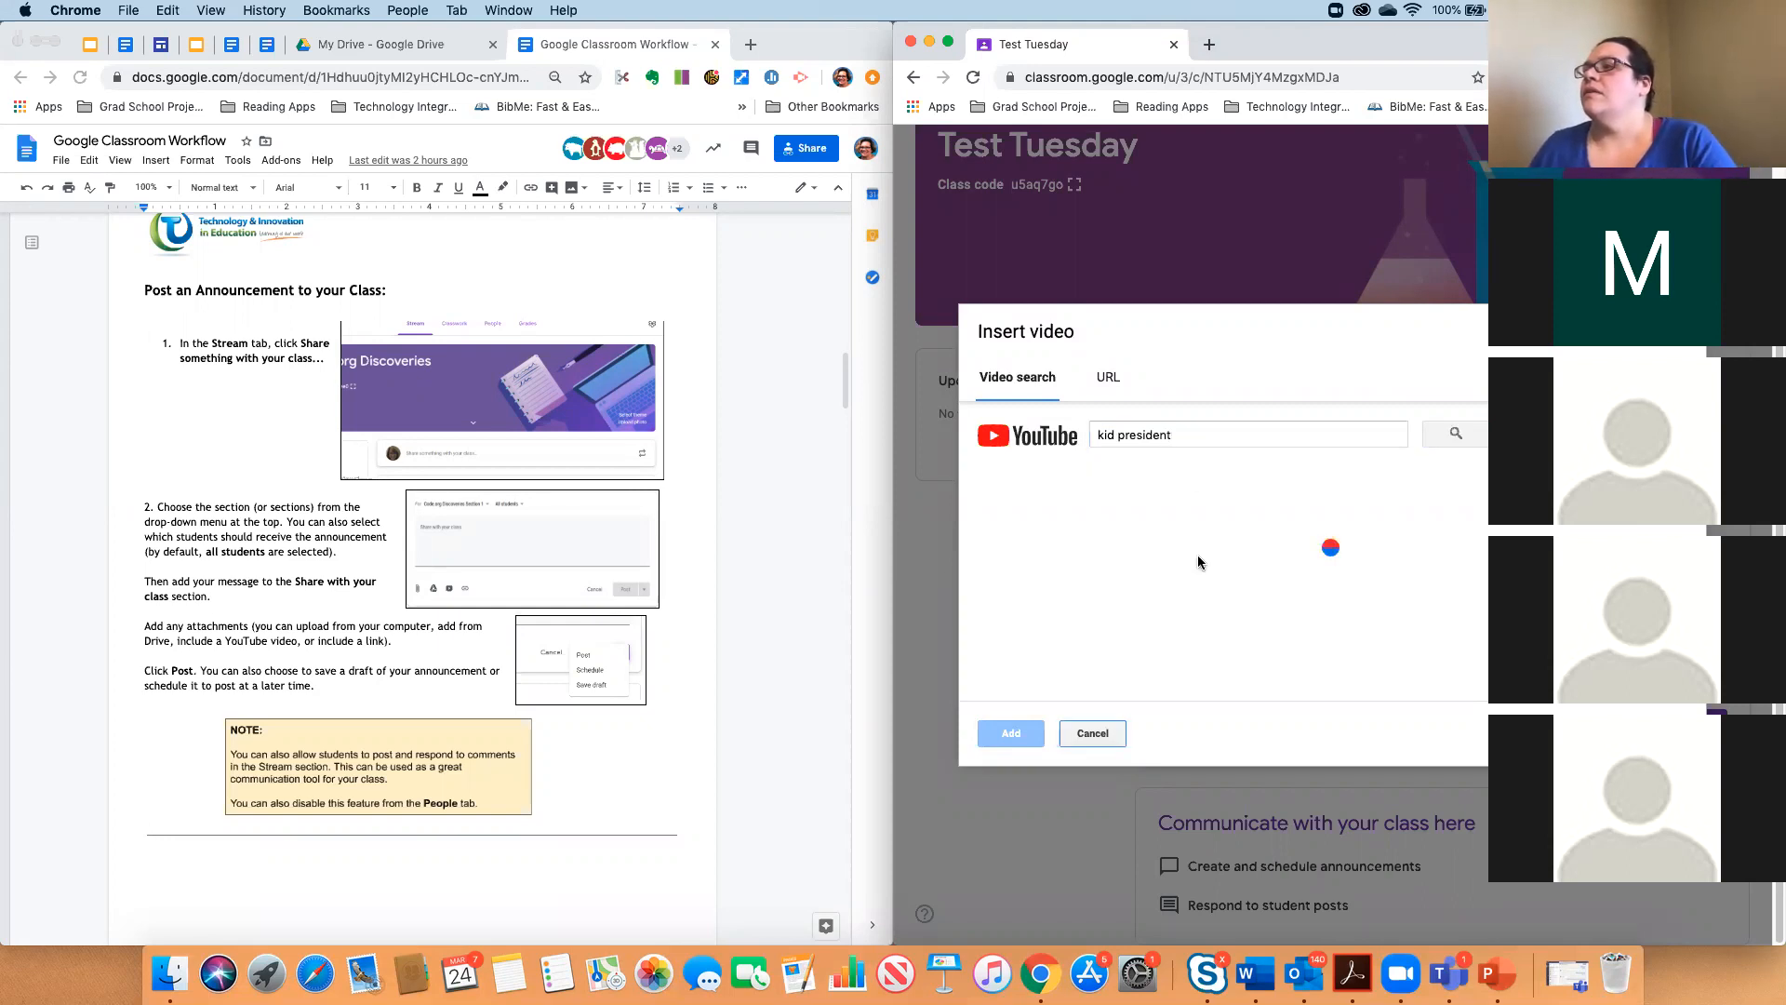
left_click(1158, 605)
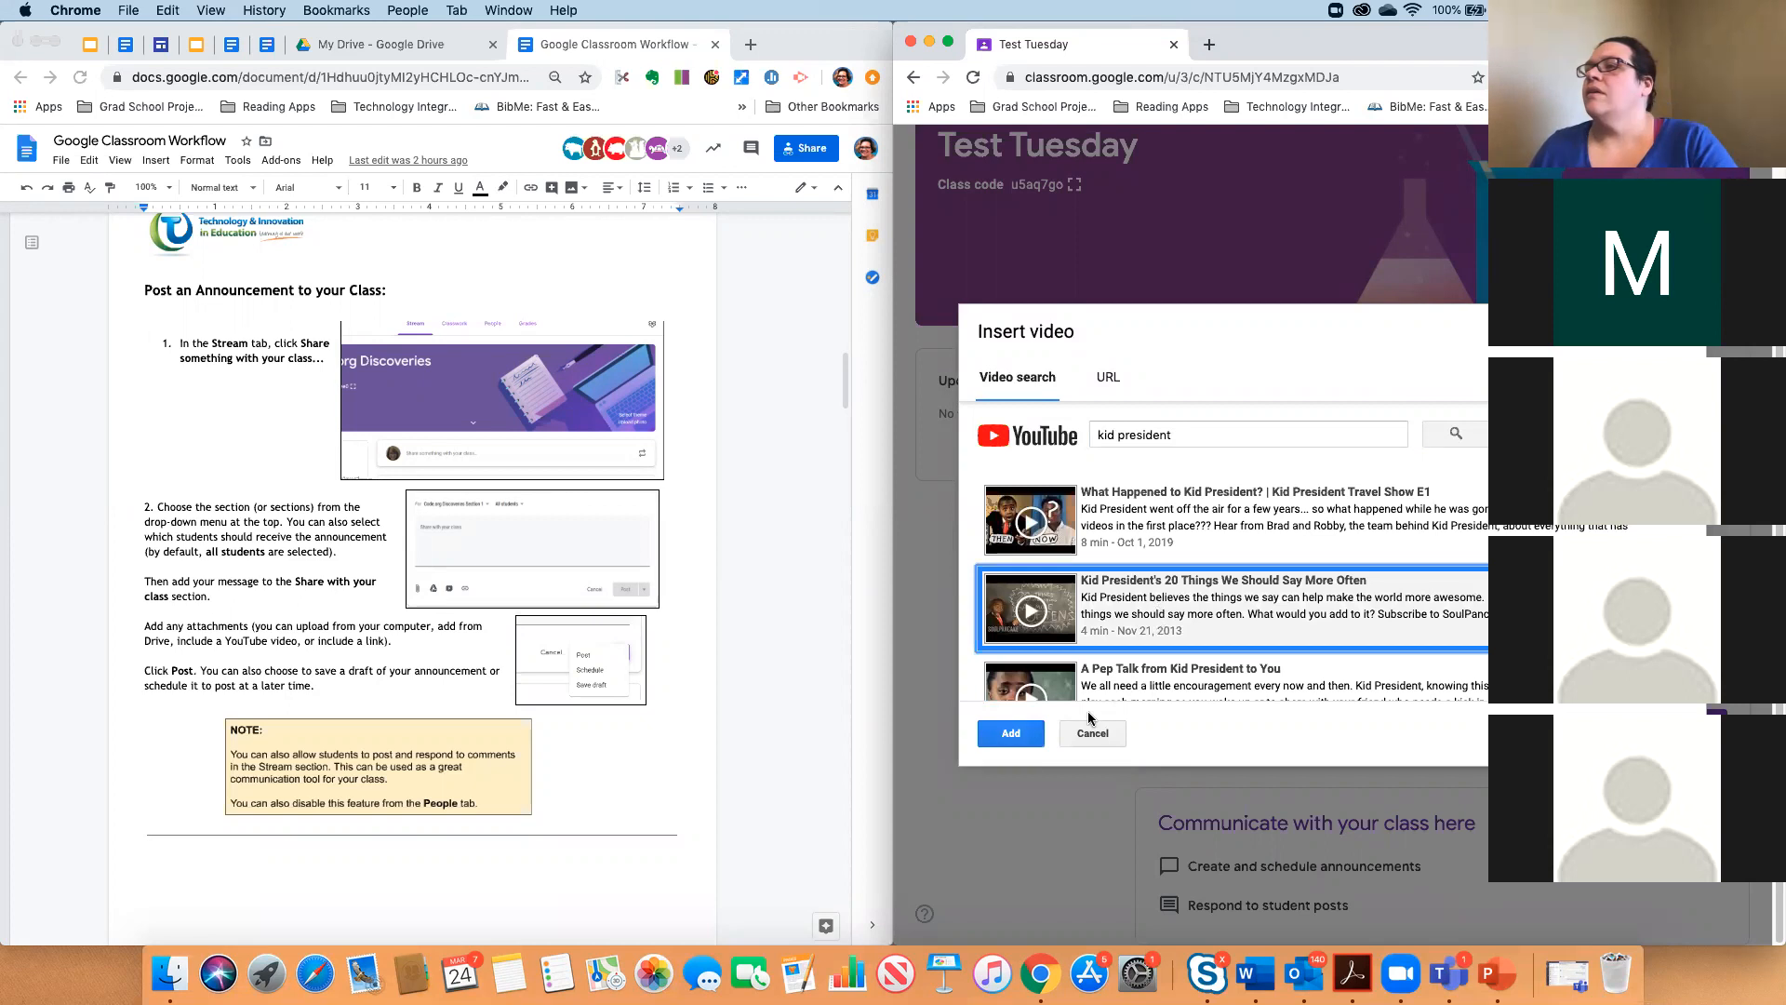
left_click(1024, 732)
Post the announcement to the selected classes and widen the Classroom window.
scroll(1020, 726, "down", 2)
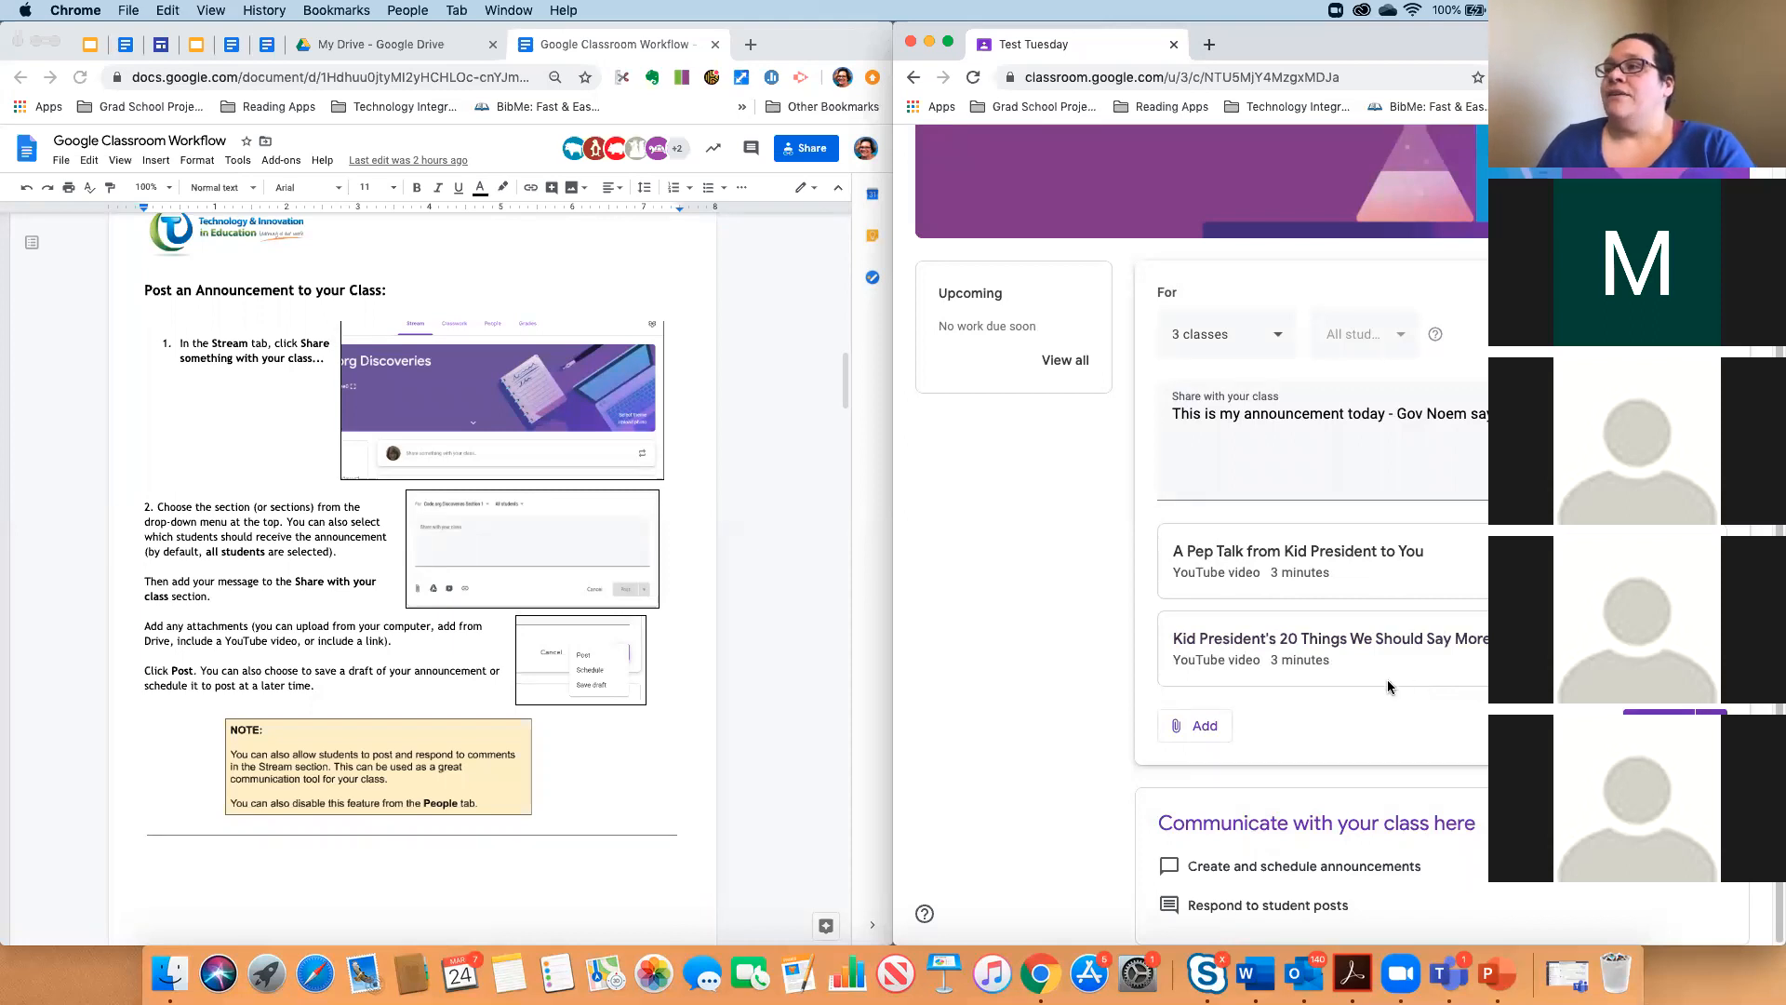
scroll(1387, 685, "up", 2)
scroll(1384, 682, "down", 2)
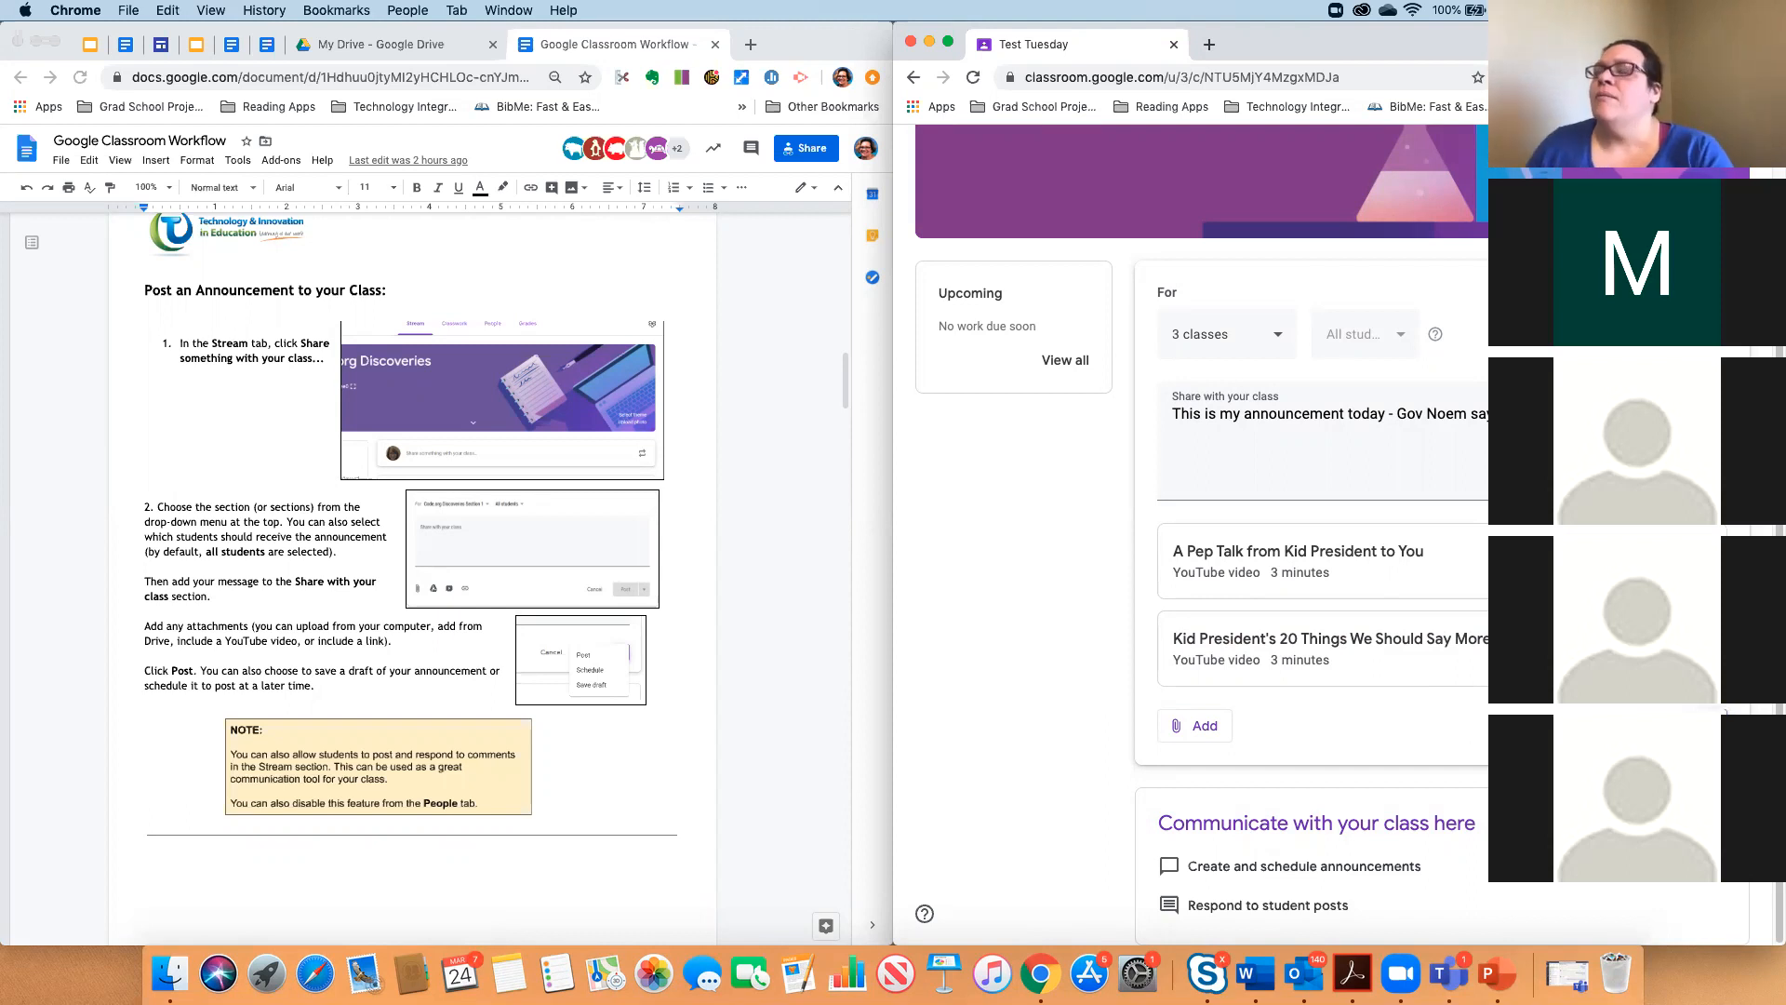
left_click(1655, 735)
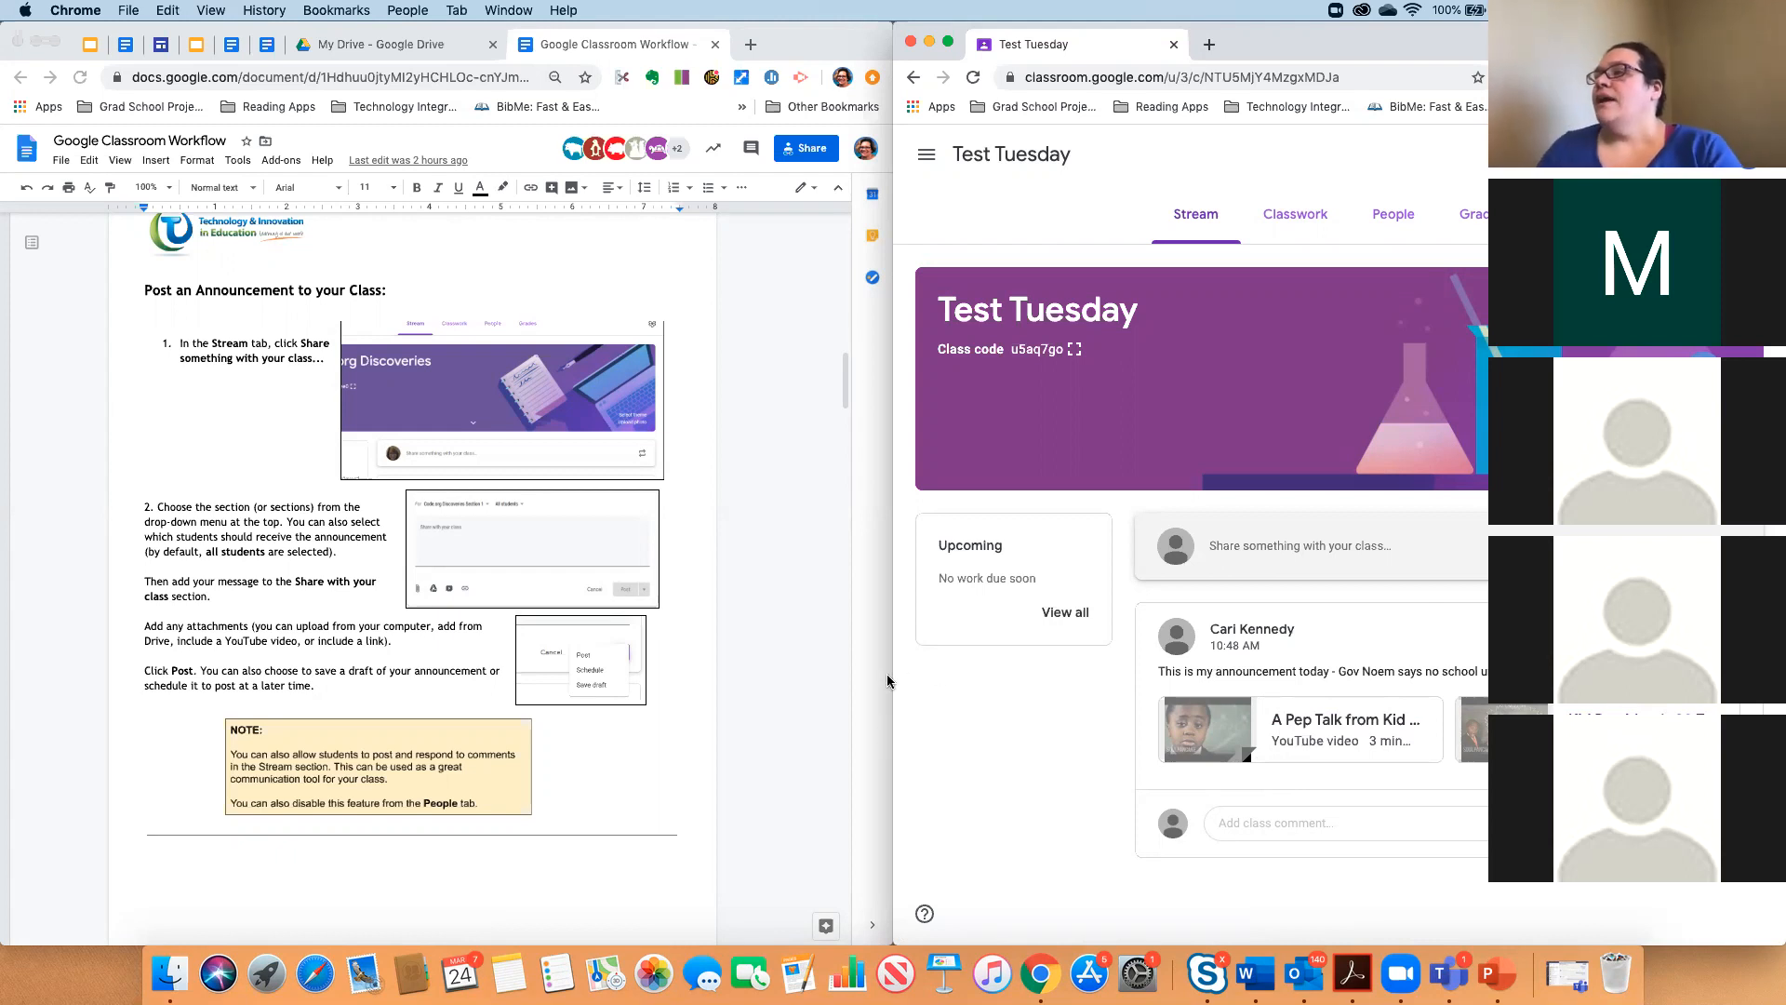
left_click_drag(893, 670, 800, 668)
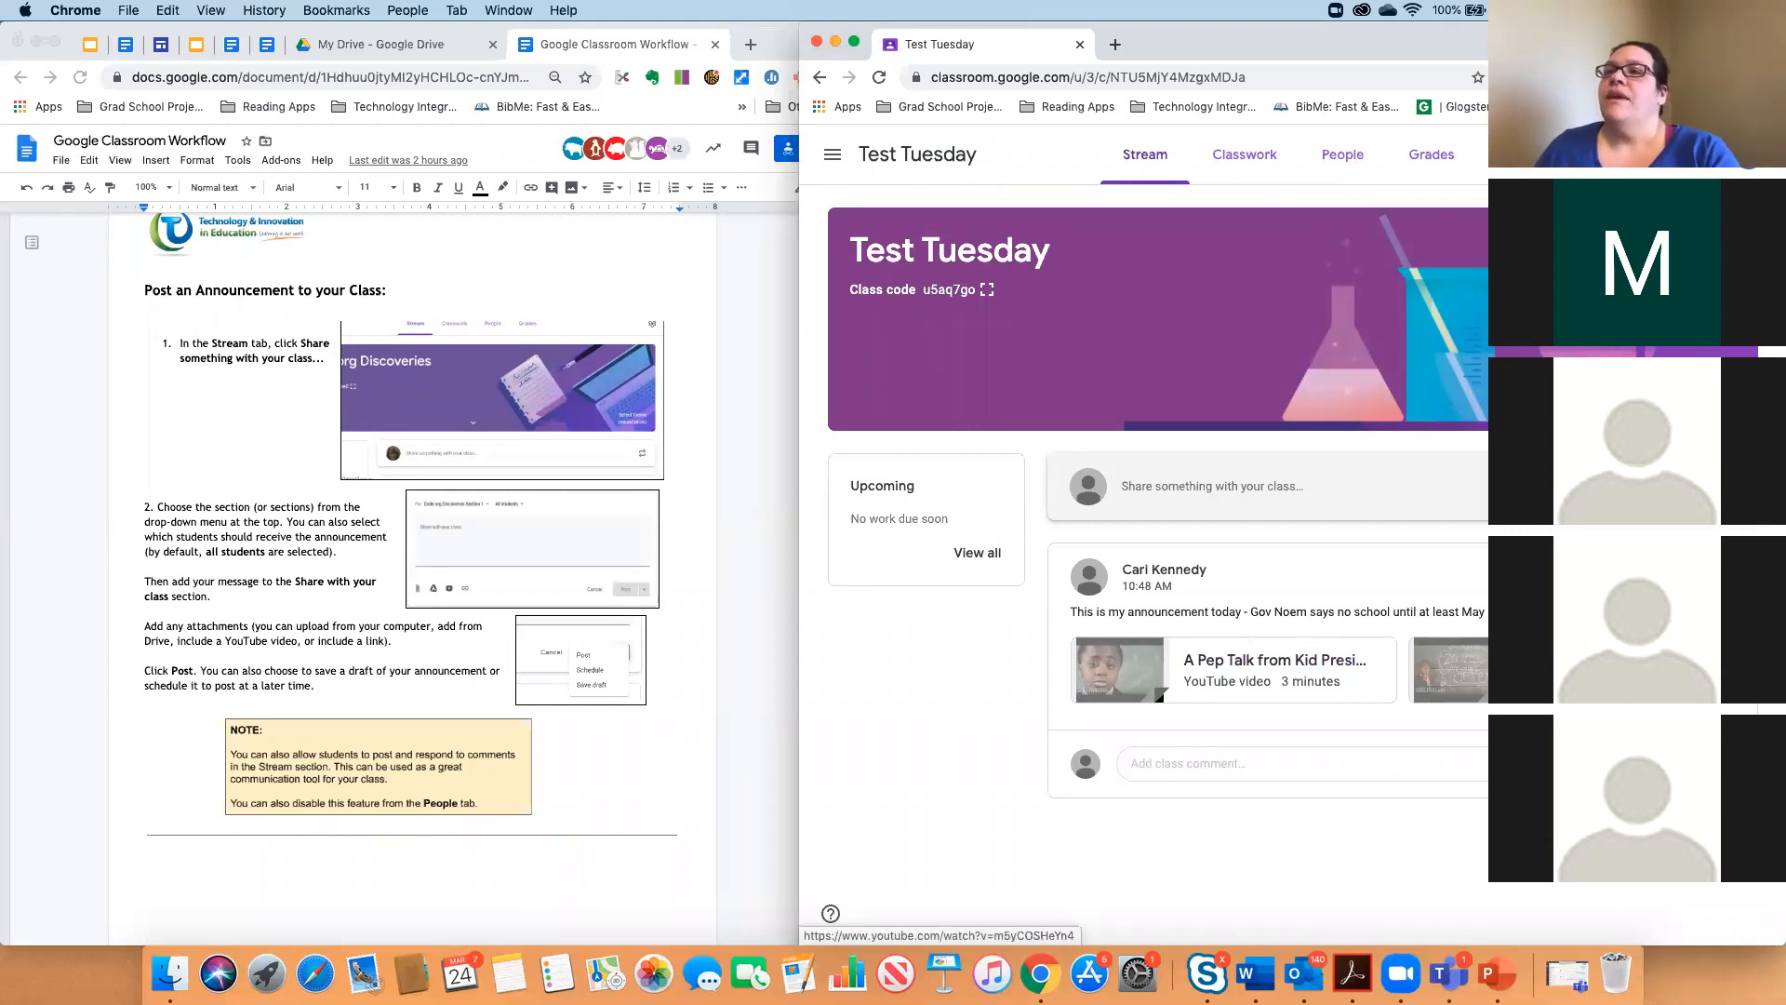
Go to Test Tuesday's Classwork page and to the workflow document's "Using the Classwork tab" section.
scroll(694, 690, "down", 2)
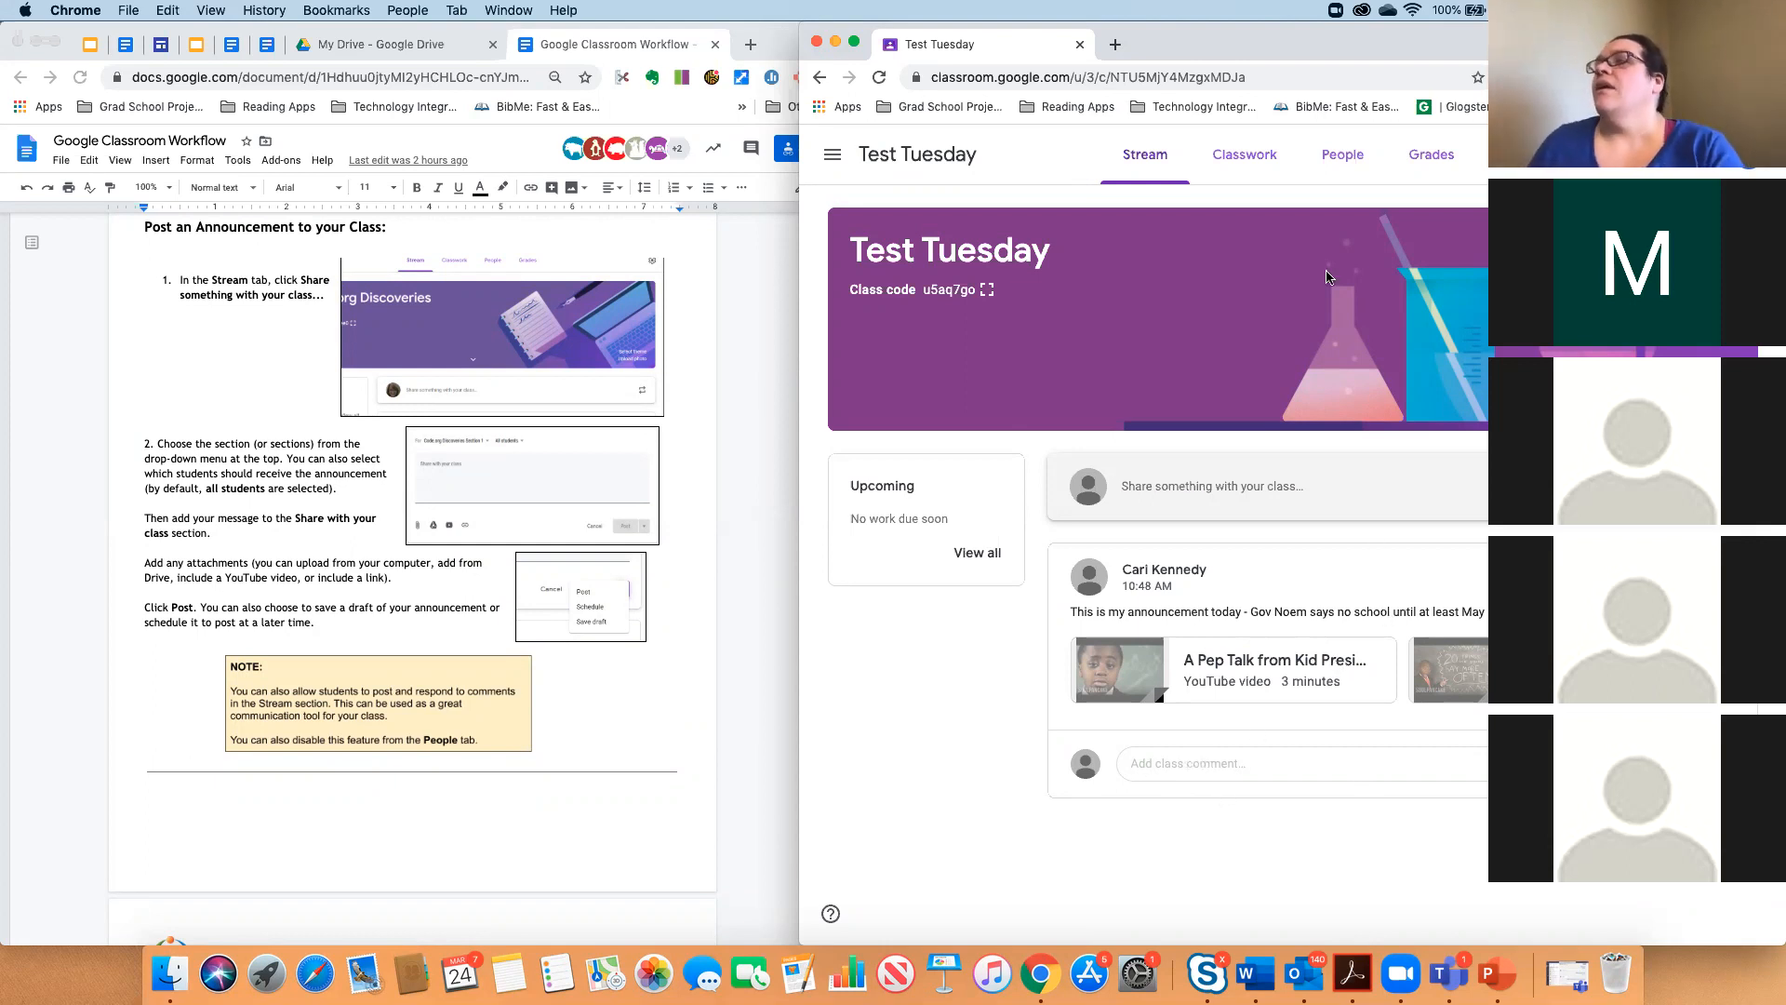
left_click(1247, 160)
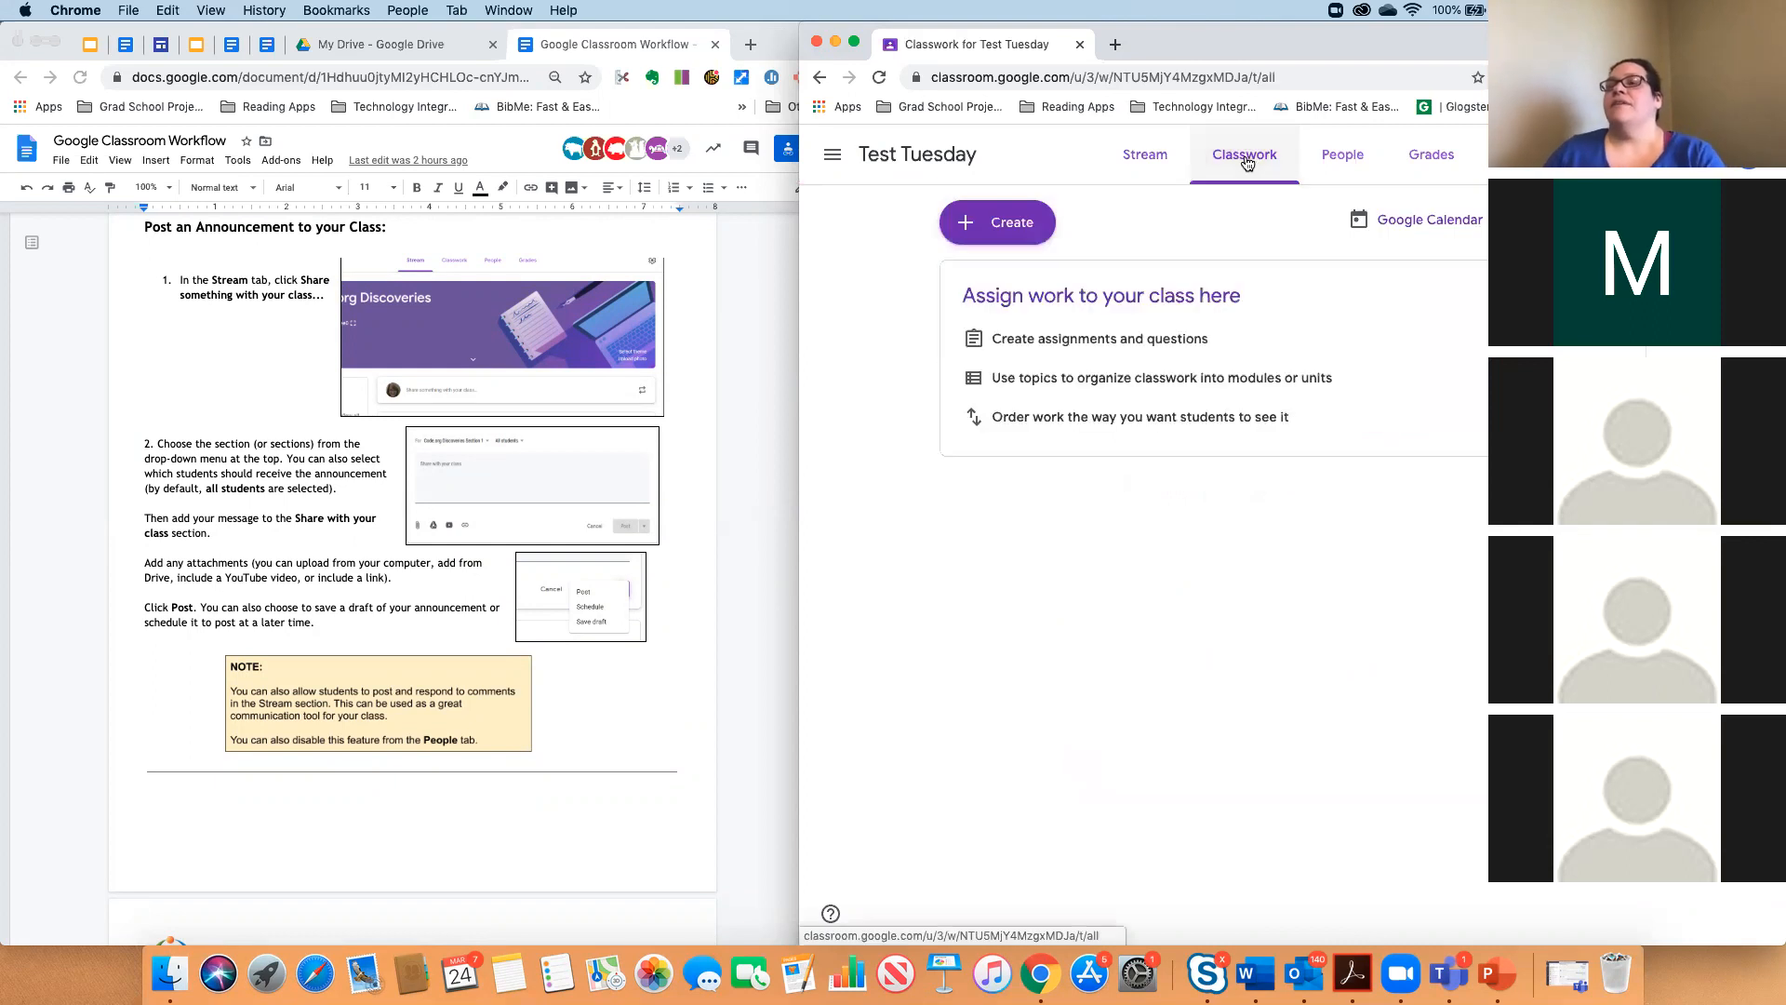
scroll(506, 425, "down", 10)
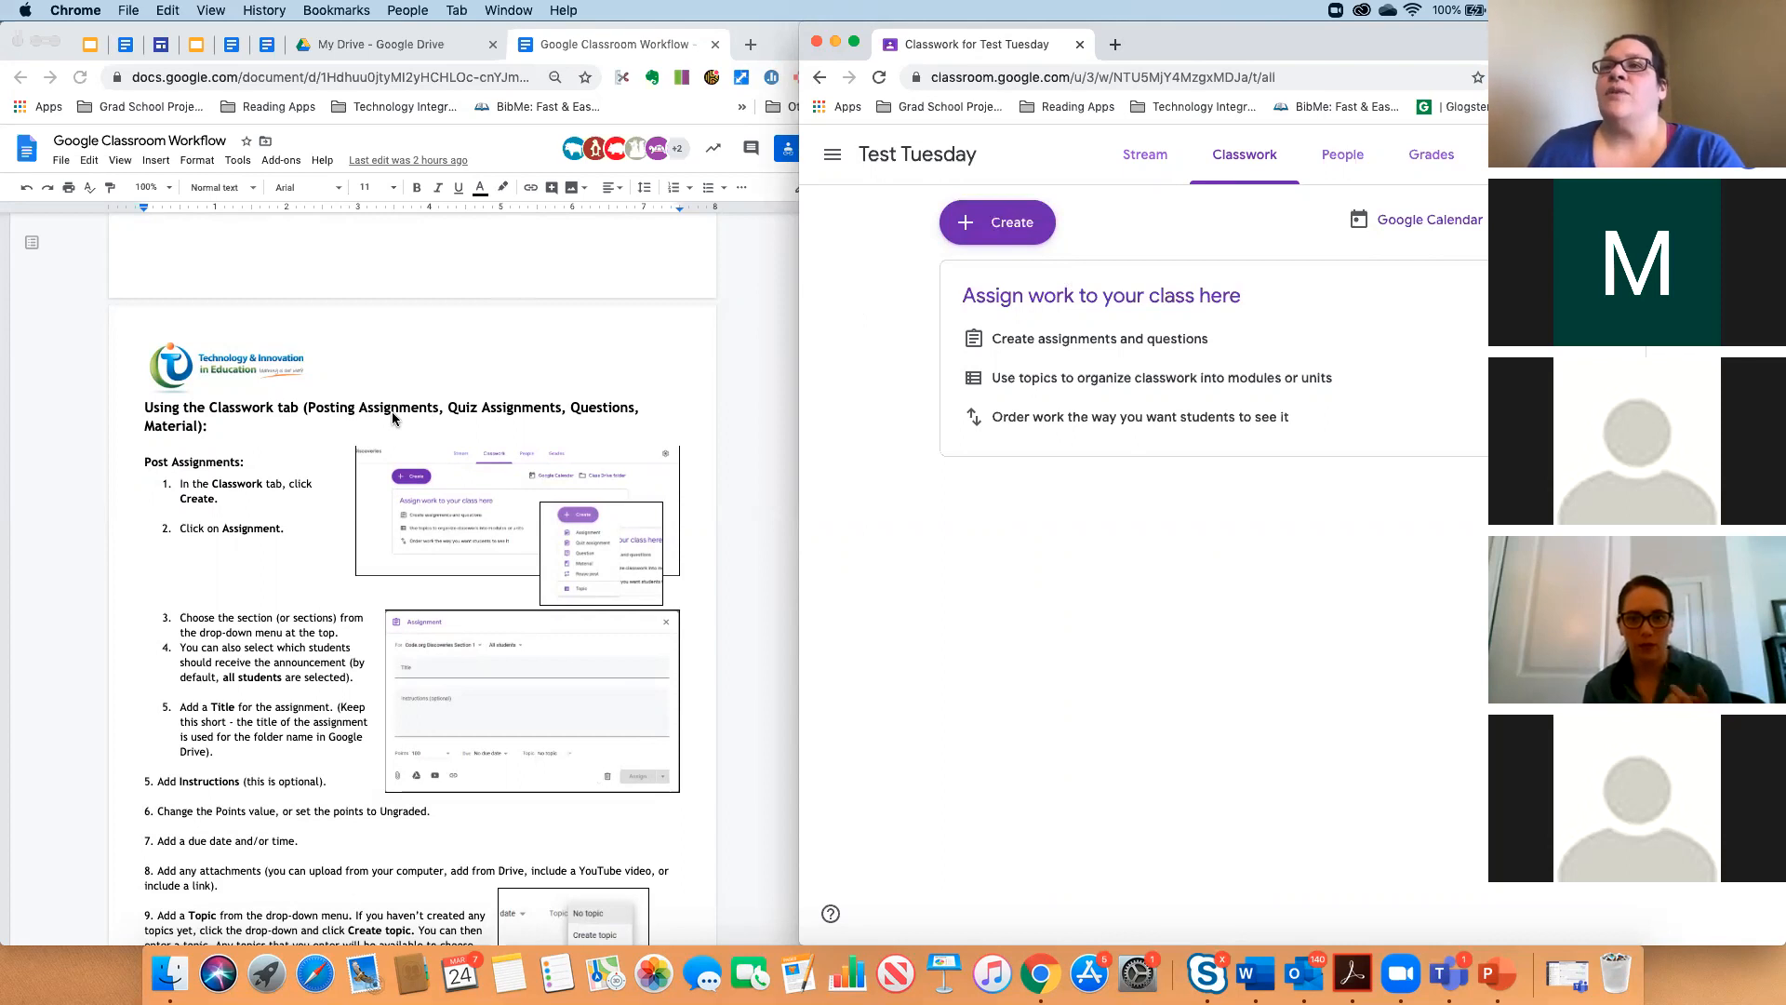
Create a new assignment in Test Tuesday with the title "Test Two Assignment".
left_click(1007, 224)
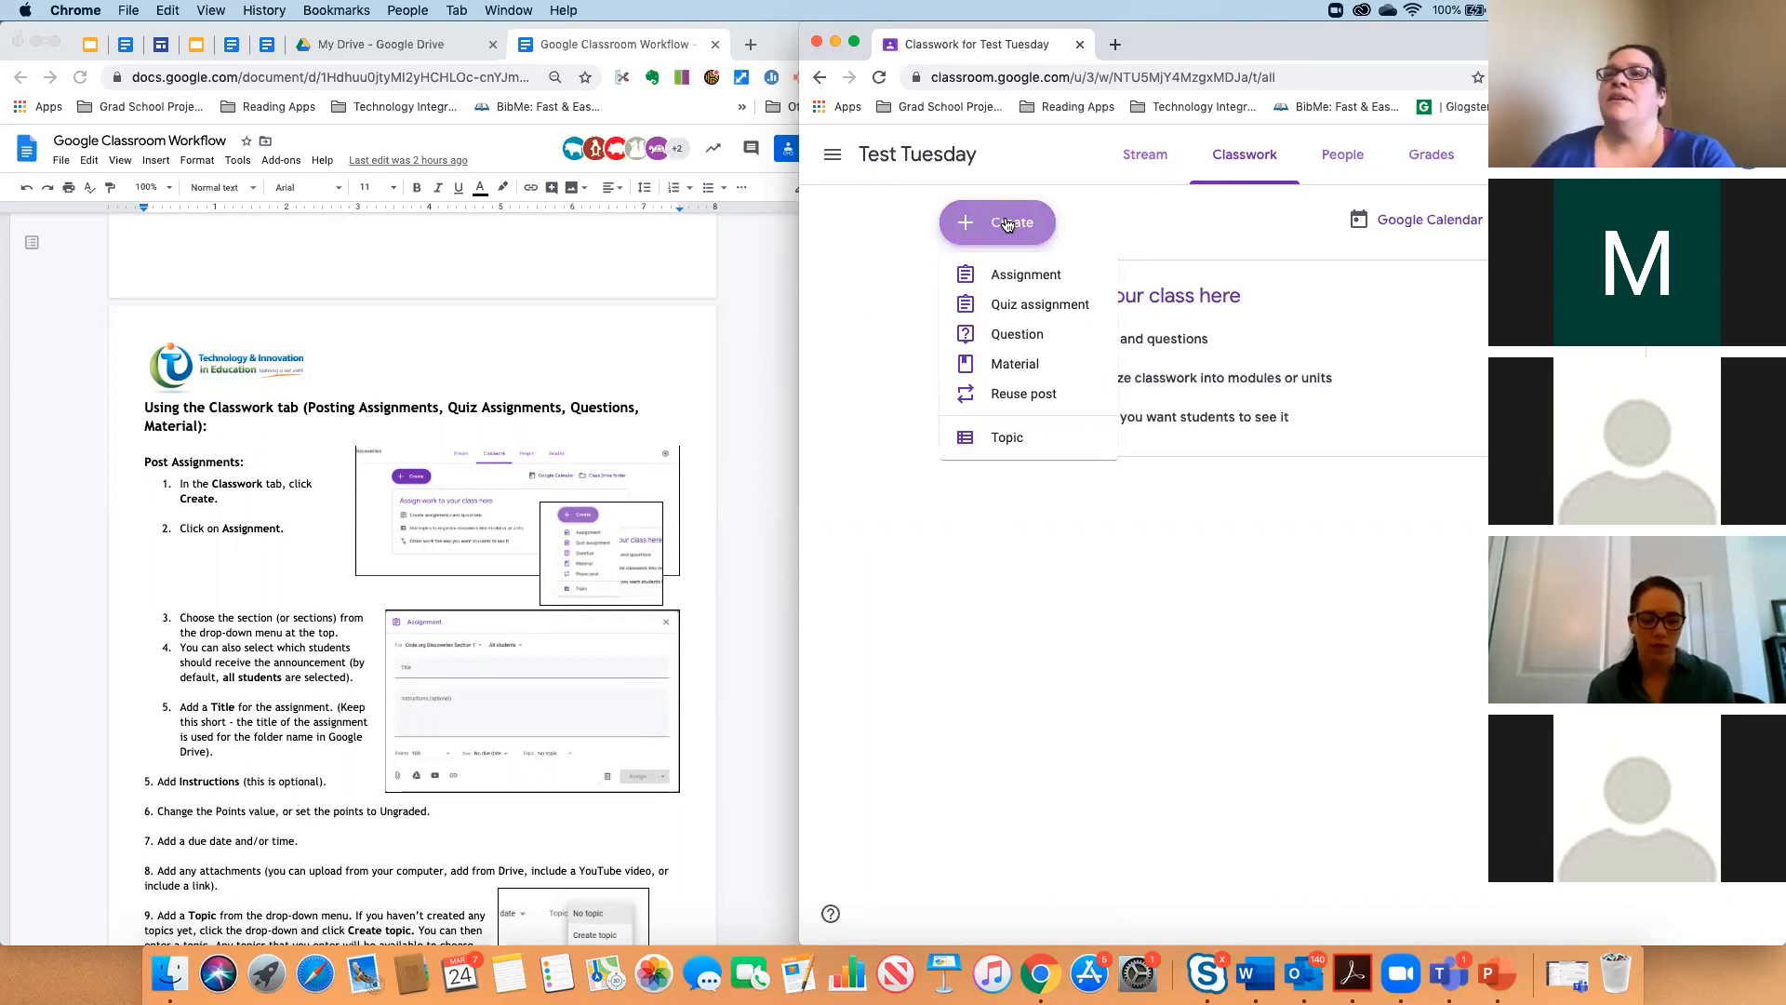
left_click(1026, 275)
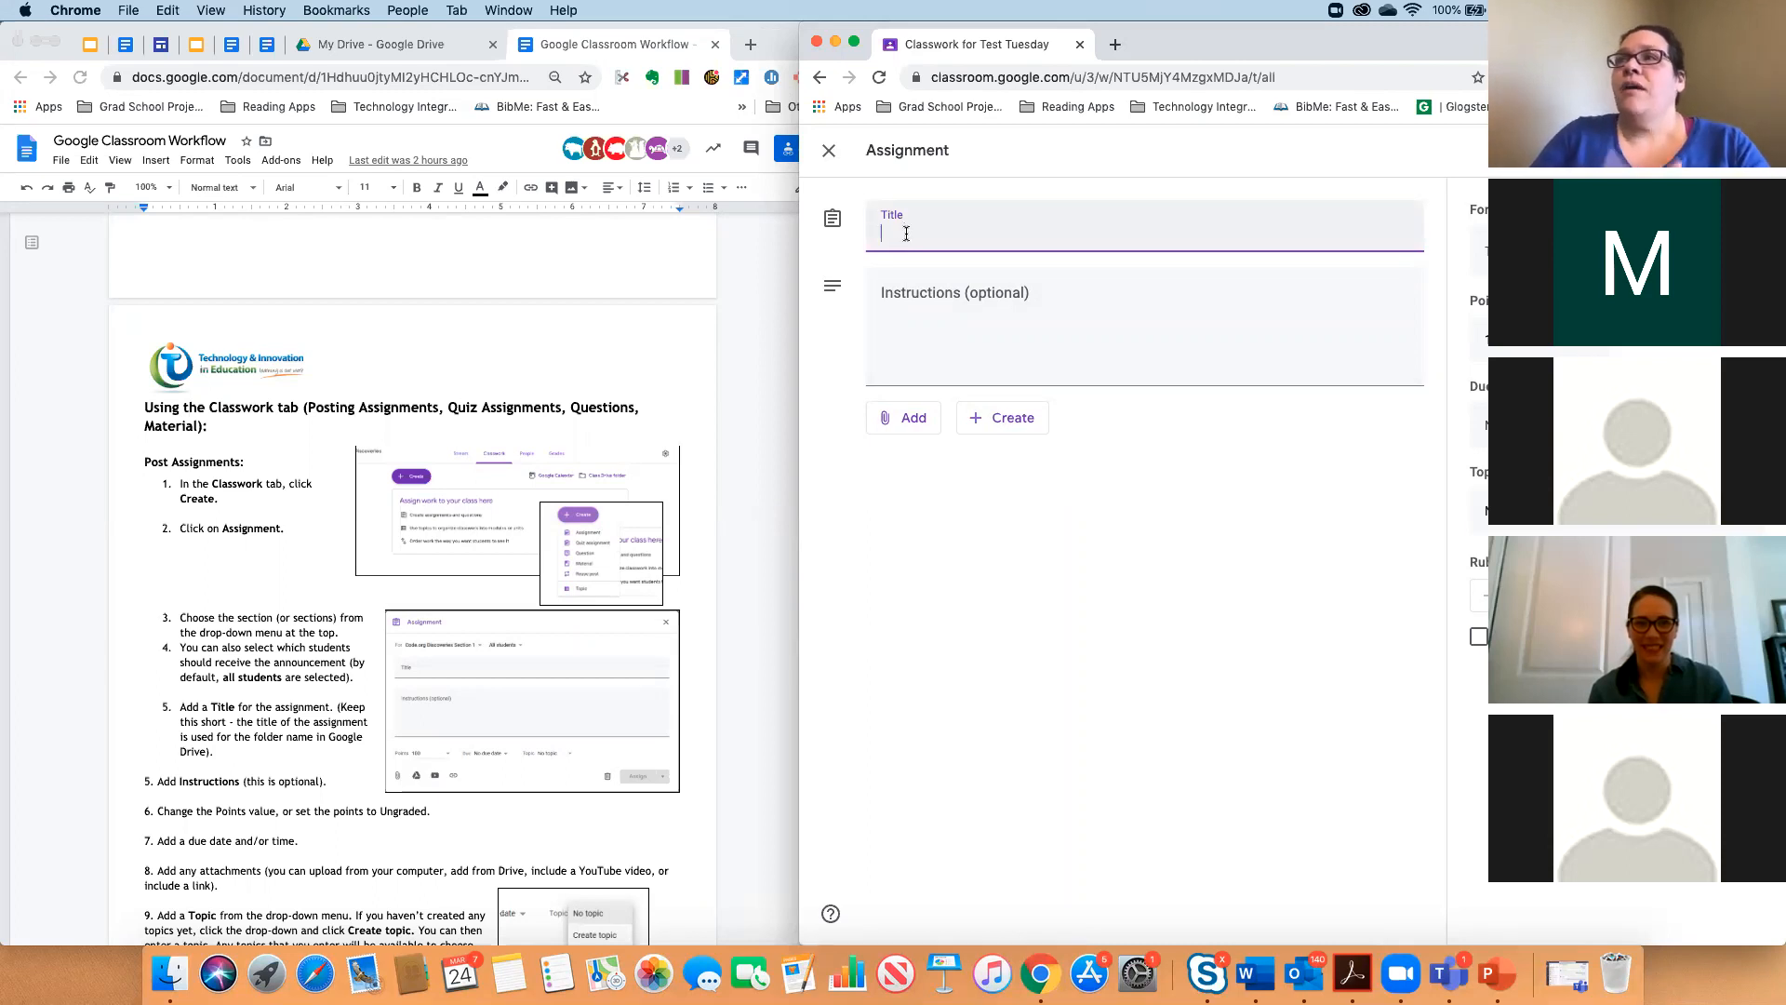
type("Test Two")
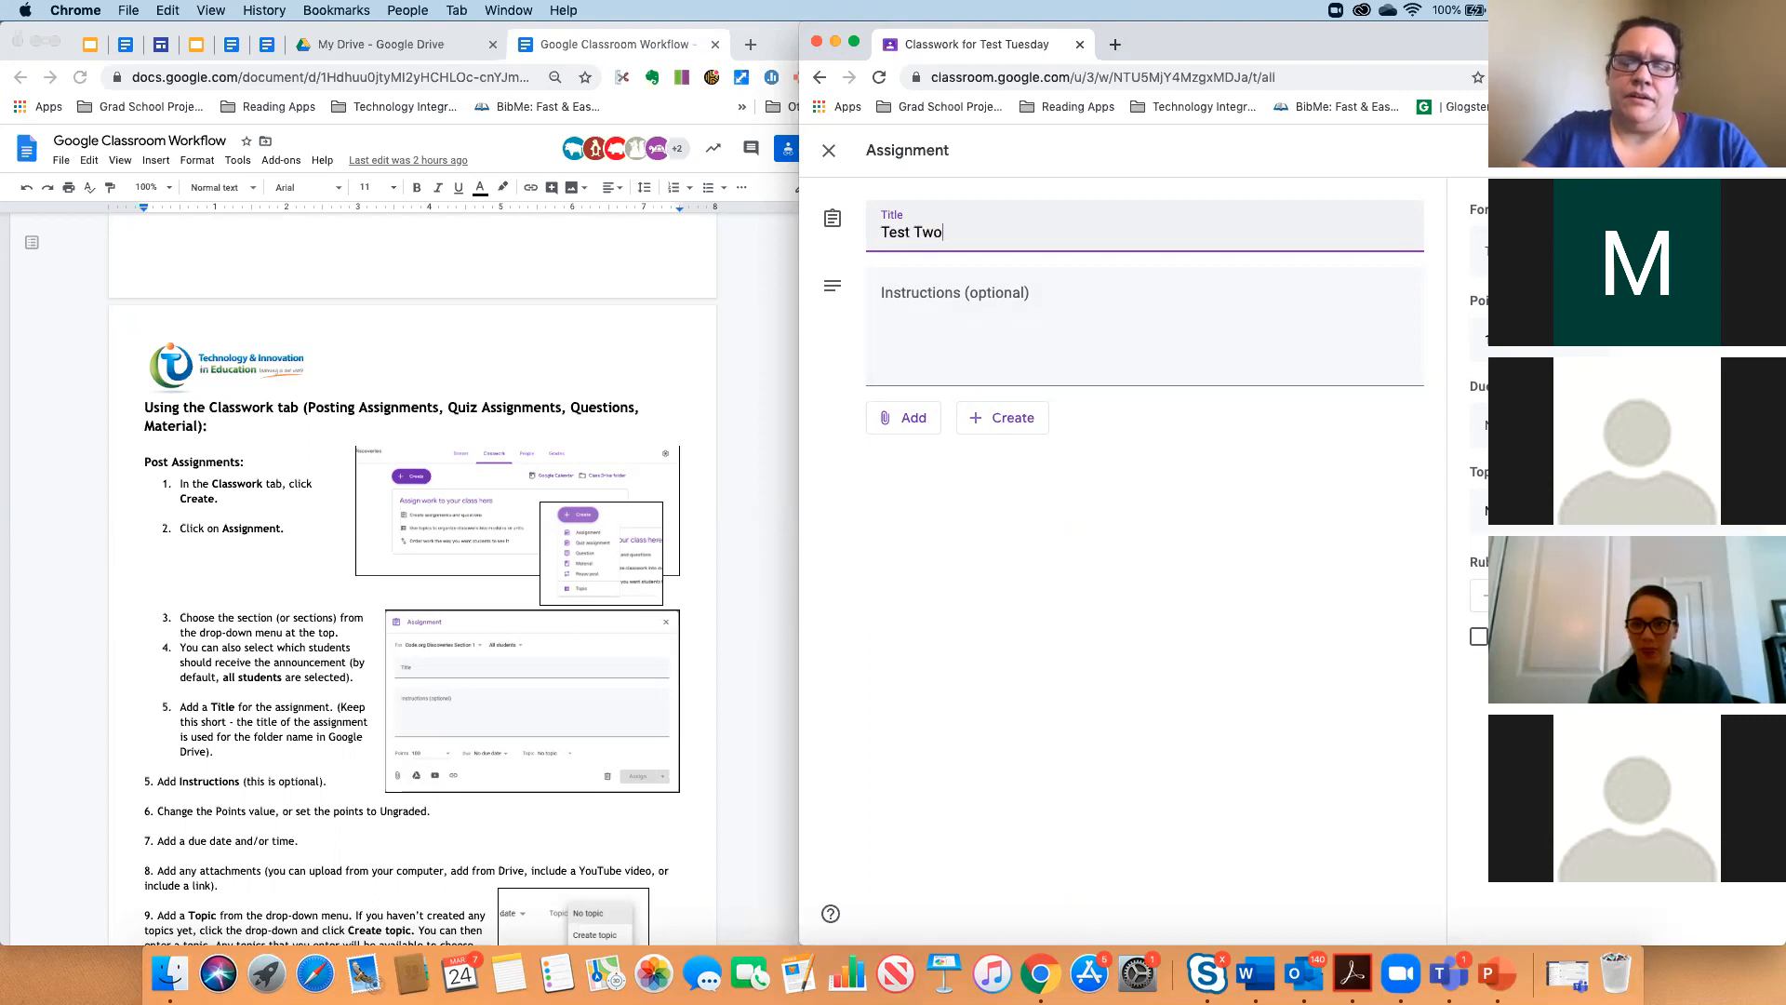
type(" Assignment")
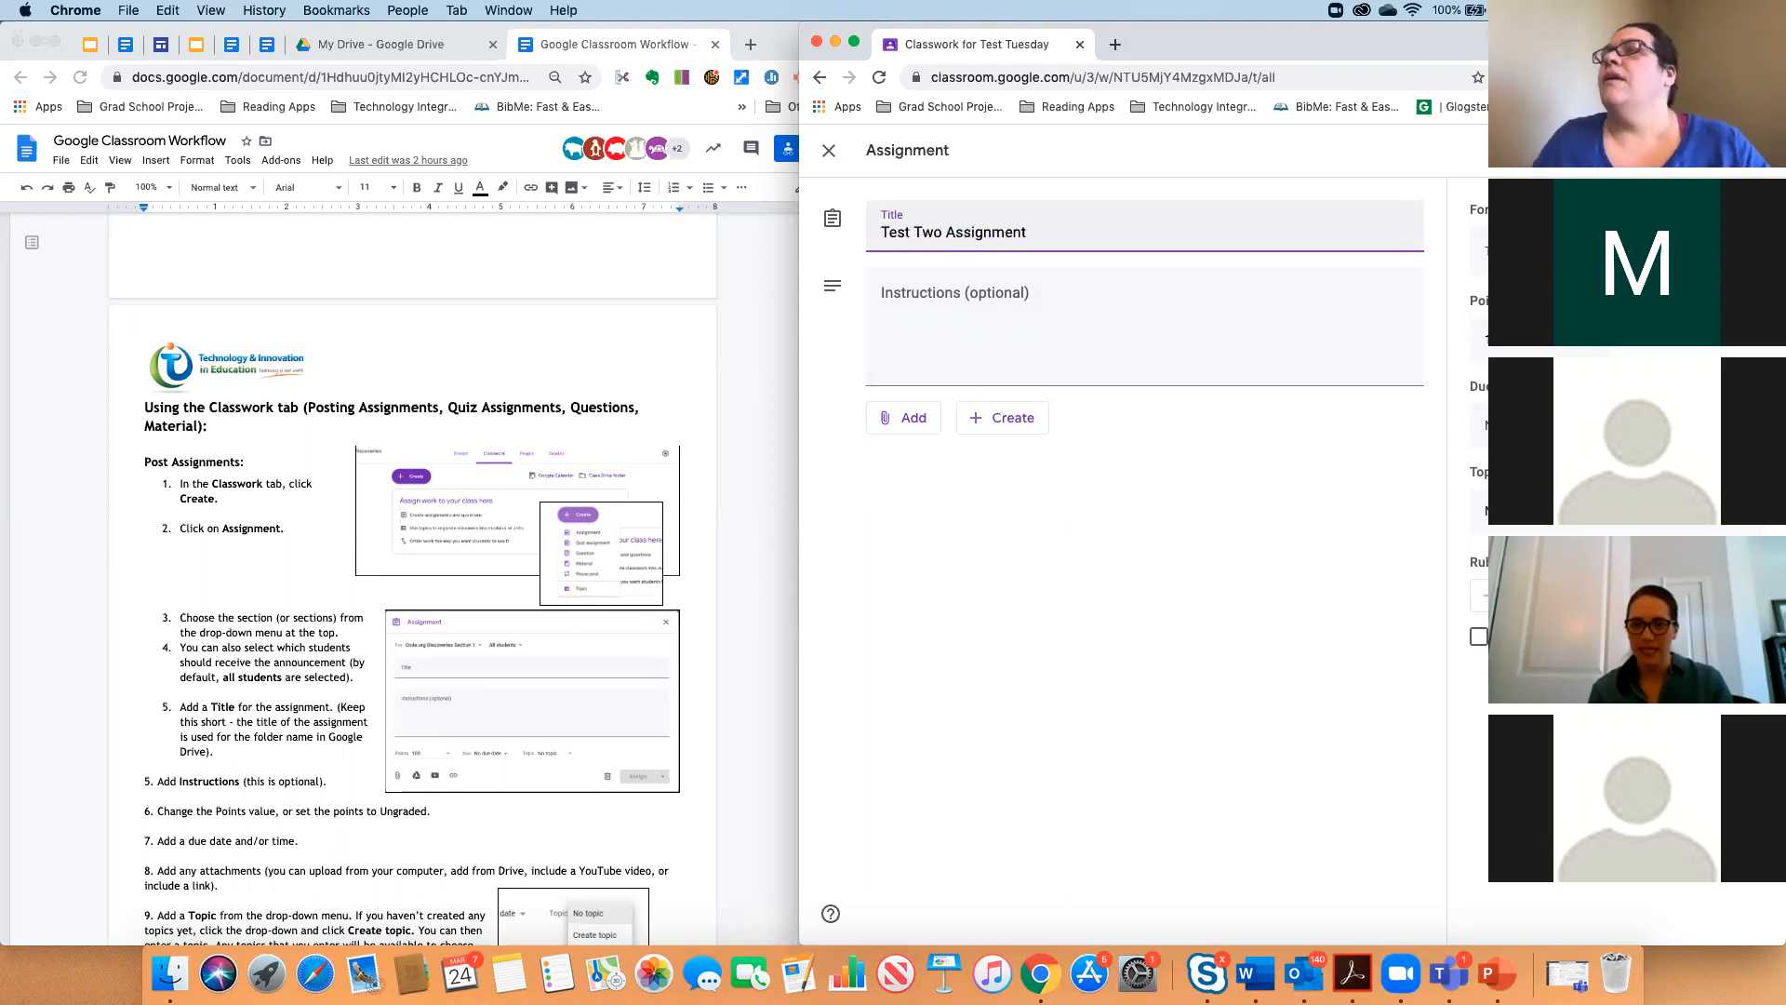
left_click(898, 311)
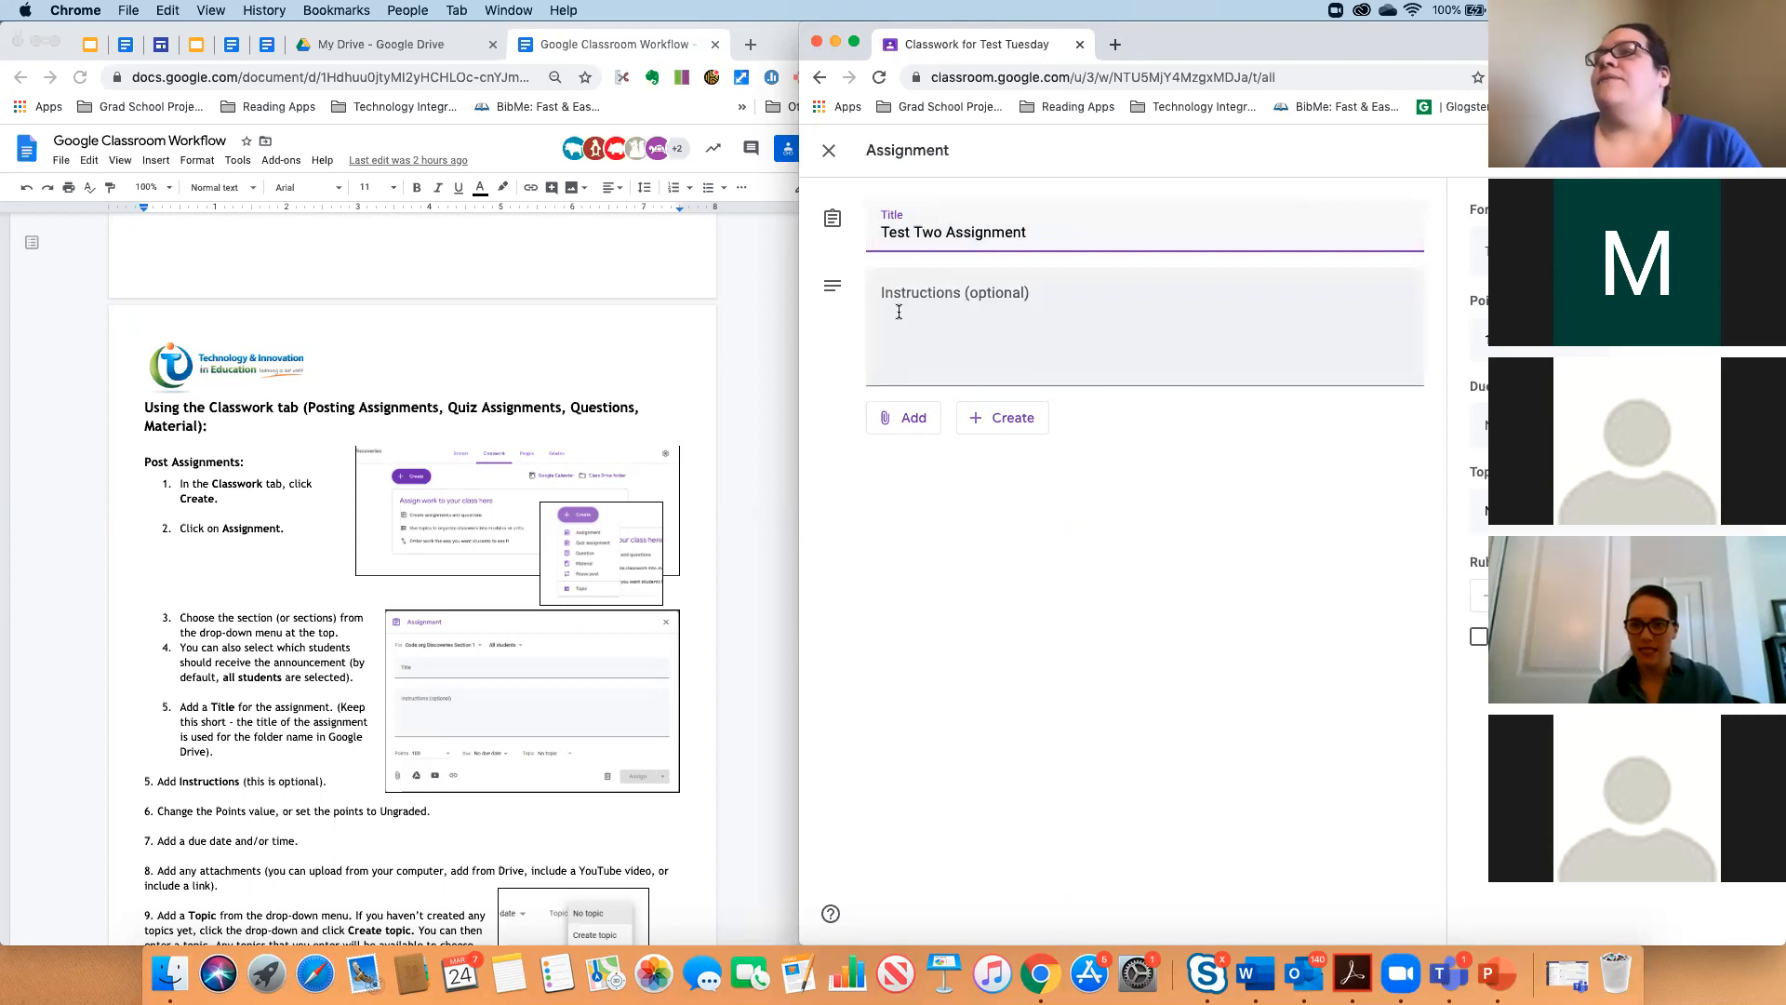
Open wonderopolis.org in a new browser tab and copy its web address.
left_click(905, 431)
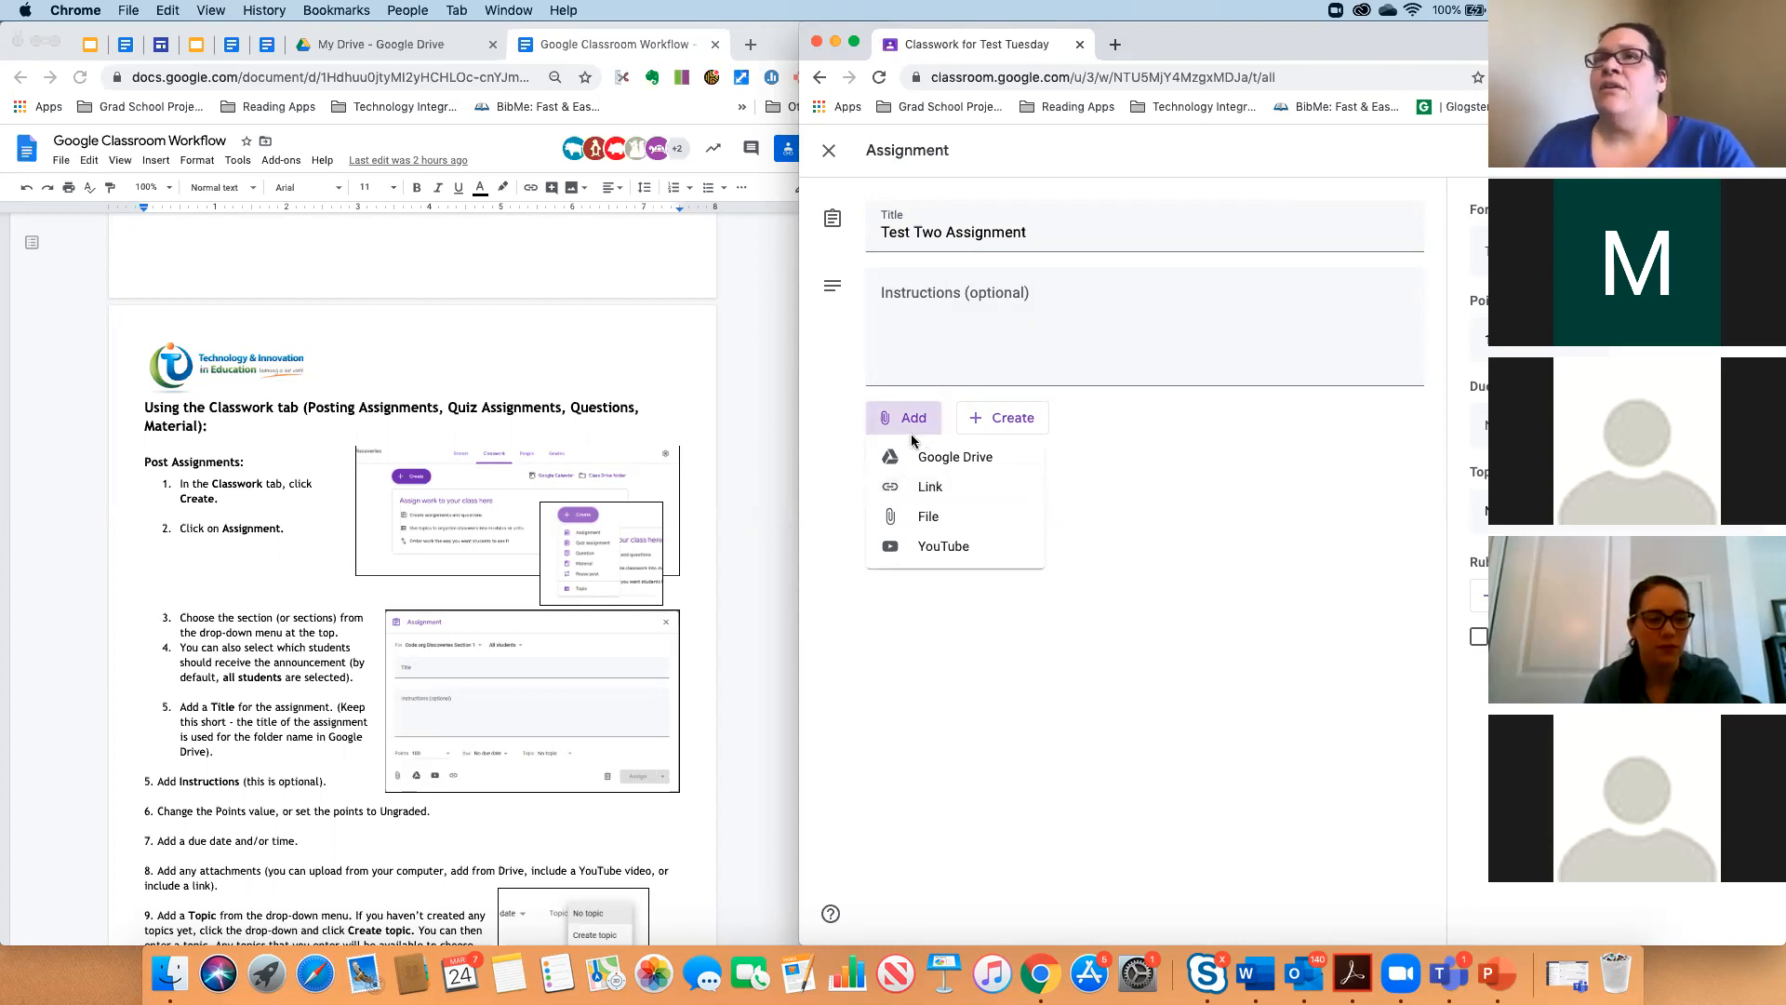
left_click(1115, 44)
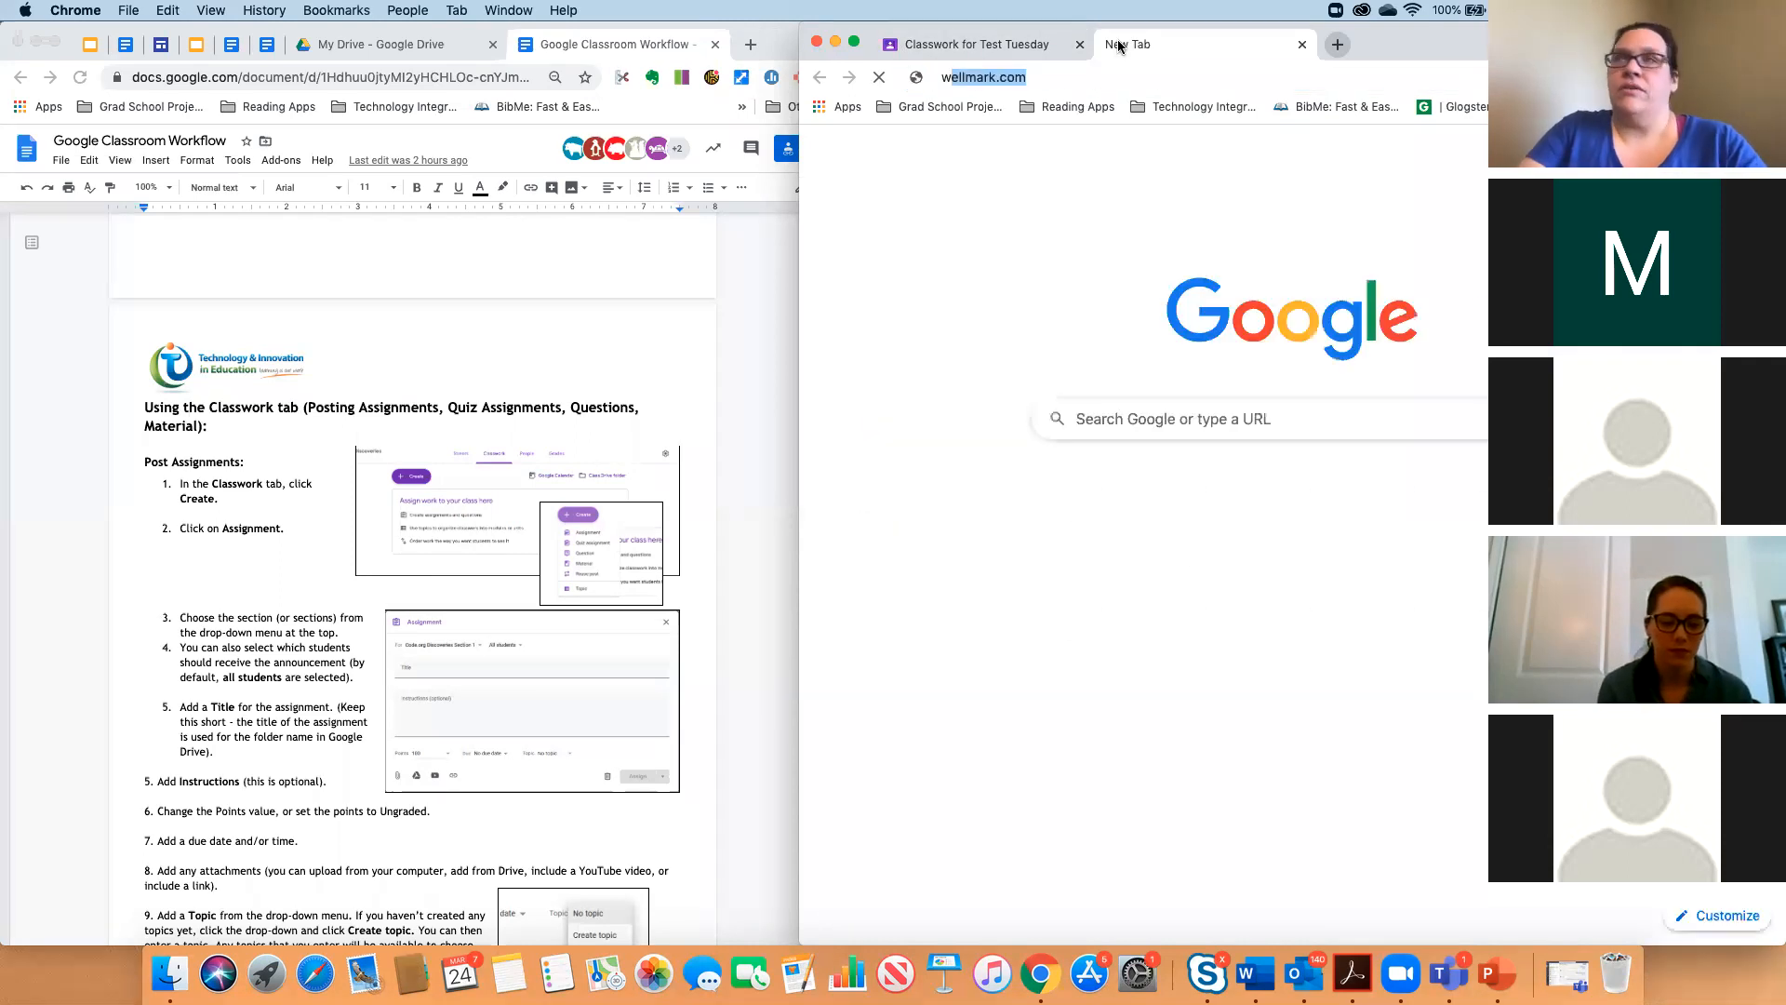
type("wonder")
key("Return")
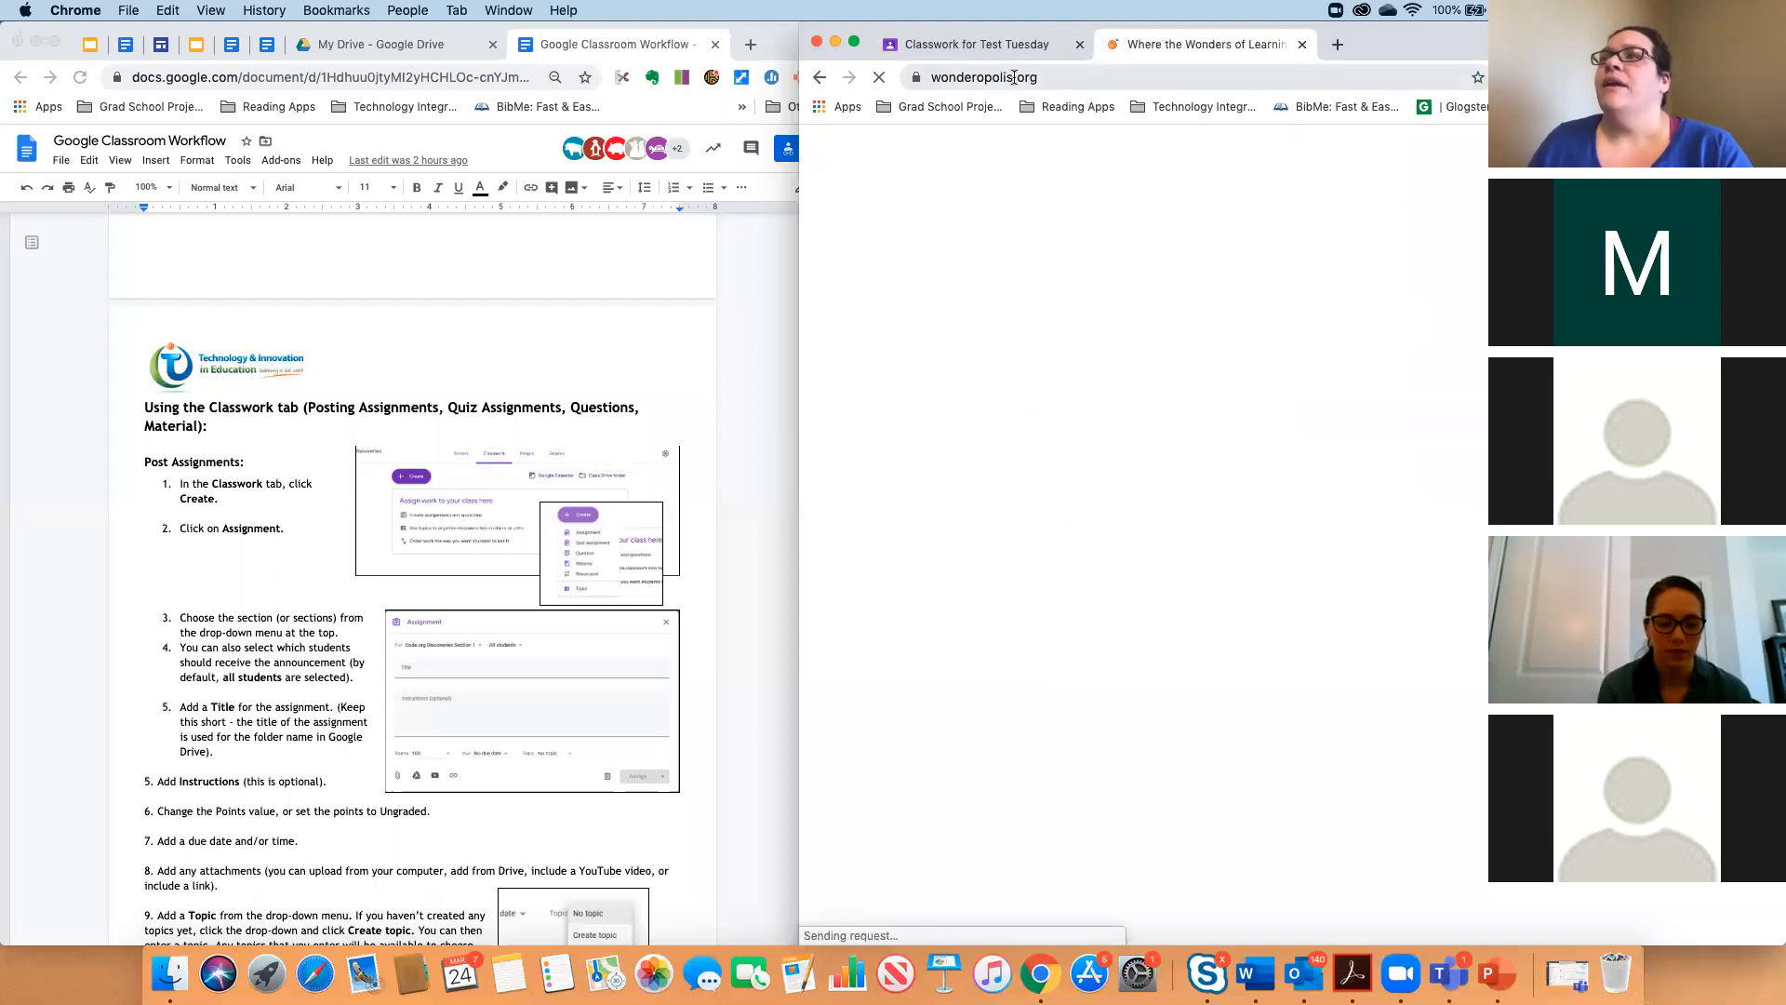
left_click(1013, 78)
key("super+c")
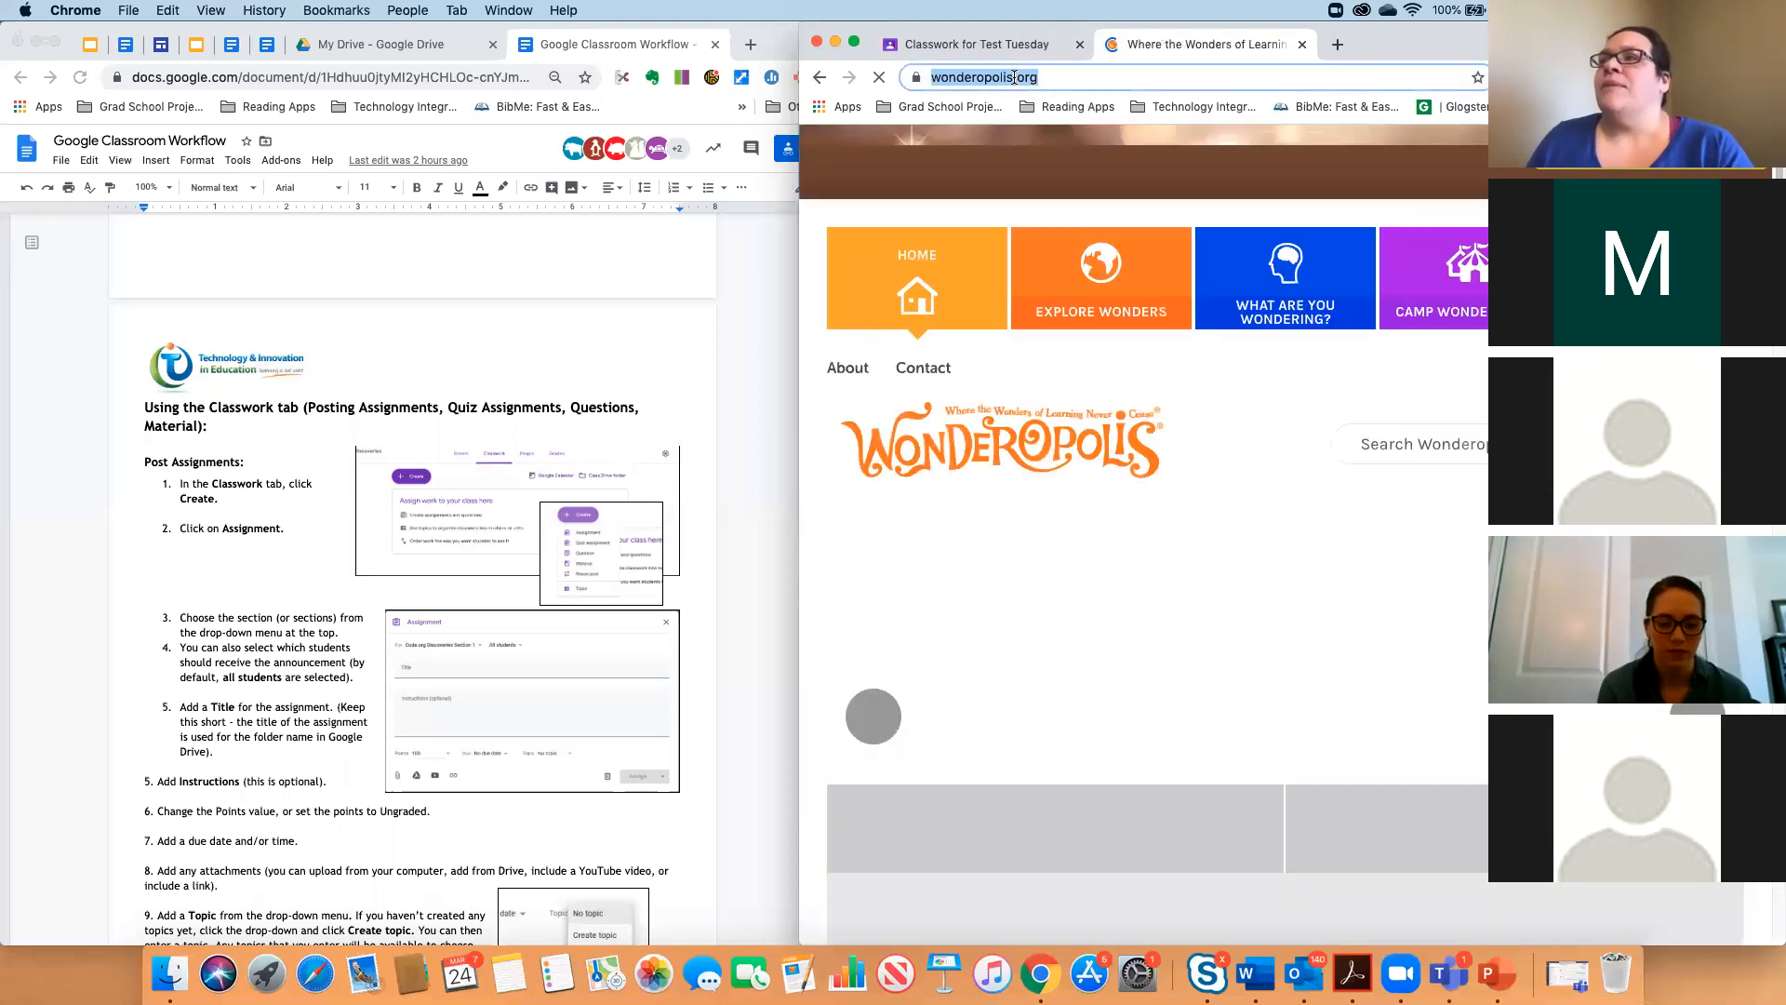
right_click(1014, 77)
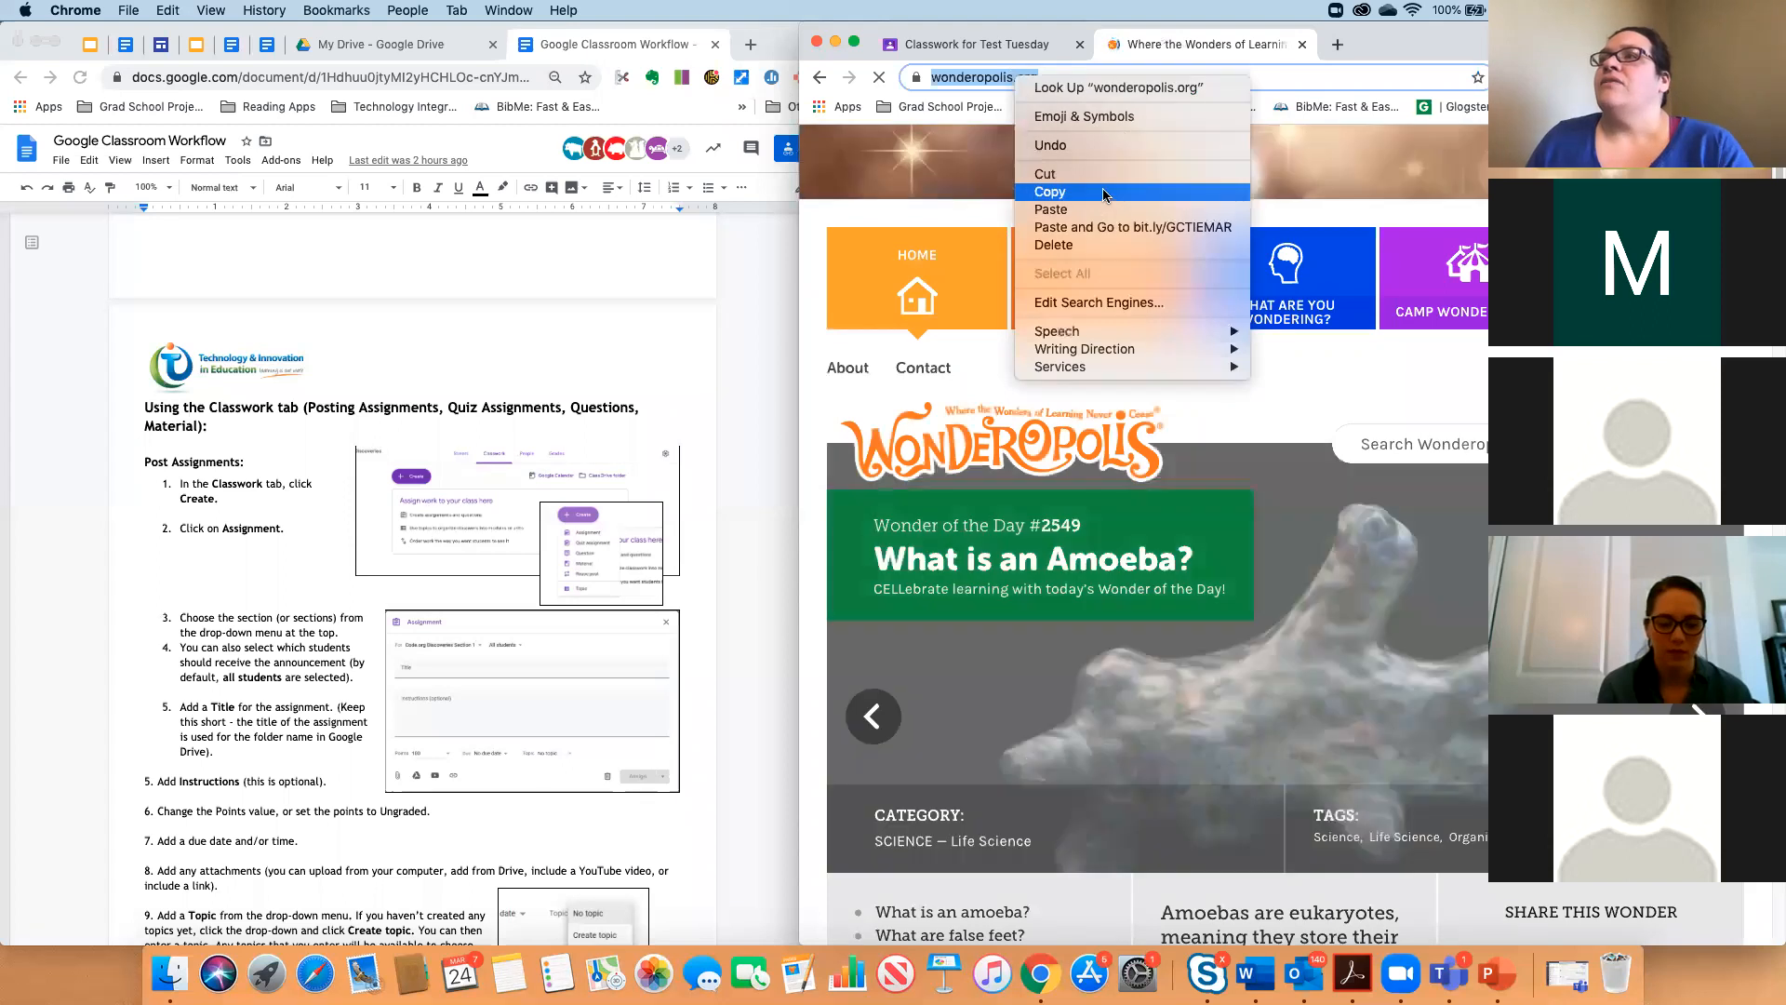
left_click(1051, 209)
Return to the assignment and attach the copied Wonderopolis address as a link.
left_click(972, 44)
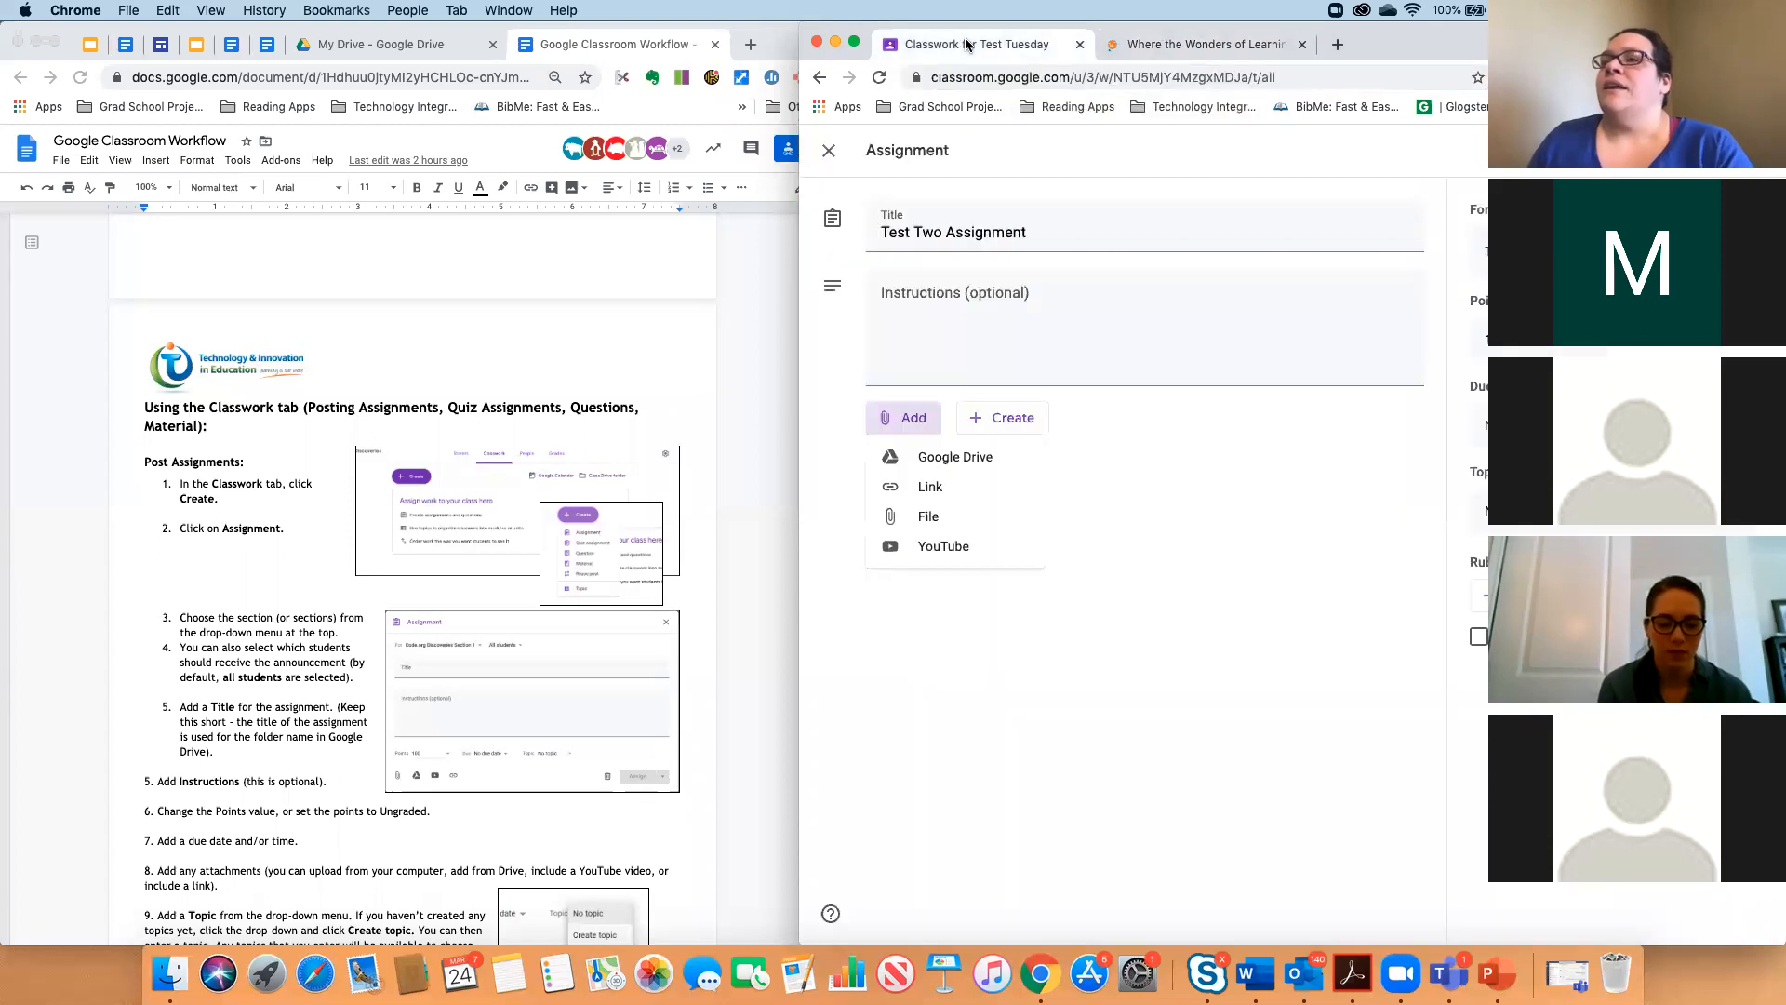
left_click(934, 488)
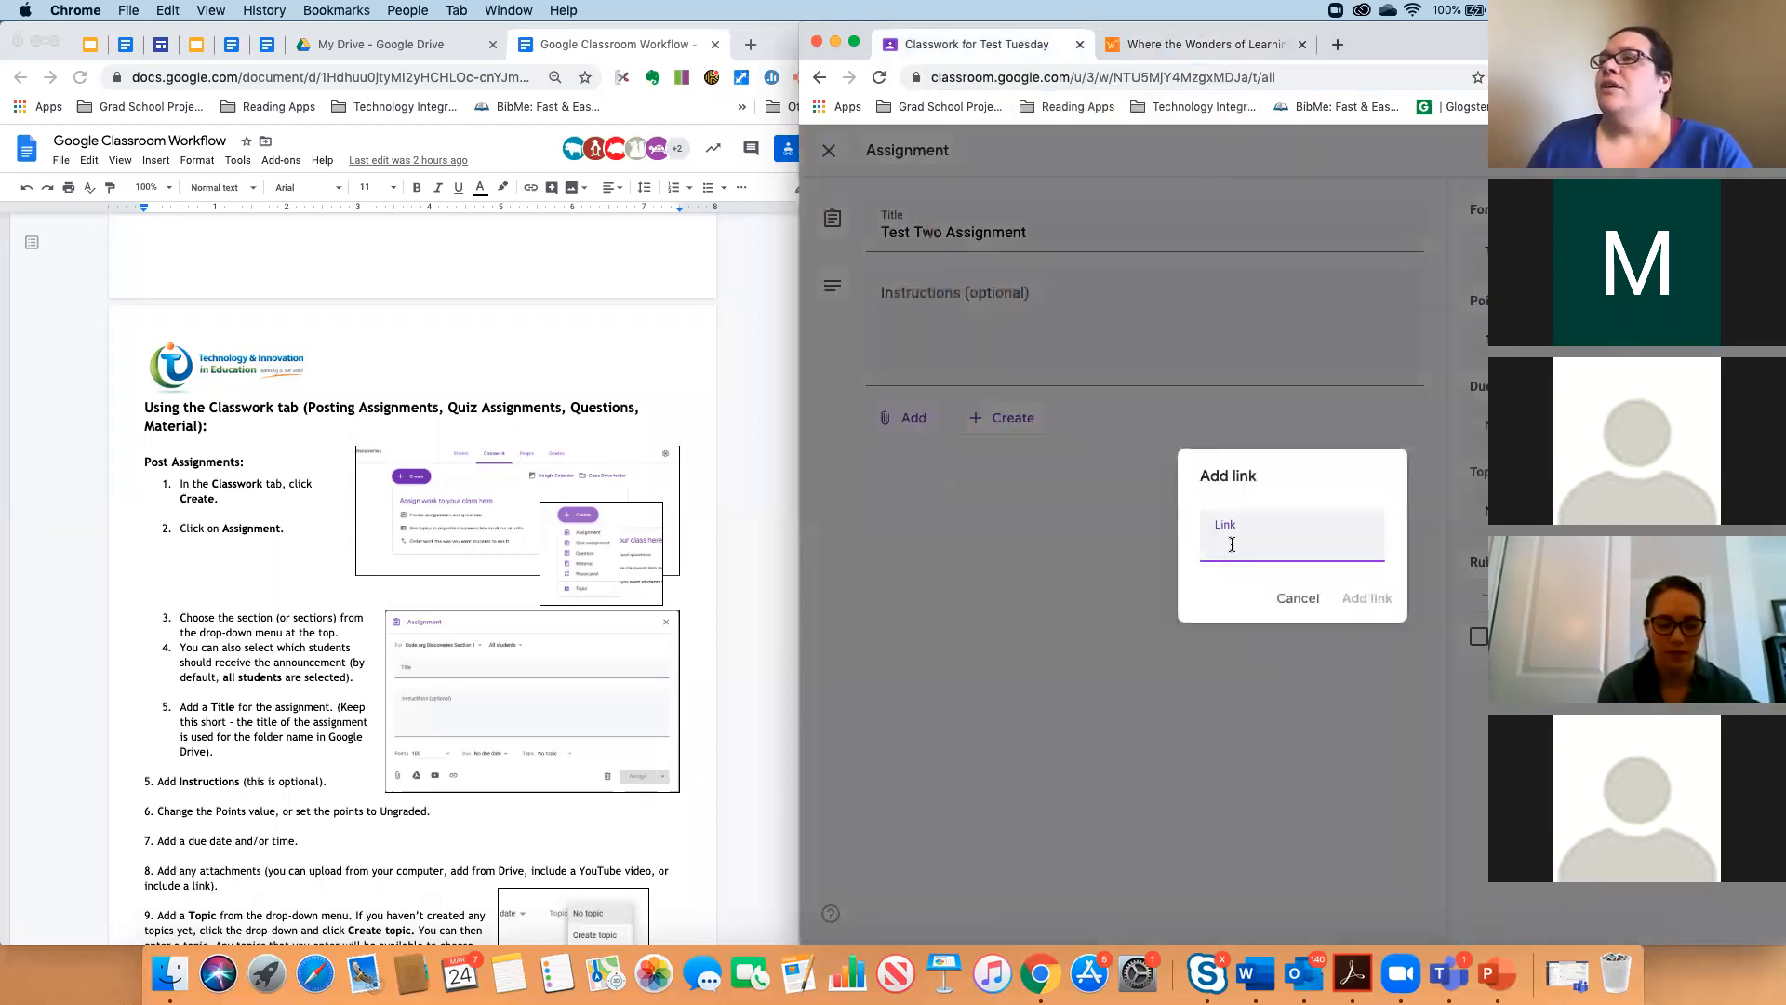
right_click(1228, 541)
left_click(1276, 660)
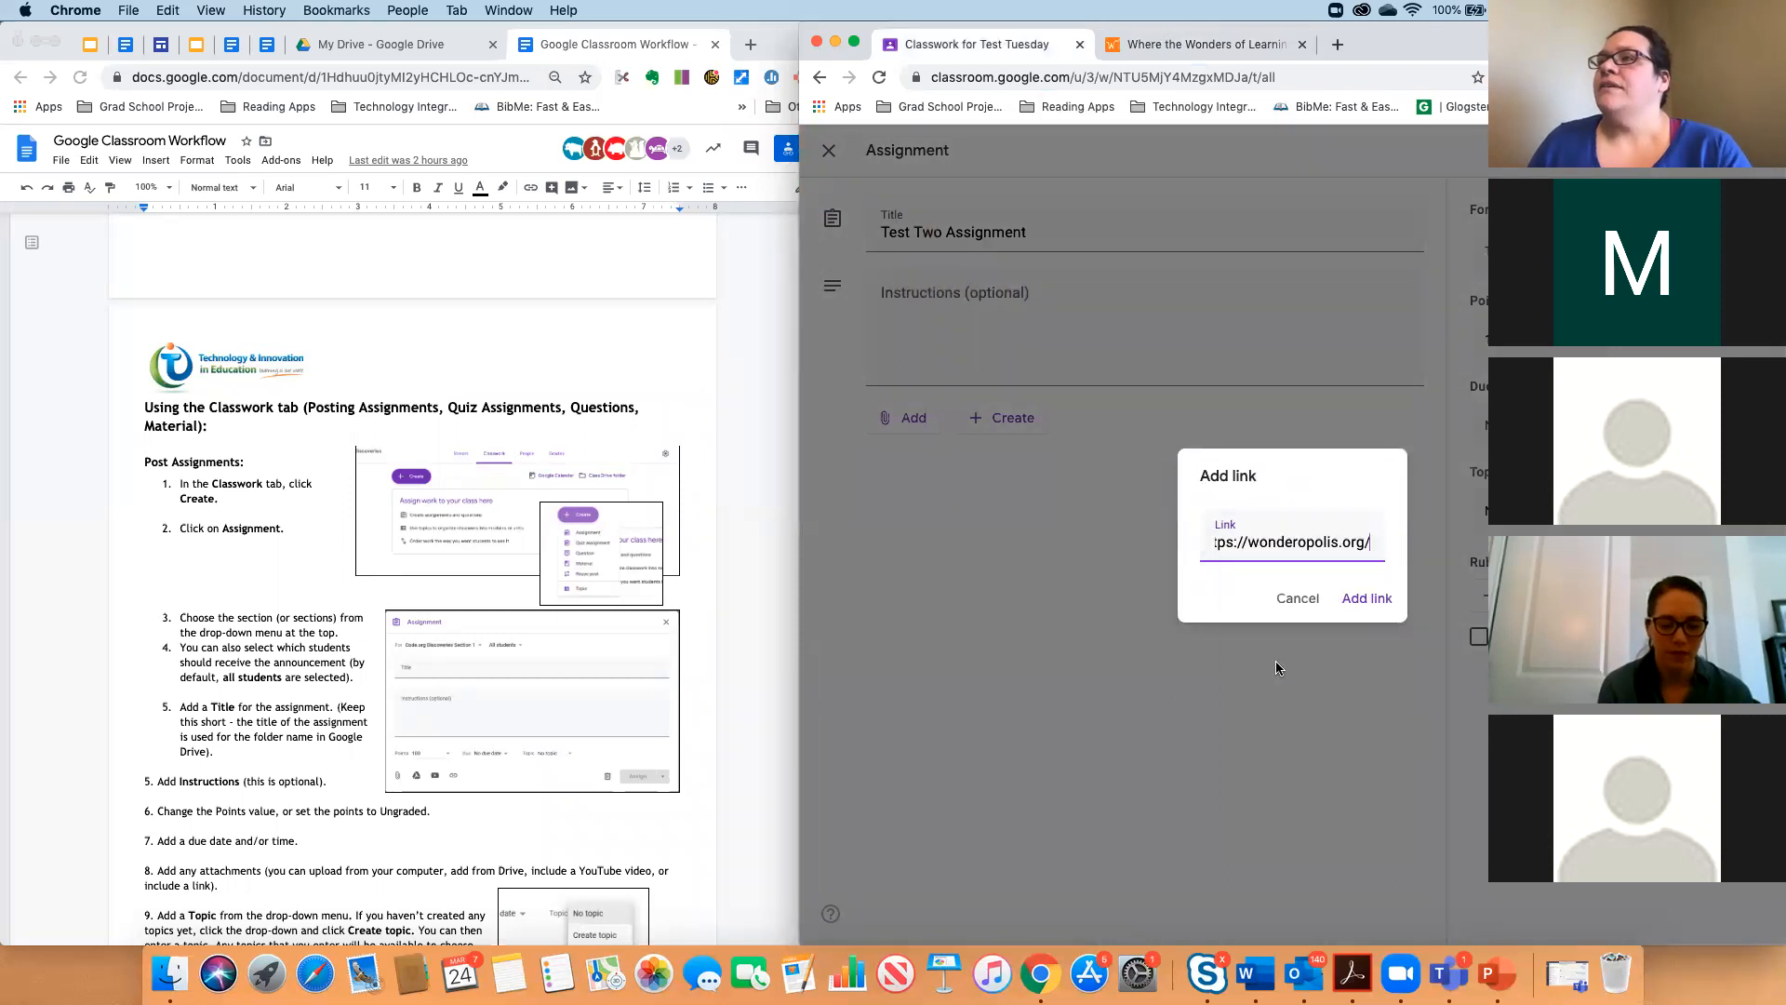
left_click(1363, 601)
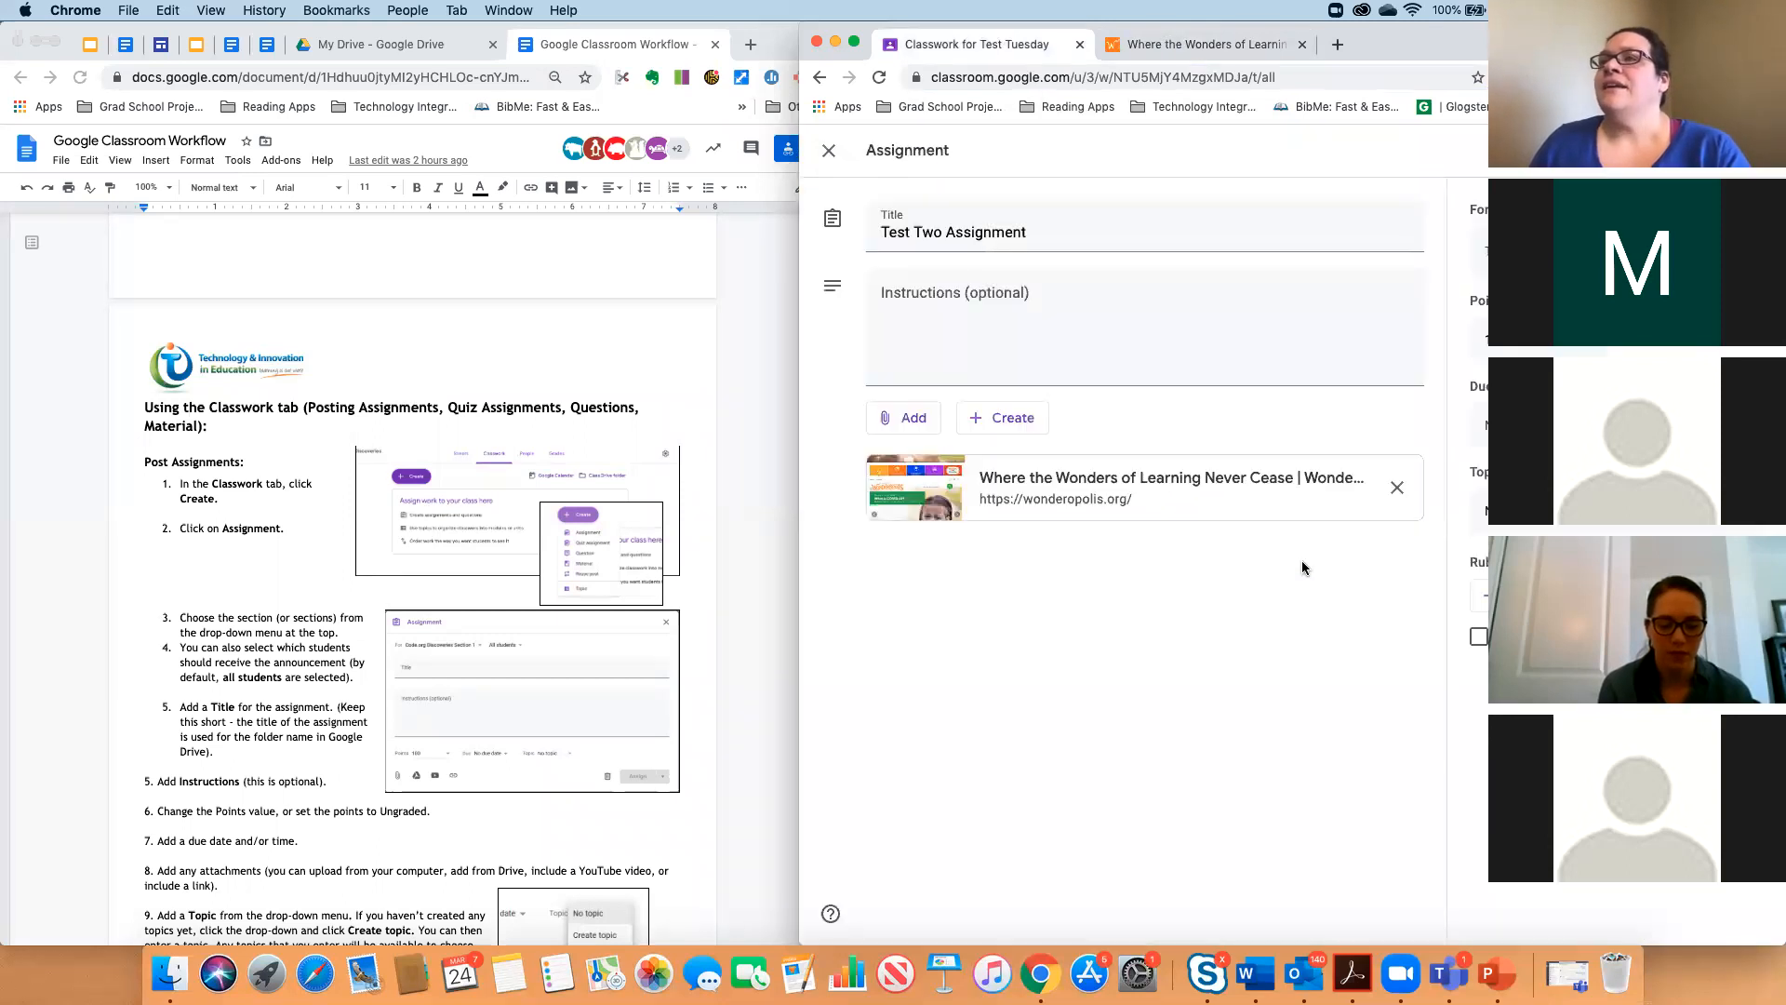
Create a new Google Docs document as an attachment to Test Two Assignment.
left_click(906, 325)
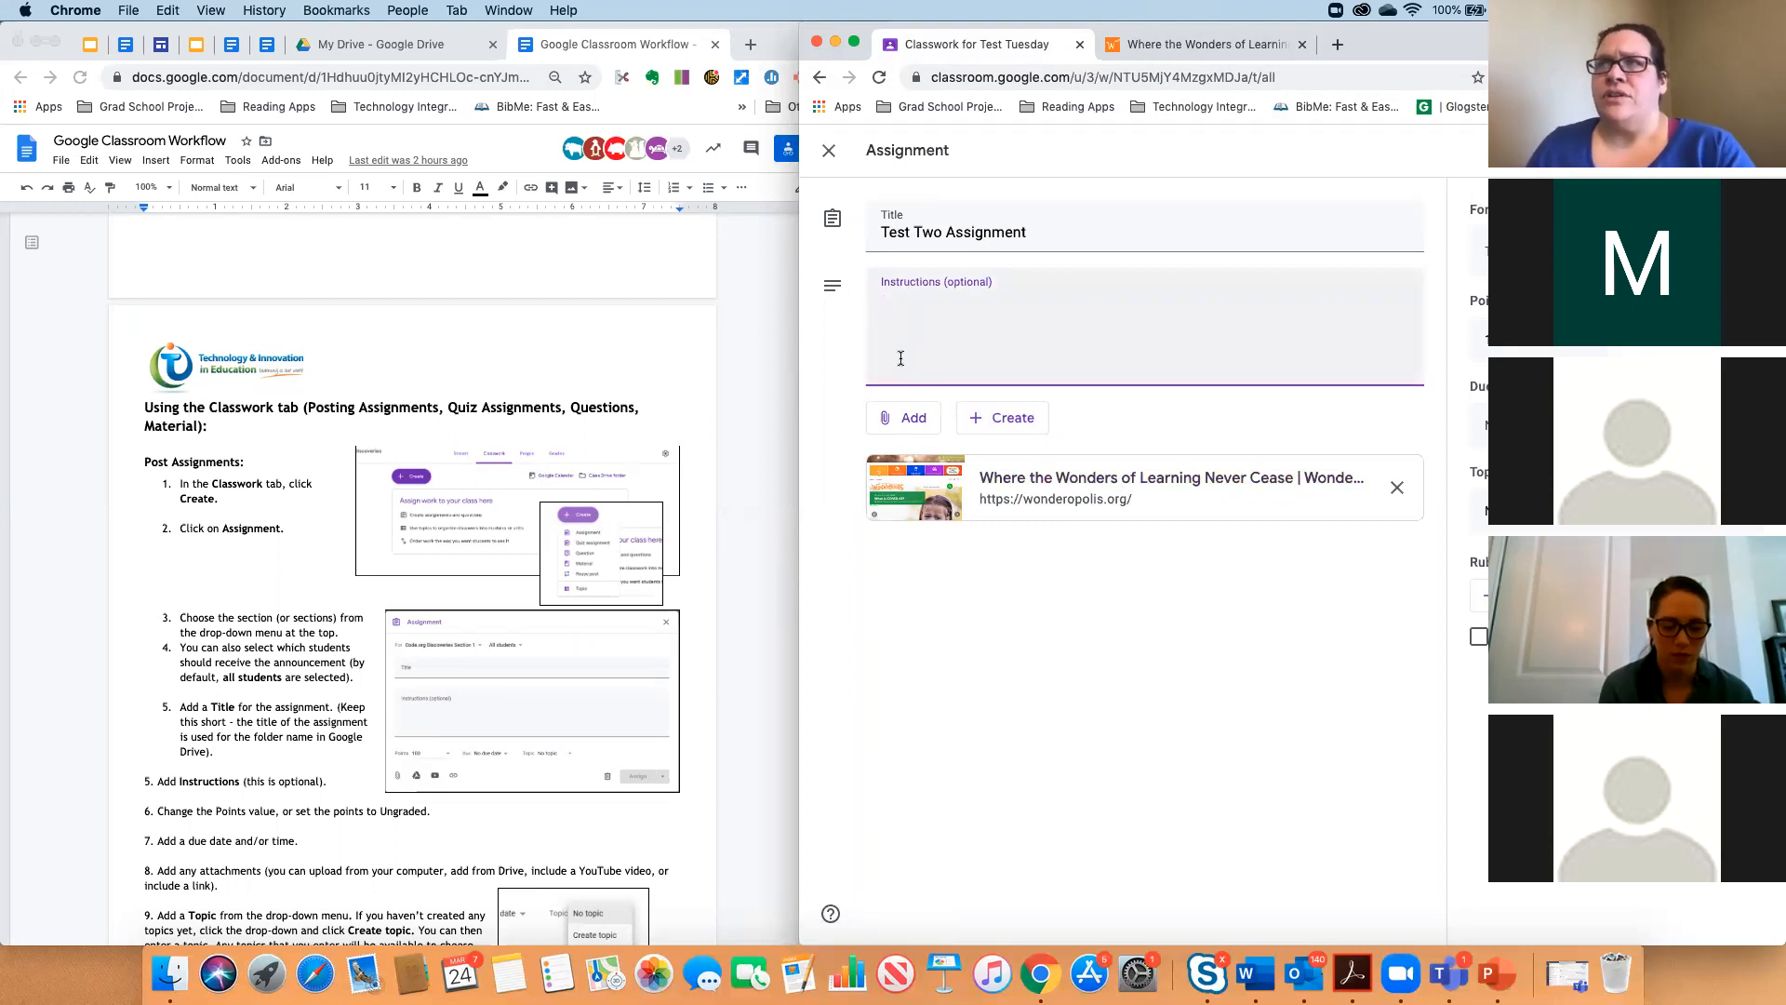
left_click(1004, 422)
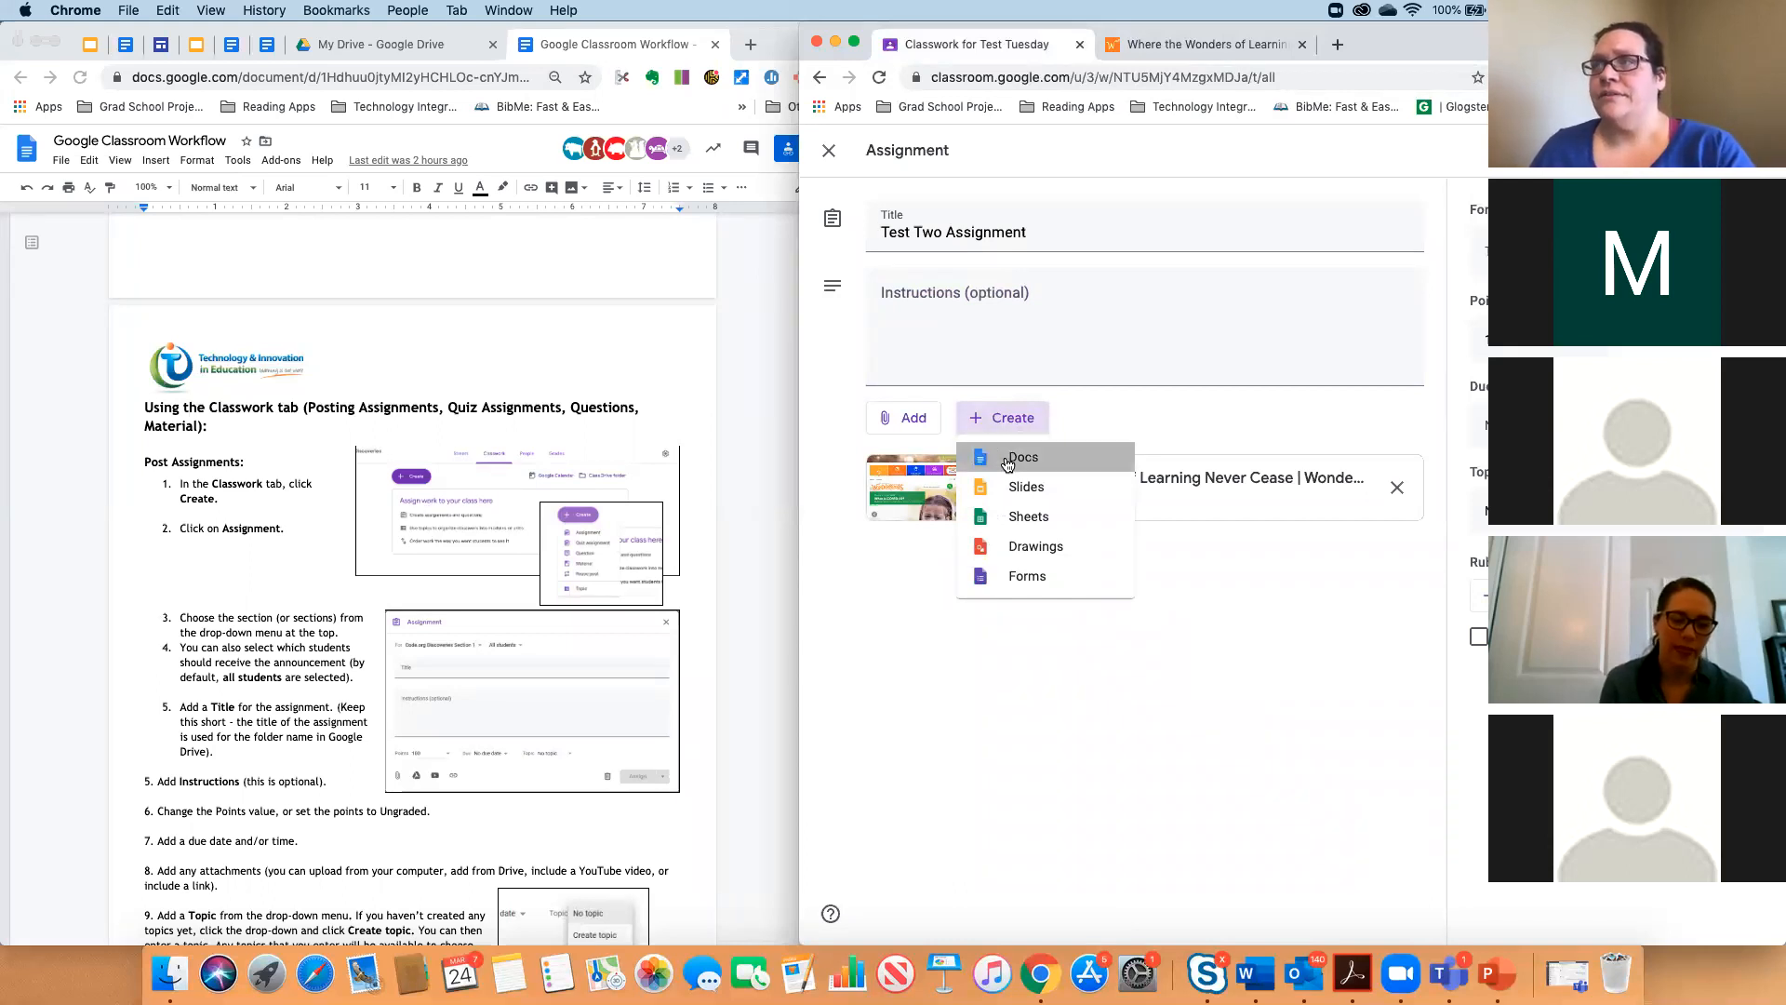
left_click(1007, 458)
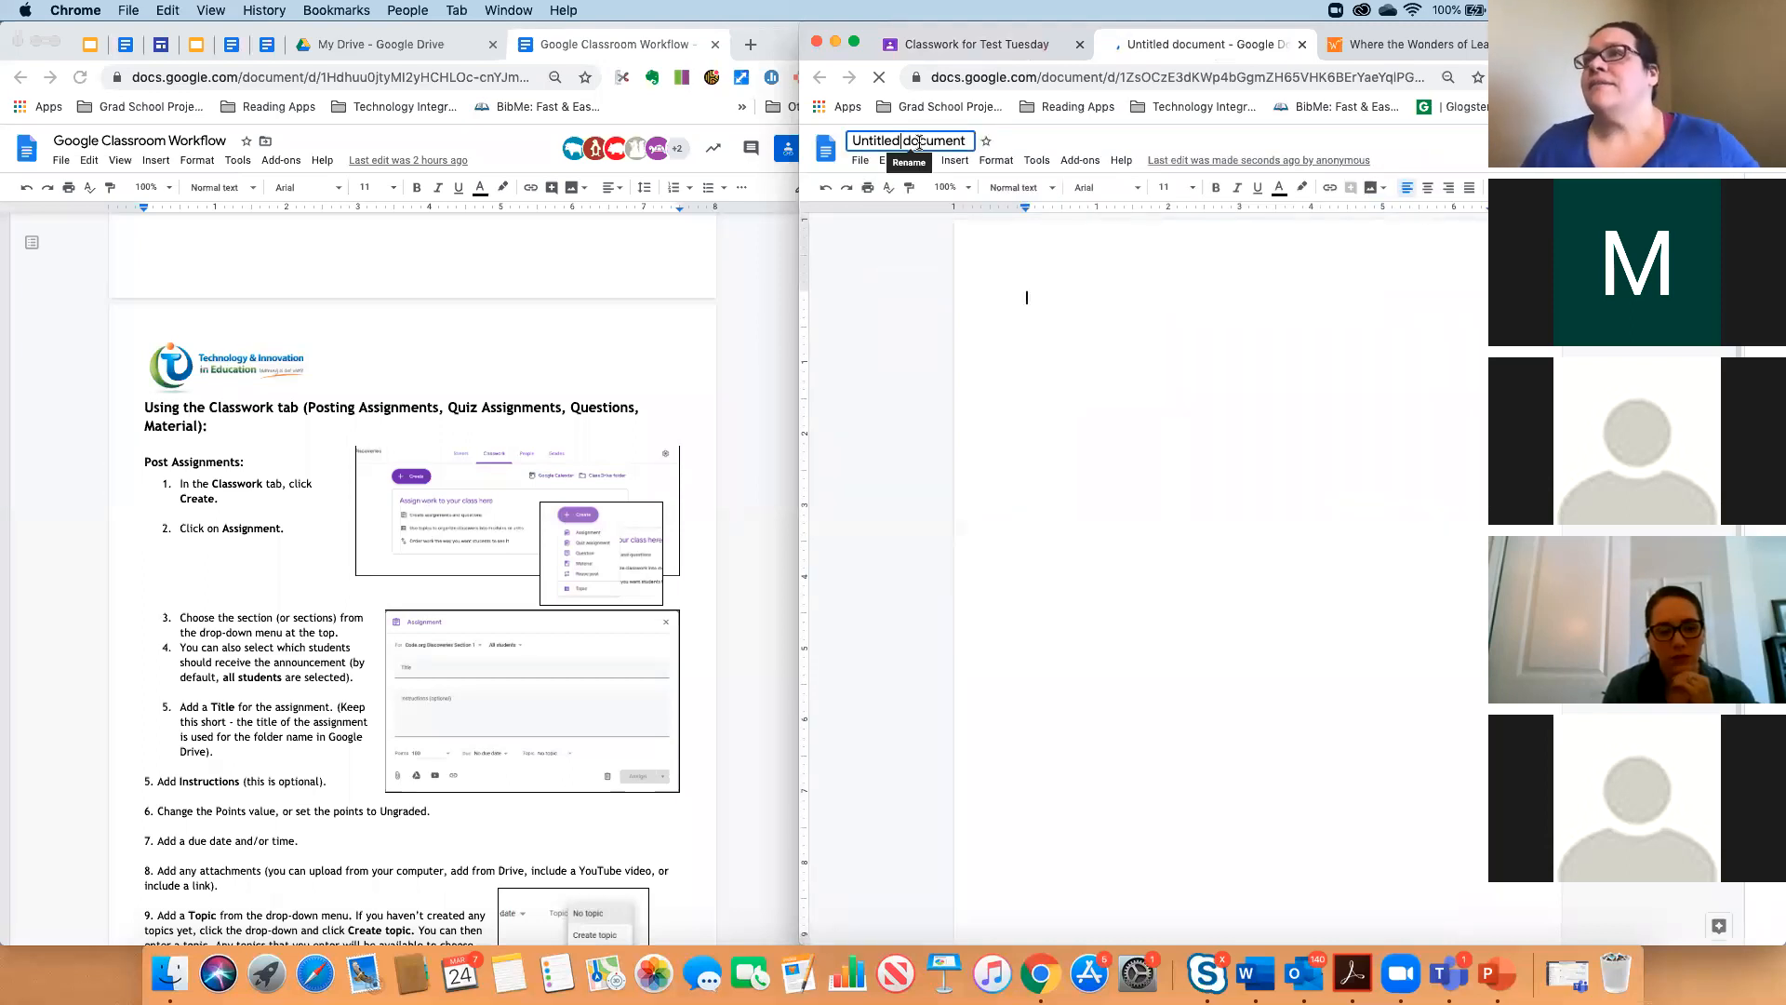
Rename the new untitled document as "Reflection".
left_click(919, 143)
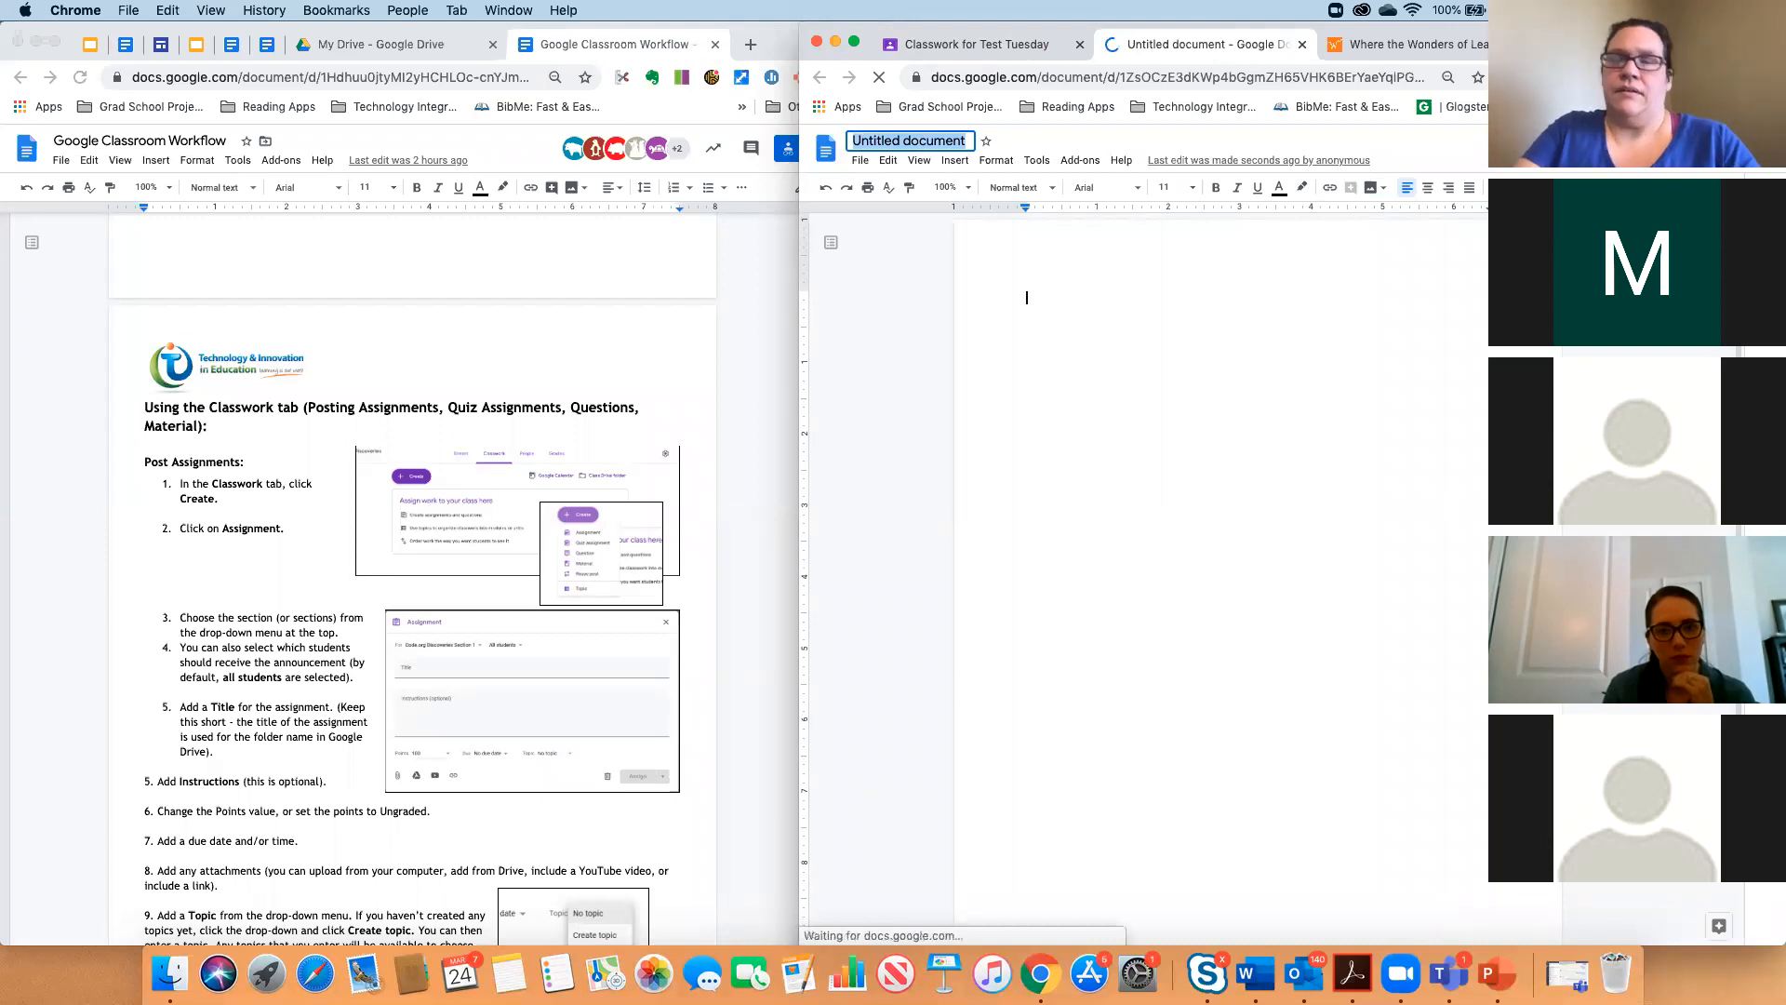
type("Reflection")
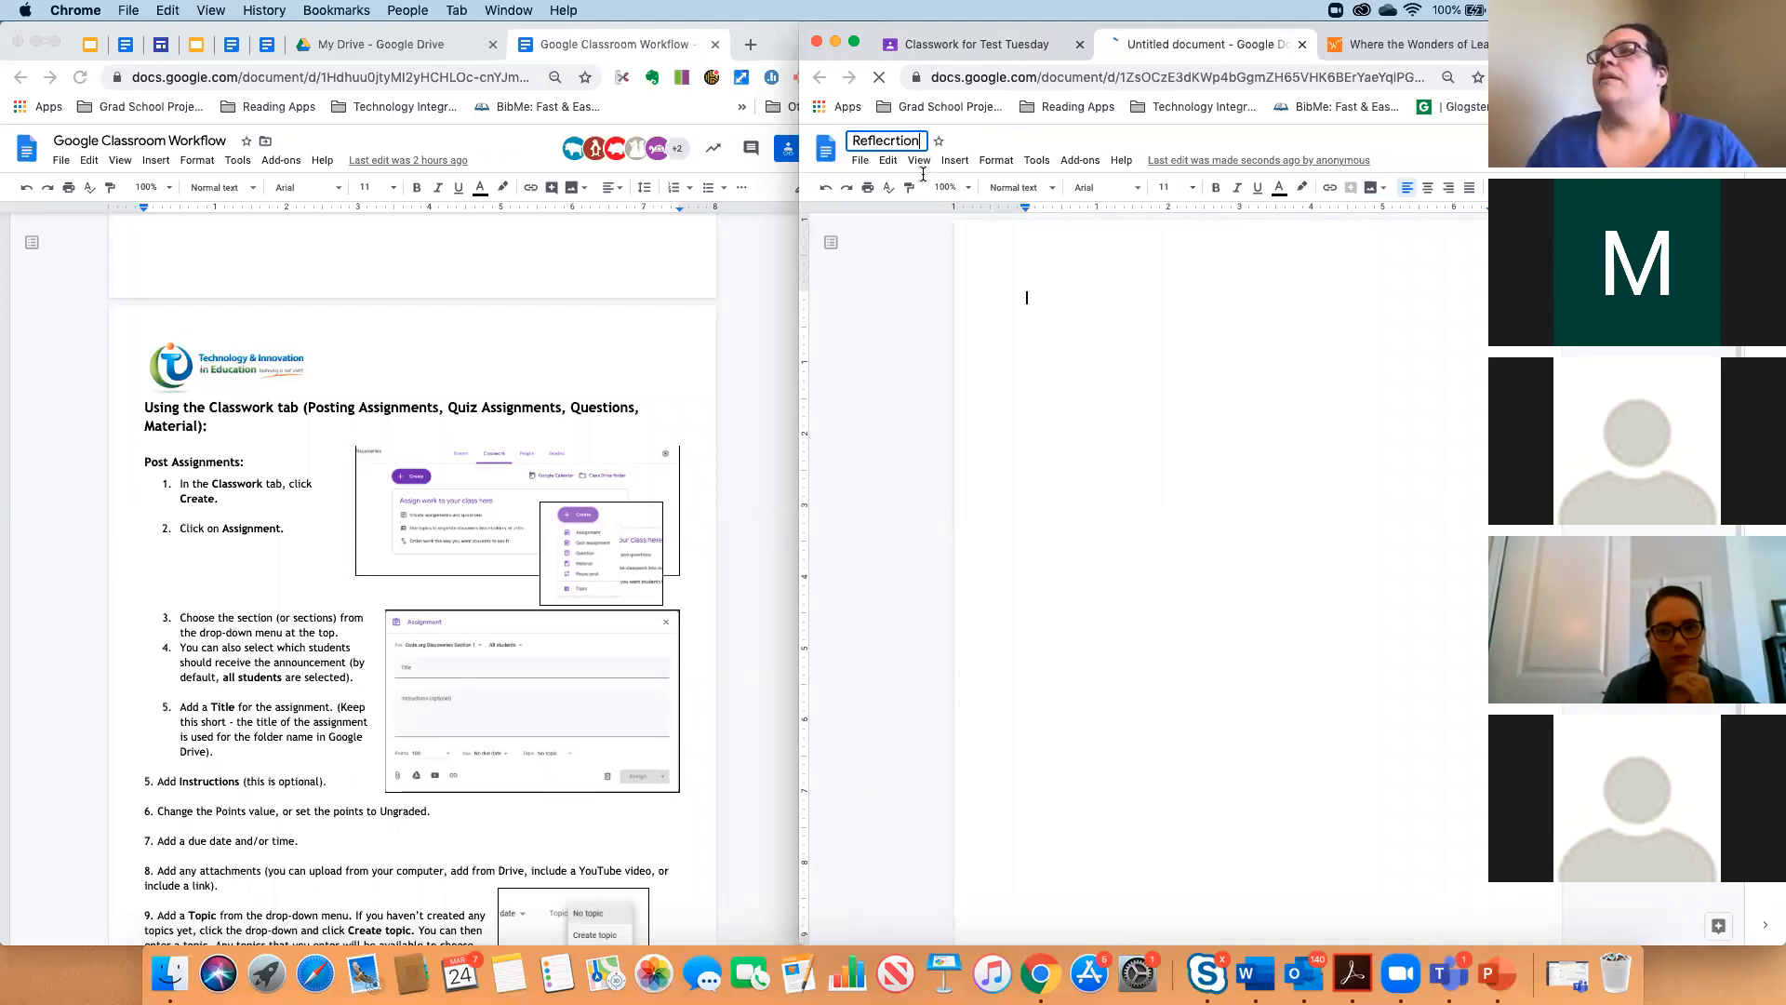
double_click(908, 140)
type("Redlection")
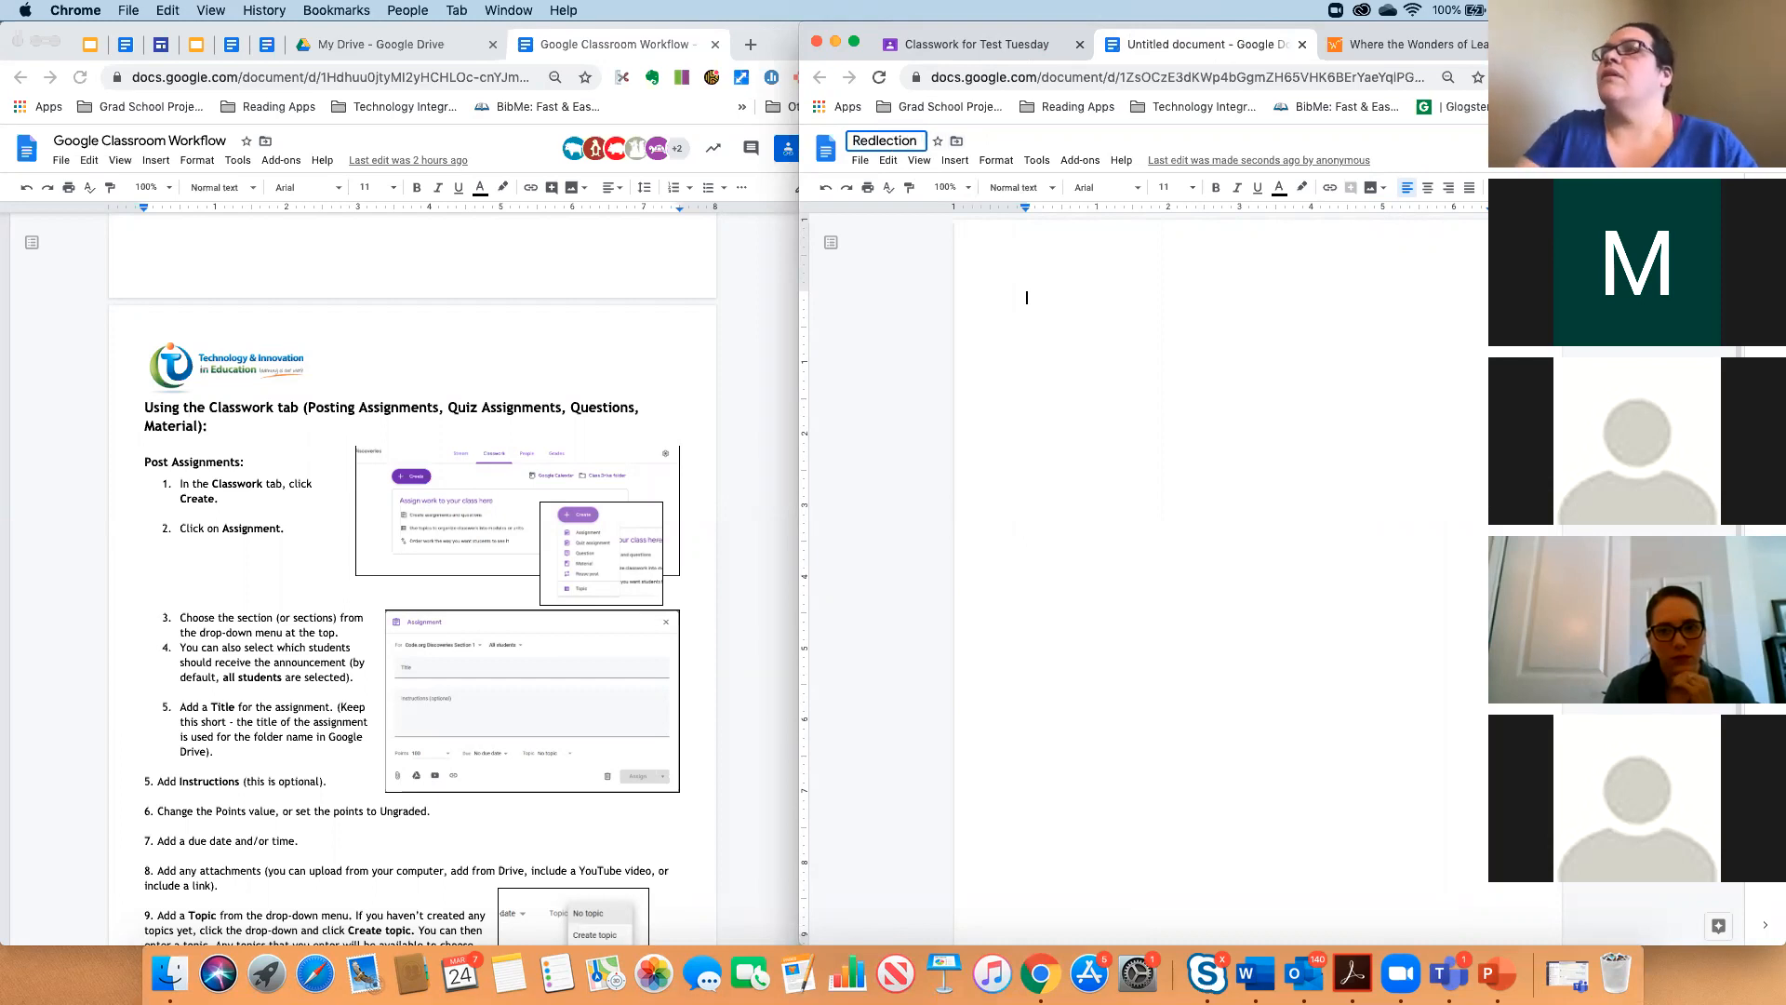
key("BackSpace")
key("BackSpace")
key("BackSpace")
key("BackSpace")
key("BackSpace")
key("BackSpace")
key("BackSpace")
key("BackSpace")
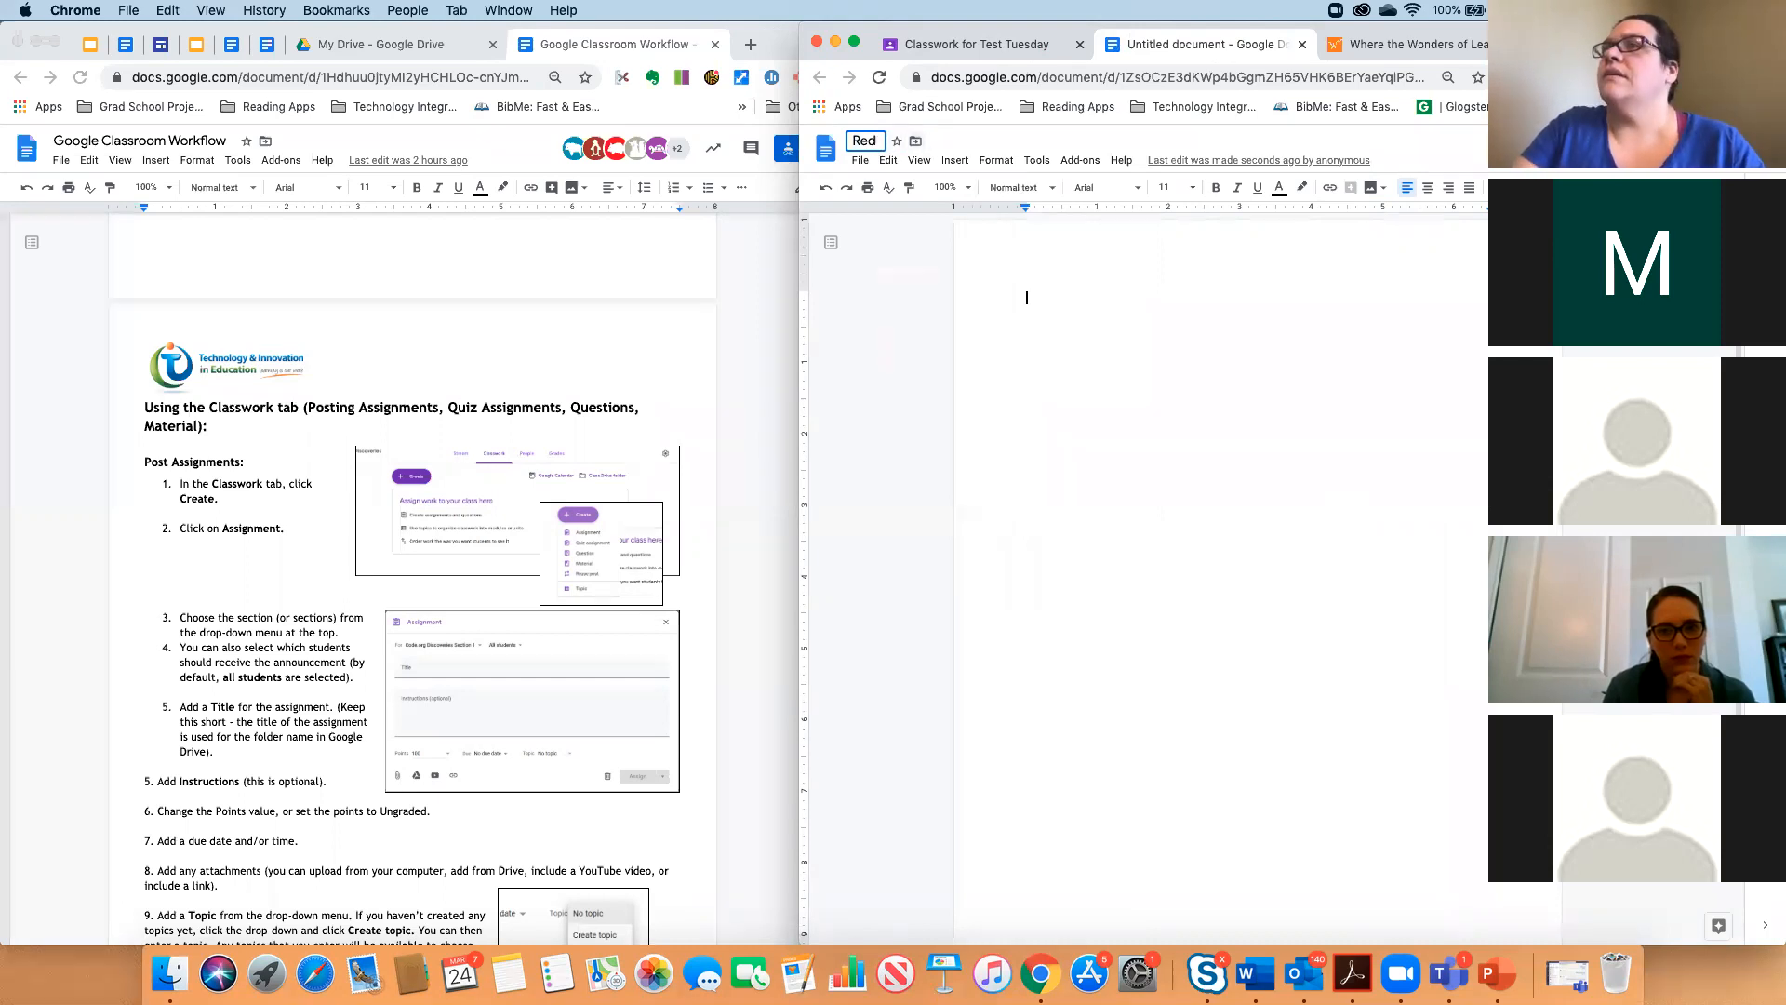
type("flection")
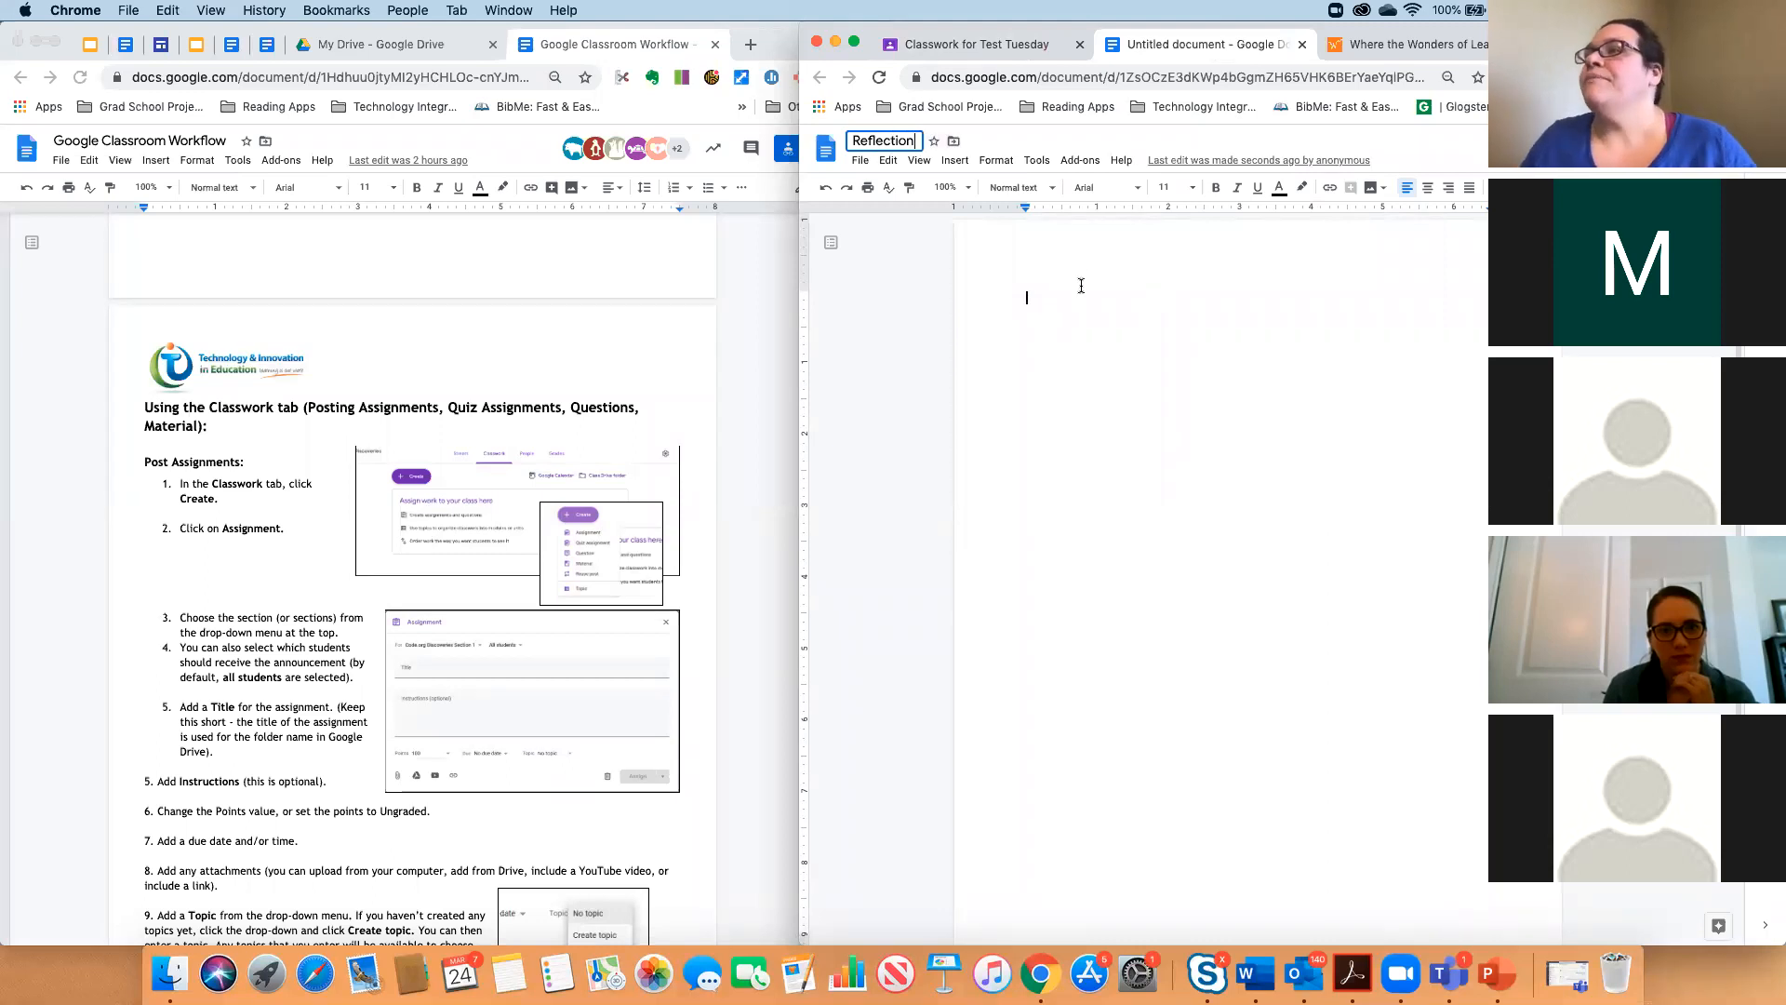
key("Return")
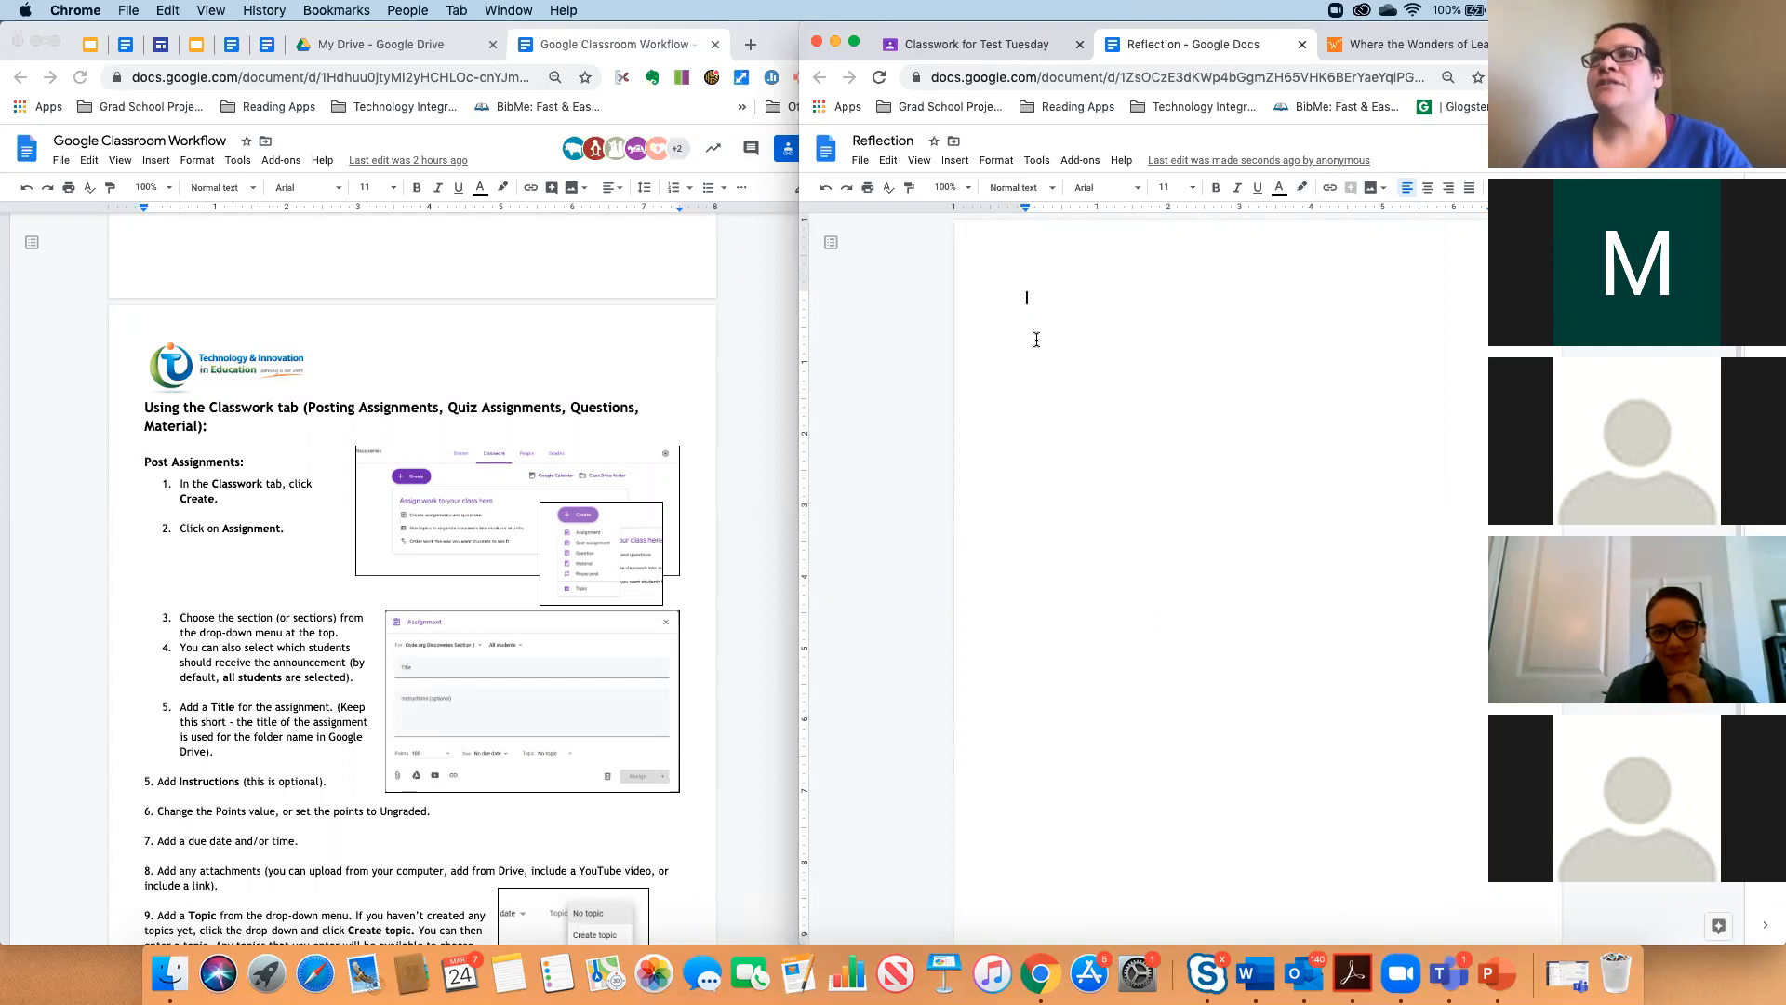
Write "Write a two paragraph reflection on wonderopolis wonder of the day" in the document, correcting the misspelled site name.
type("Wrrite a")
key("BackSpace")
key("BackSpace")
key("BackSpace")
key("BackSpace")
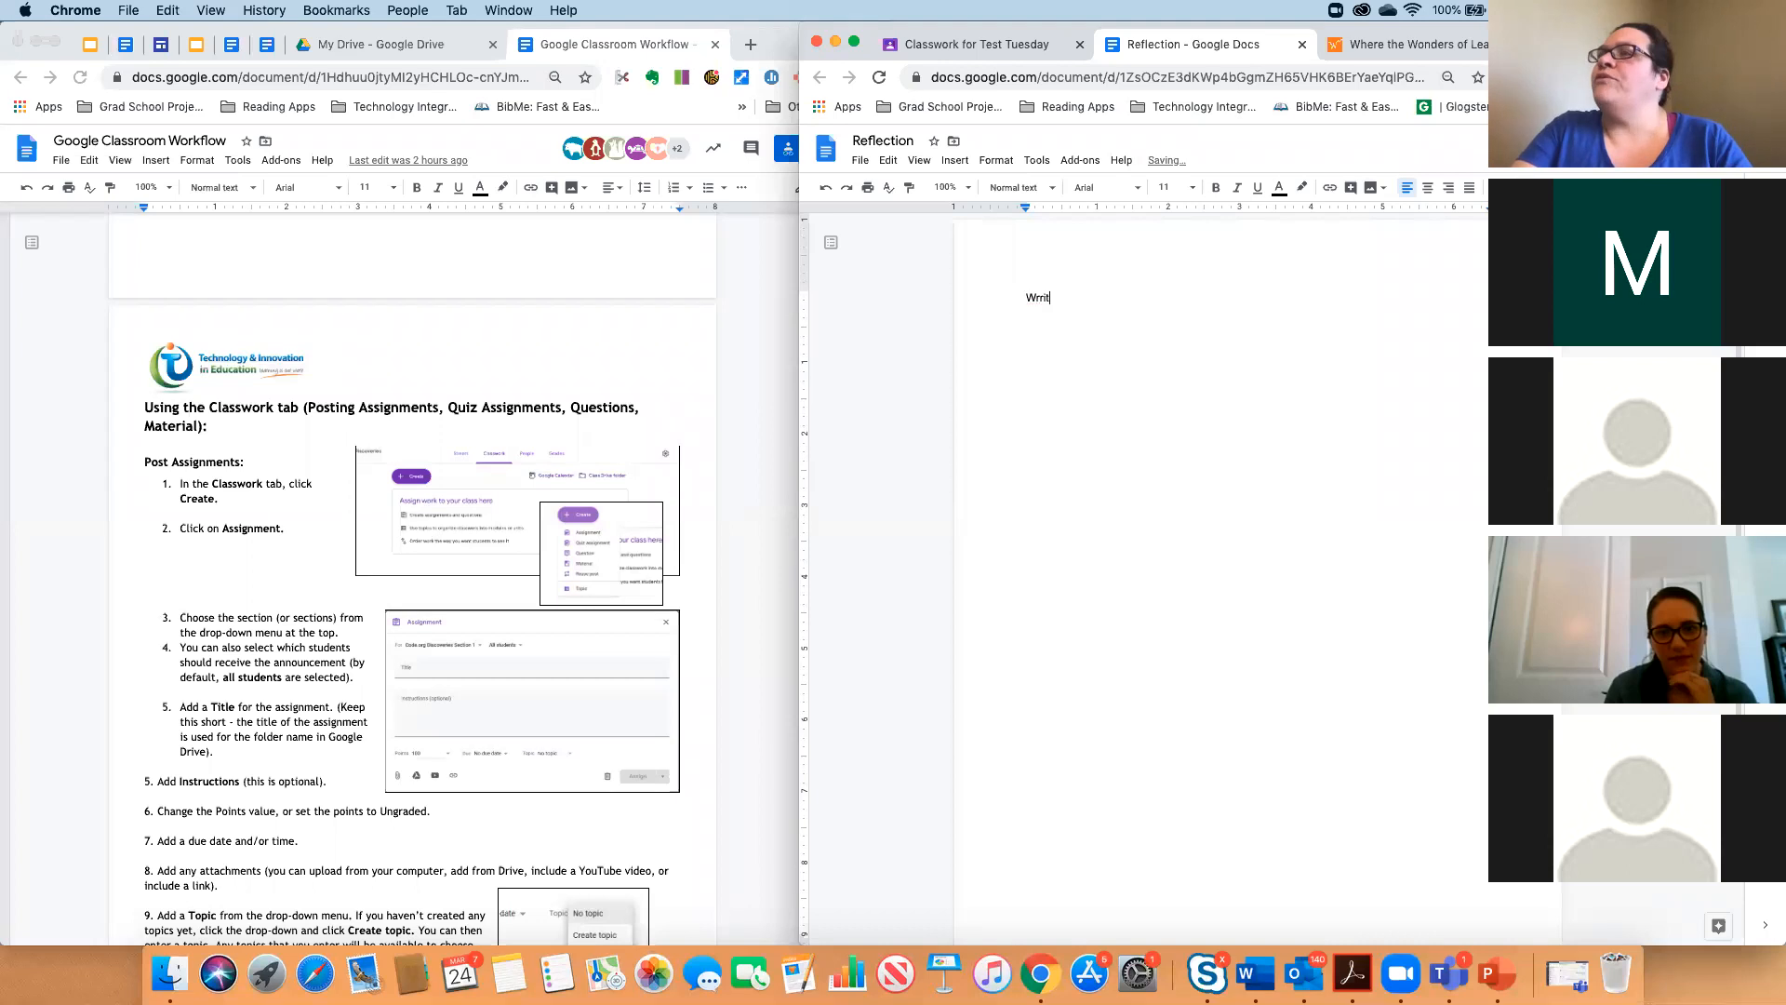
key("BackSpace")
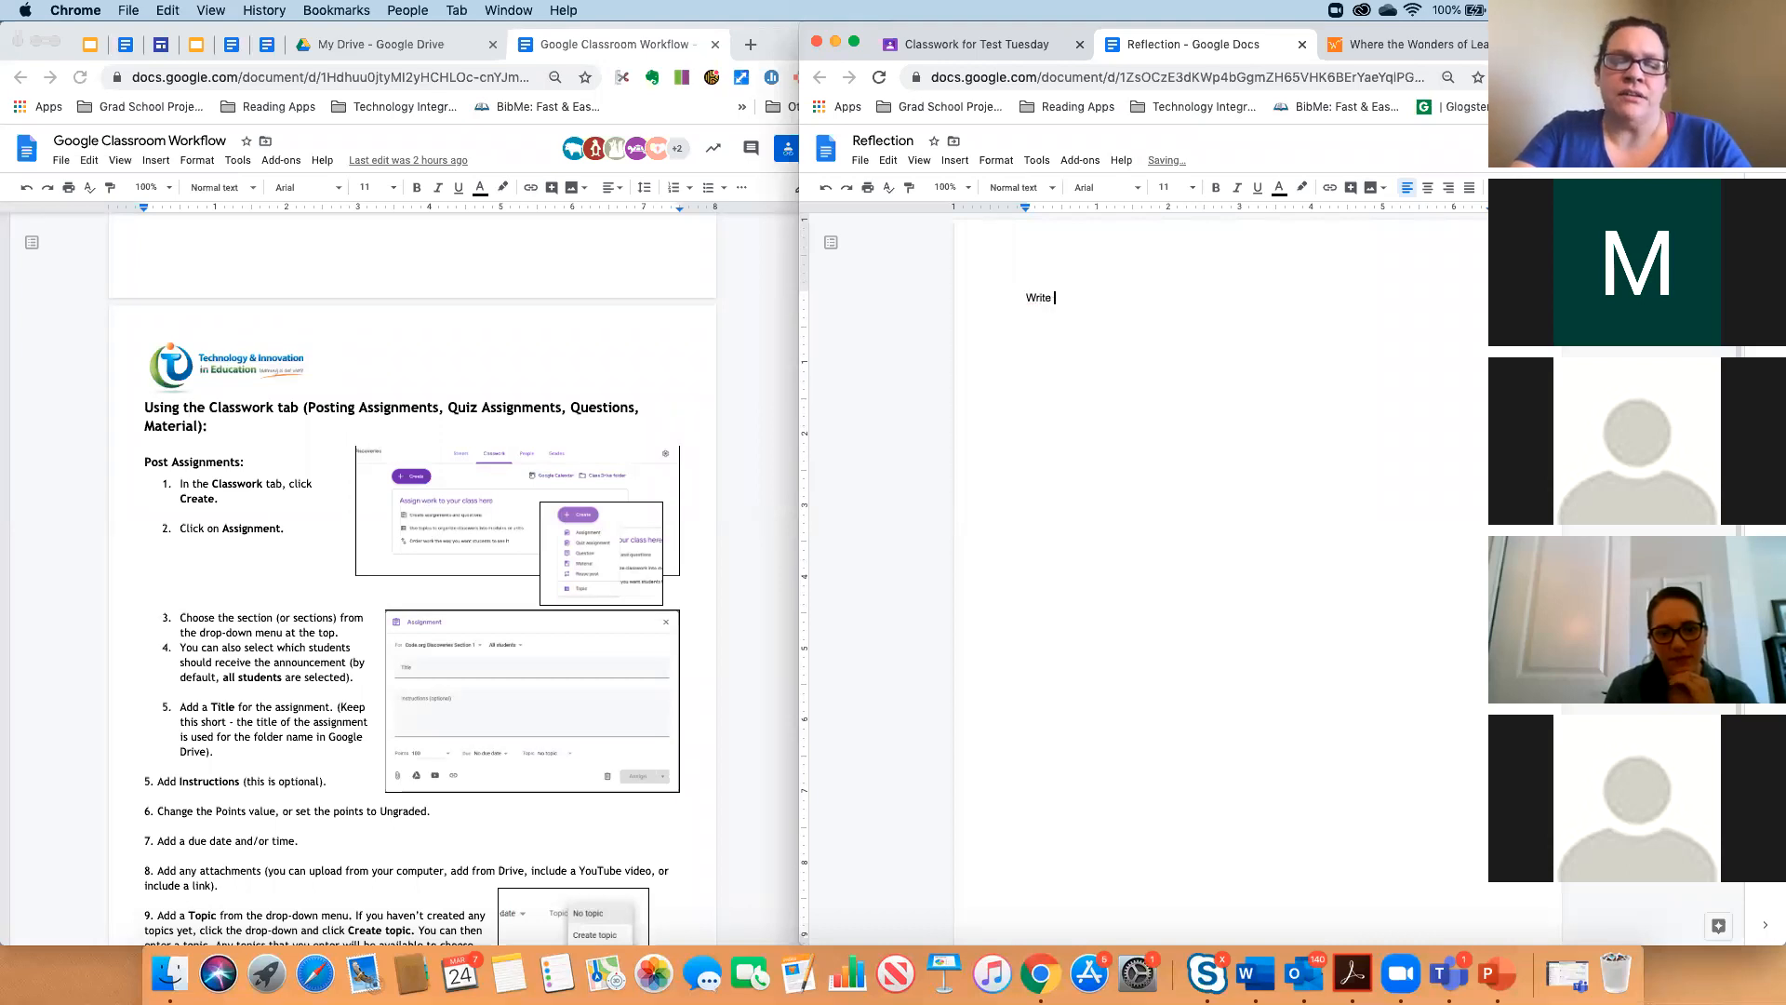
type("ite a two pa")
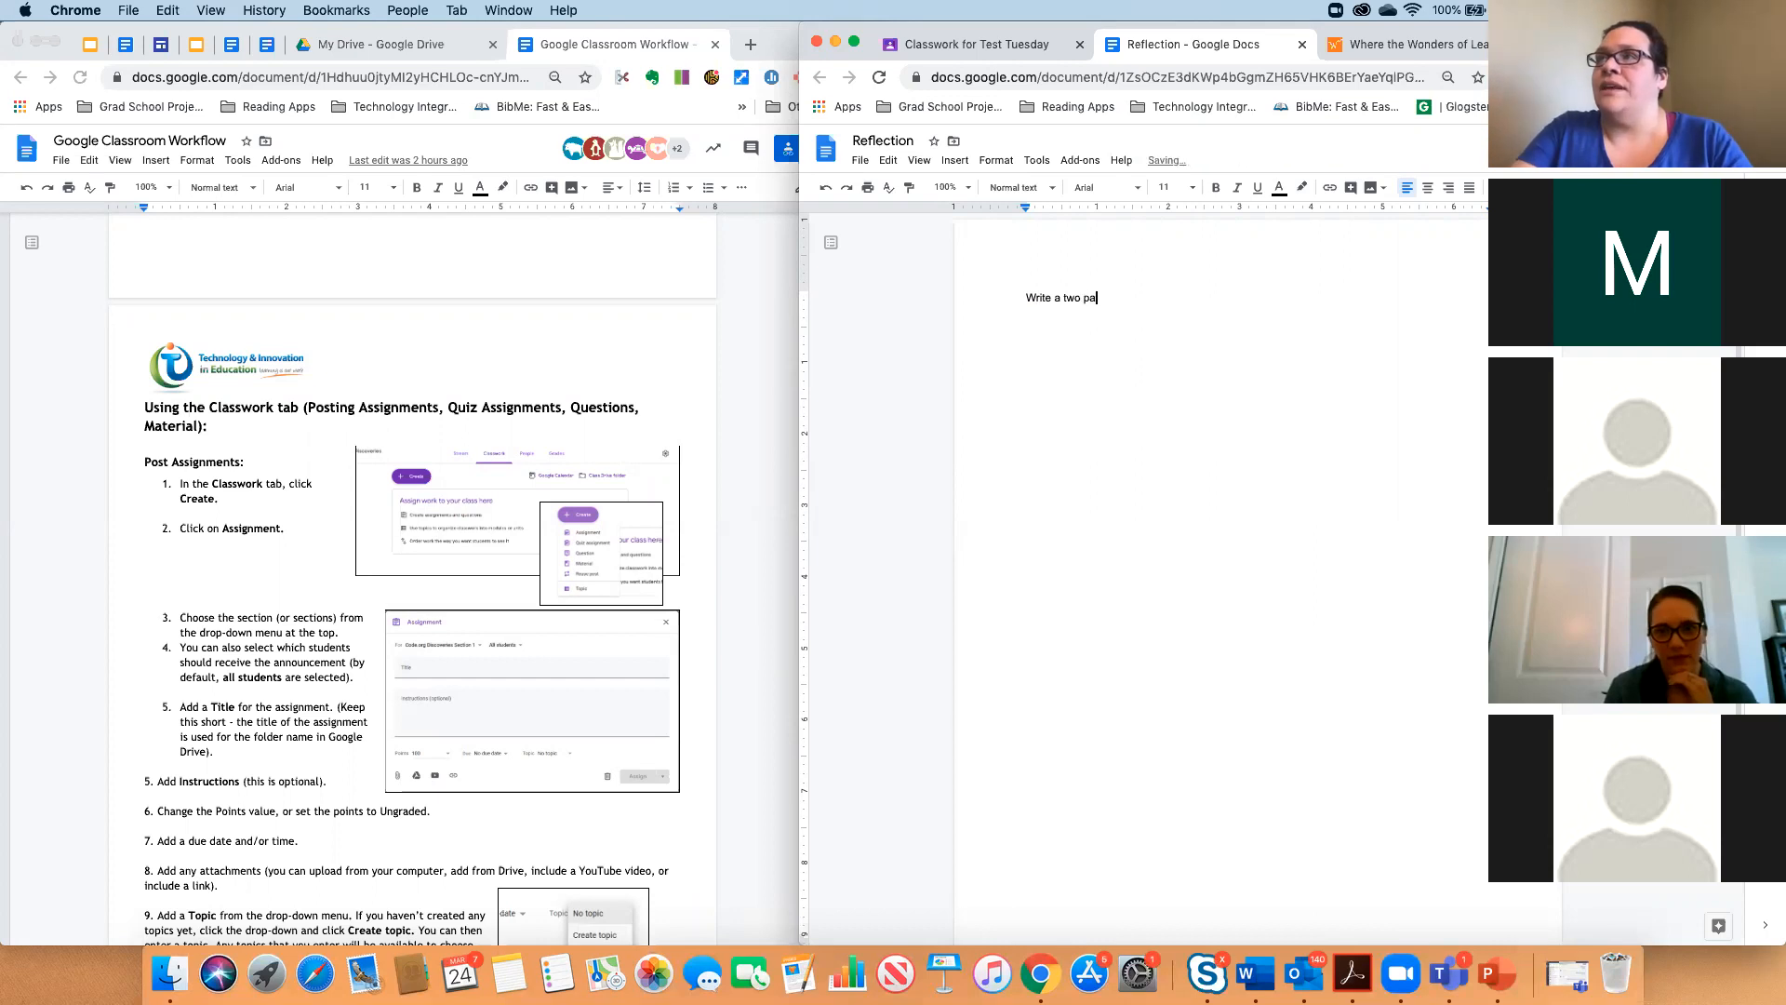
type("ragraphh")
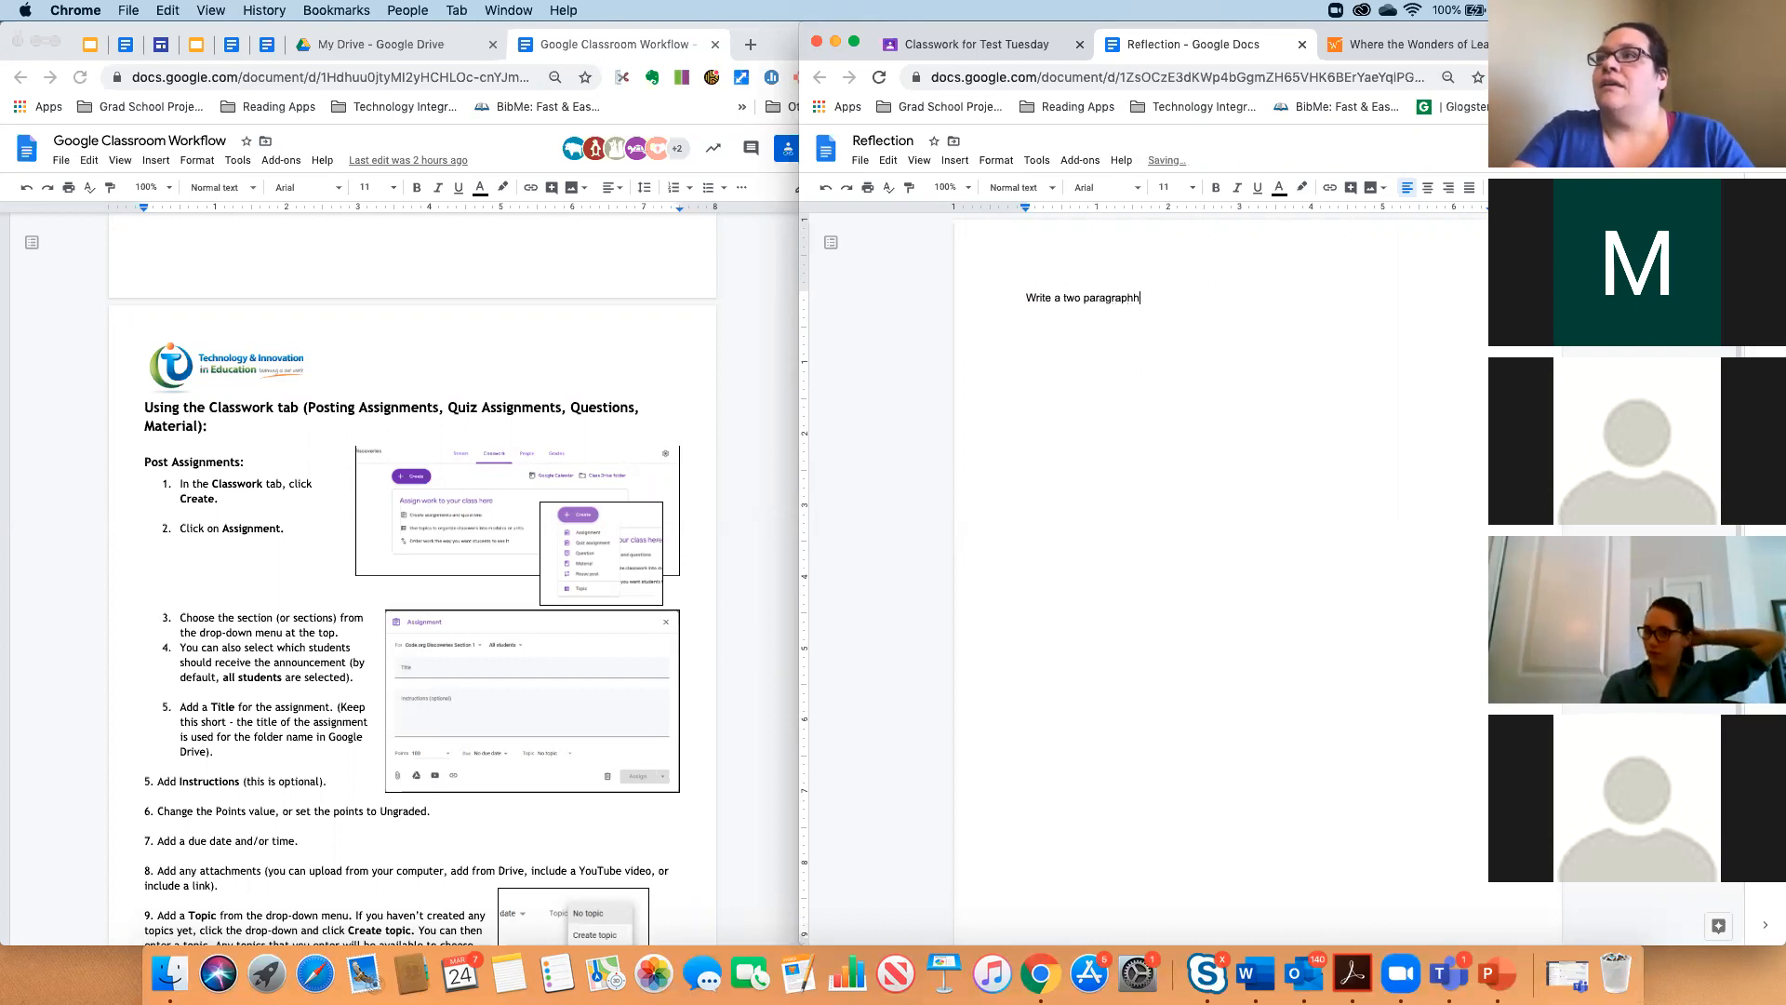
type(" r")
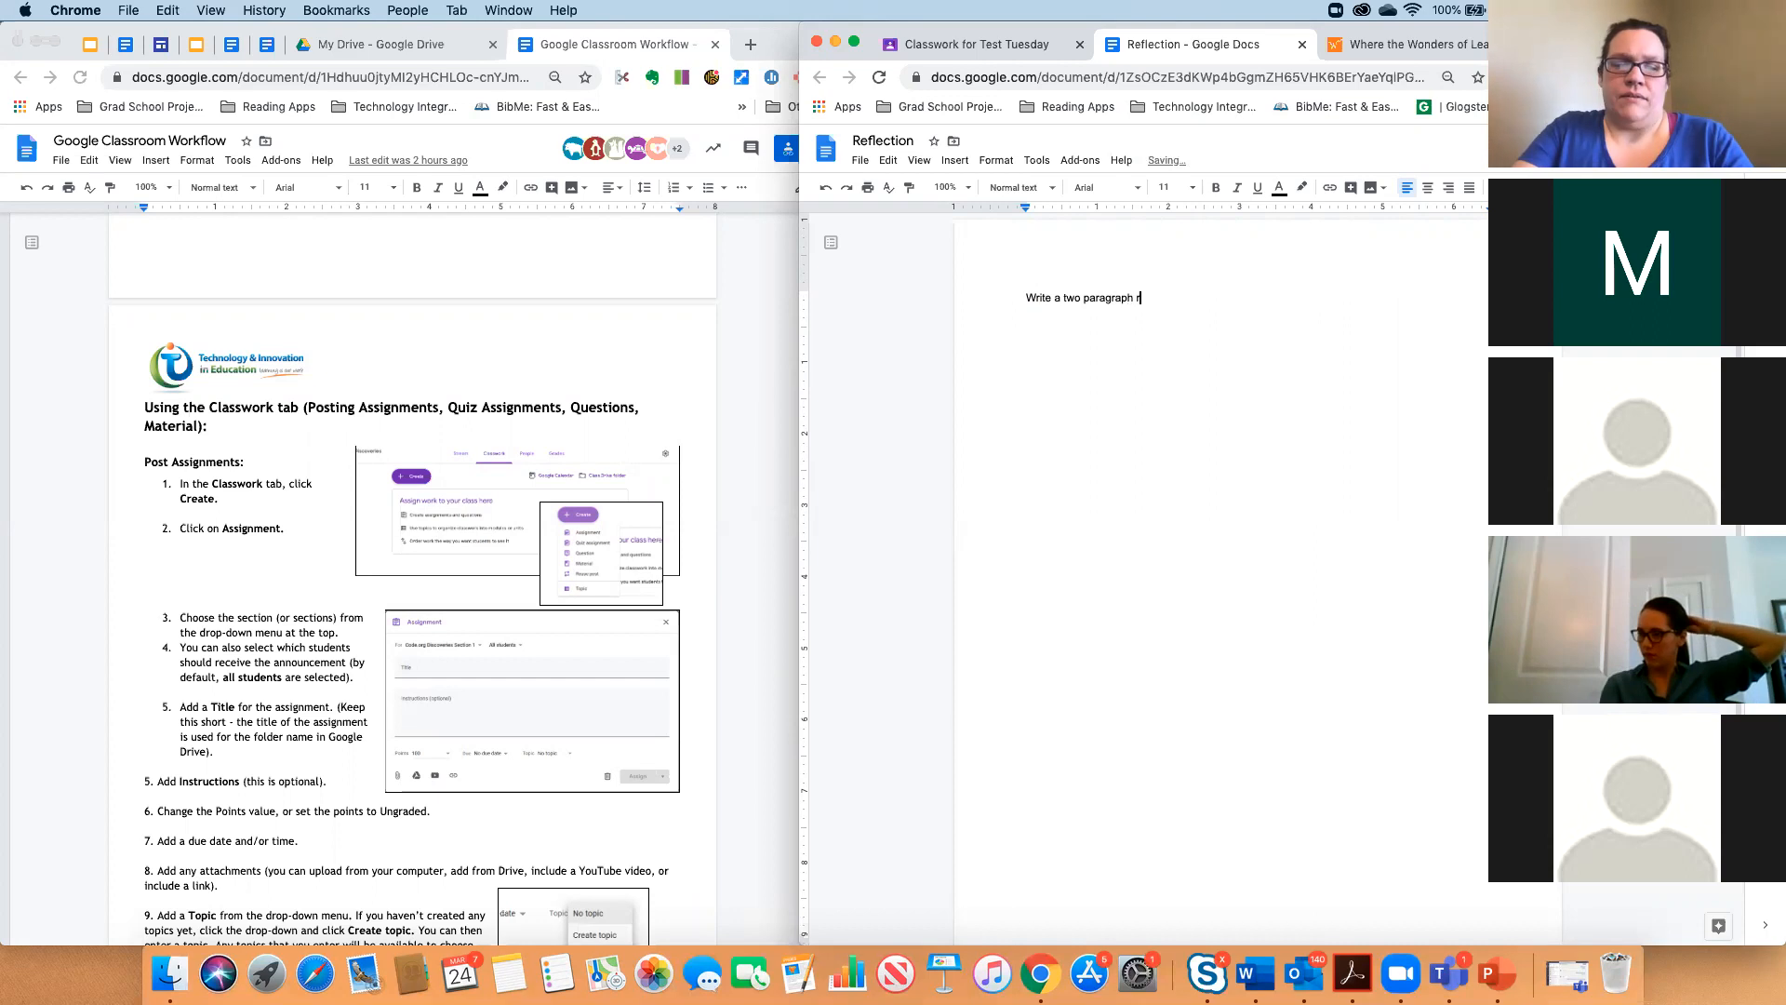
type("eflection on ")
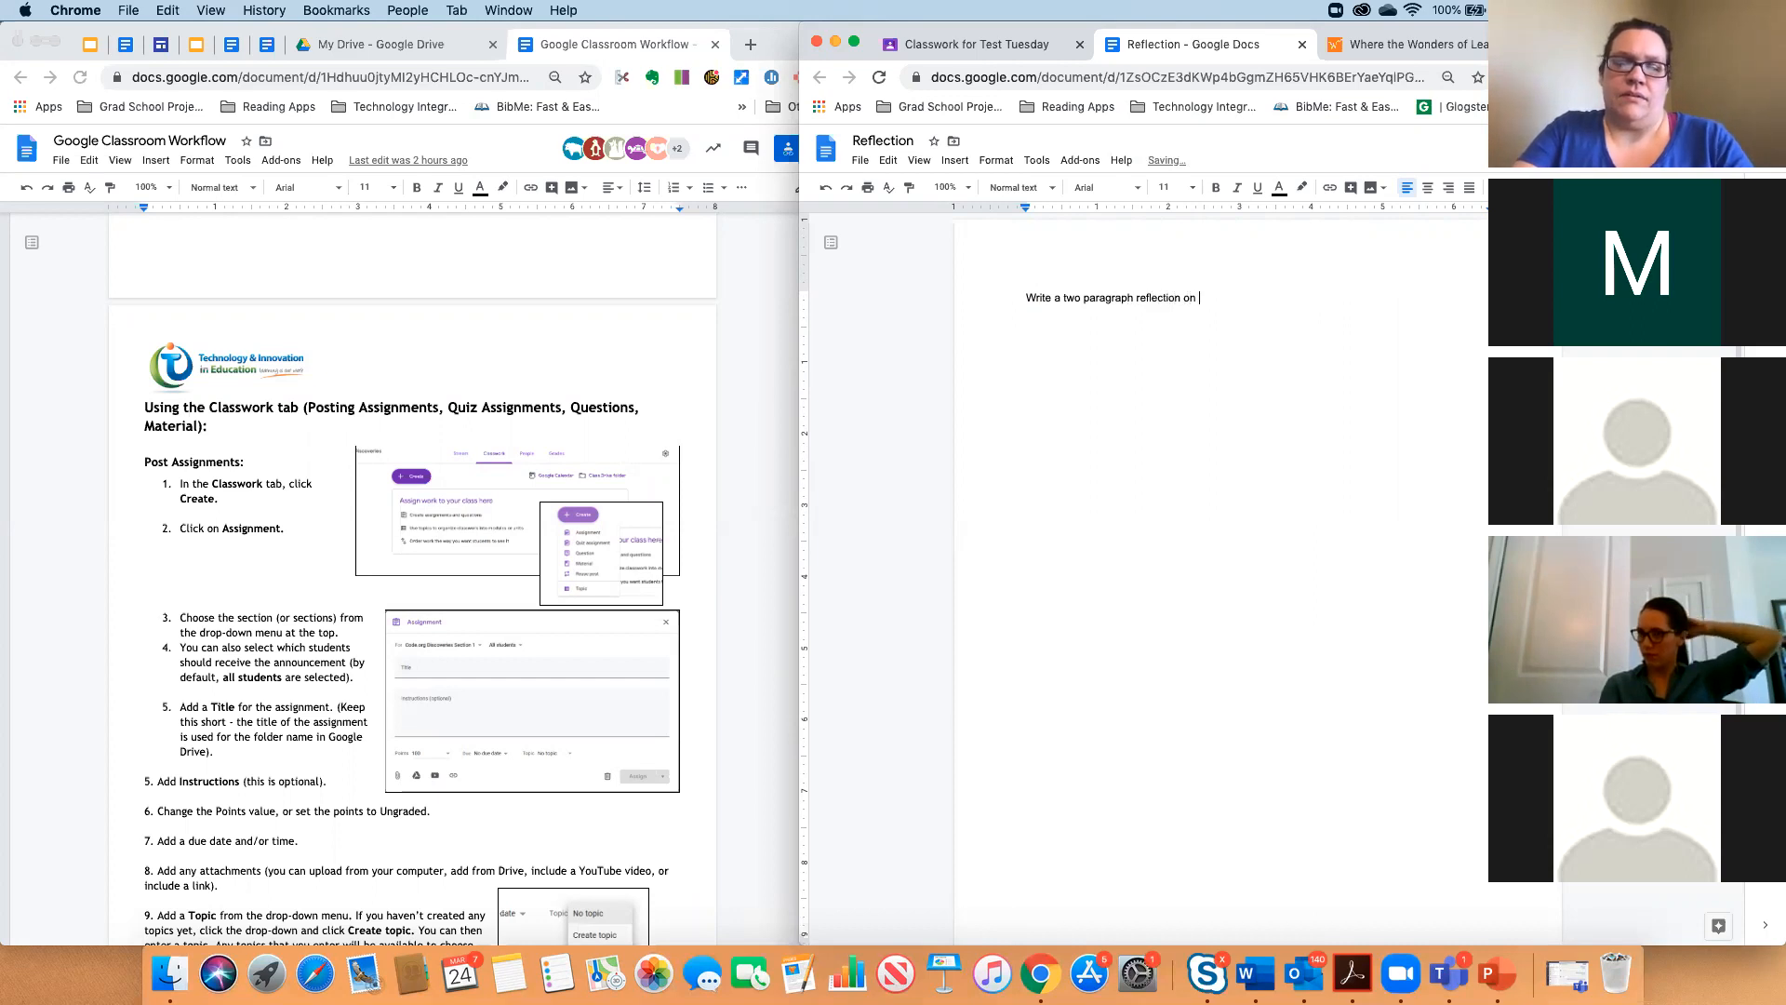
type("wonderoplois w")
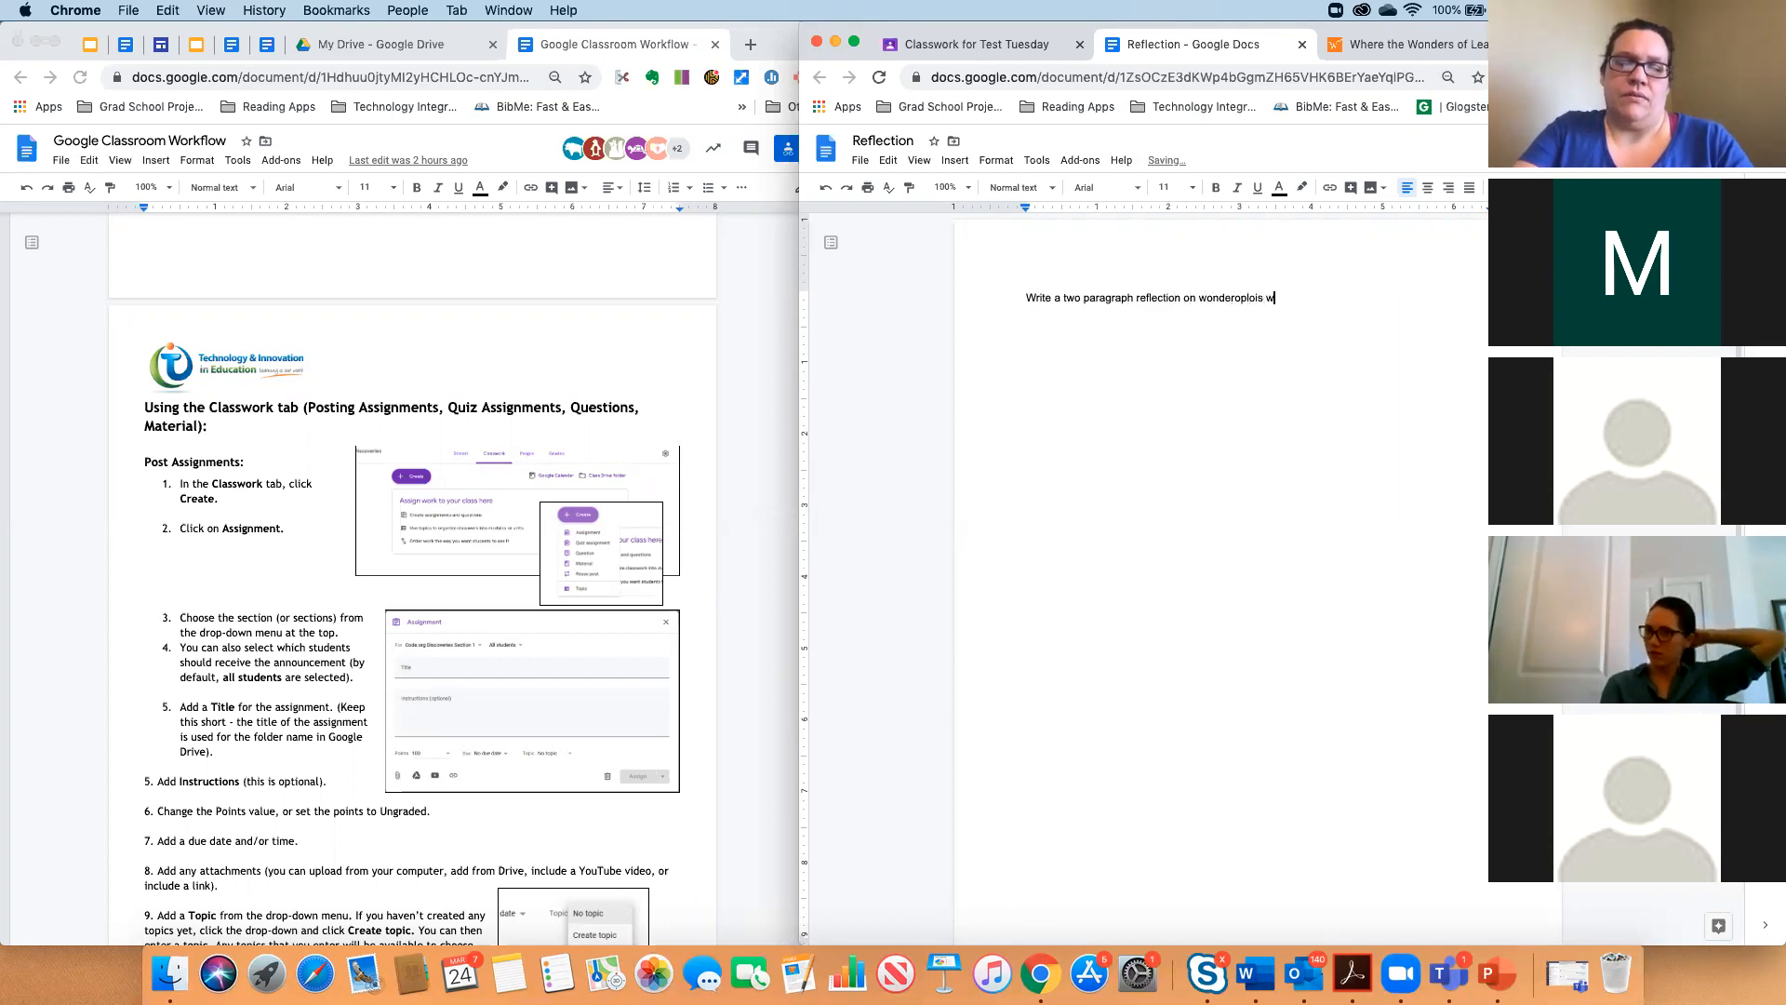
type("onder of the day")
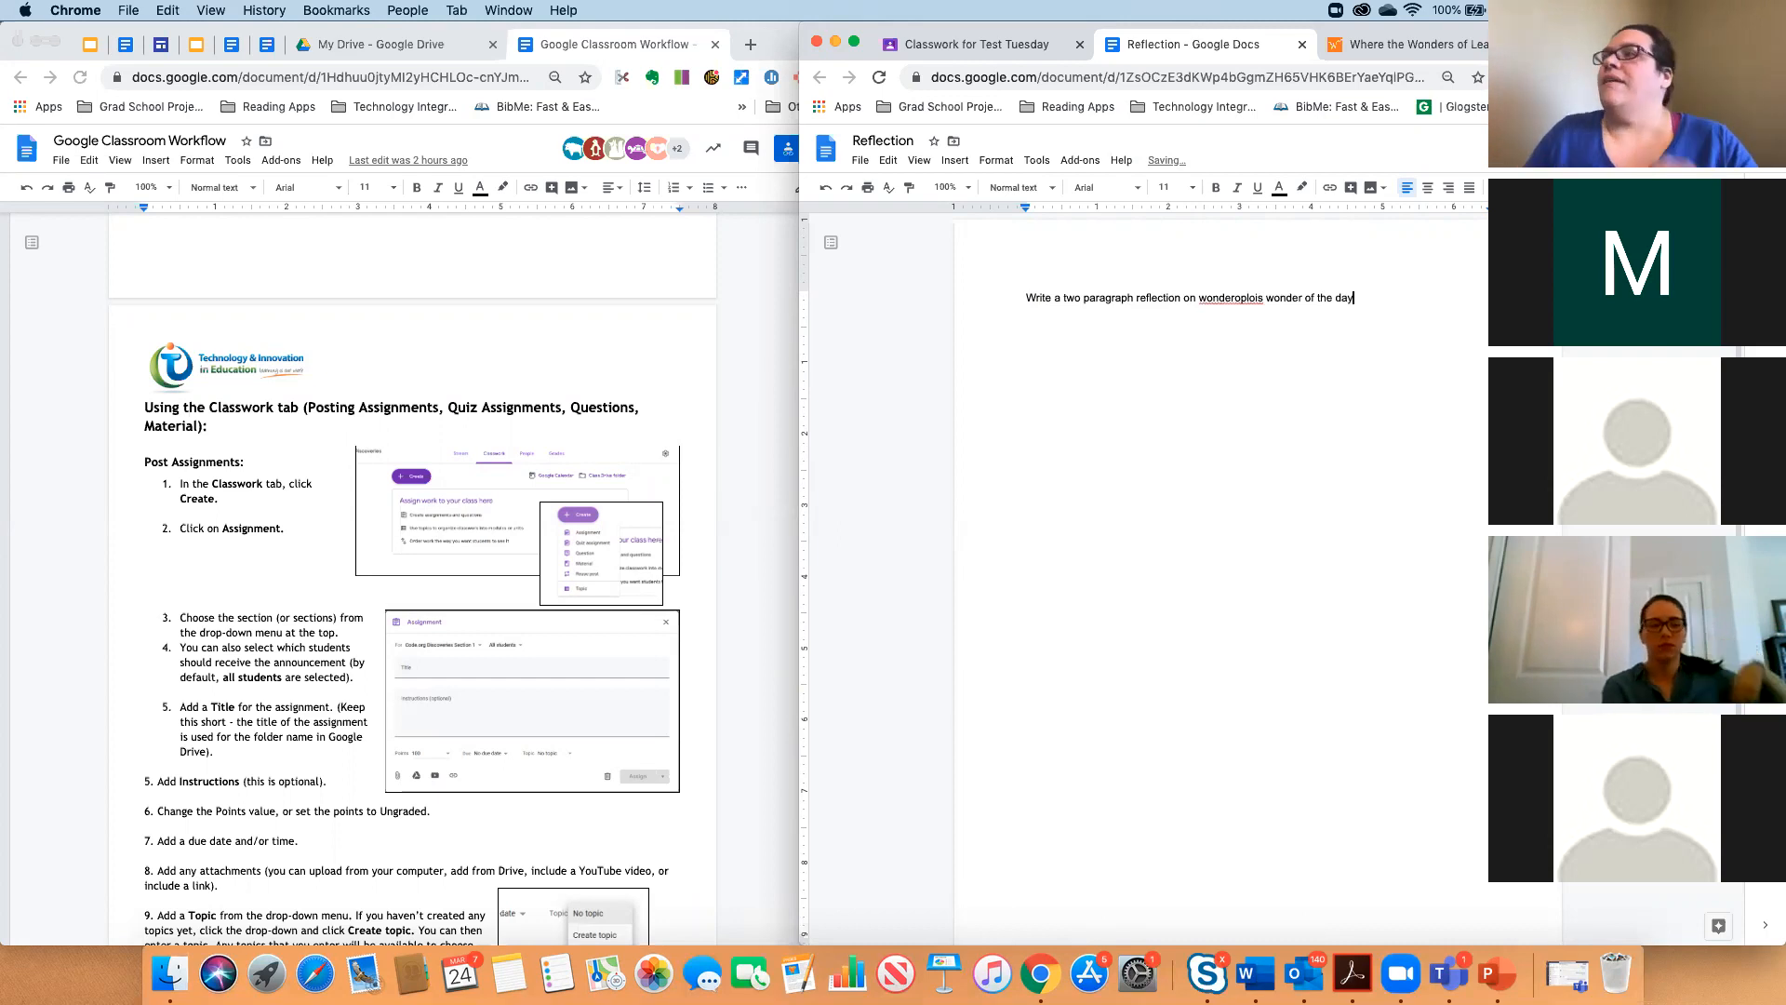
right_click(1247, 298)
left_click(1297, 319)
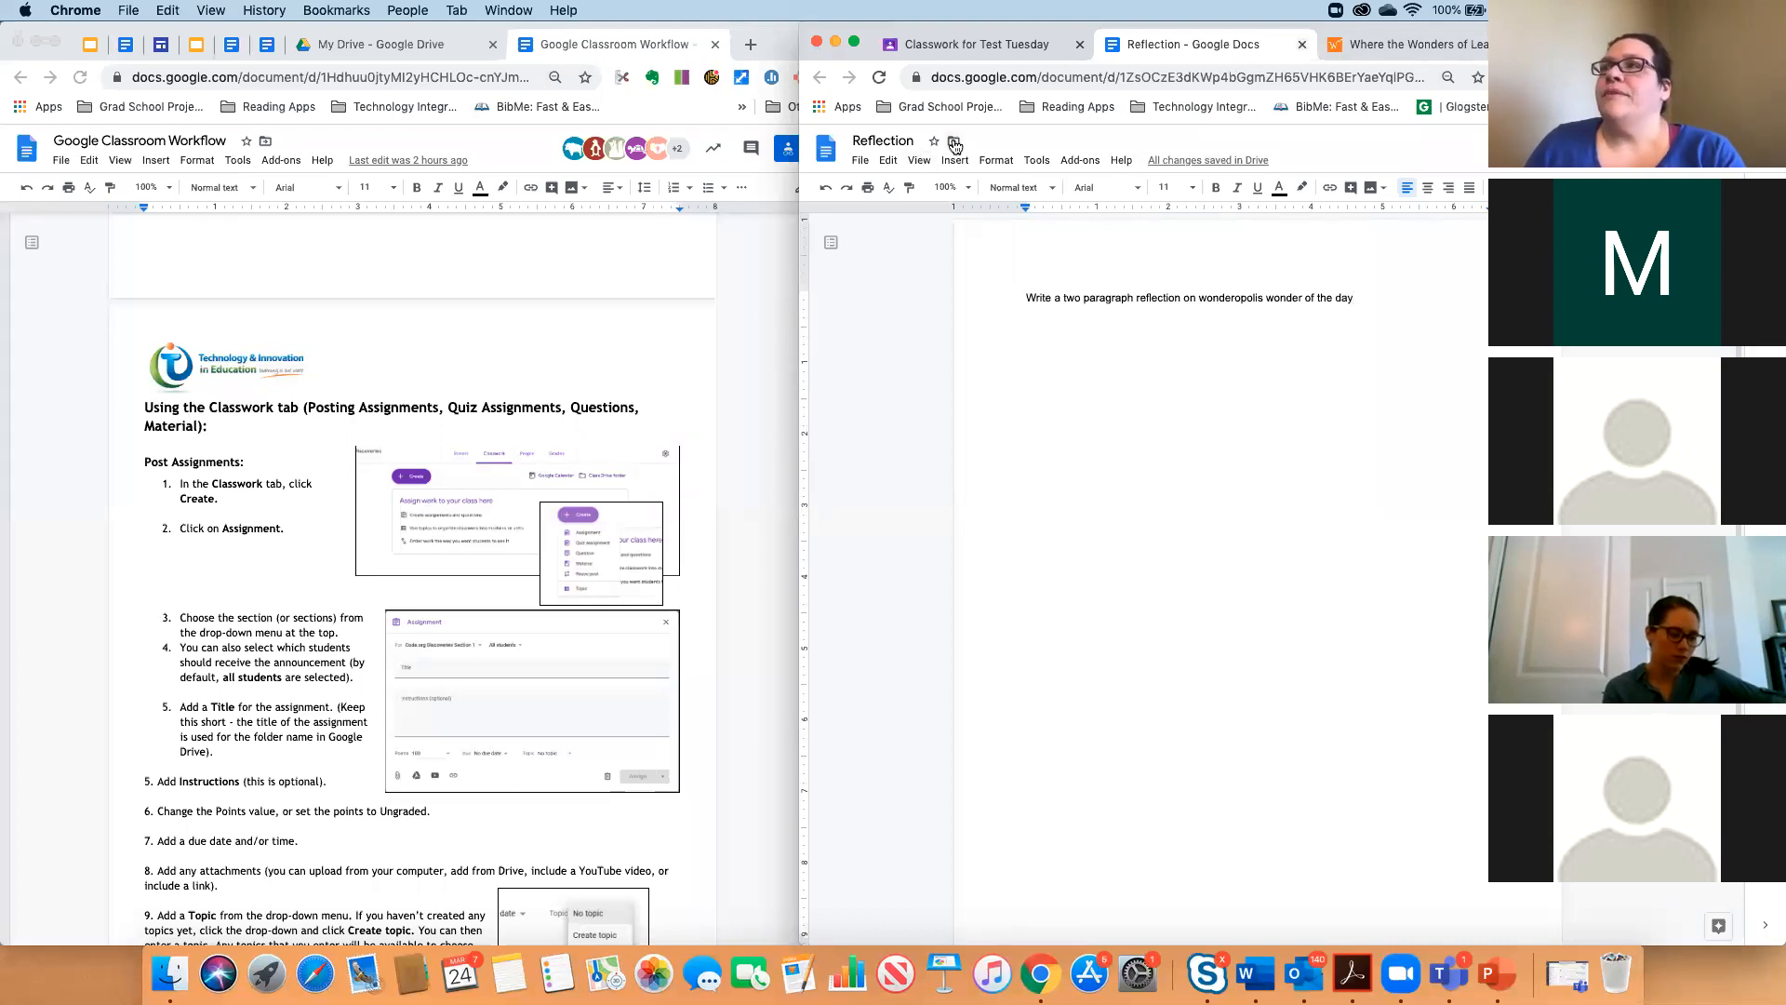
Close the document, check it from the assignment's attachment, and set the attachment to "Make a copy for each student".
left_click(1303, 46)
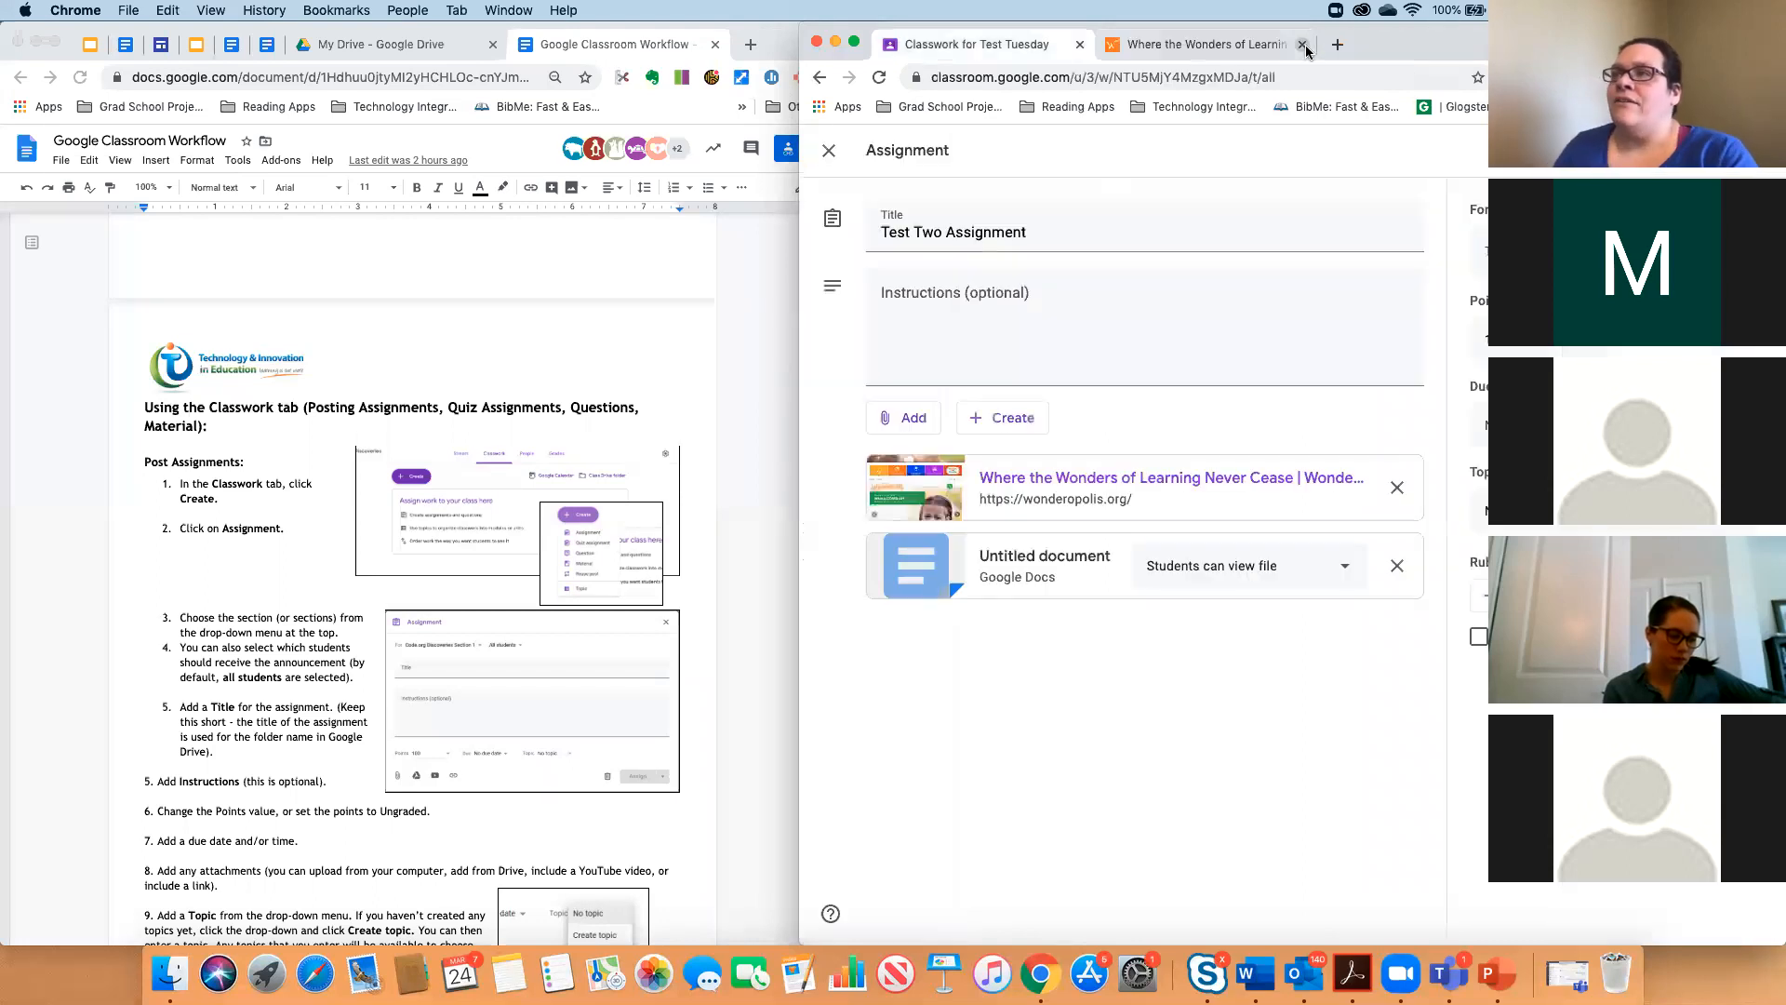
left_click(1035, 562)
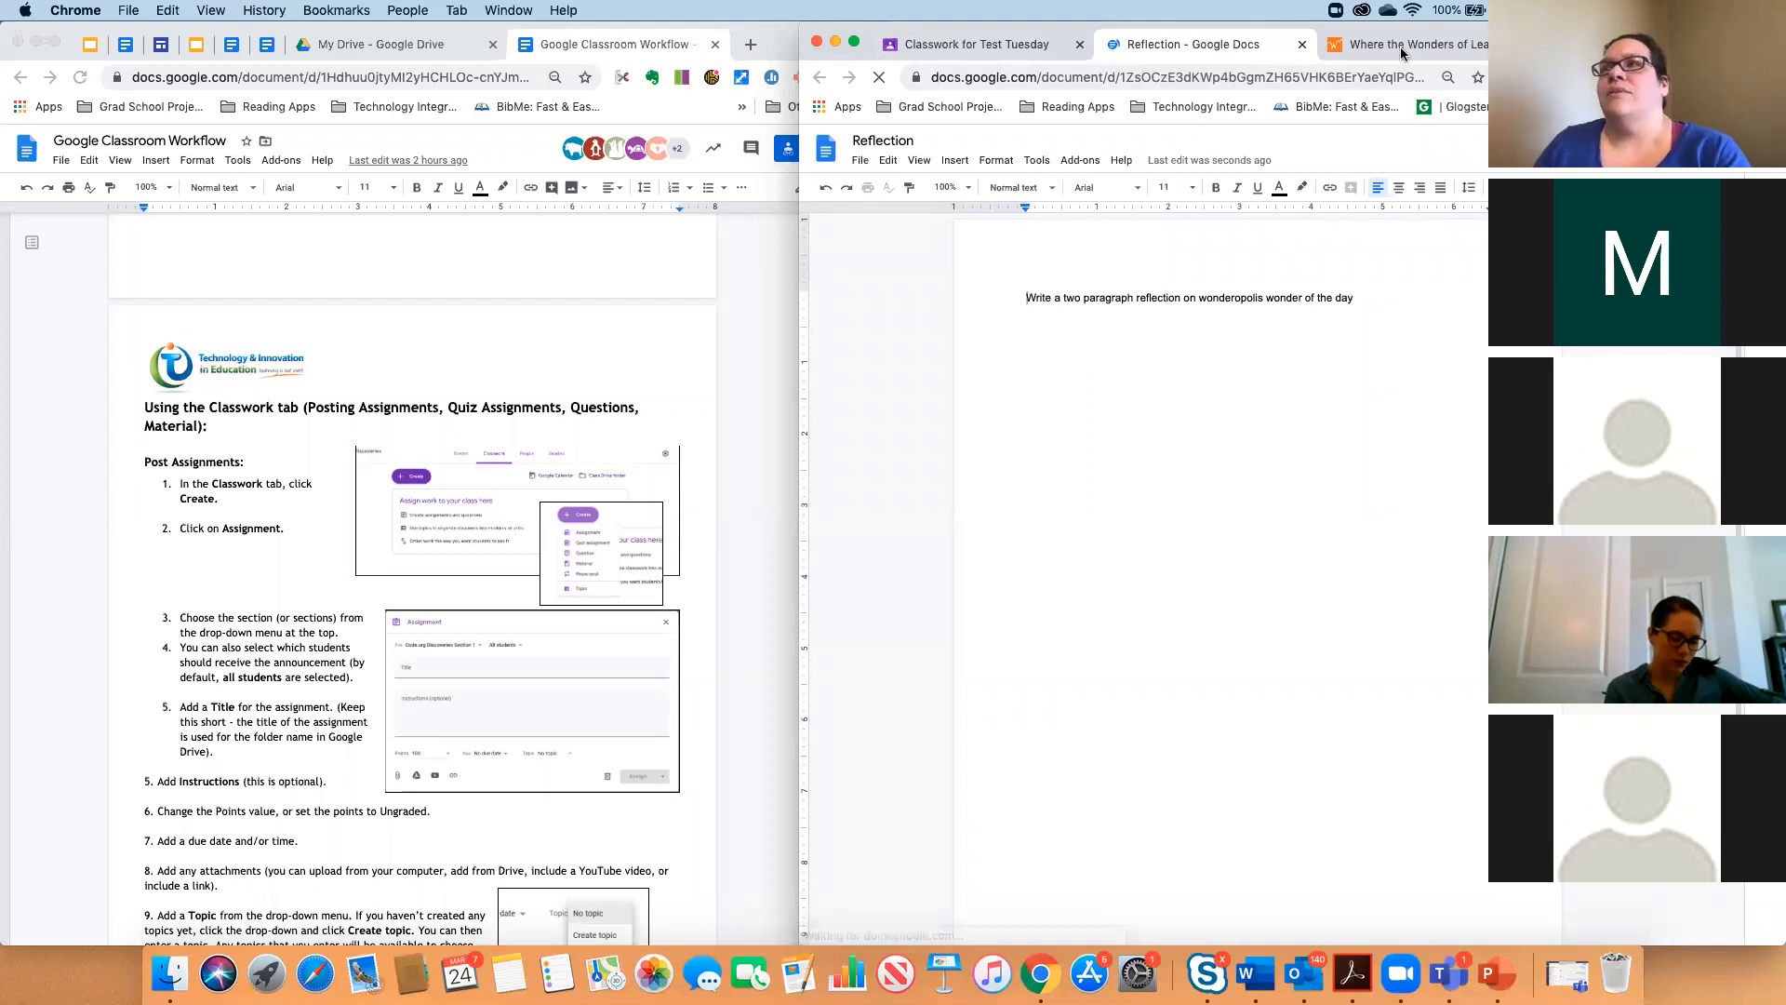
left_click(1303, 45)
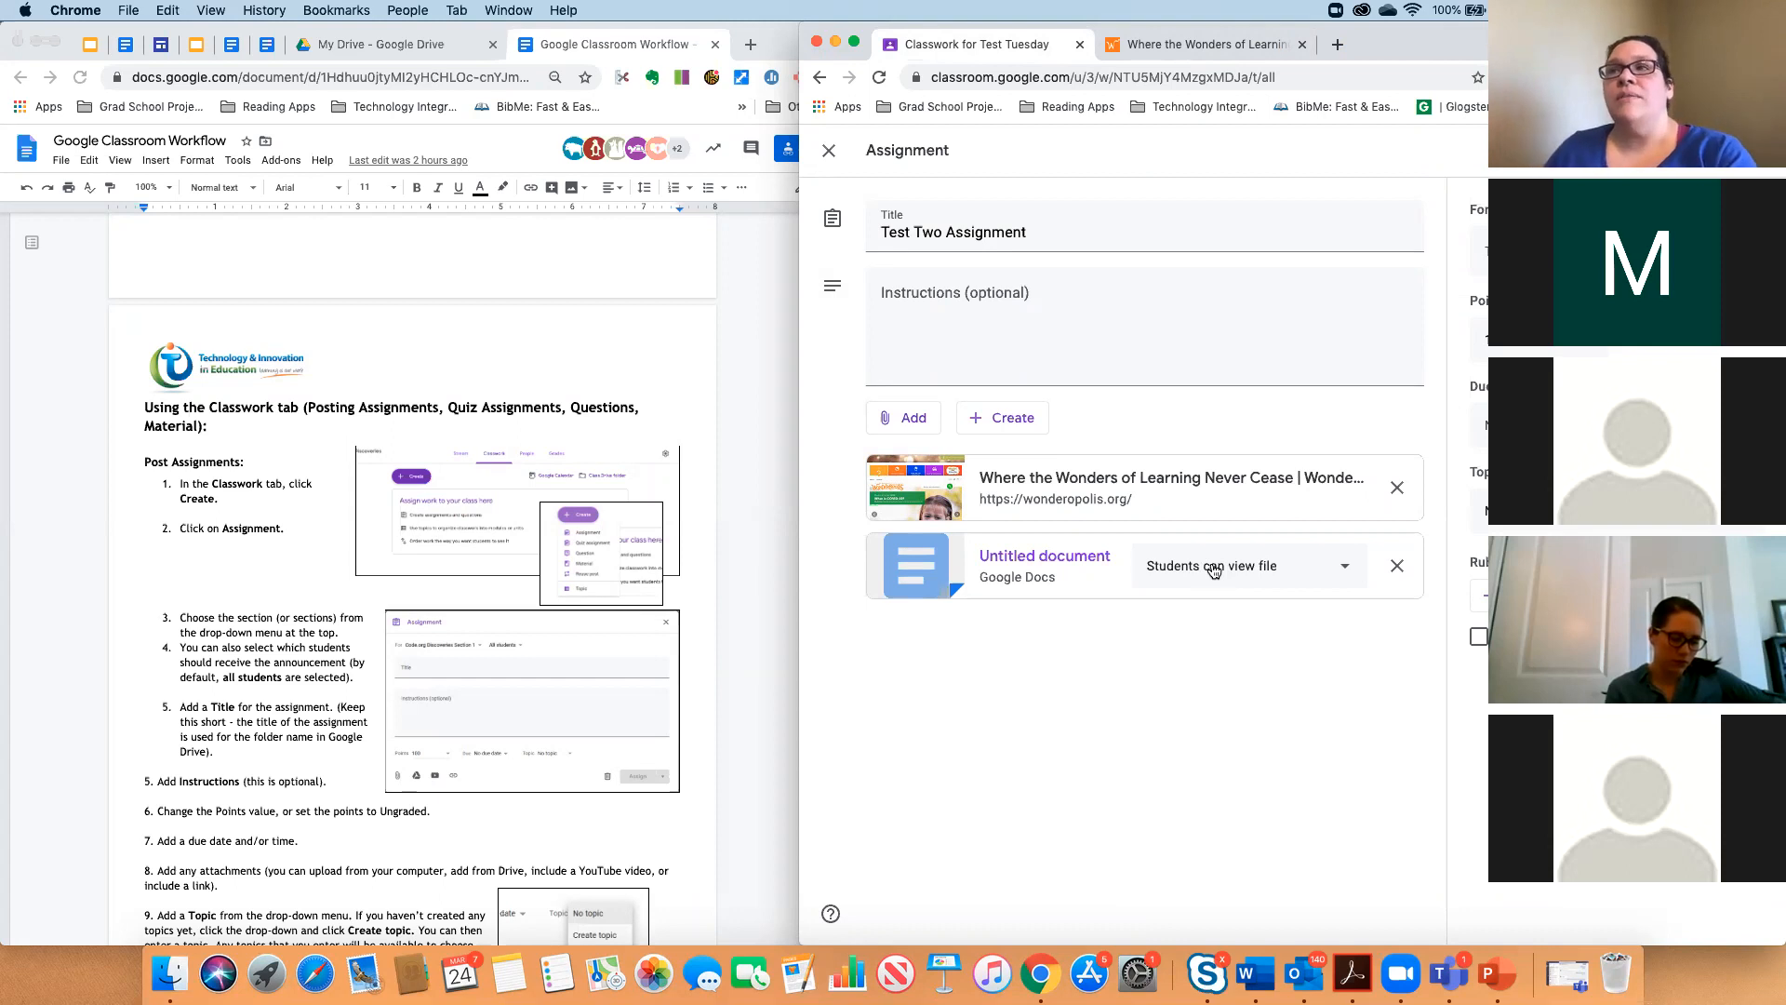
left_click(1214, 570)
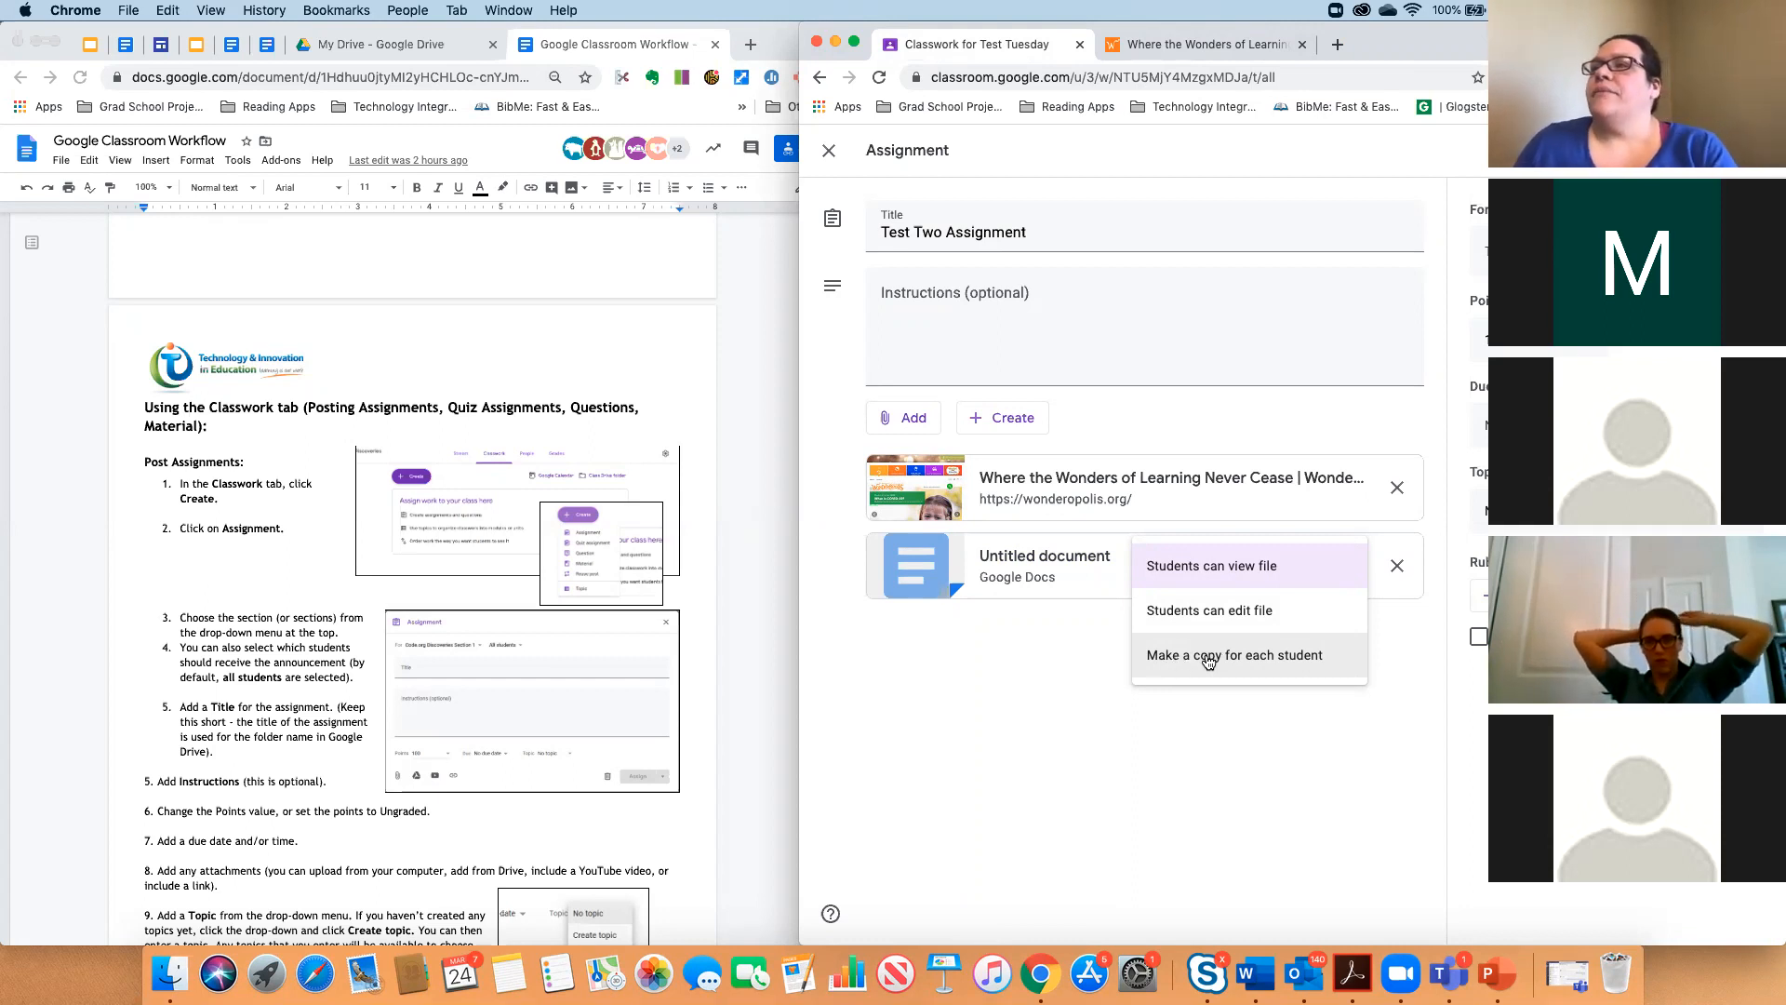
left_click(1207, 655)
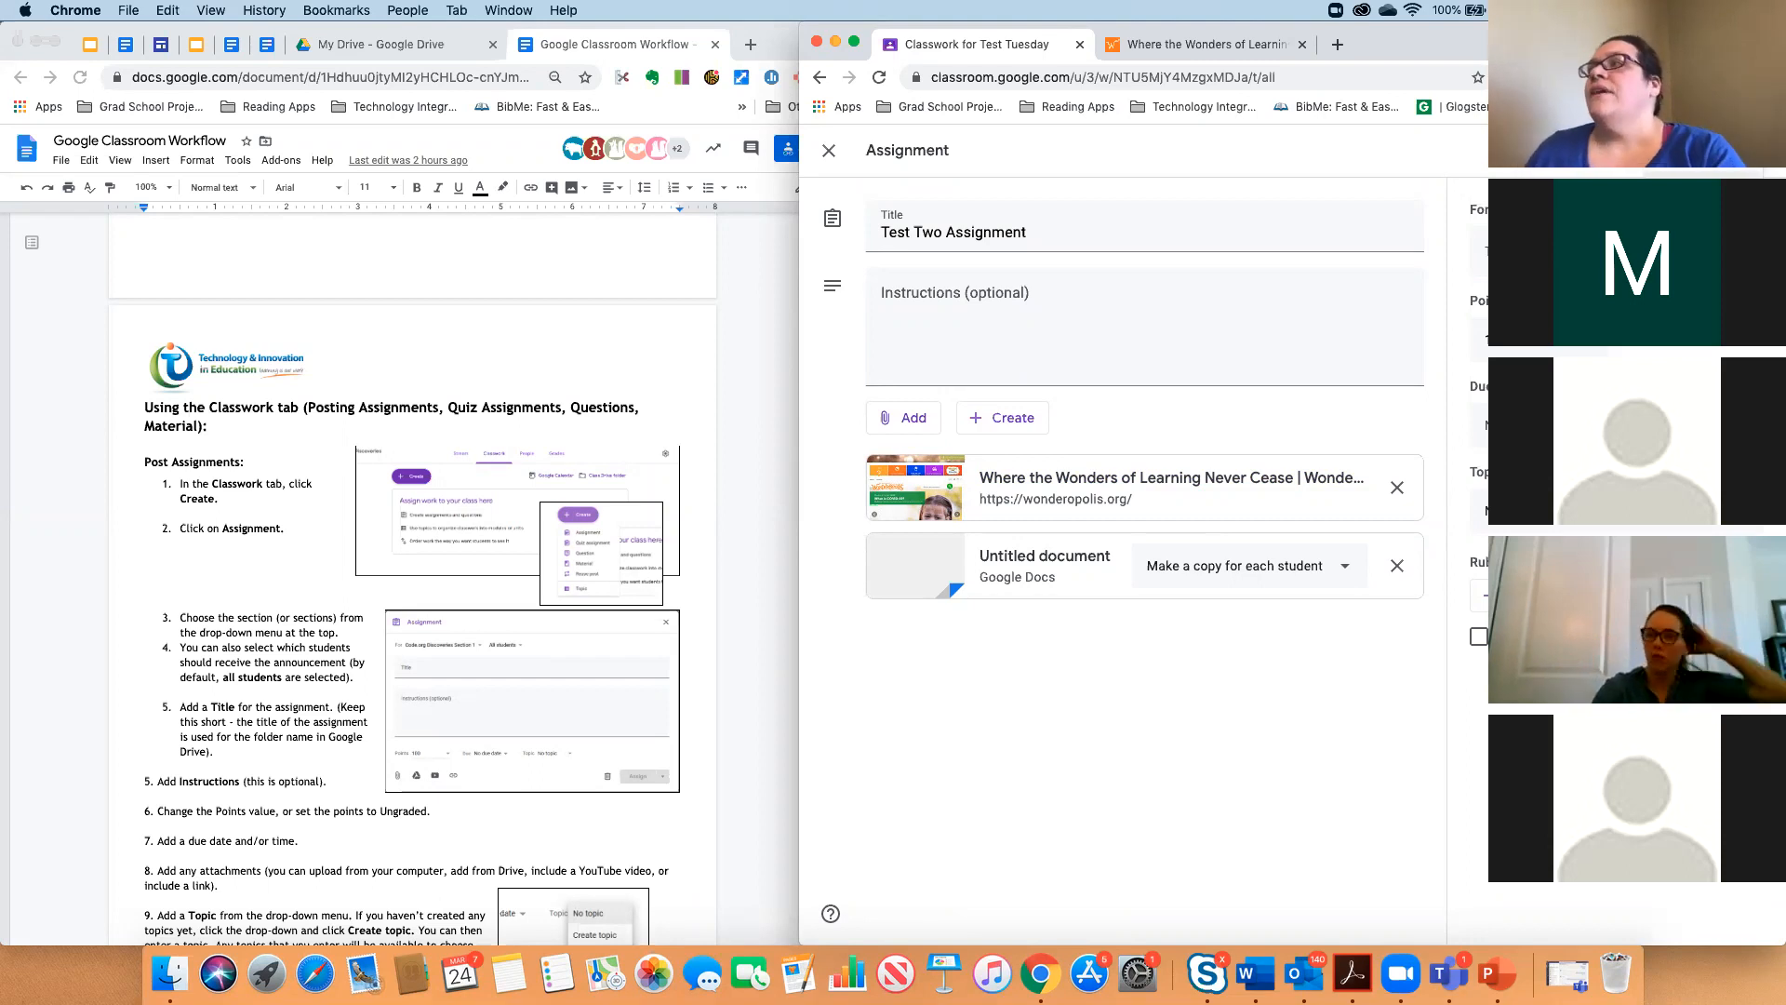
Schedule Test Two Assignment for Mar 25, 2020 at 8:00 AM and reopen it for editing.
left_click(1700, 192)
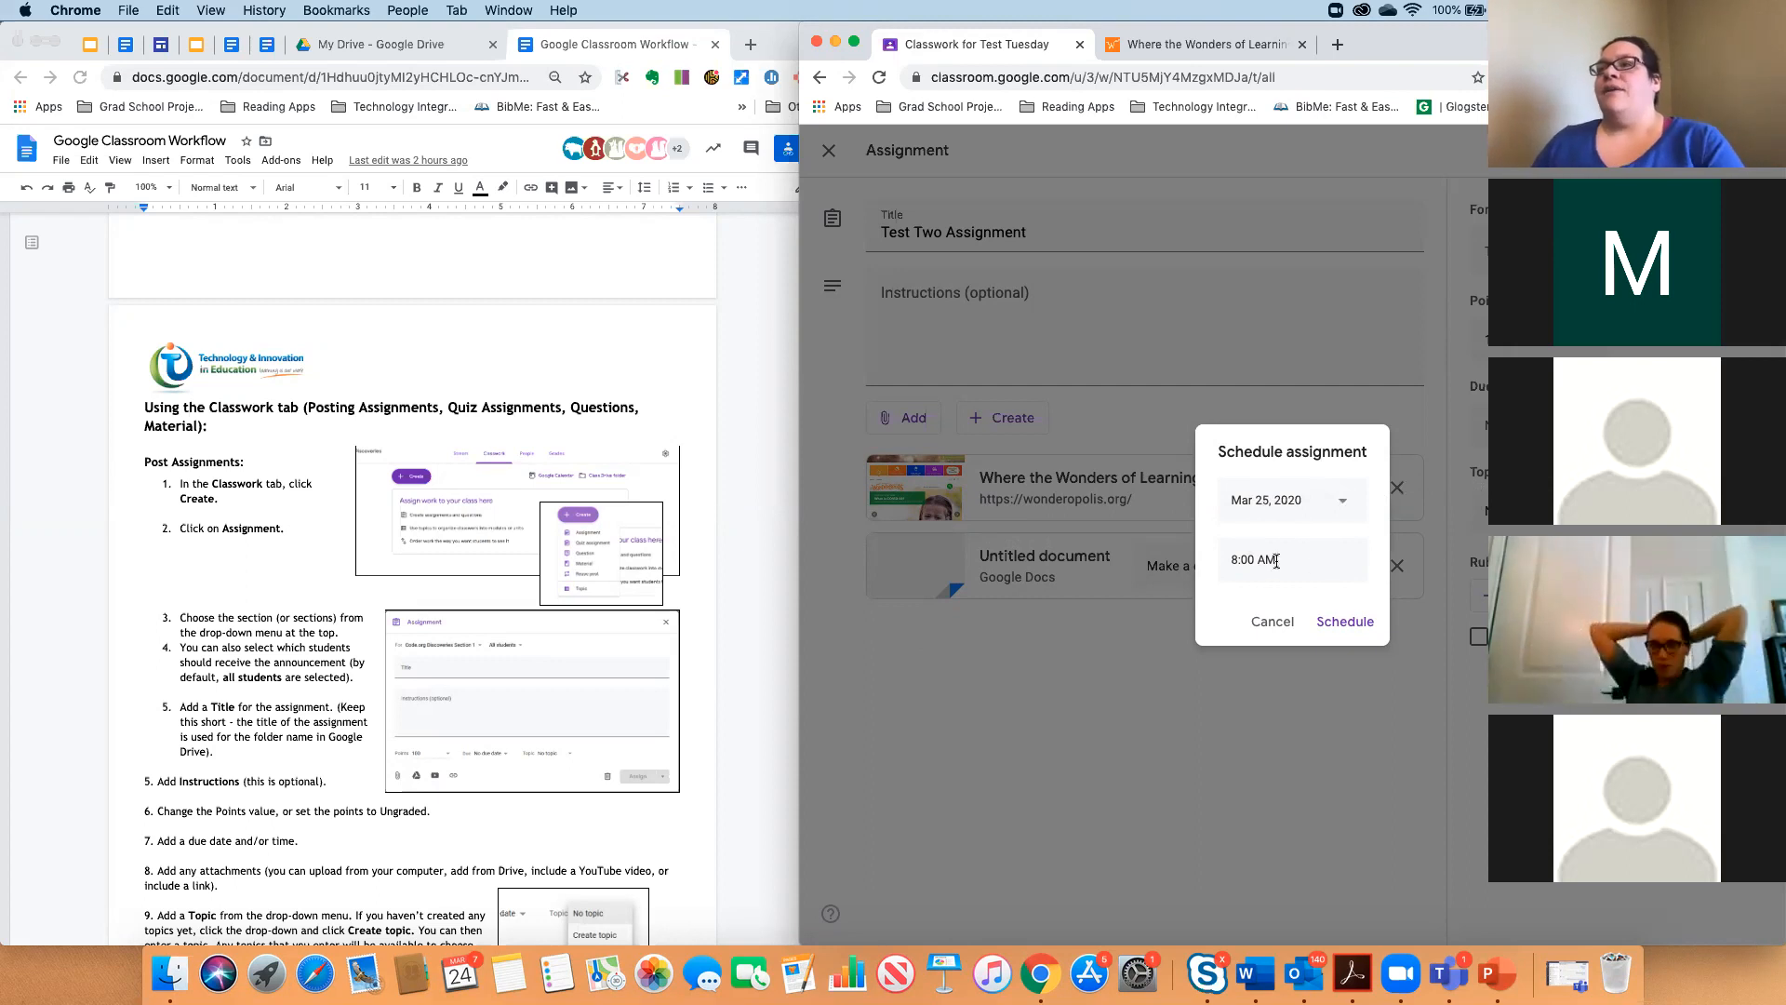
left_click(1343, 623)
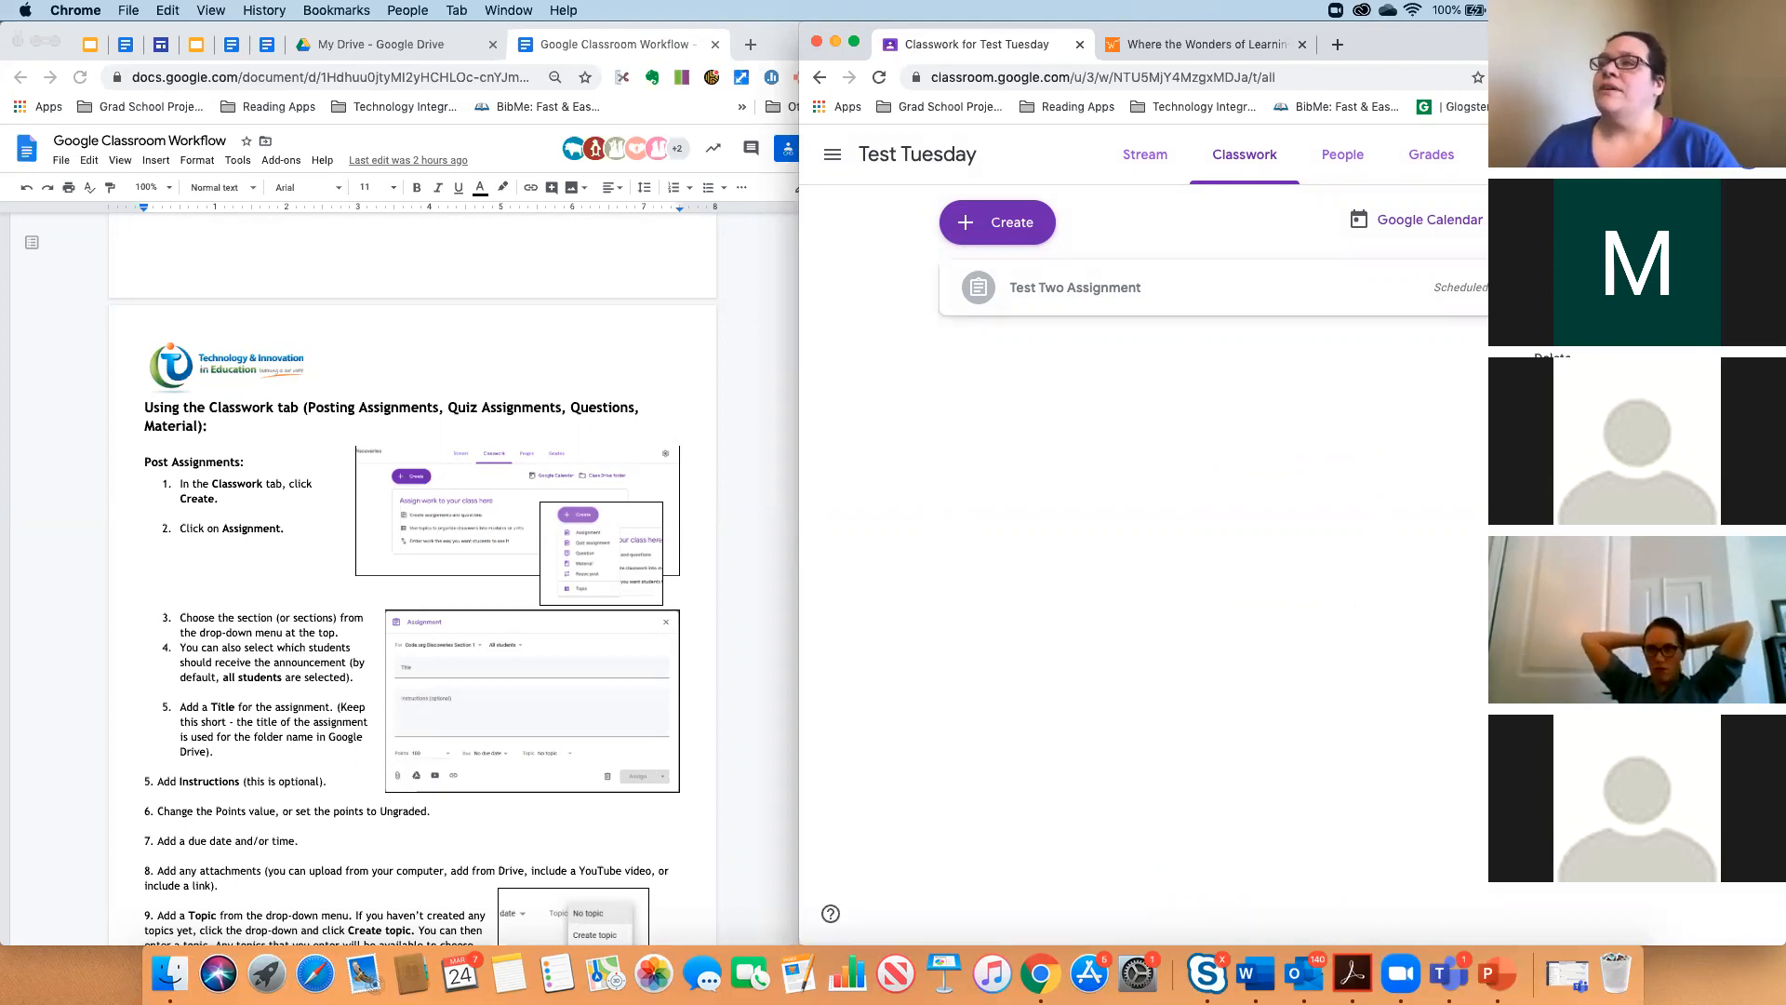
left_click(1546, 315)
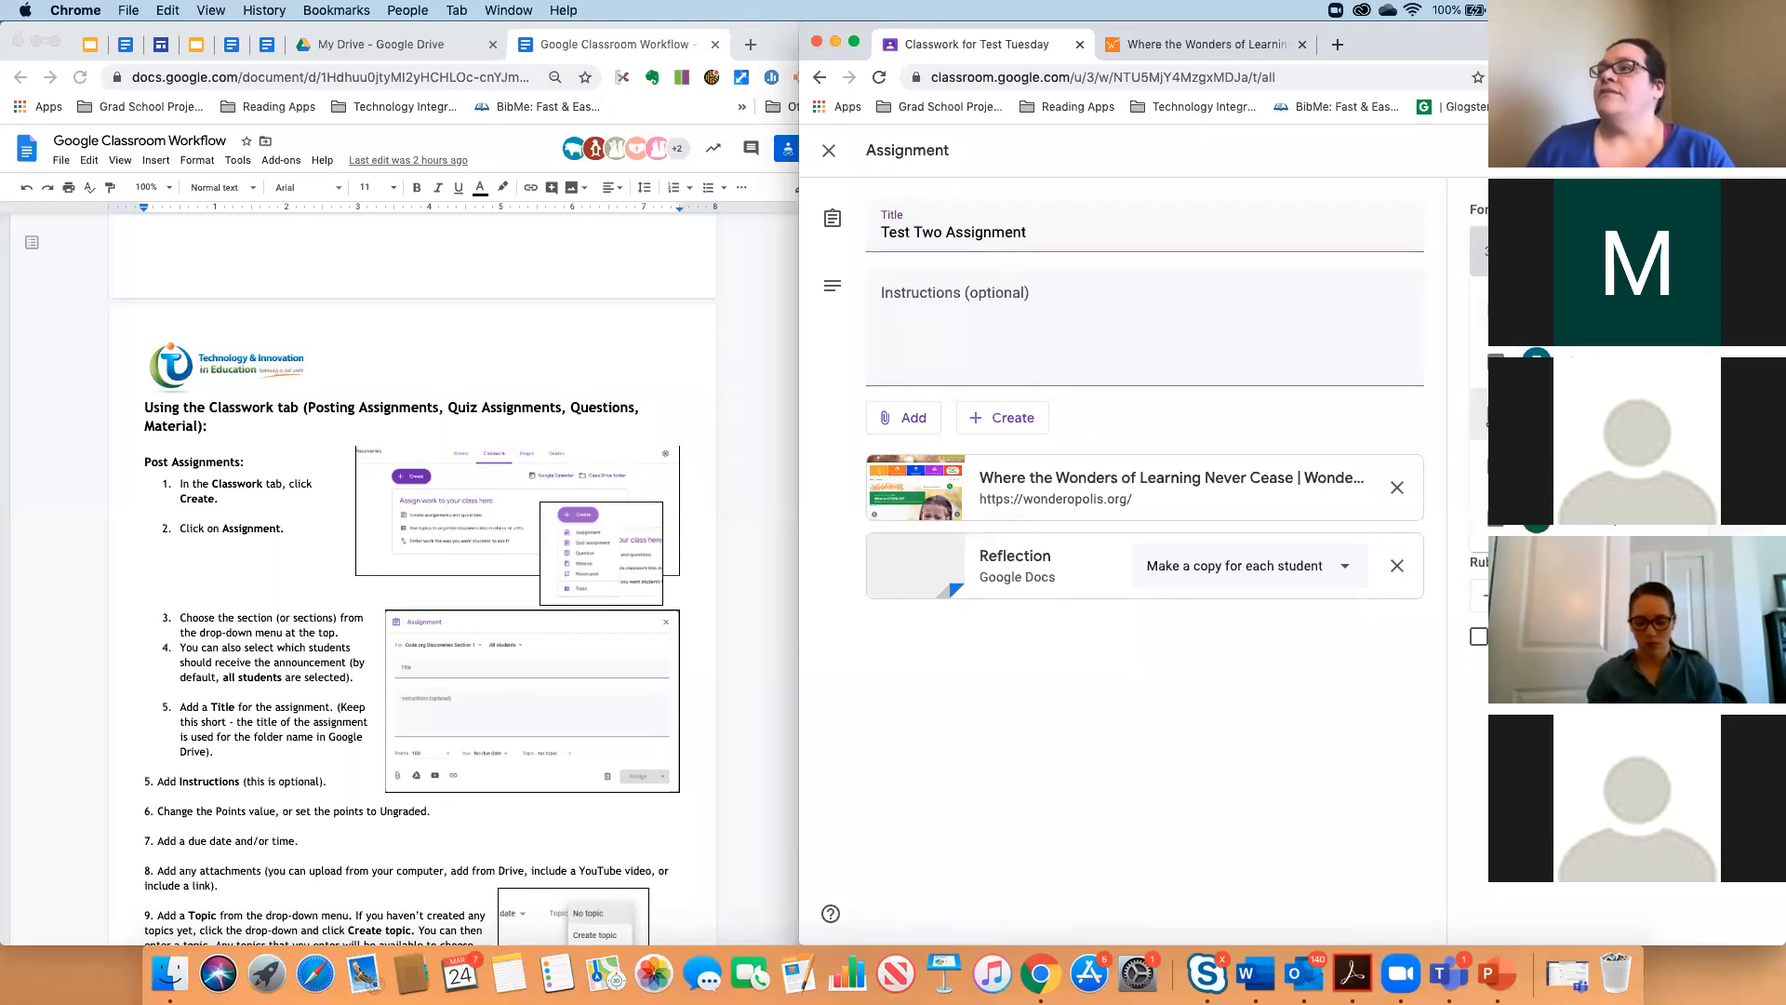
Examine the assignment's class, points, due date and rubric options.
key("Escape")
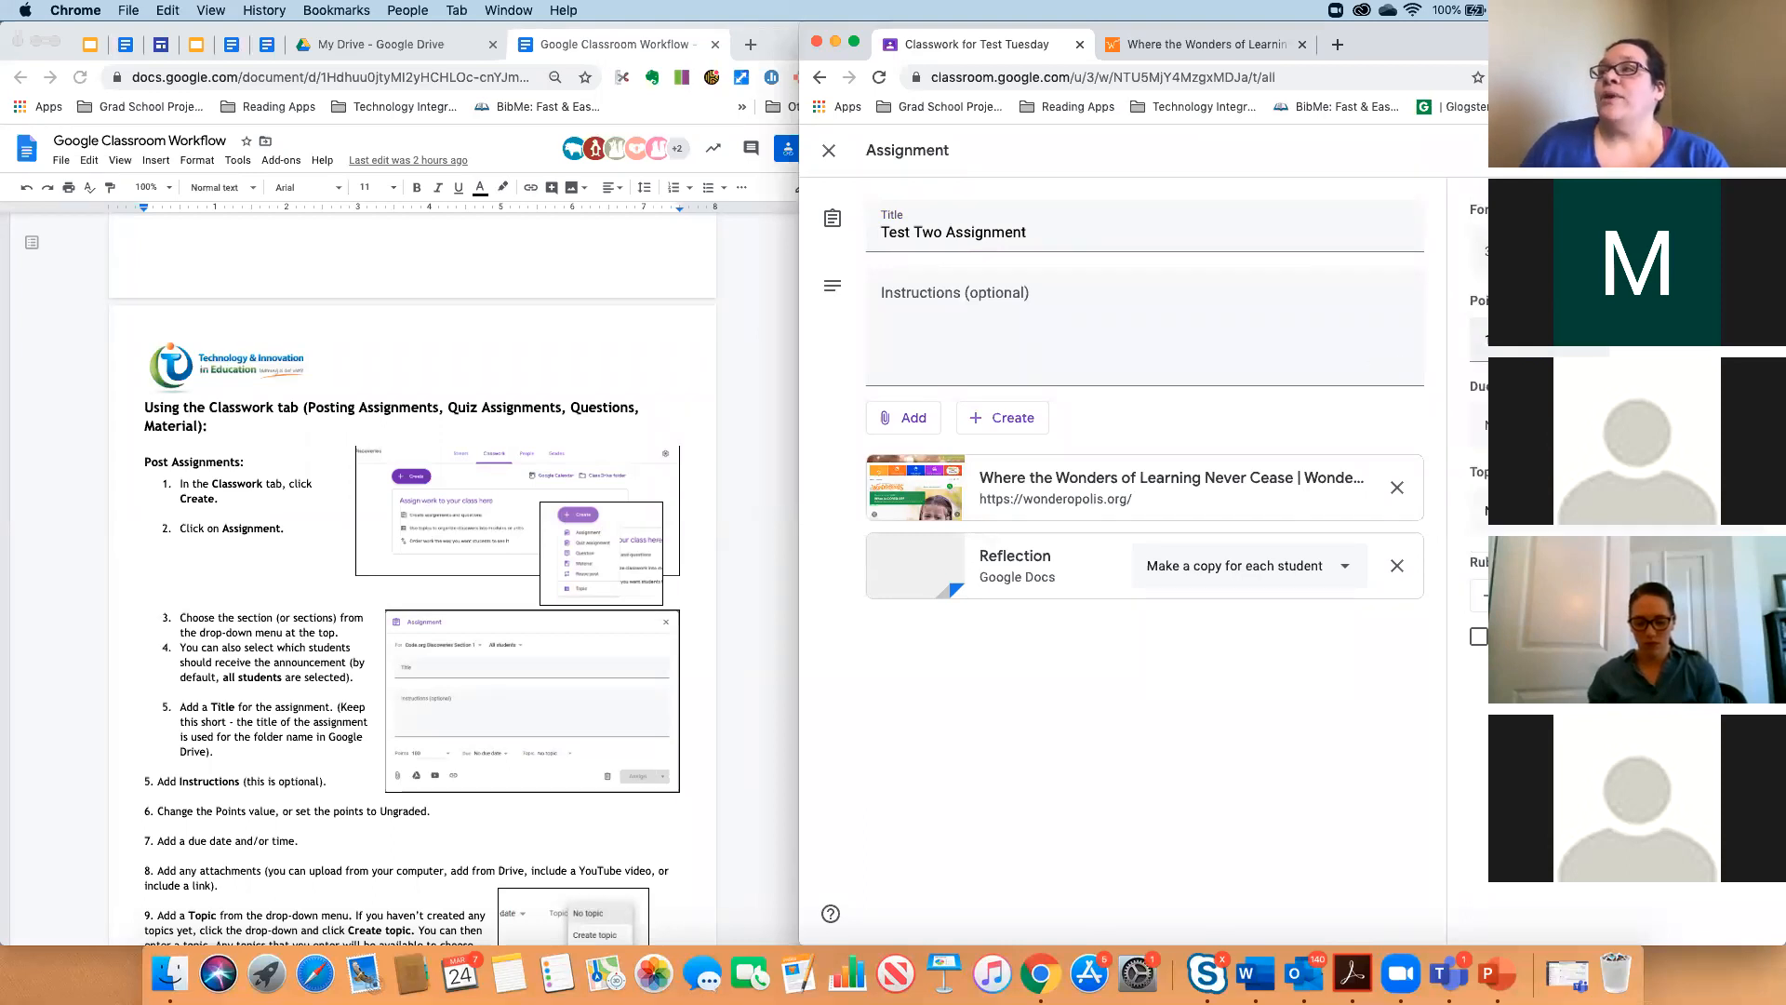
left_click(1587, 340)
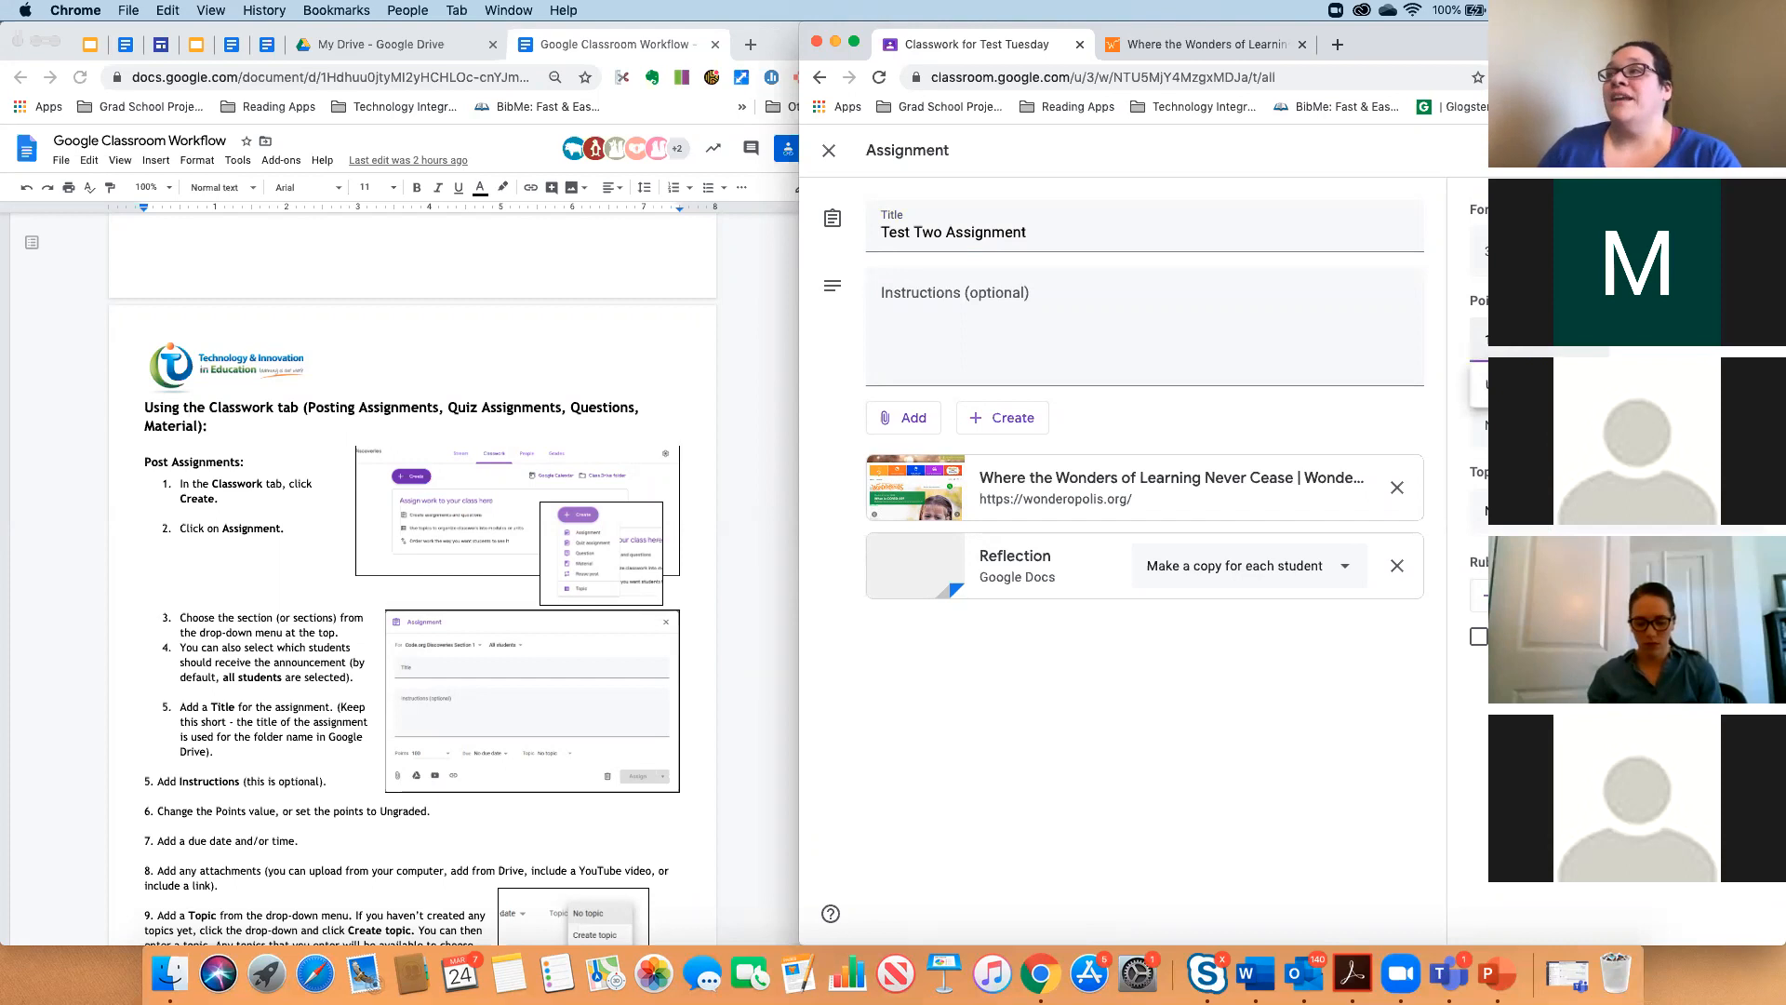
left_click(1587, 339)
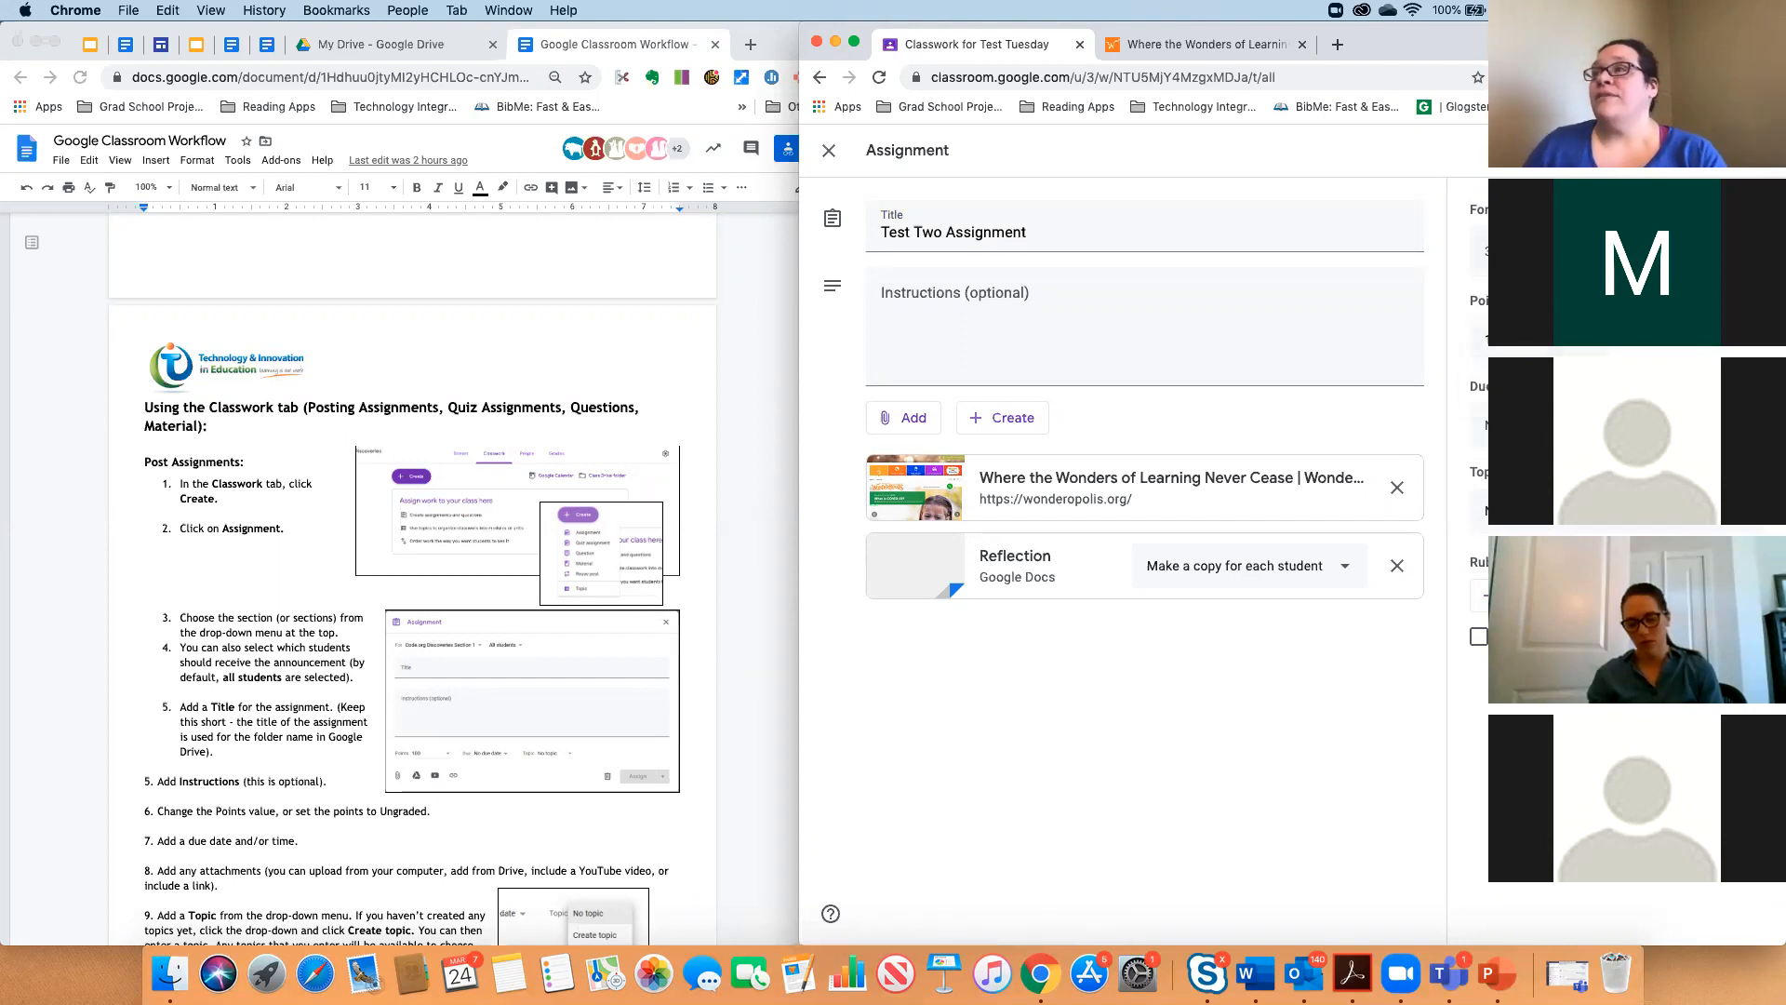
left_click(1587, 425)
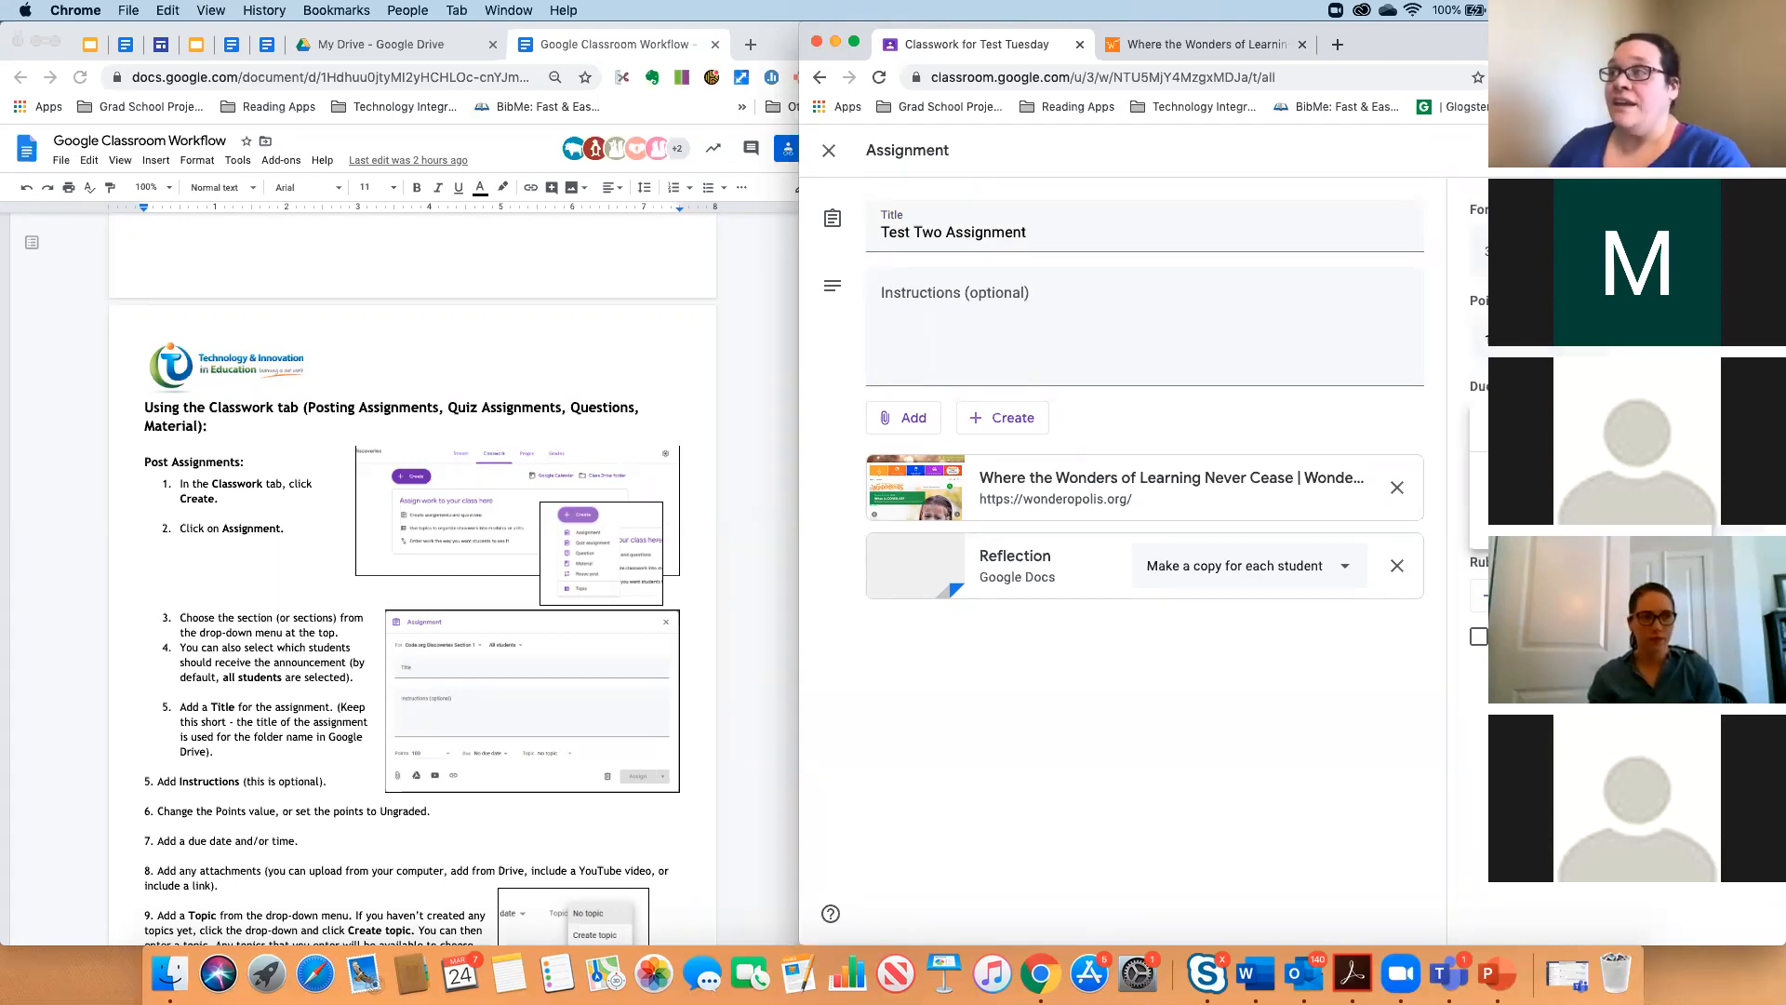
left_click(1586, 425)
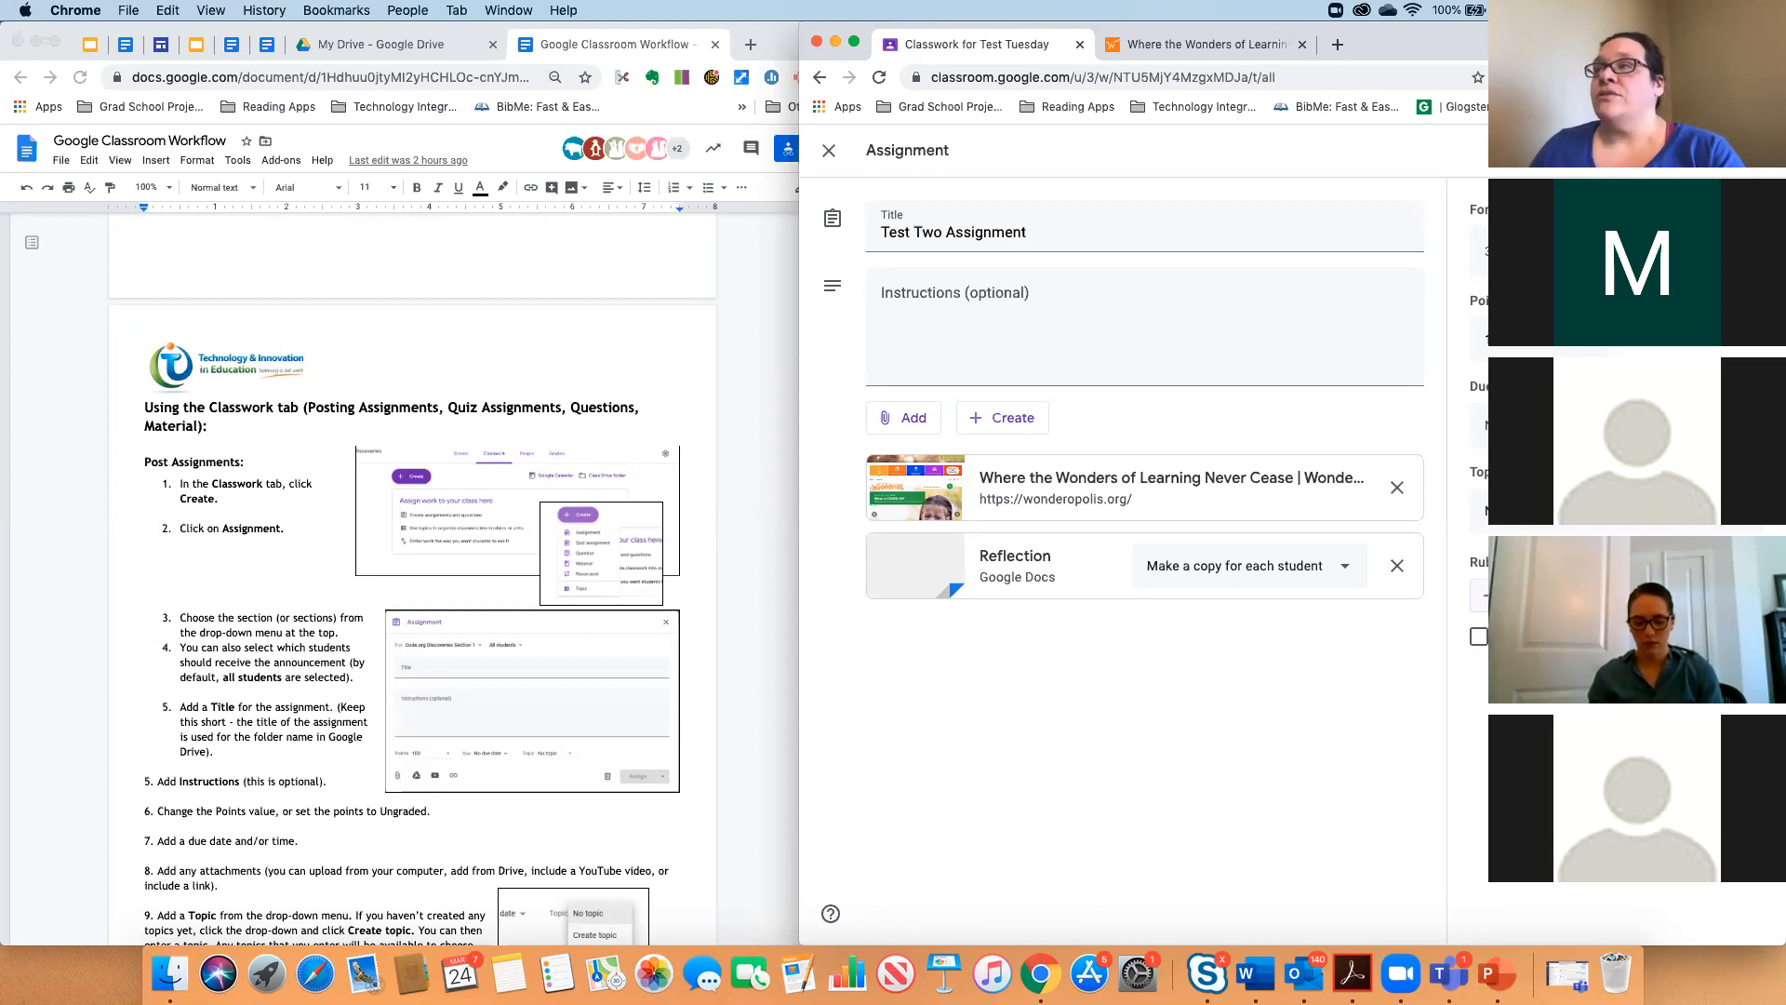
left_click(1509, 595)
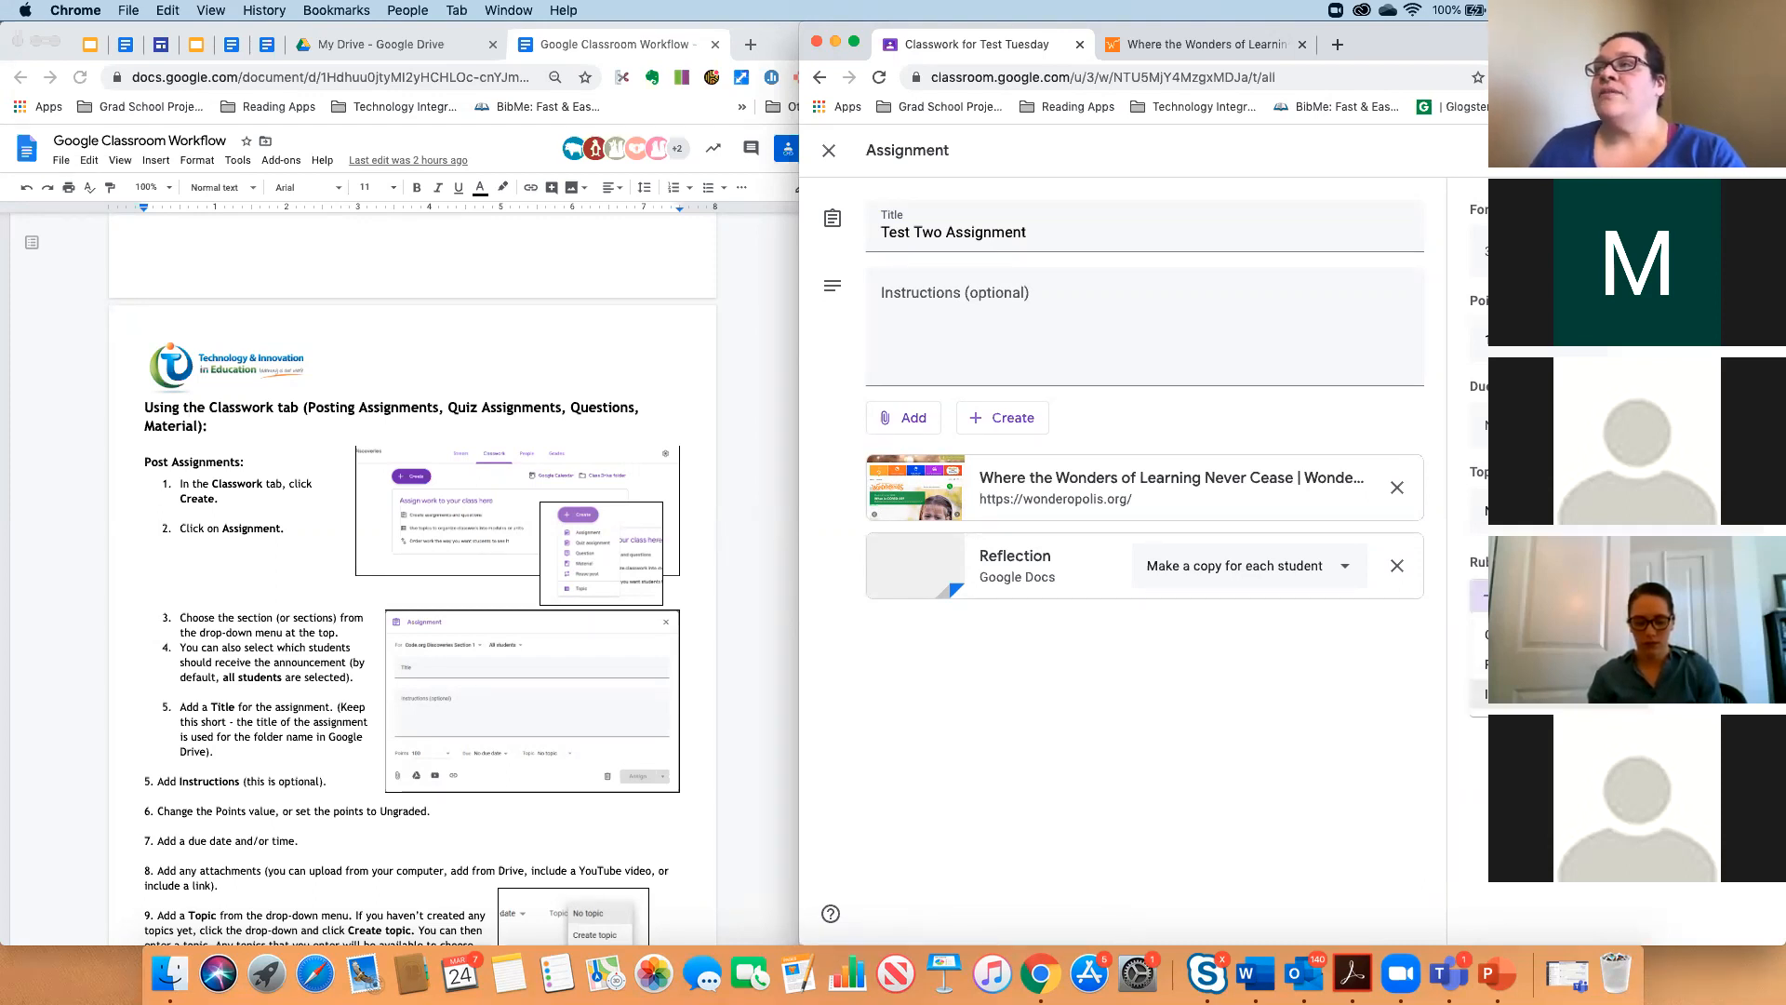
key("Escape")
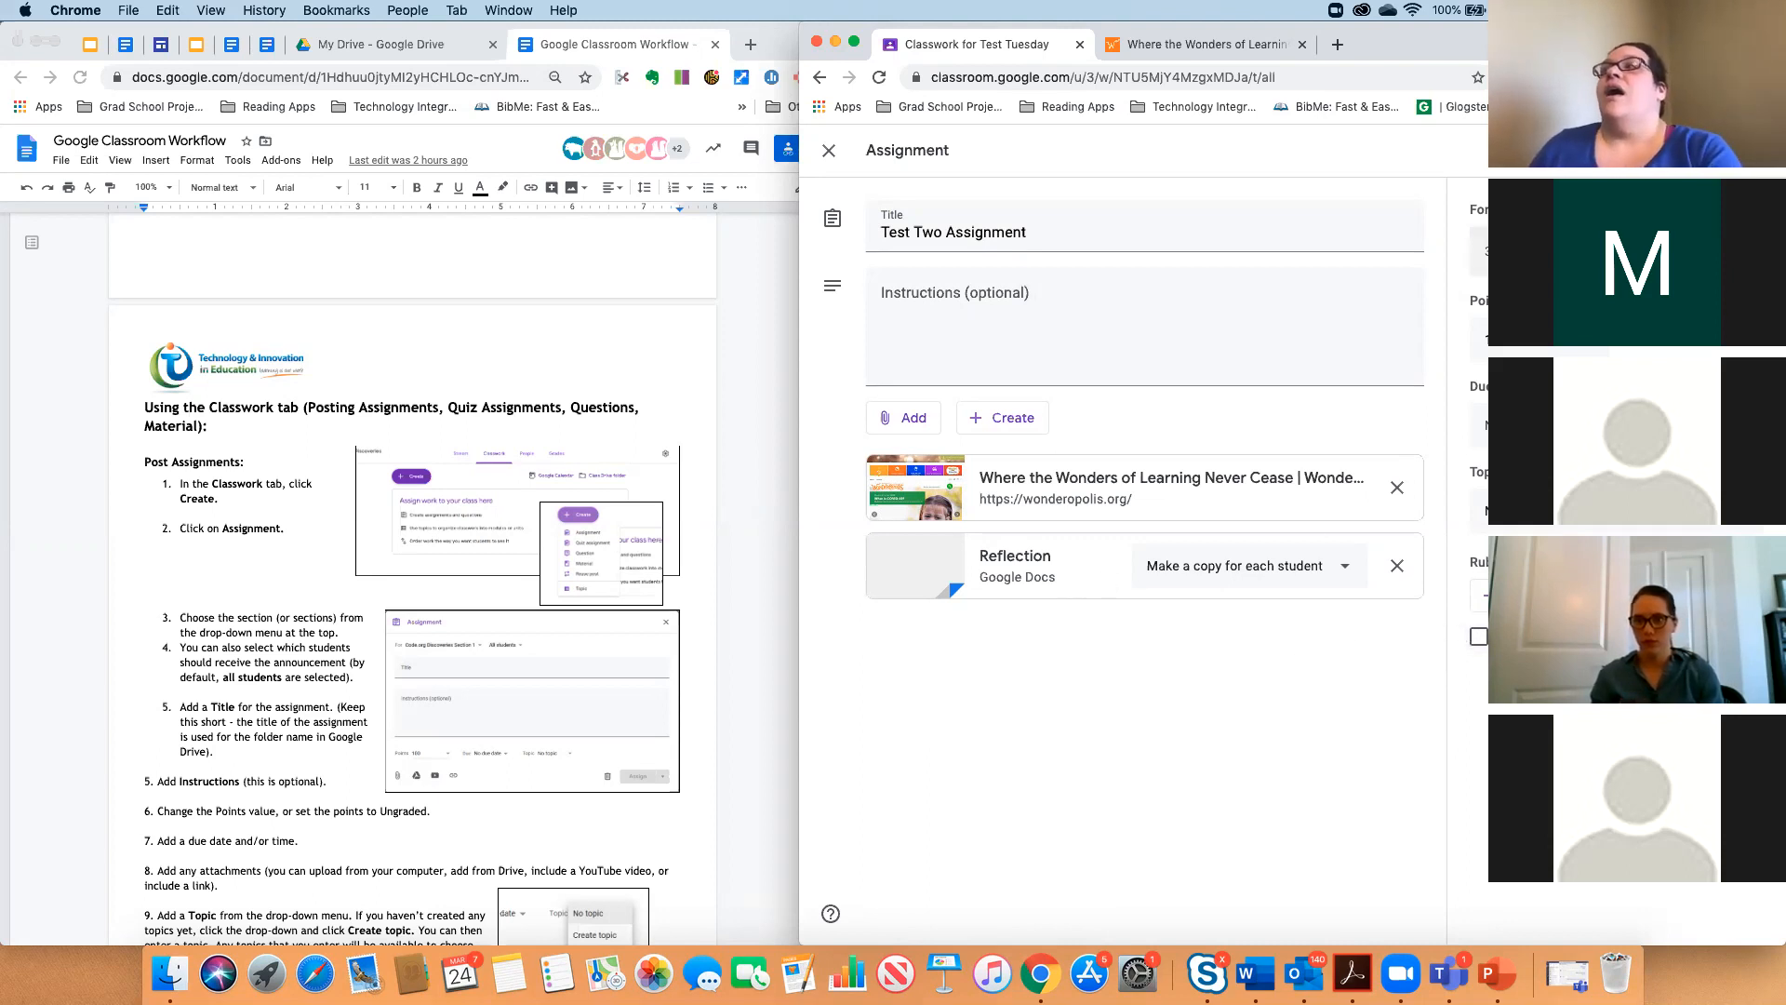
Assign Test Two Assignment to the class immediately and confirm it.
left_click(1526, 251)
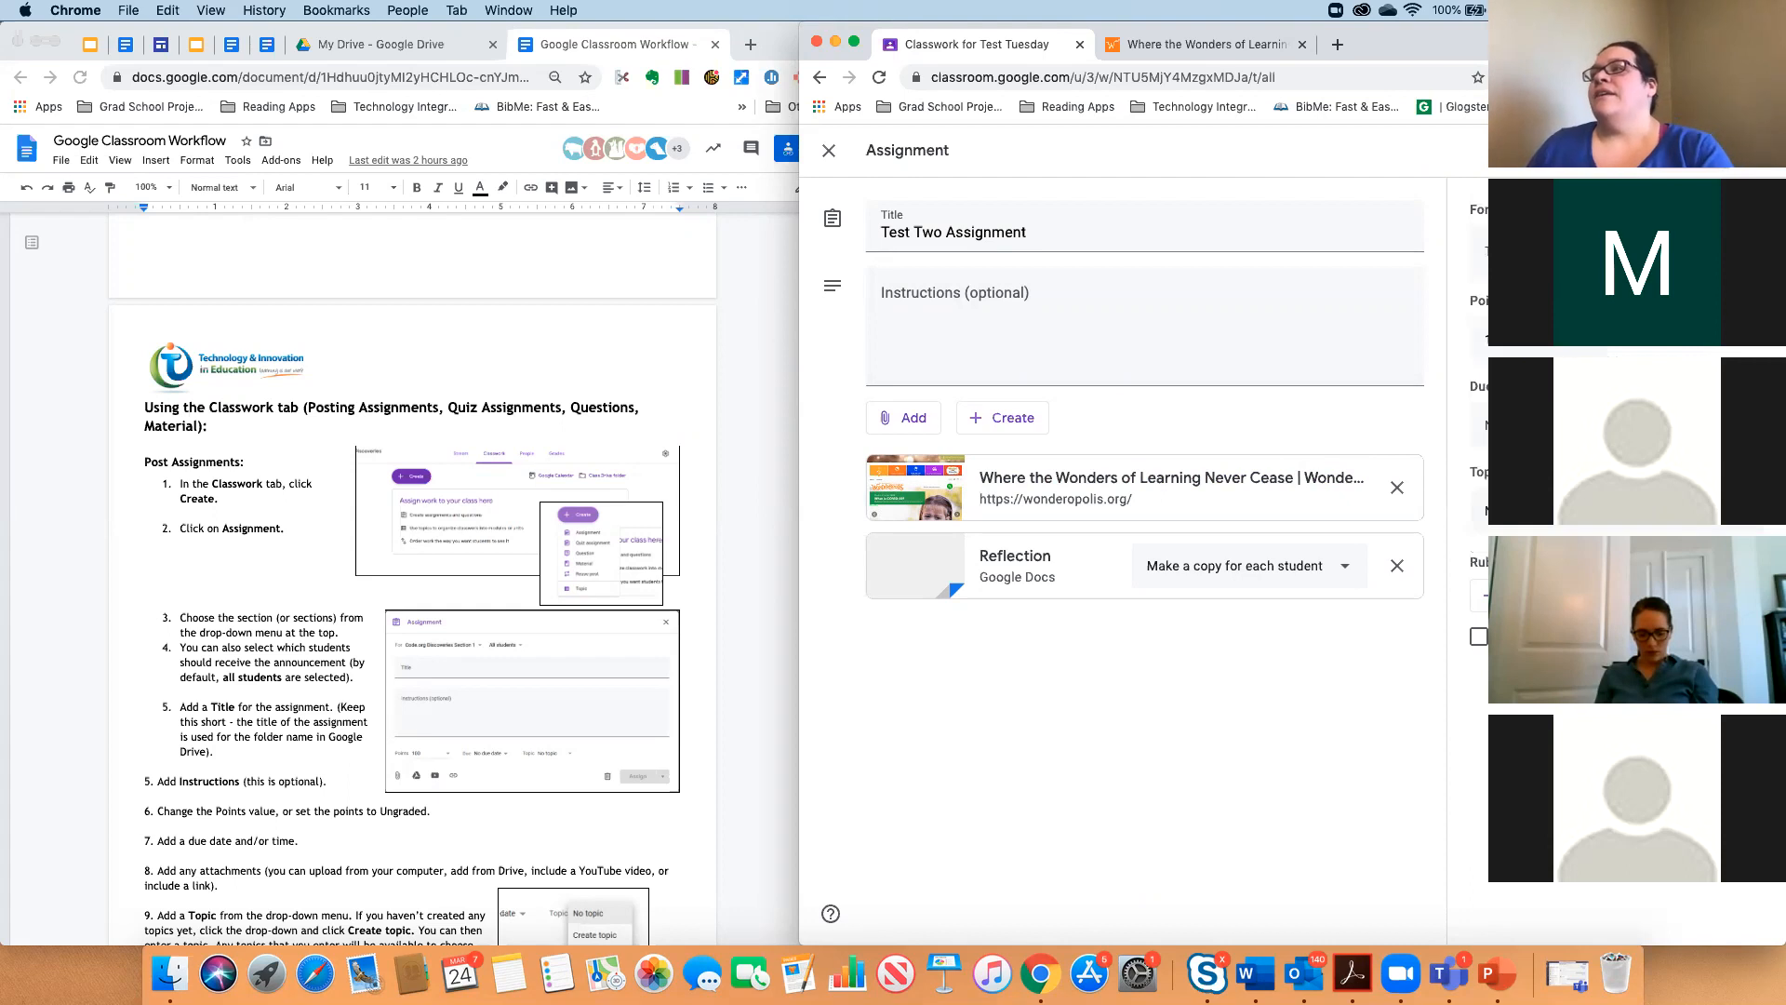
left_click(1689, 151)
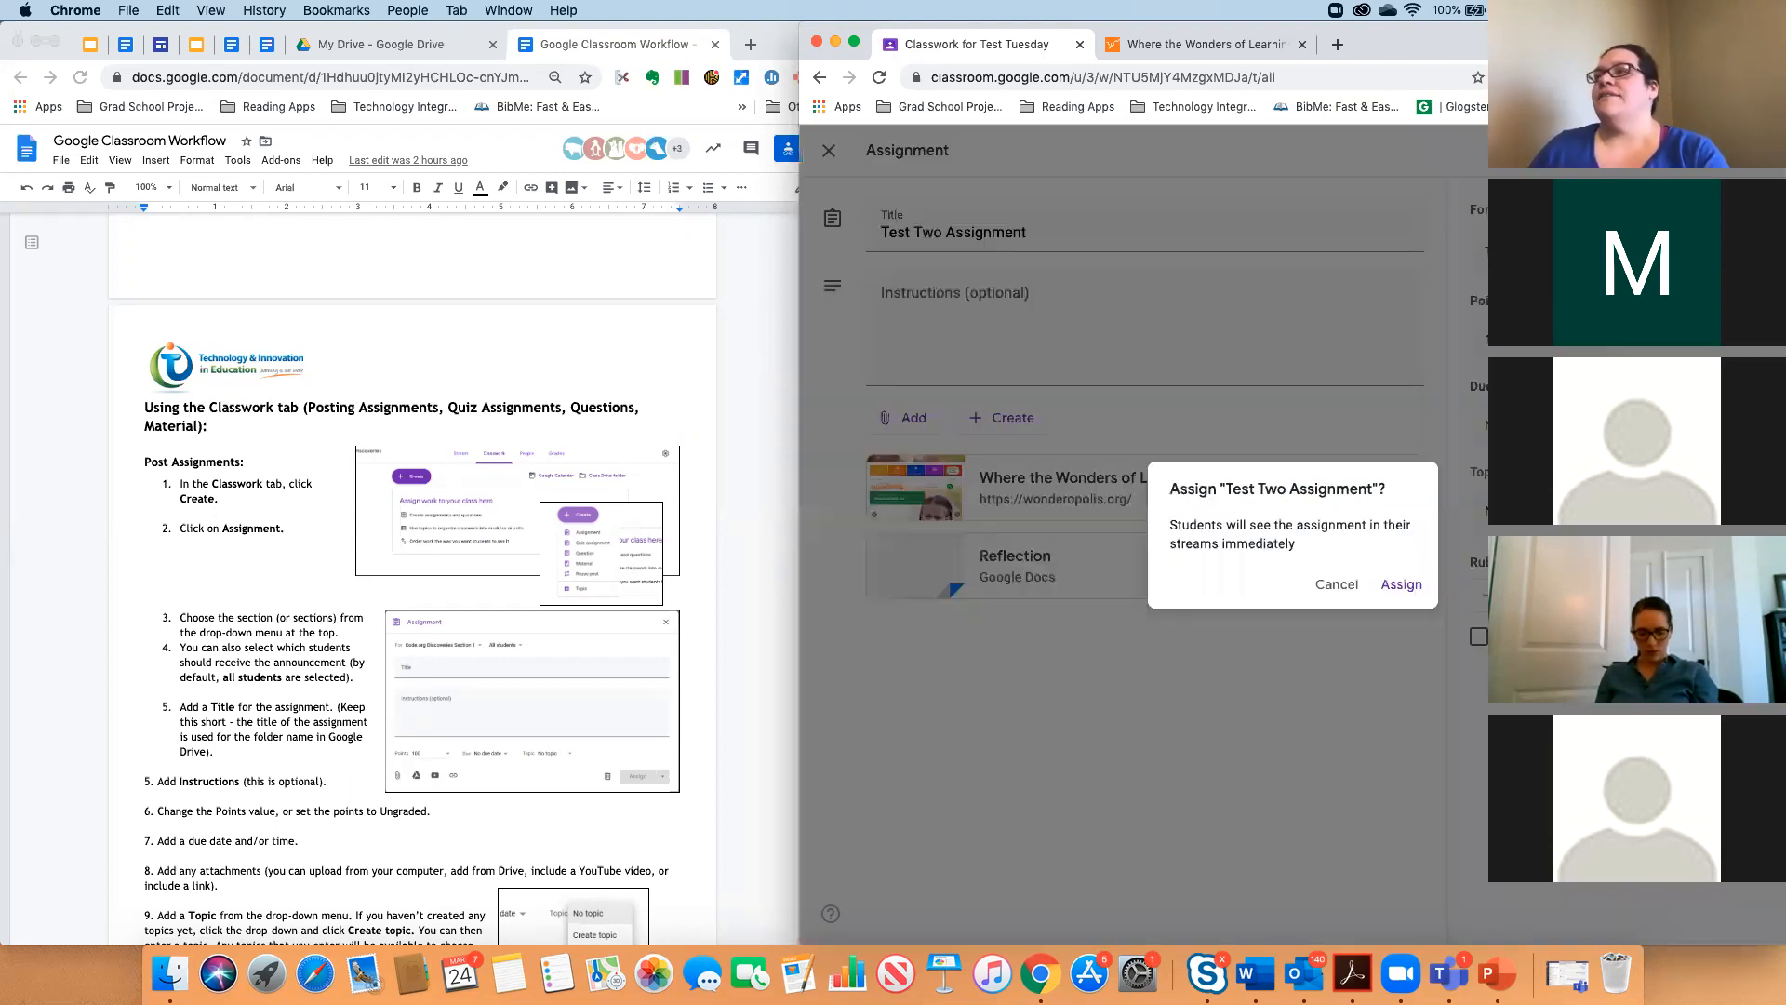
left_click(1401, 585)
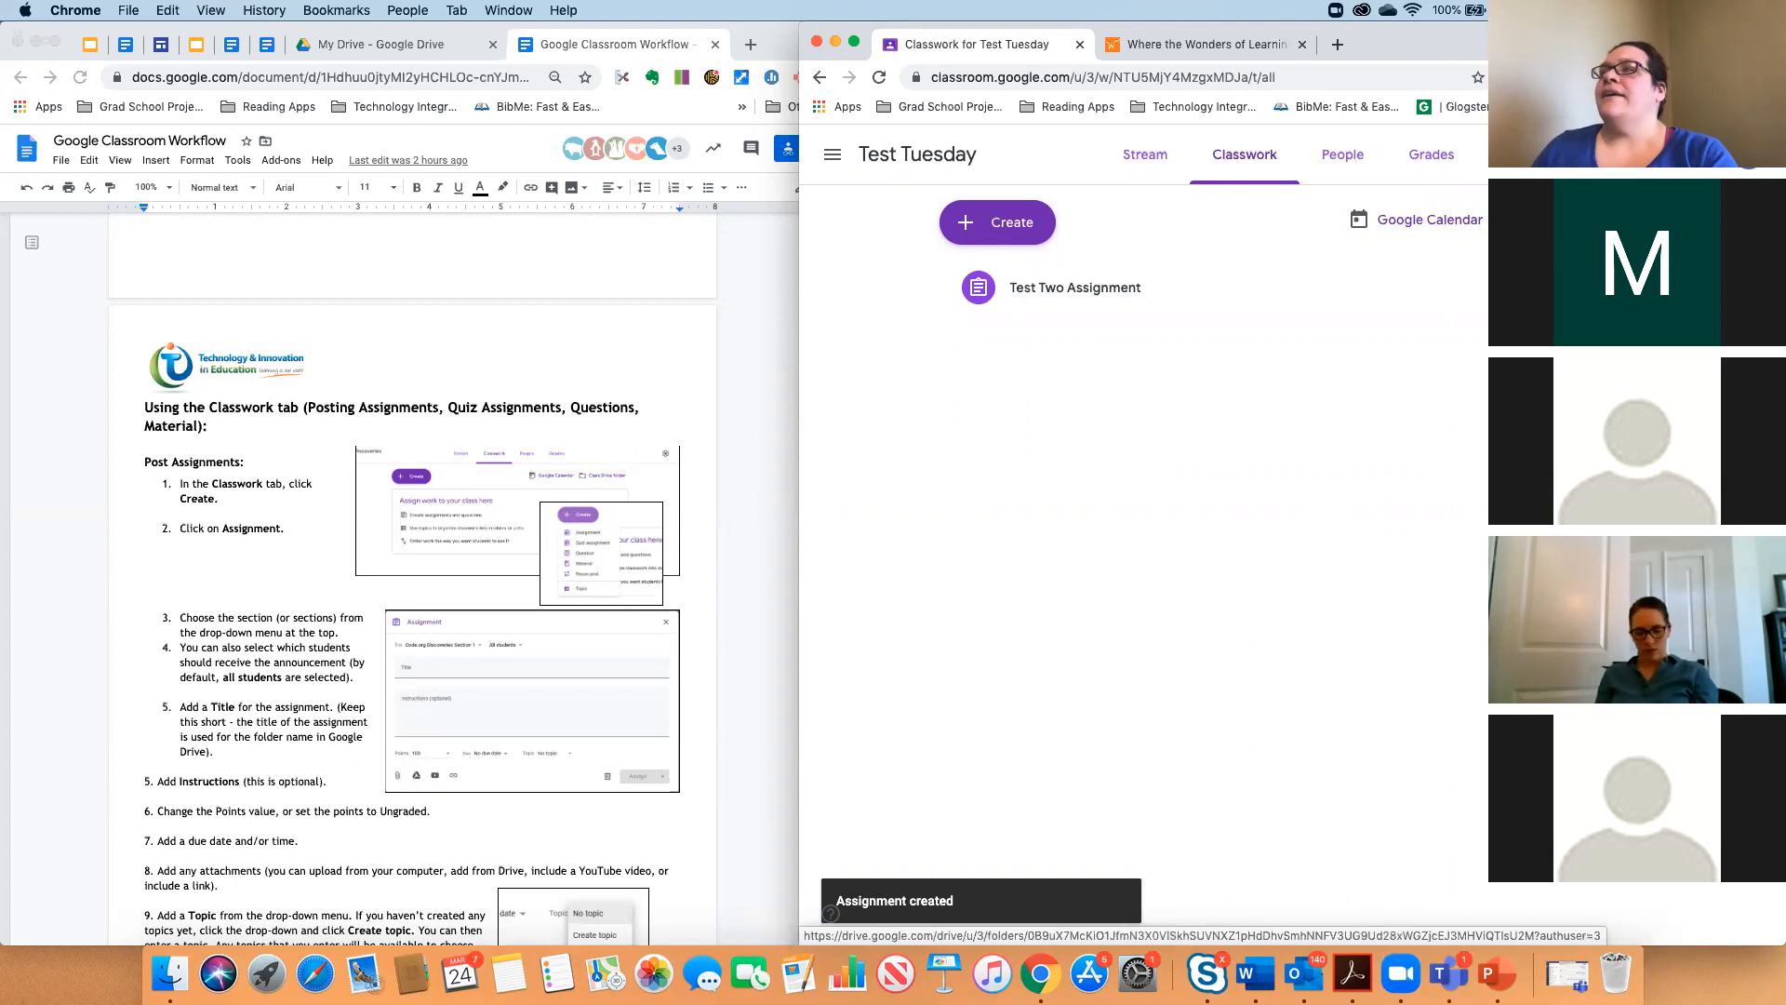
Create a quiz assignment in Test Tuesday and open its attached Blank Quiz form for editing.
left_click(979, 224)
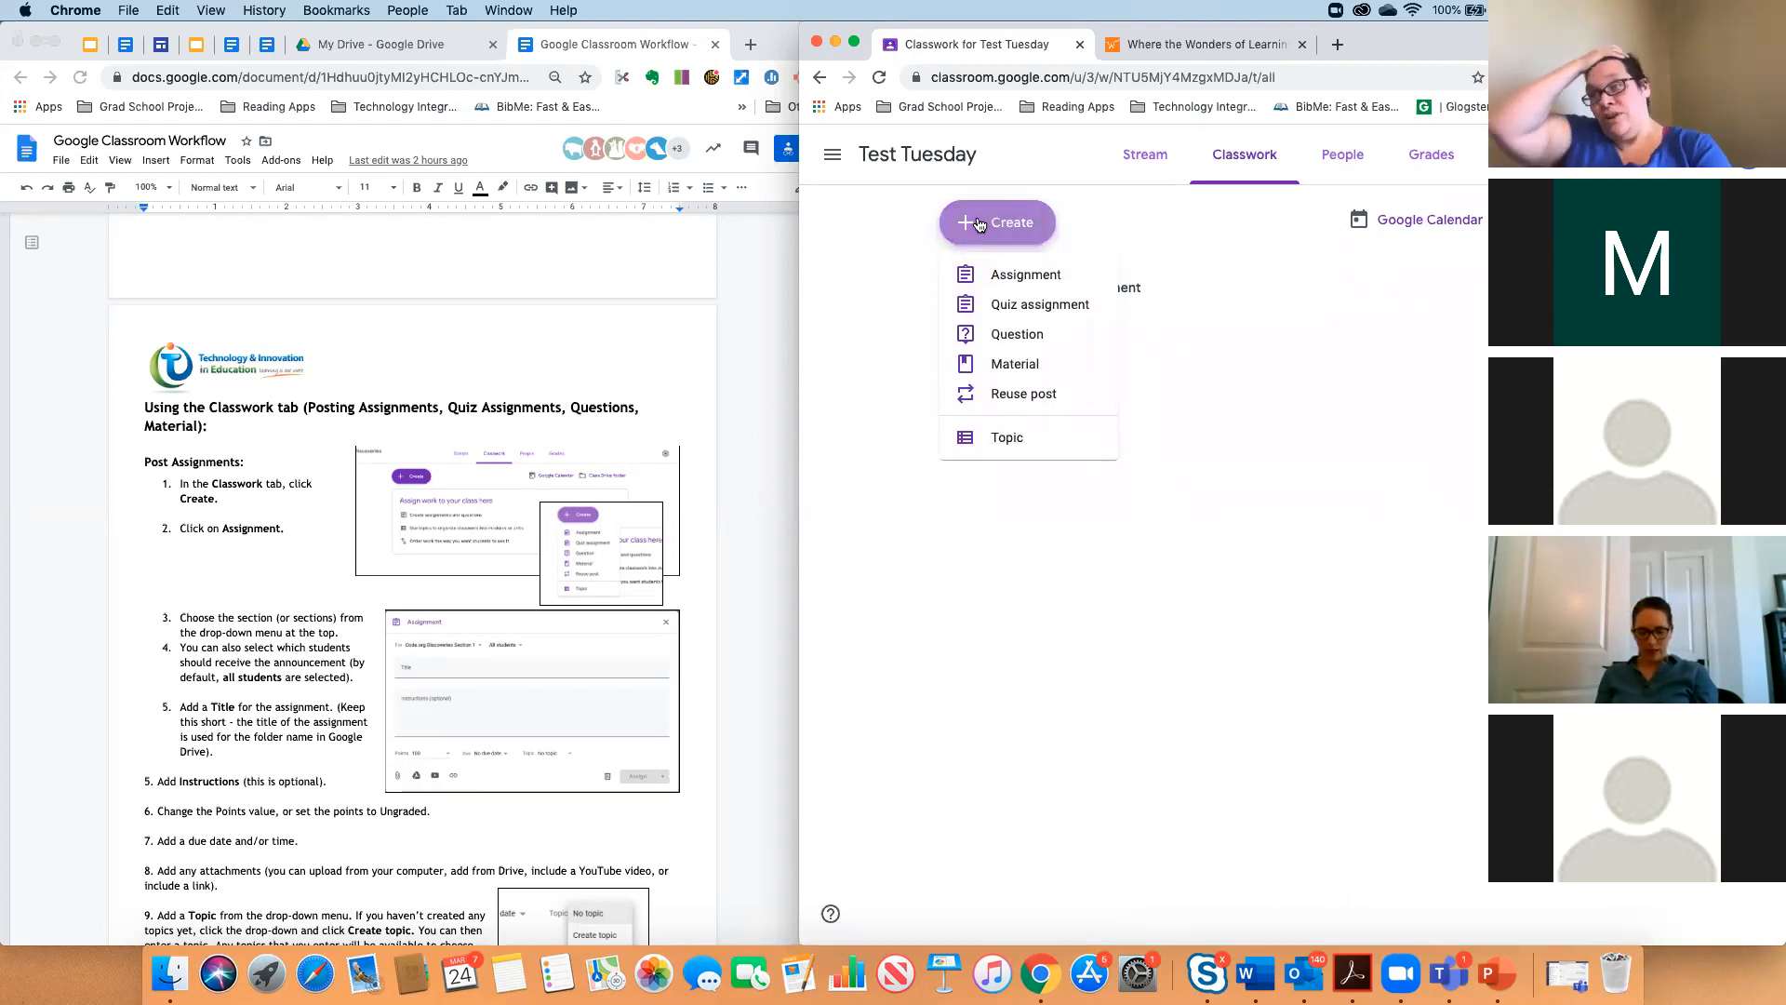
left_click(1019, 309)
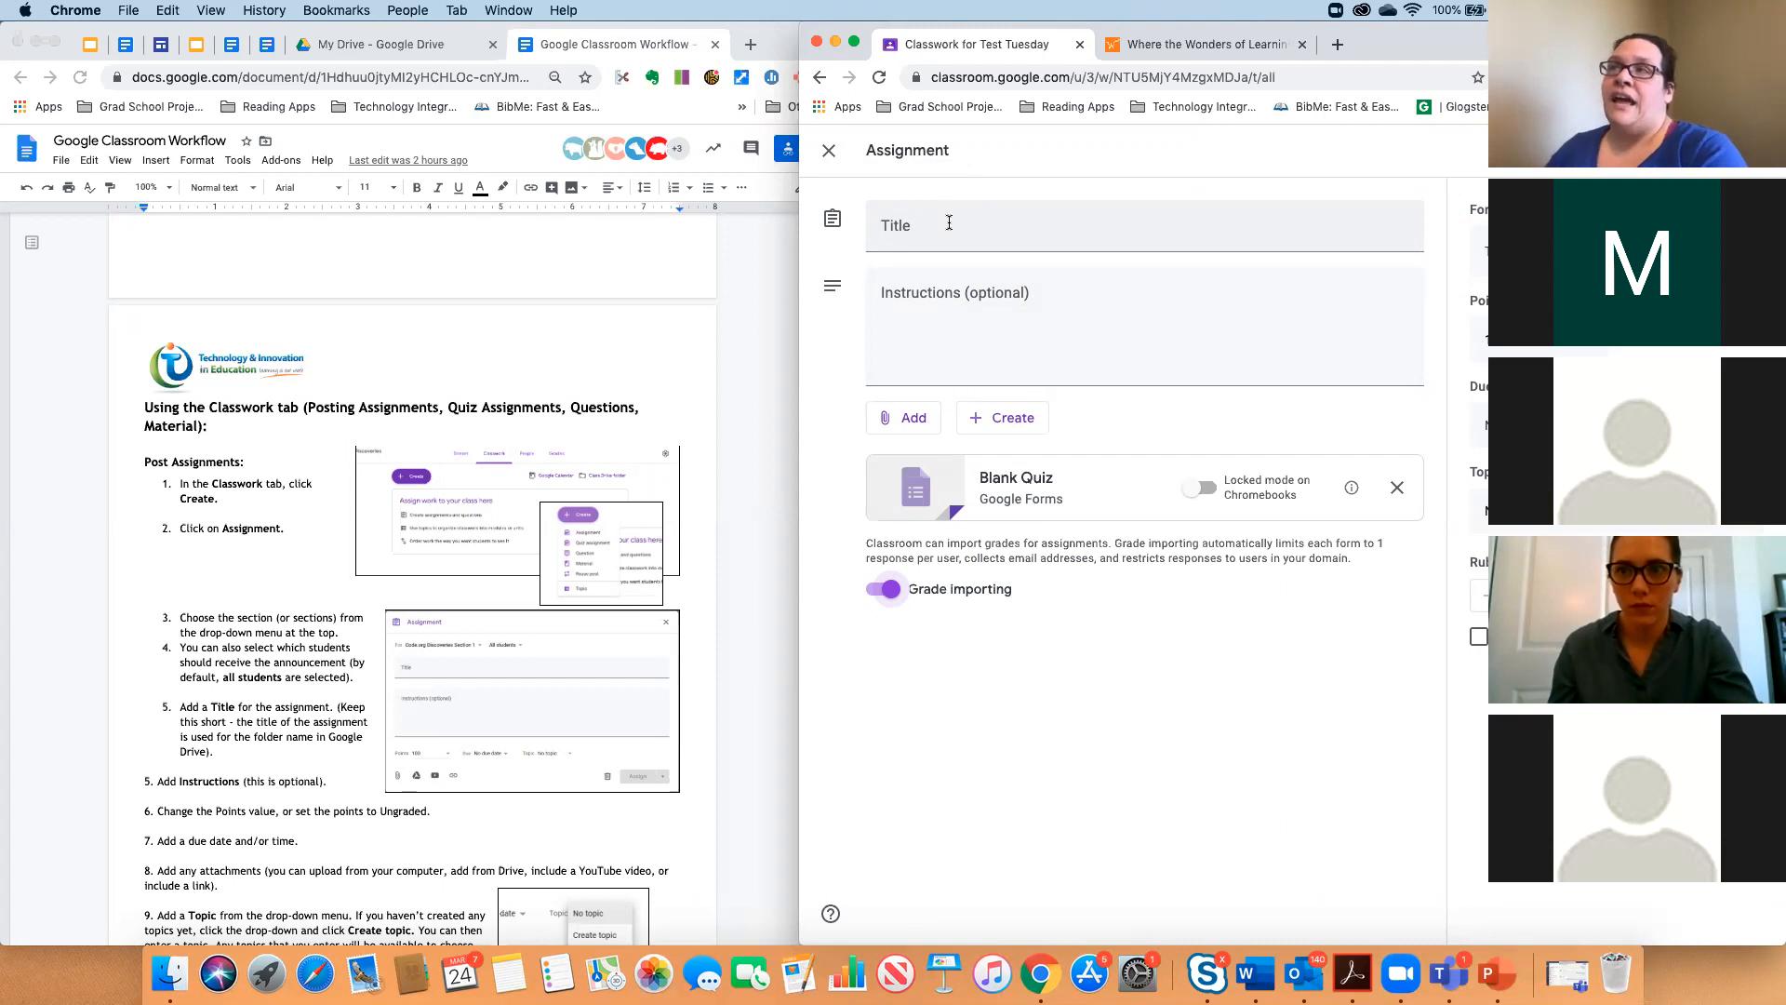
left_click(947, 224)
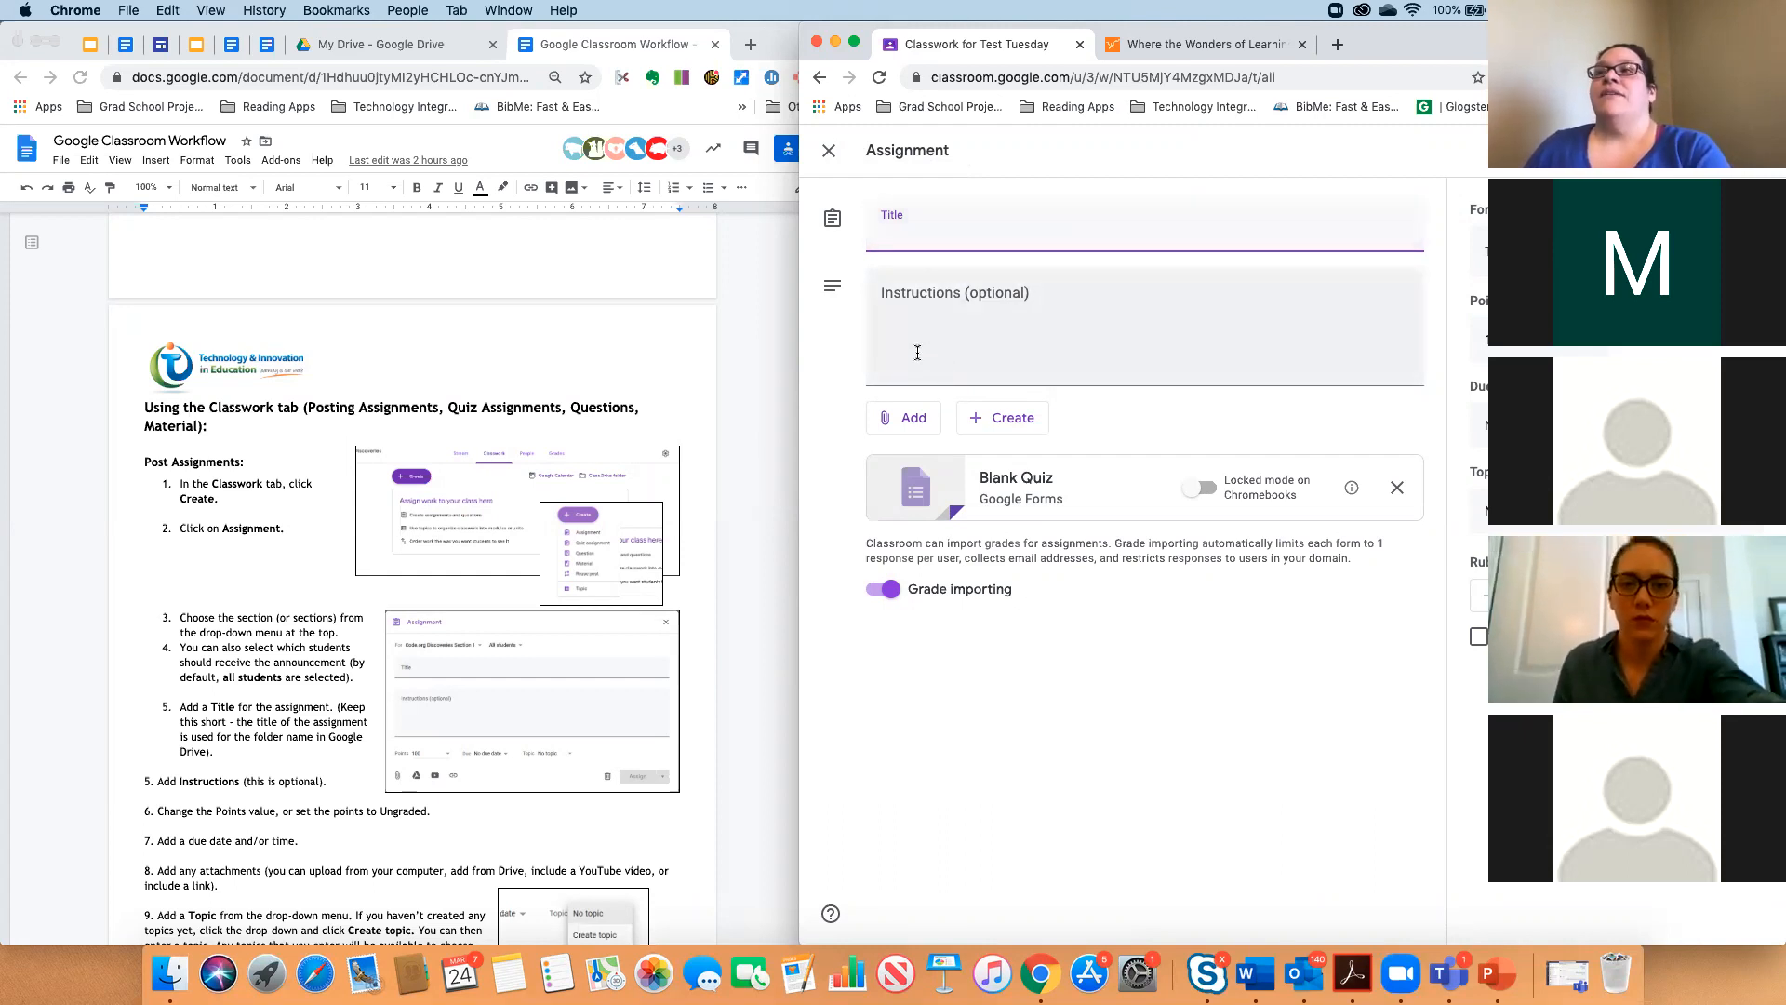
left_click(1037, 480)
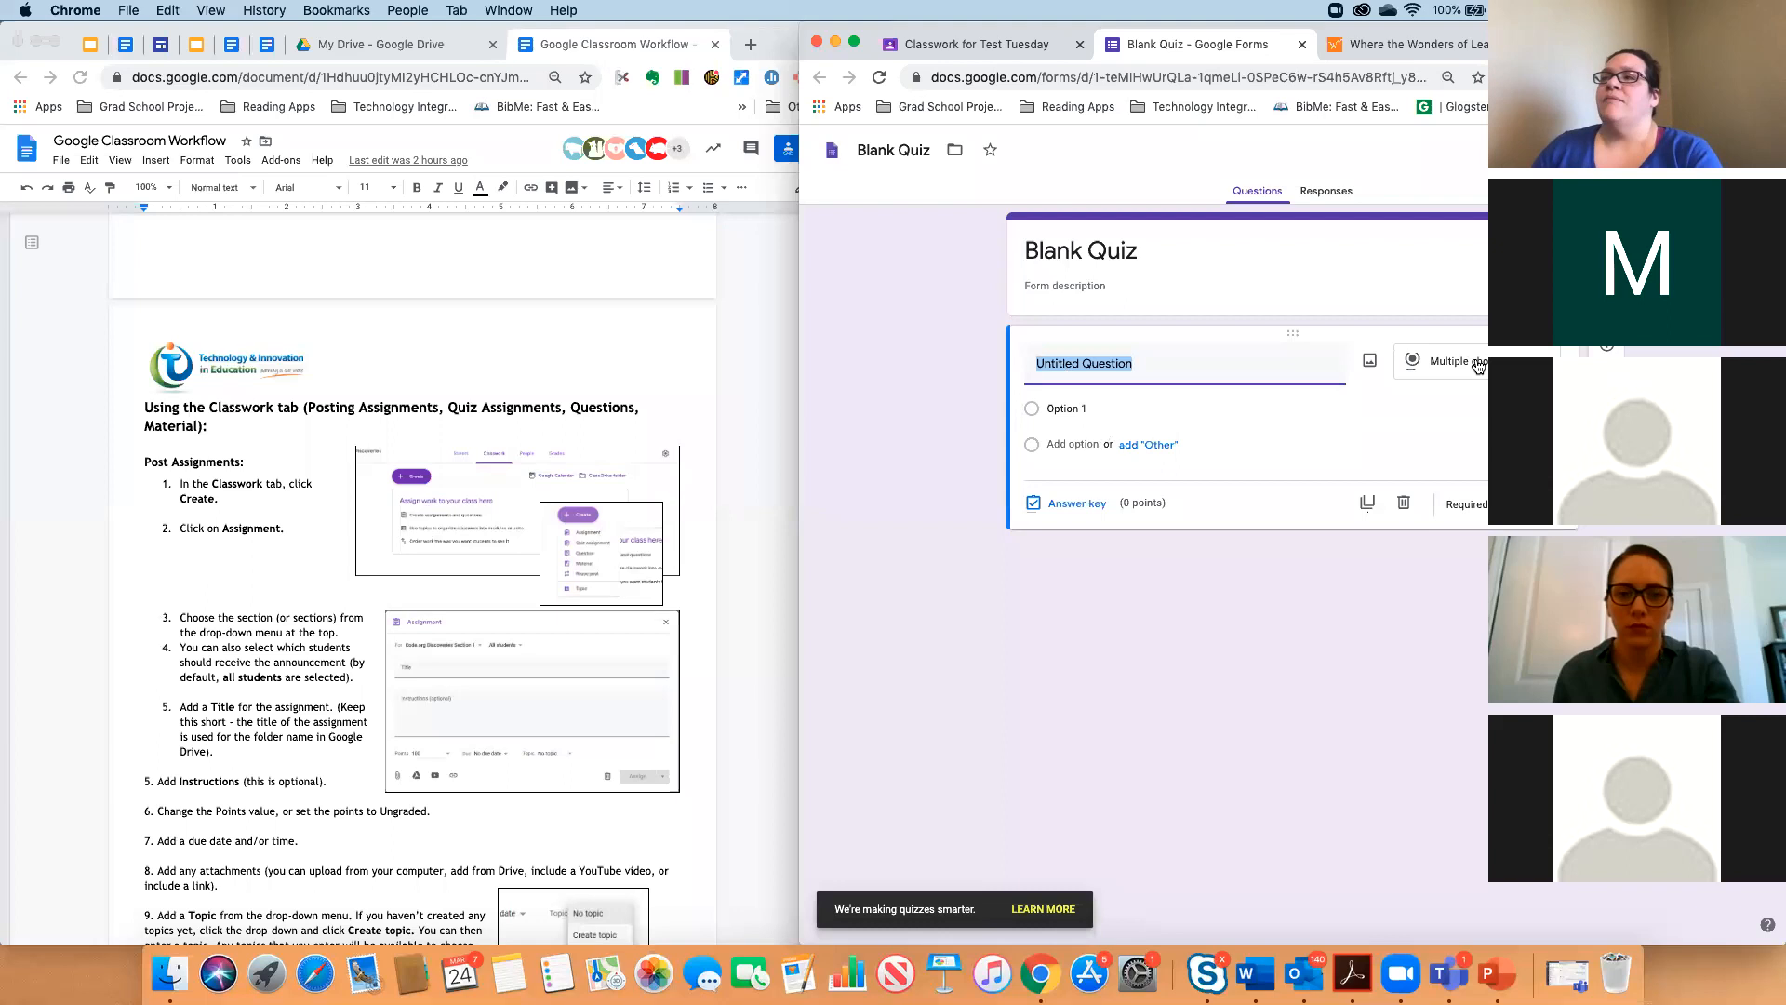
Write the multiple-choice question "3 + 7" with the answer options 4, 8, 9 and 10.
left_click(1475, 363)
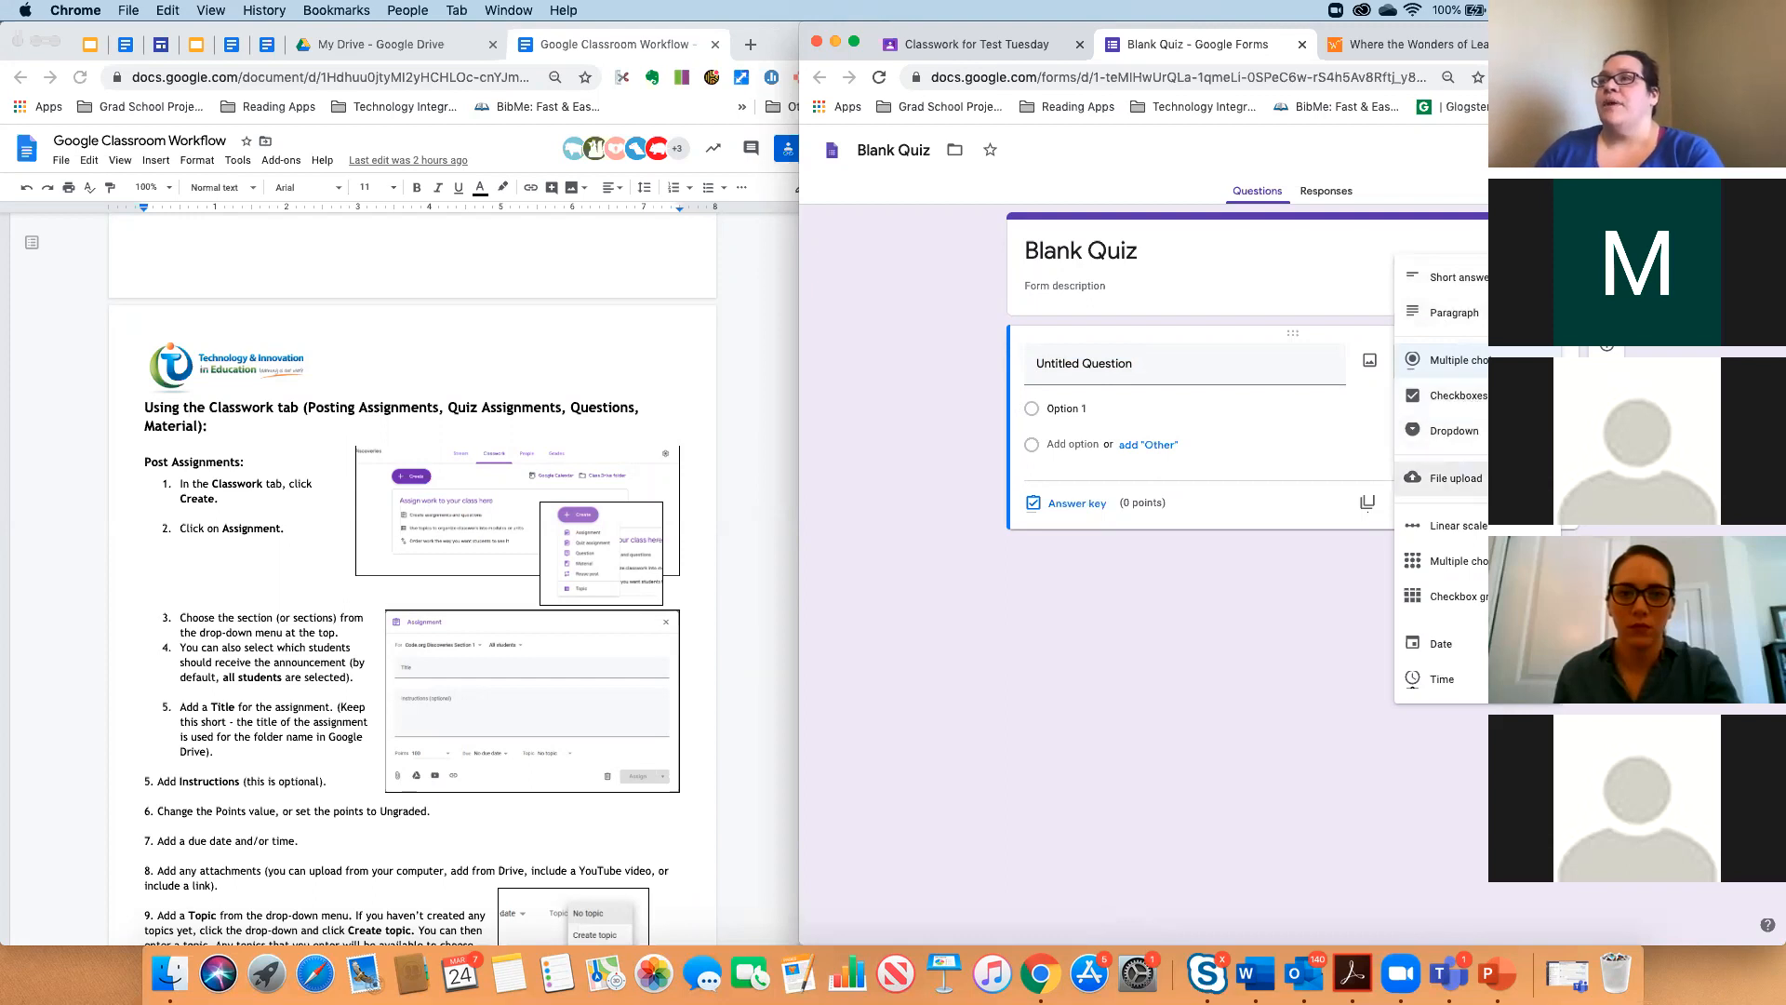
left_click(1148, 359)
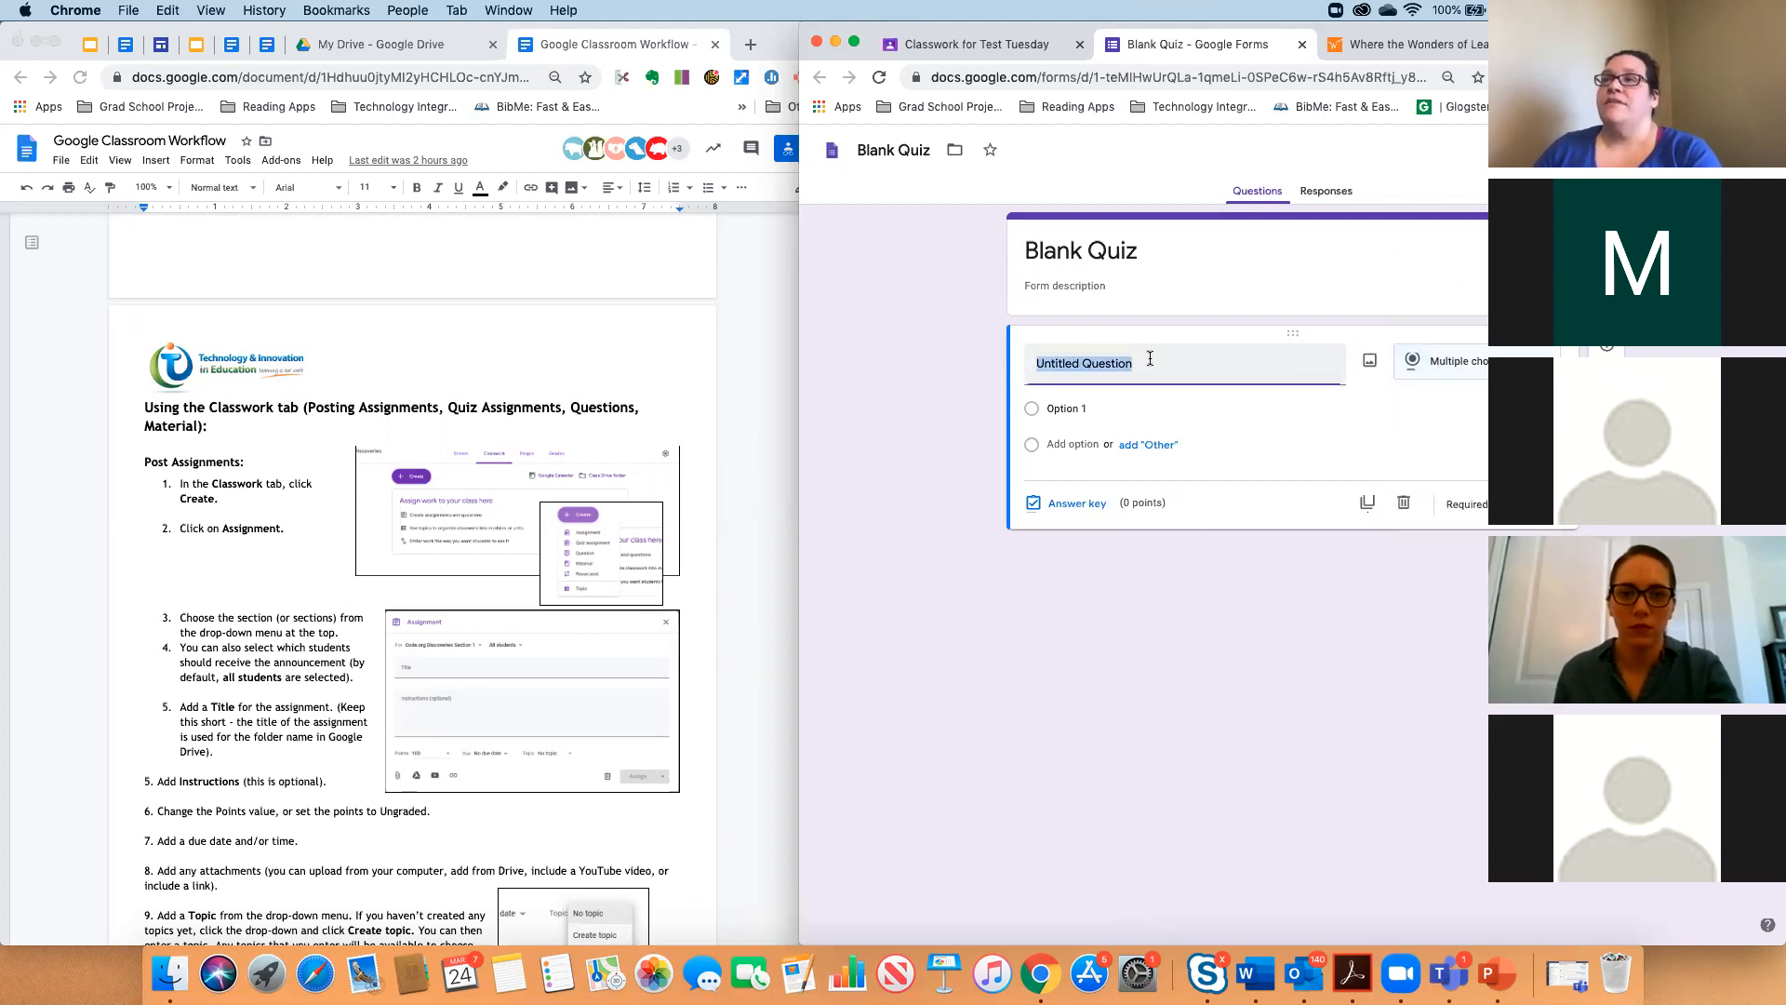
type("3 + 7")
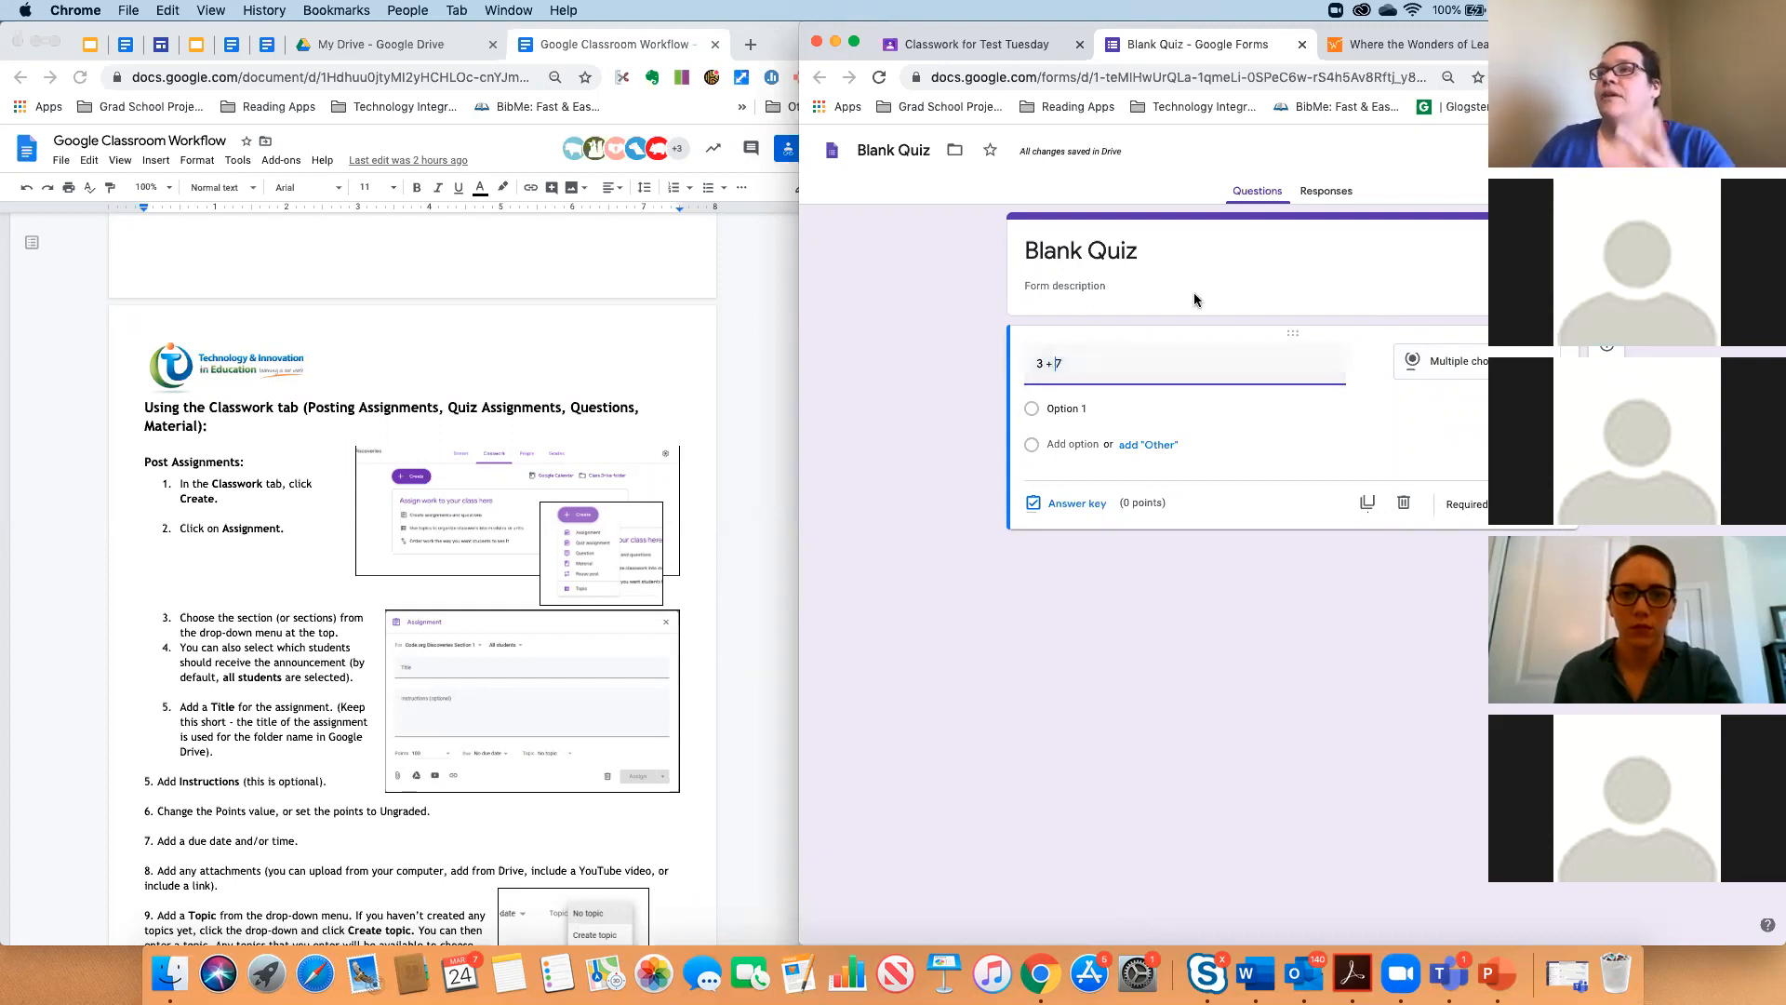
left_click(1073, 408)
type("4")
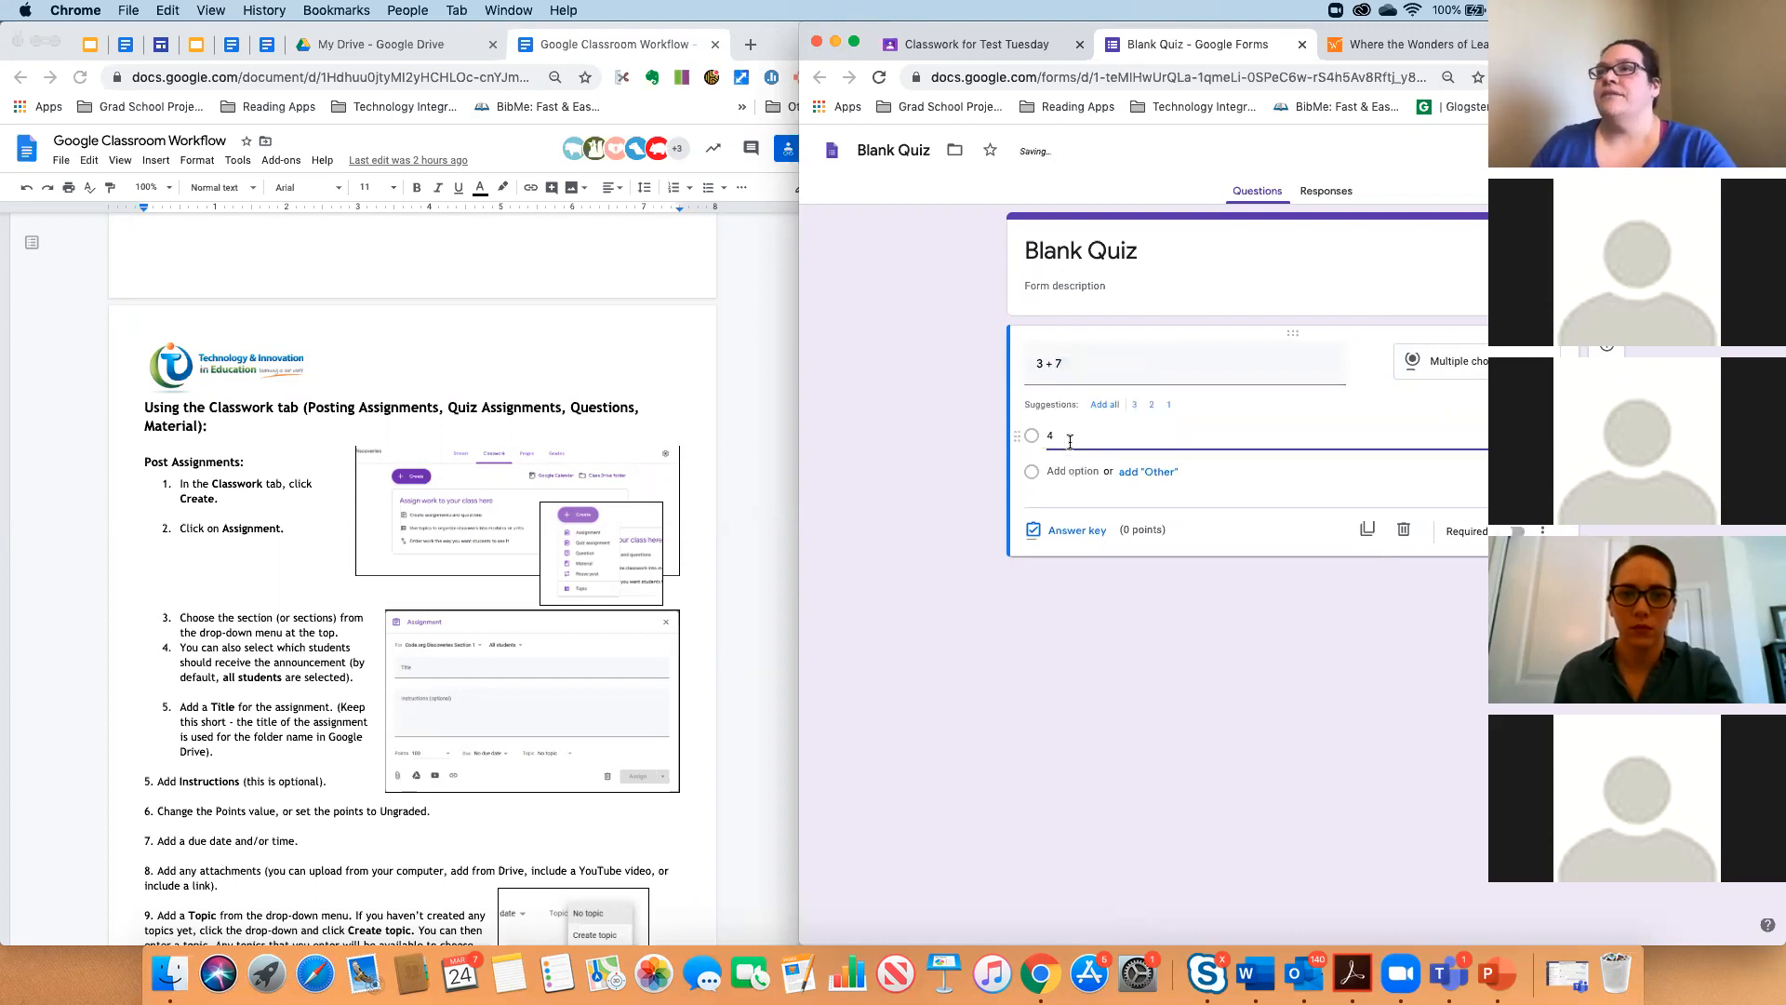
left_click(1067, 470)
type("8")
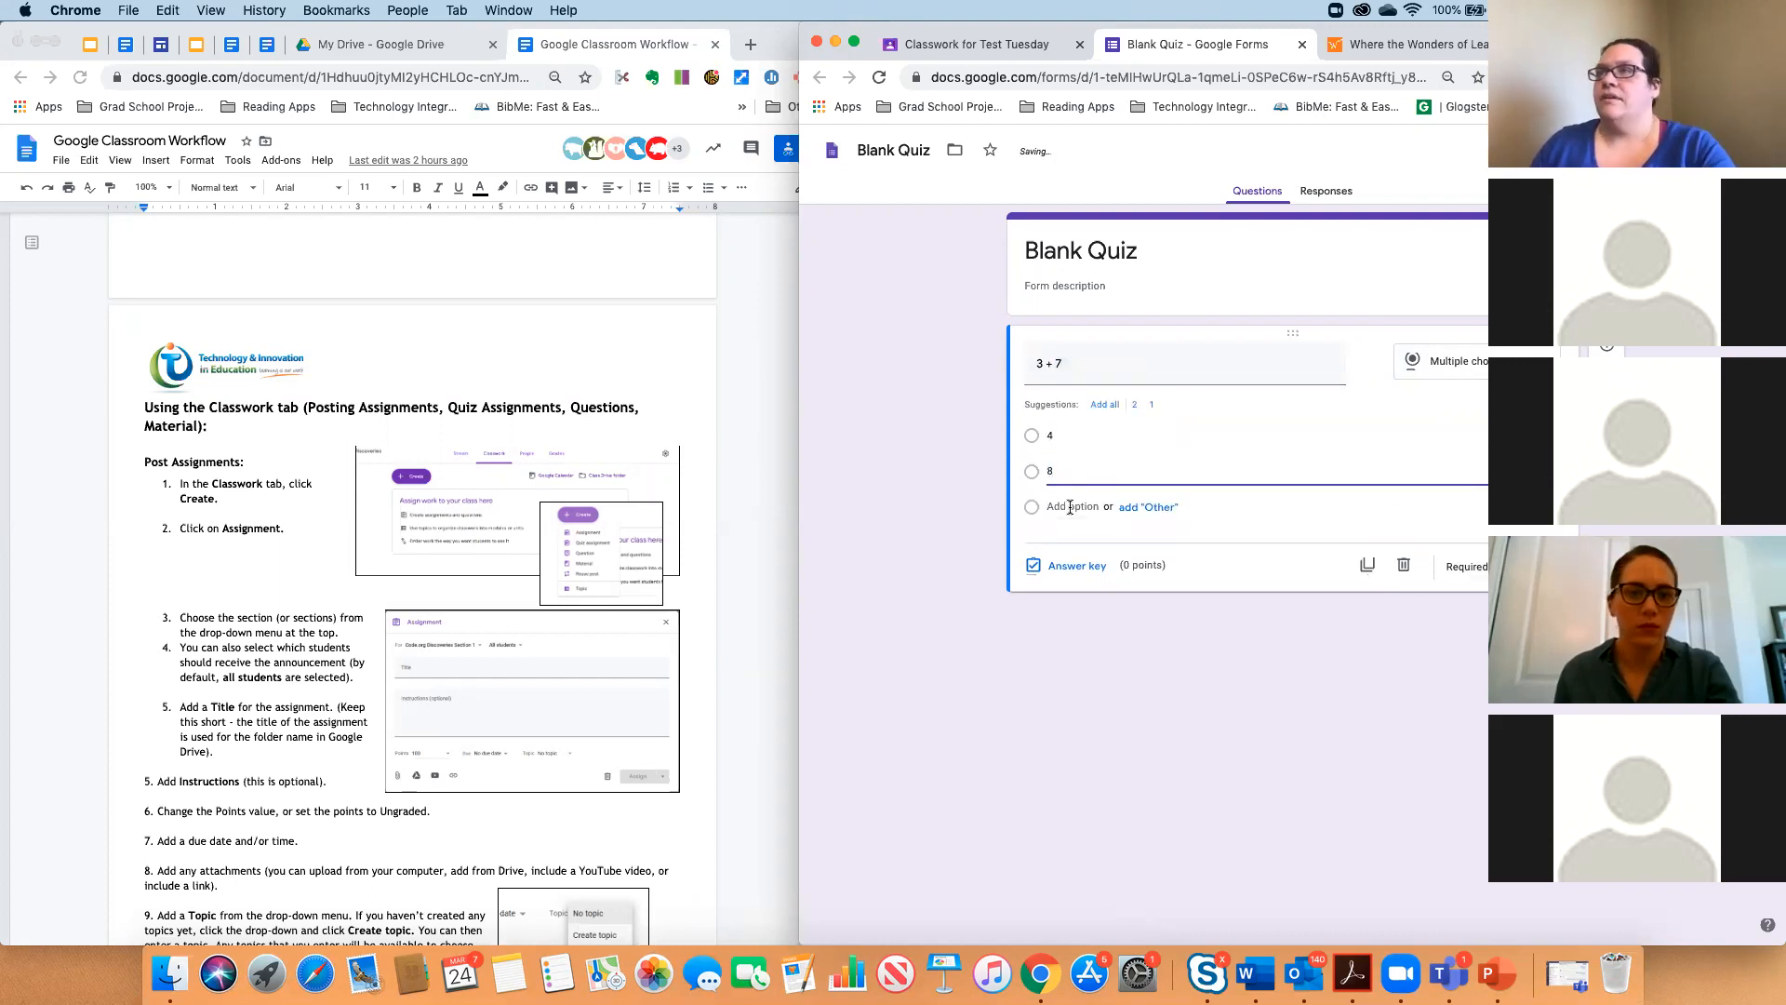
left_click(1069, 507)
type("9")
key("Up")
left_click(1087, 533)
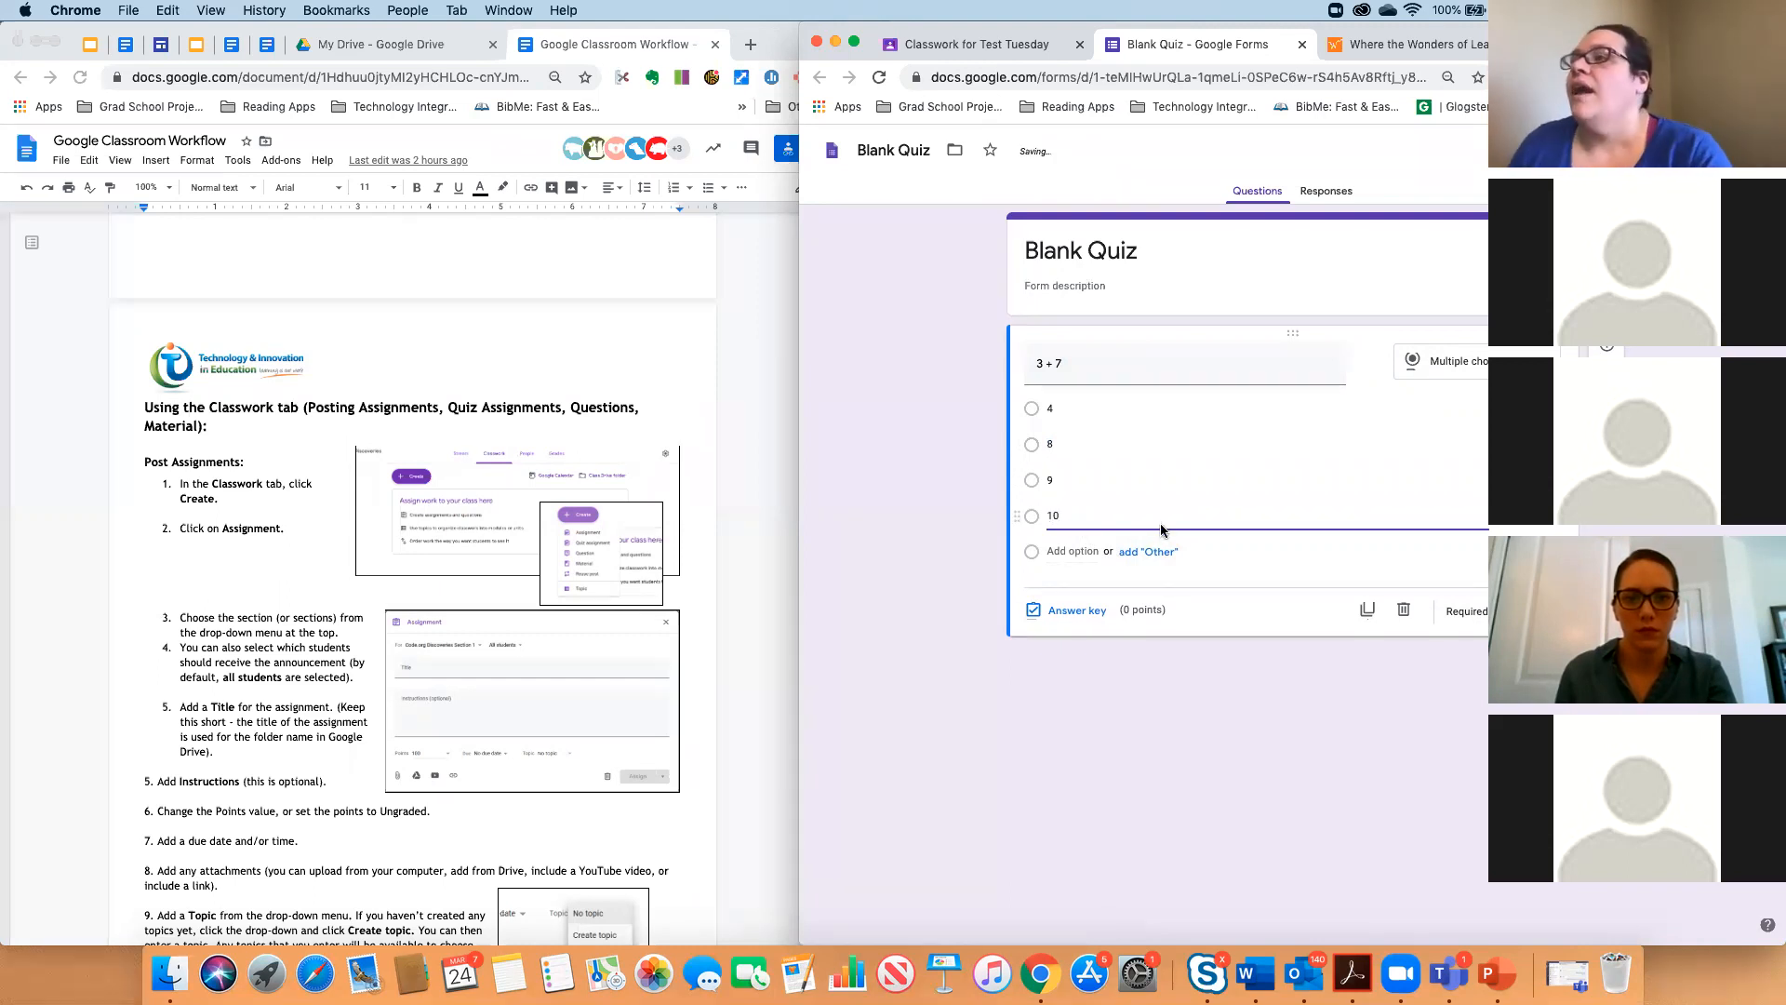
Mark 10 as the correct answer in the answer key, worth 10 points, and make the question required.
left_click(1081, 612)
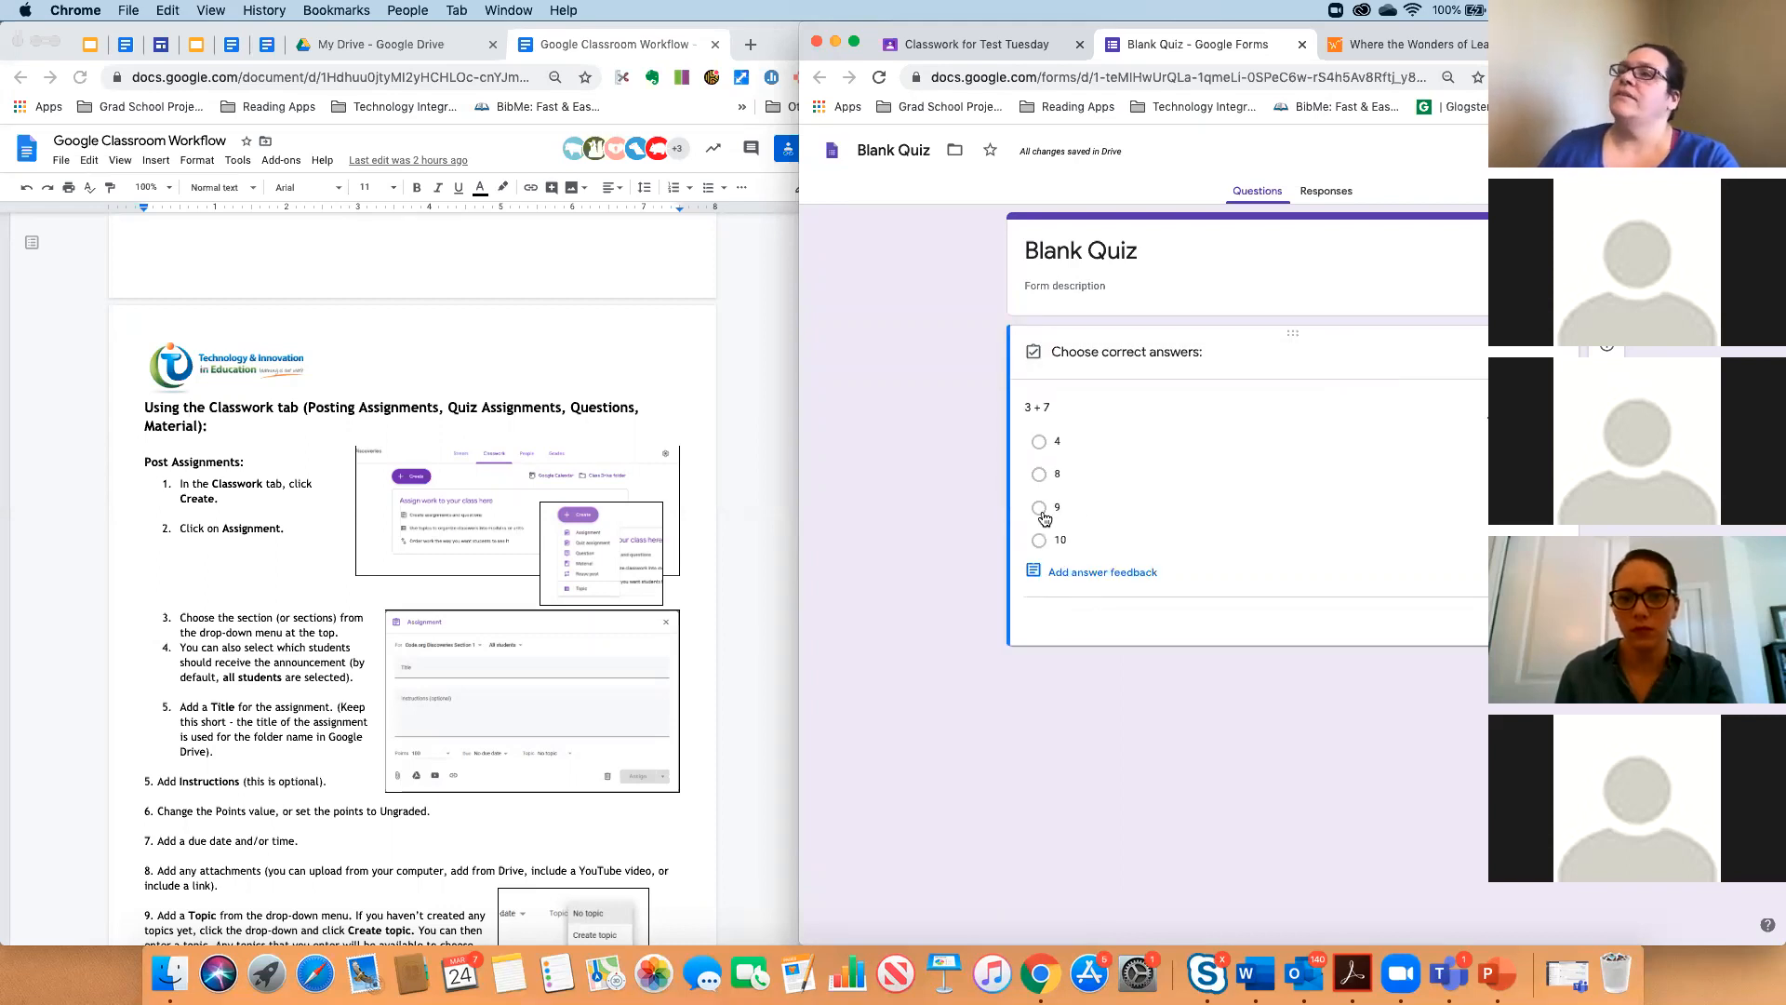
left_click(1038, 539)
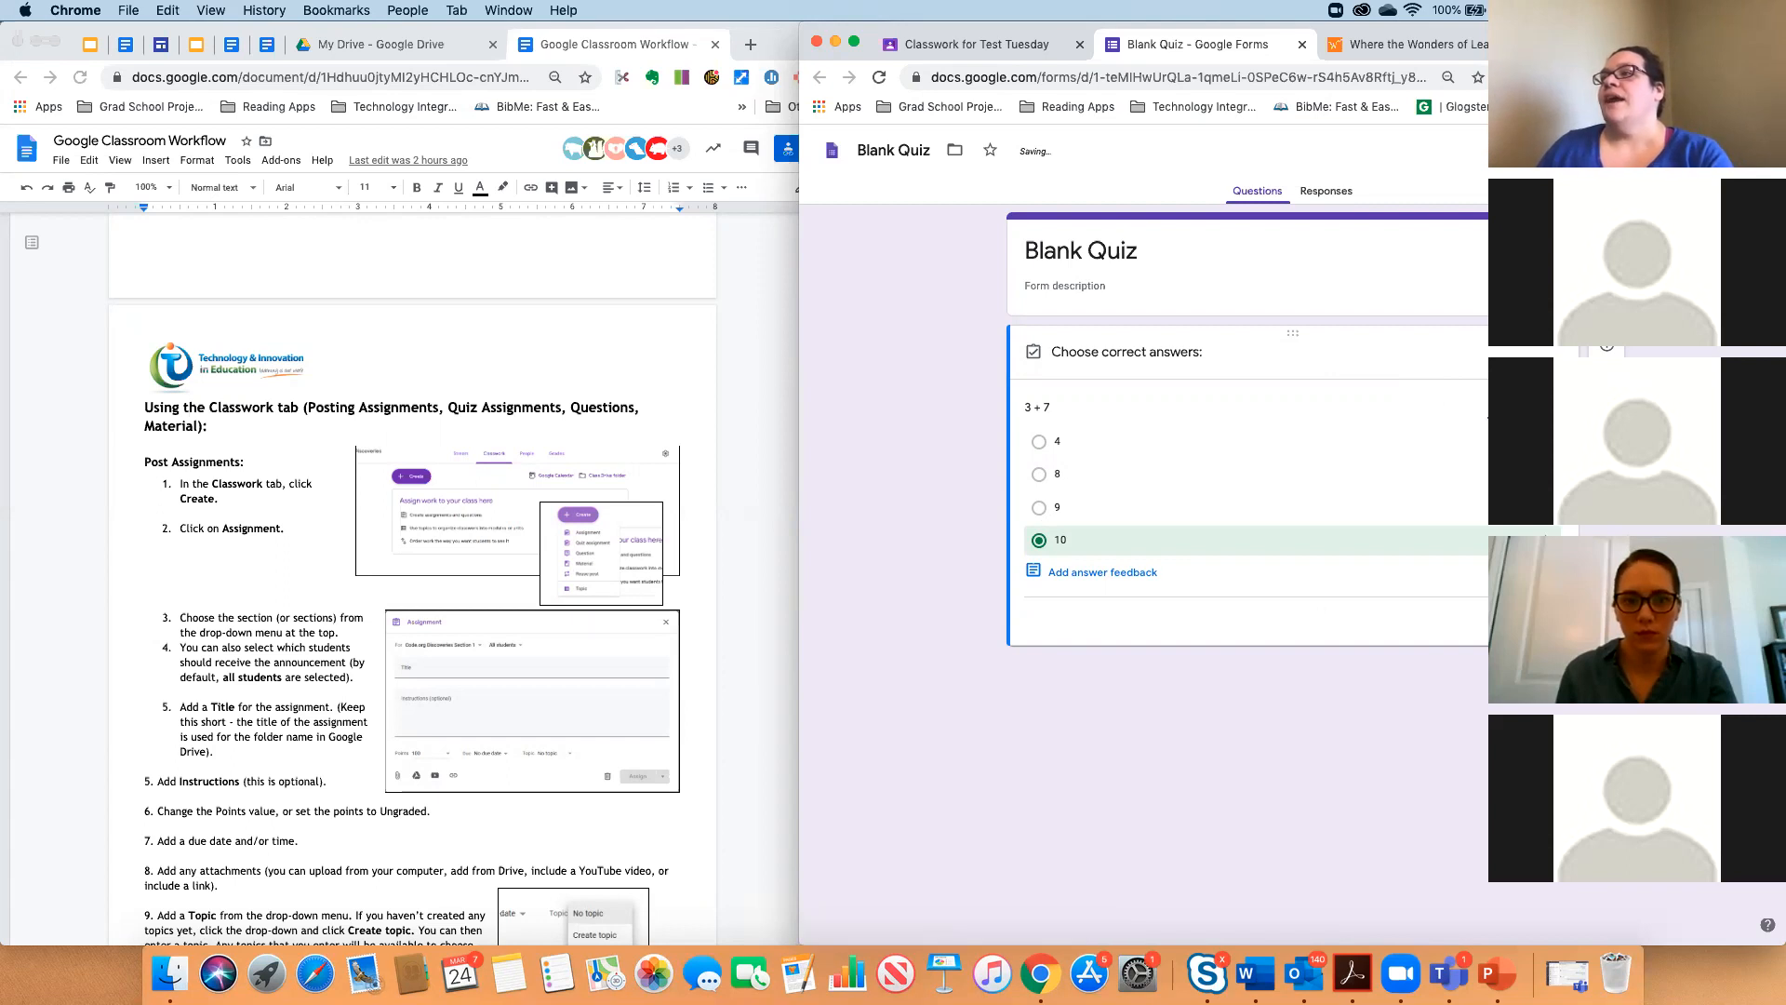
left_click(1536, 620)
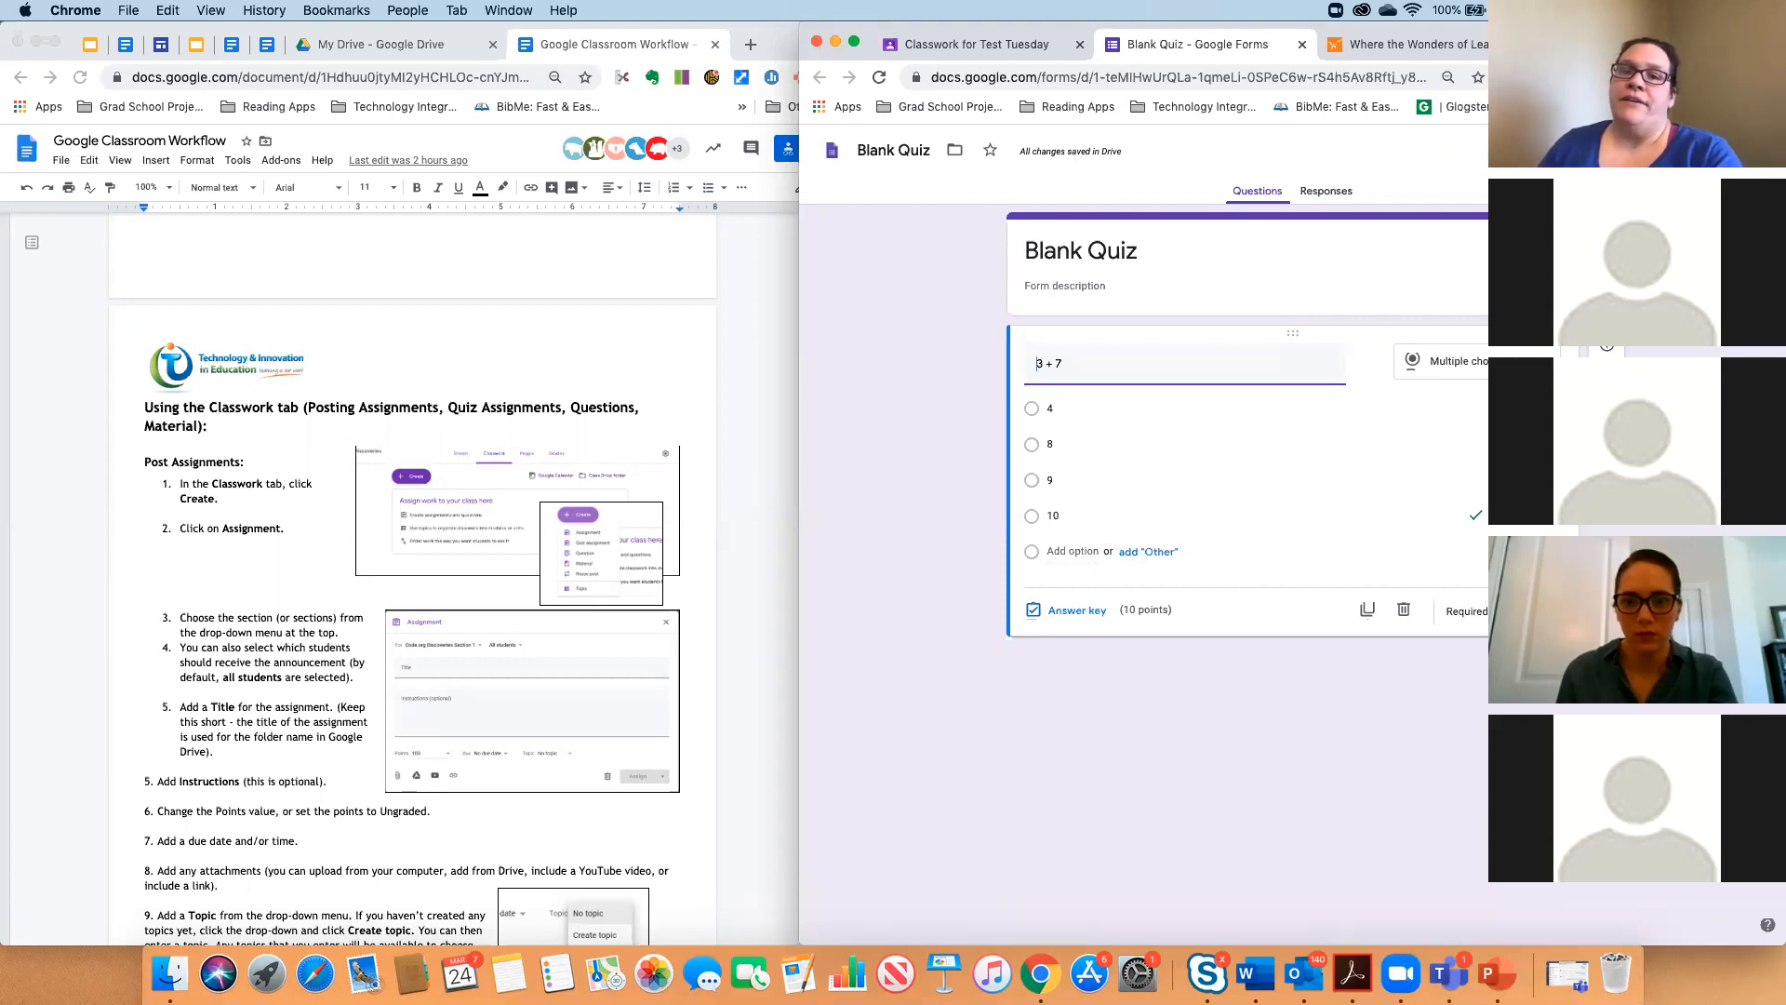
left_click(1513, 611)
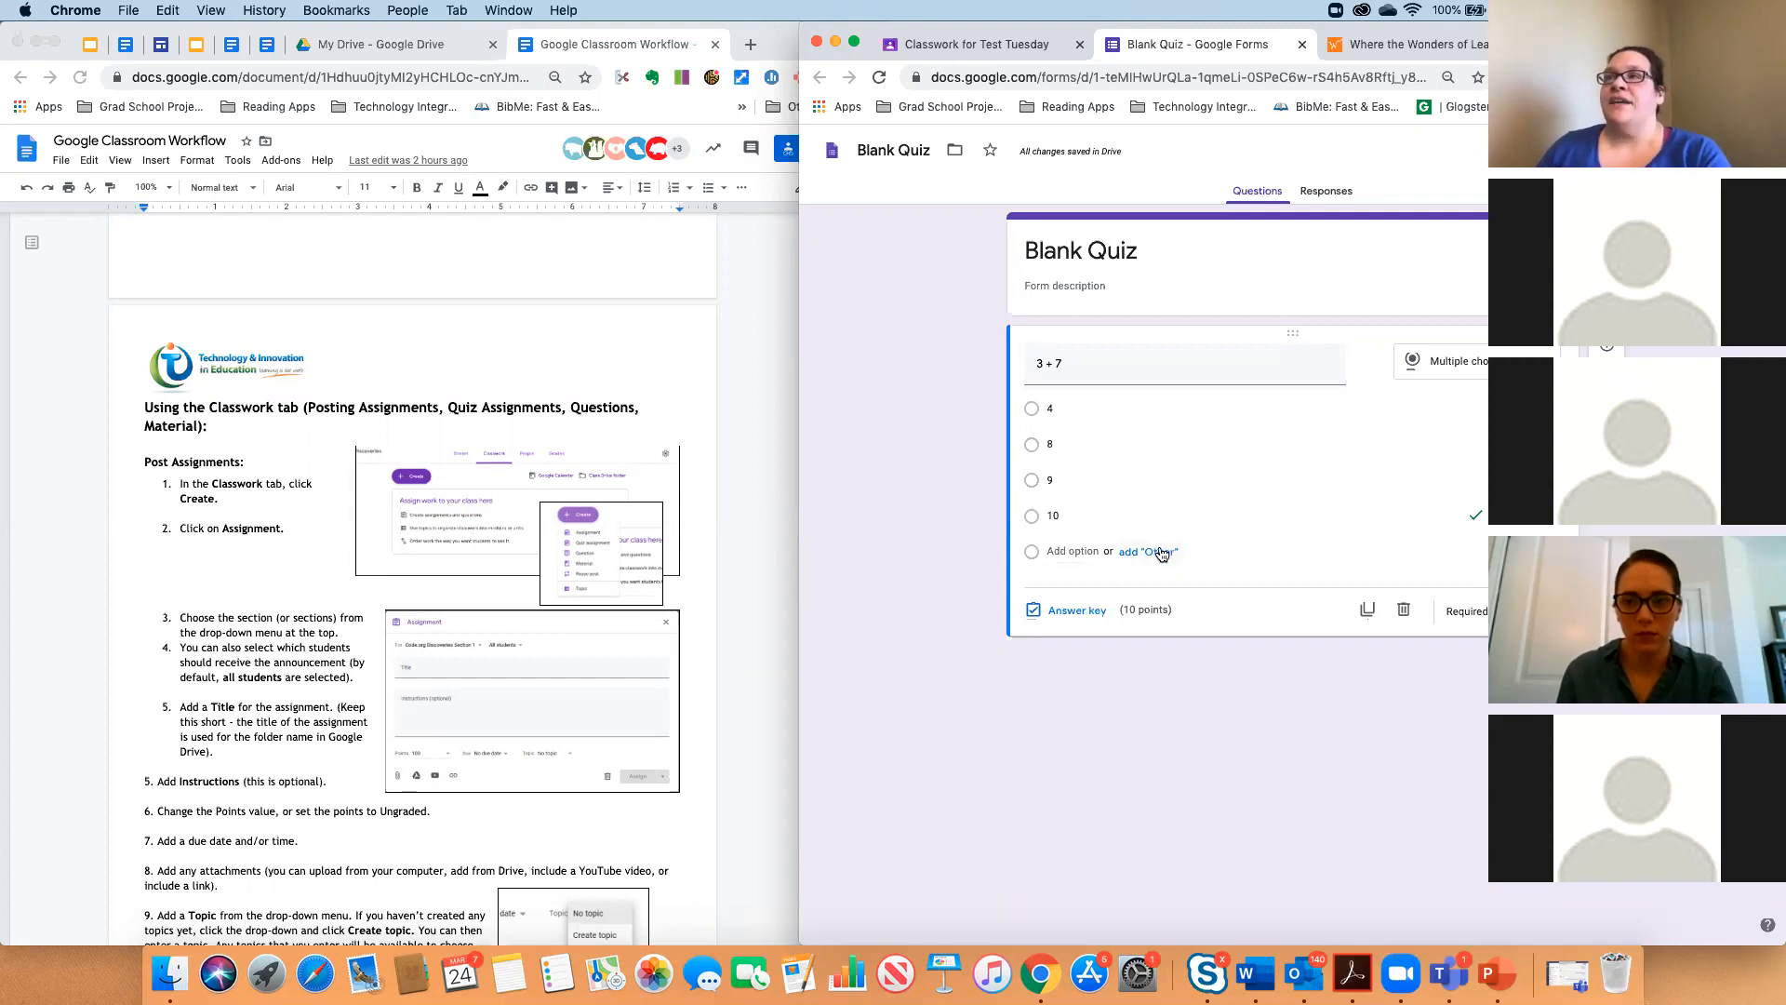
Rename both the form's heading and its file as "Quiz 1", and close the form to return to the assignment.
triple_click(1083, 237)
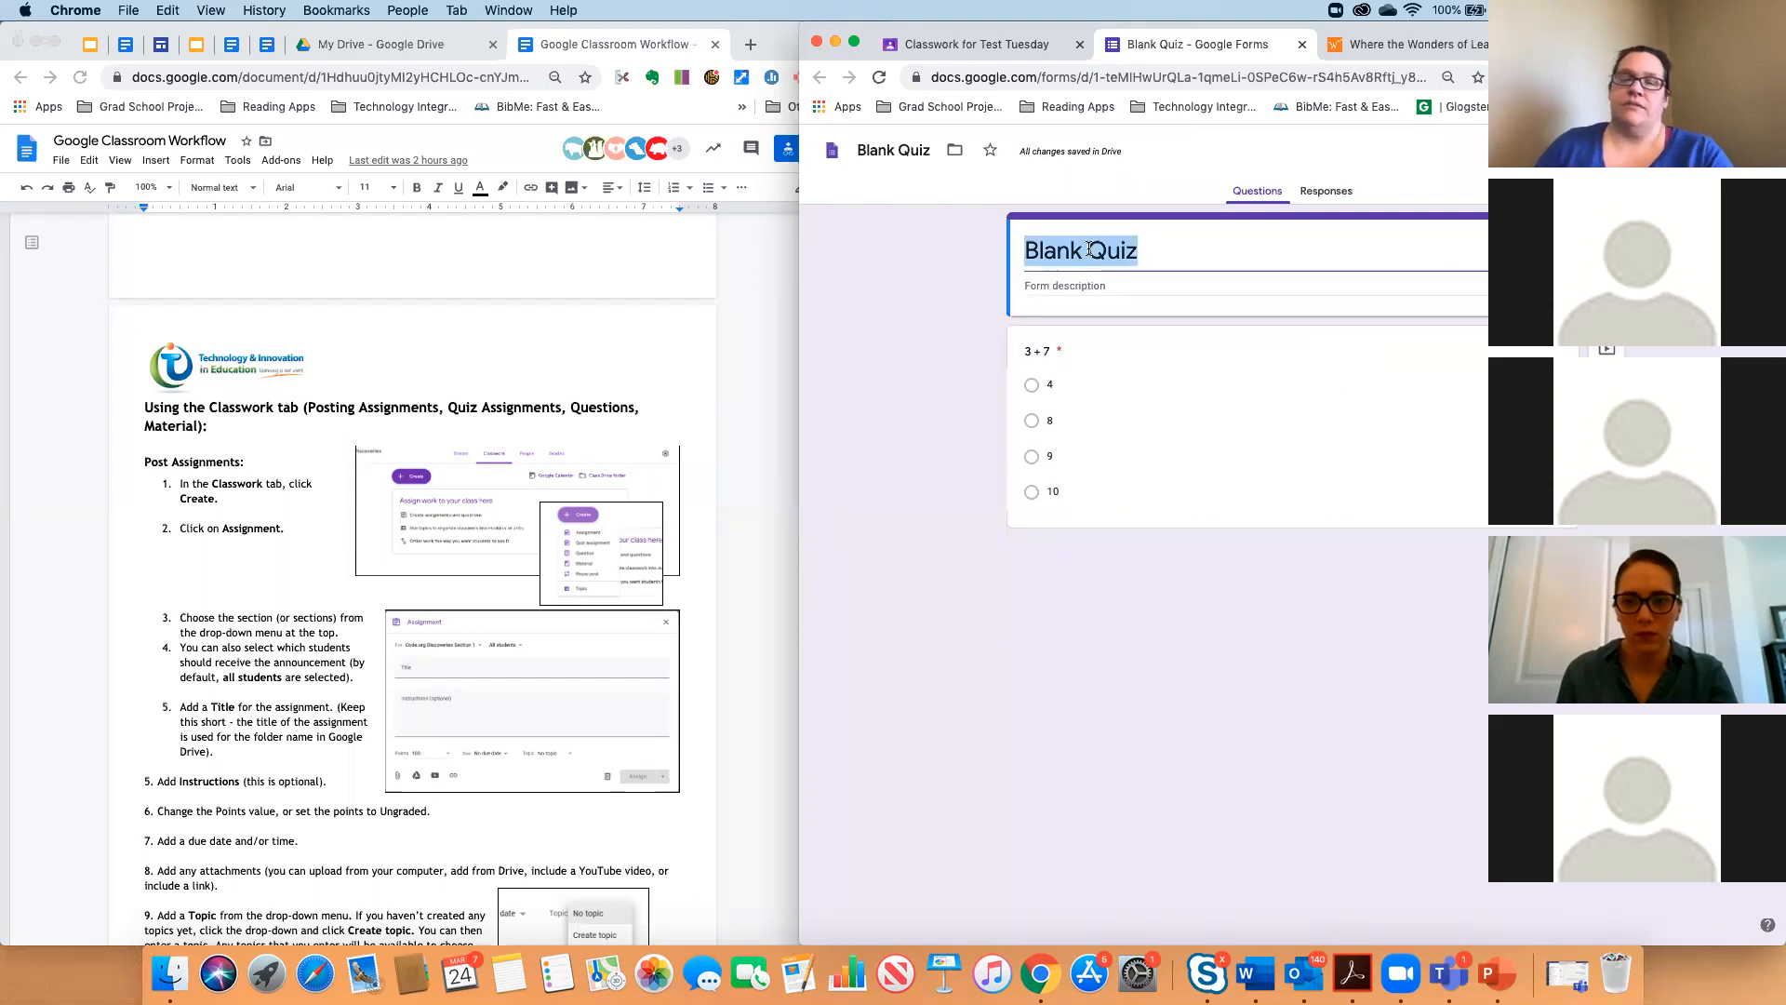
type("Quiz 1")
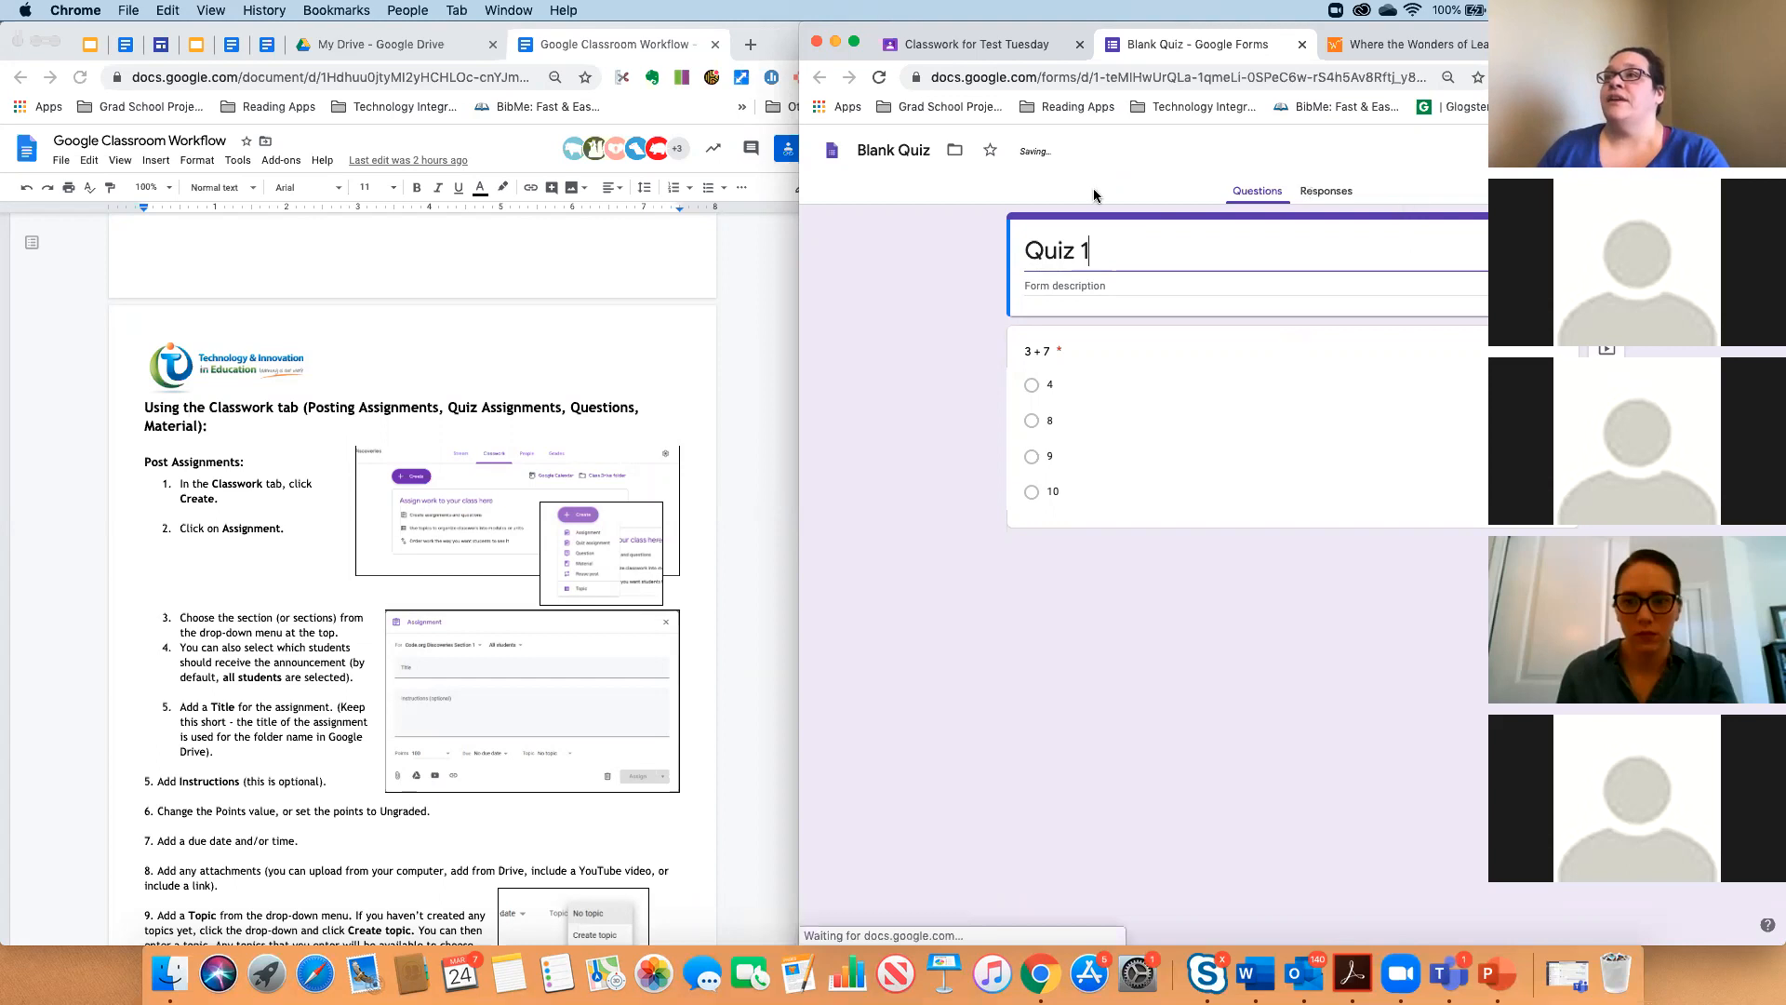
left_click(1229, 539)
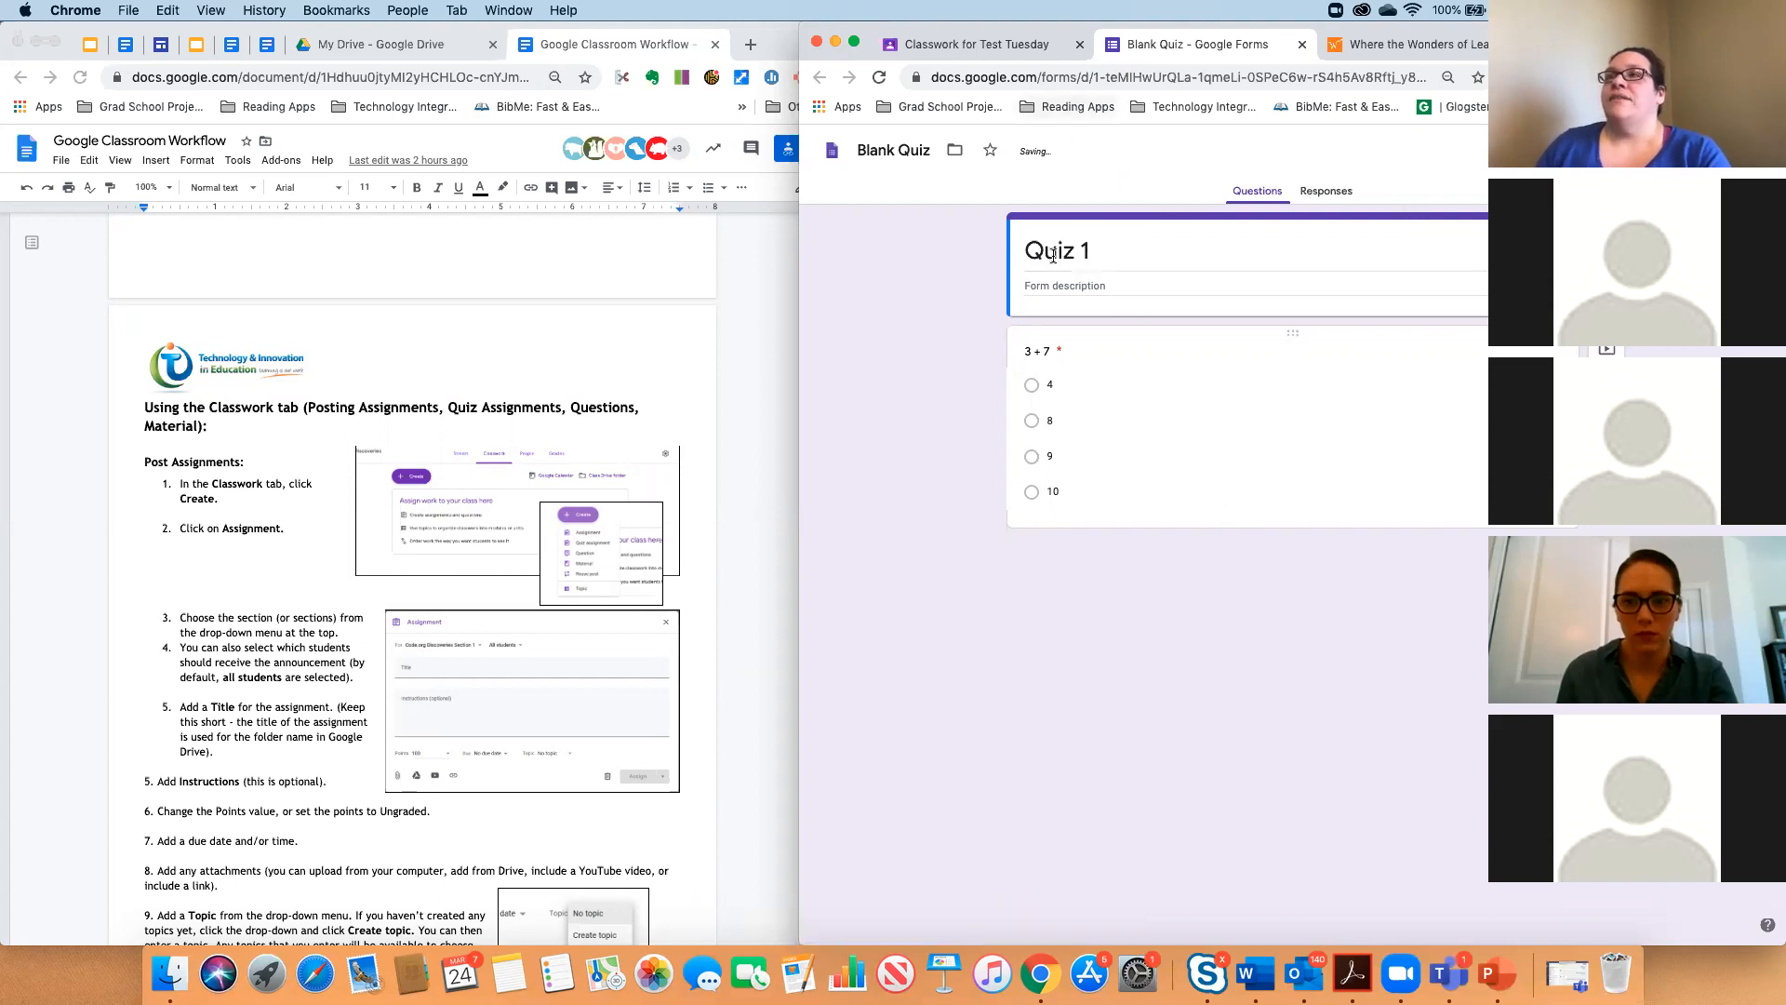
triple_click(898, 149)
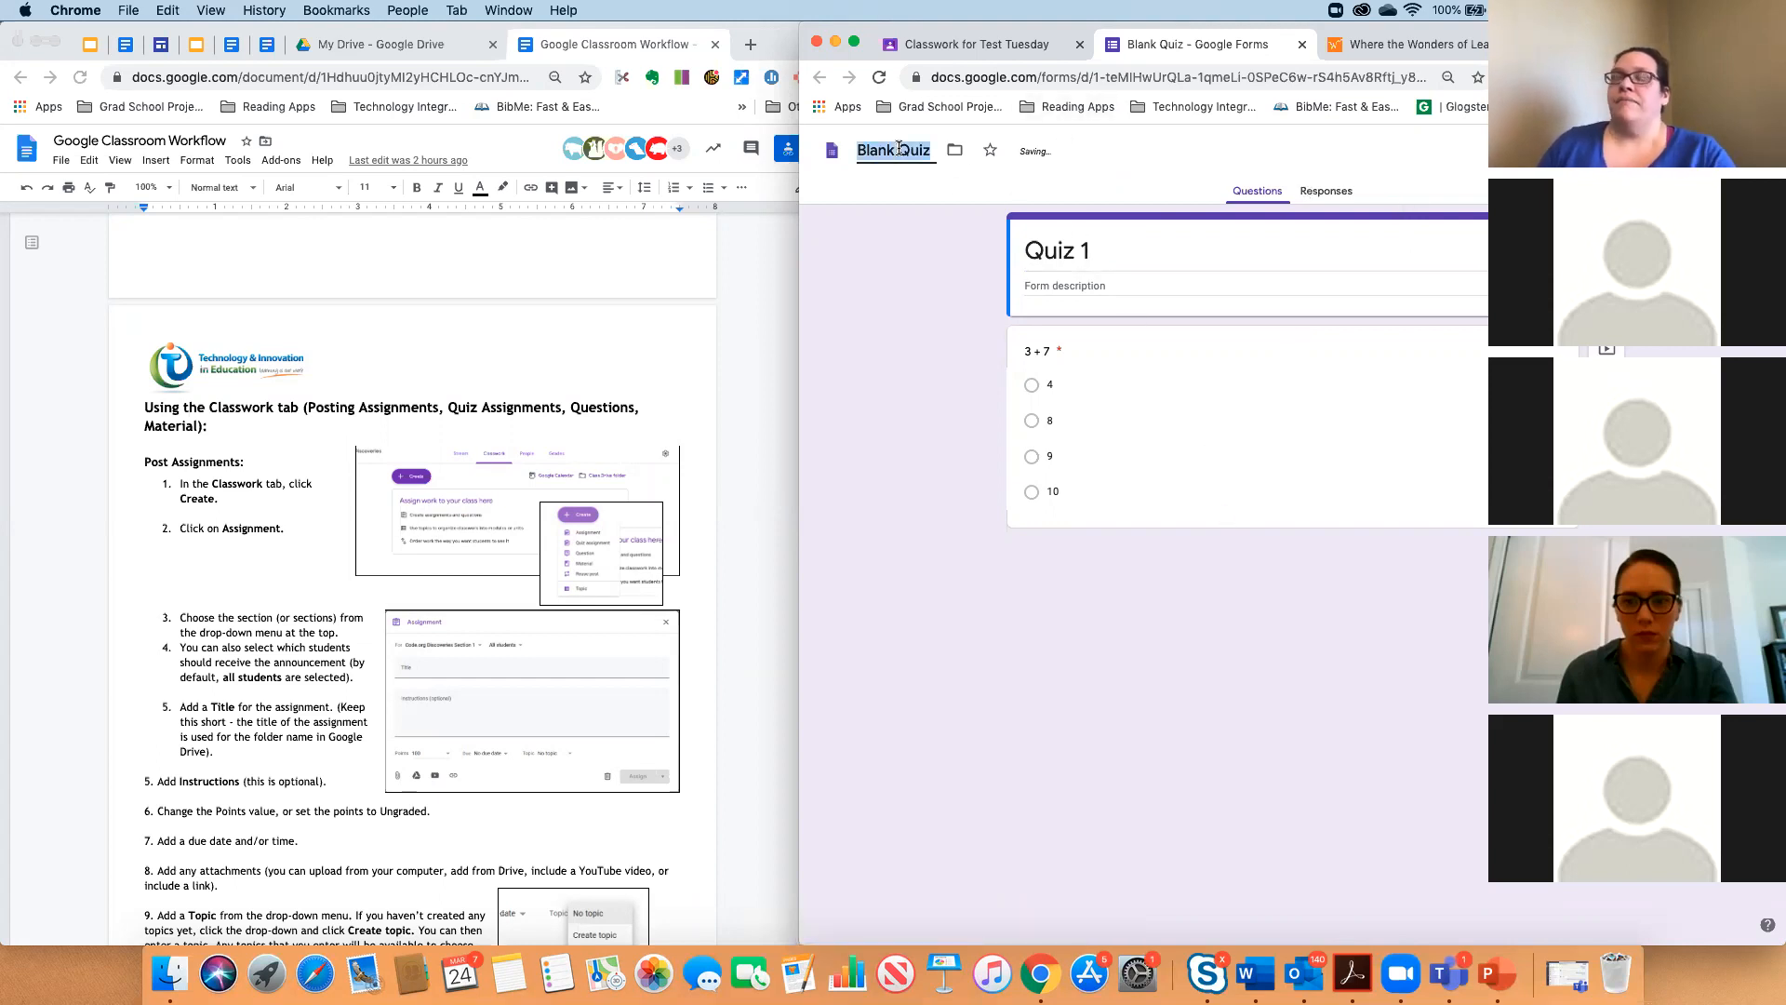
type("Quiz 1")
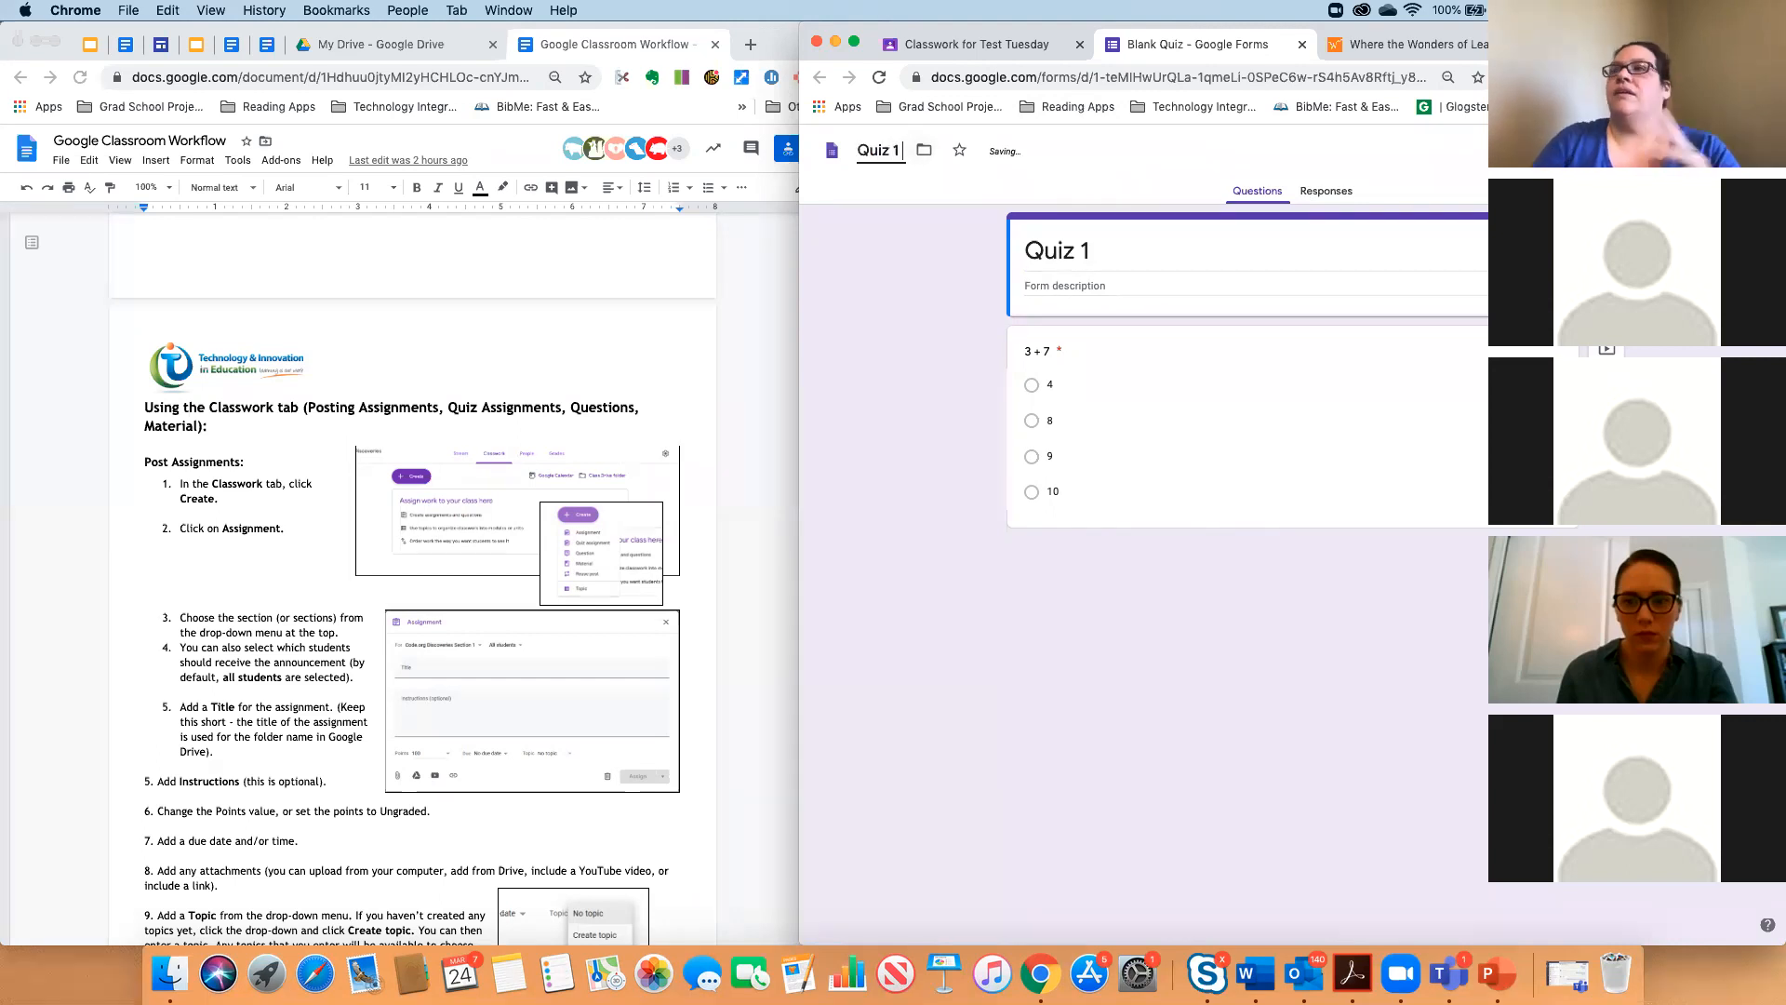
left_click(870, 357)
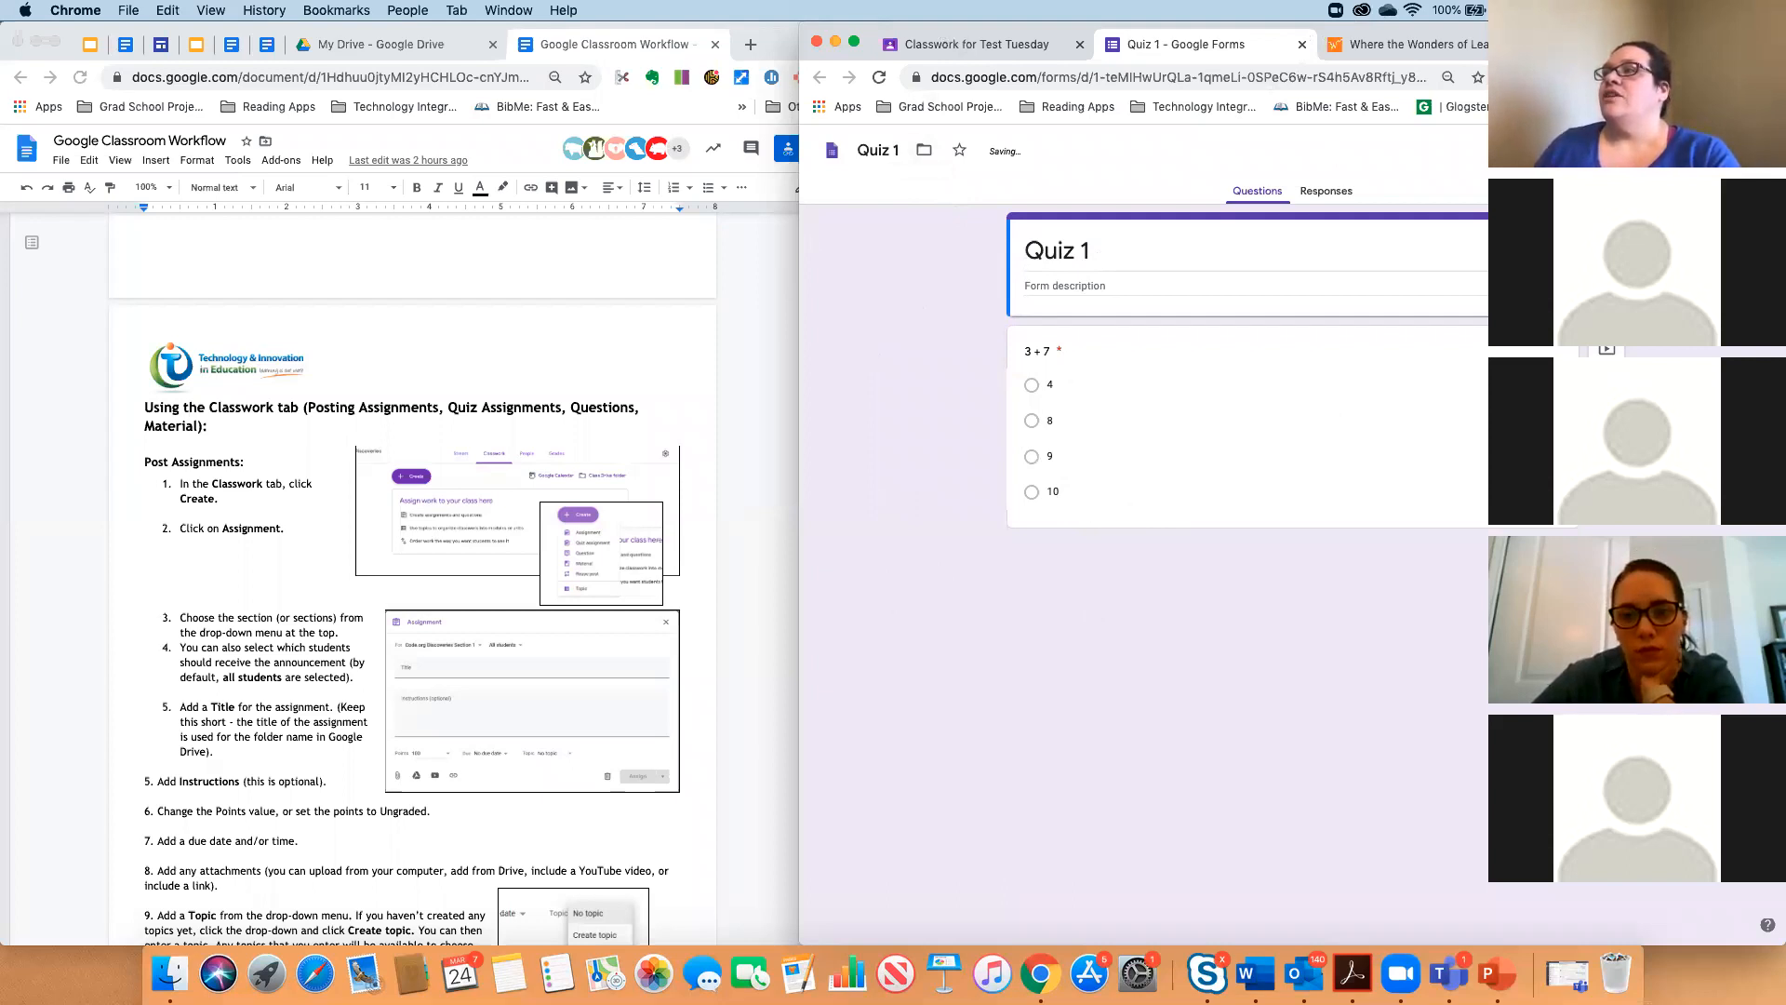
key("super+w")
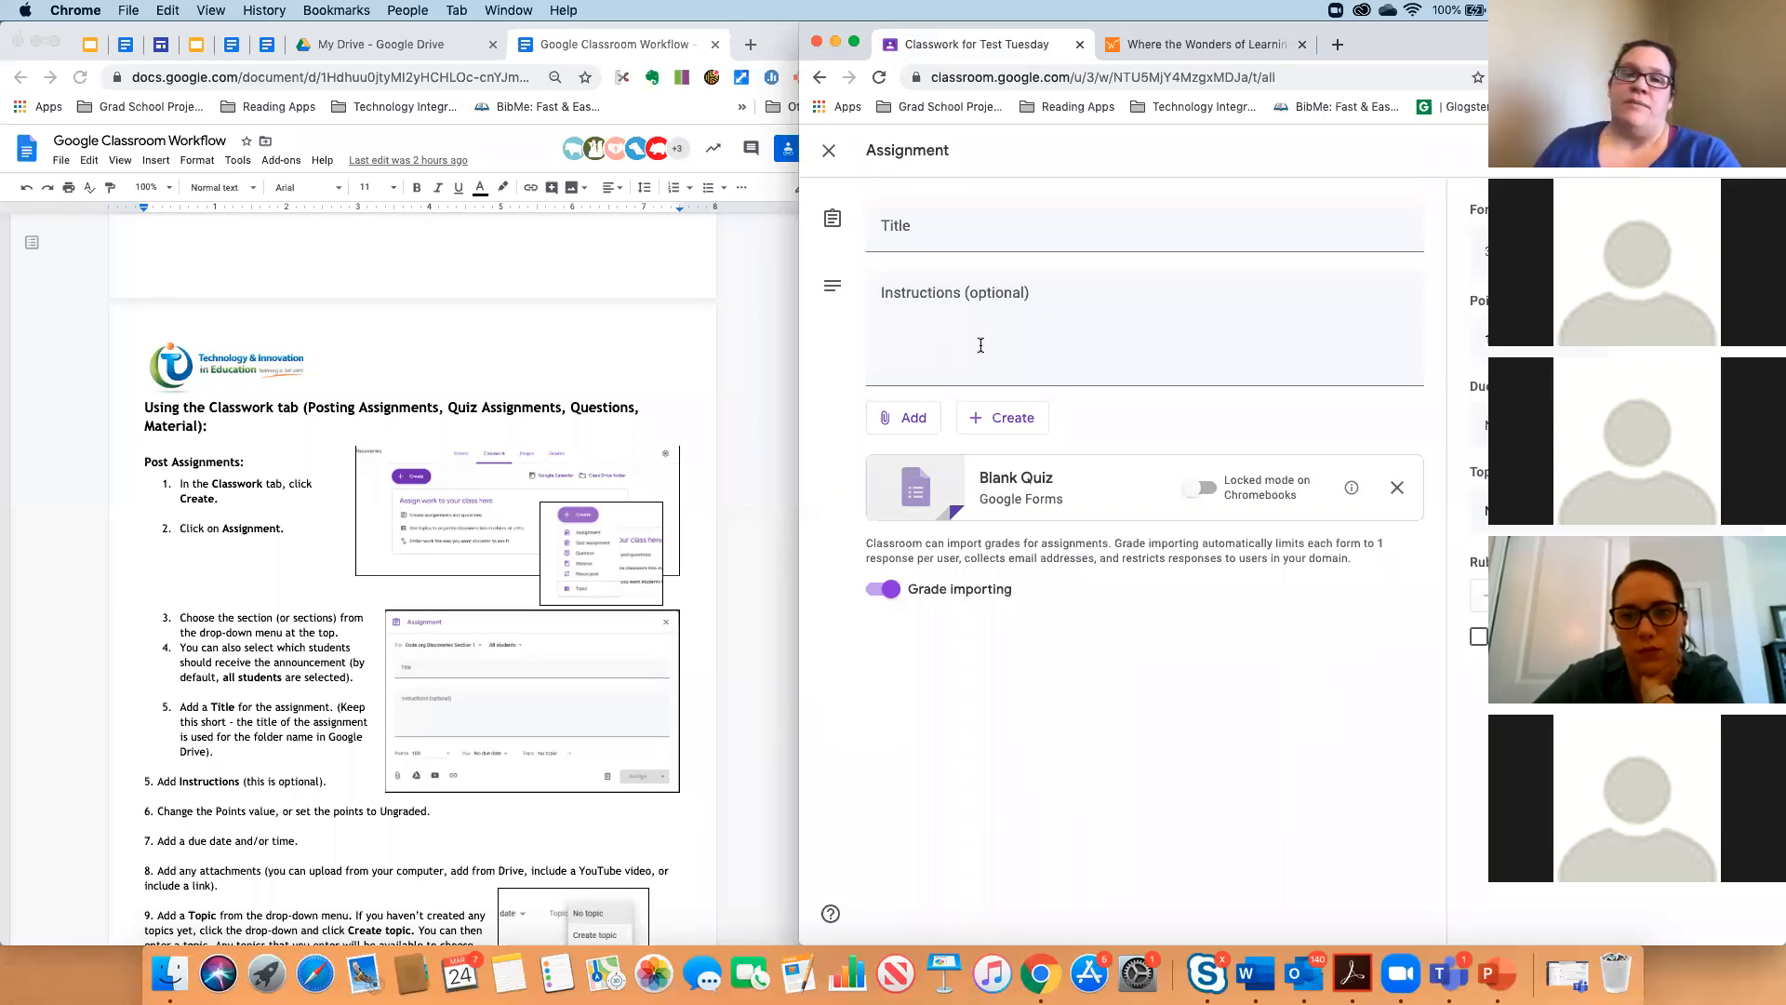
Give the quiz assignment the title "Title" and assign it to the class.
left_click(1152, 321)
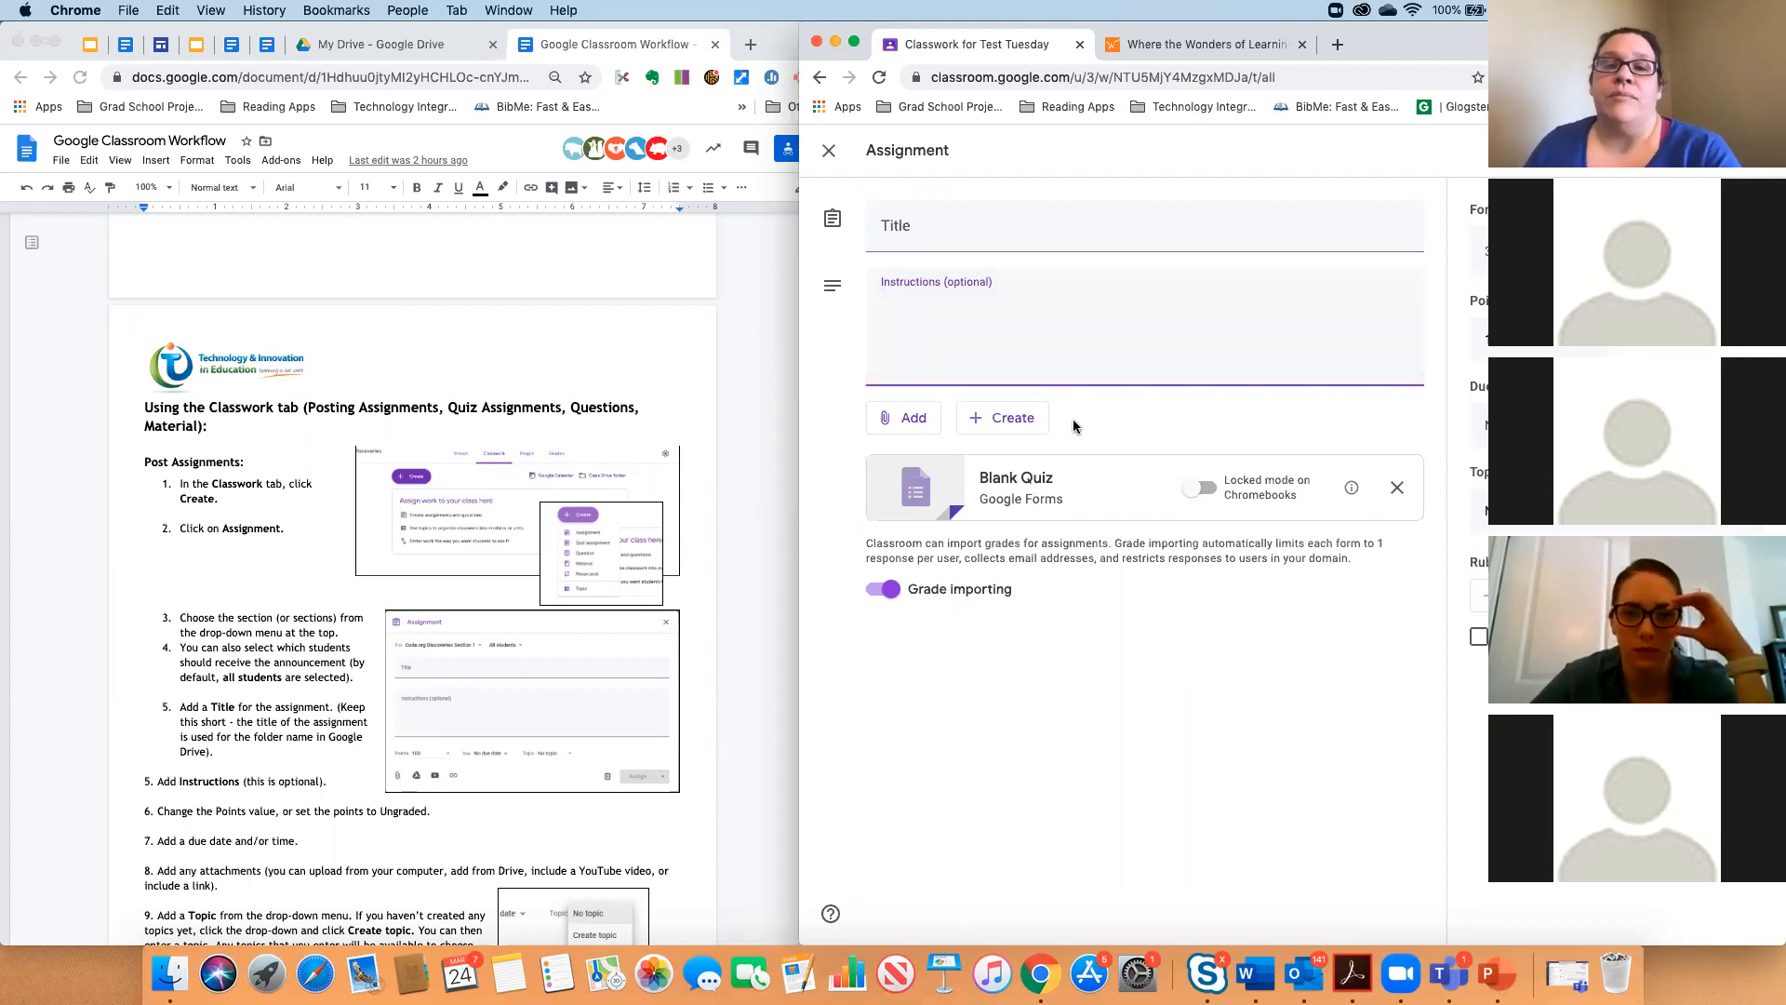
left_click_drag(1097, 513, 1119, 526)
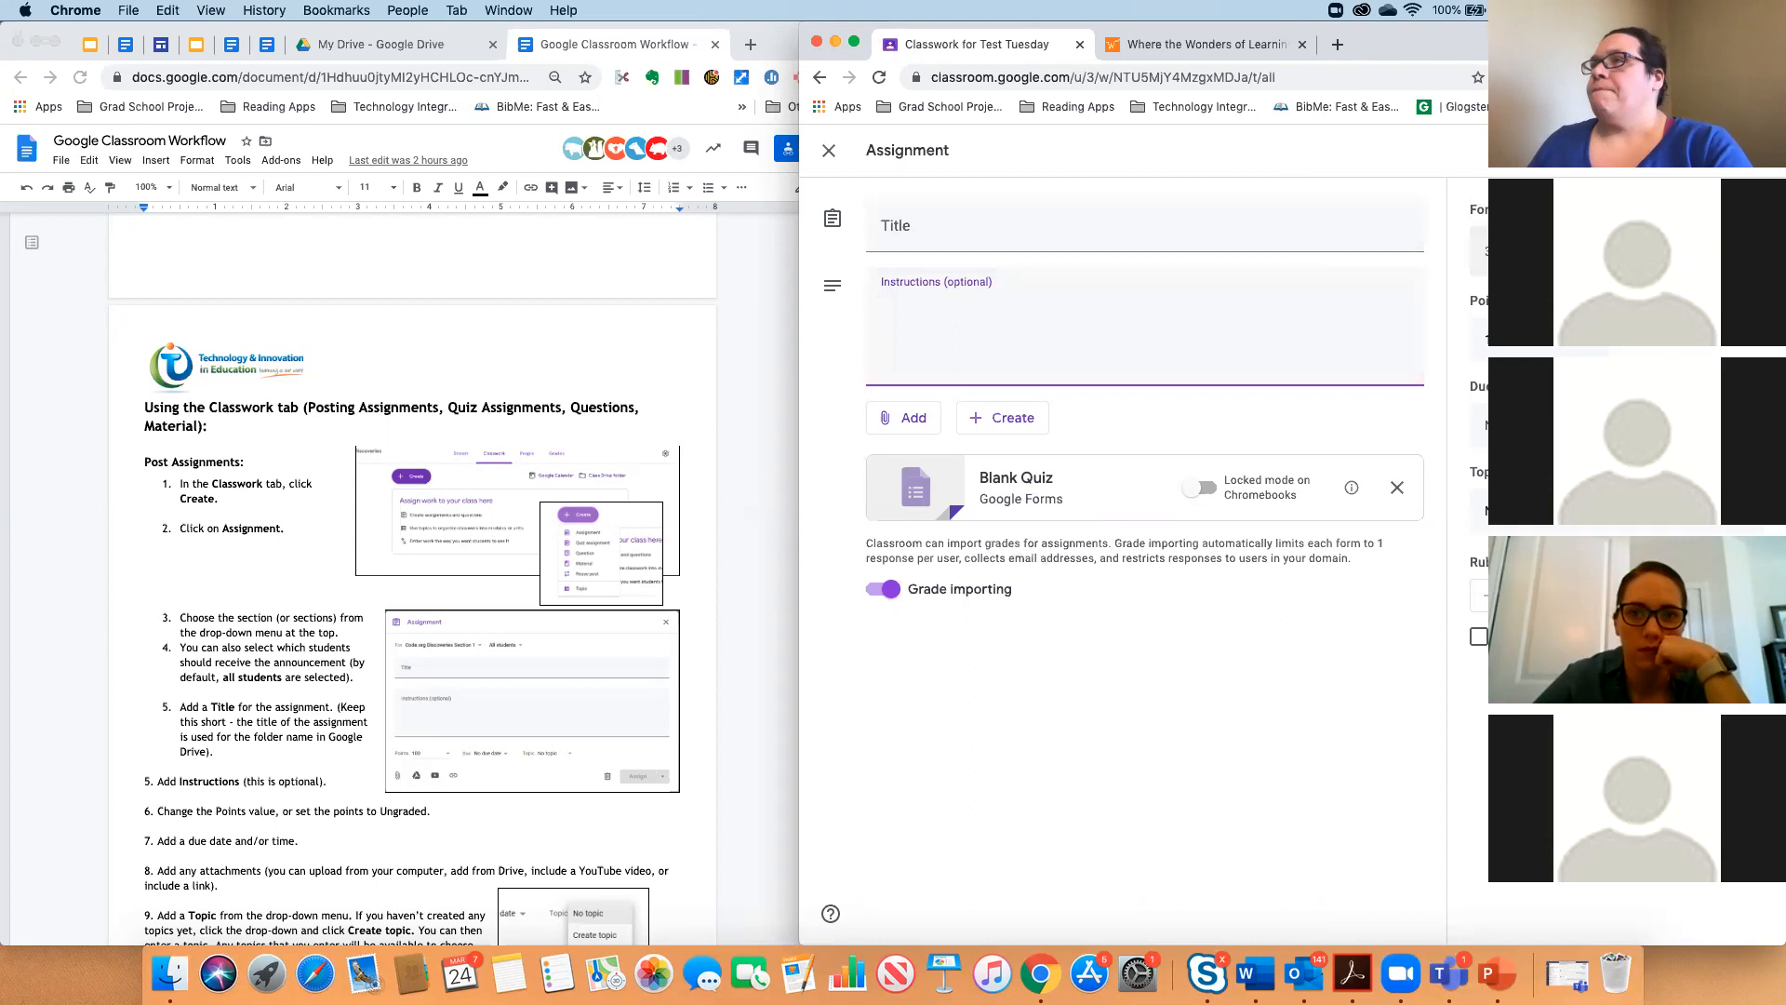
left_click(1024, 232)
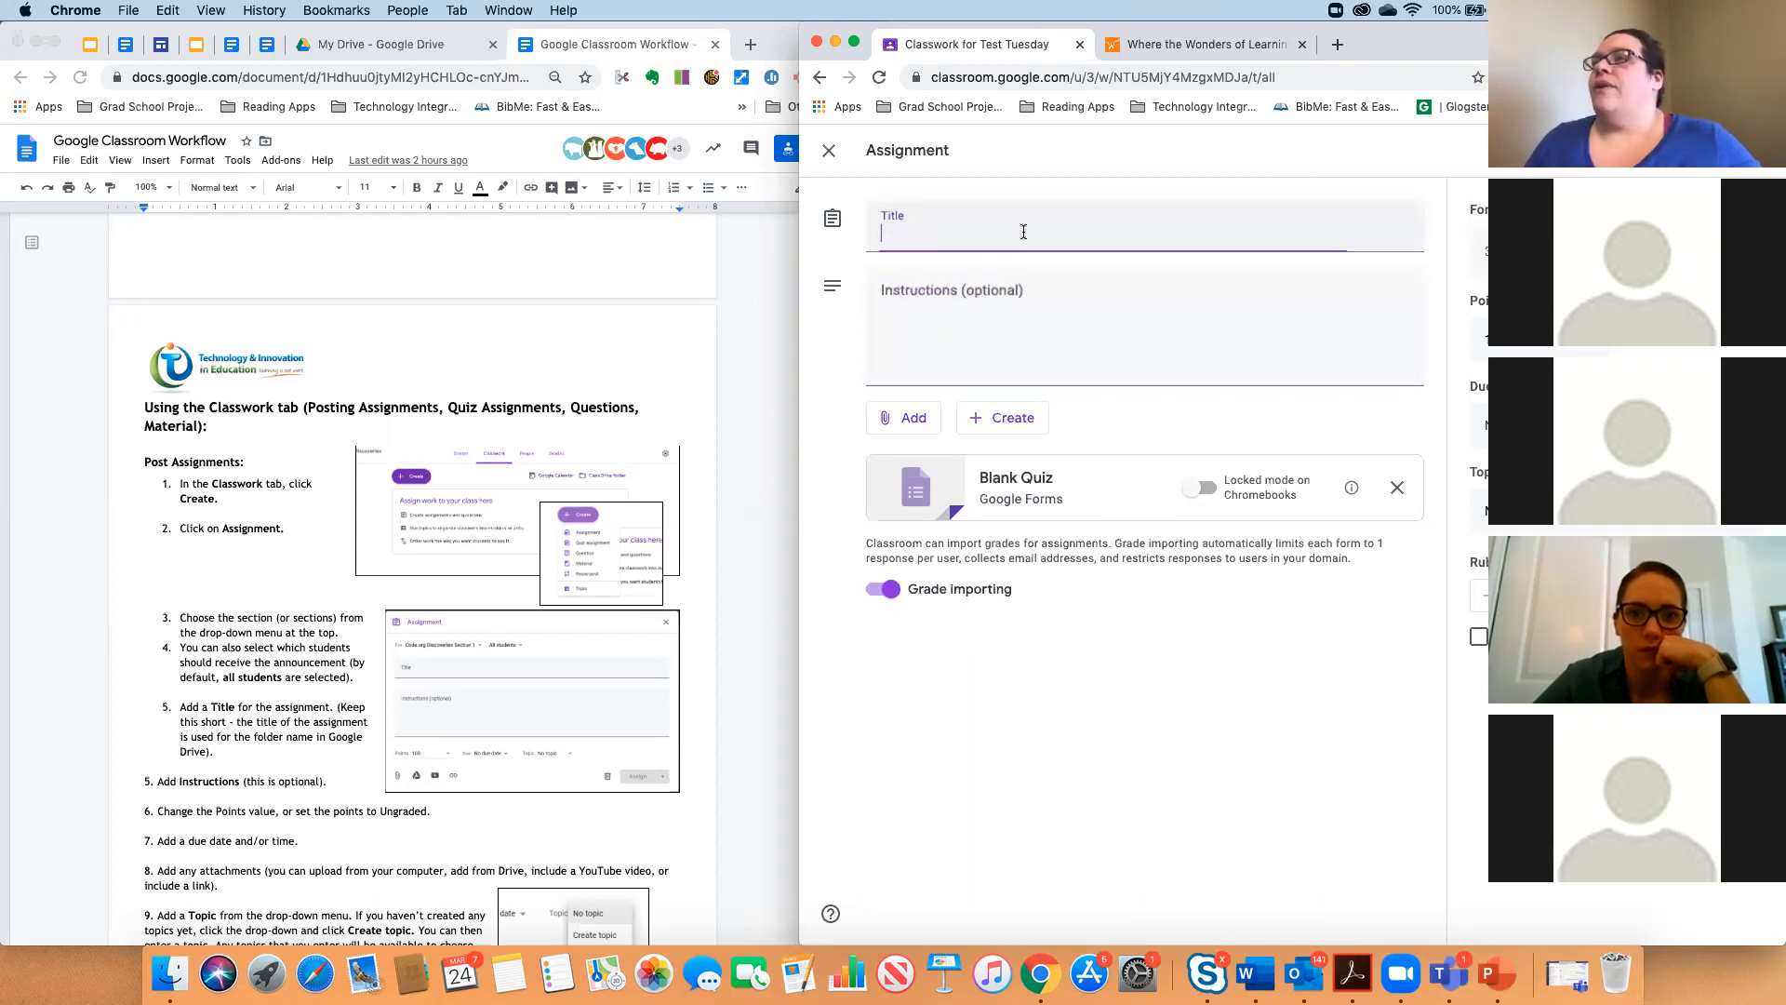
type("Title")
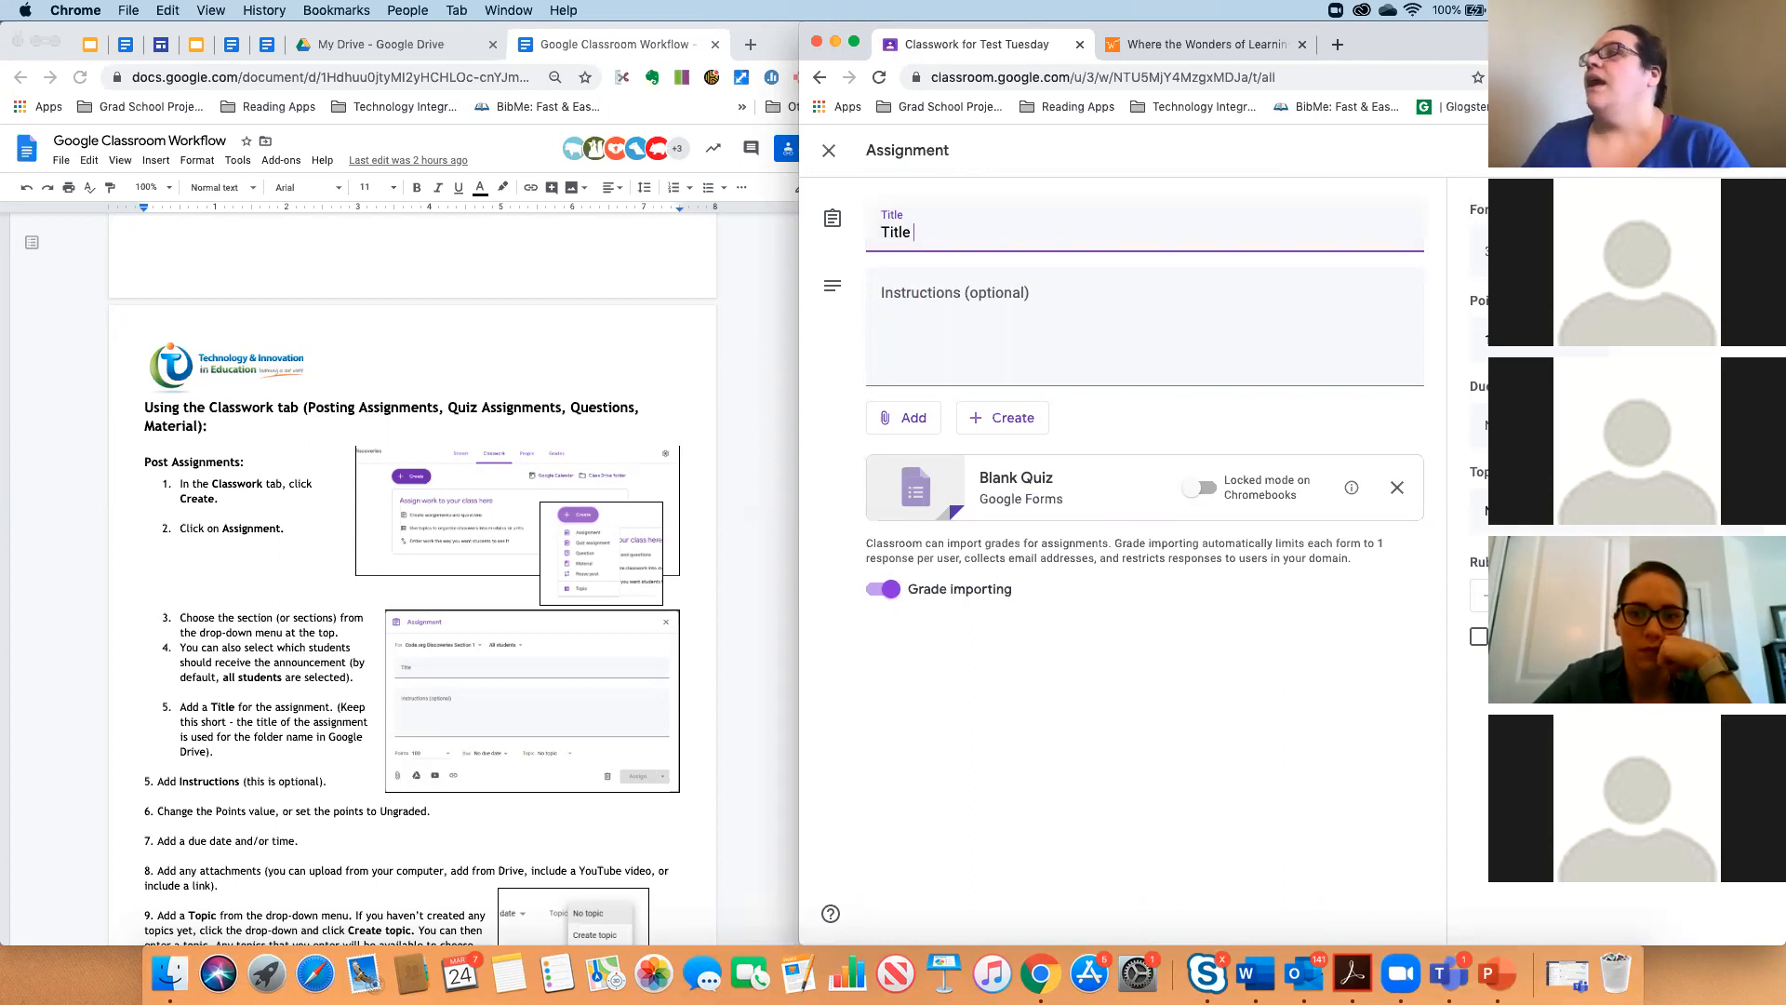
left_click(1016, 478)
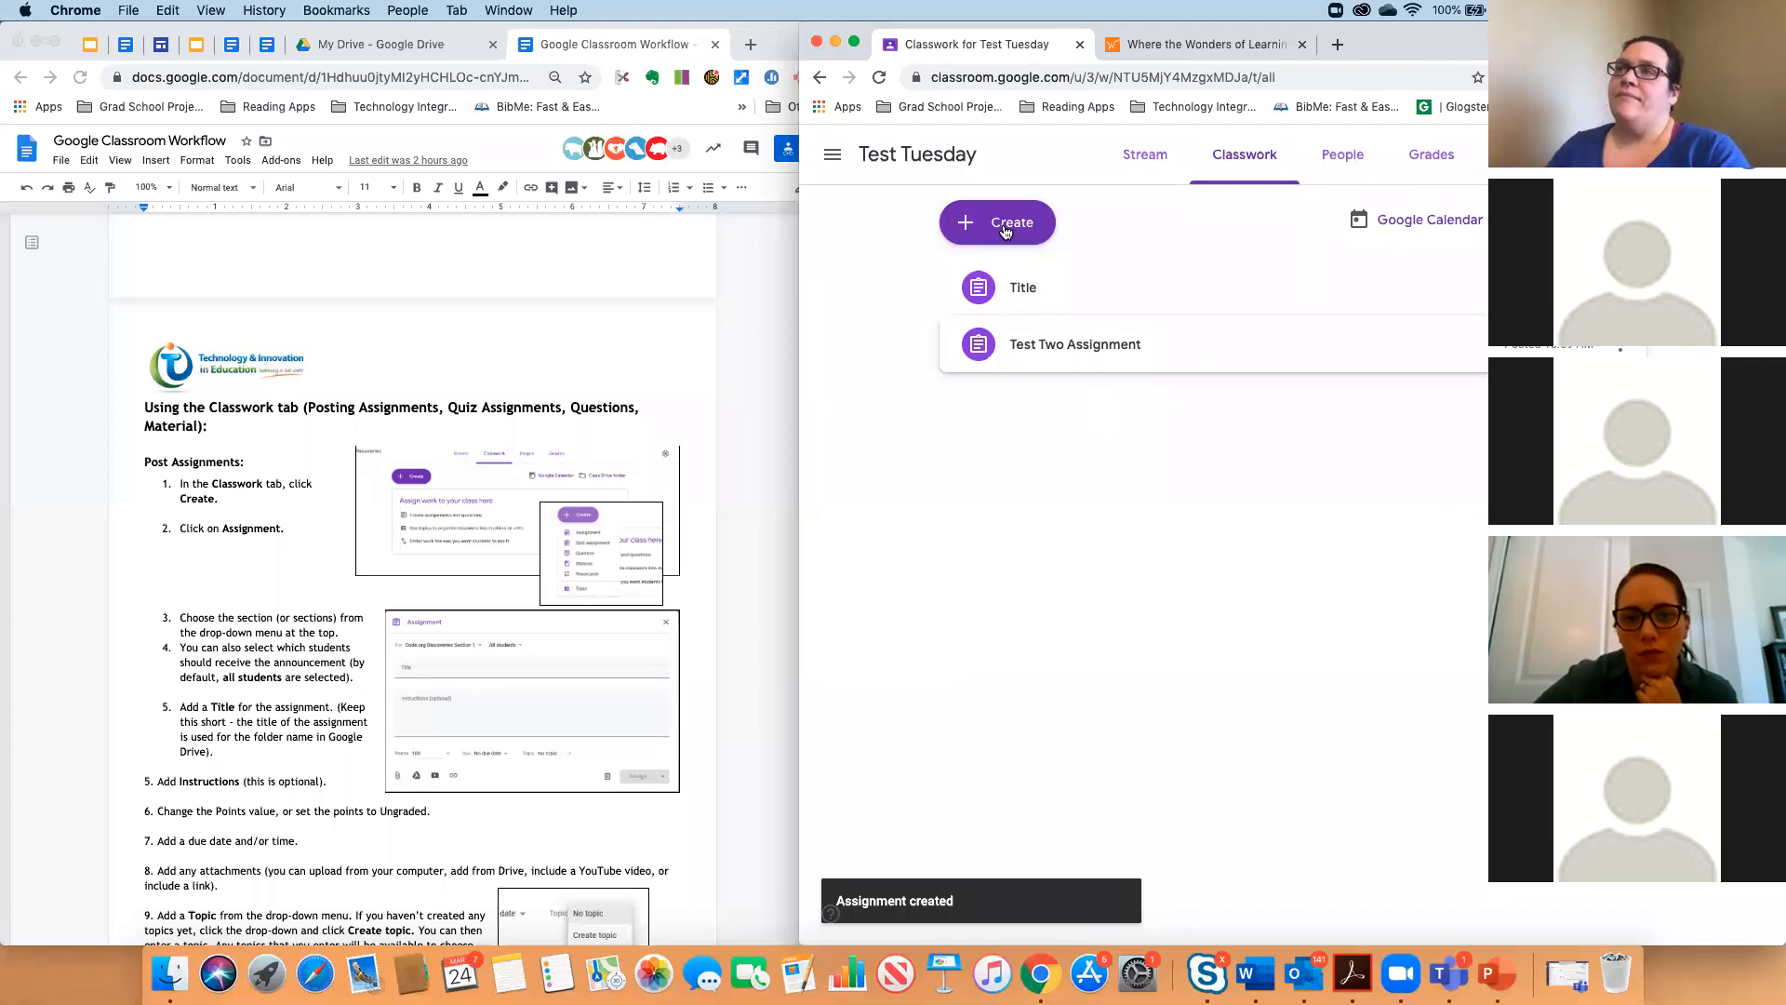
Create a short-answer question "How Are You", also enable its unchecked response option, and post it to the class.
left_click(1027, 238)
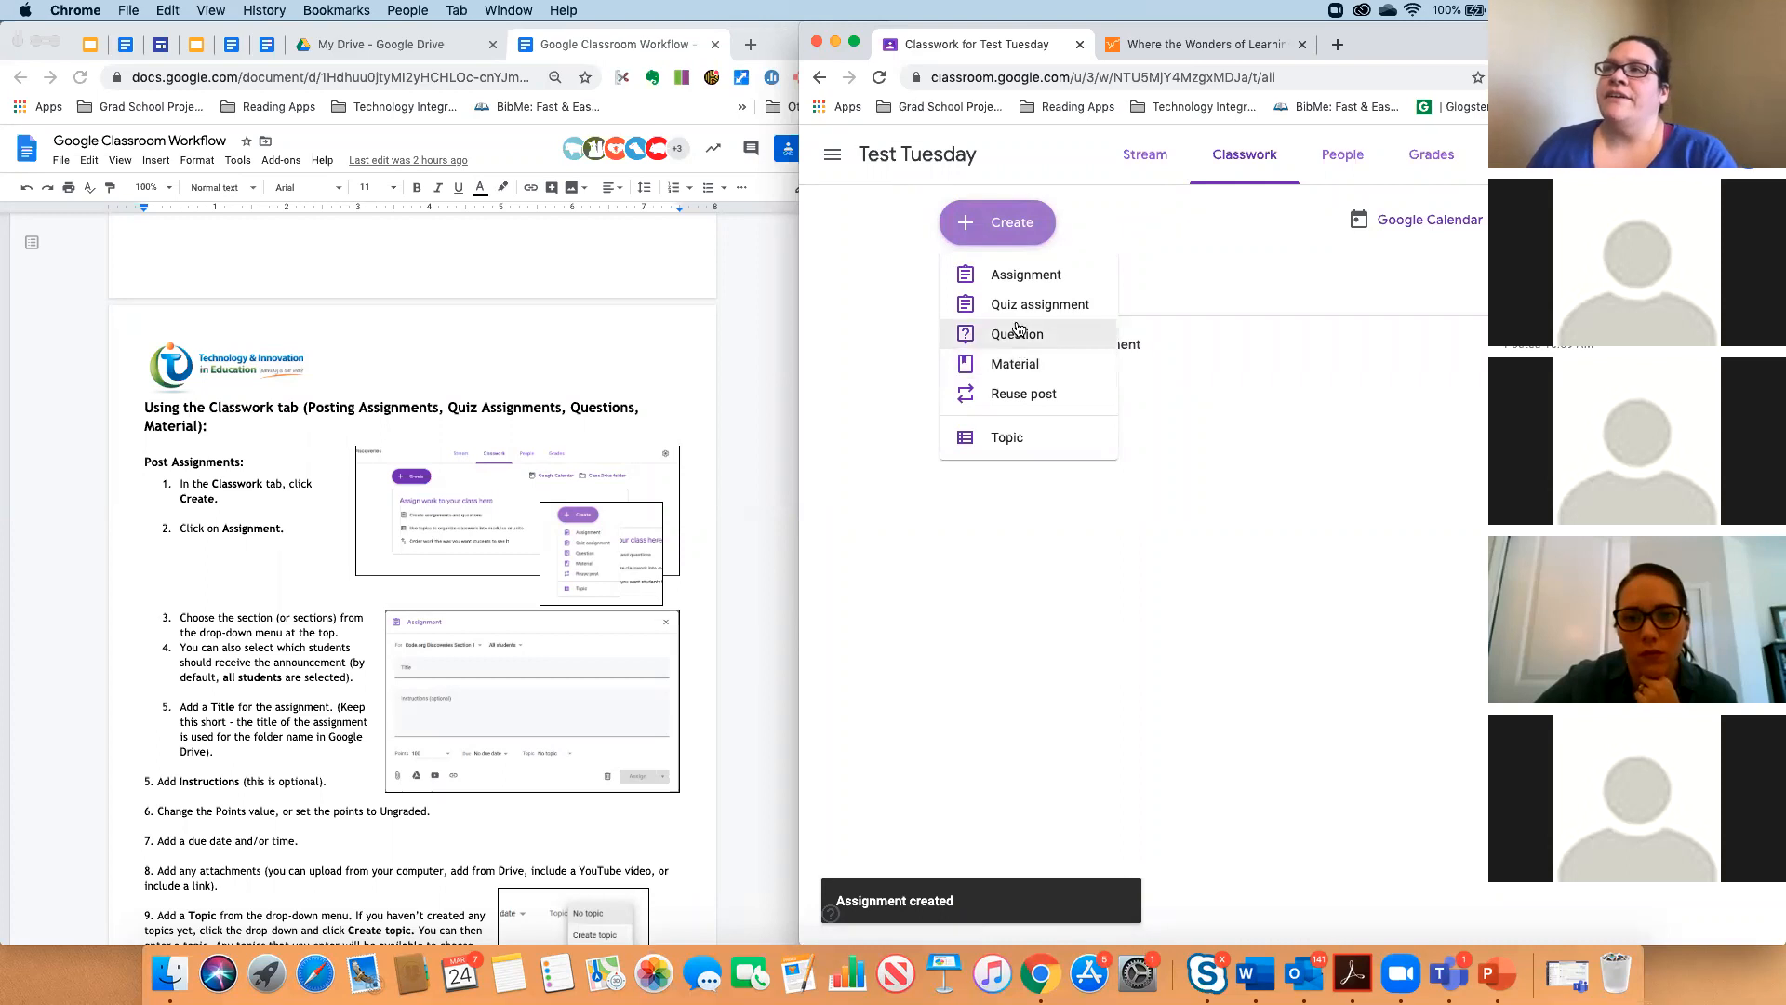
left_click(1017, 333)
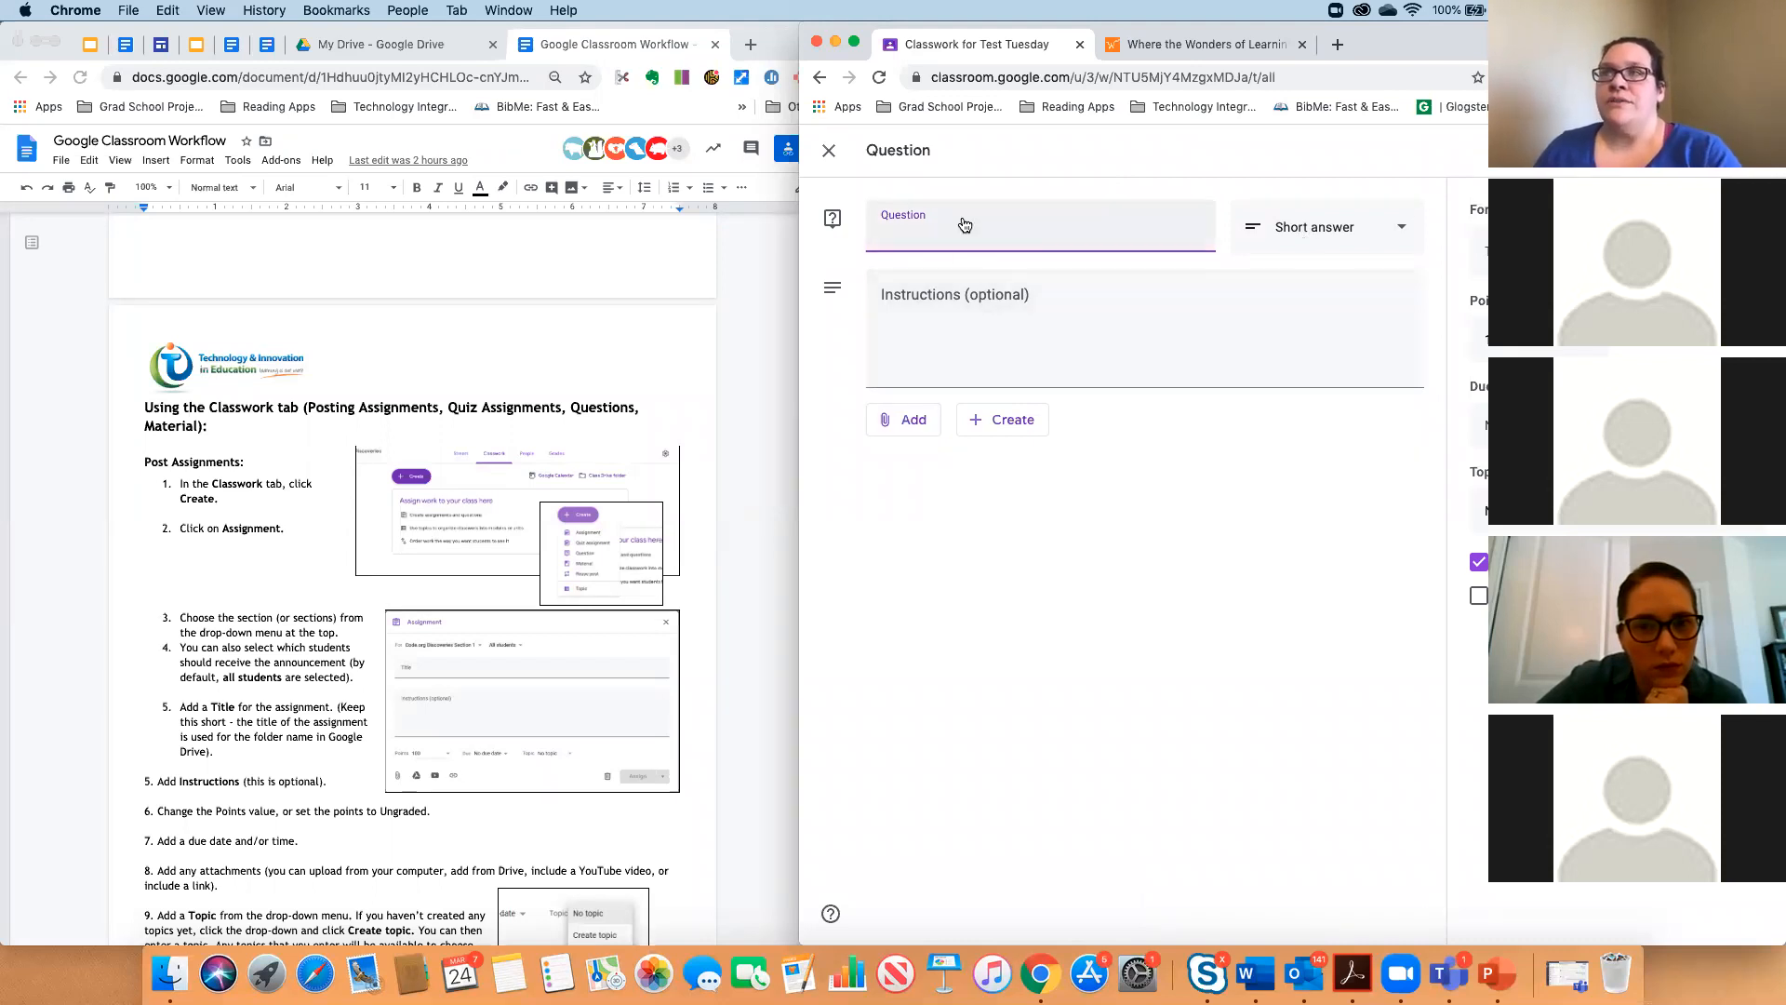
type("How Are You")
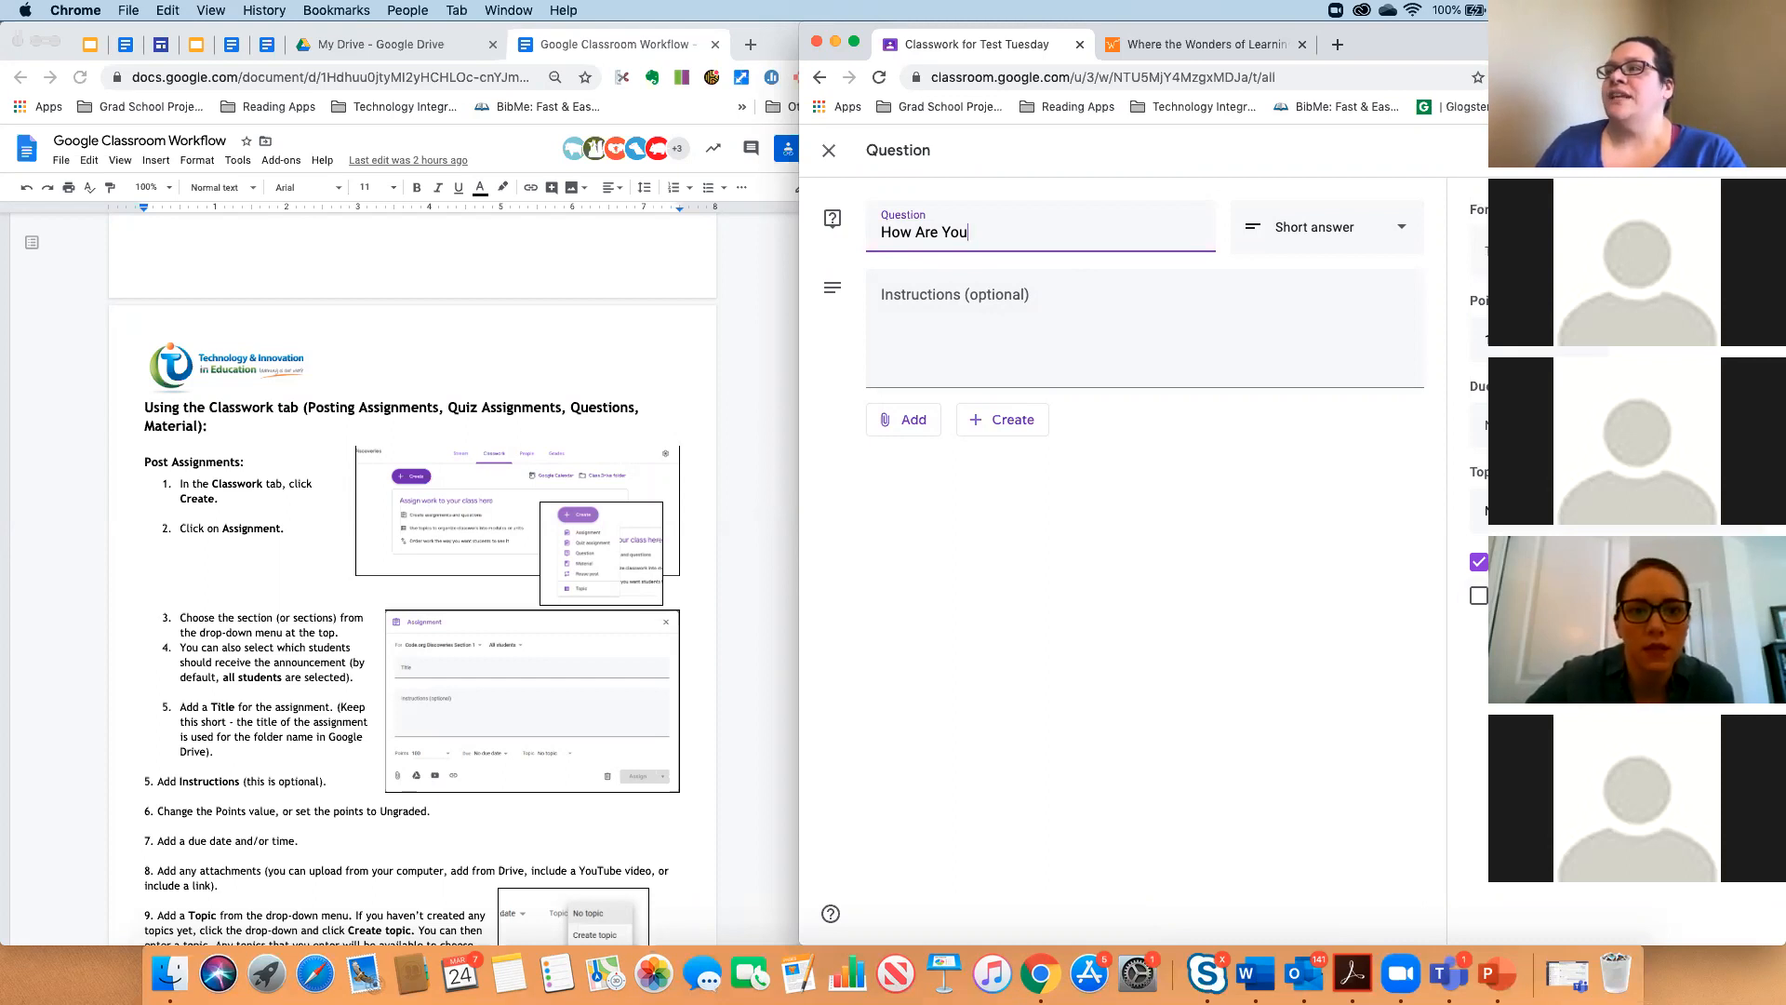
left_click(1478, 597)
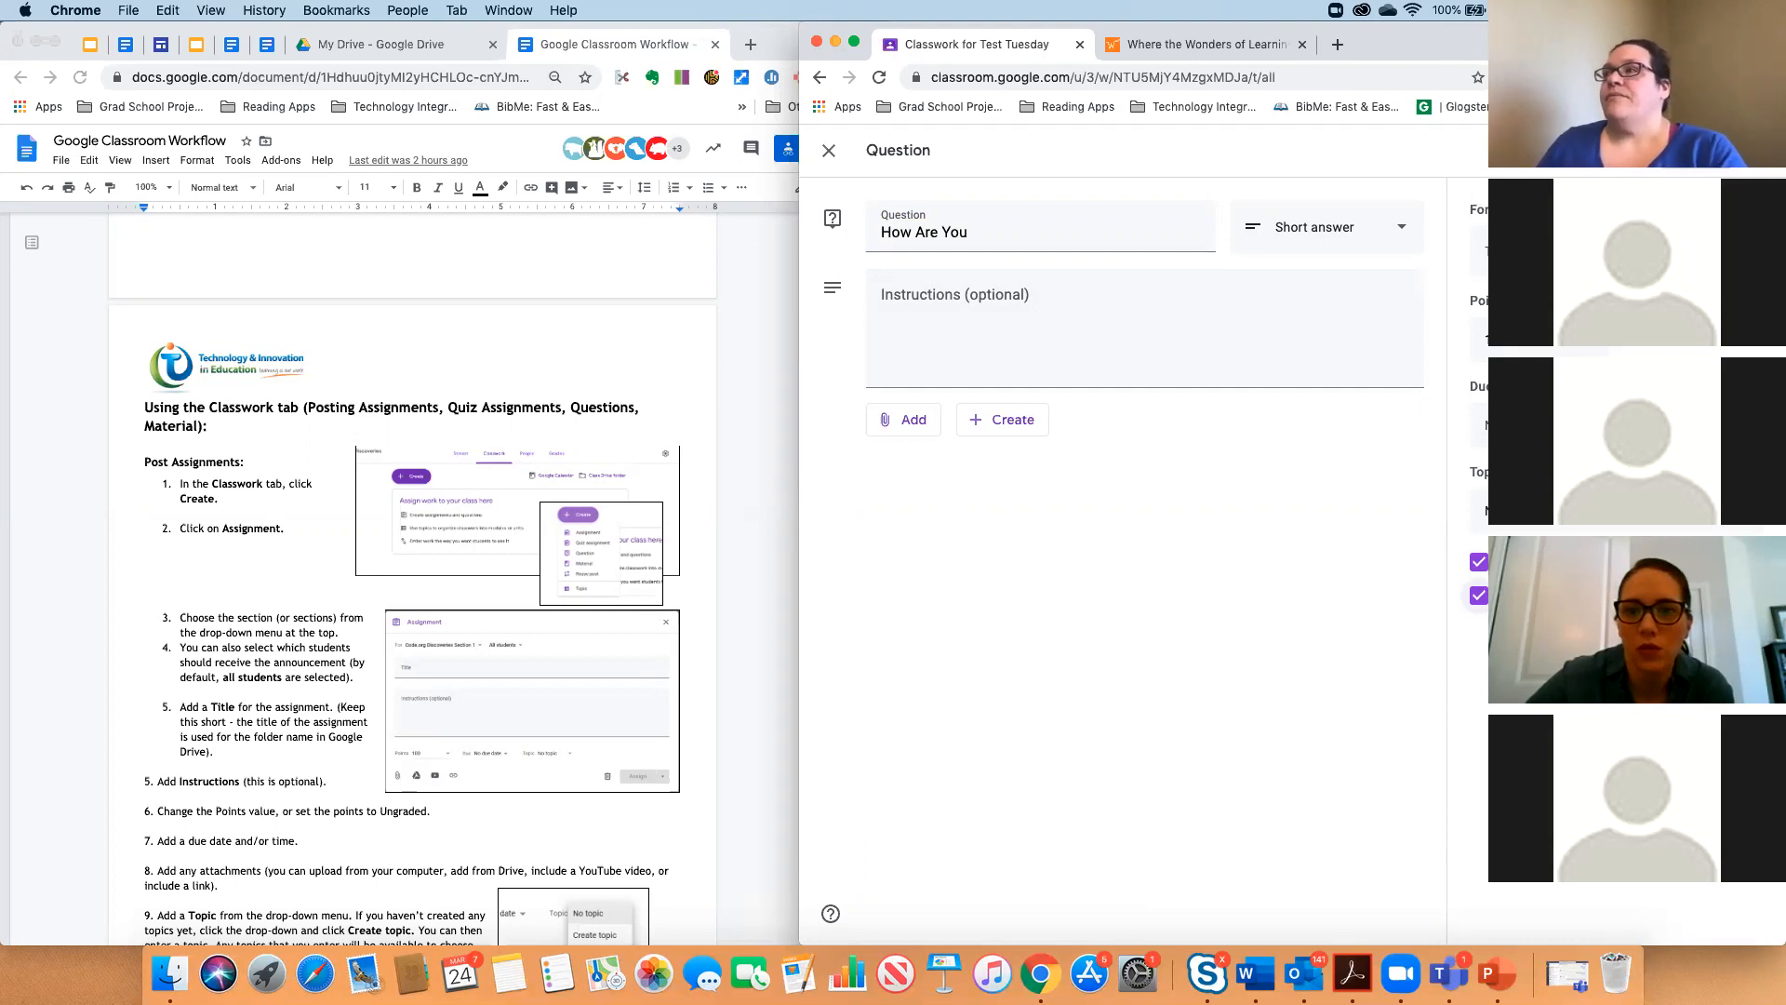
left_click(1693, 149)
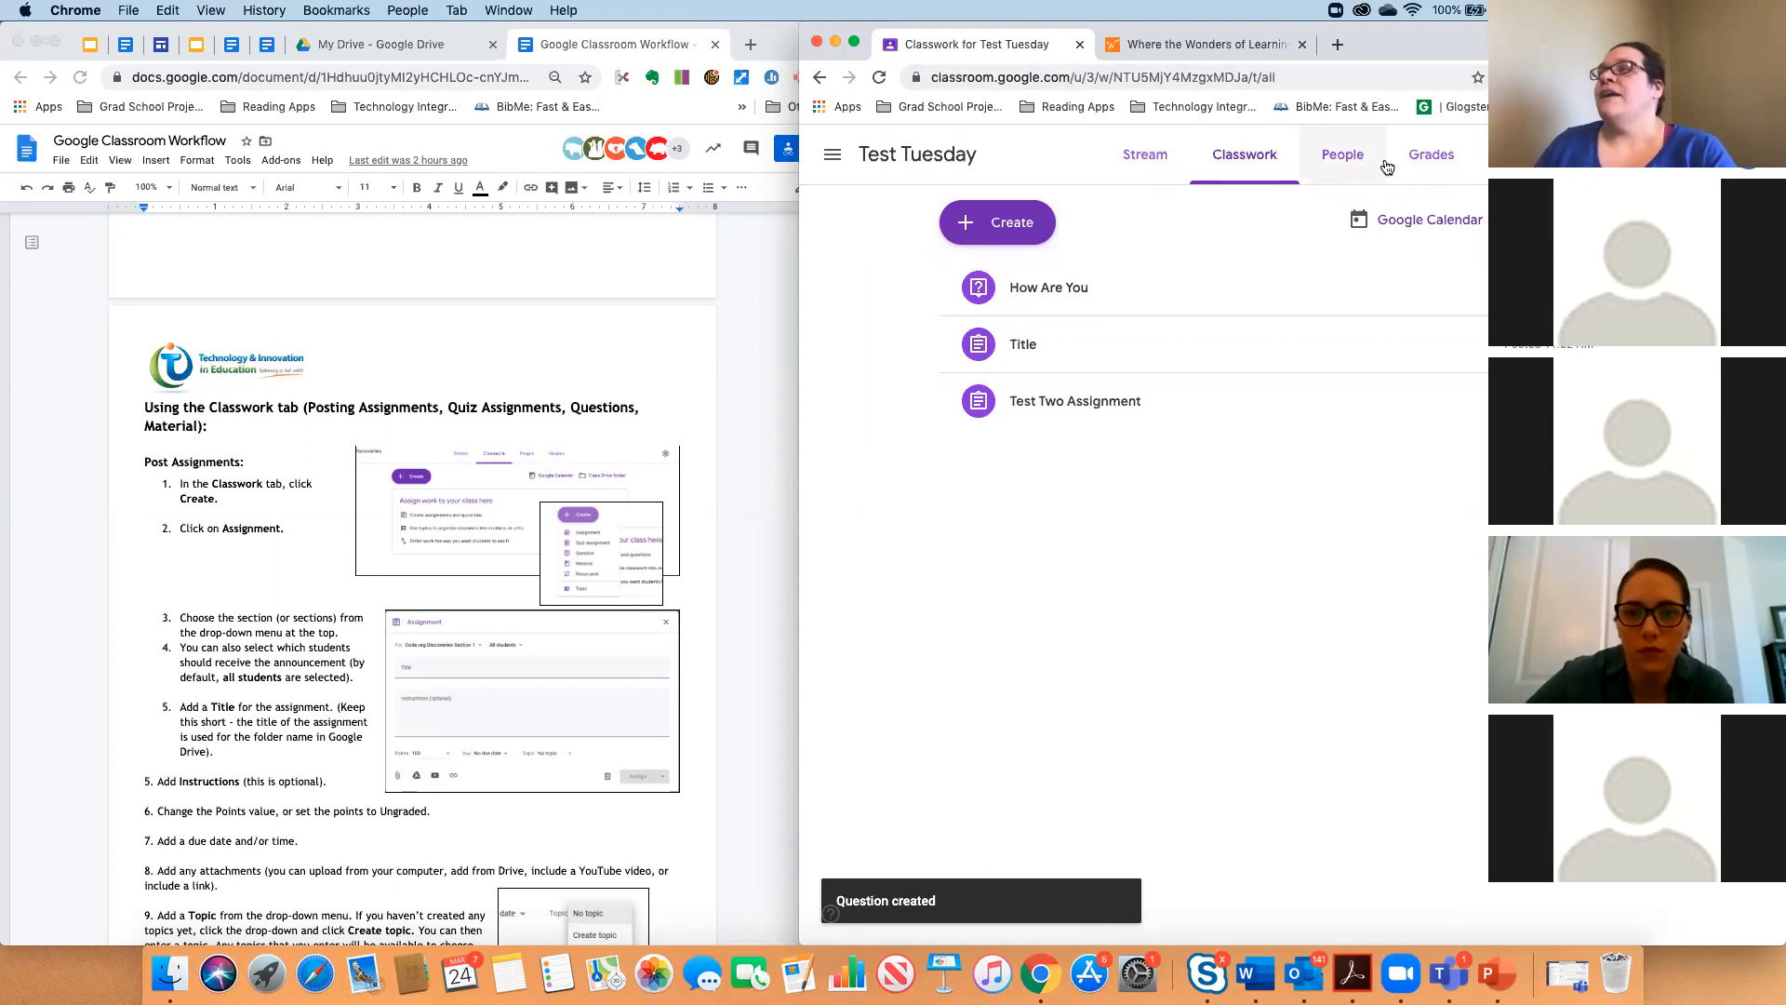
Start a new material post for the class and give it the title "Websites that are useful".
left_click(1012, 227)
left_click(1015, 361)
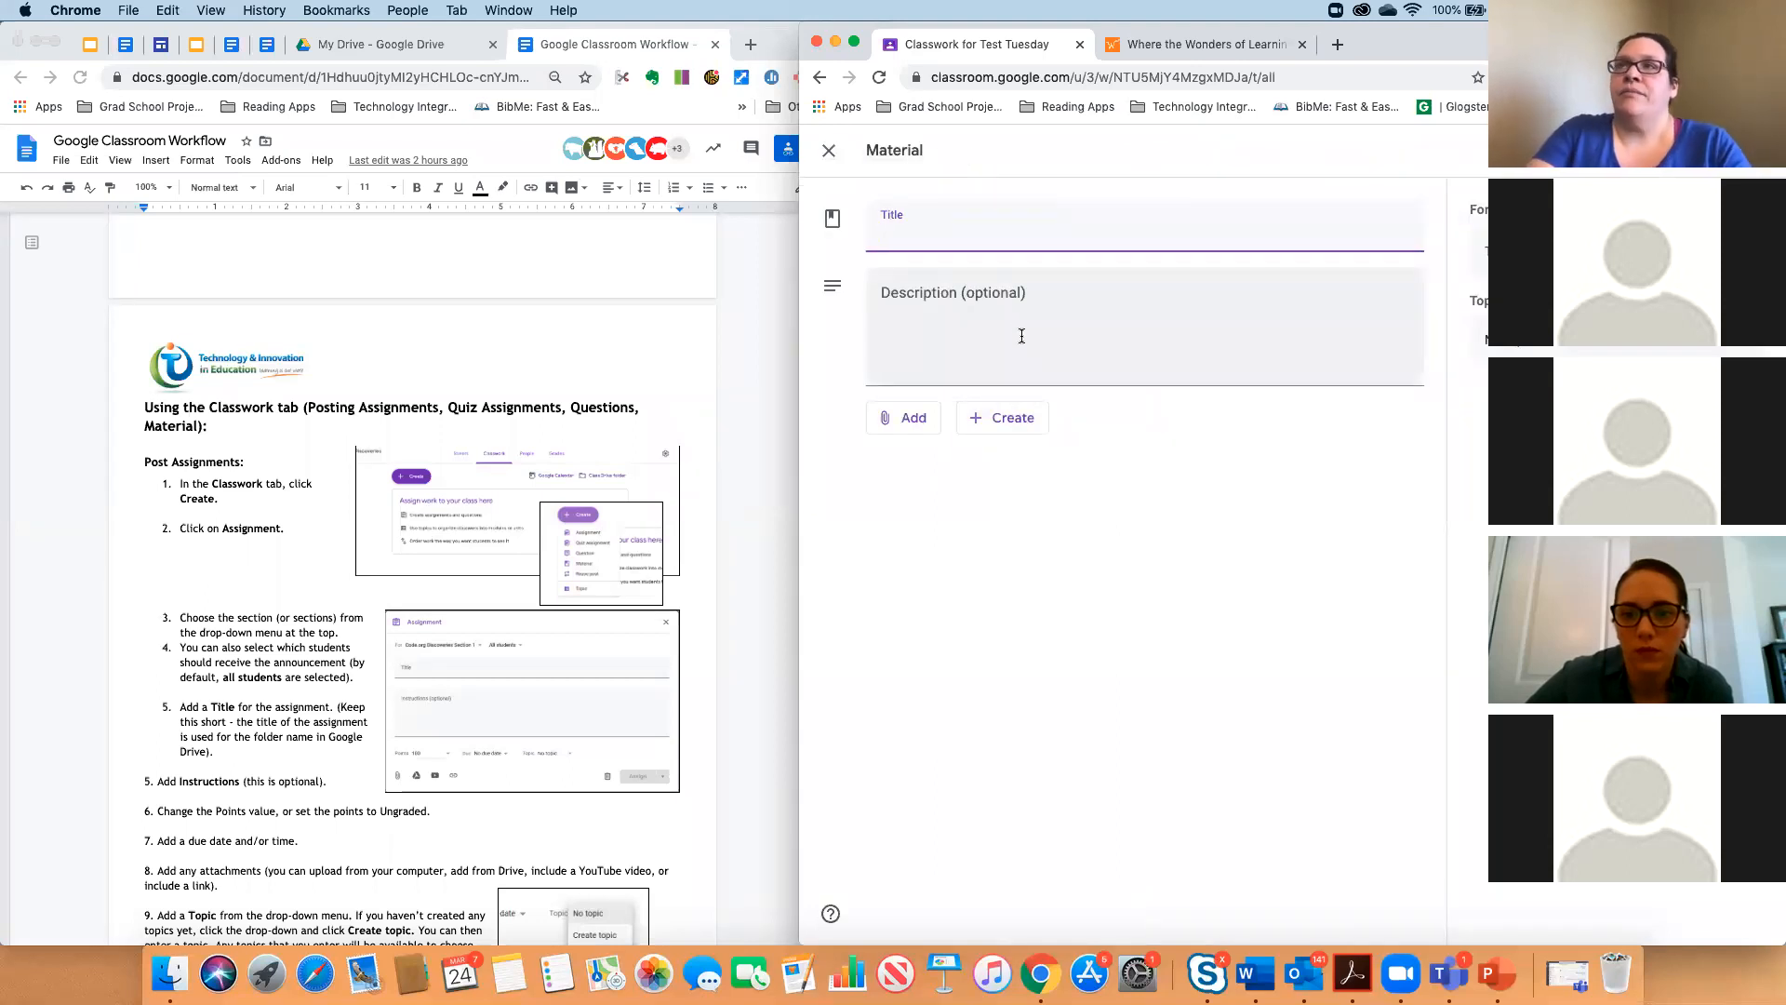
type("Websites ")
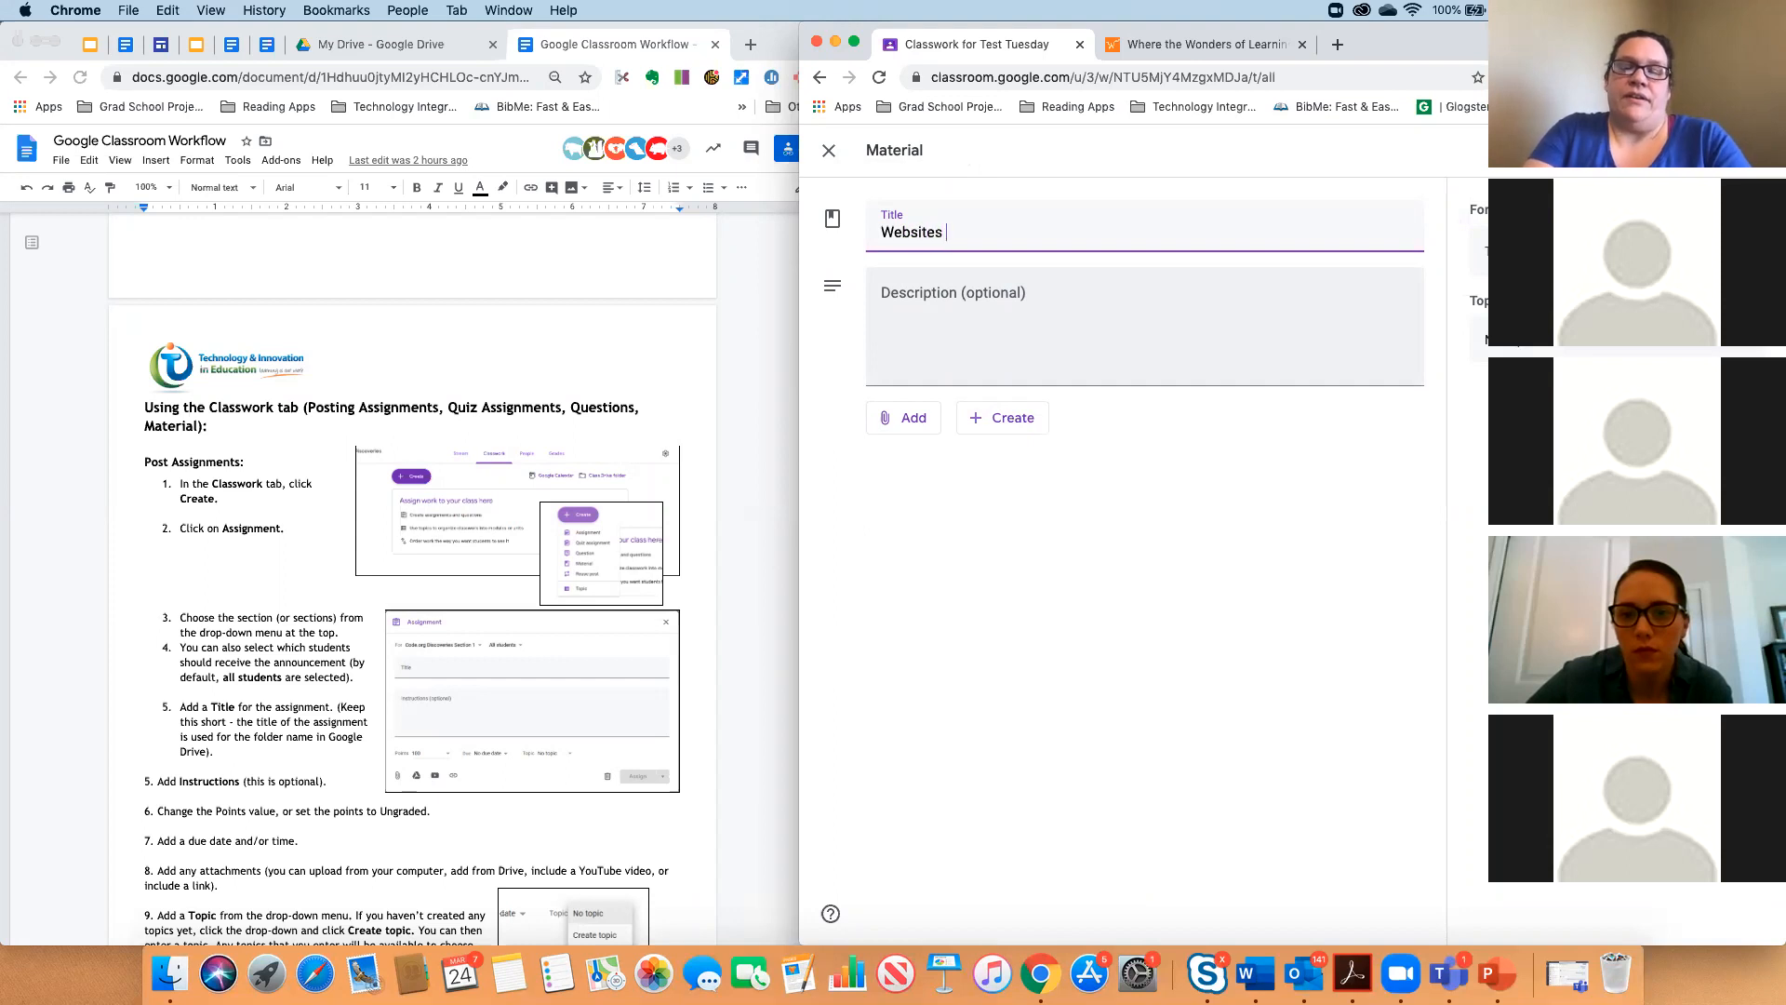
type("that are useful")
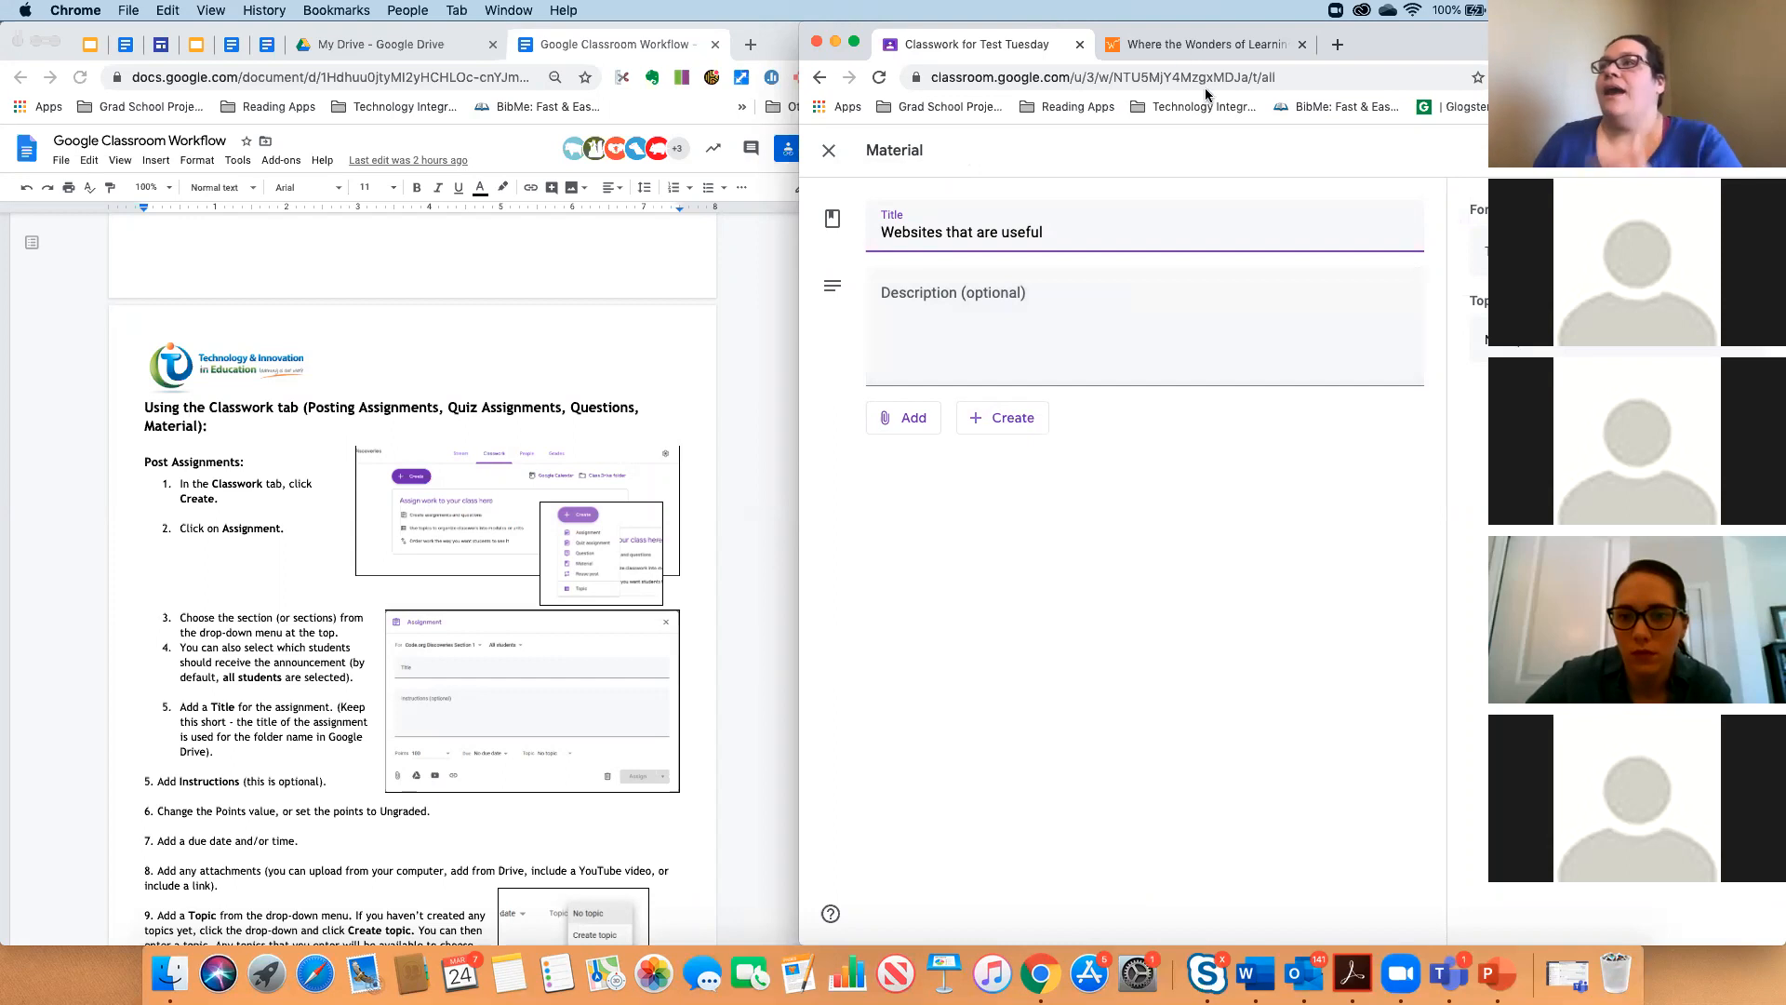
Copy the web address of the open Wonderopolis site and return to the material draft.
left_click(1200, 44)
left_click(1155, 76)
right_click(1141, 81)
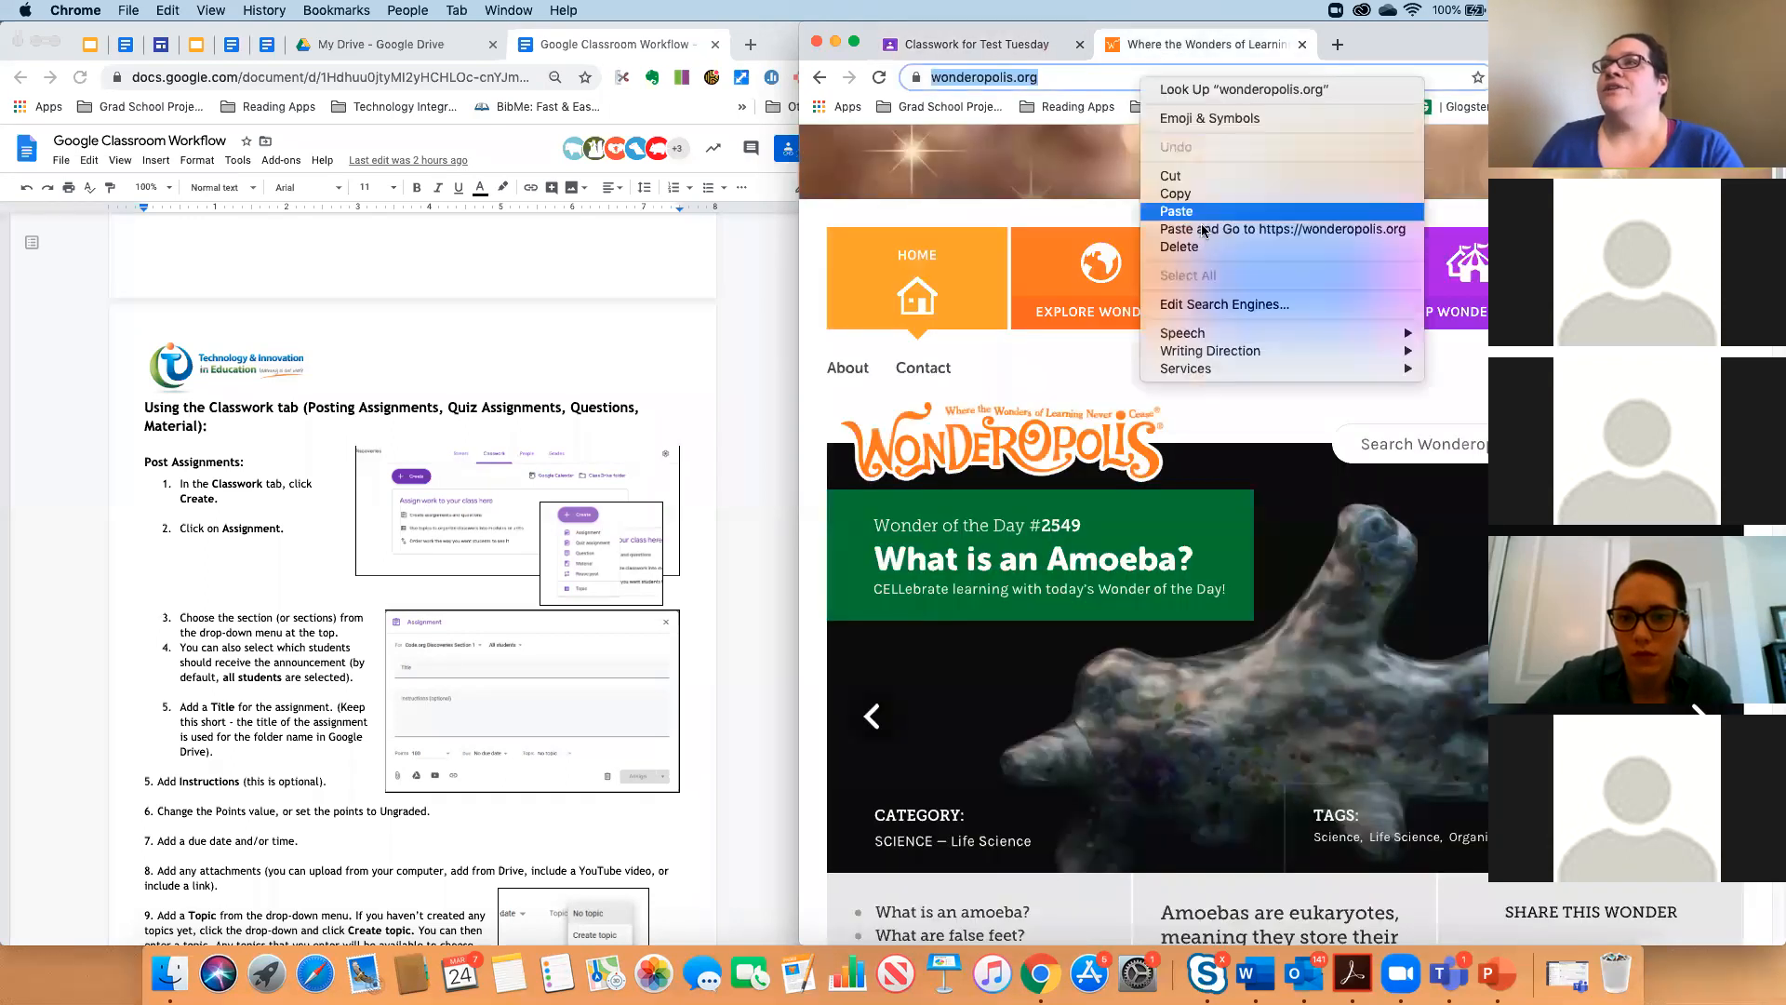
left_click(1174, 194)
left_click(1005, 46)
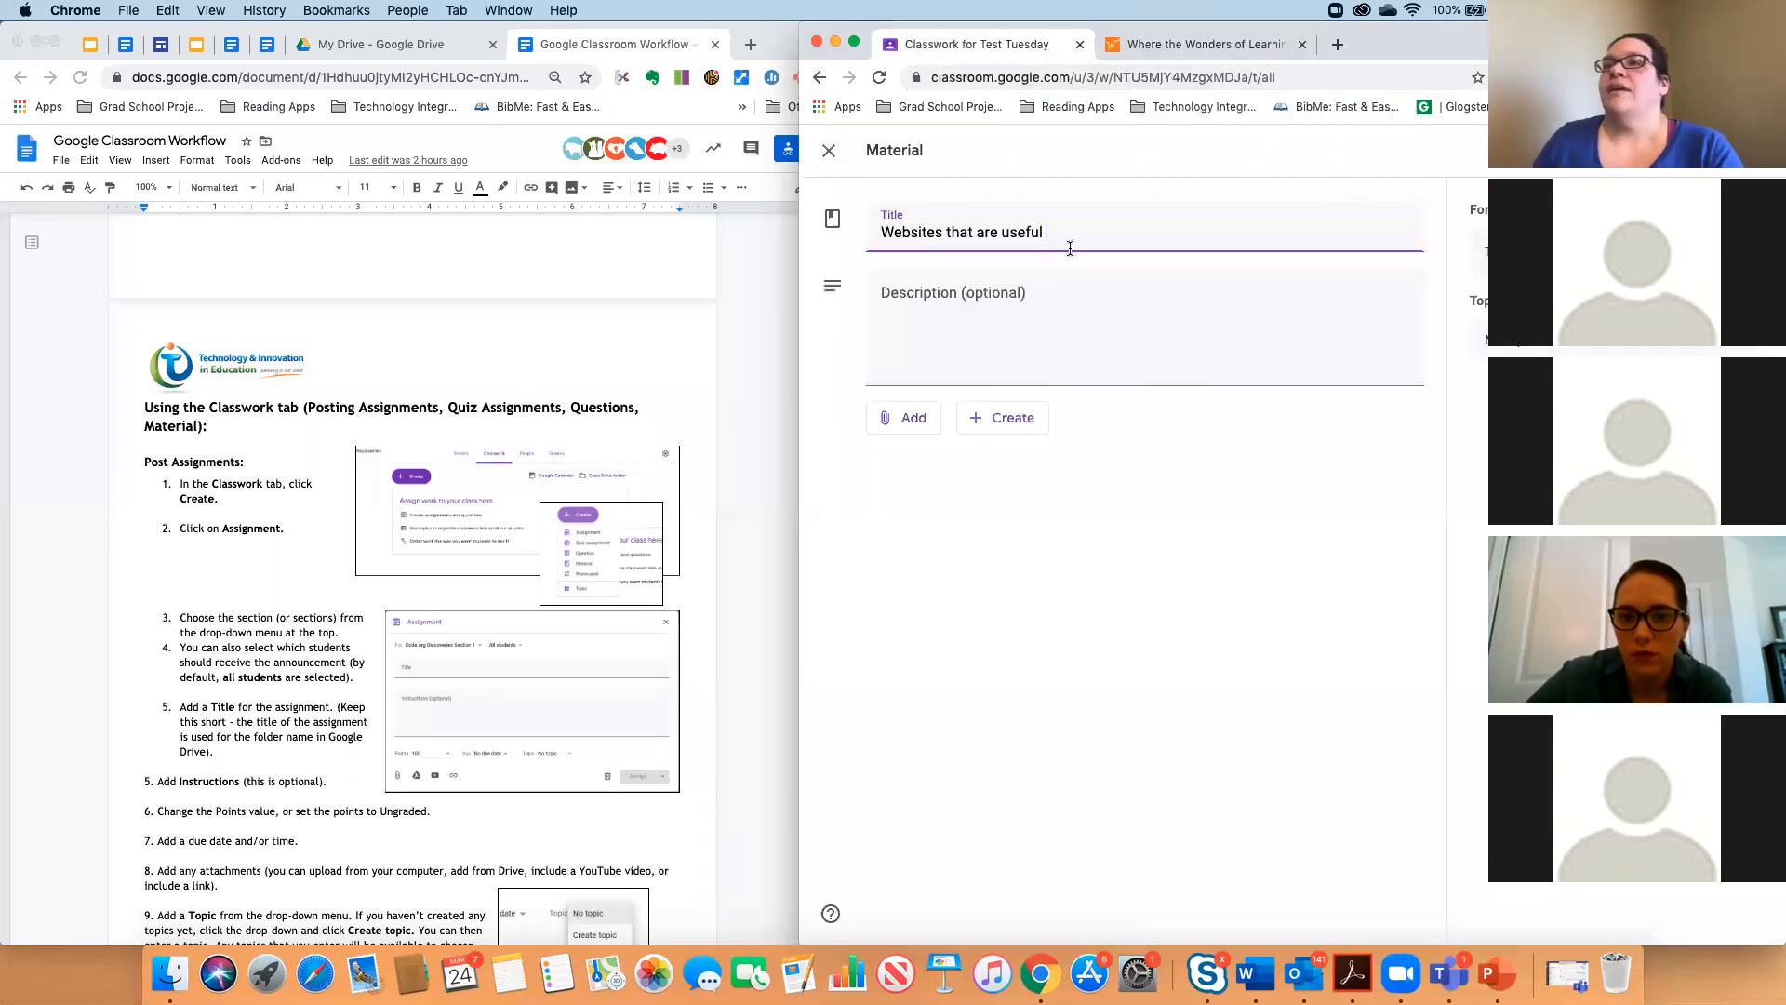
Attach the copied wonderopolis.org address as a link to the material and post it to the class.
left_click(907, 421)
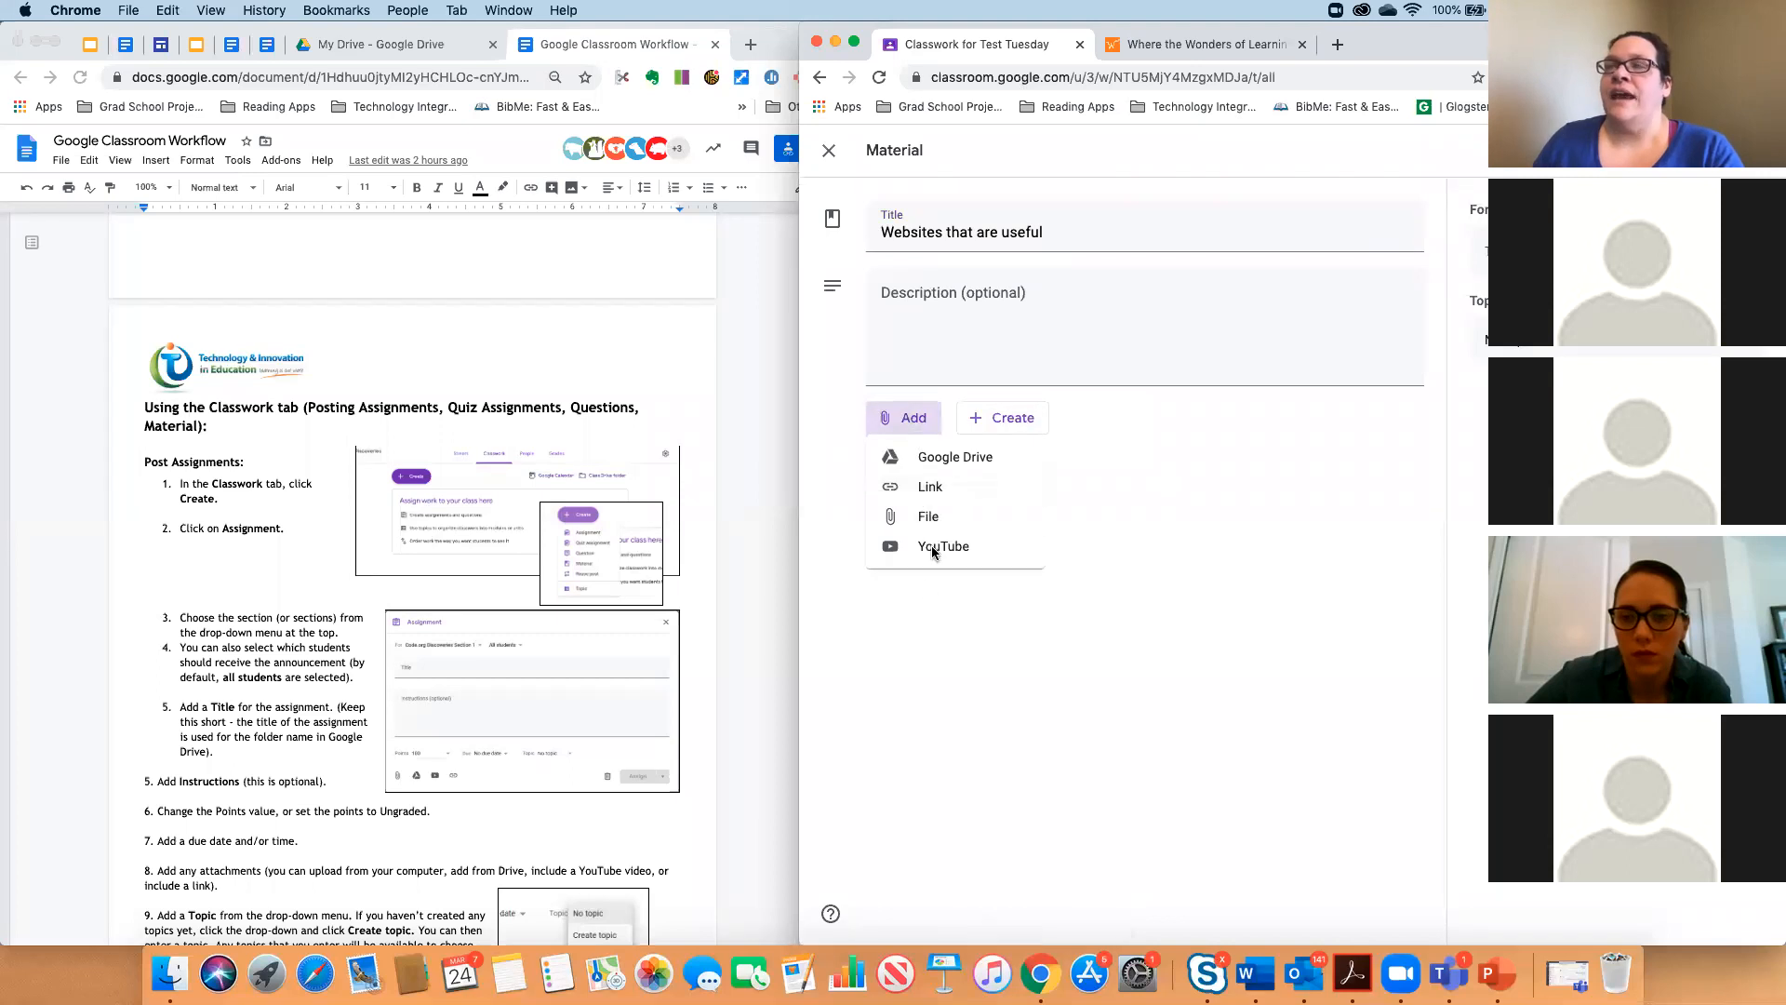
left_click(930, 487)
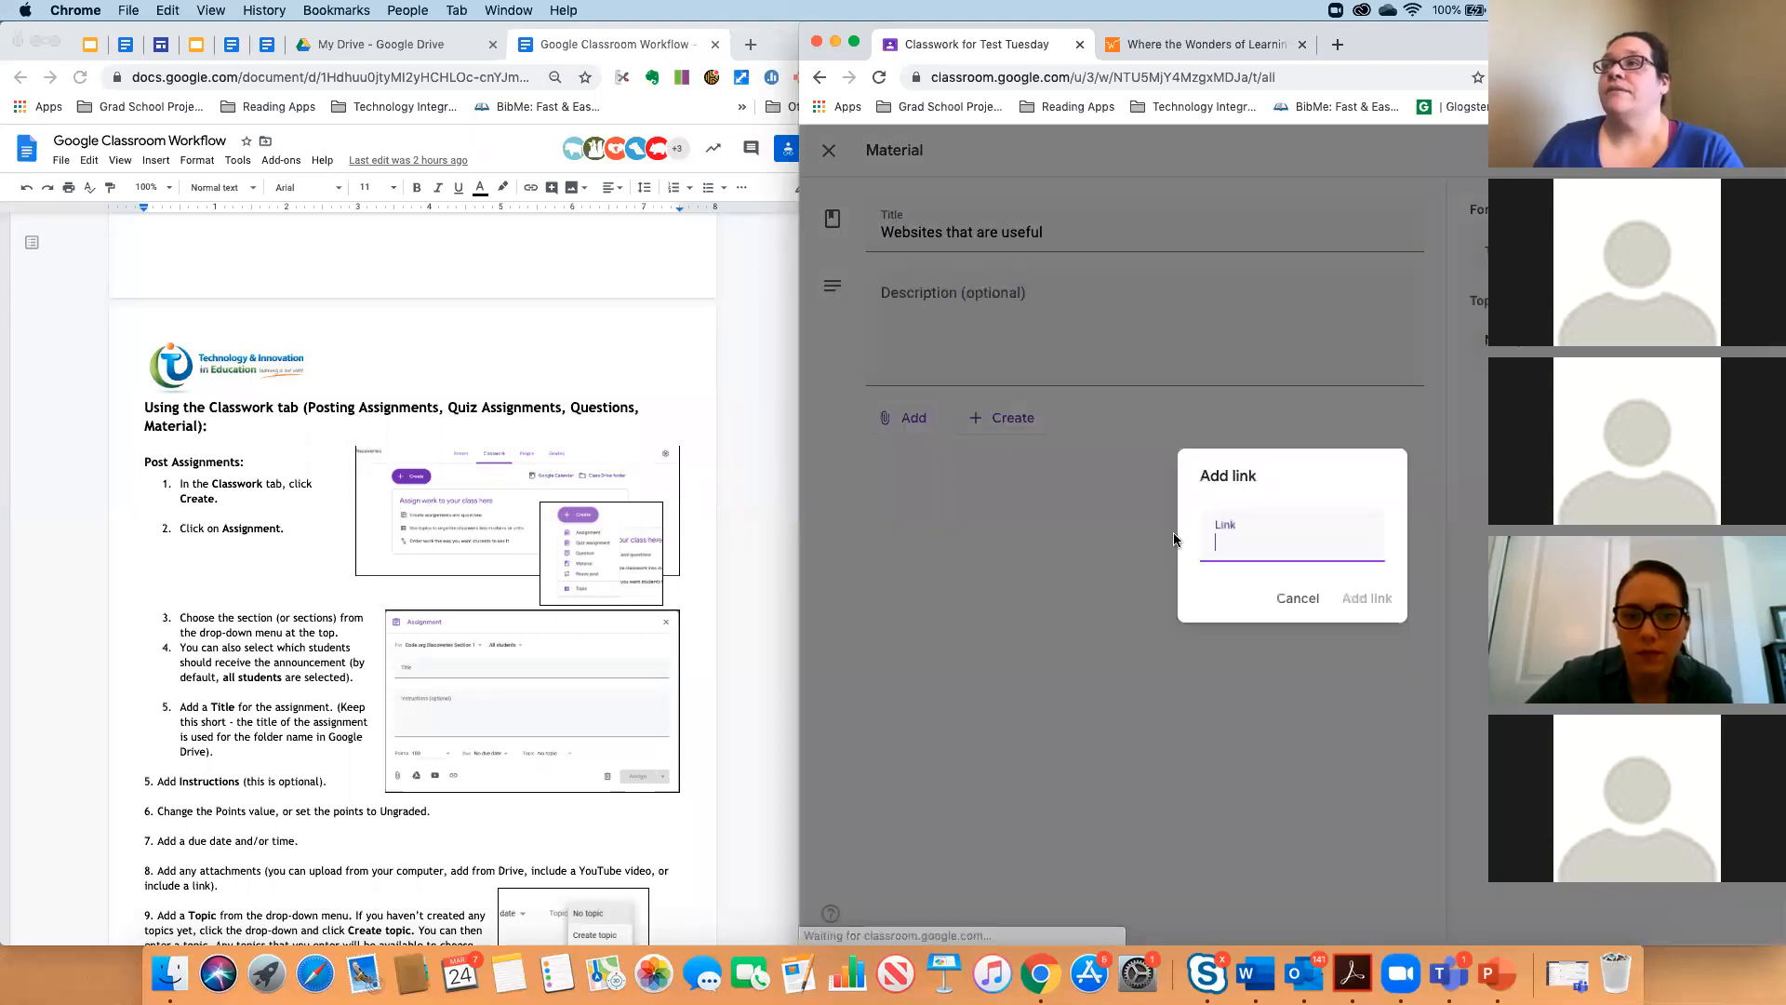
key("super+v")
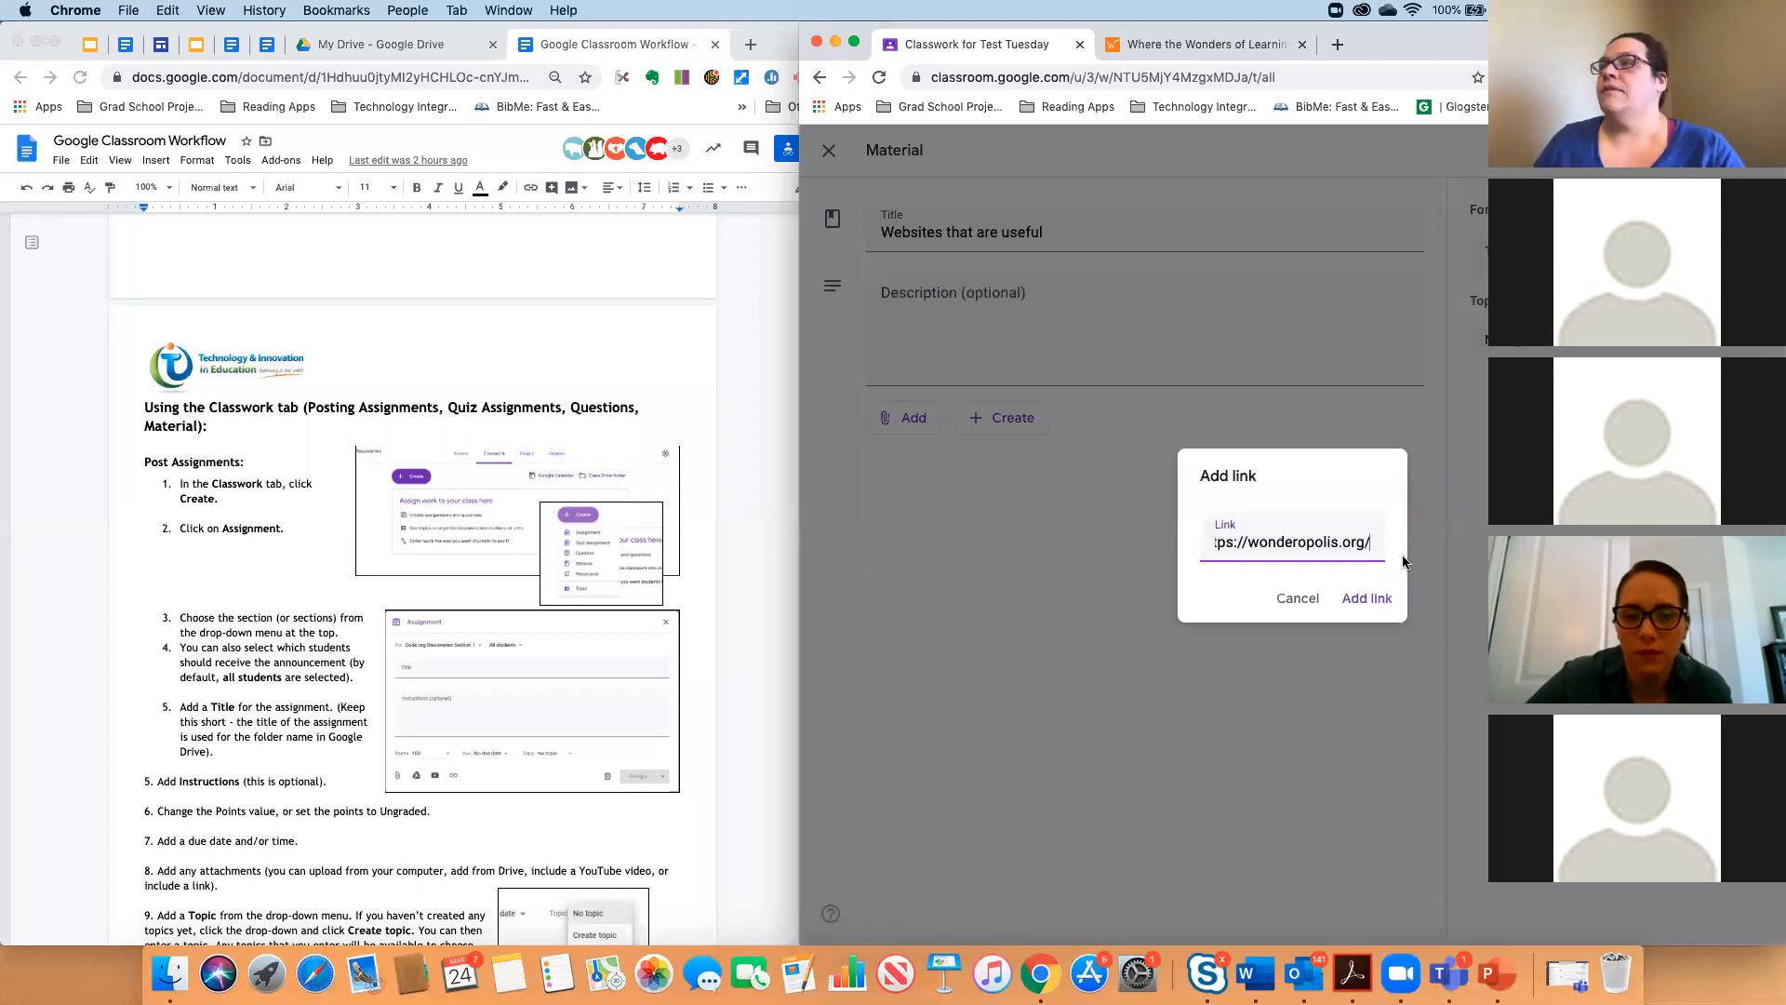
left_click(1367, 598)
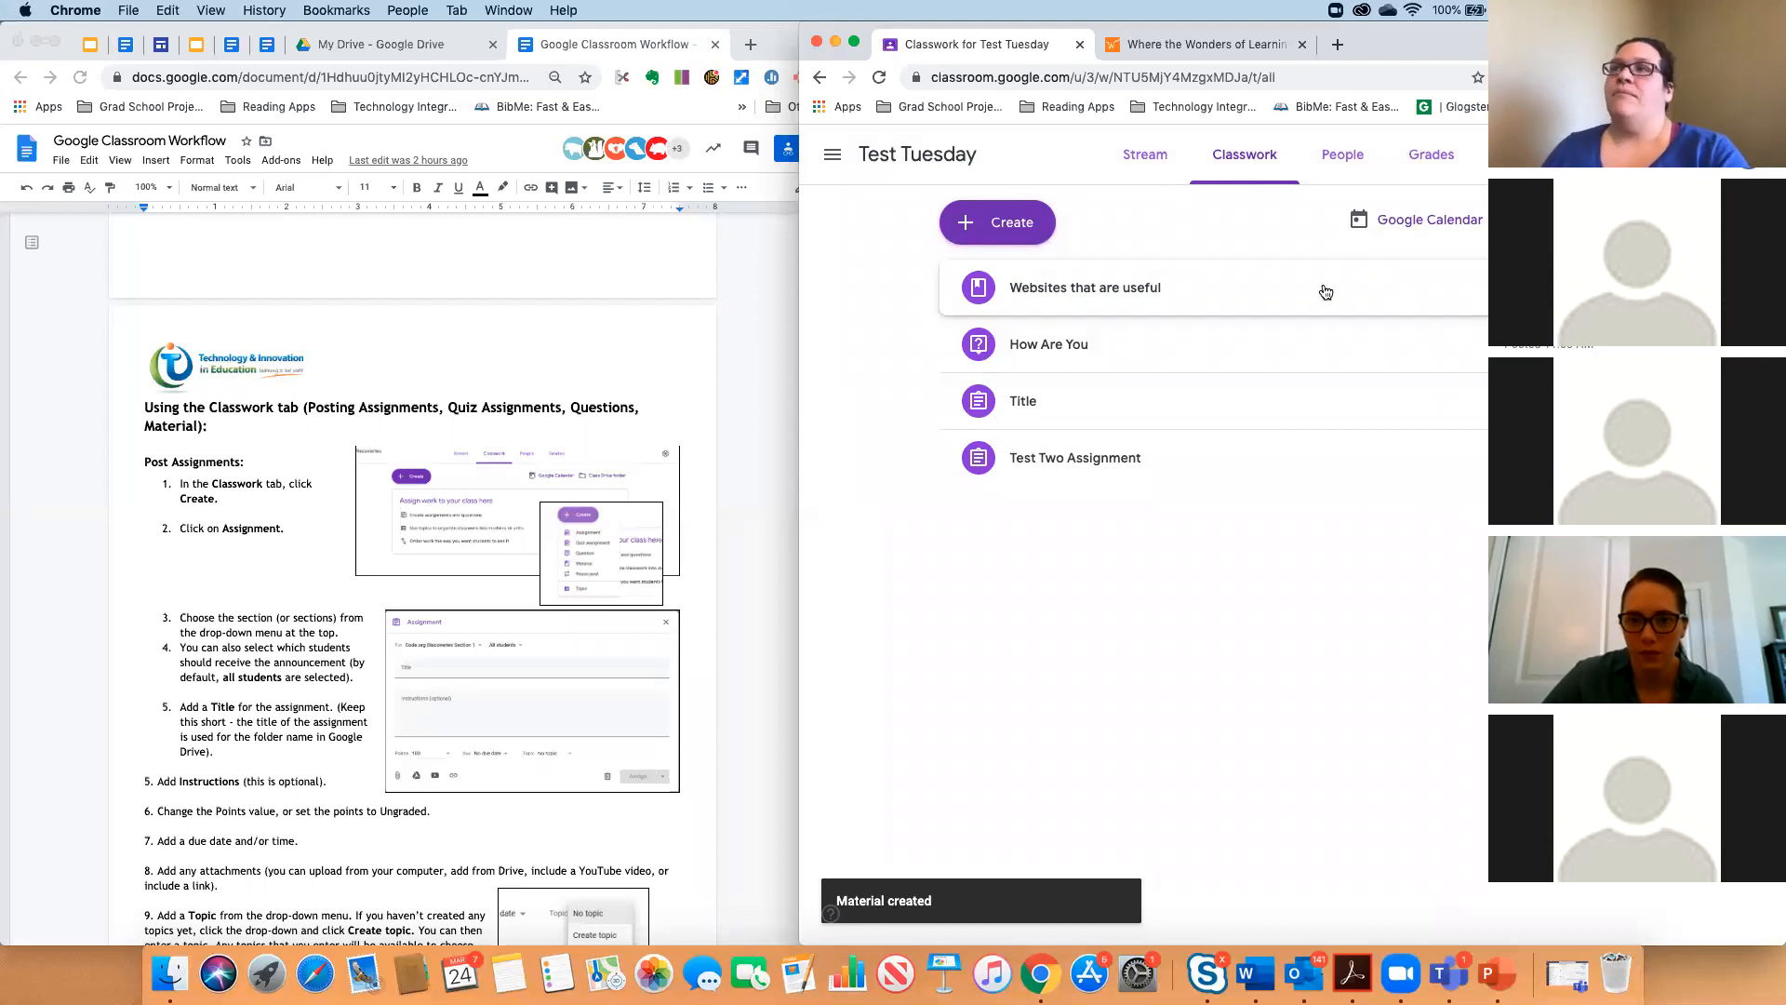
Look through the workflow document's instructions for posting a question, posting material and creating a quiz assignment.
scroll(516, 477, "down", 5)
scroll(517, 463, "down", 10)
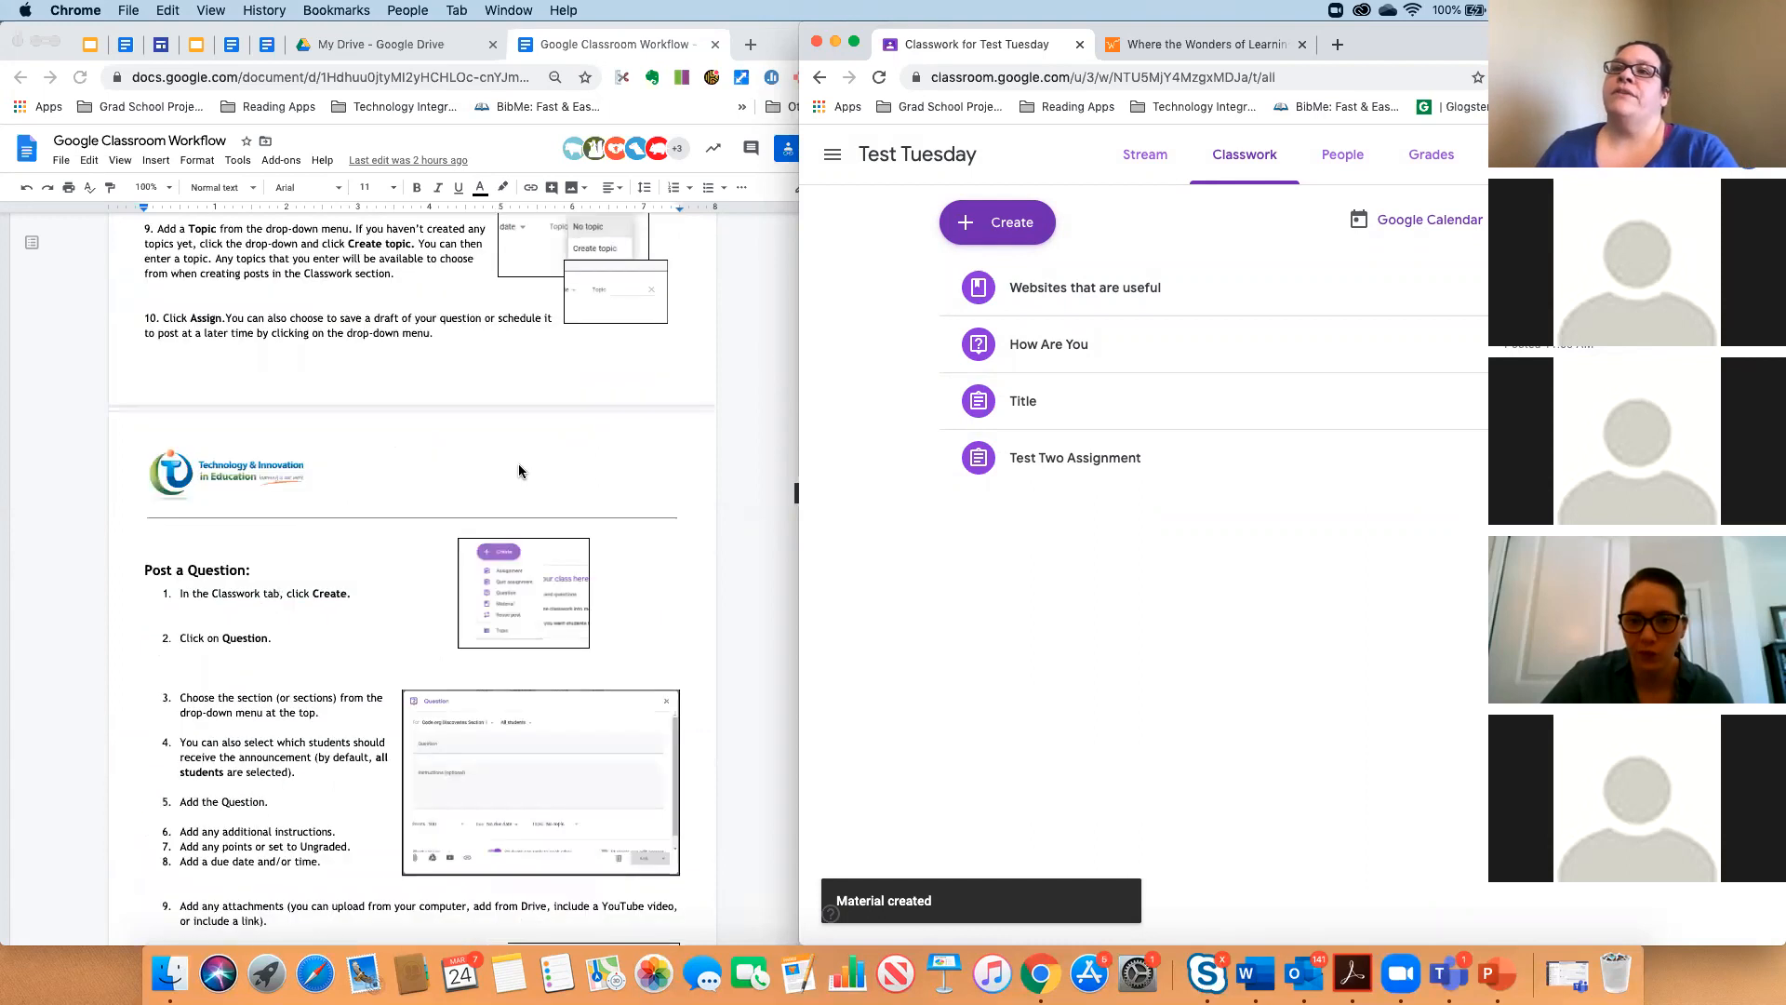
scroll(518, 470, "down", 15)
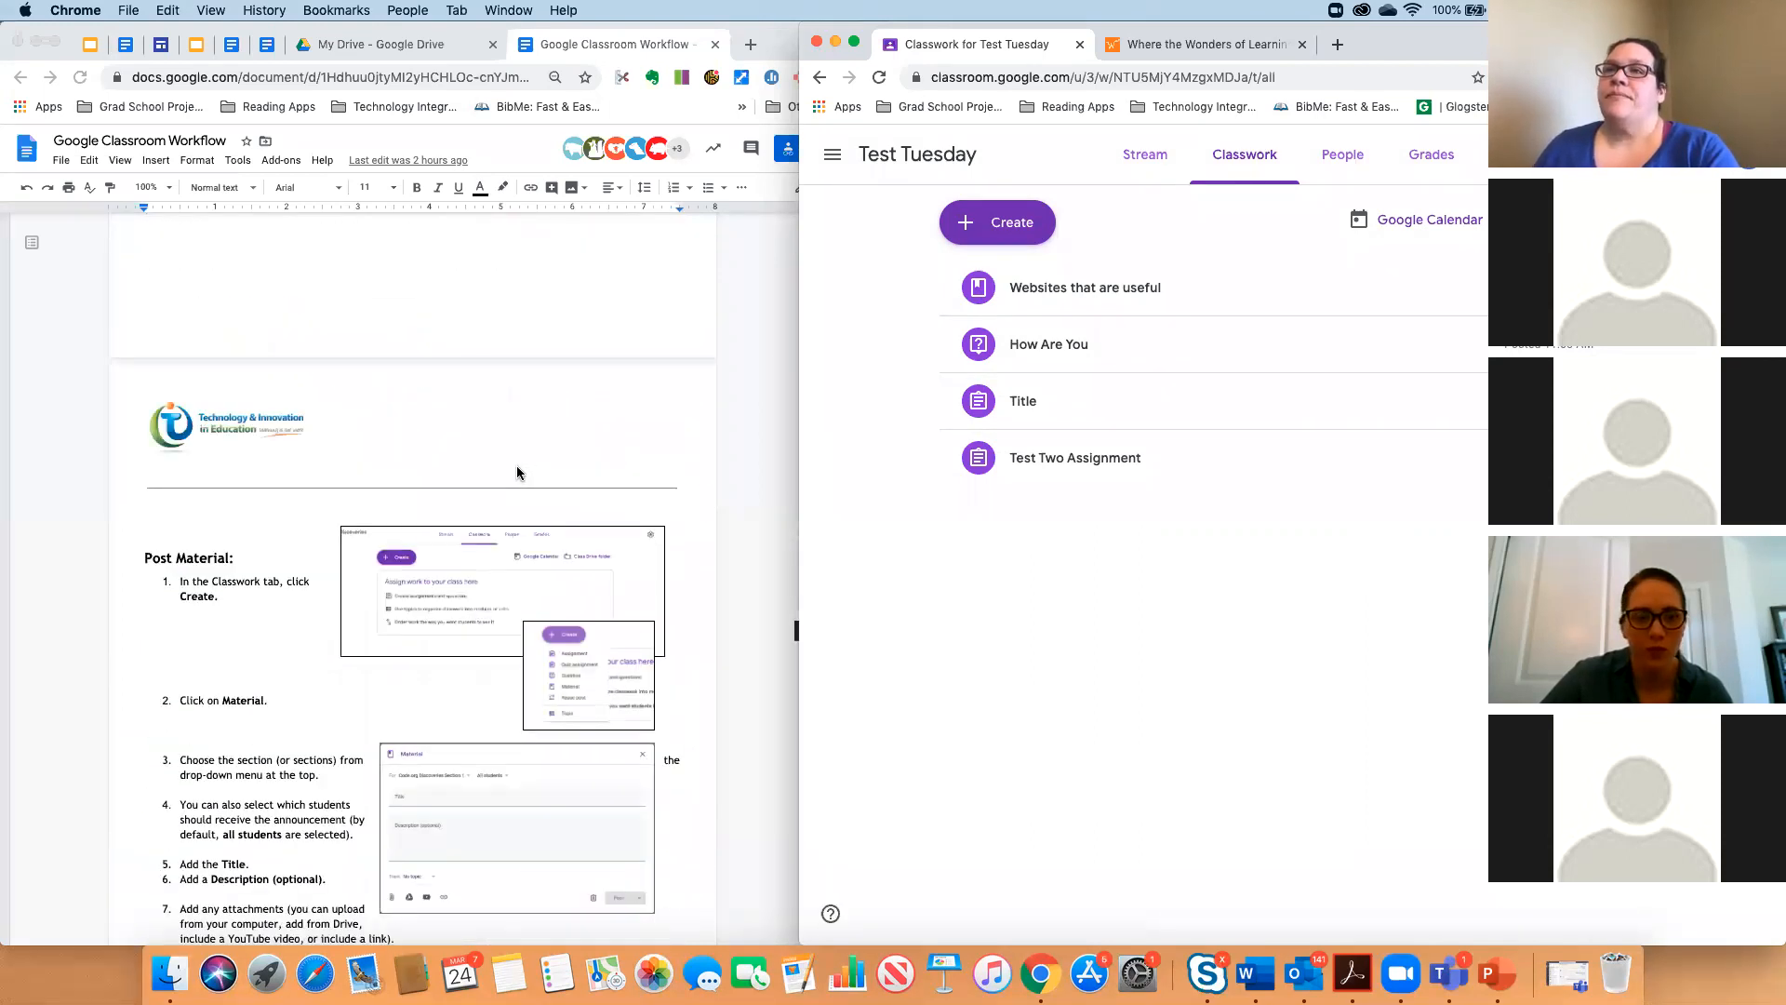
scroll(516, 472, "down", 9)
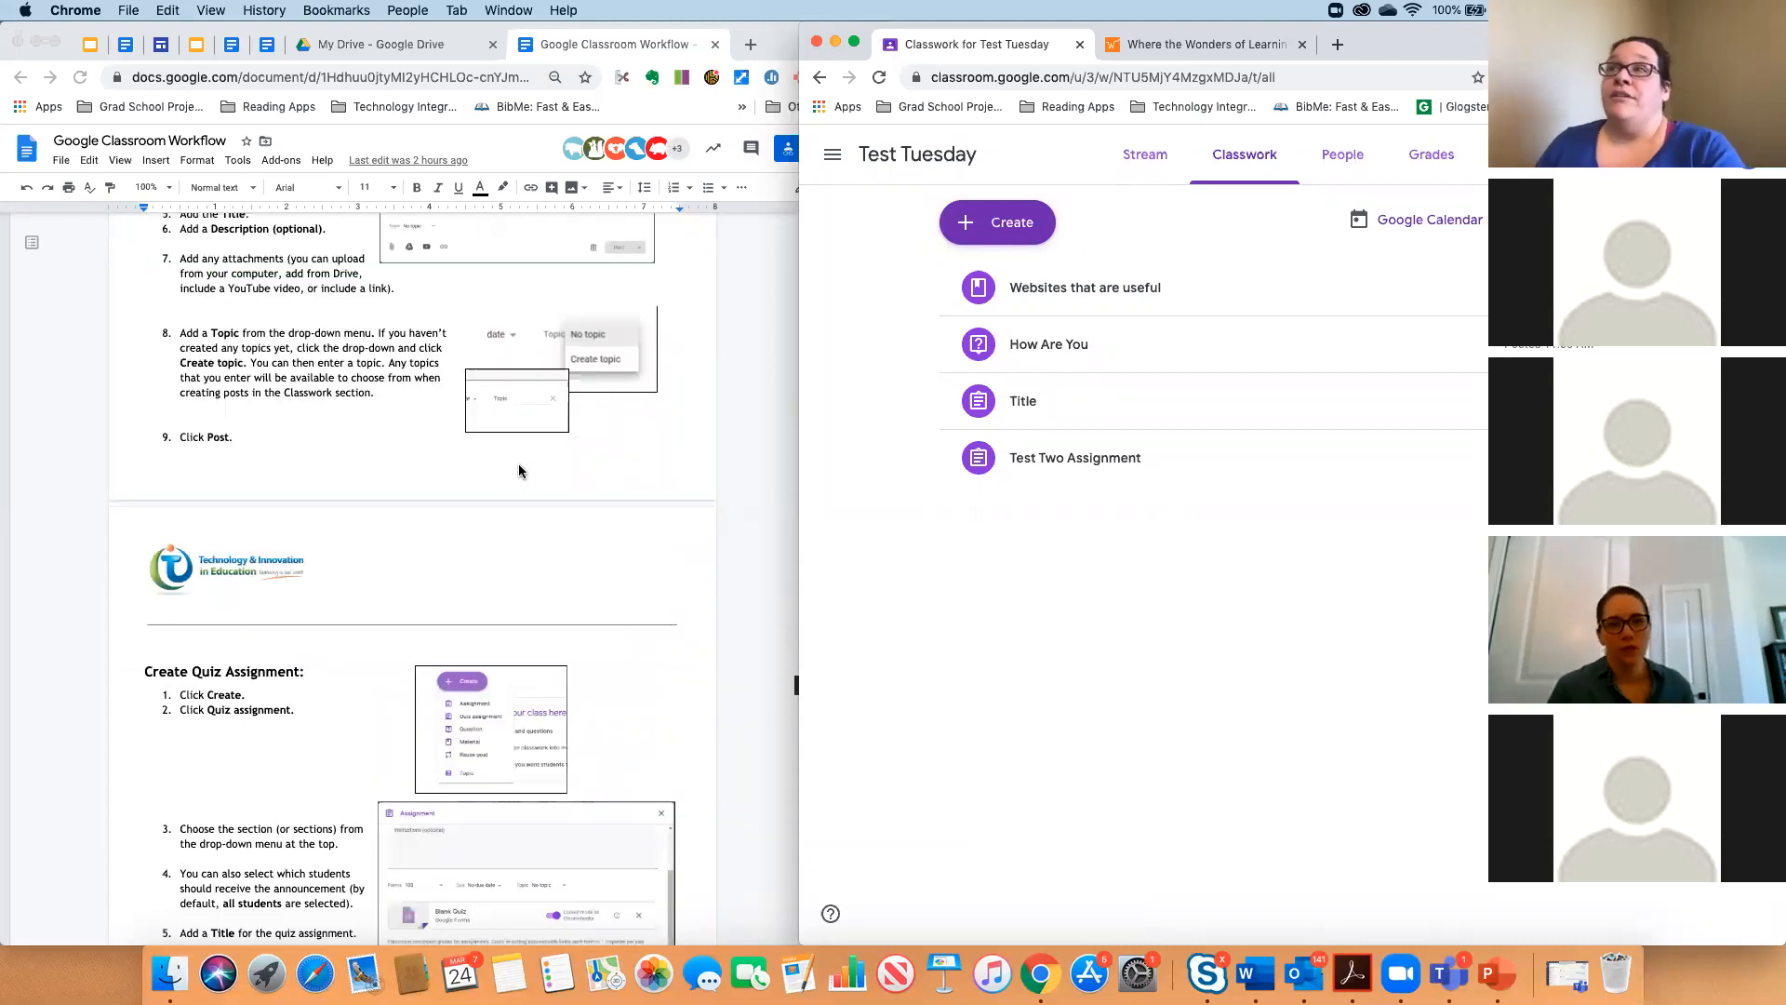
scroll(518, 471, "down", 1)
left_click(1356, 156)
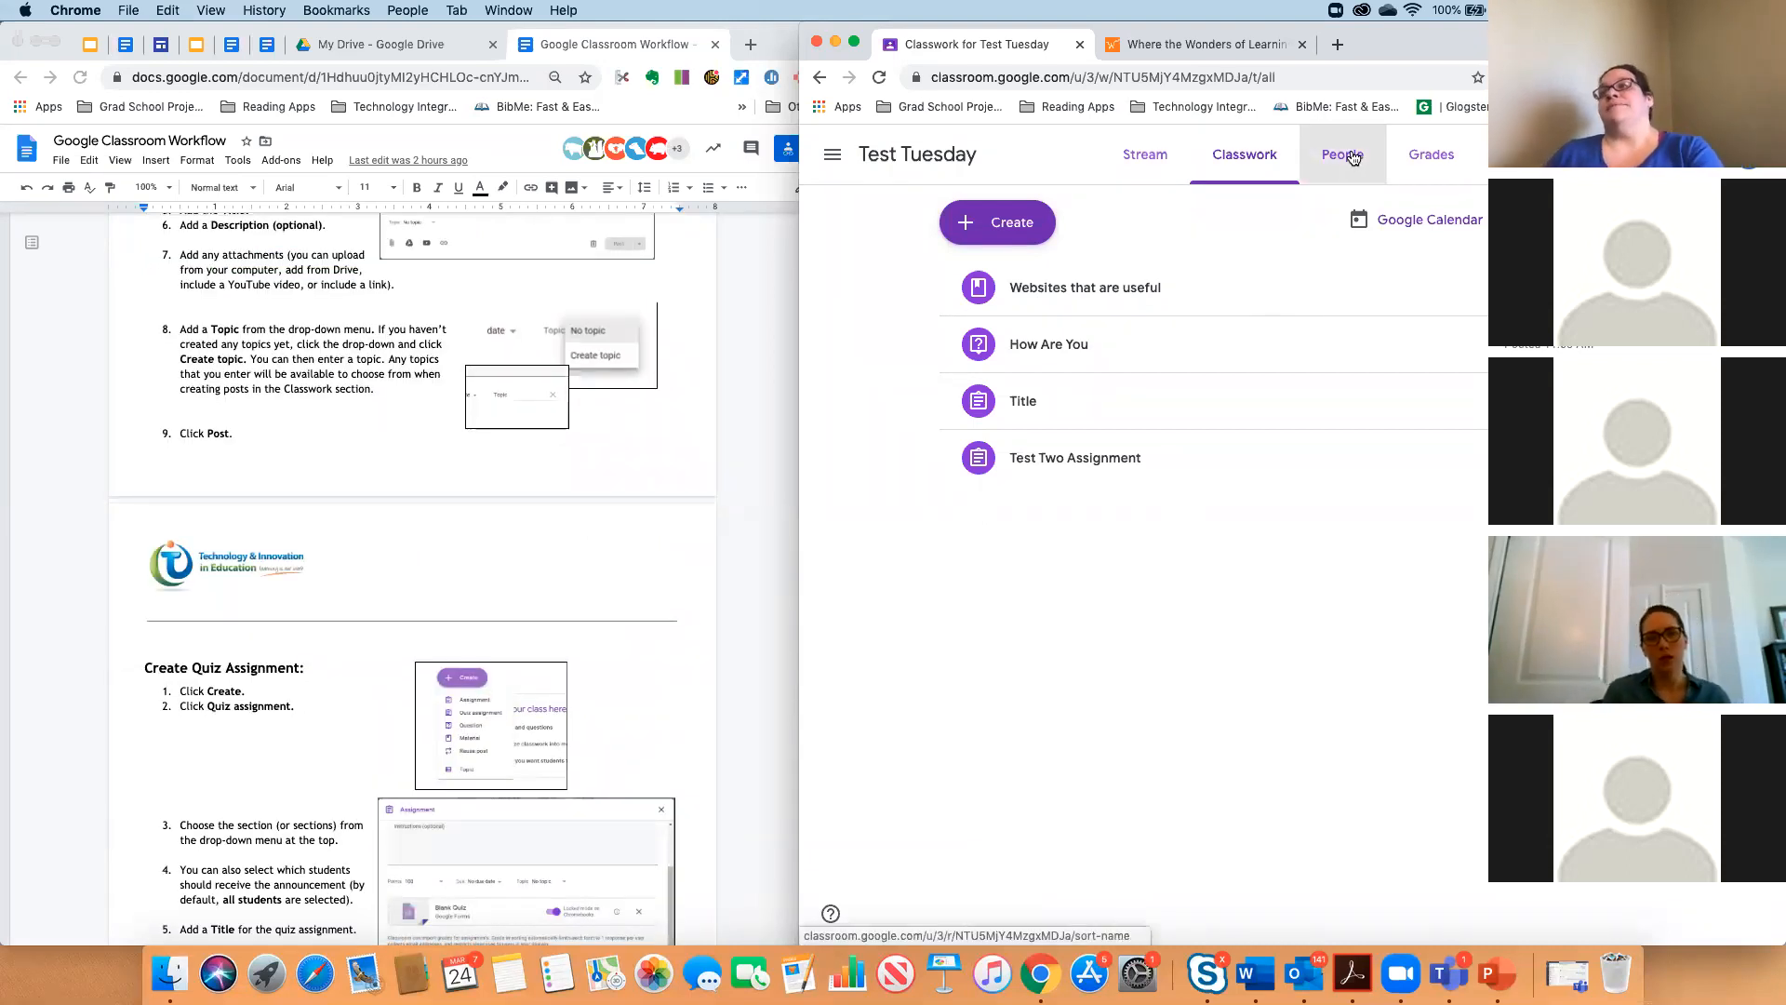
left_click(1244, 156)
Open Google Drive in a new tab and go to the Test Tuesday folder inside the Classroom folder.
left_click(1334, 45)
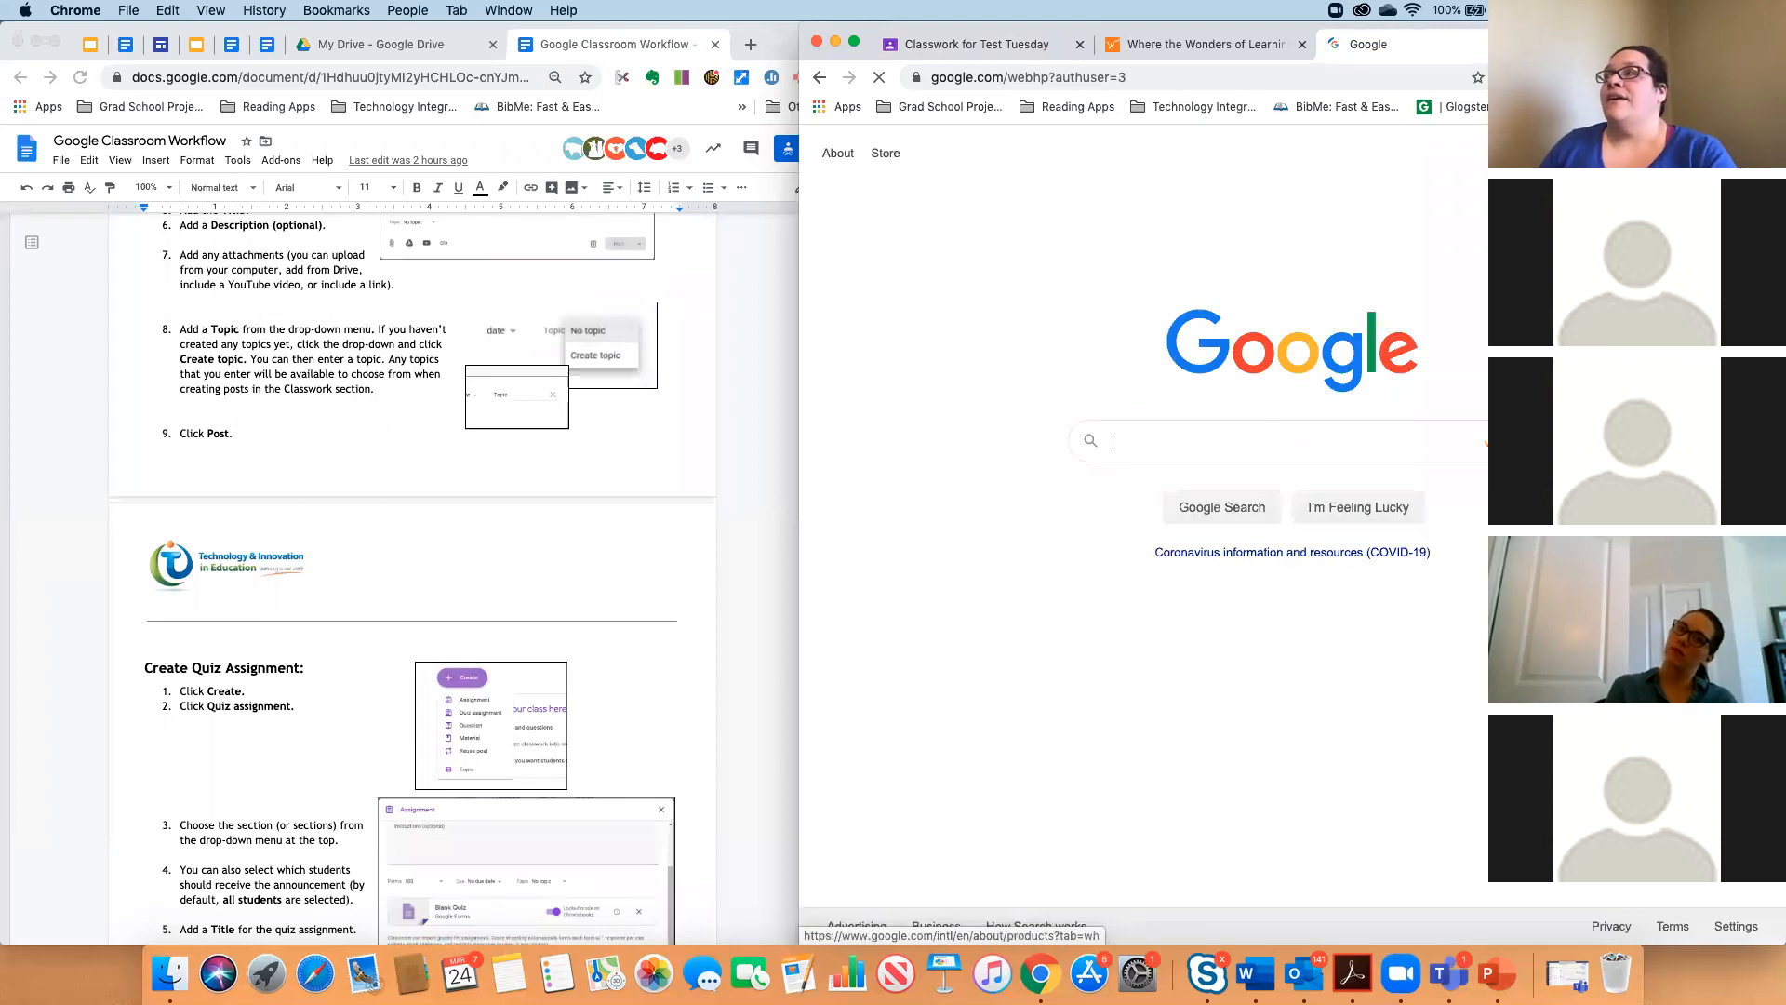
left_click(1702, 179)
left_click(1695, 269)
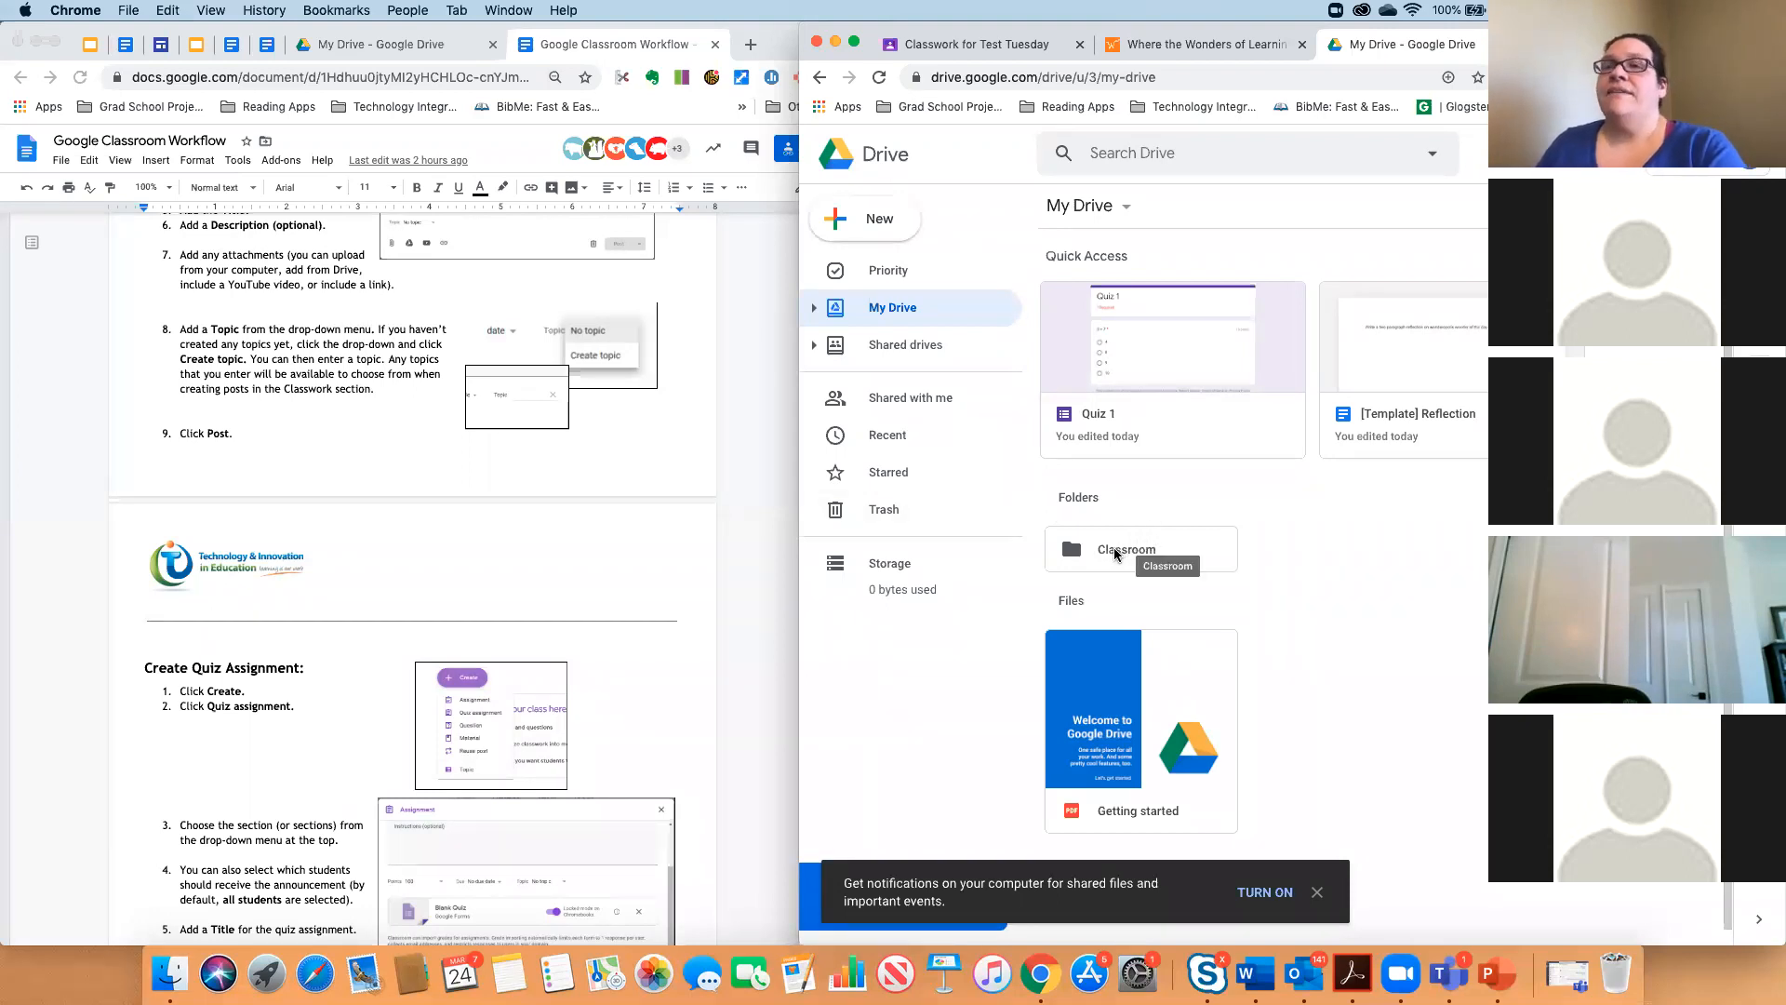
left_click(1116, 554)
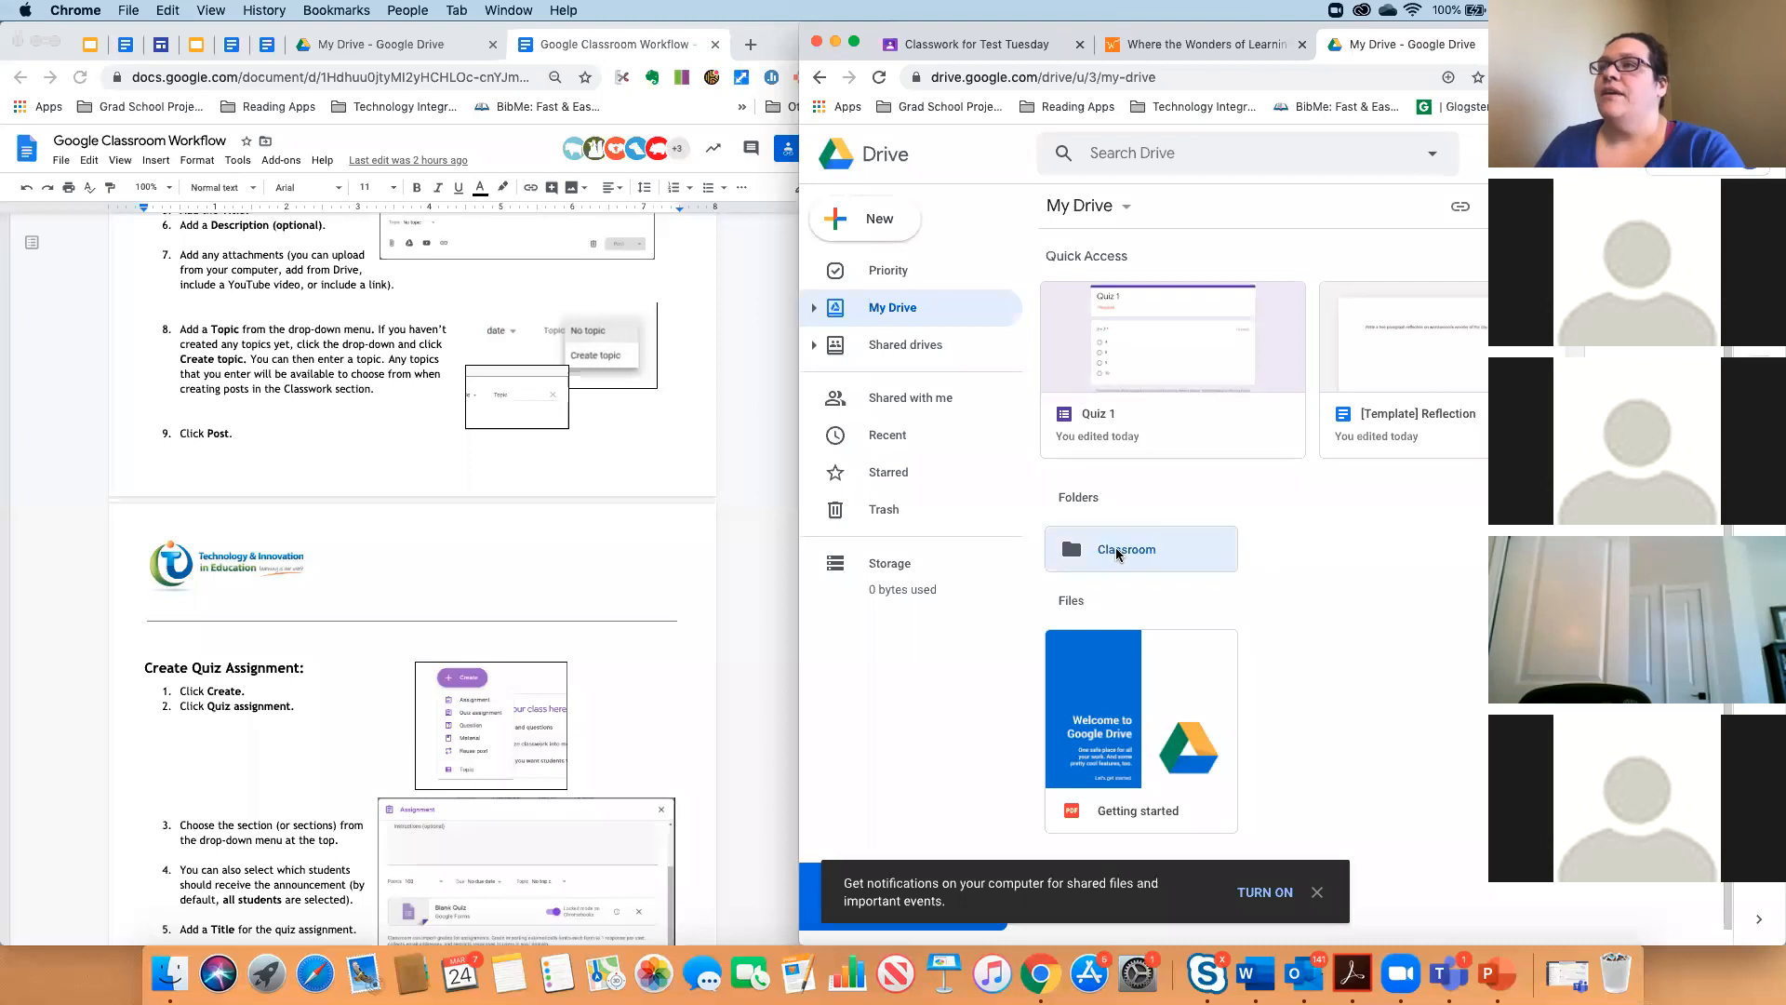
double_click(1116, 551)
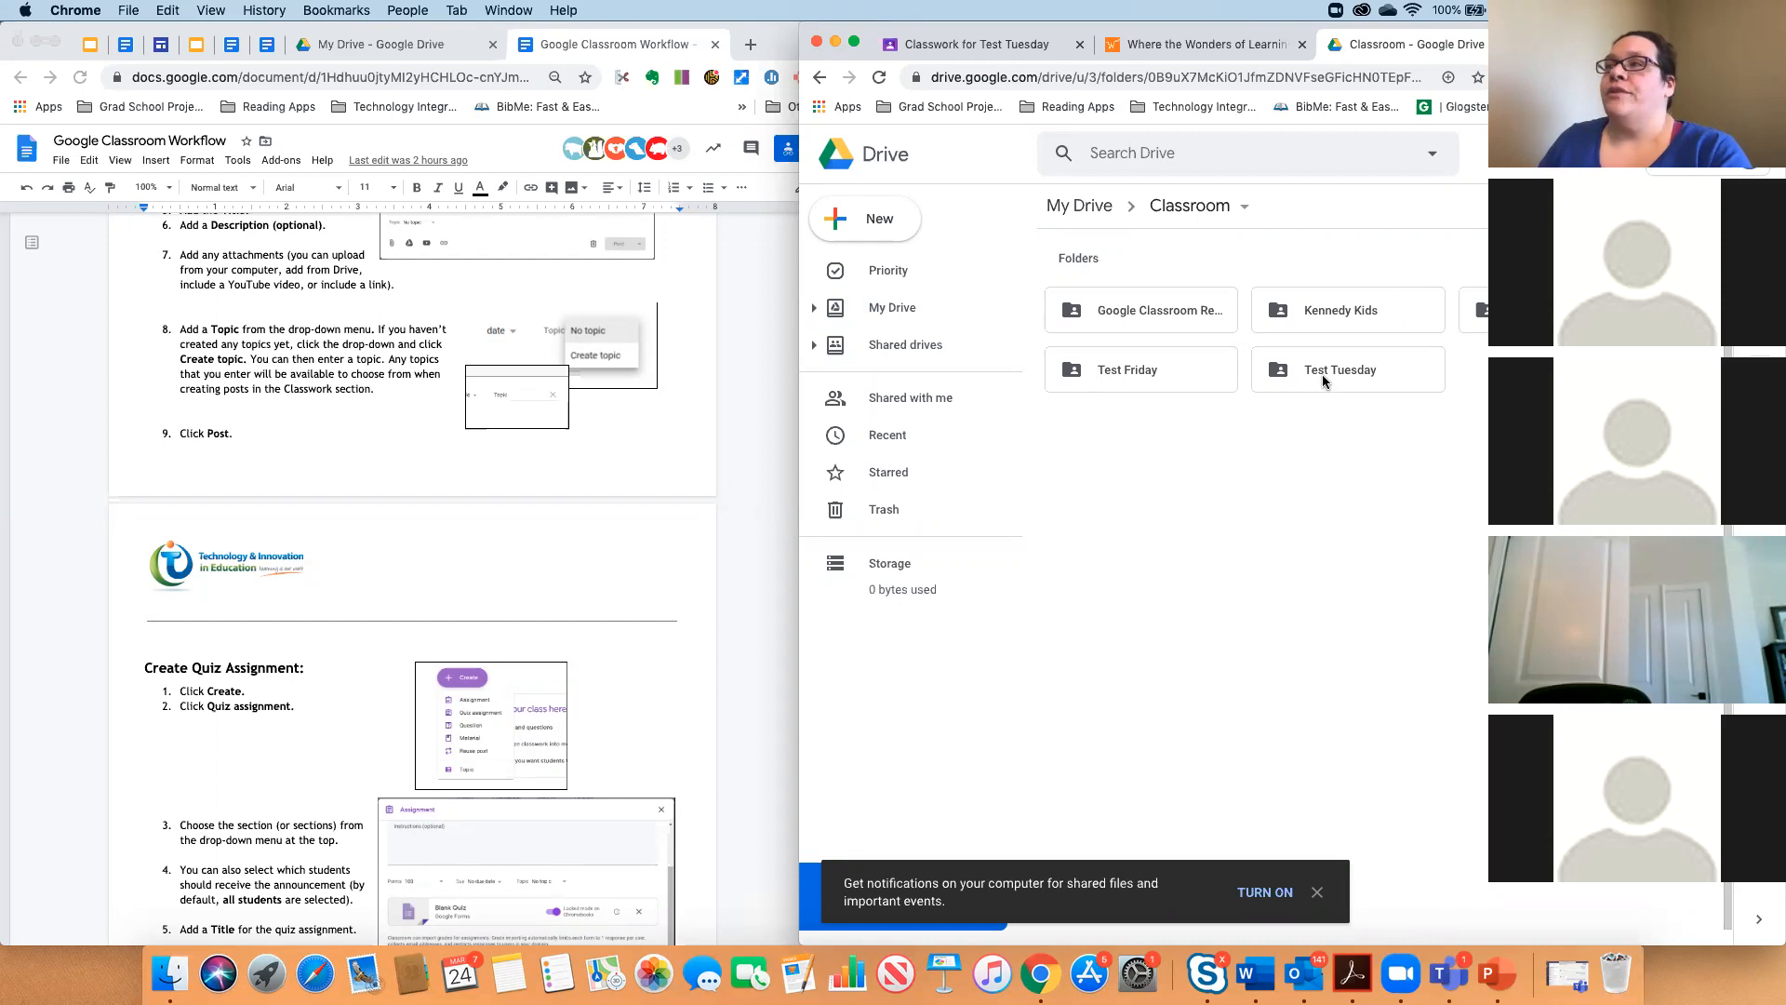
double_click(1322, 372)
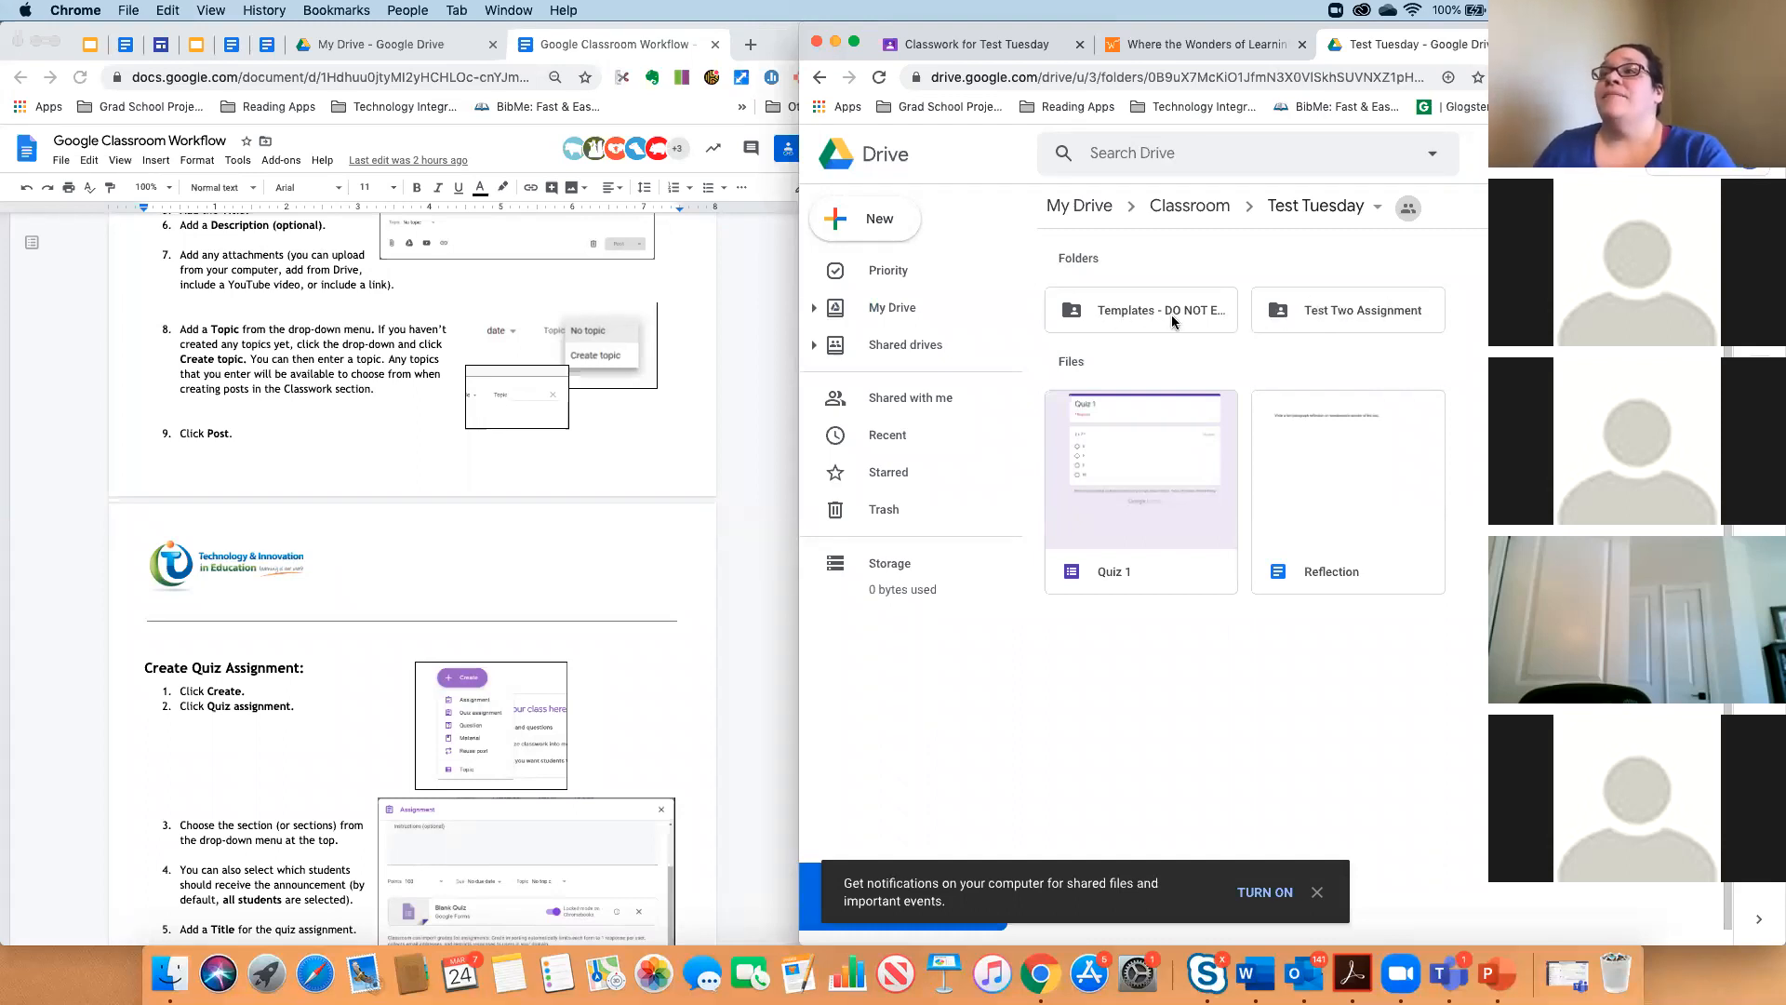
Examine the contents of the Test Two Assignment folder, then close Drive to return to the class.
double_click(1353, 313)
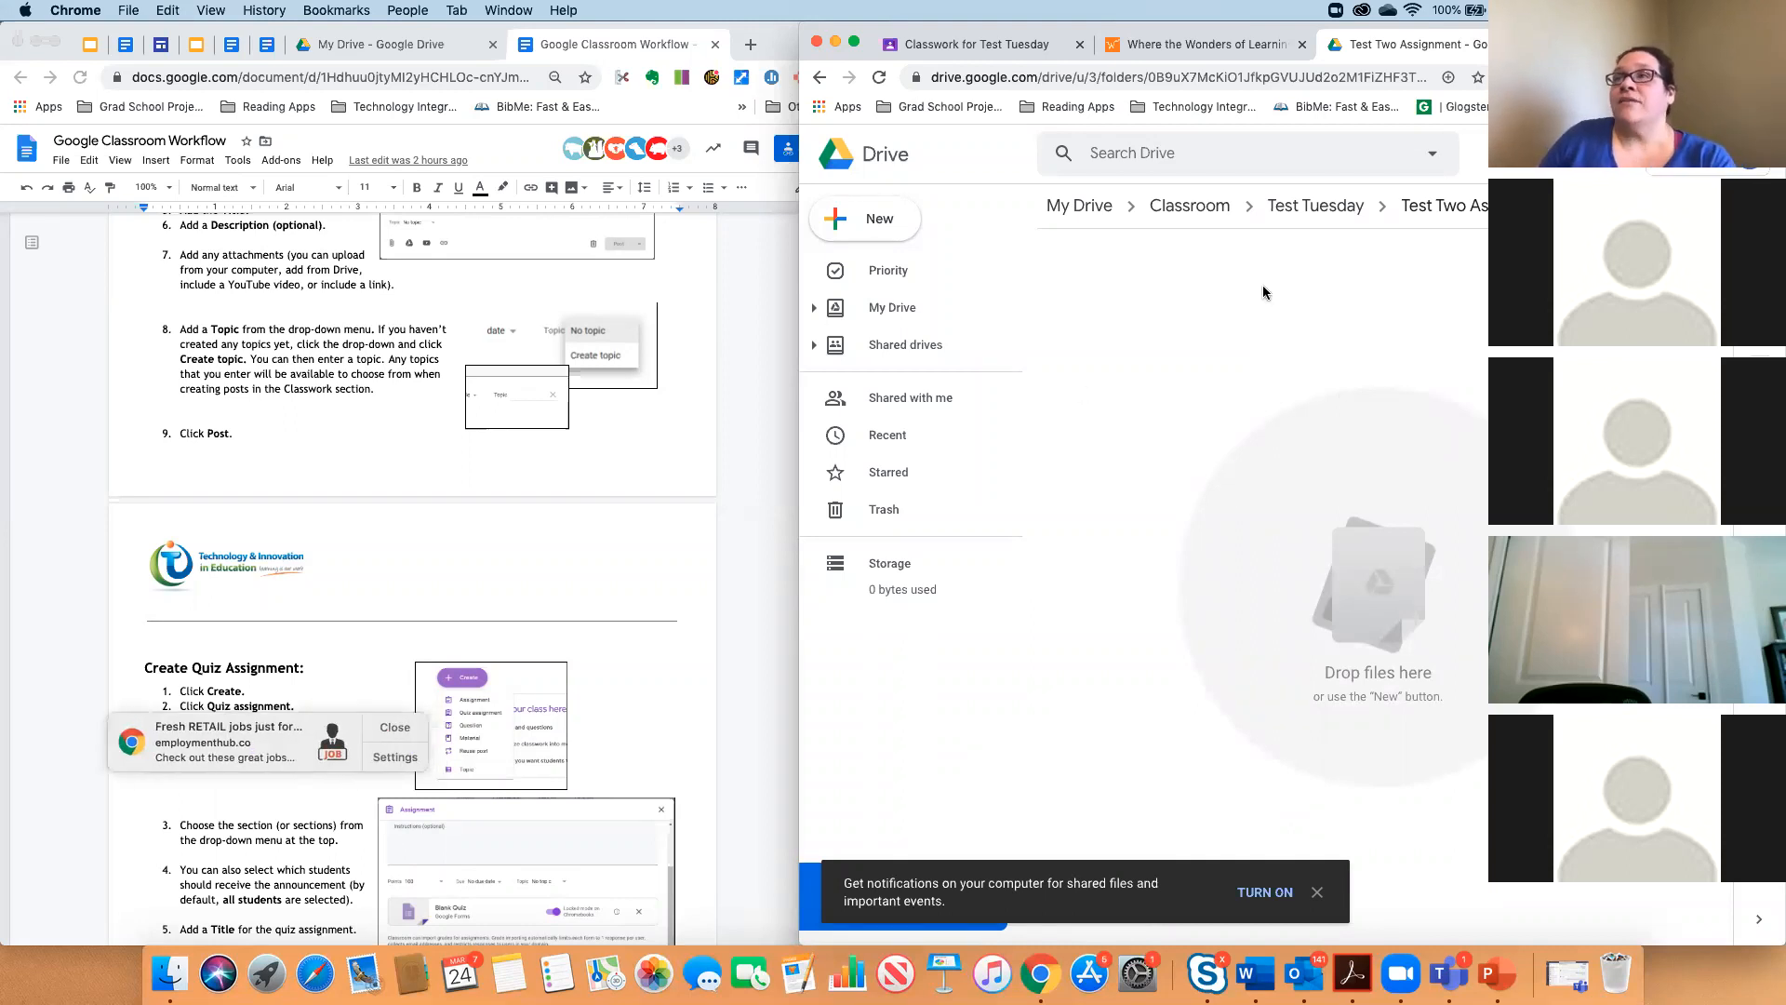
left_click(818, 80)
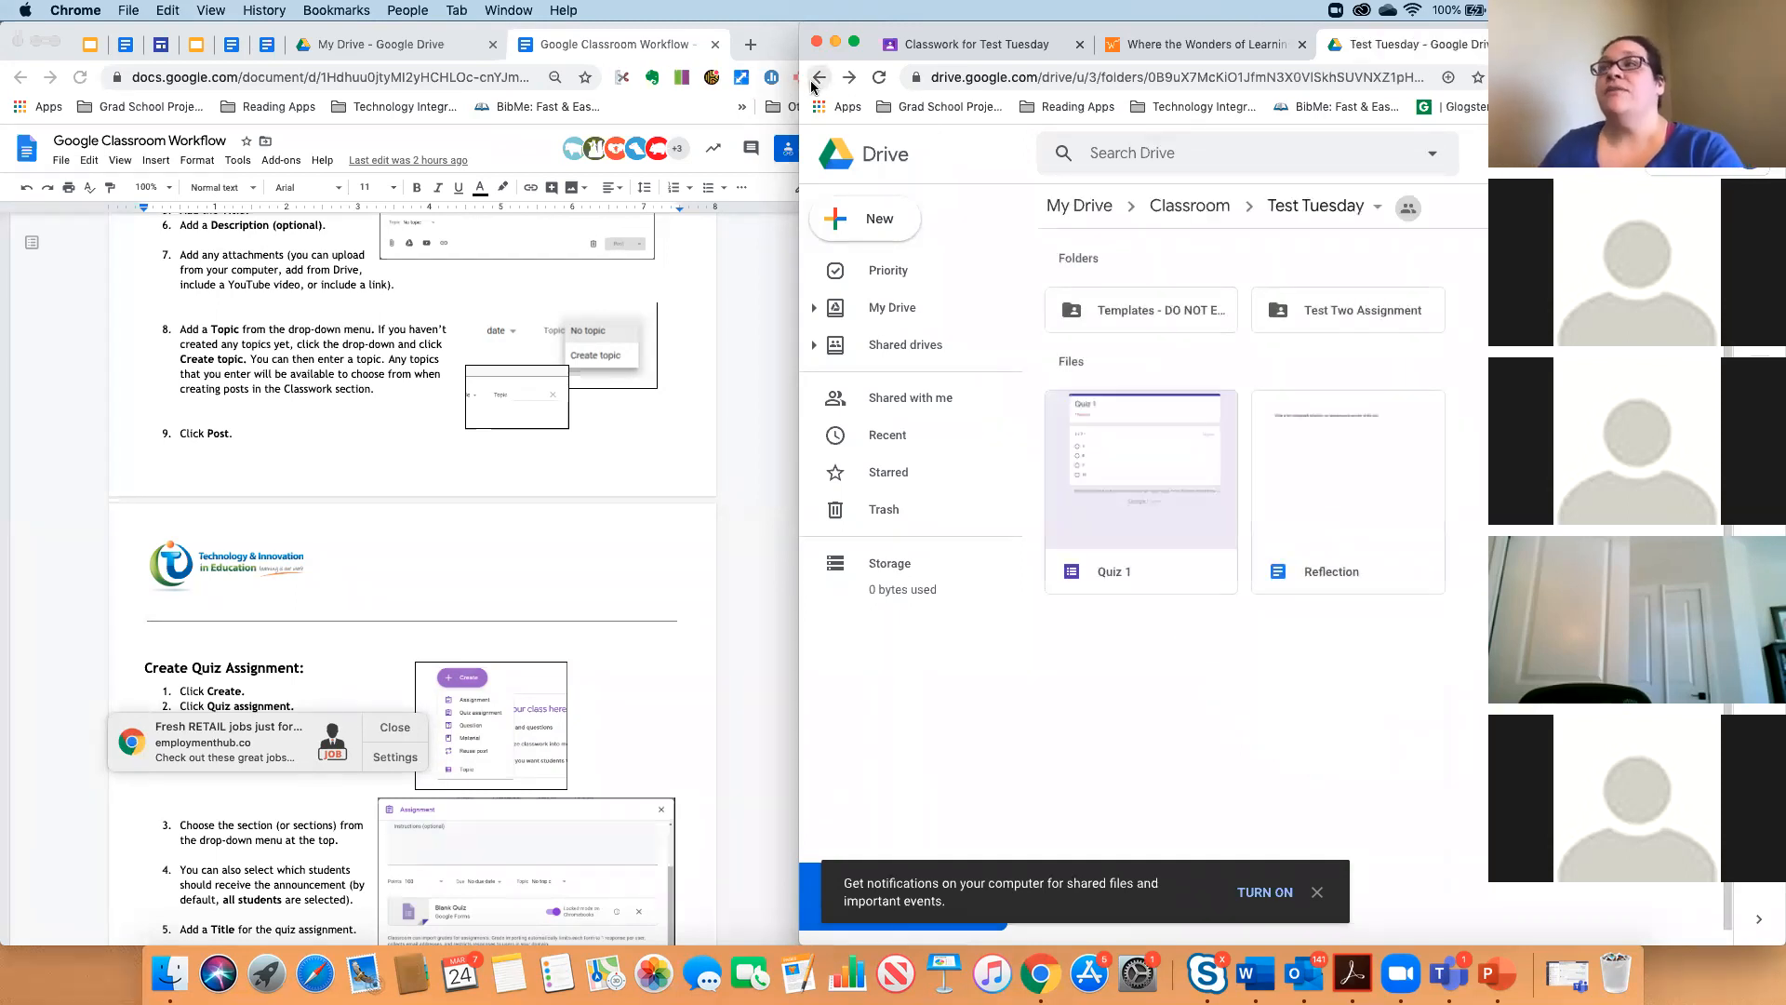
double_click(1365, 312)
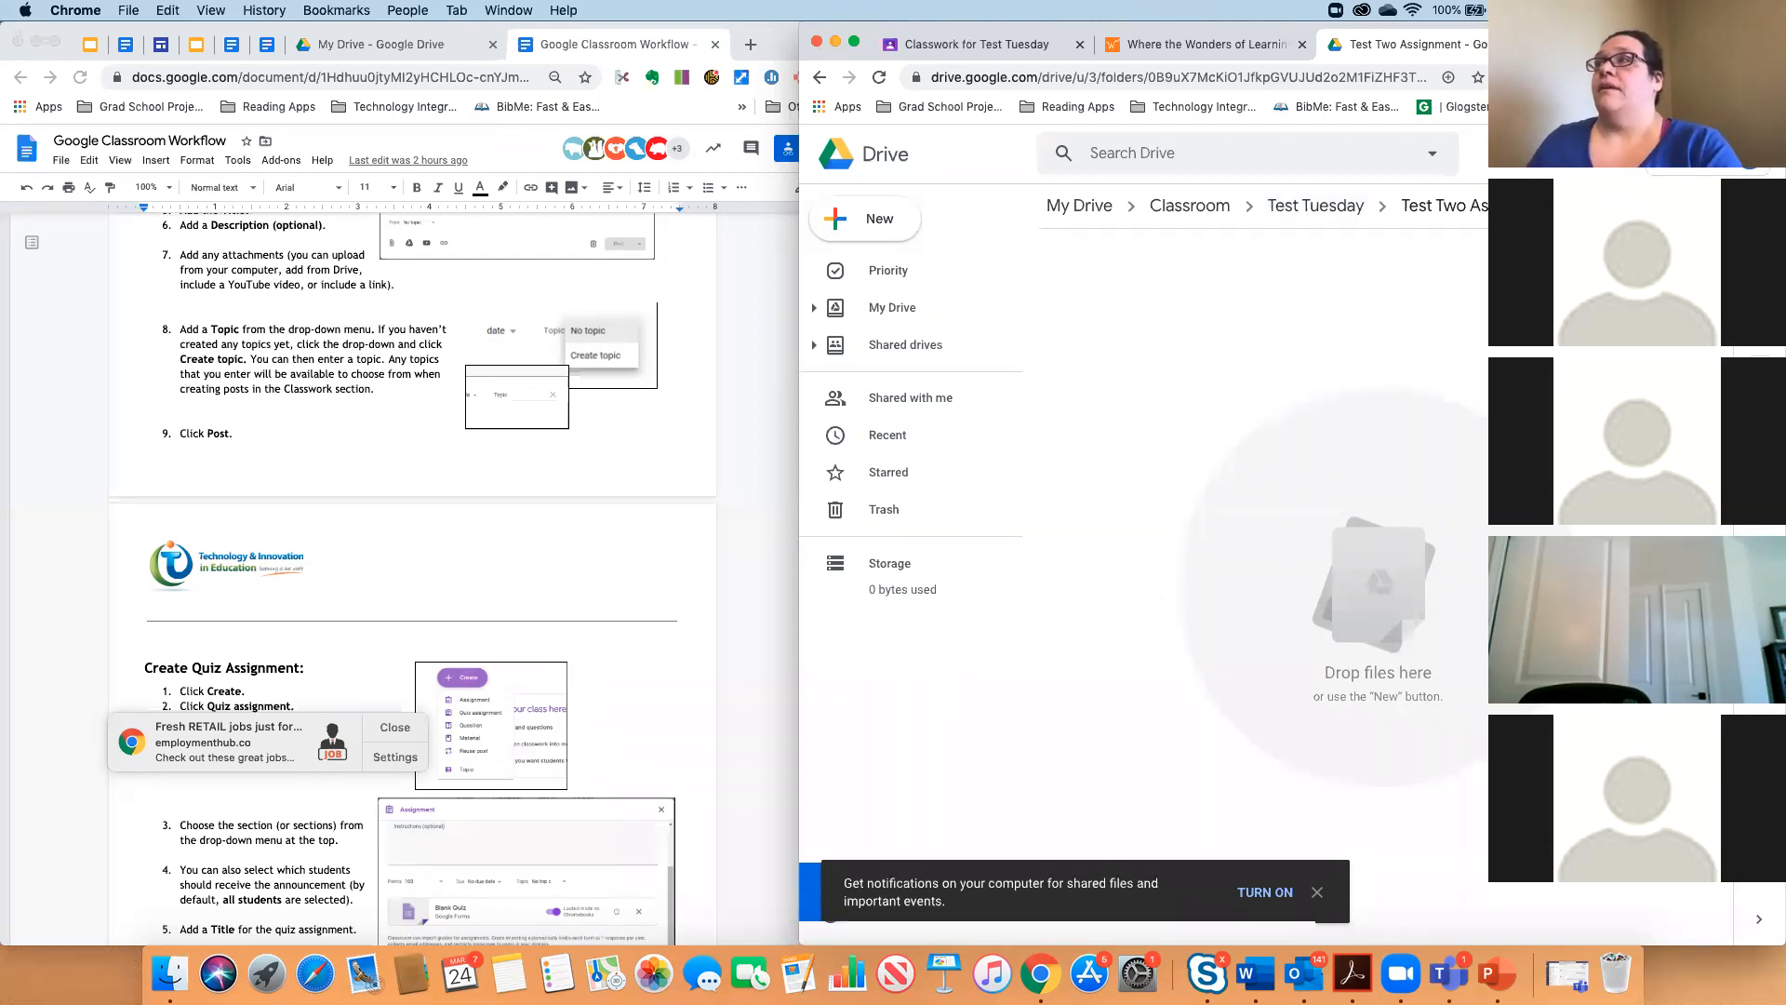
left_click(1525, 45)
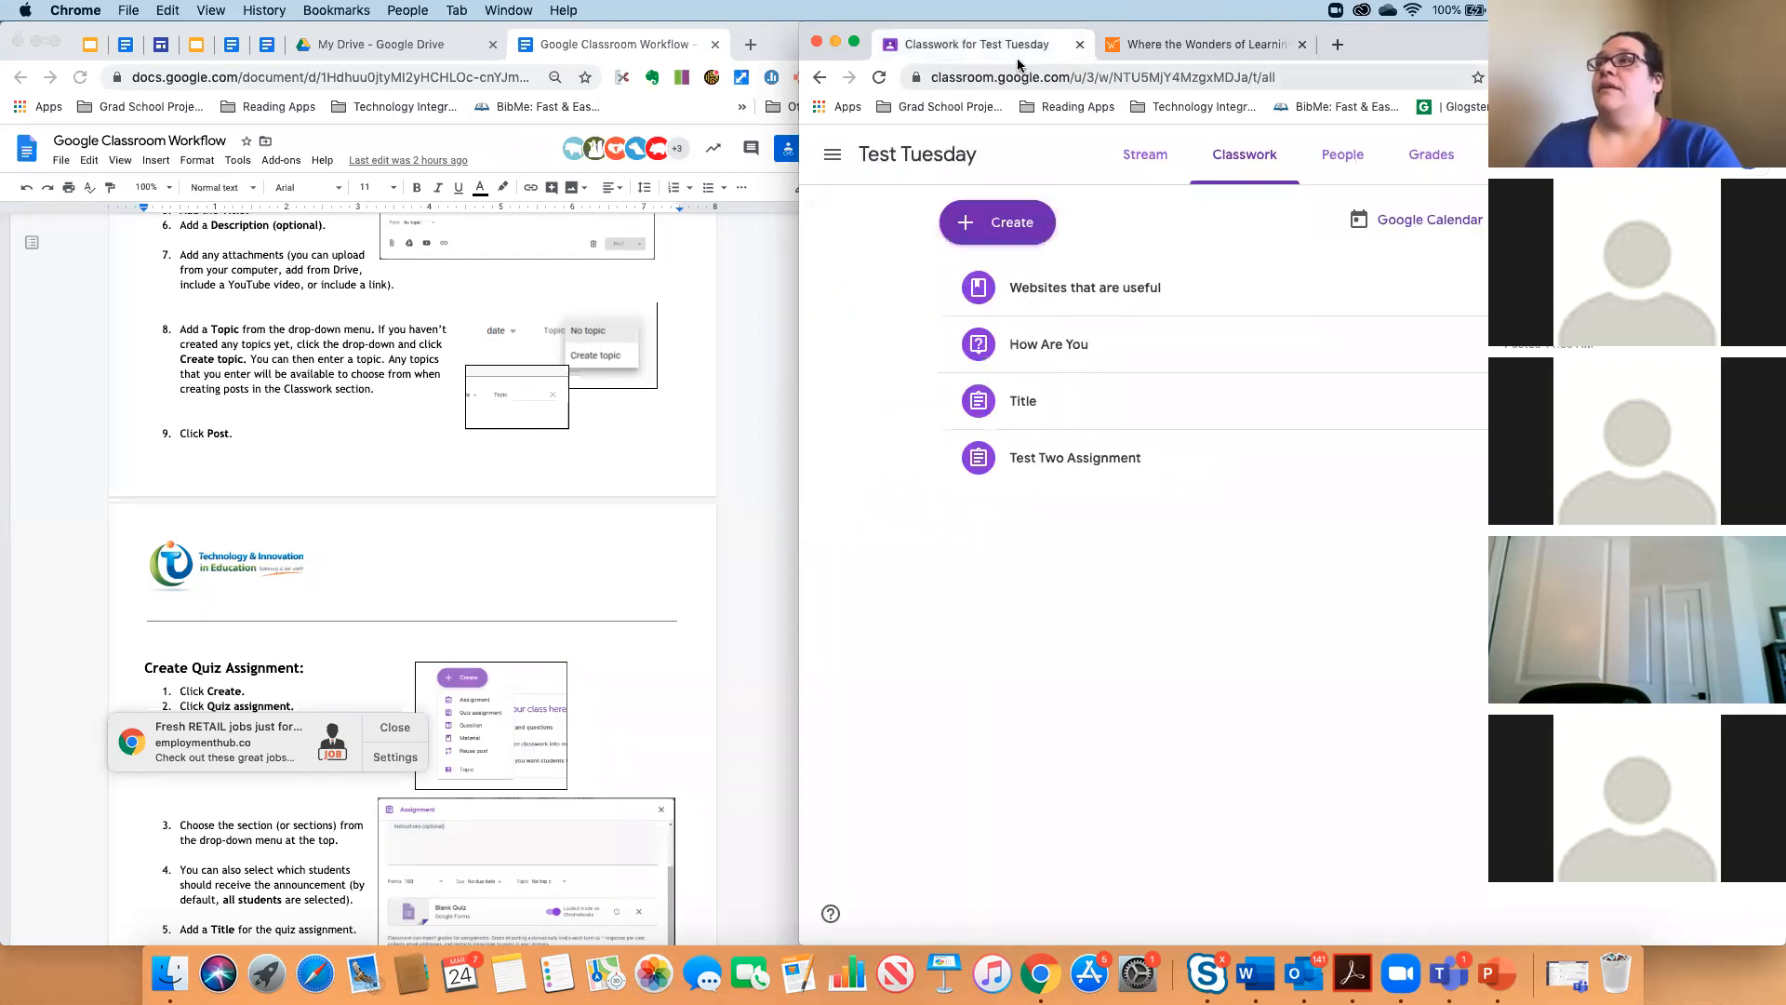
Invite two students to the Test Tuesday class by searching for their names and sending both invitations together.
left_click(1354, 160)
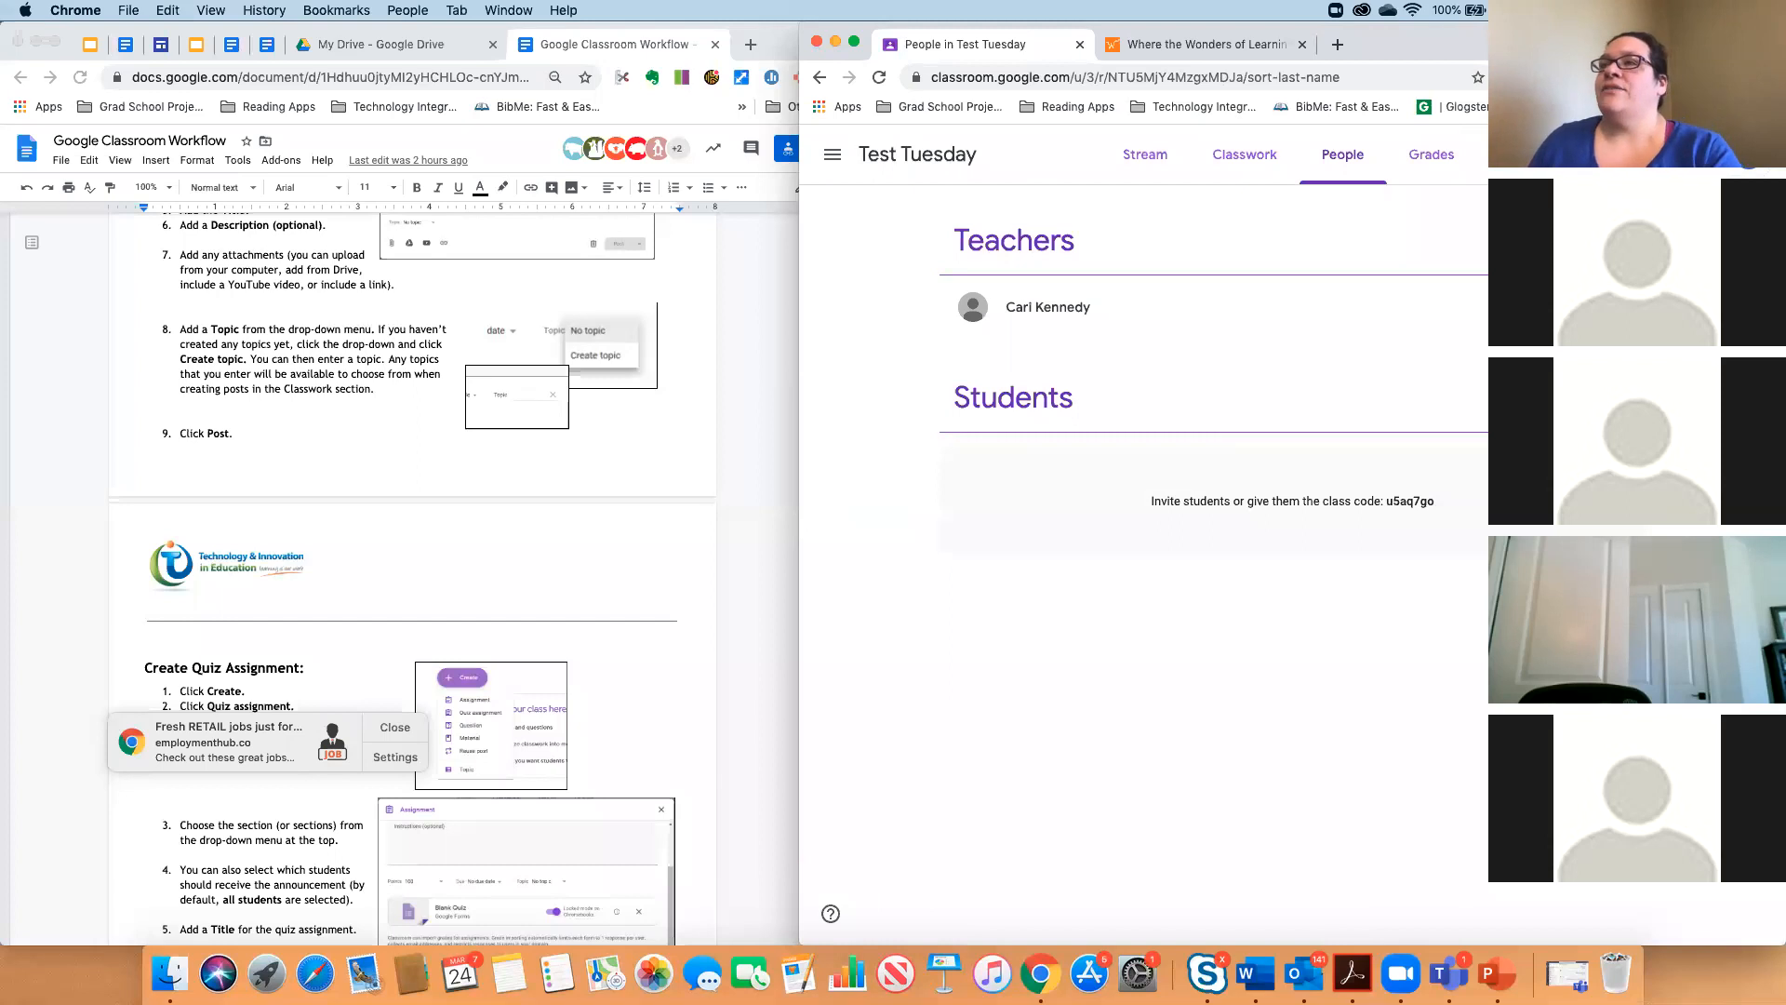
left_click(1618, 398)
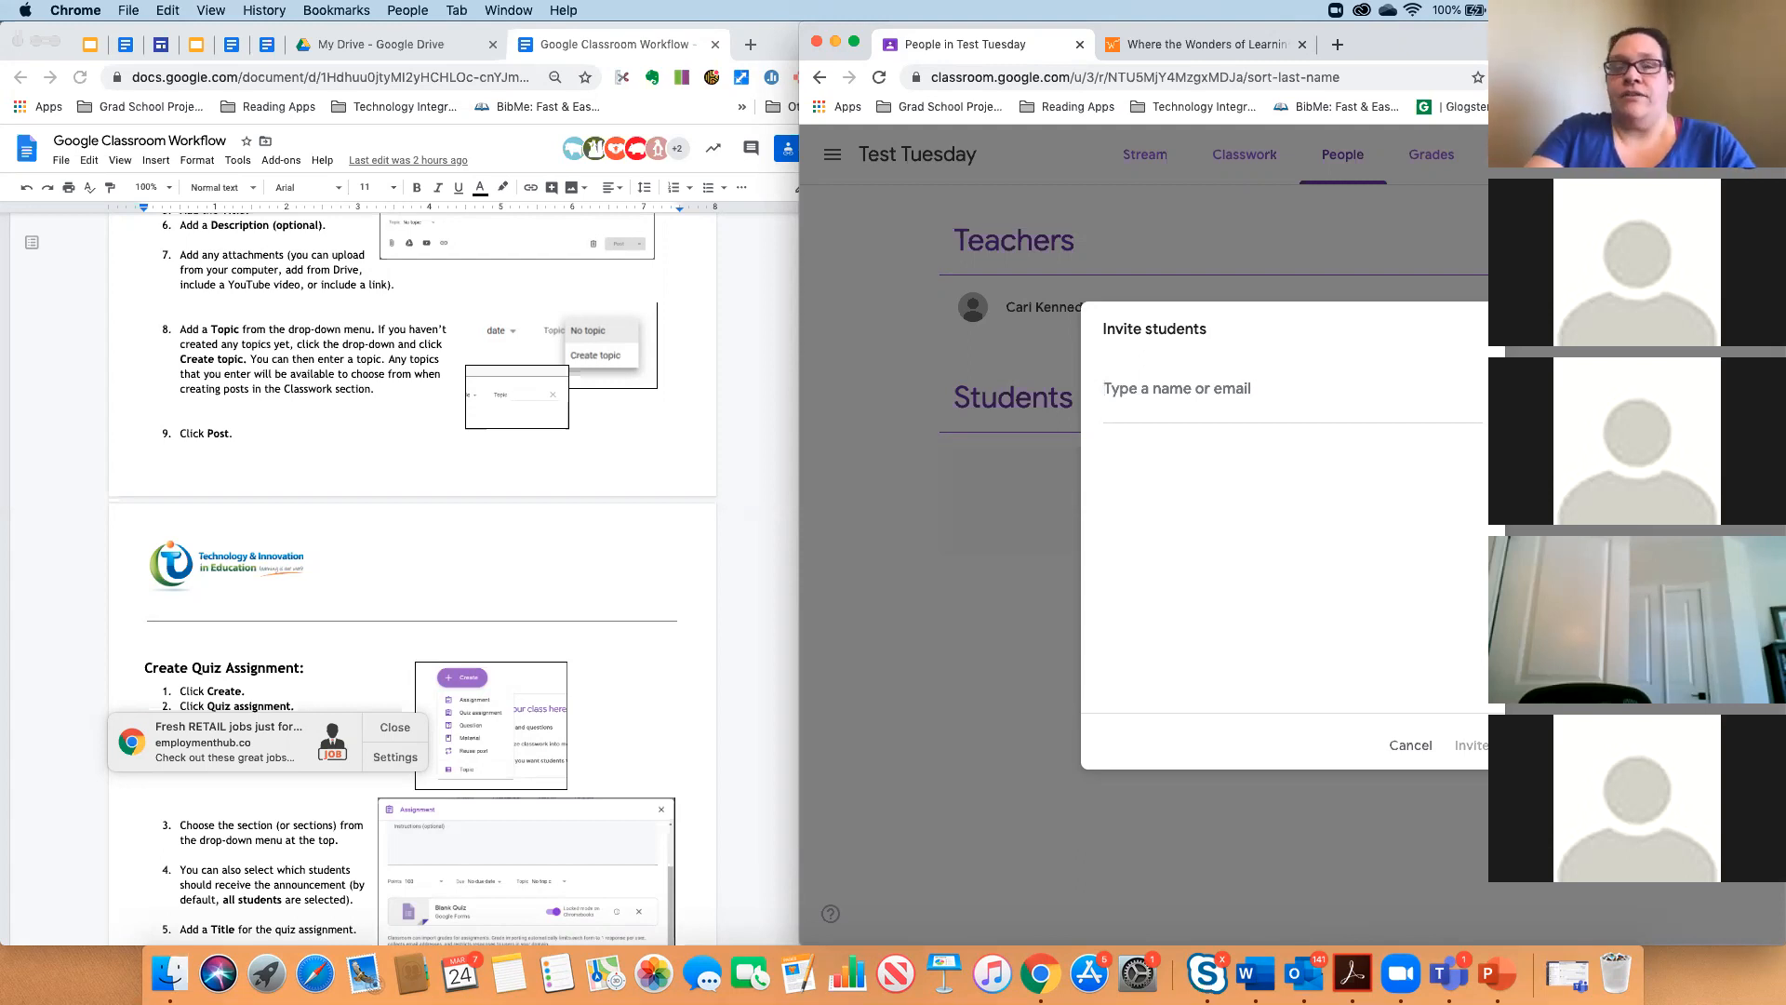
type("trenton")
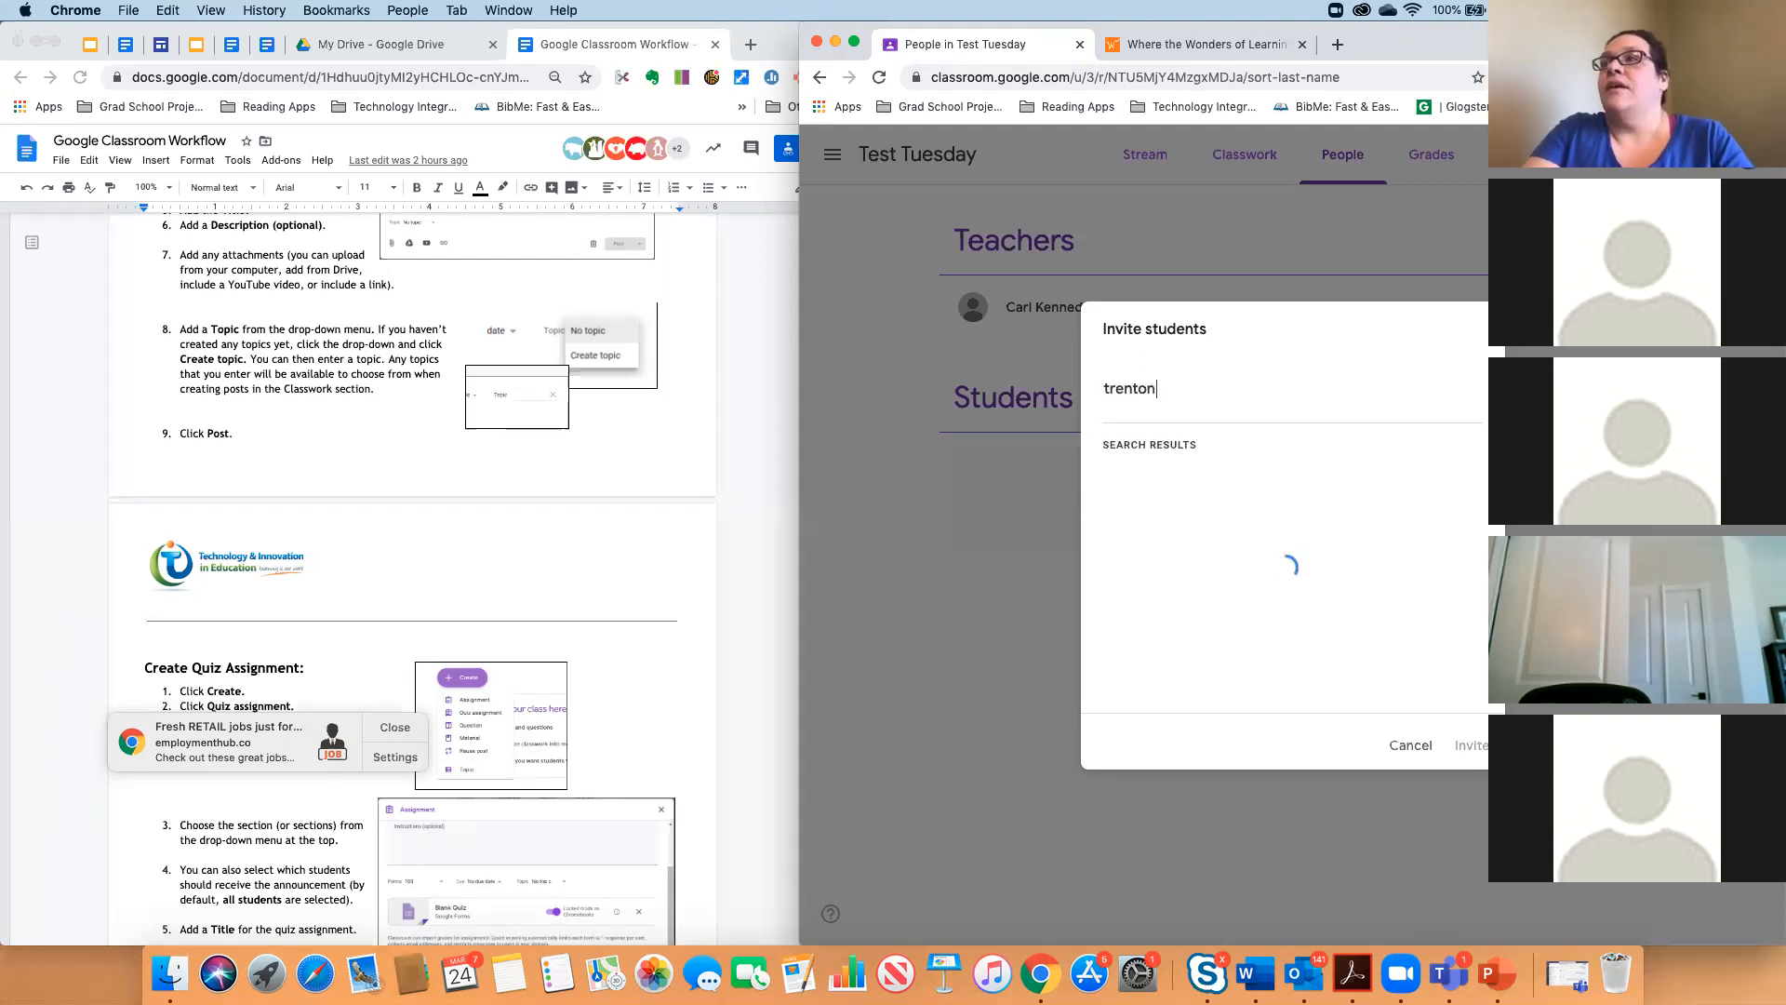
type(" ken")
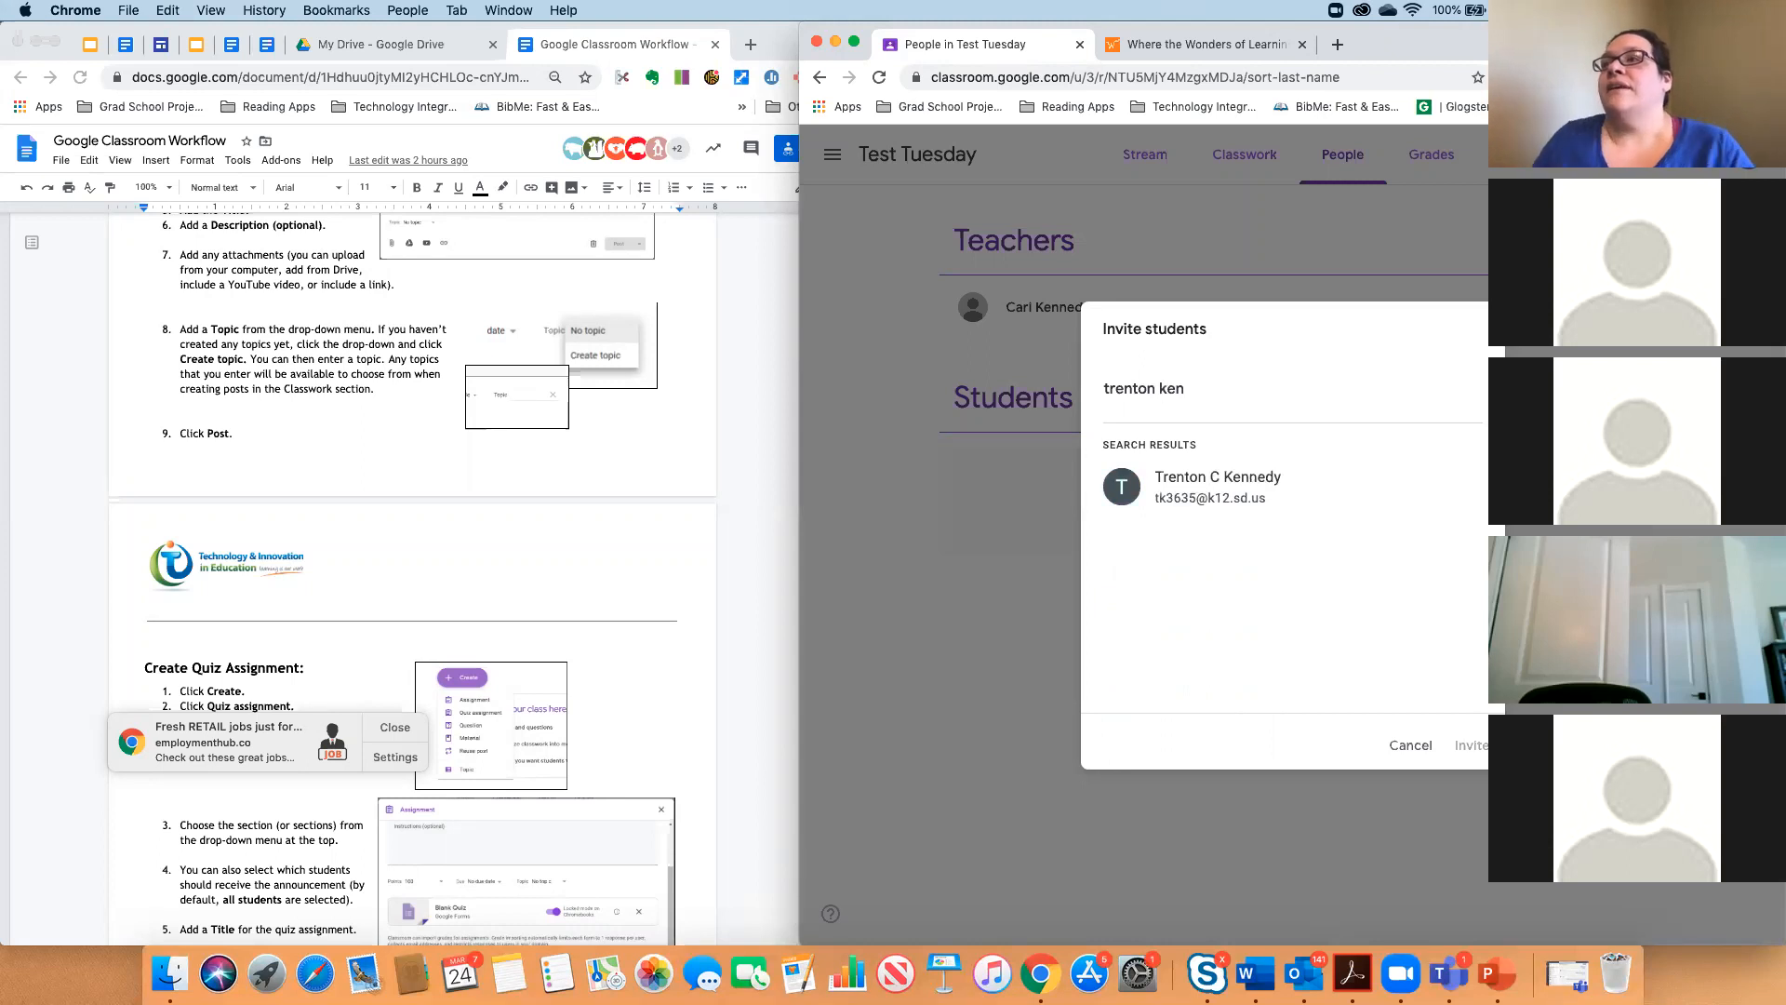
left_click(1222, 492)
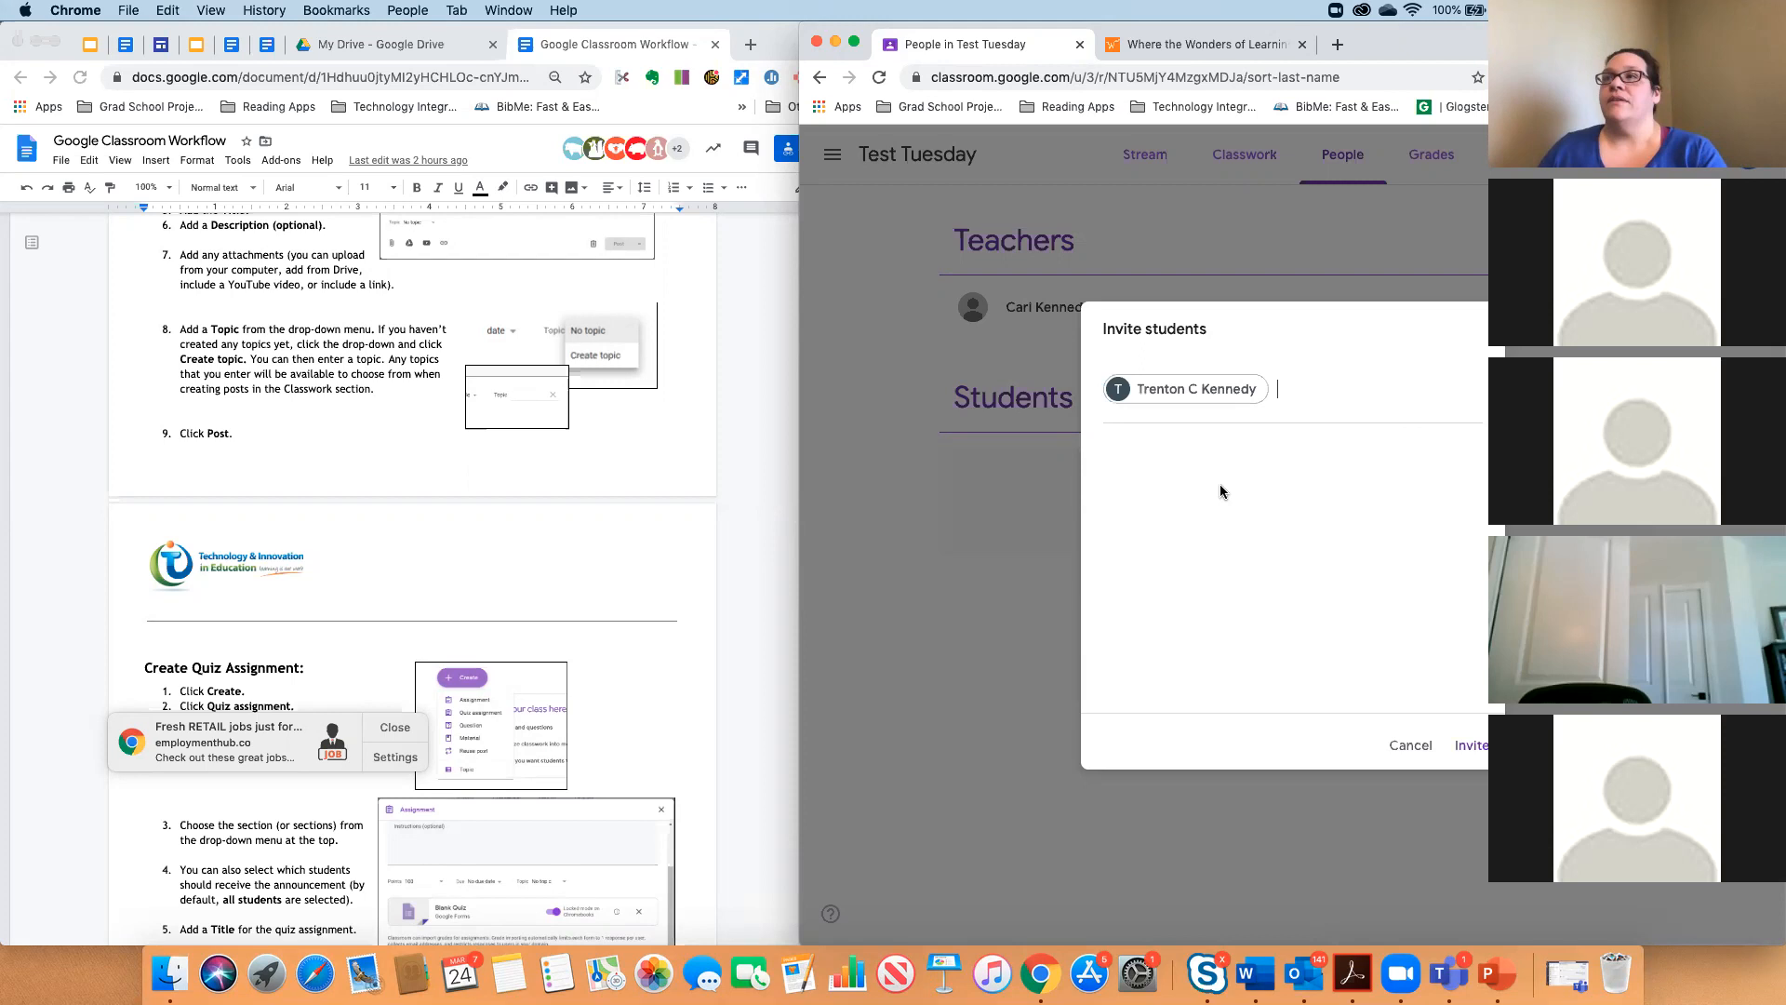
type("layla")
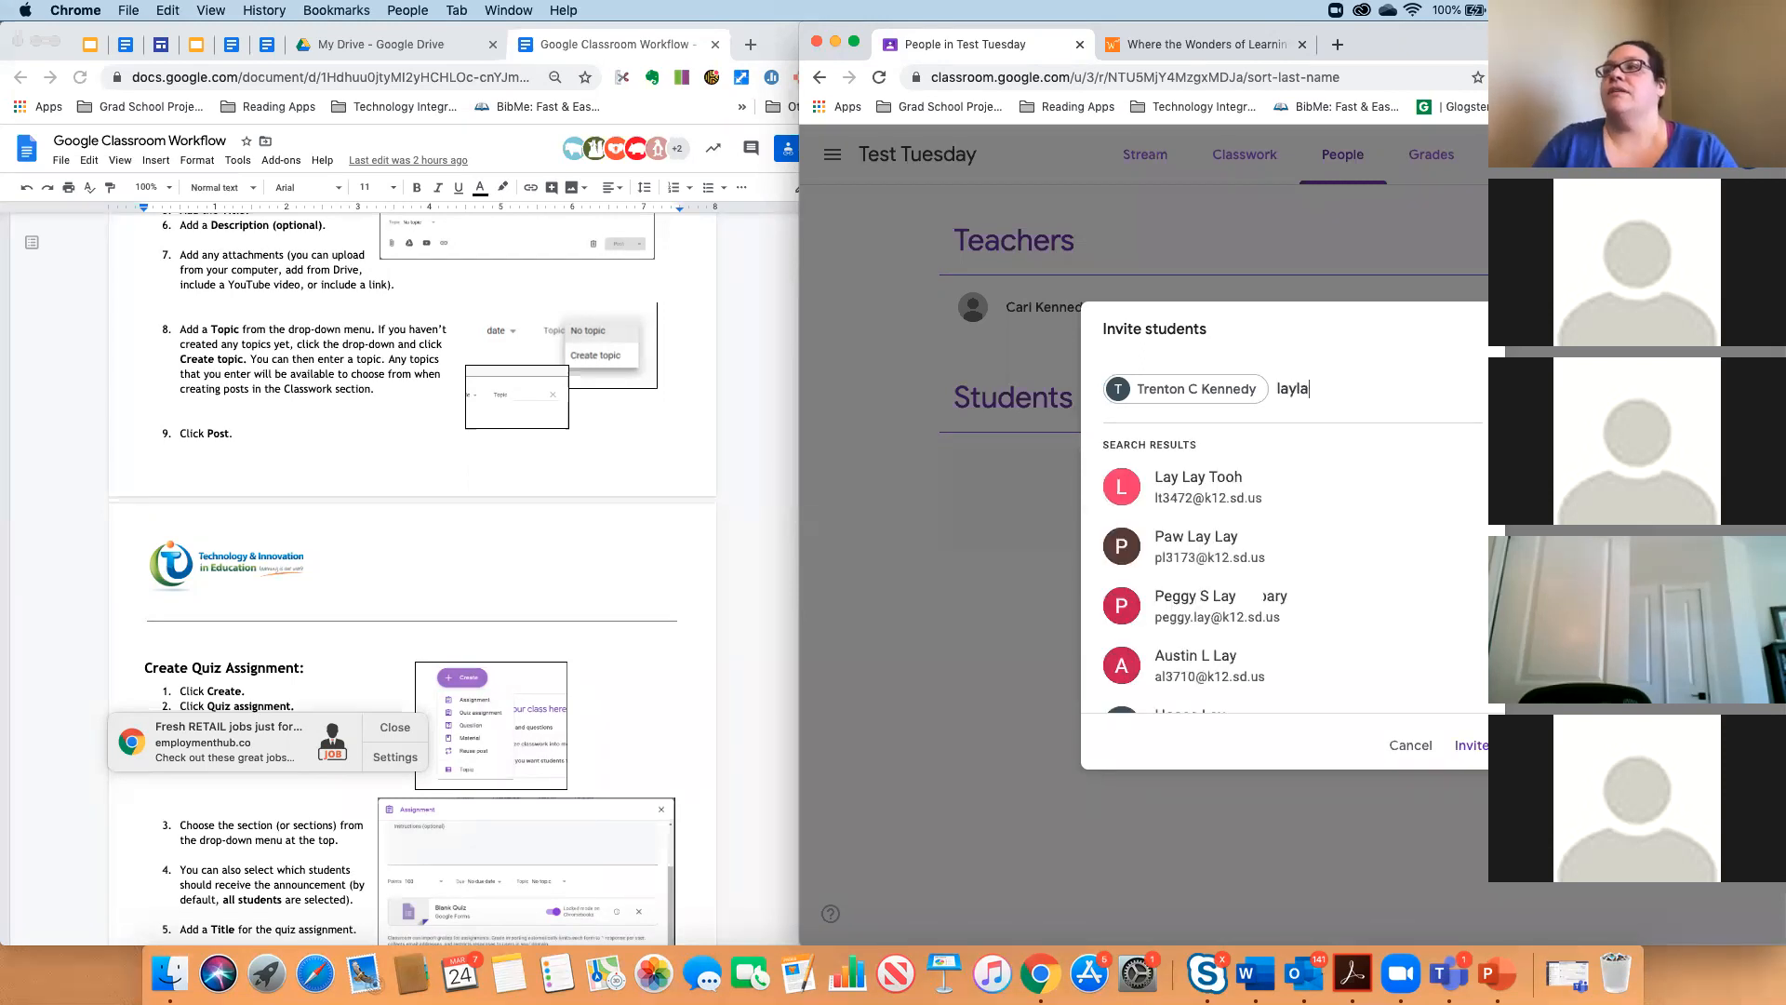
type(" kenn")
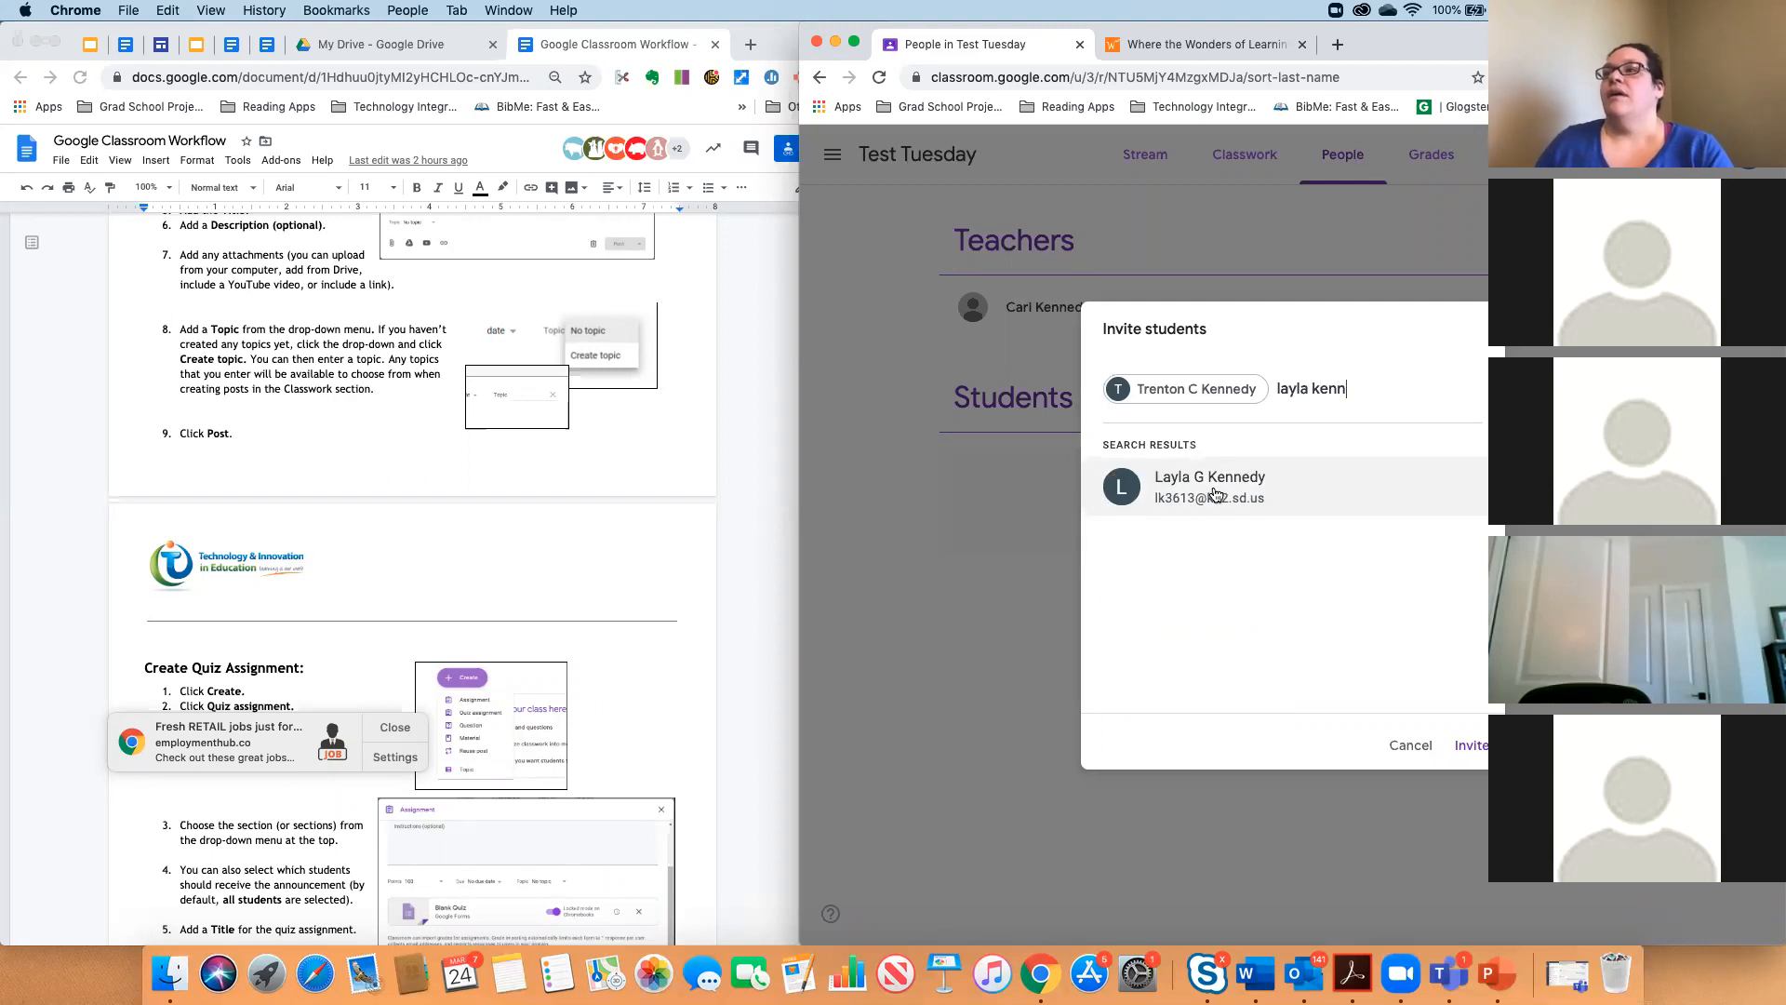
left_click(1215, 494)
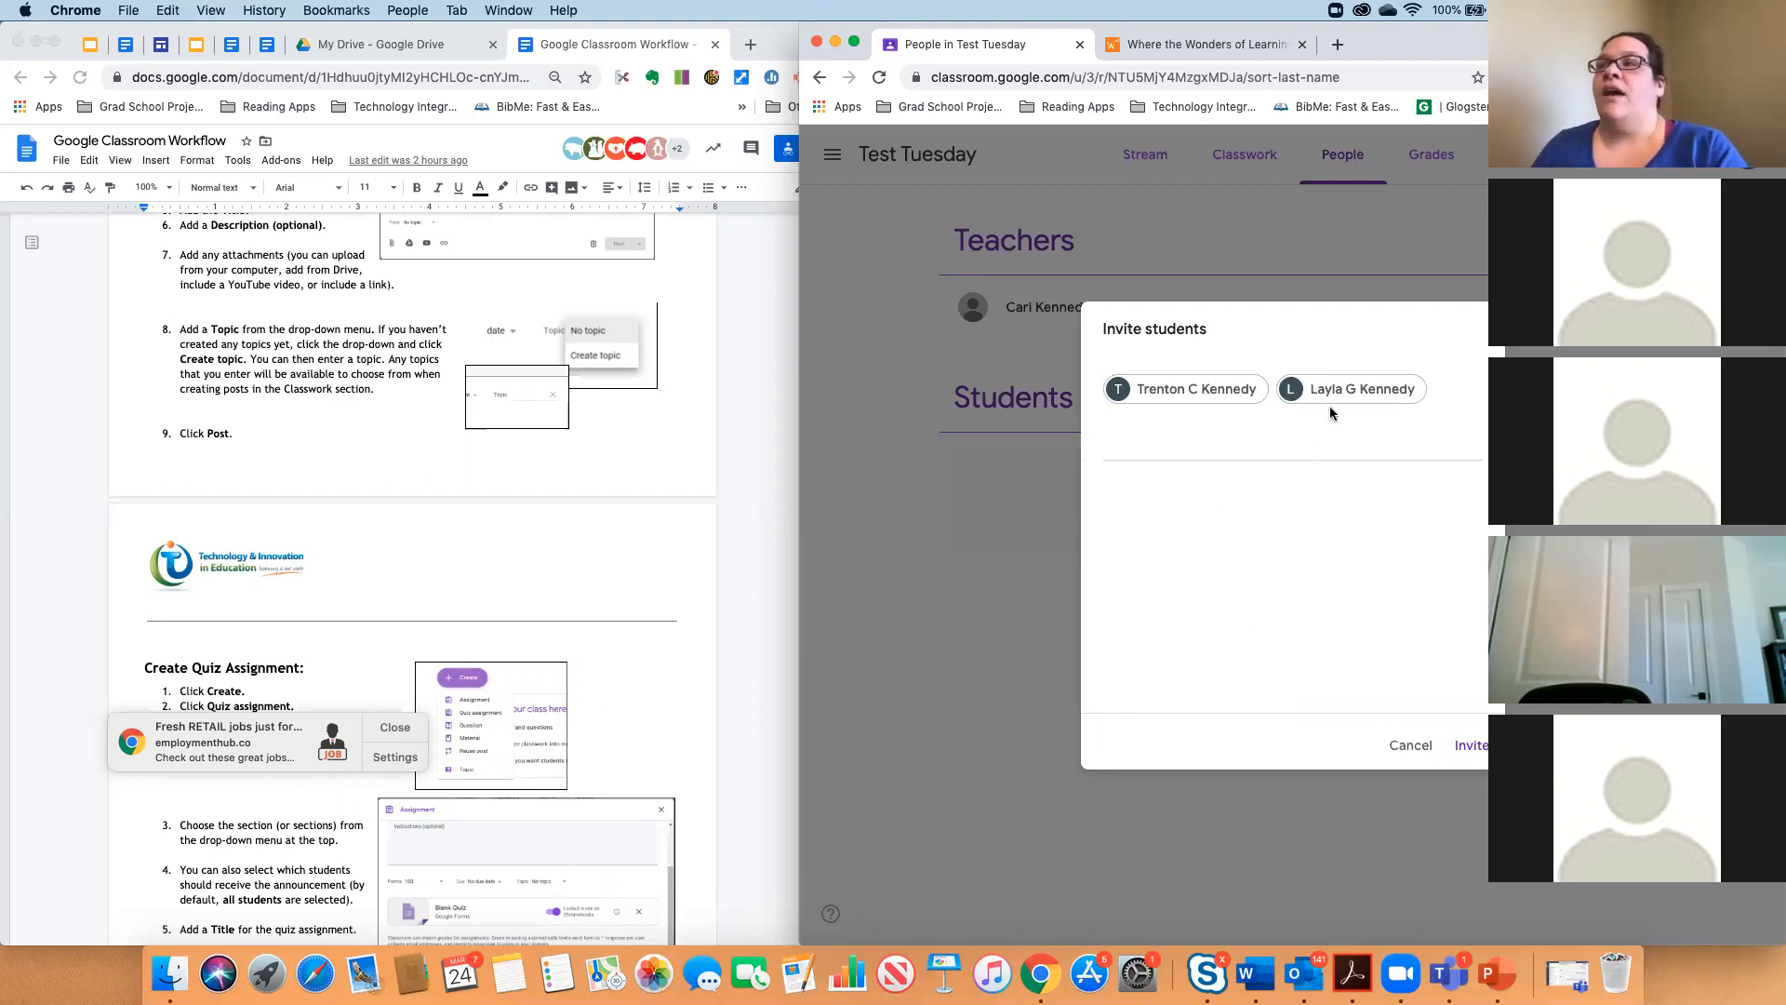
left_click(1469, 752)
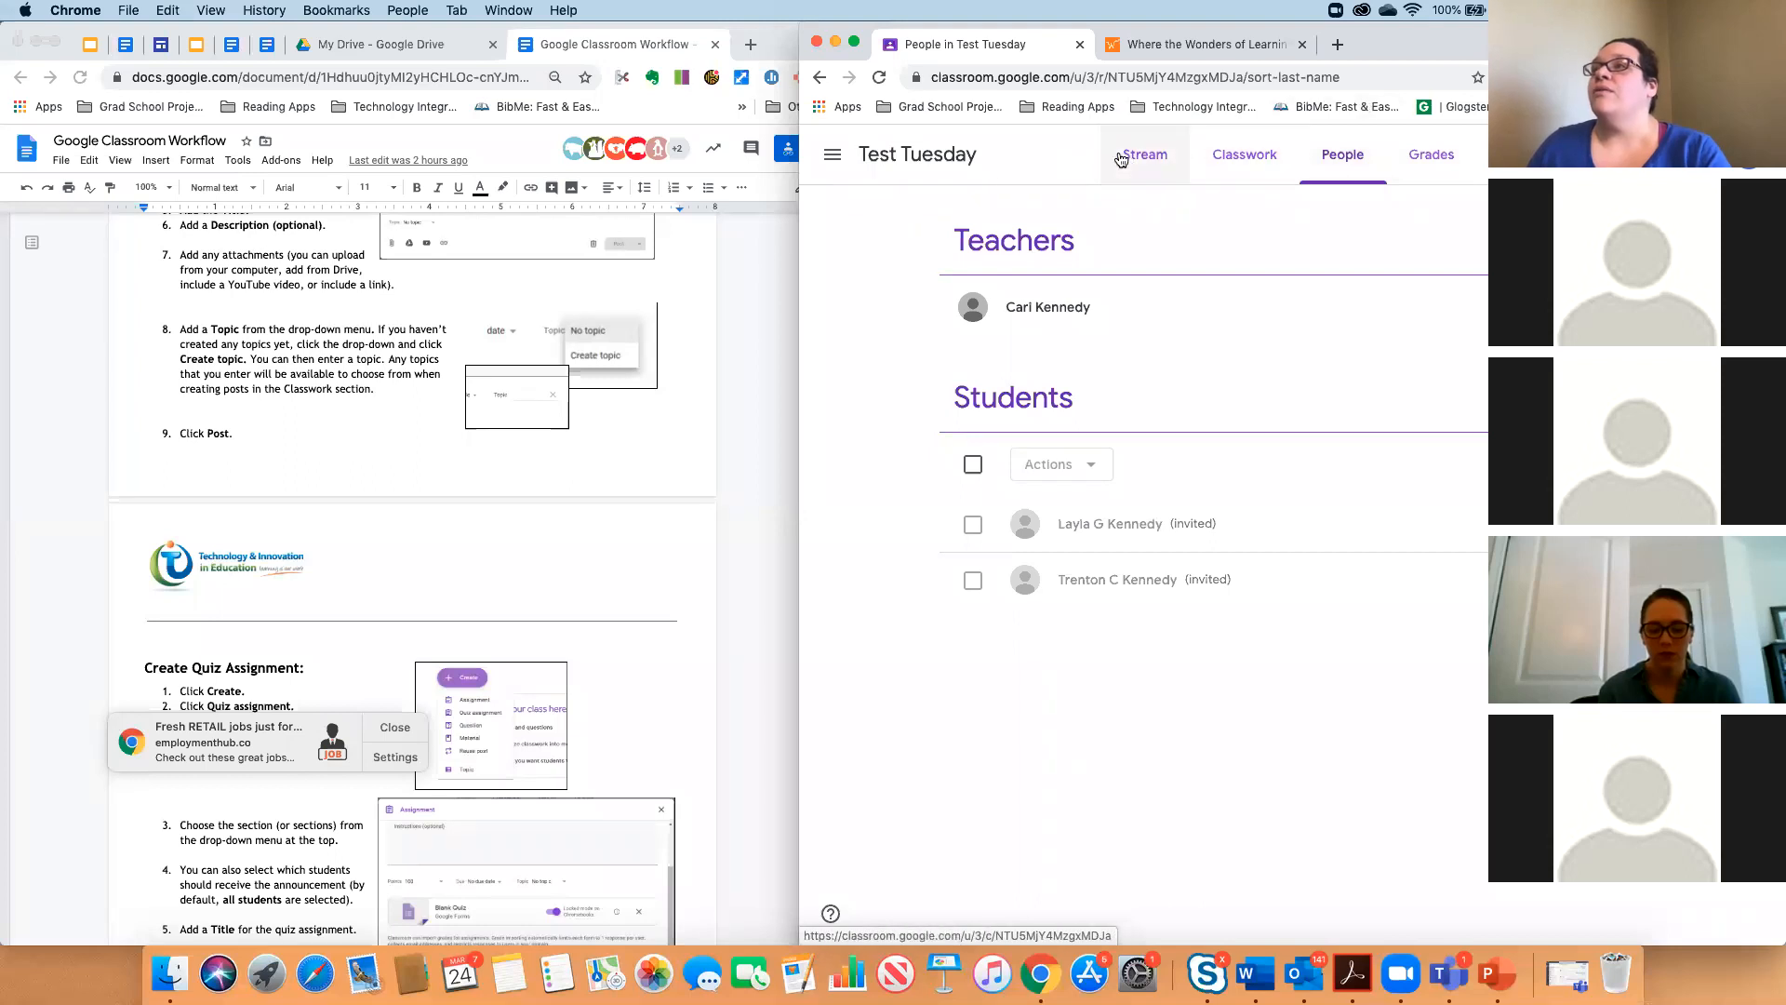
Return to the class stream, display the class code enlarged, and highlight the code.
left_click(890, 158)
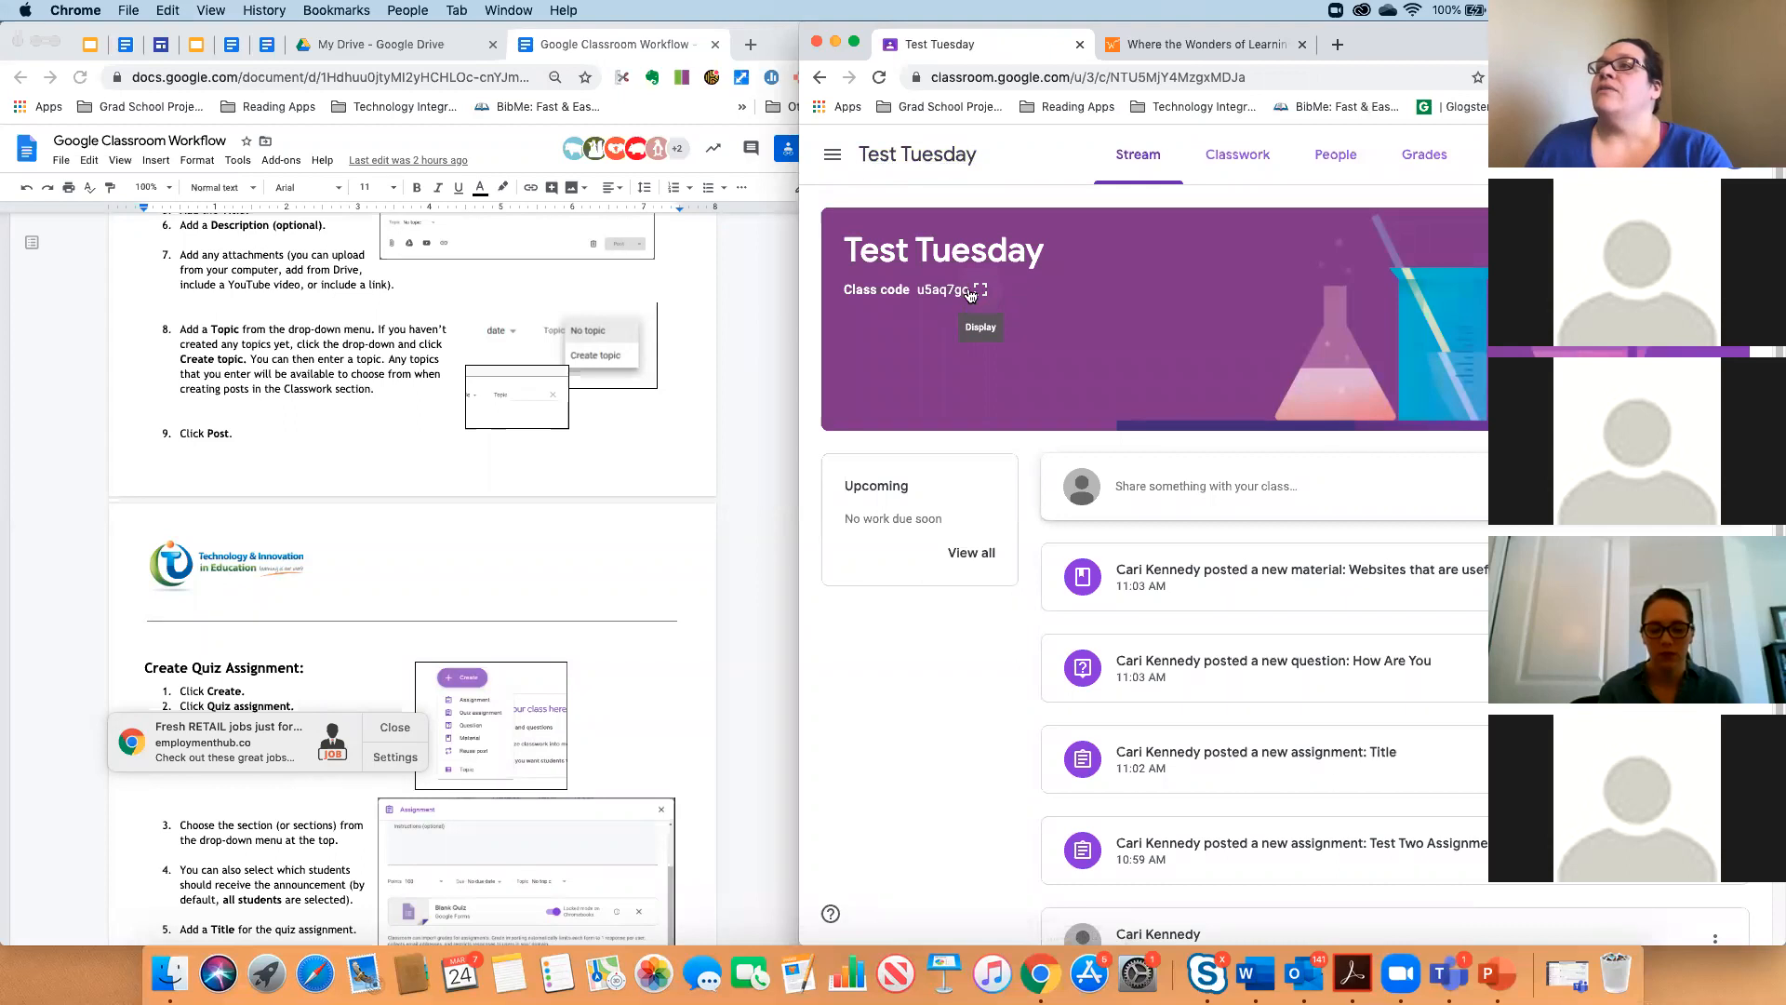
left_click(979, 292)
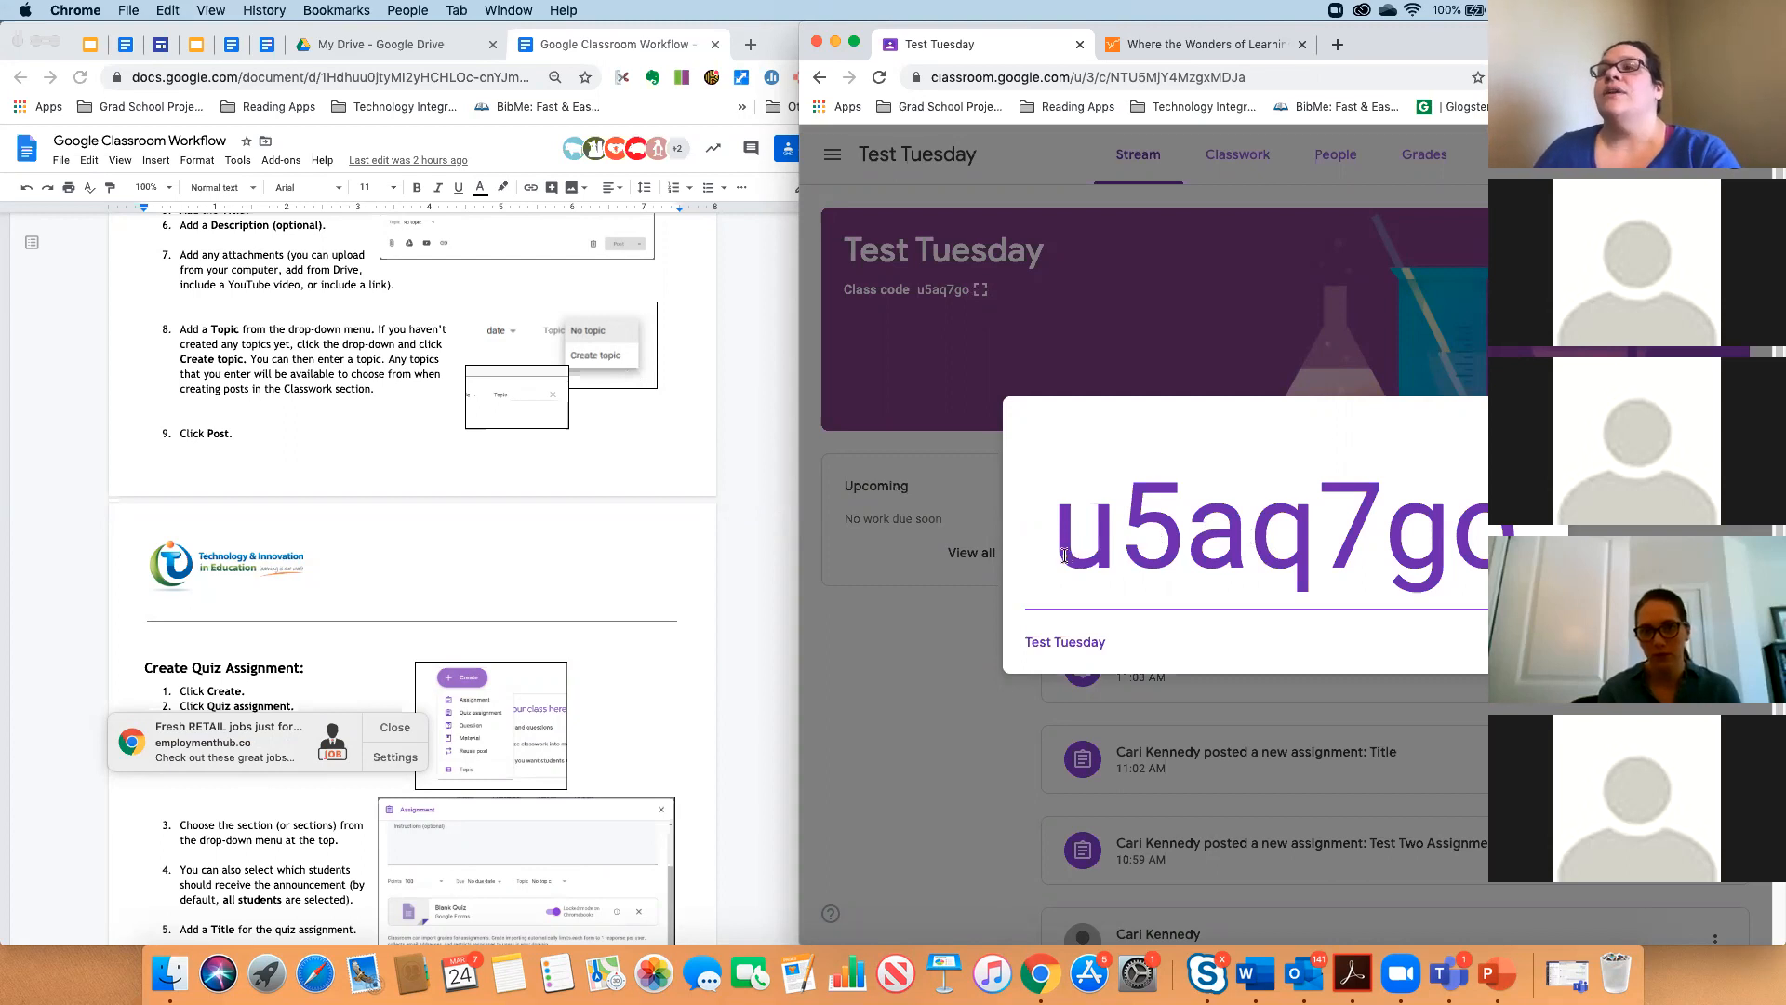
left_click_drag(1060, 553, 1525, 553)
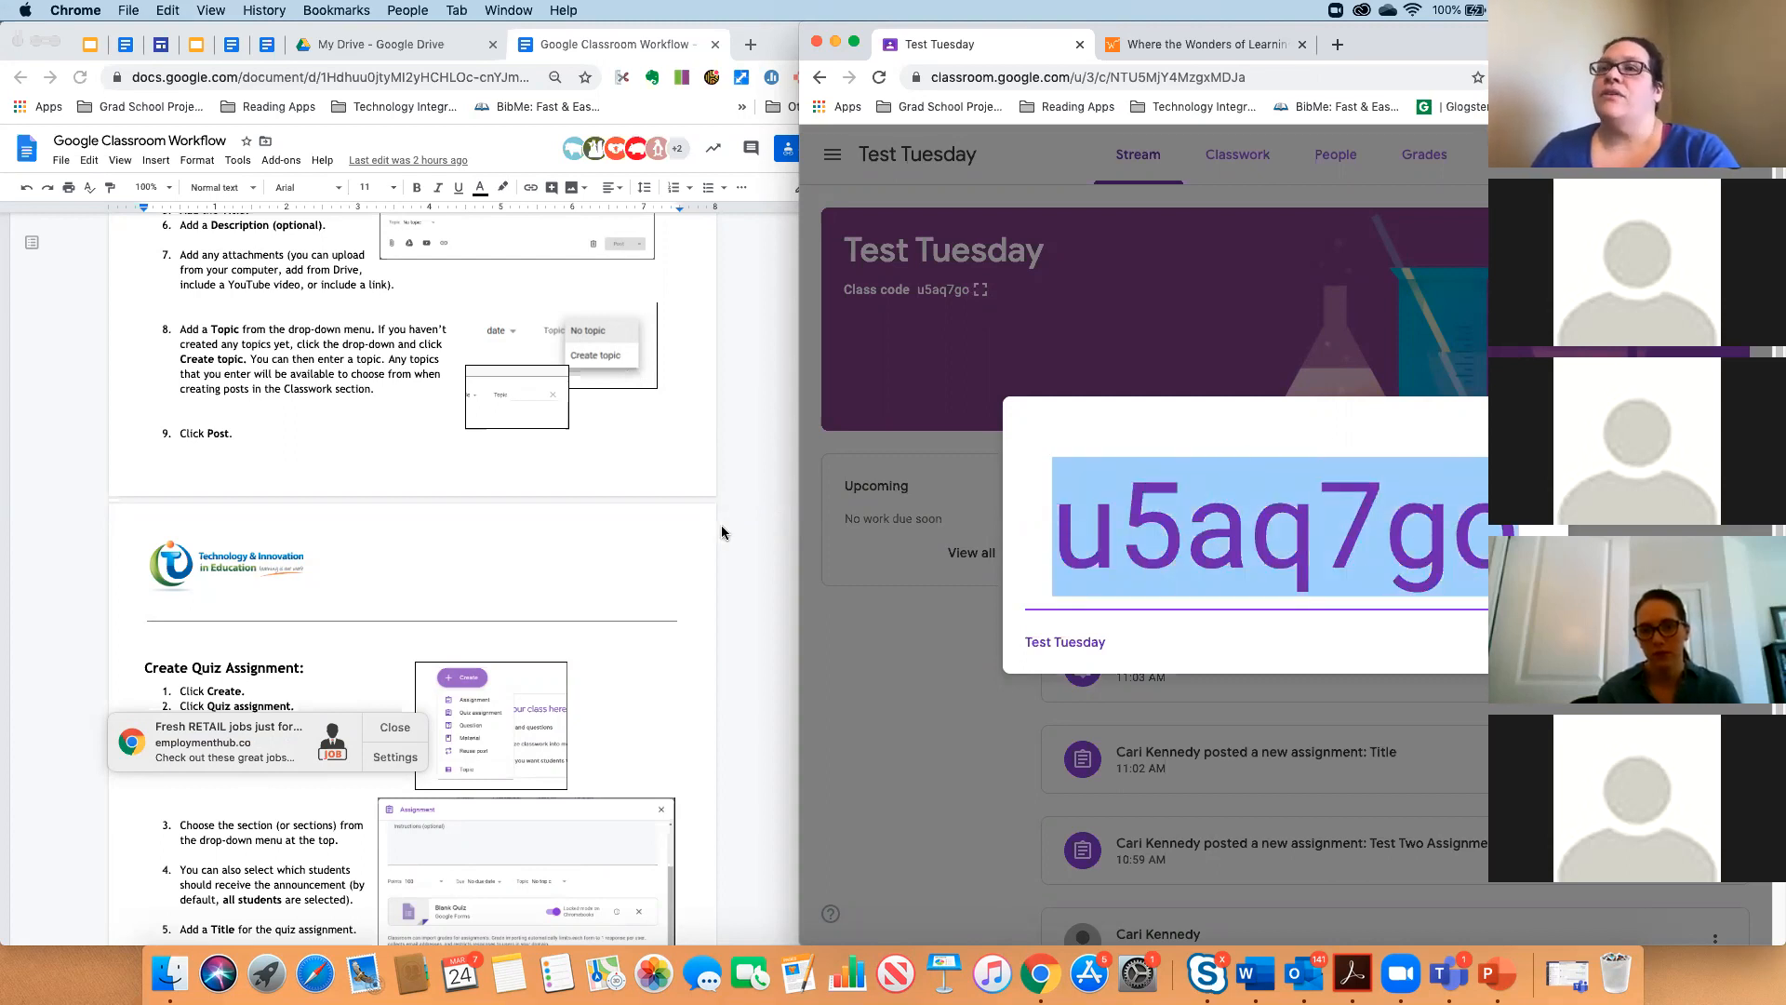
Browse the workflow document to the People tab and Classroom settings section, and close the enlarged class code.
scroll(722, 525, "down", 10)
scroll(679, 531, "down", 12)
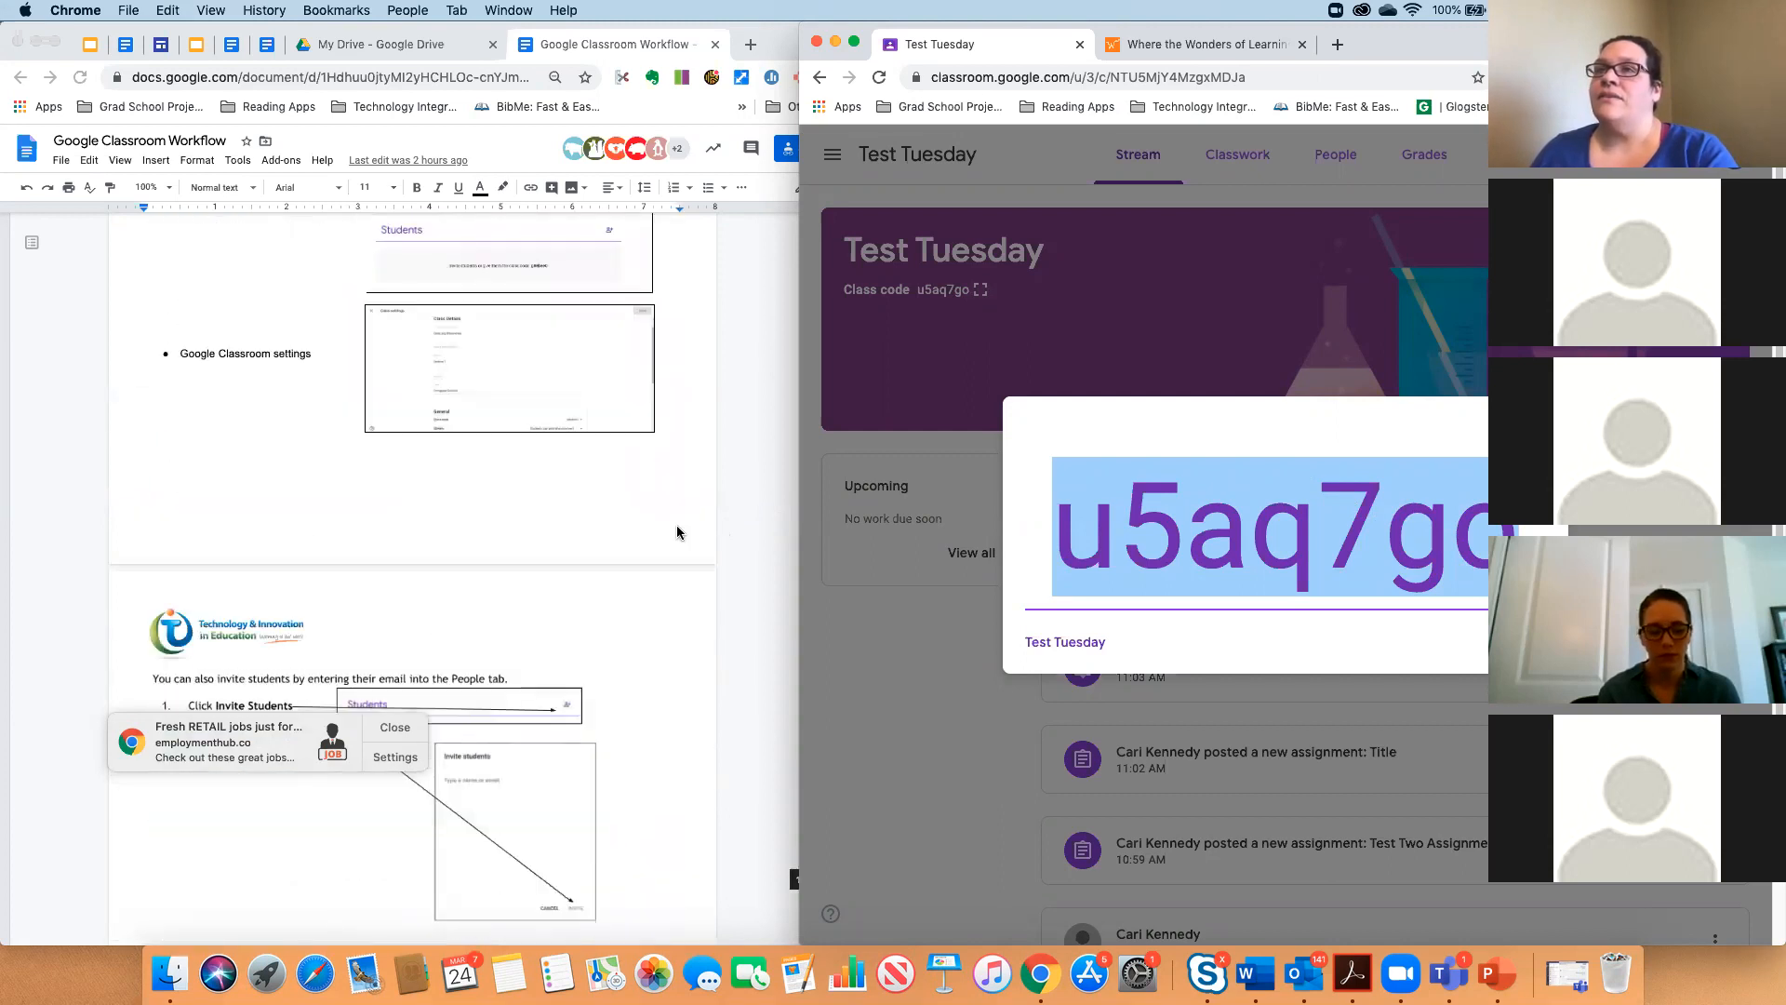
scroll(677, 530, "up", 7)
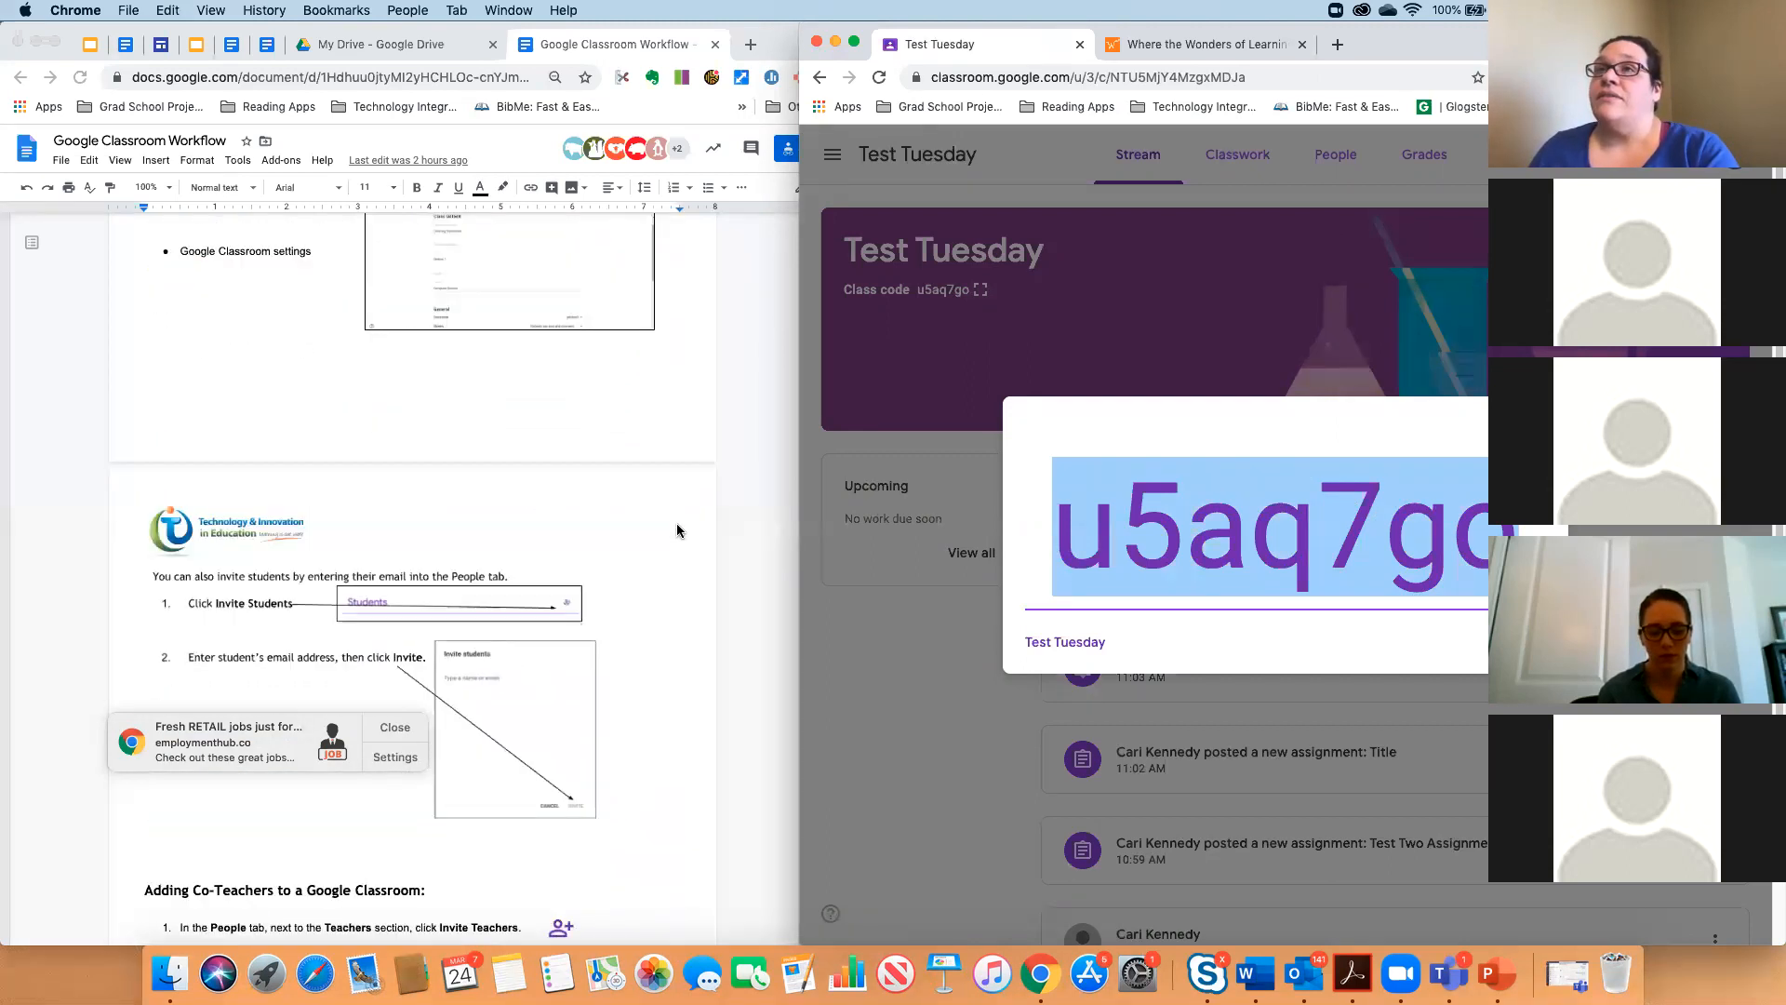
scroll(677, 527, "down", 3)
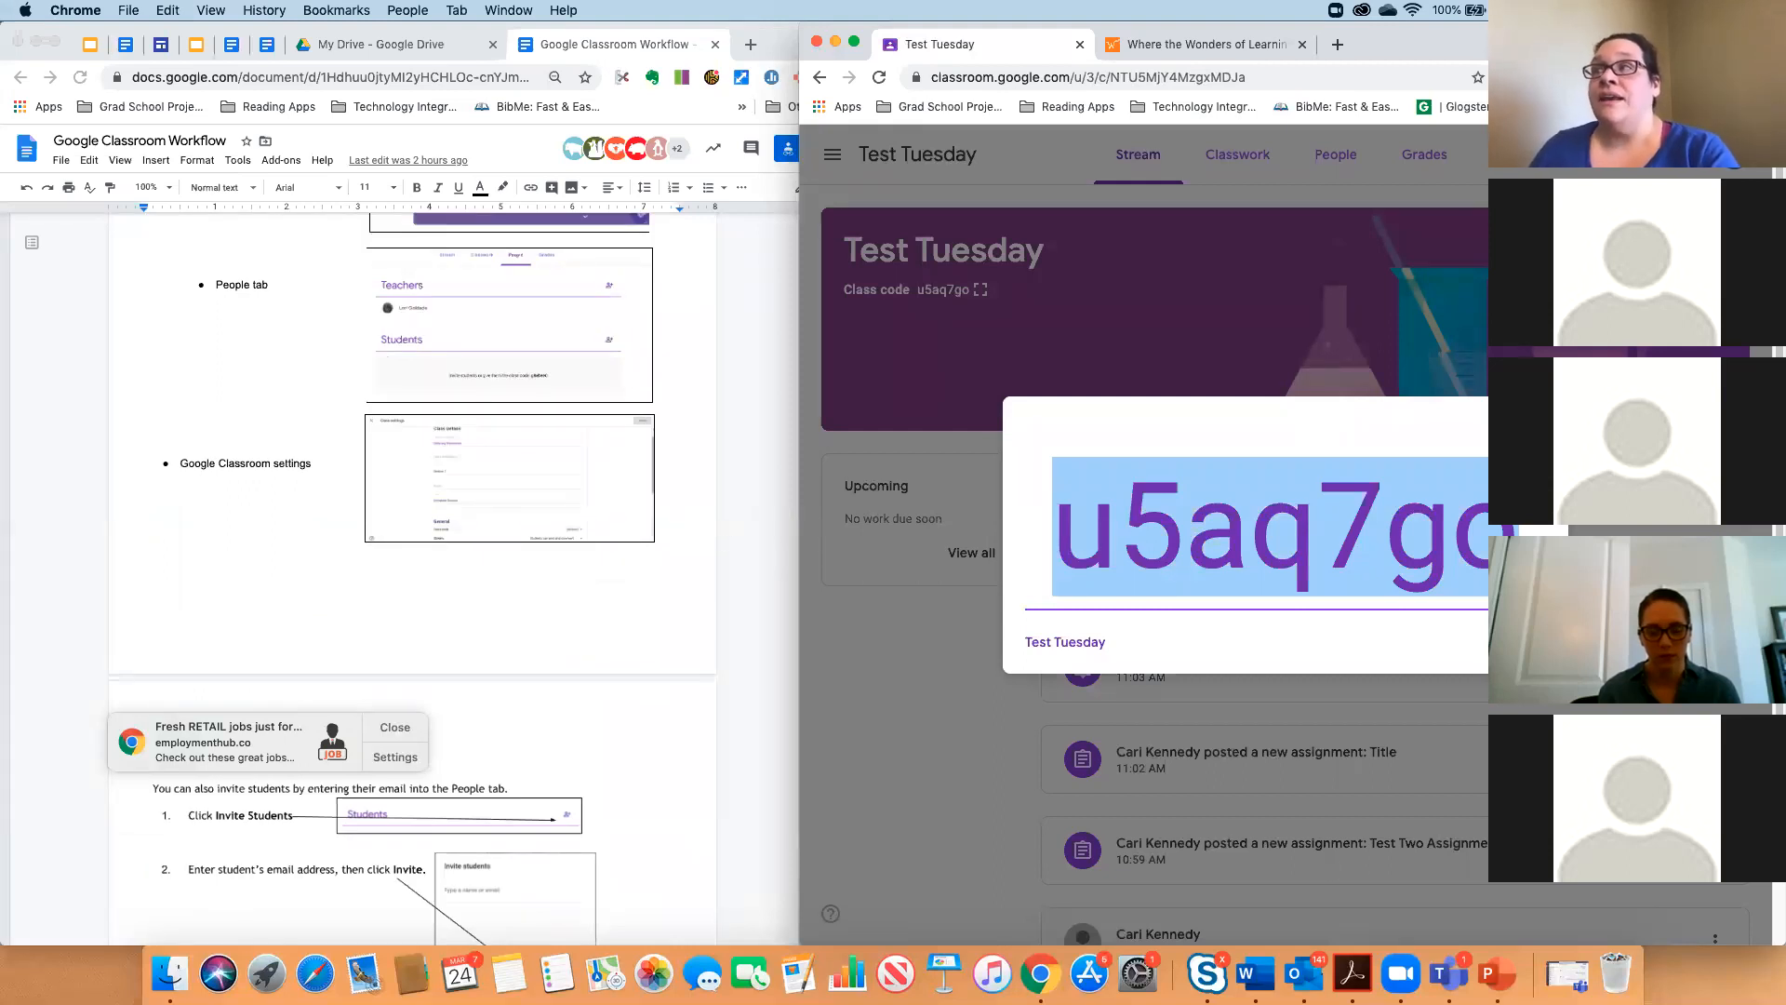
left_click(1537, 427)
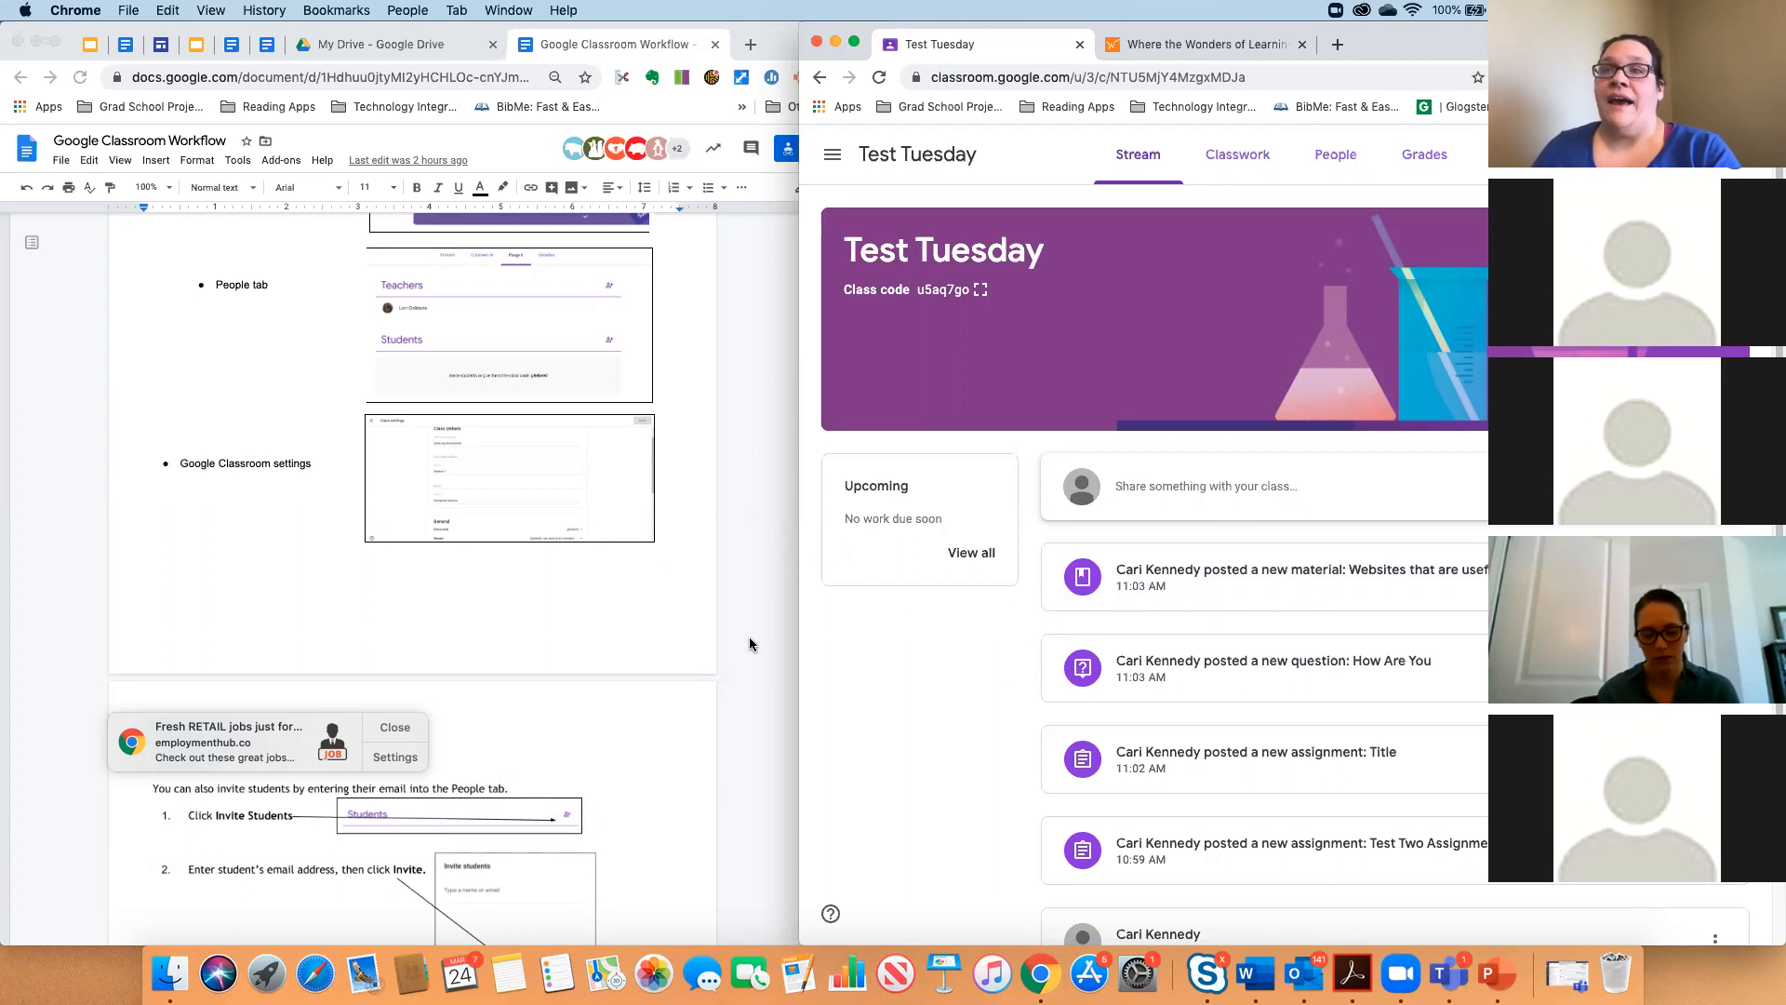
Review the workflow document's instructions for inviting students and adding co-teachers, and glance through the Test Tuesday stream.
scroll(747, 643, "down", 5)
scroll(744, 643, "down", 1)
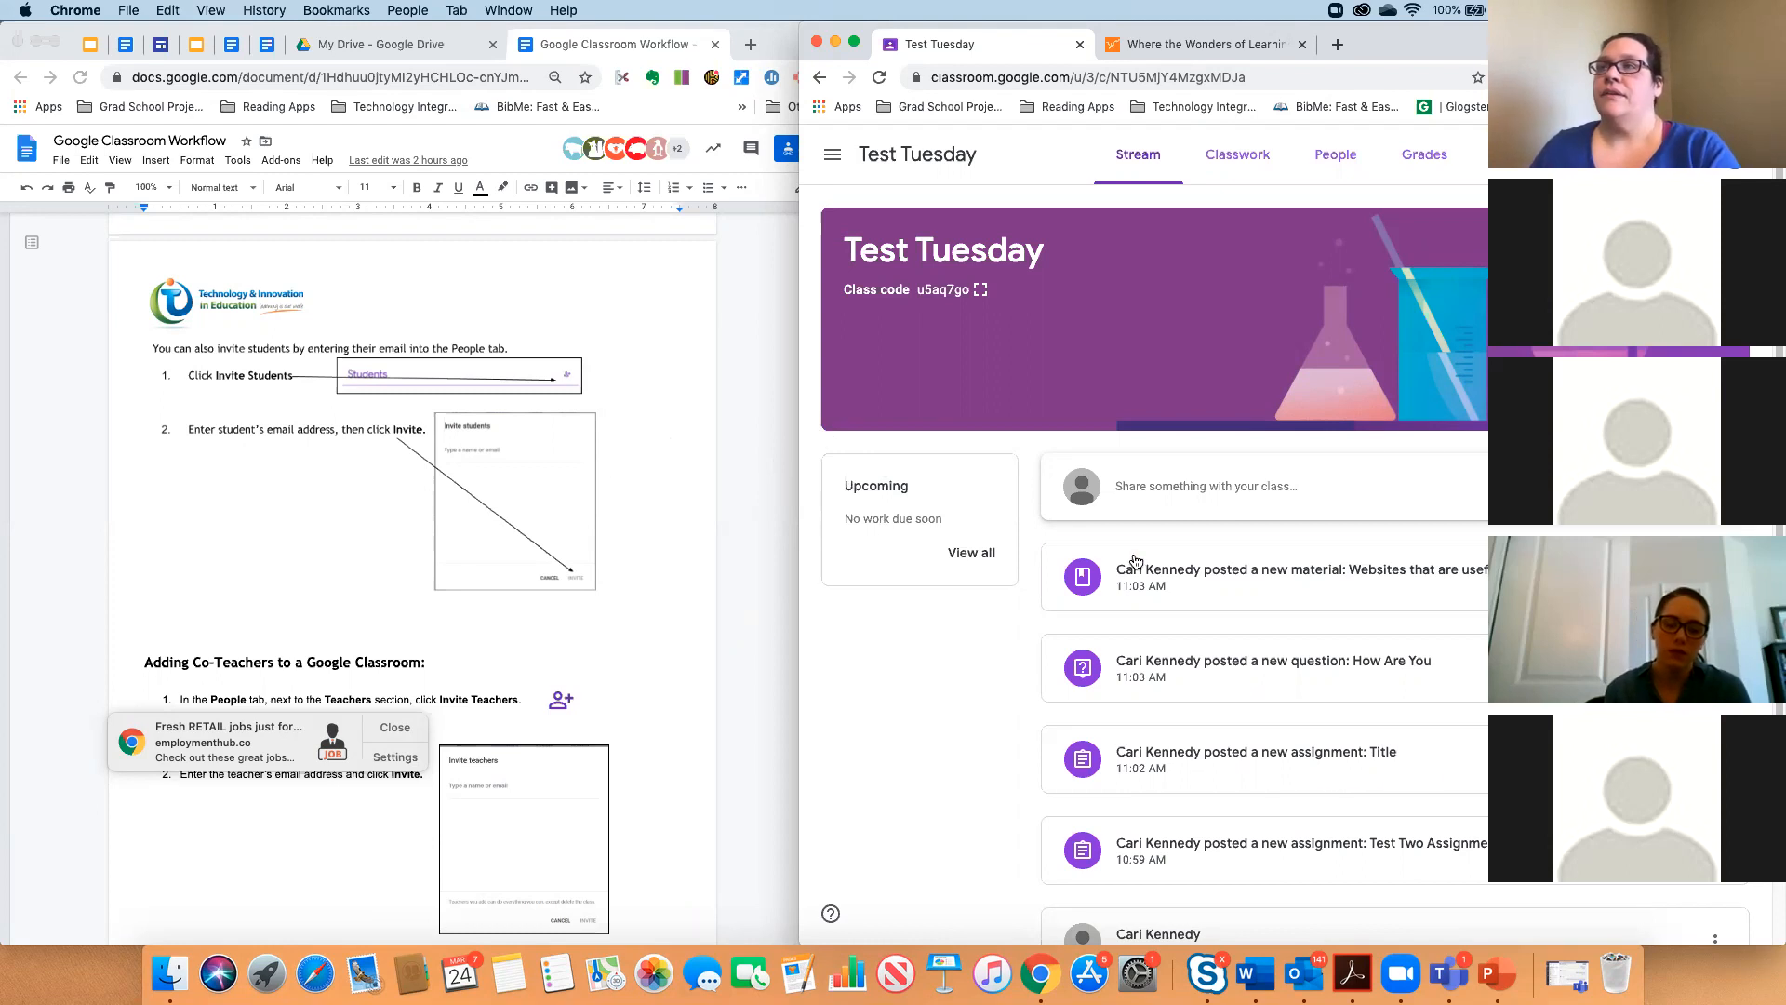
scroll(1131, 558, "down", 1)
scroll(1133, 566, "down", 4)
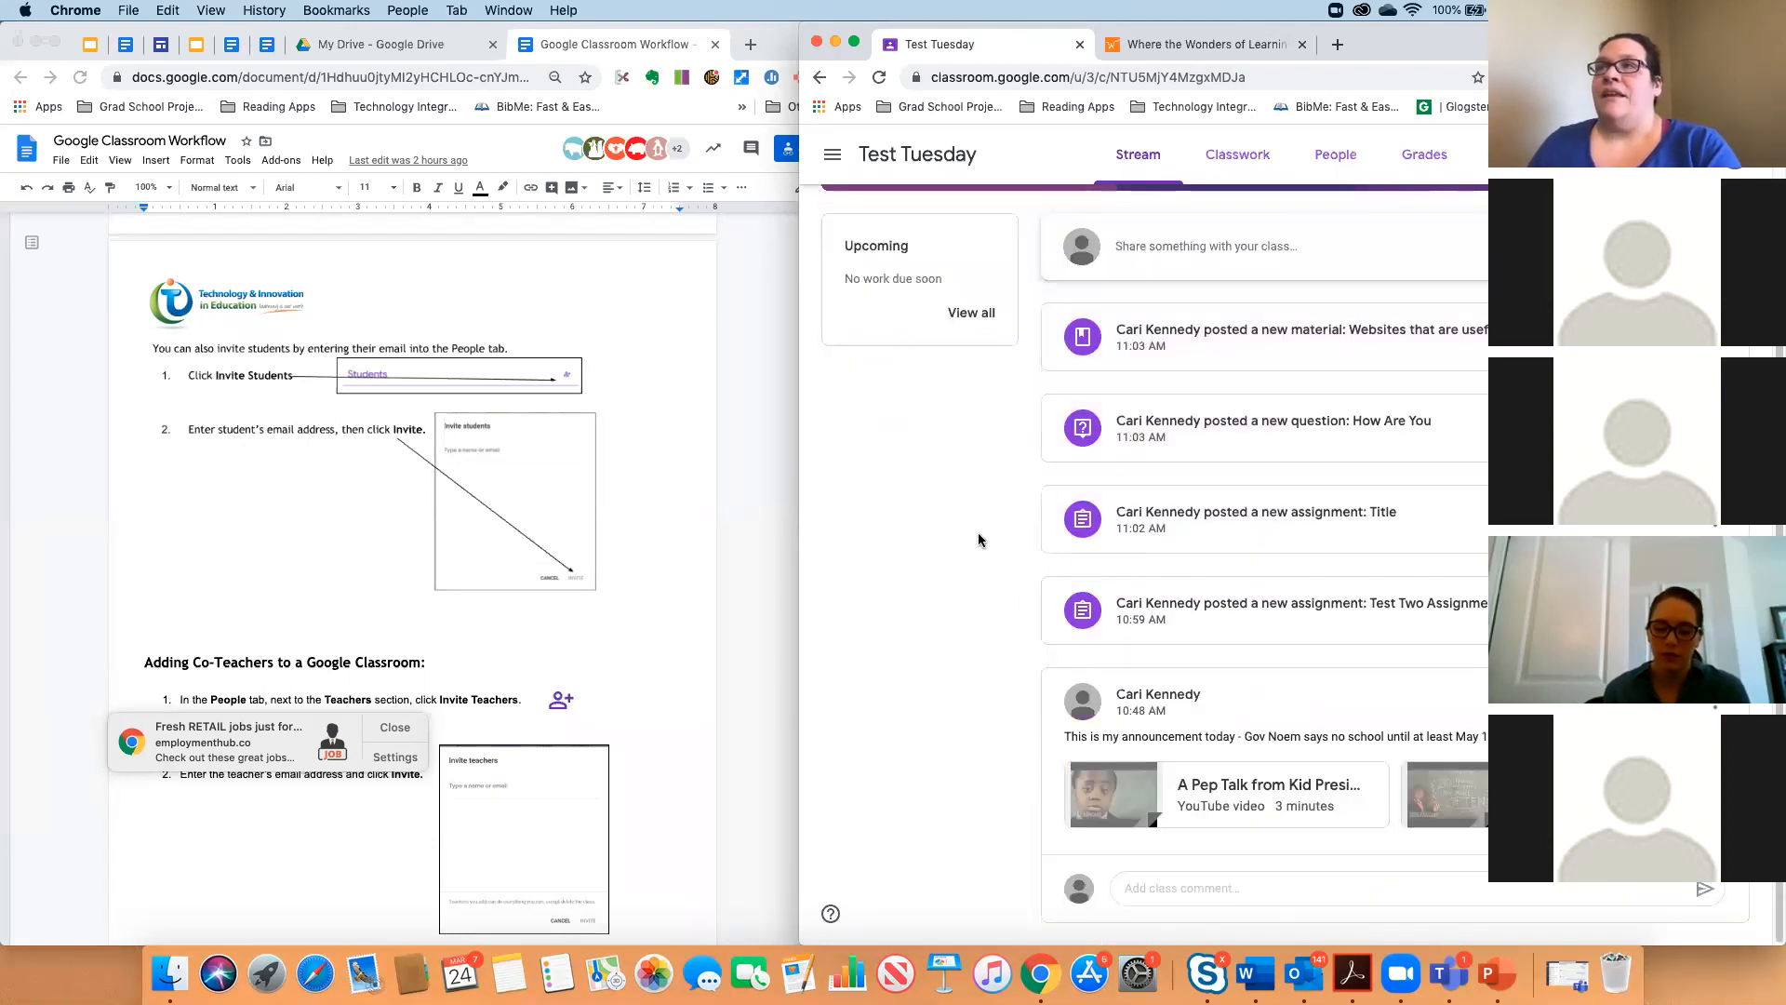
scroll(972, 534, "up", 5)
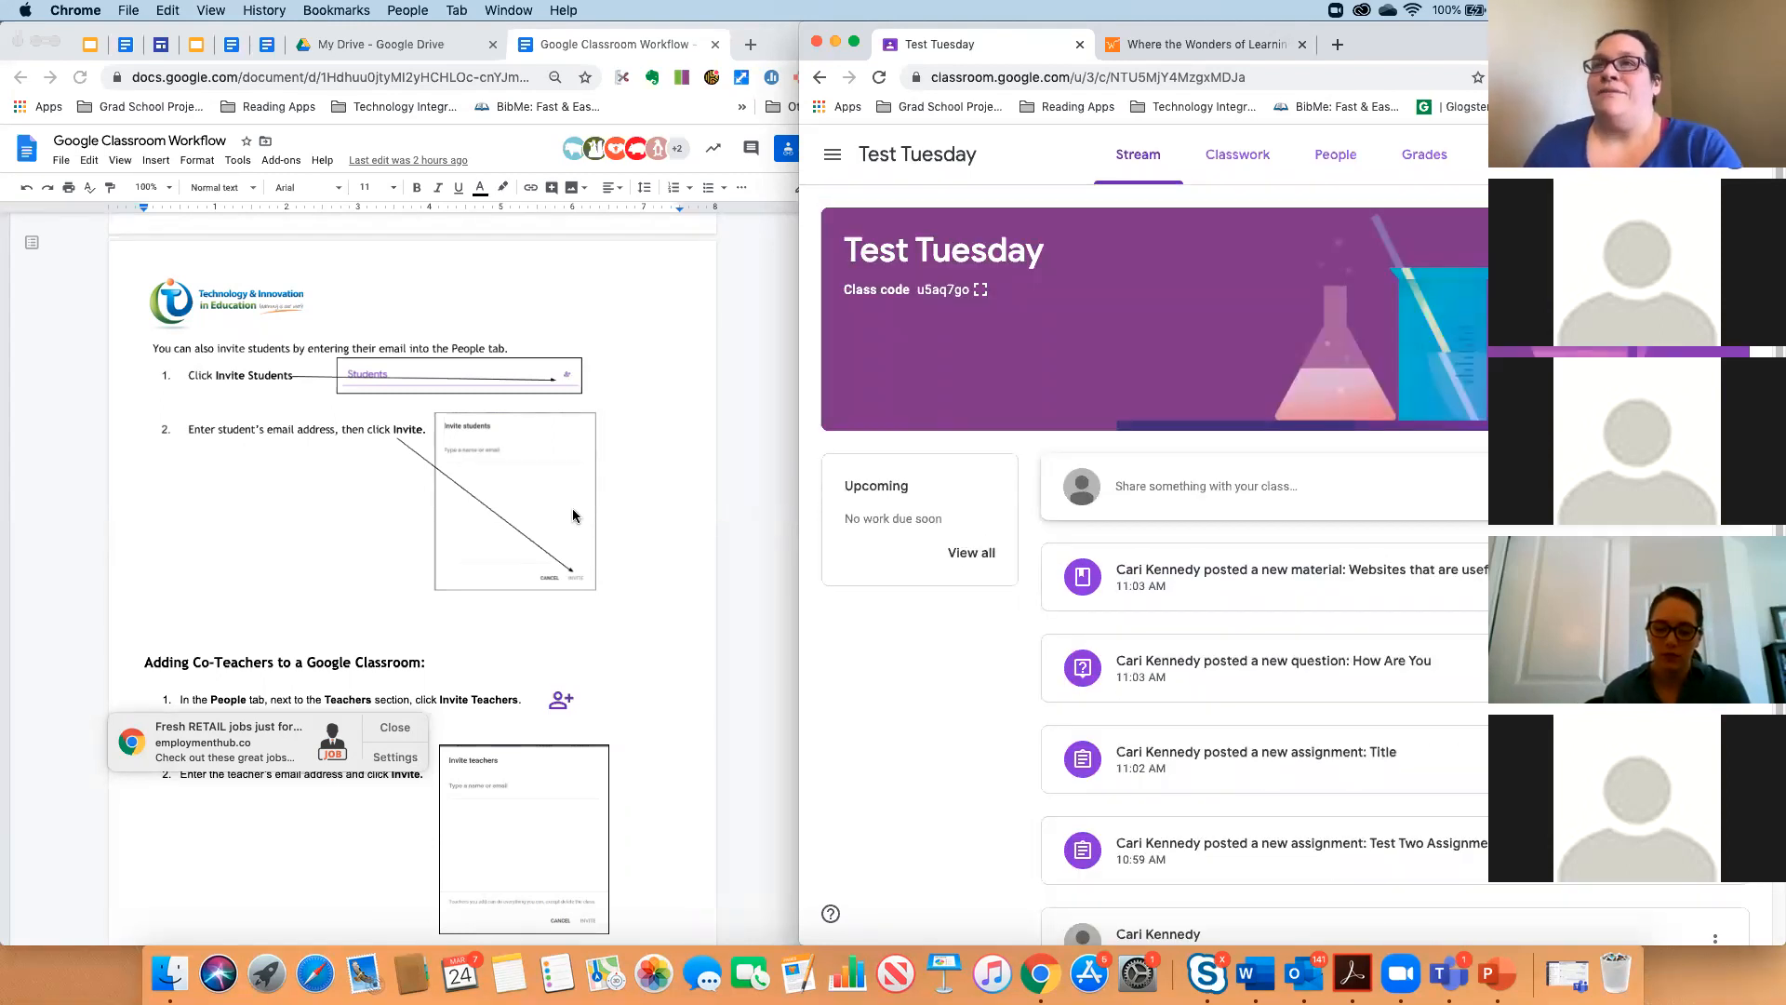
scroll(574, 514, "down", 2)
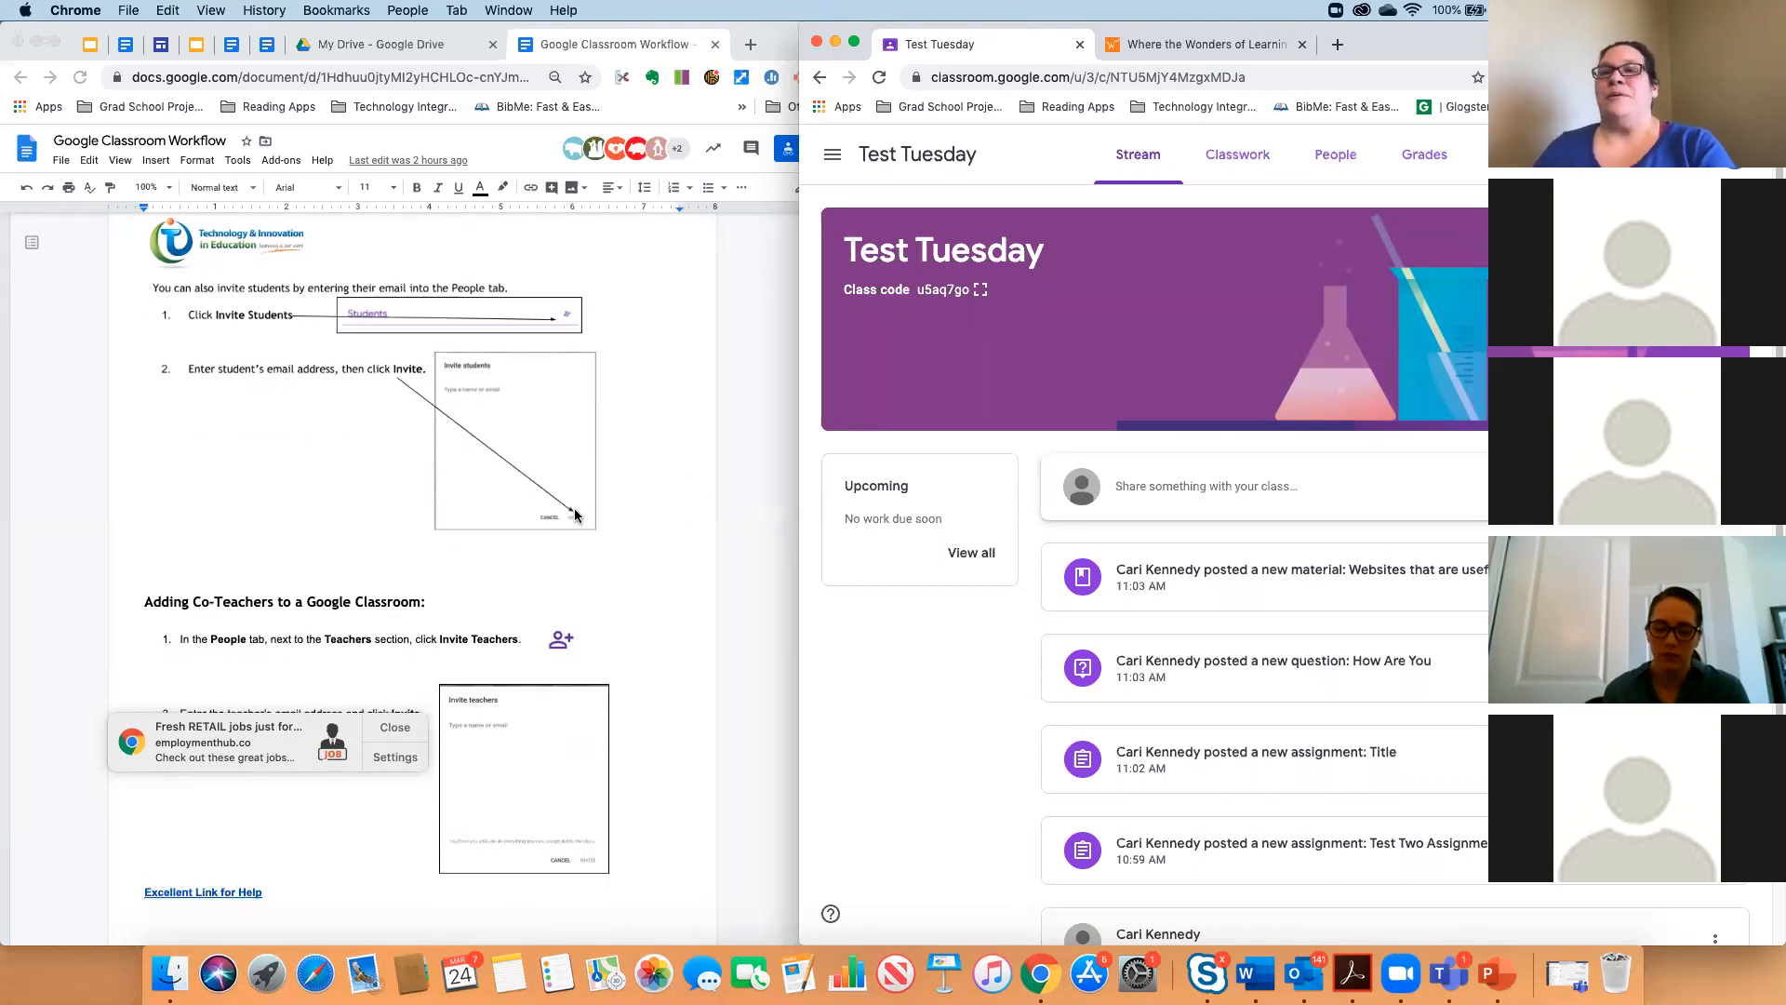
scroll(577, 513, "down", 2)
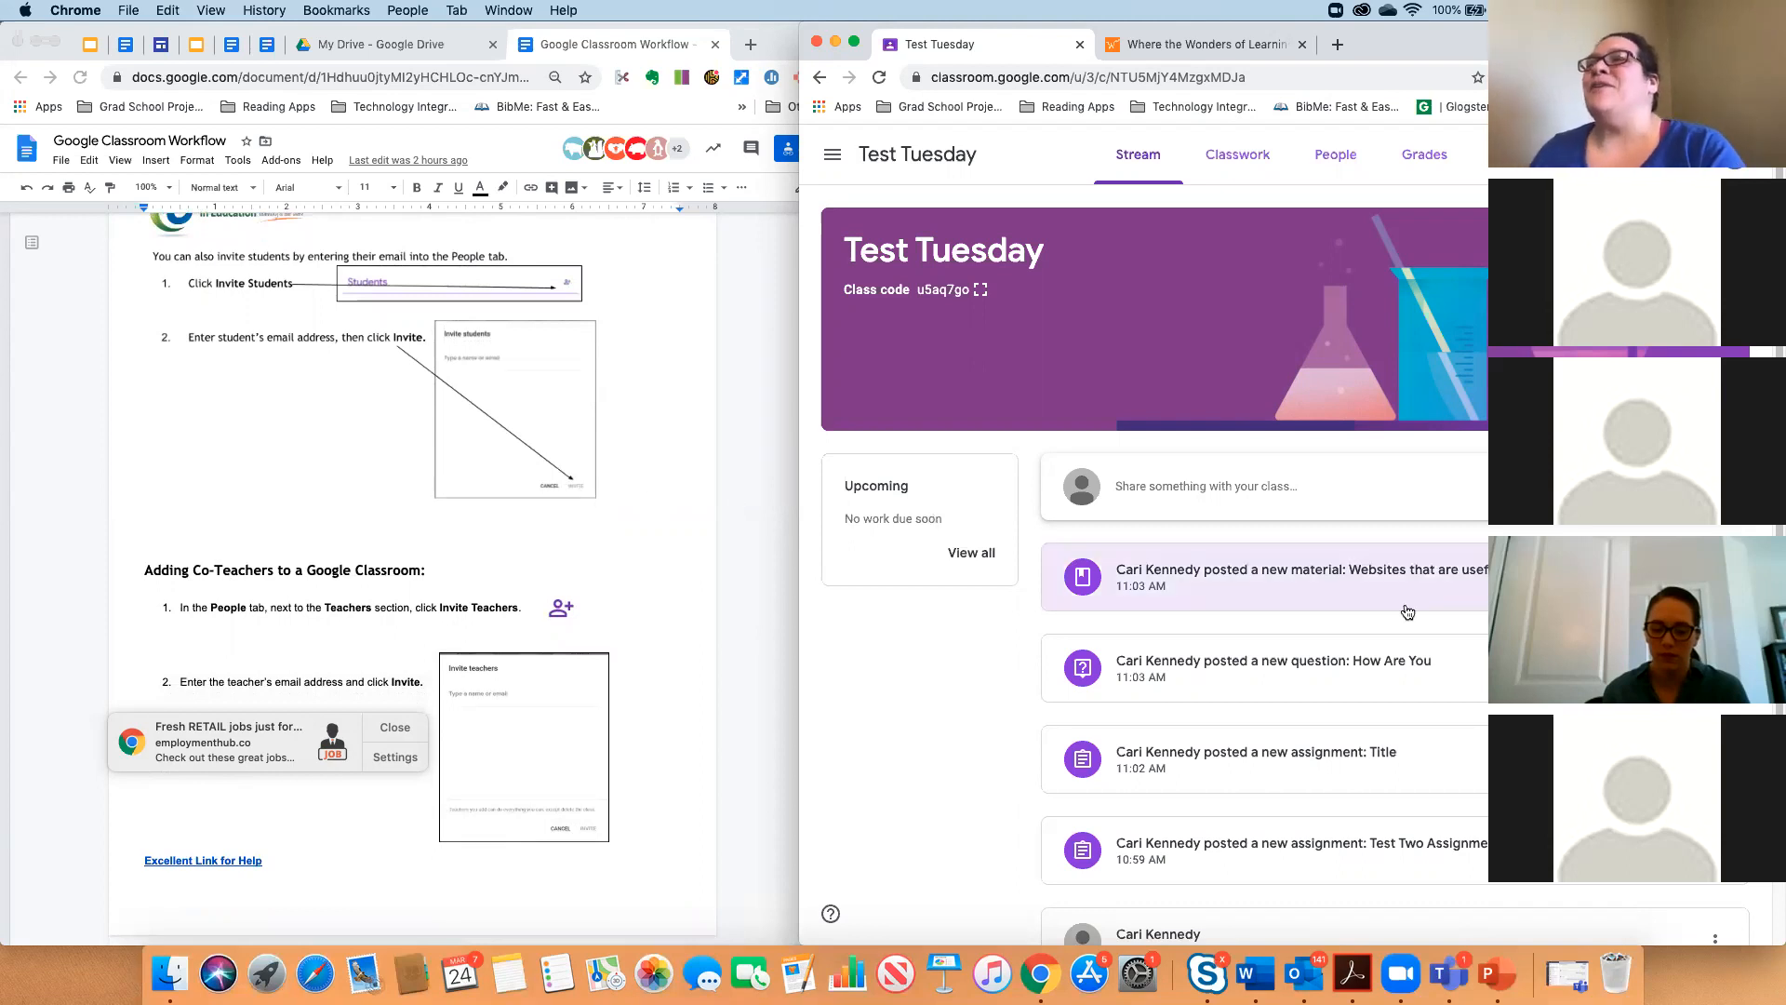
Search for a colleague by name and select them as a co-teacher for Test Tuesday, then cancel the invitation.
left_click(1336, 155)
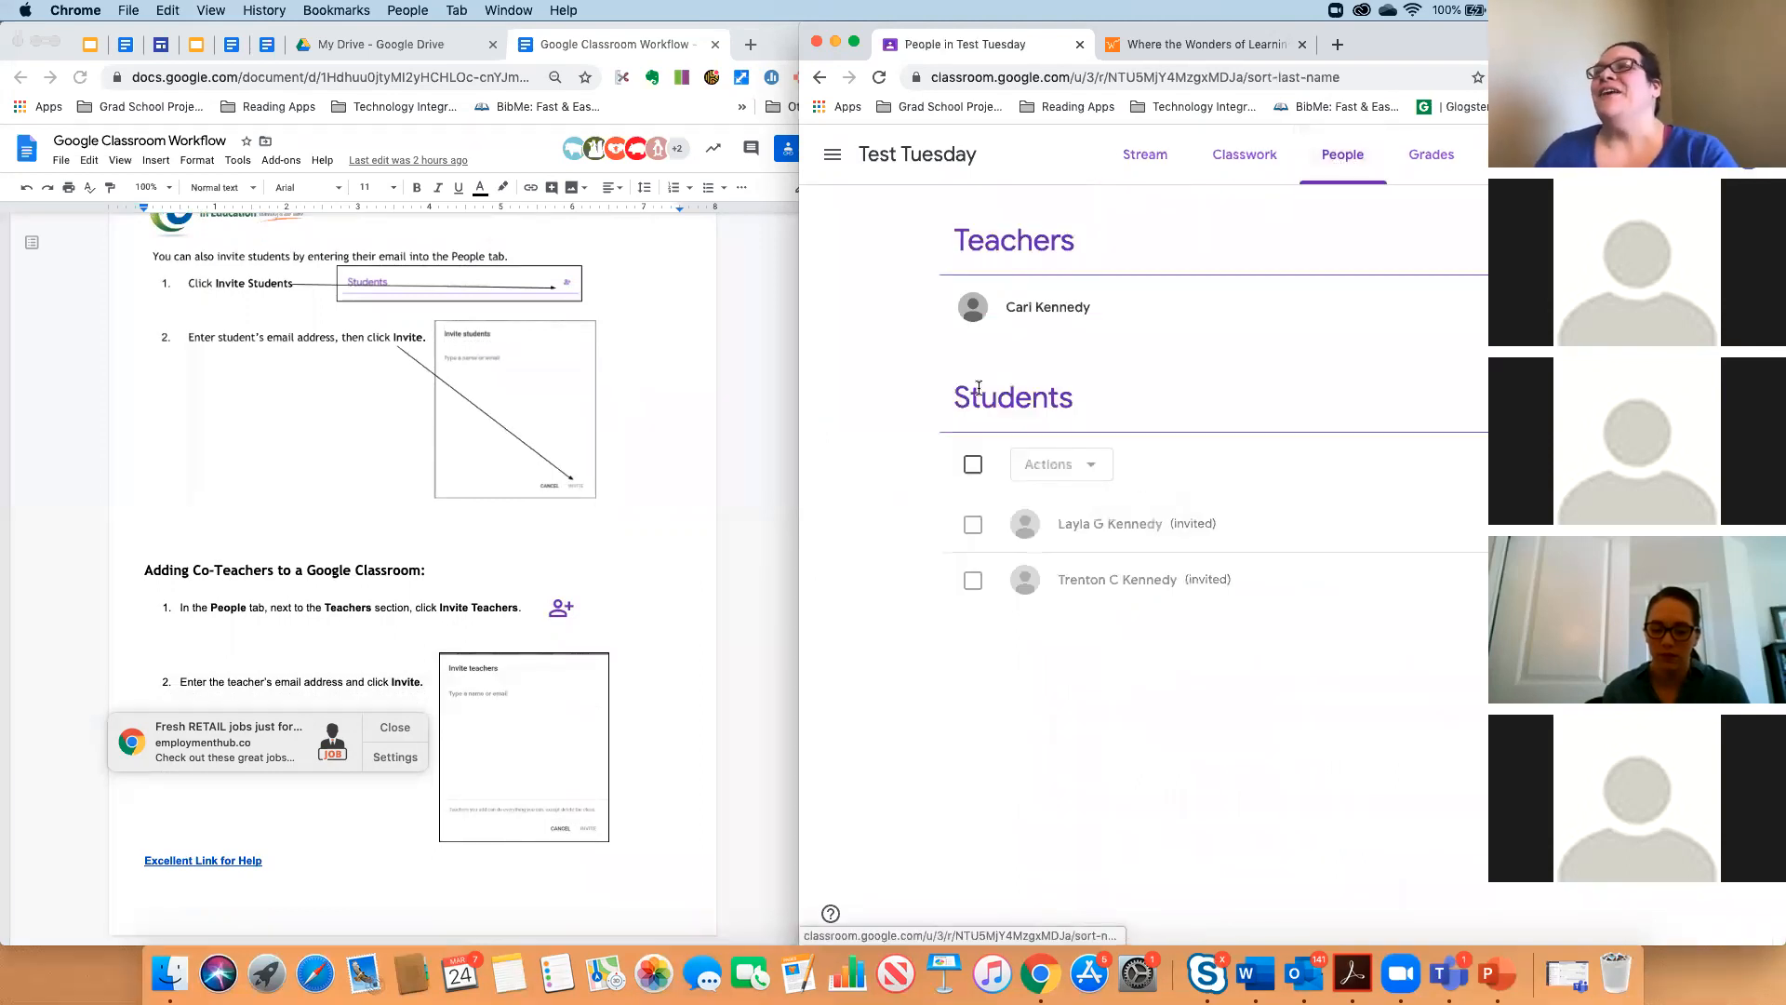
left_click(1622, 241)
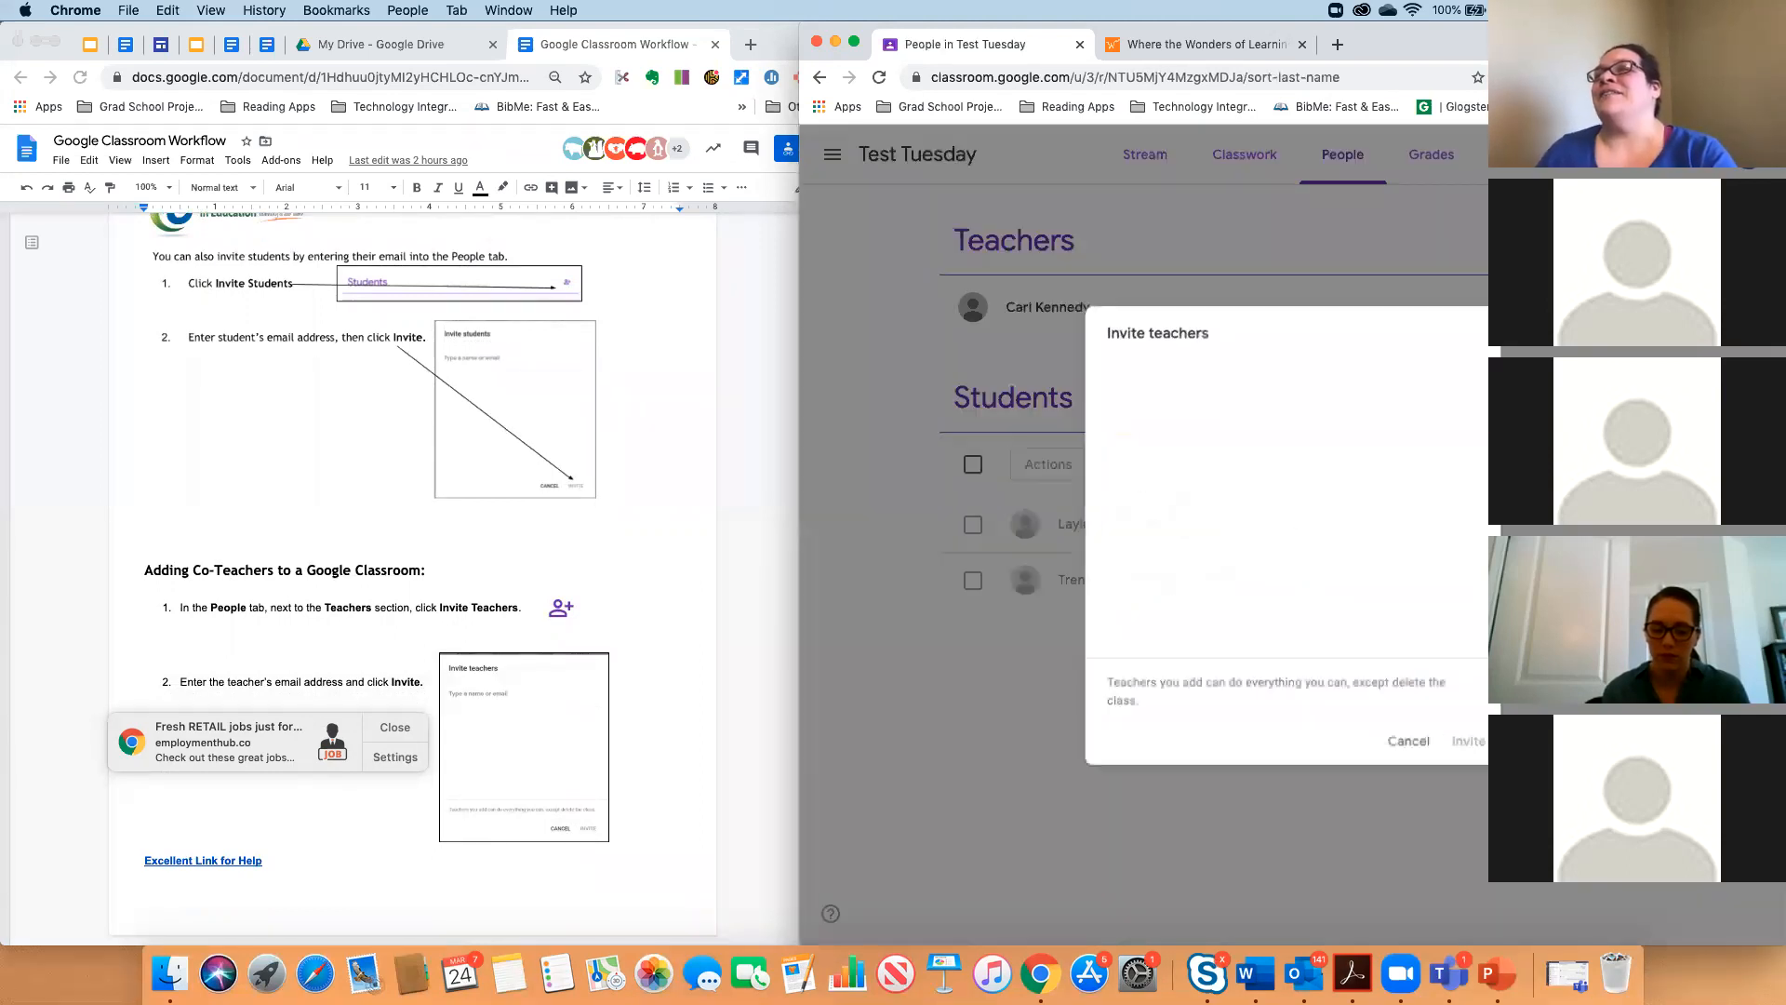
type("tara")
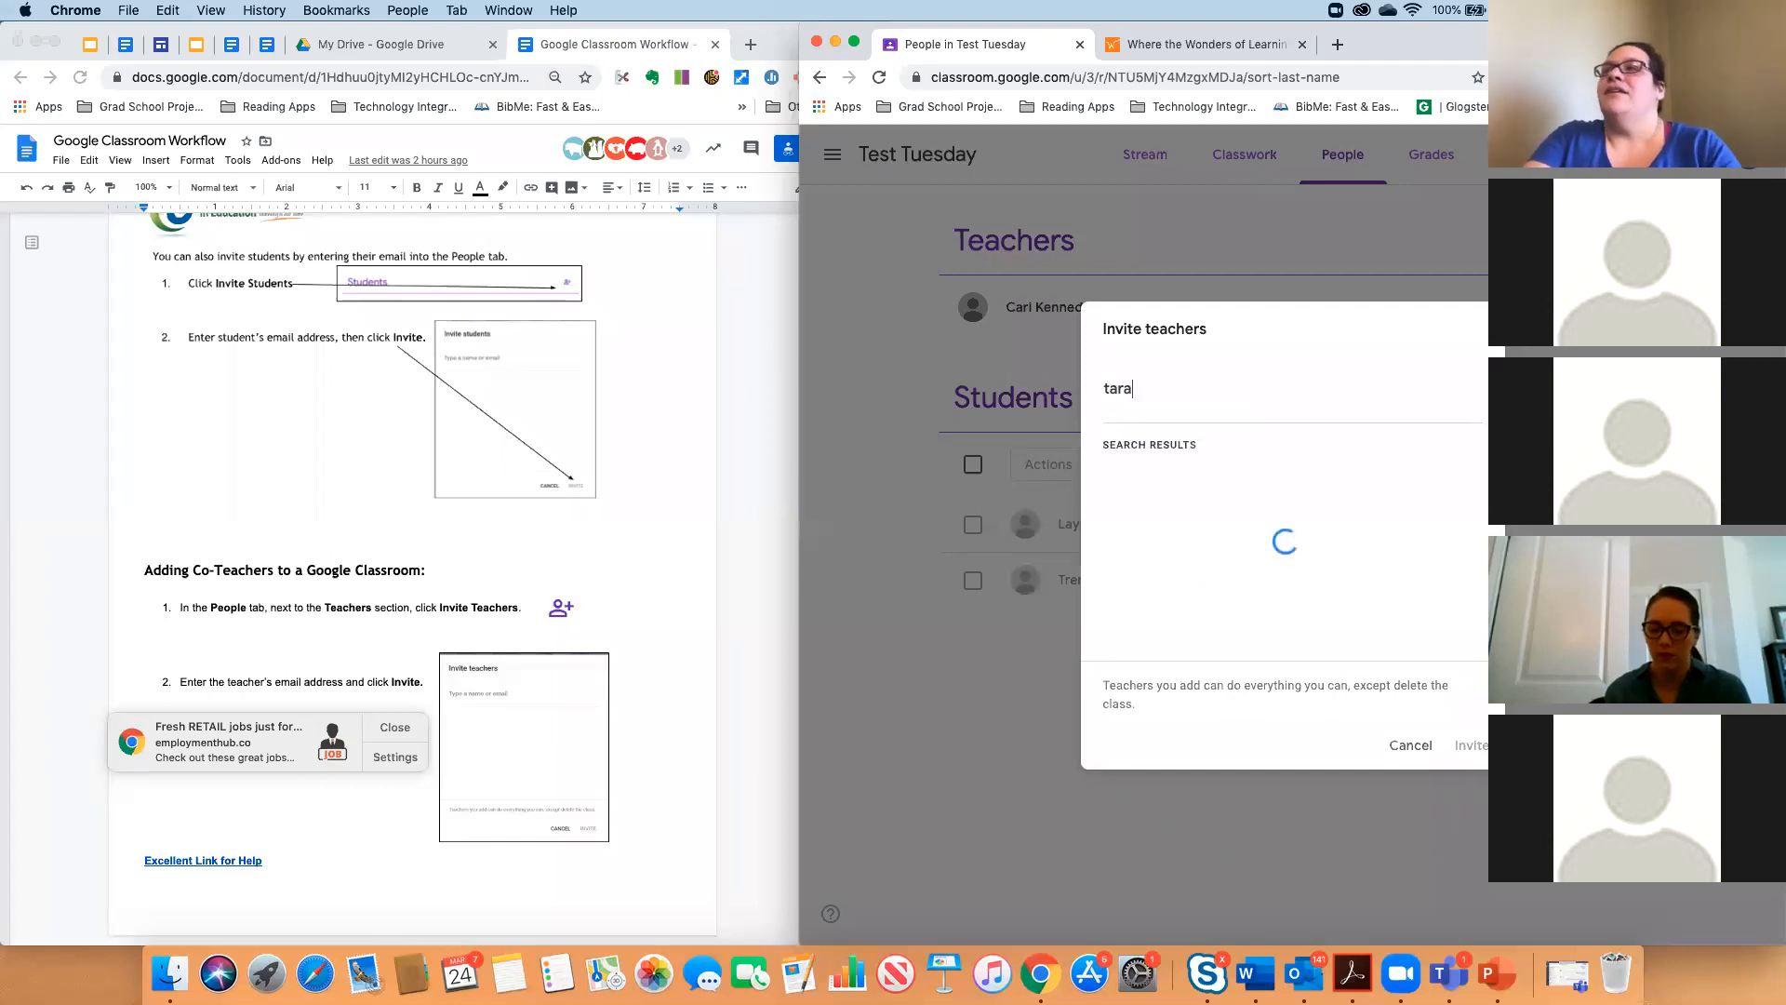
type(" kno")
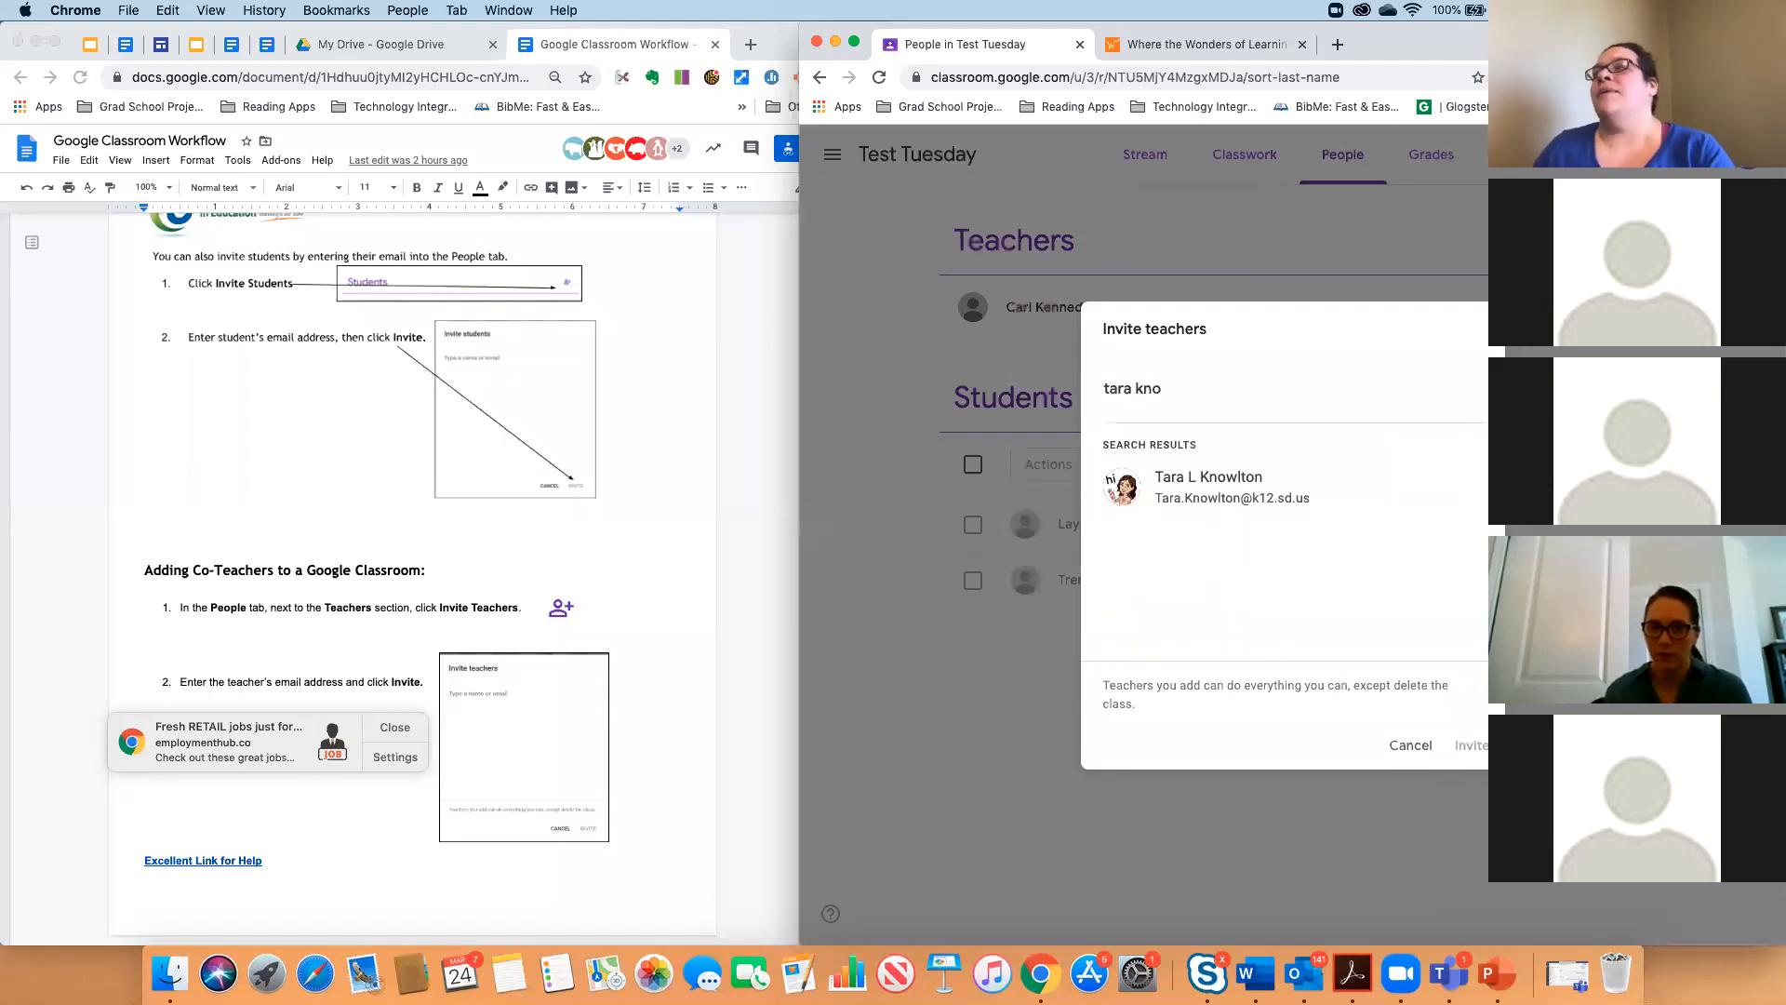
left_click(1209, 487)
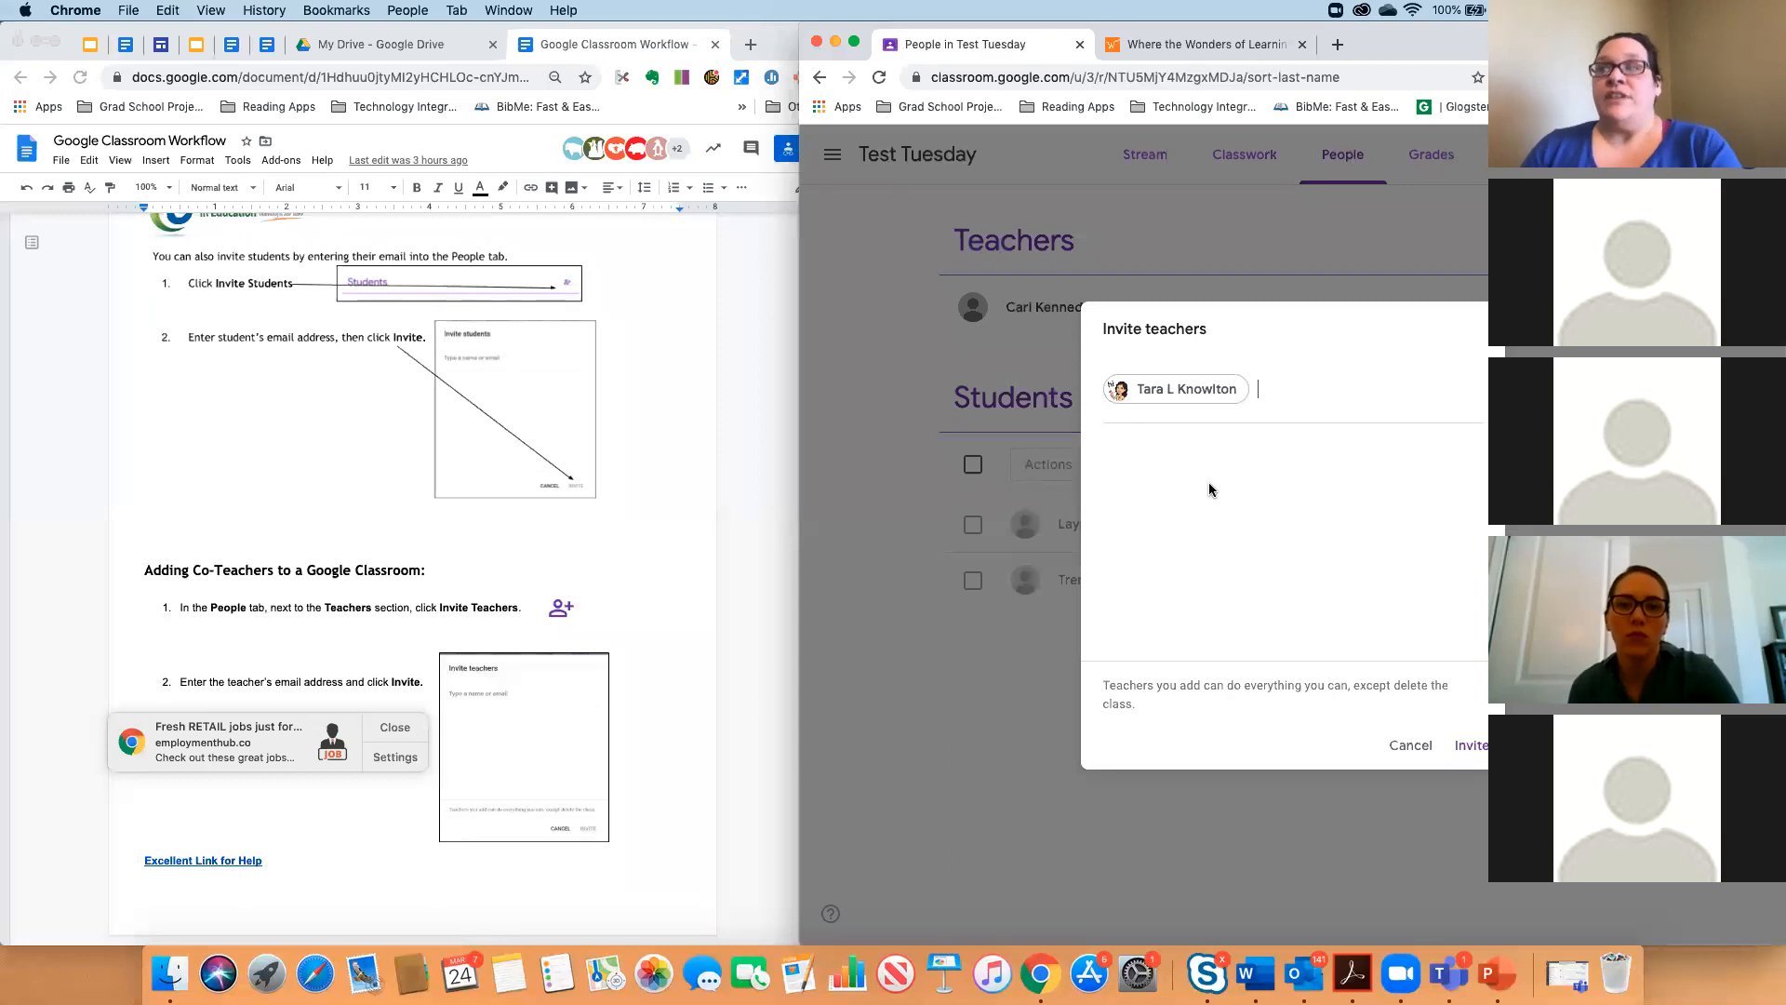
left_click(1392, 746)
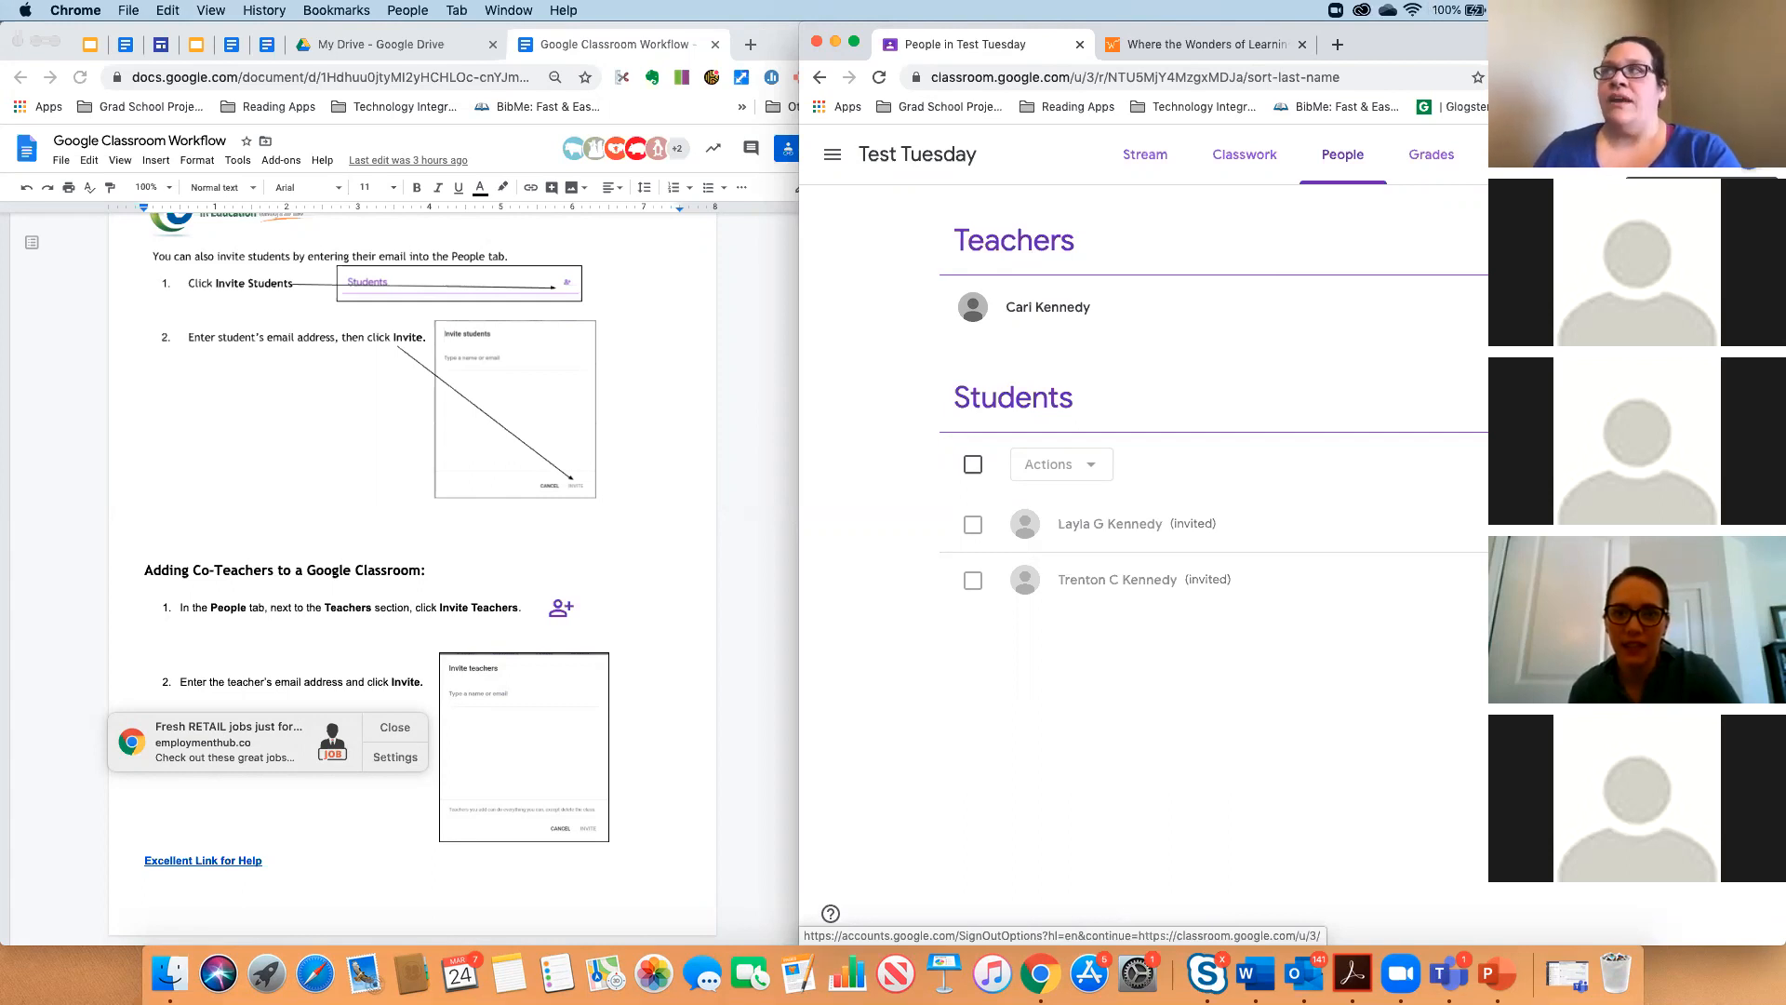
left_click(1749, 154)
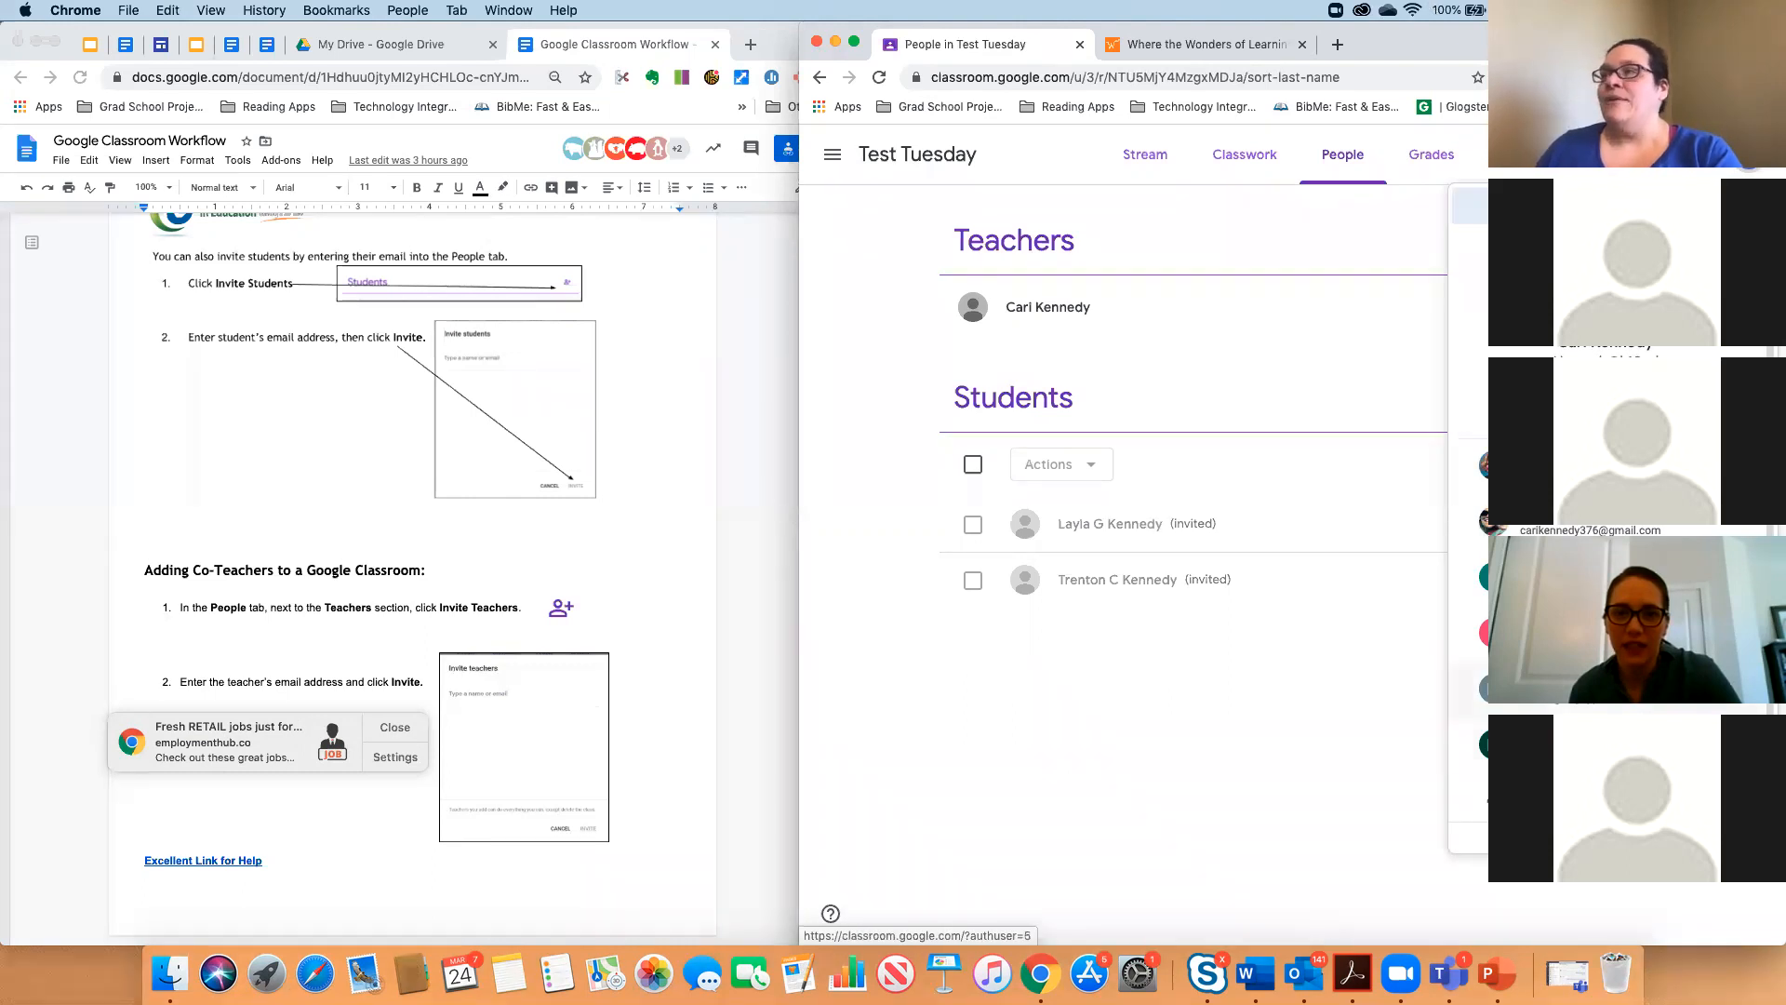
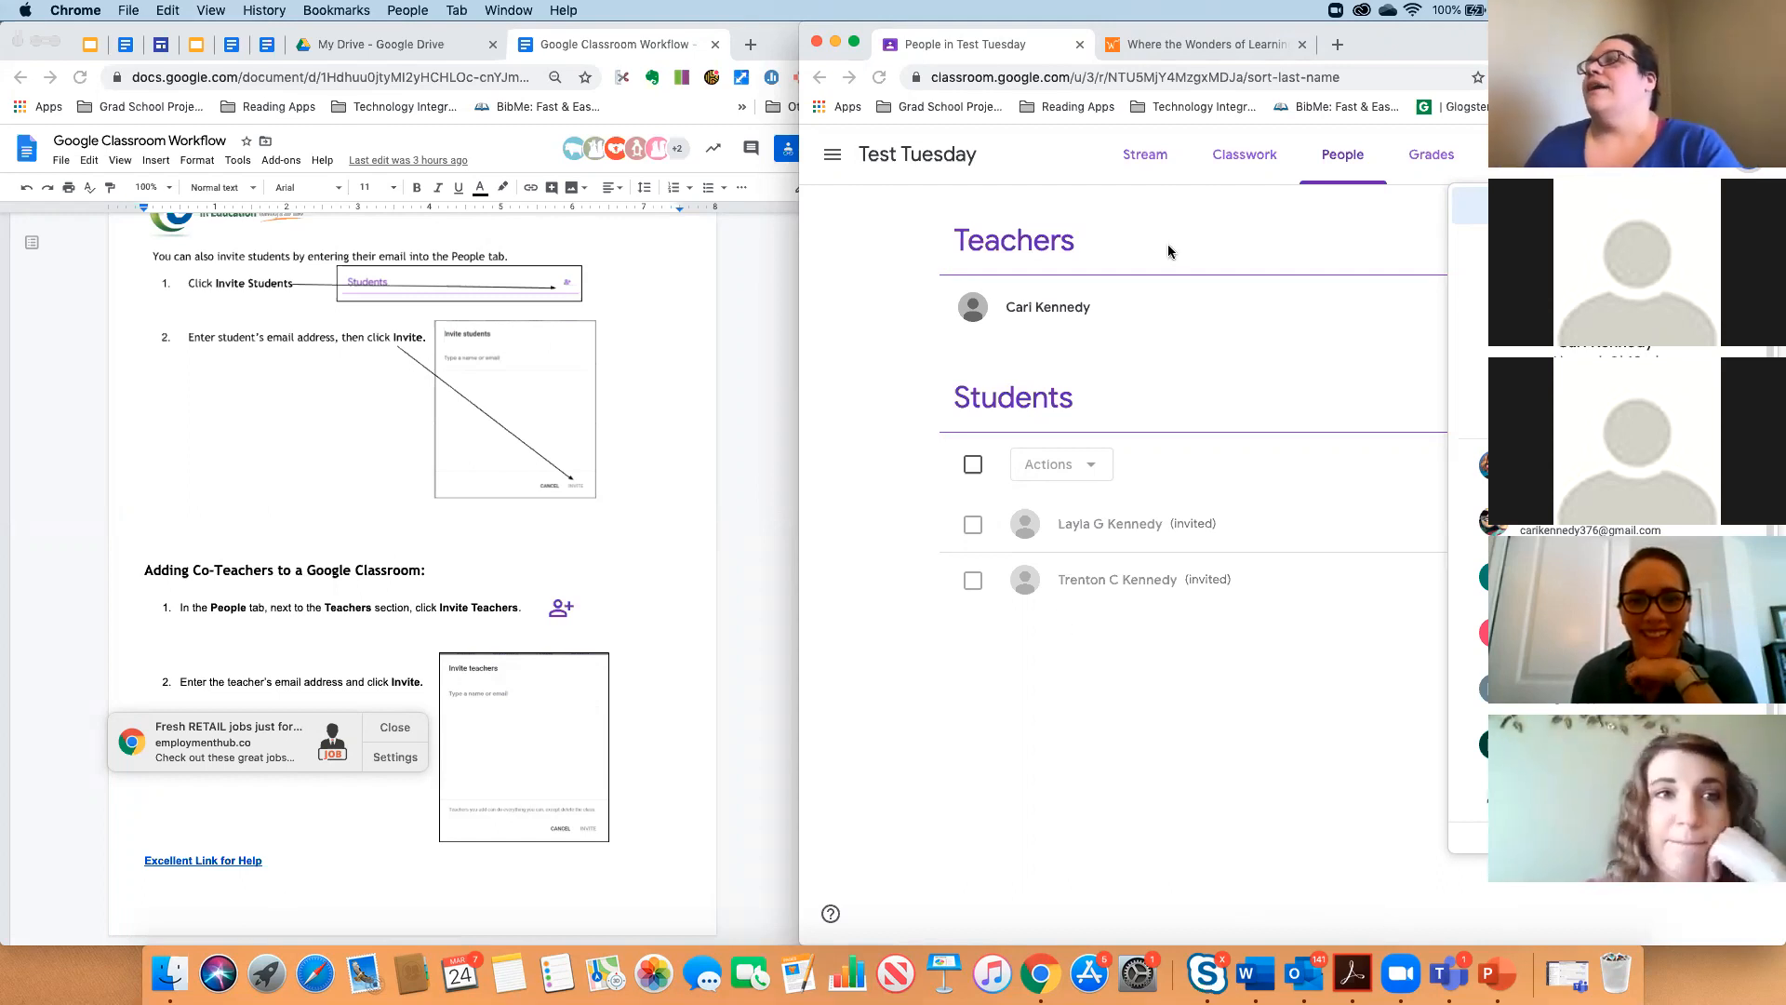
left_click(1359, 227)
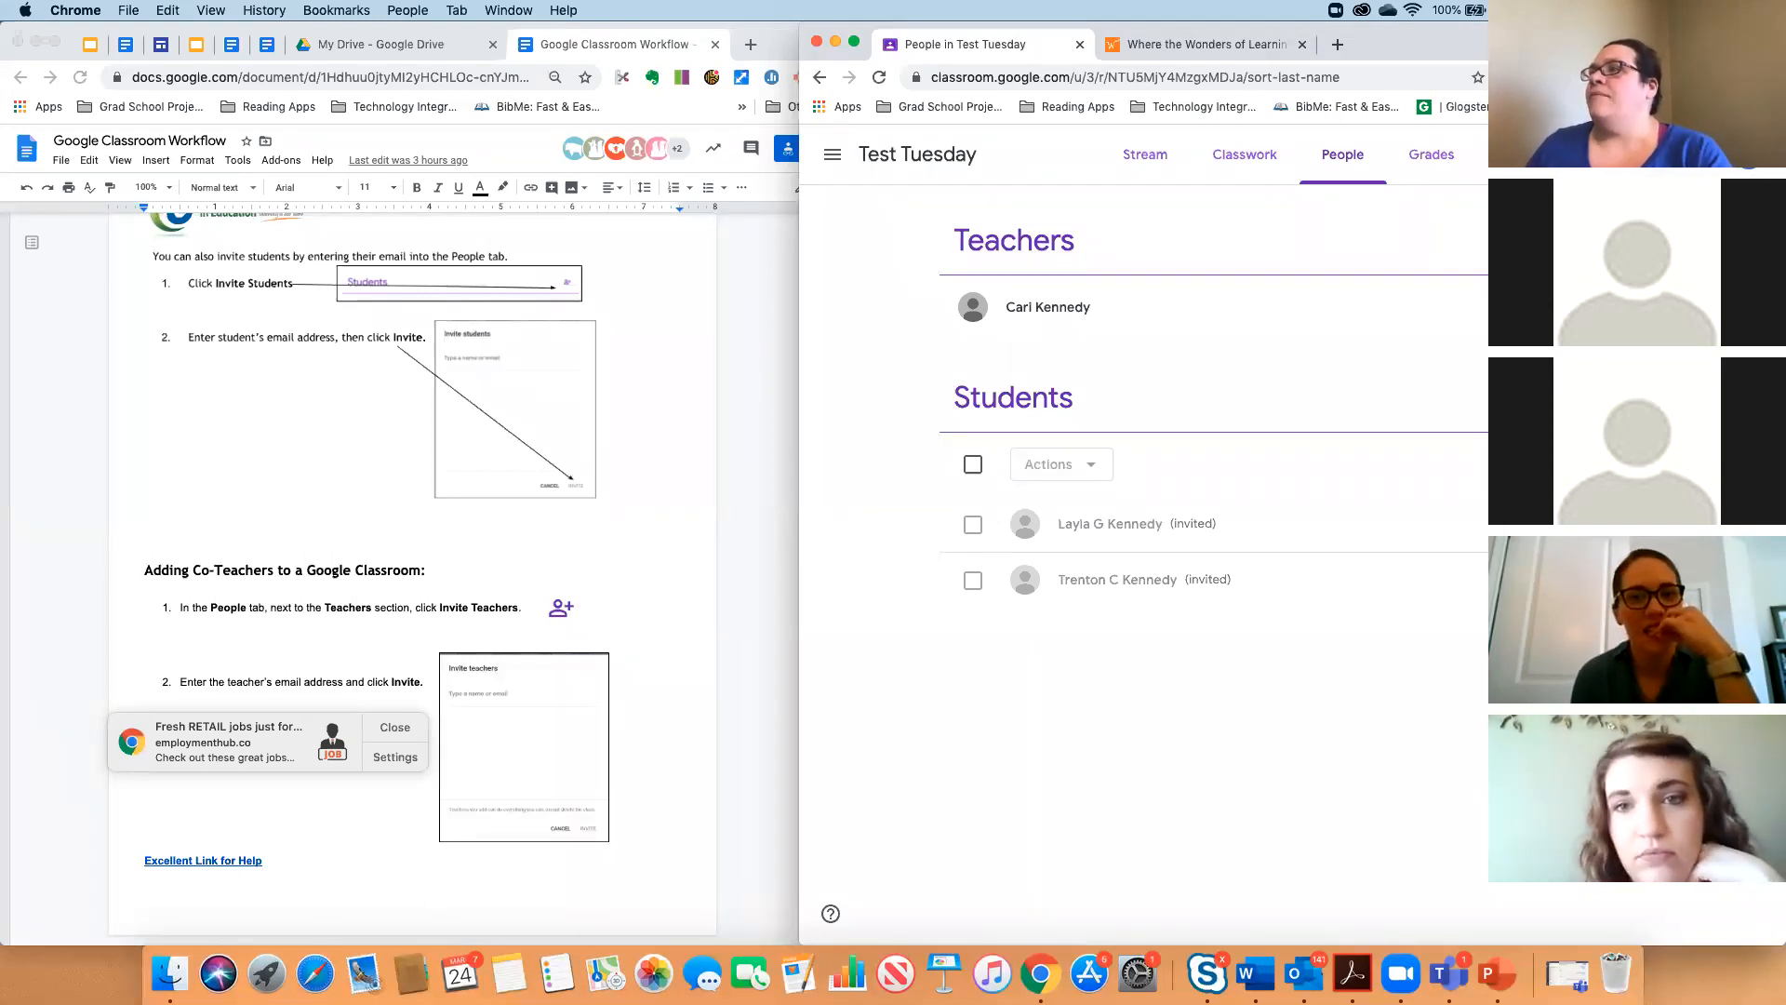
left_click(1660, 155)
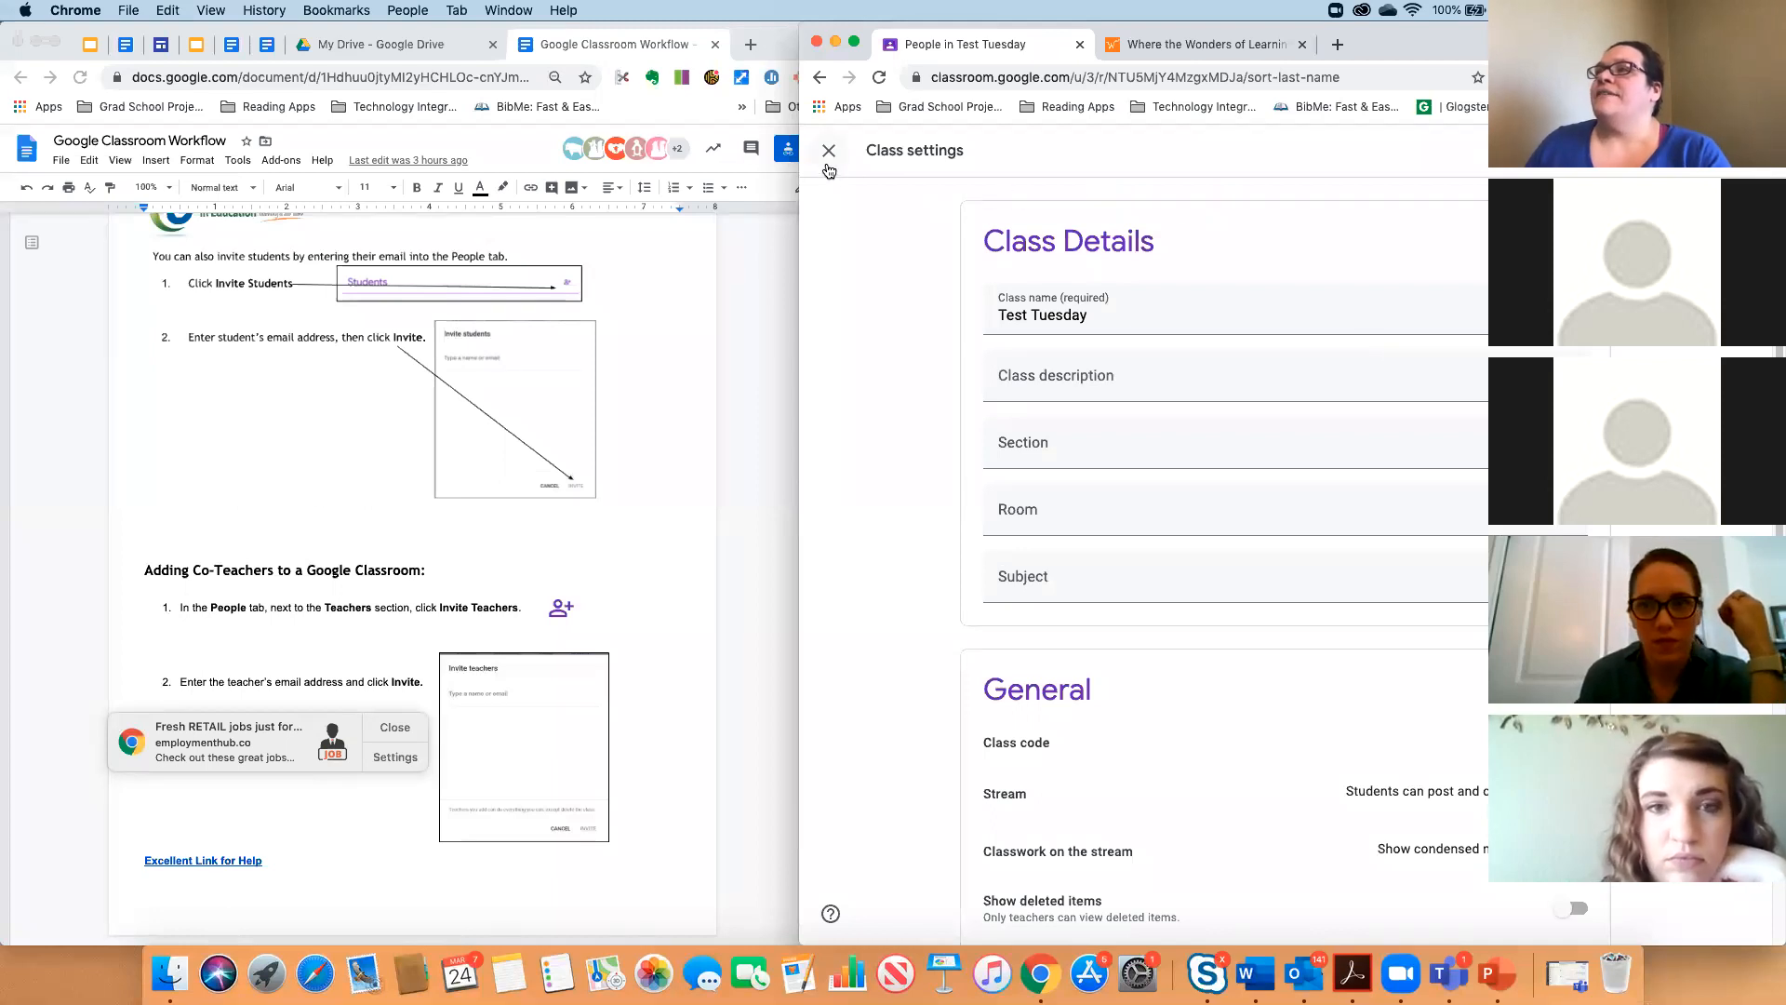
left_click(829, 153)
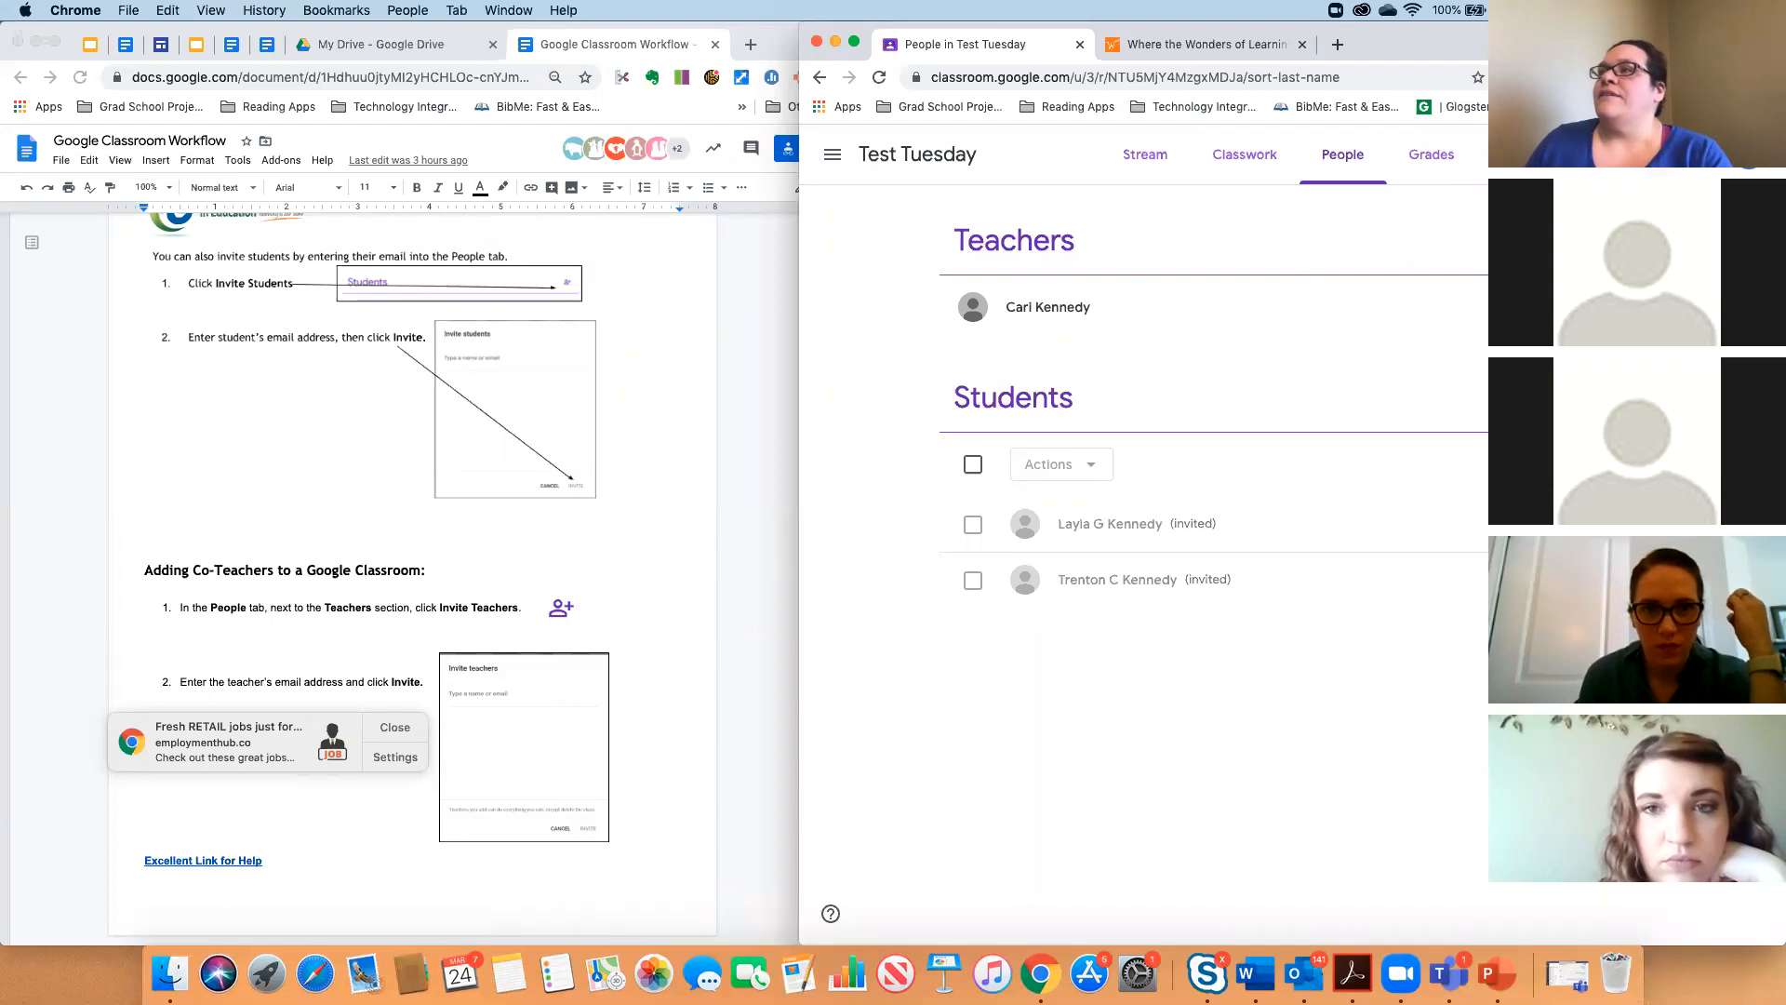
In the Test Tuesday class settings, set the Stream permission so that only teachers can post.
left_click(1688, 154)
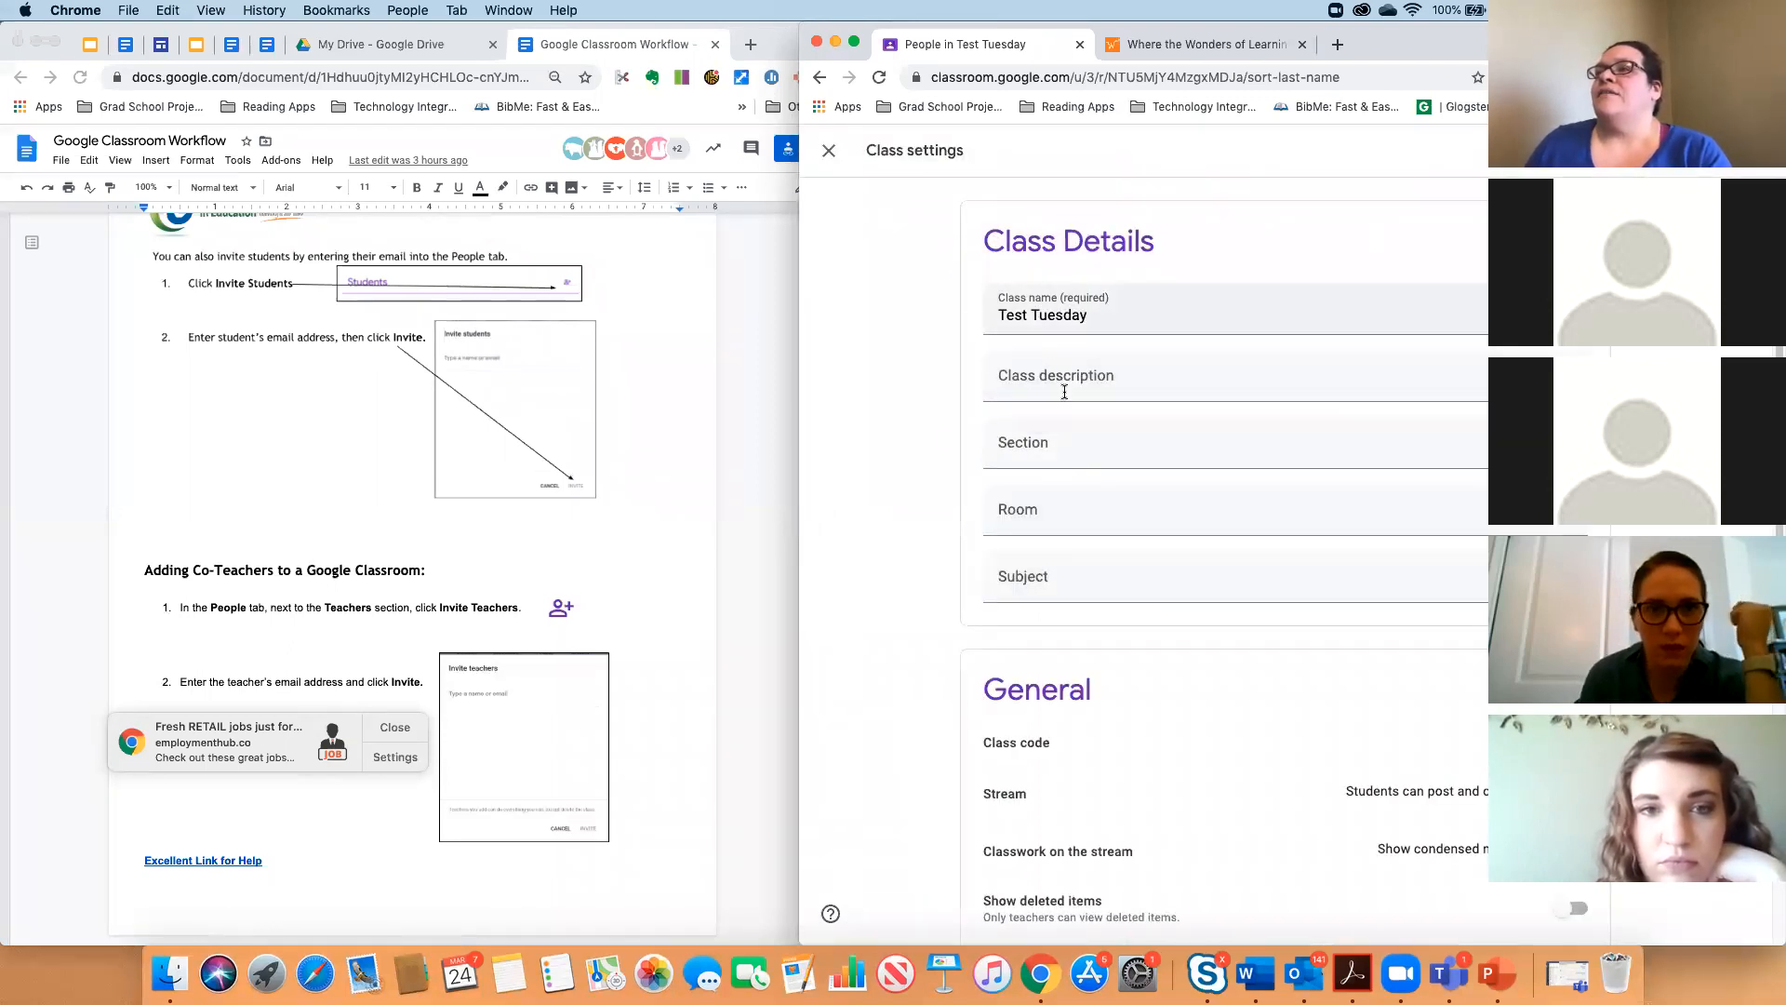
scroll(1064, 577, "down", 5)
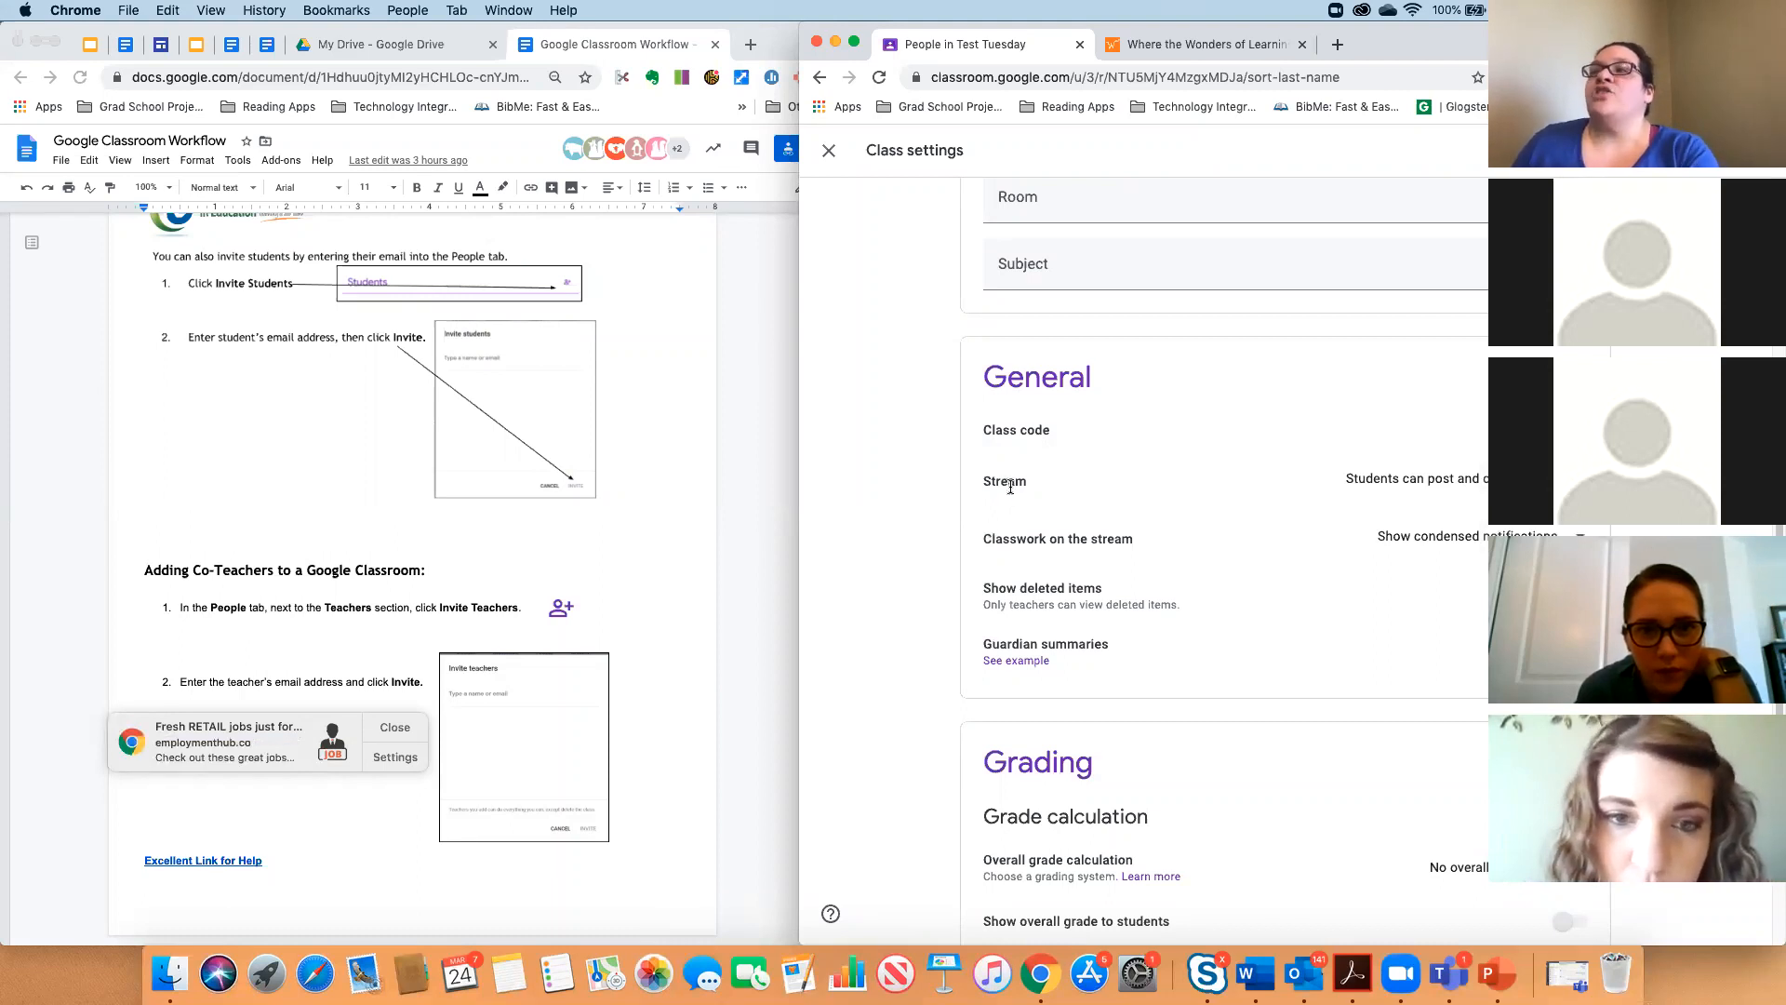
left_click(1450, 486)
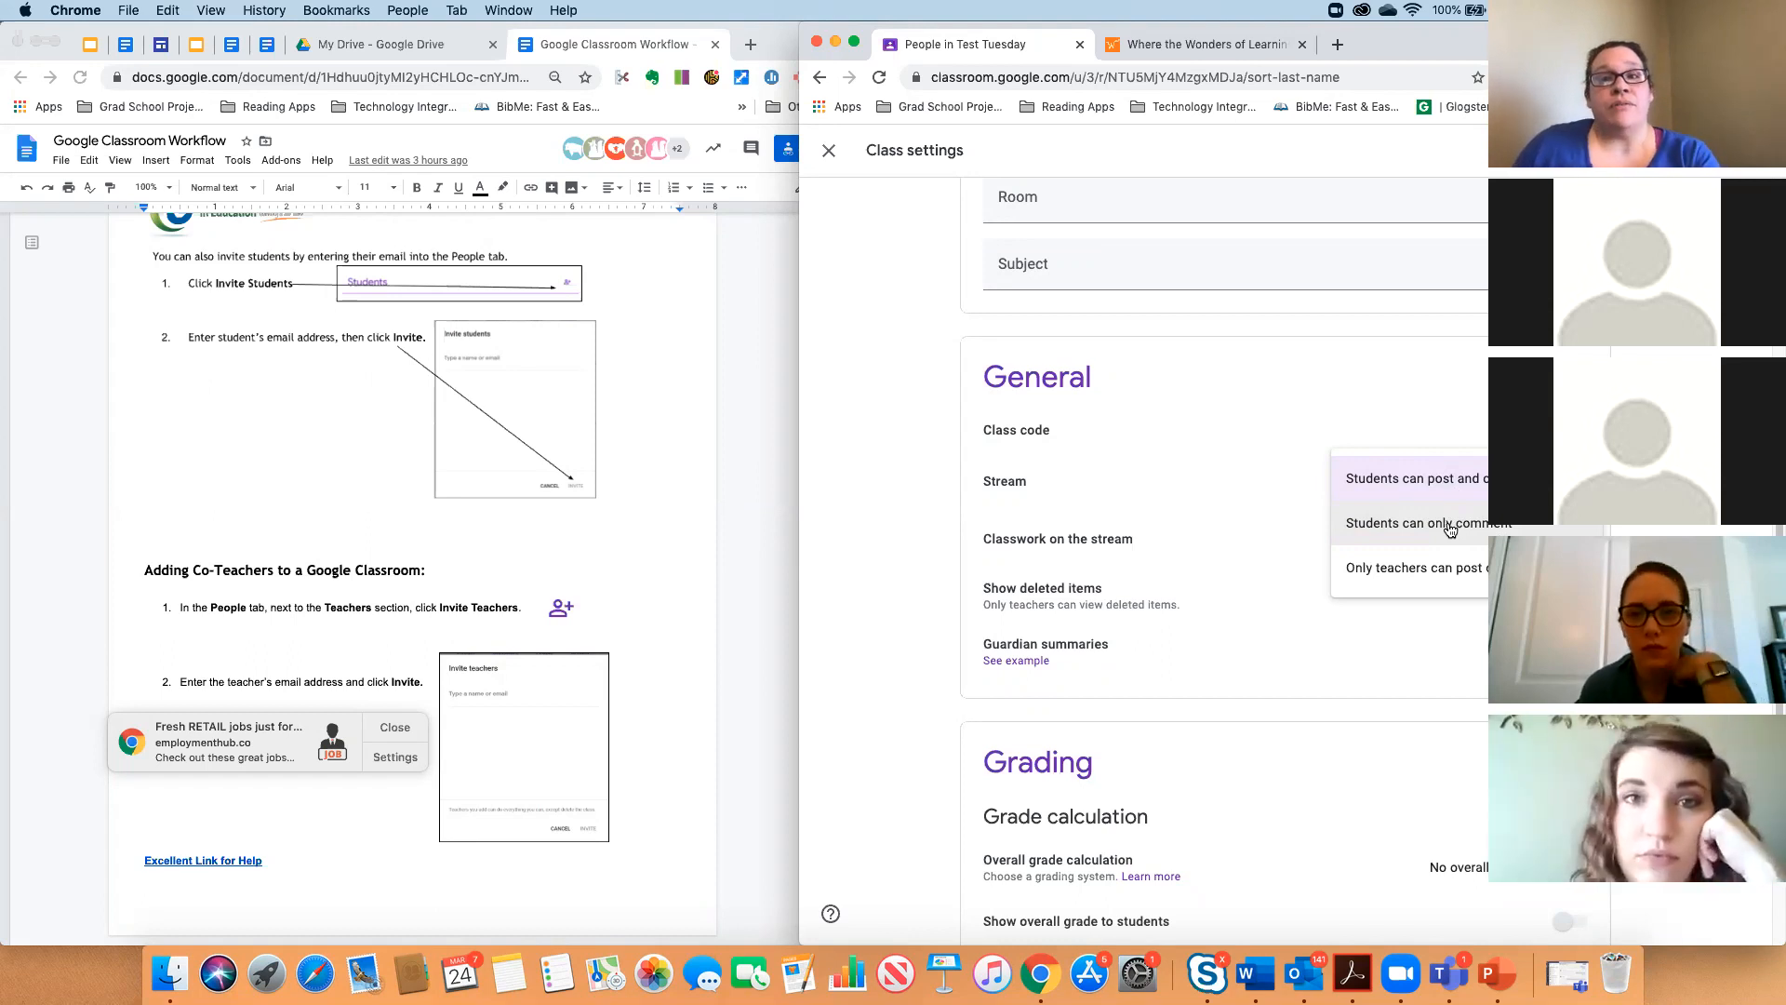
left_click(1395, 570)
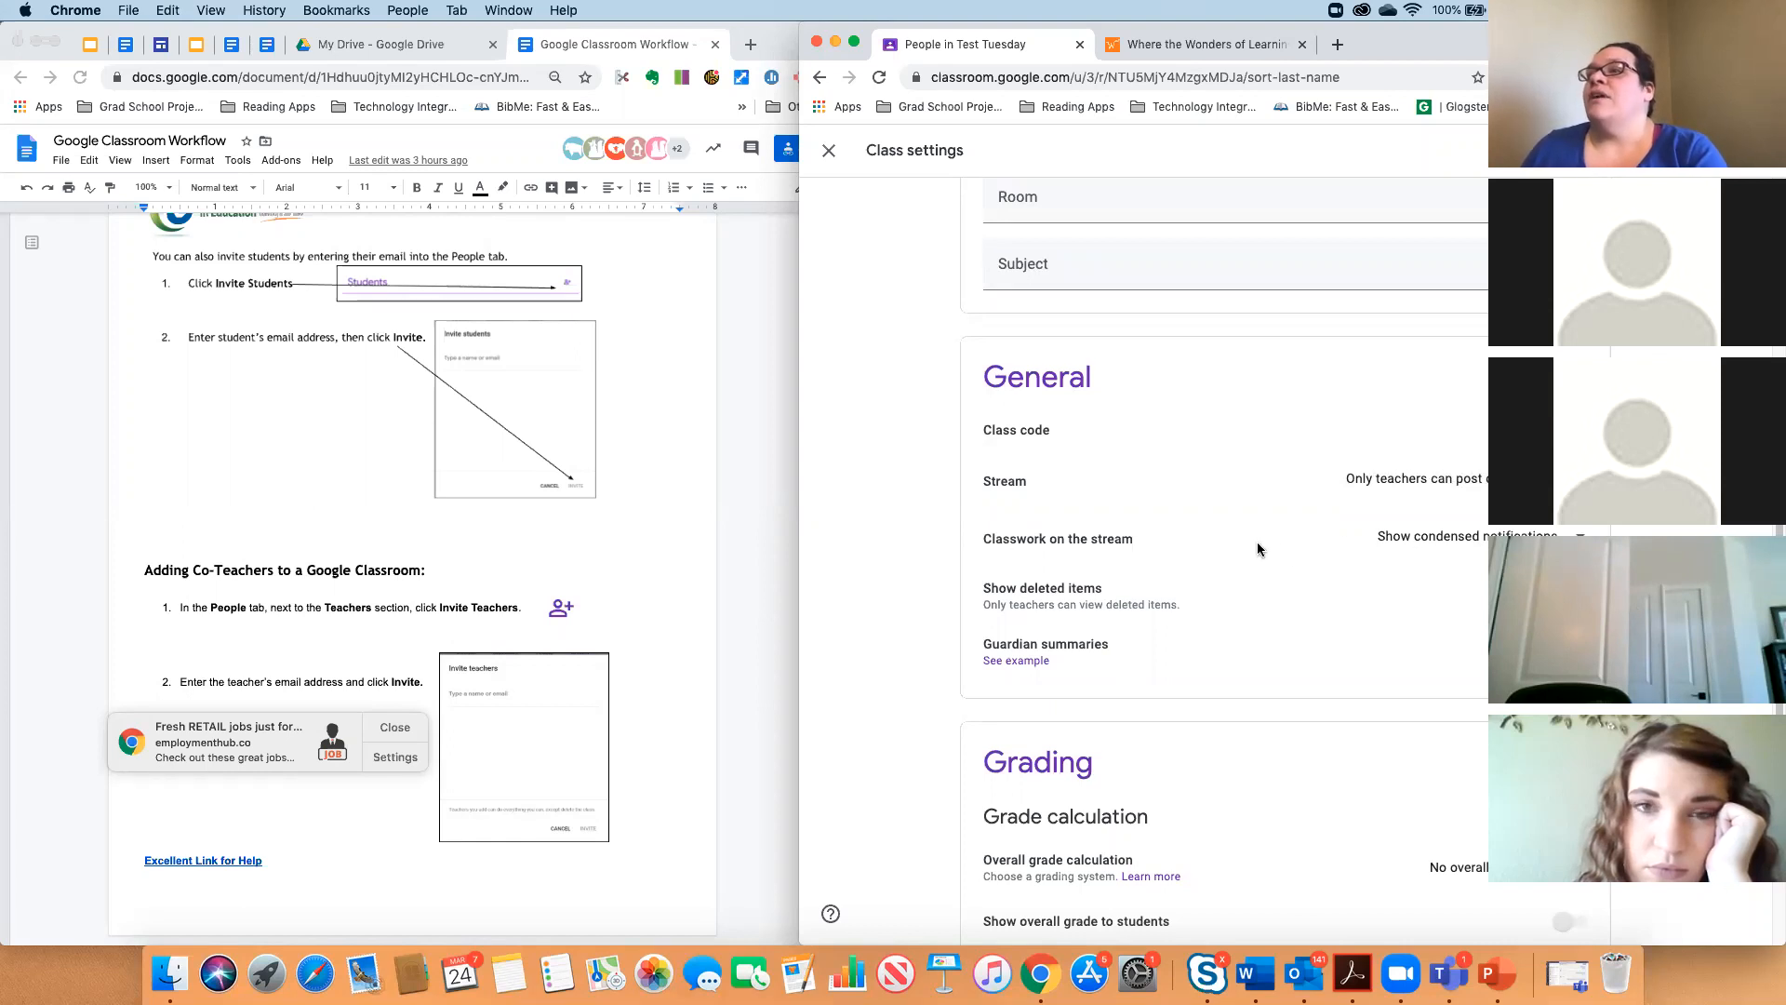
Review the display options for classwork on the stream, keeping Show condensed notifications.
left_click(1420, 549)
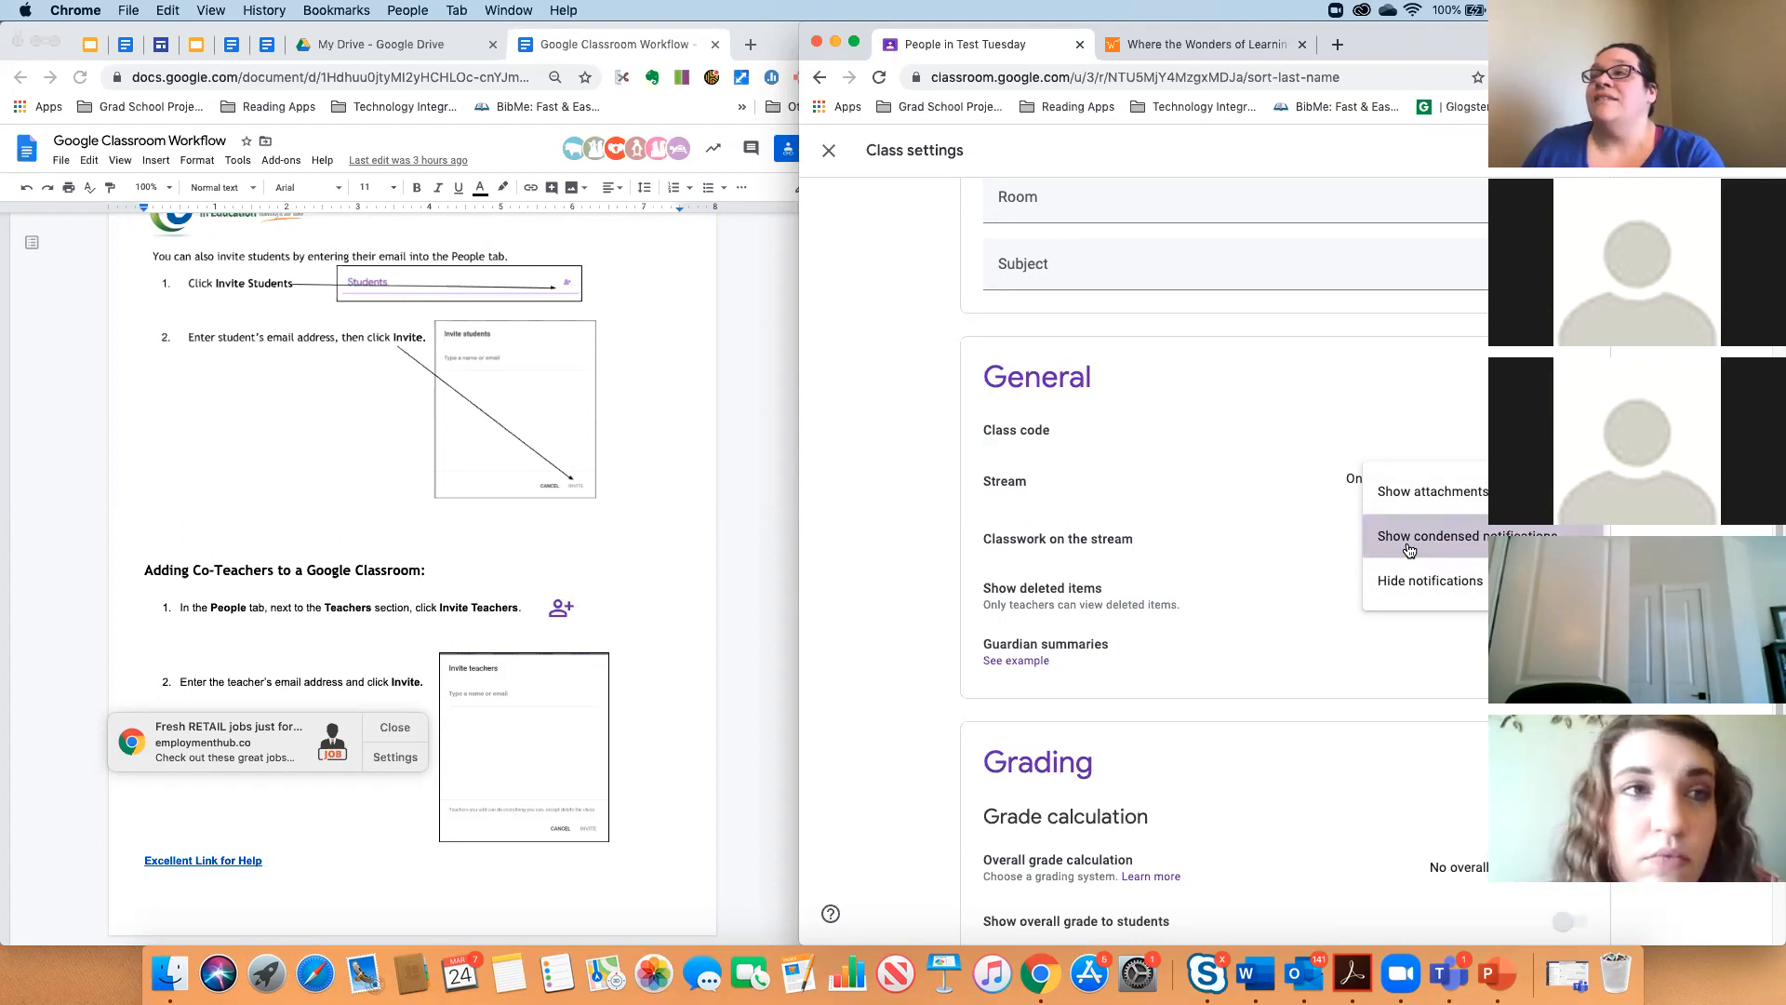
left_click(1409, 550)
left_click(1403, 546)
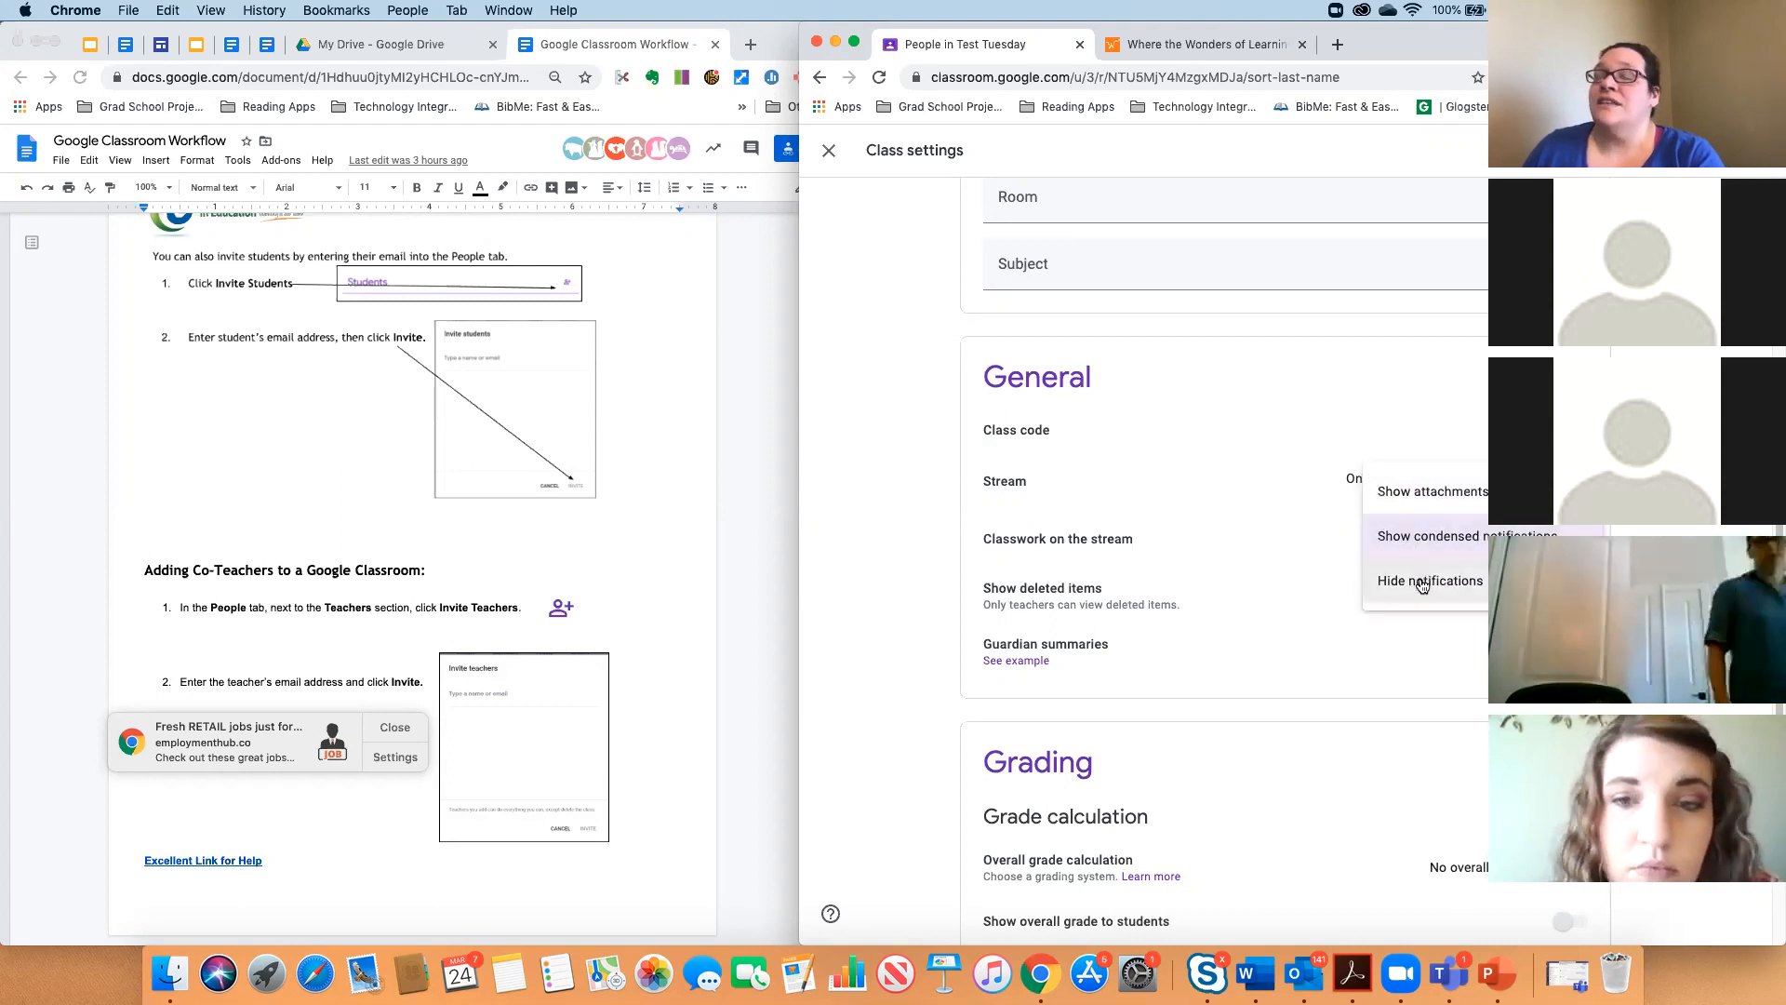
left_click(1285, 543)
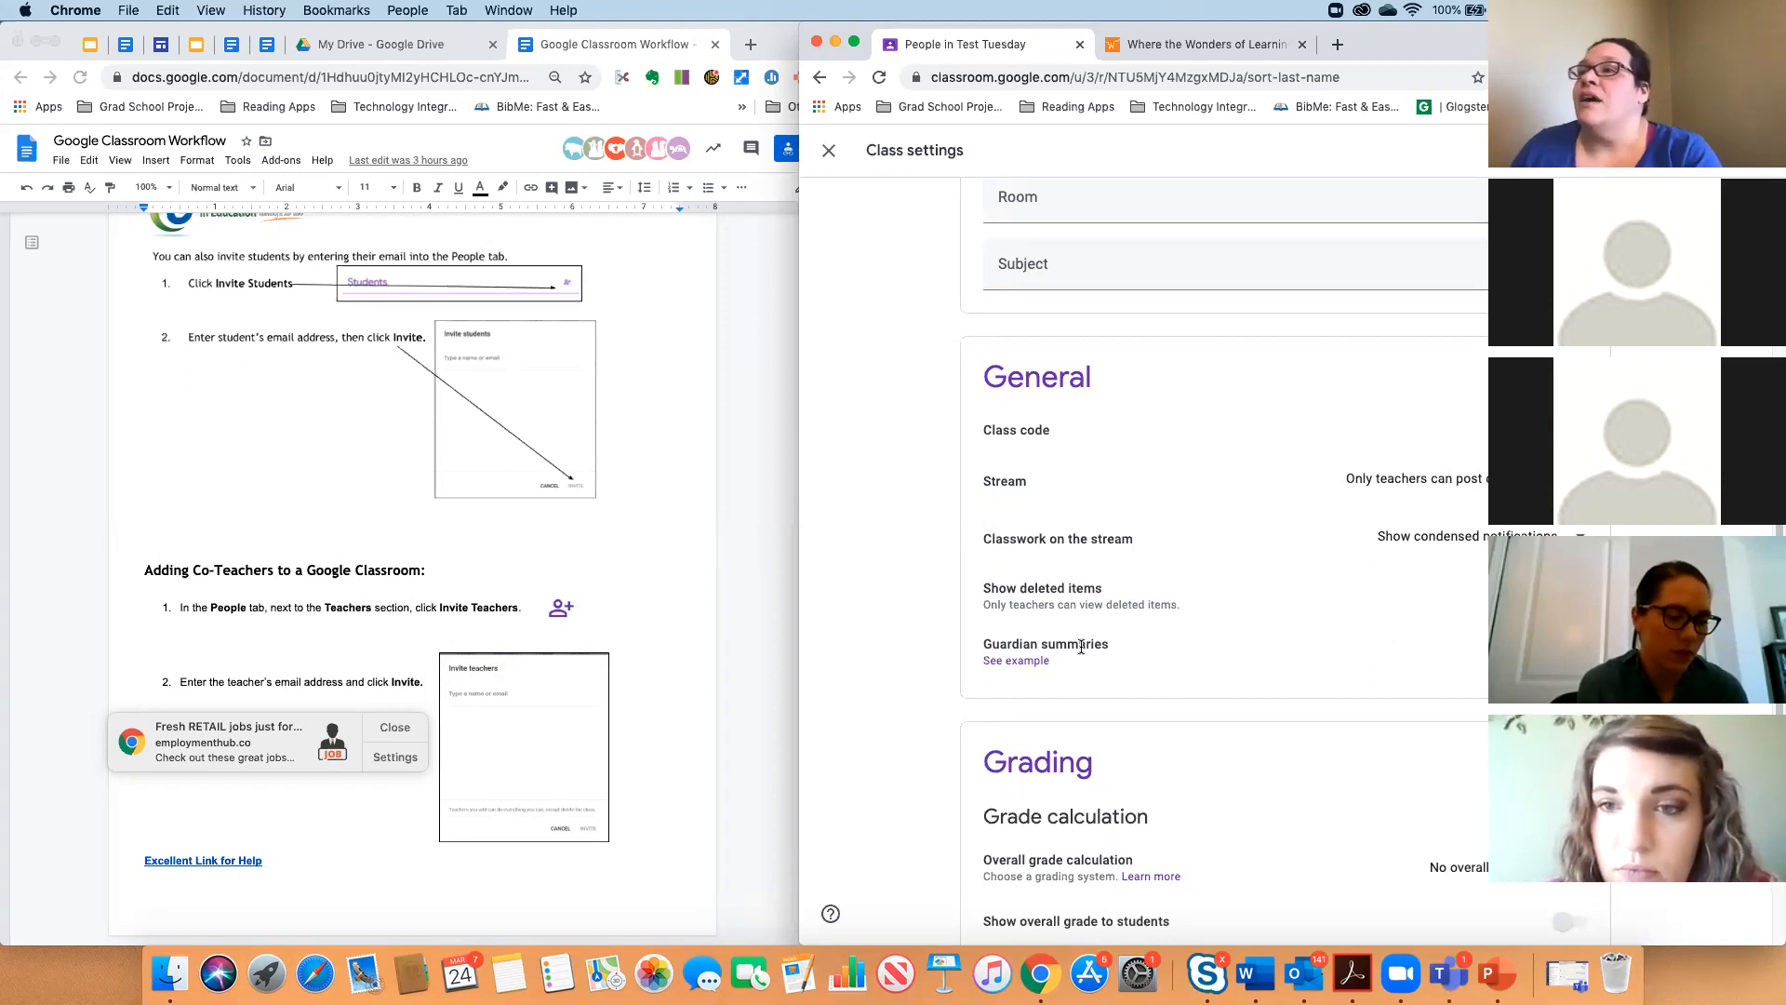
Open the guardian summaries example, look through the sample weekly email summary, and close the help page.
scroll(1057, 638, "down", 2)
left_click(1026, 549)
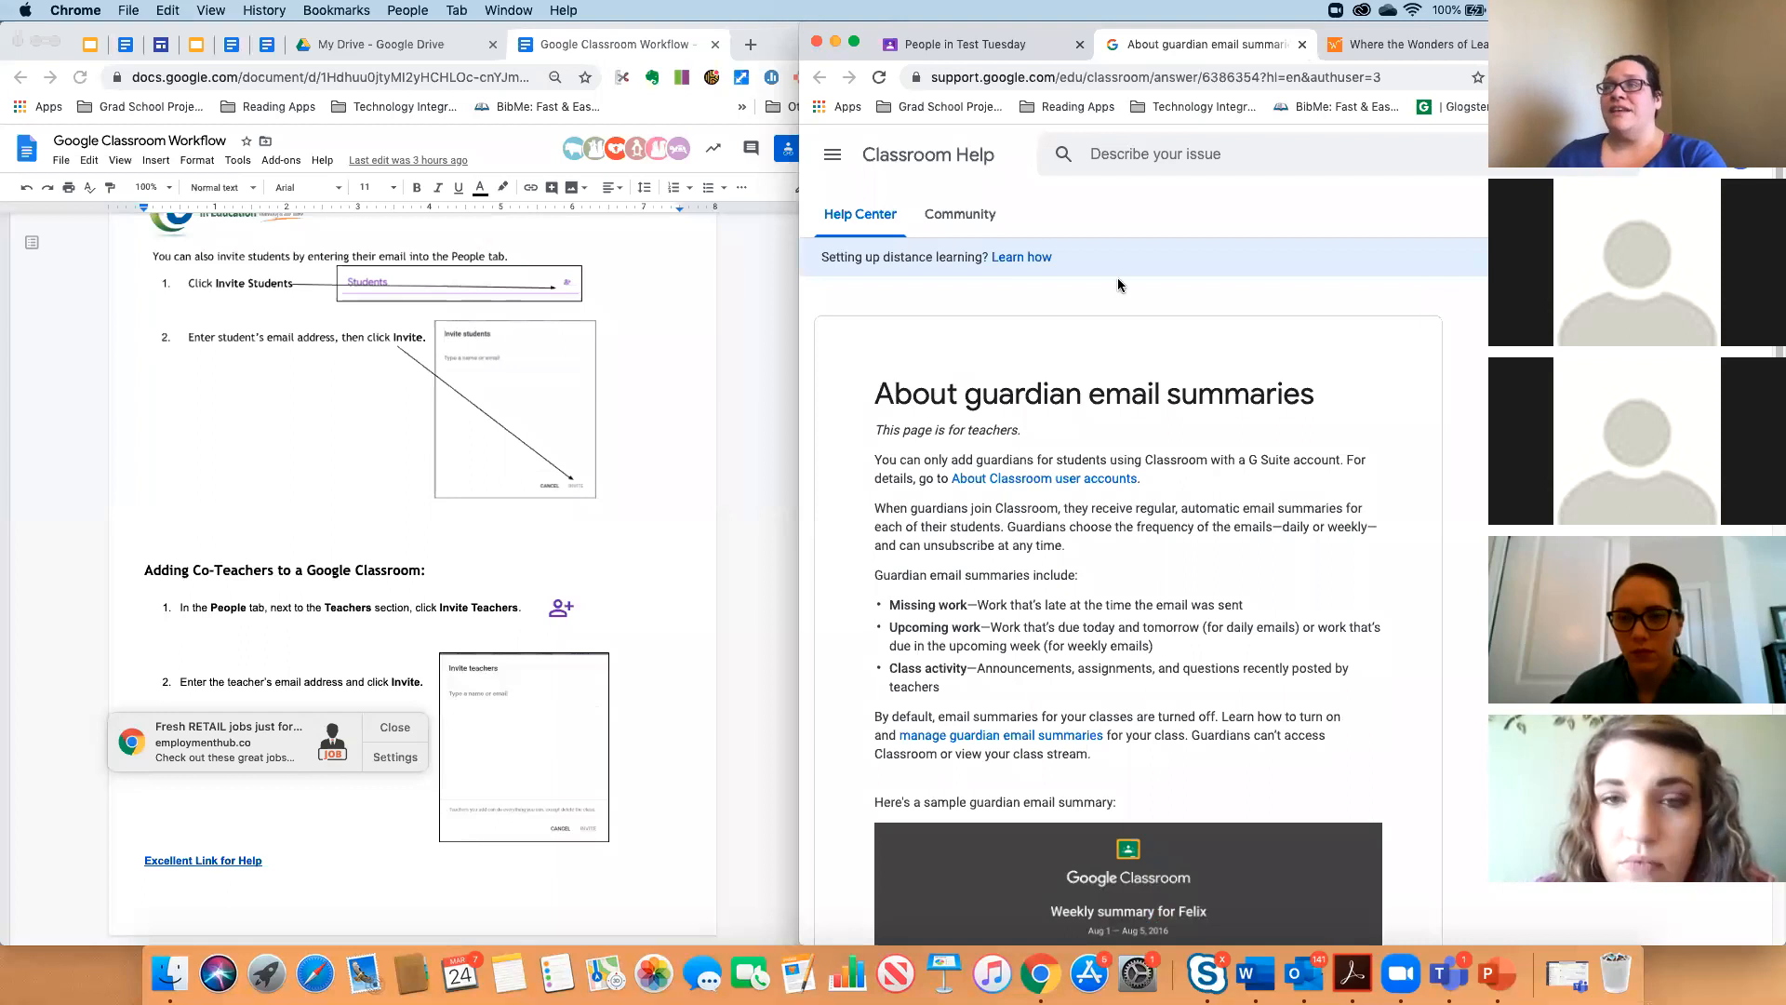
scroll(1168, 407, "down", 4)
scroll(1168, 406, "down", 8)
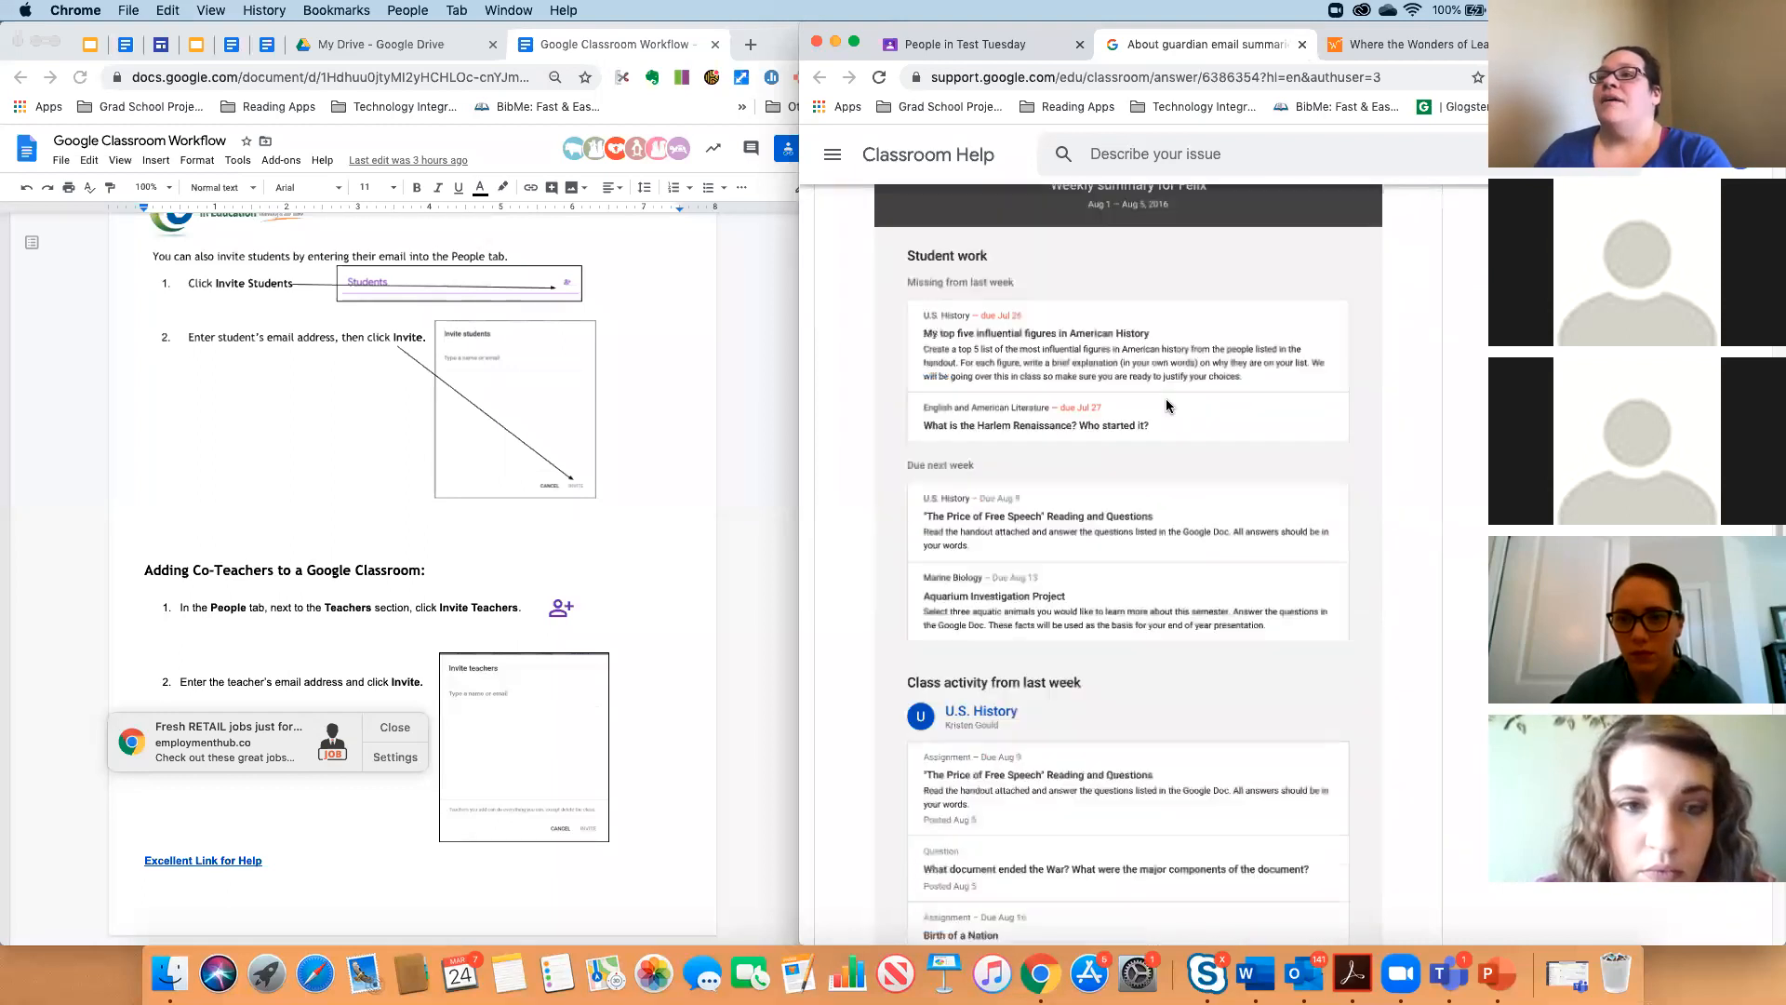
scroll(1168, 406, "up", 15)
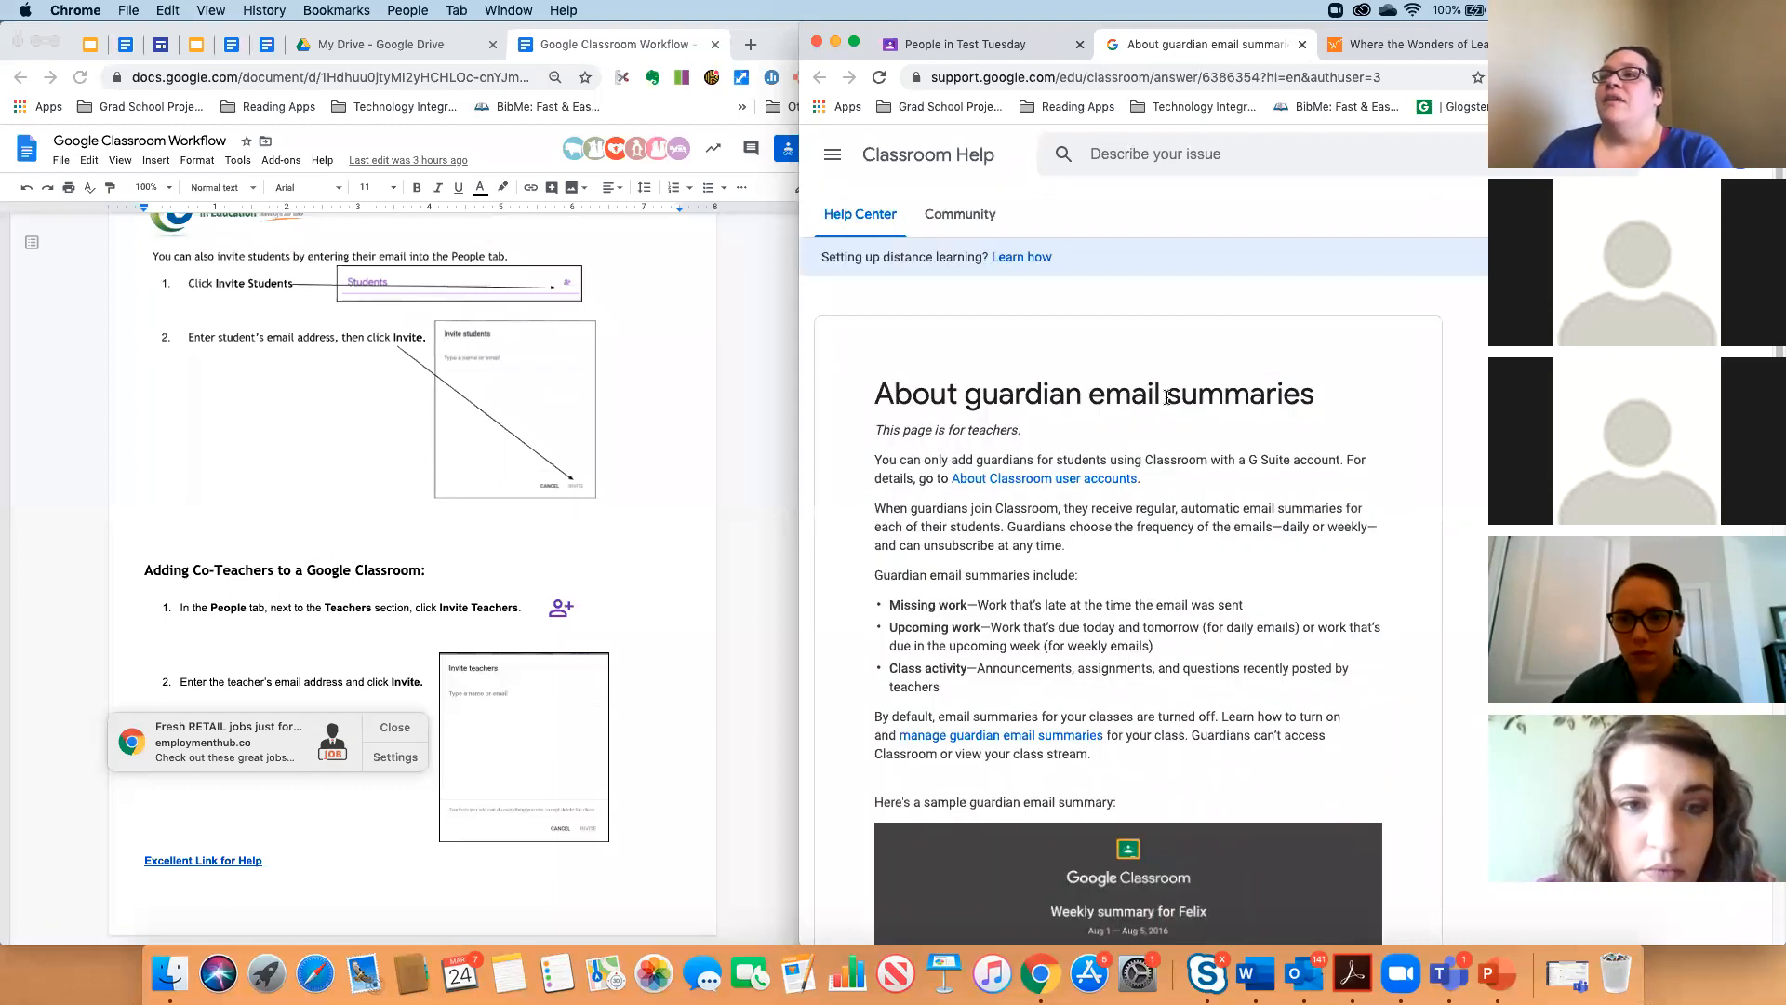
left_click(1302, 44)
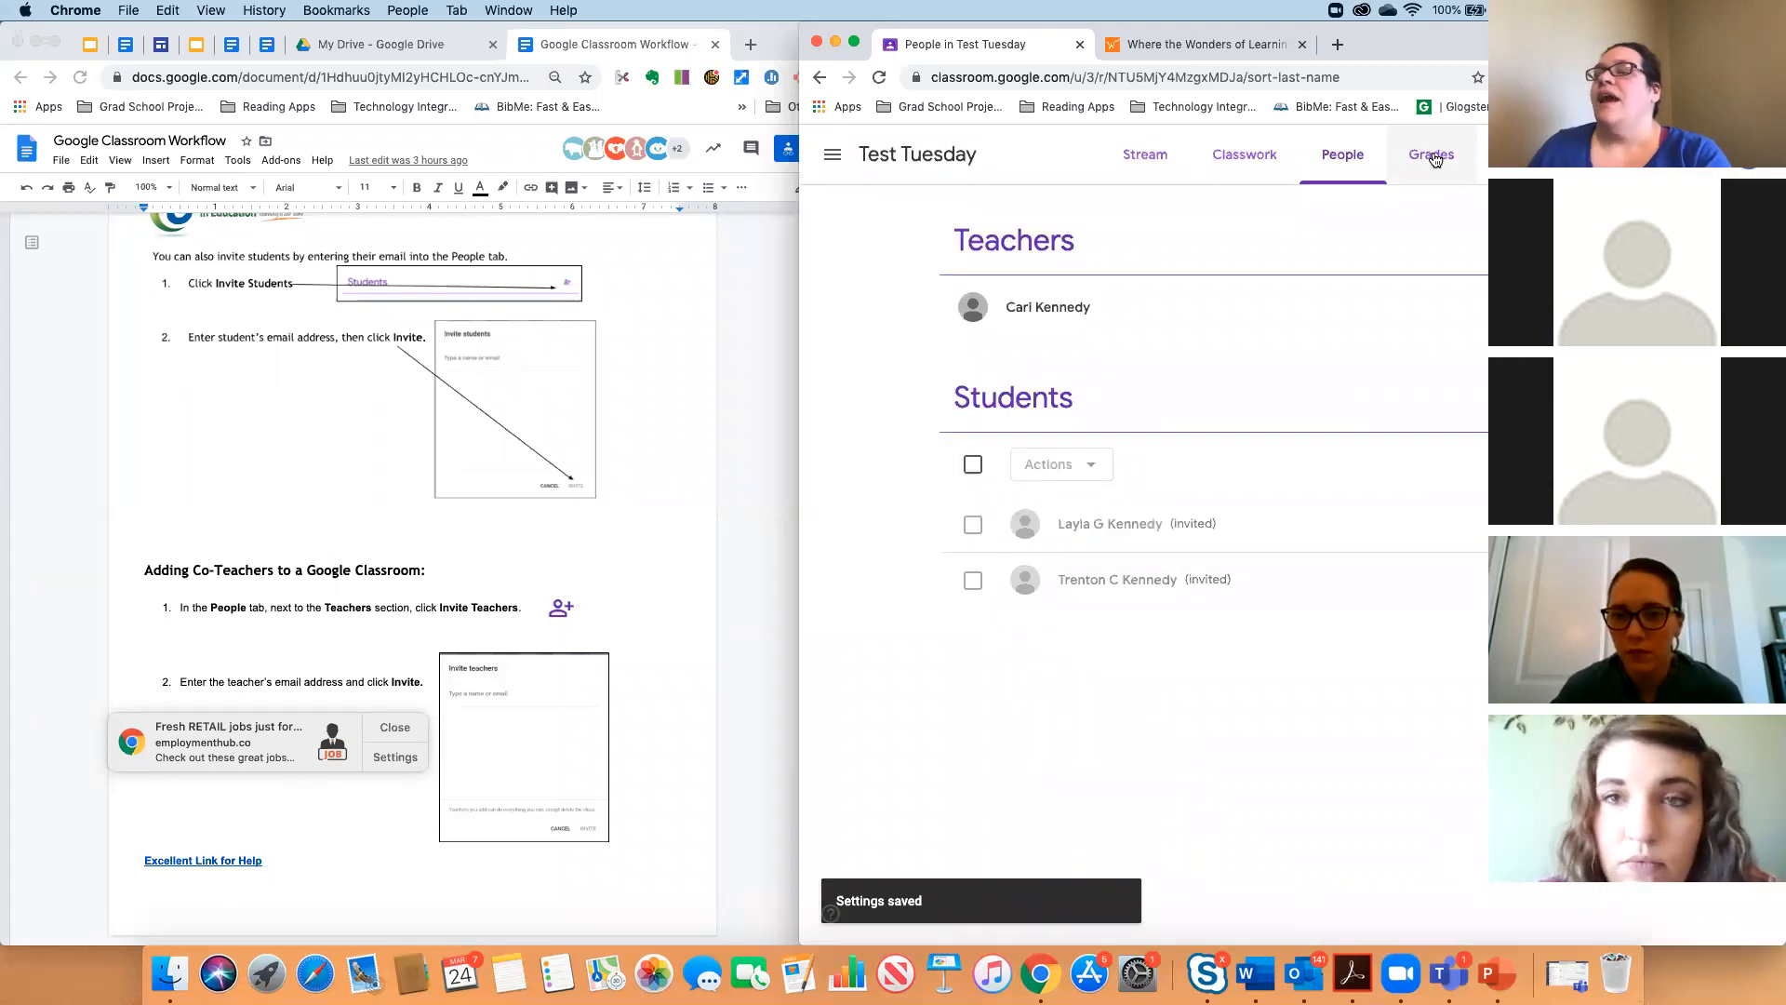
View the Test Tuesday gradebook, then switch to the Google Classroom Resources class and look through its stream.
left_click(1432, 156)
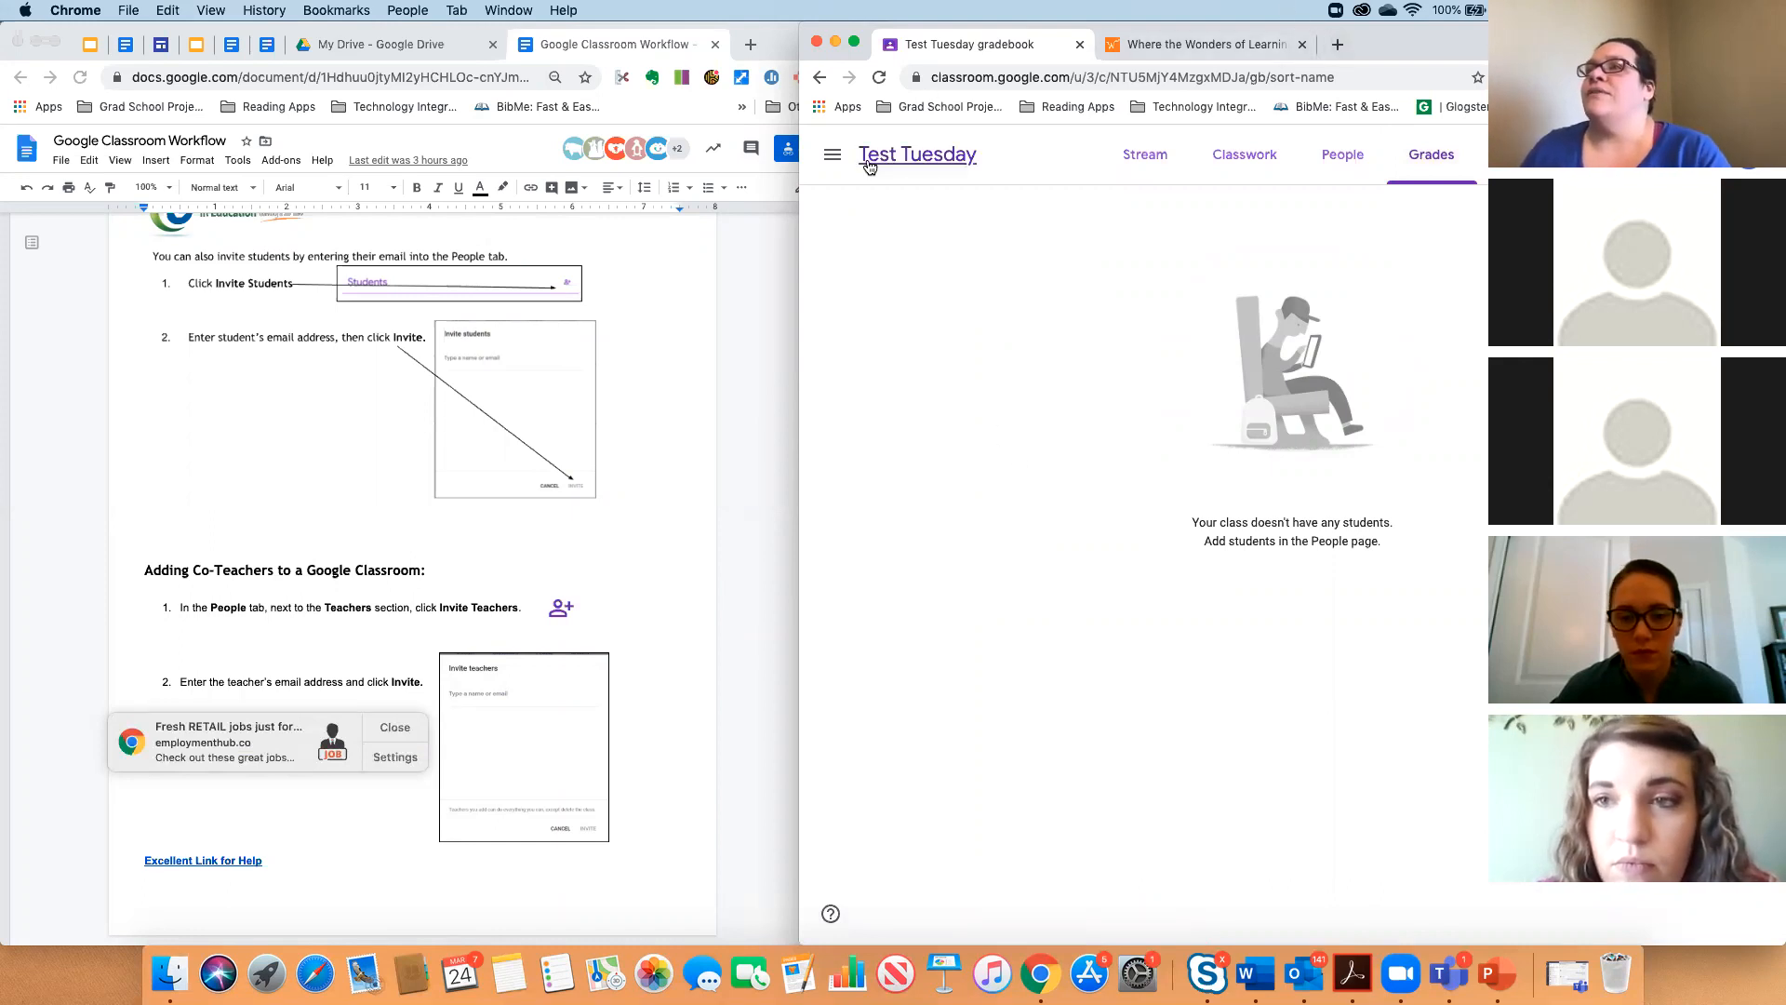
left_click(833, 154)
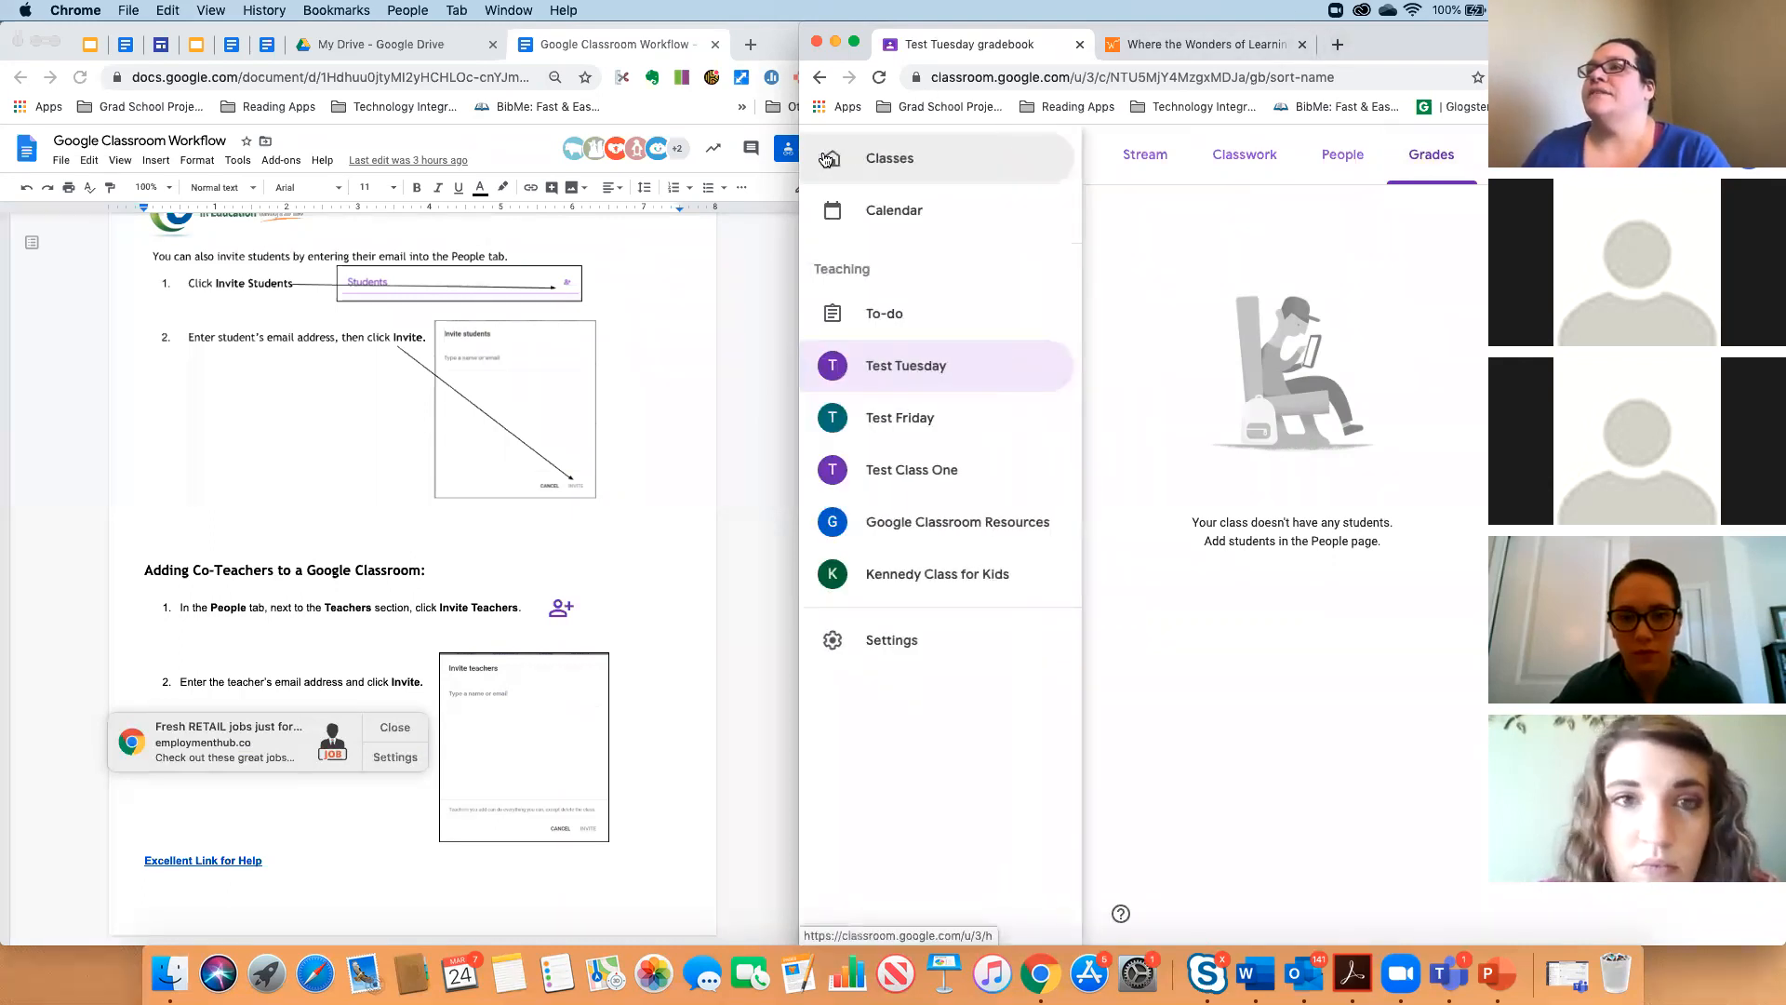
left_click(926, 525)
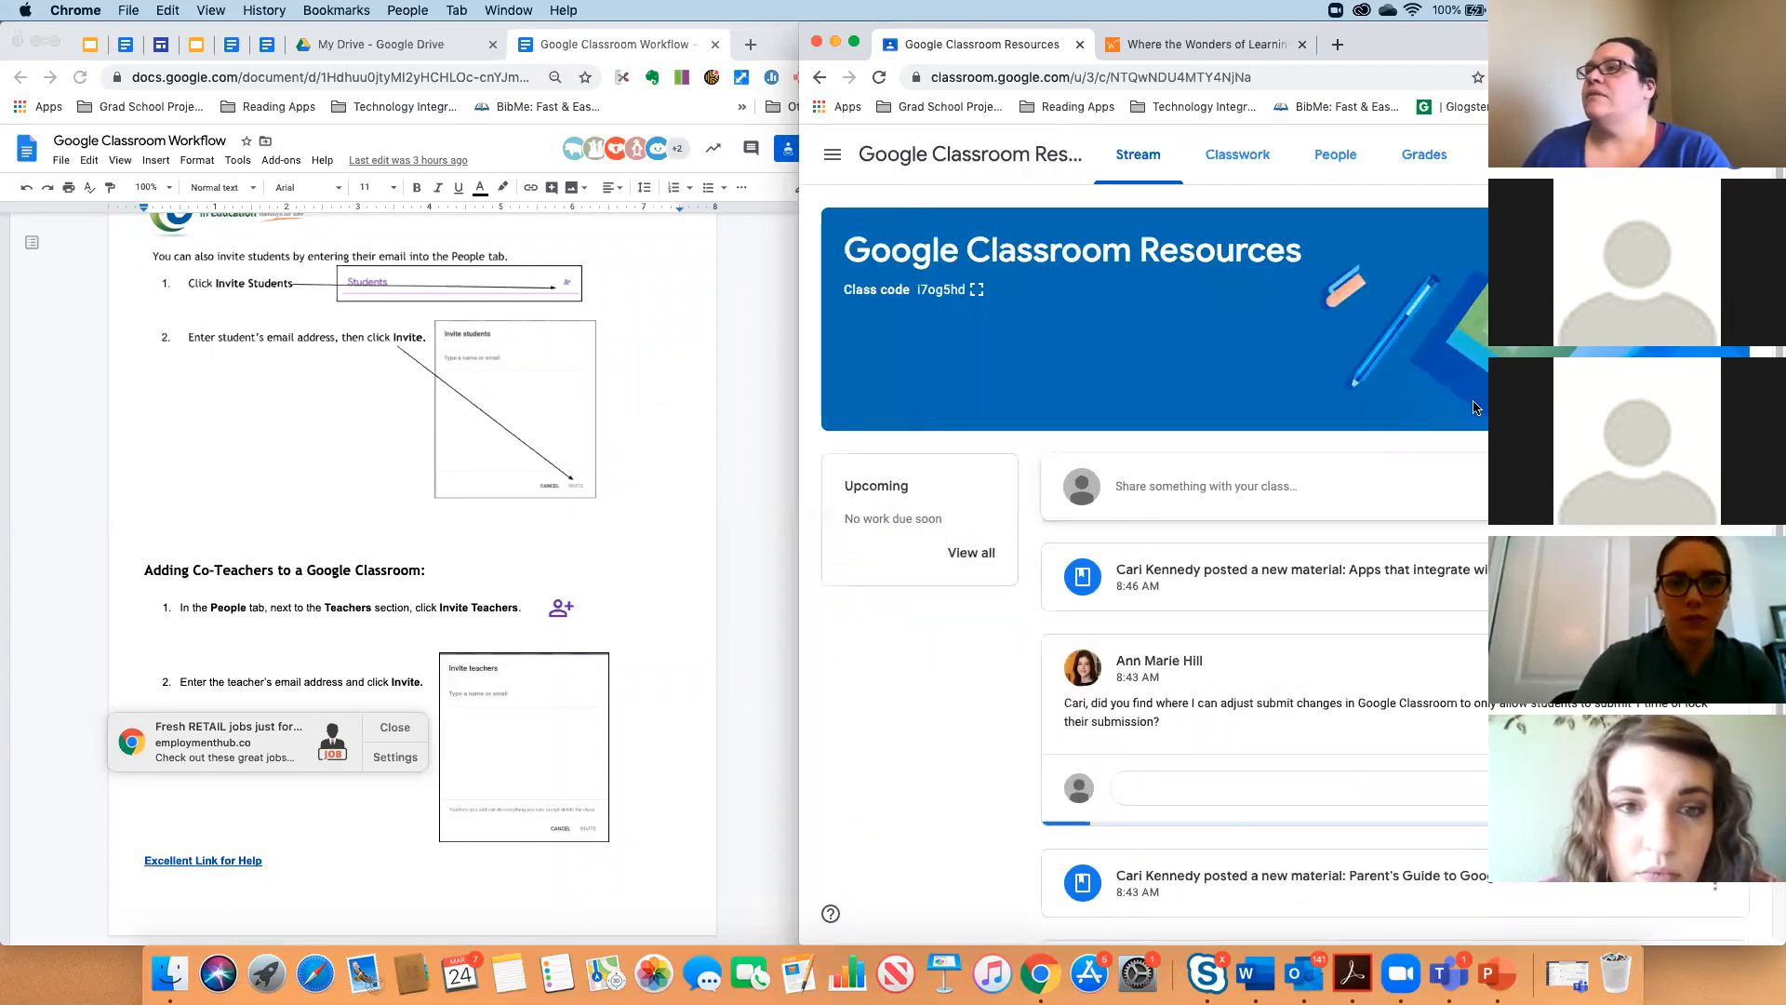
scroll(1404, 537, "down", 5)
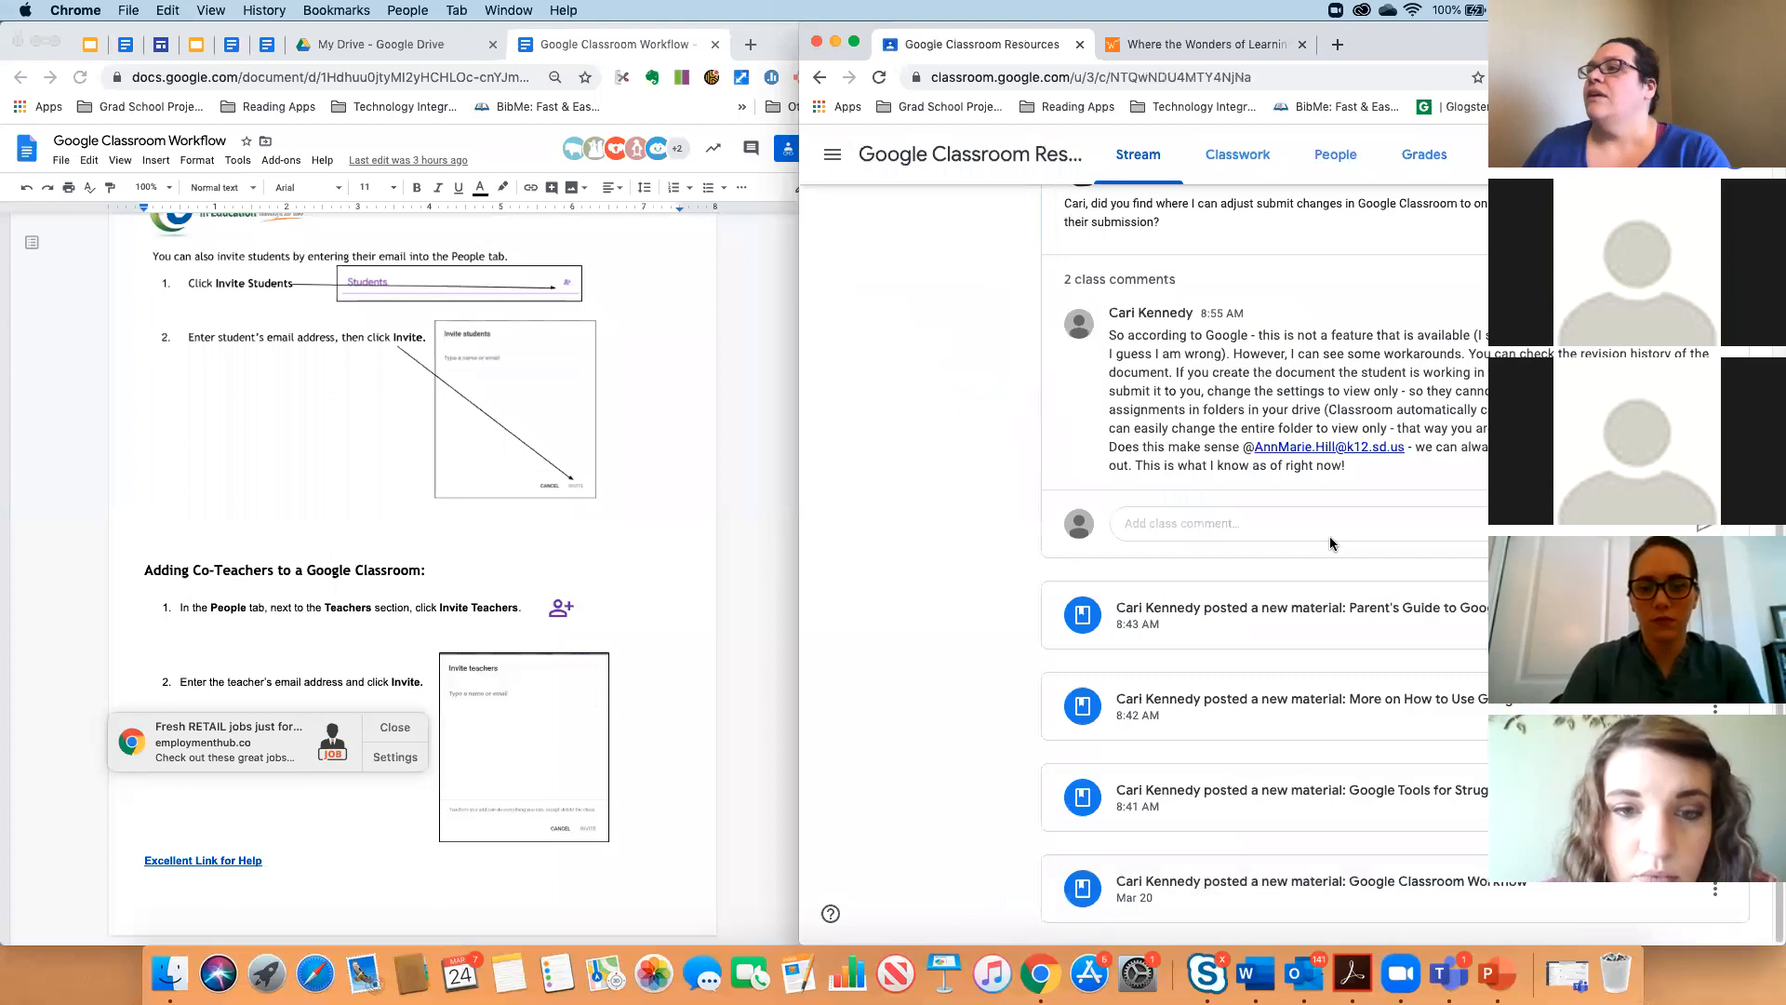
Look through the posted materials and class comments in the Google Classroom Resources stream.
scroll(1330, 543, "up", 5)
scroll(1330, 544, "down", 5)
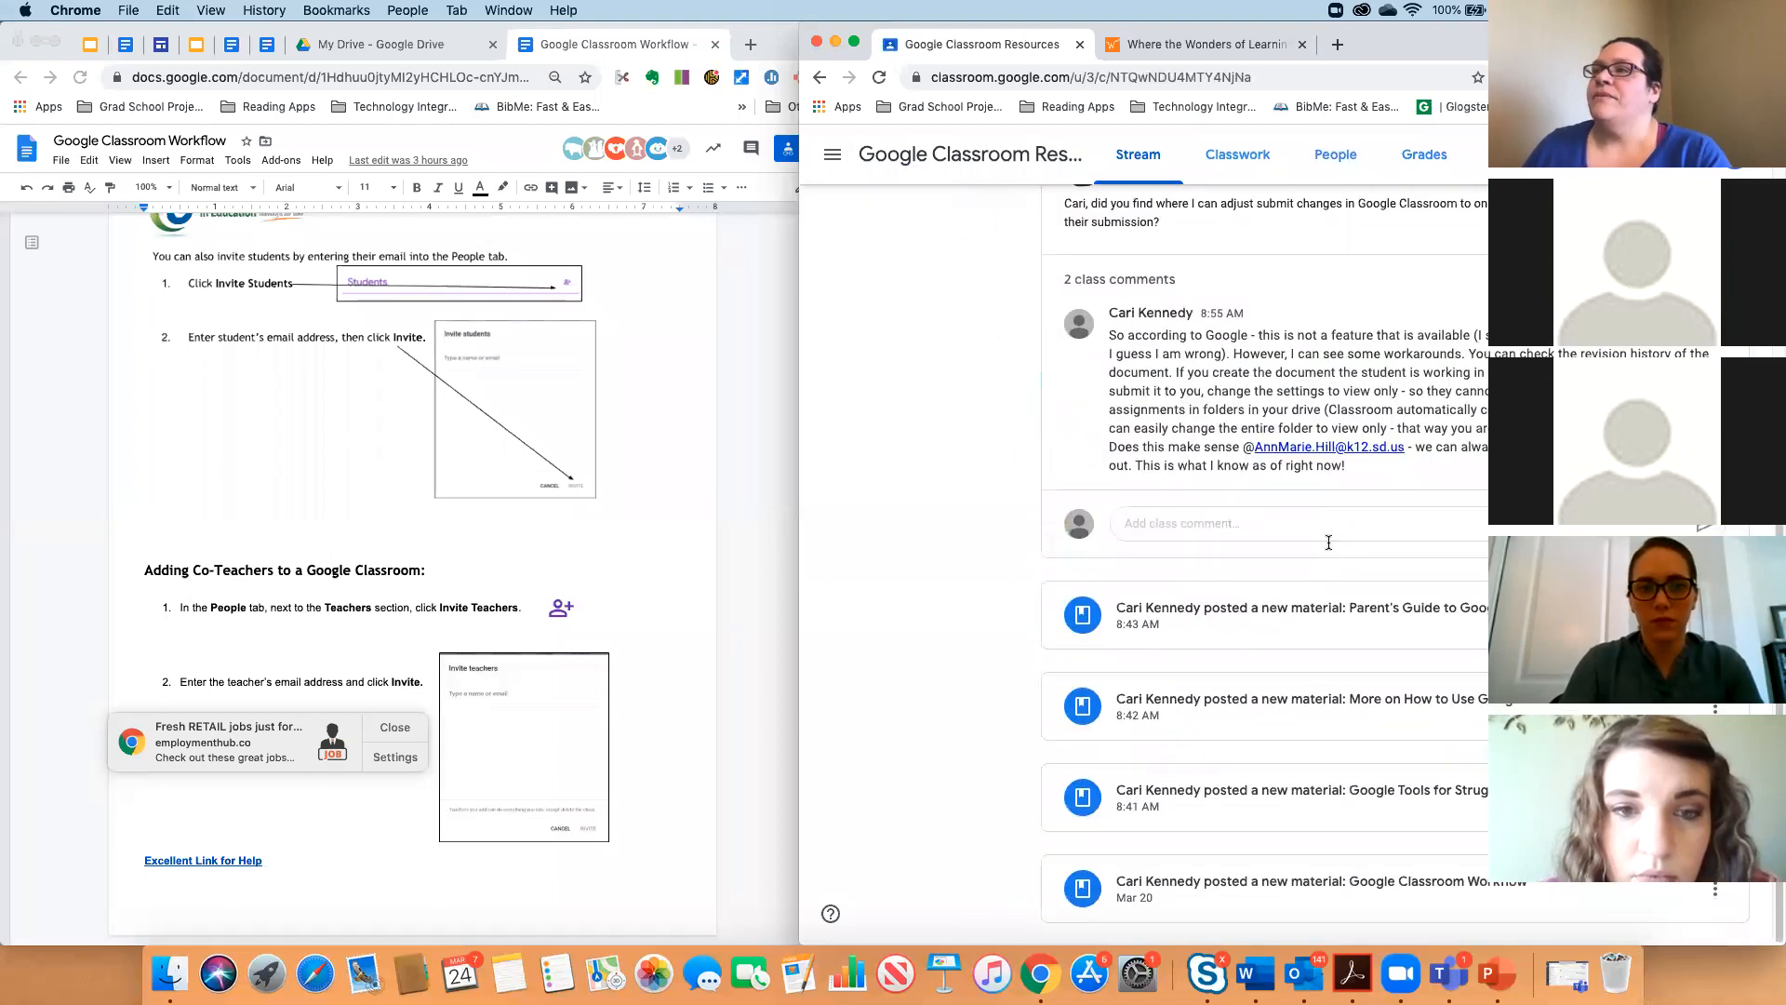
scroll(1329, 542, "up", 5)
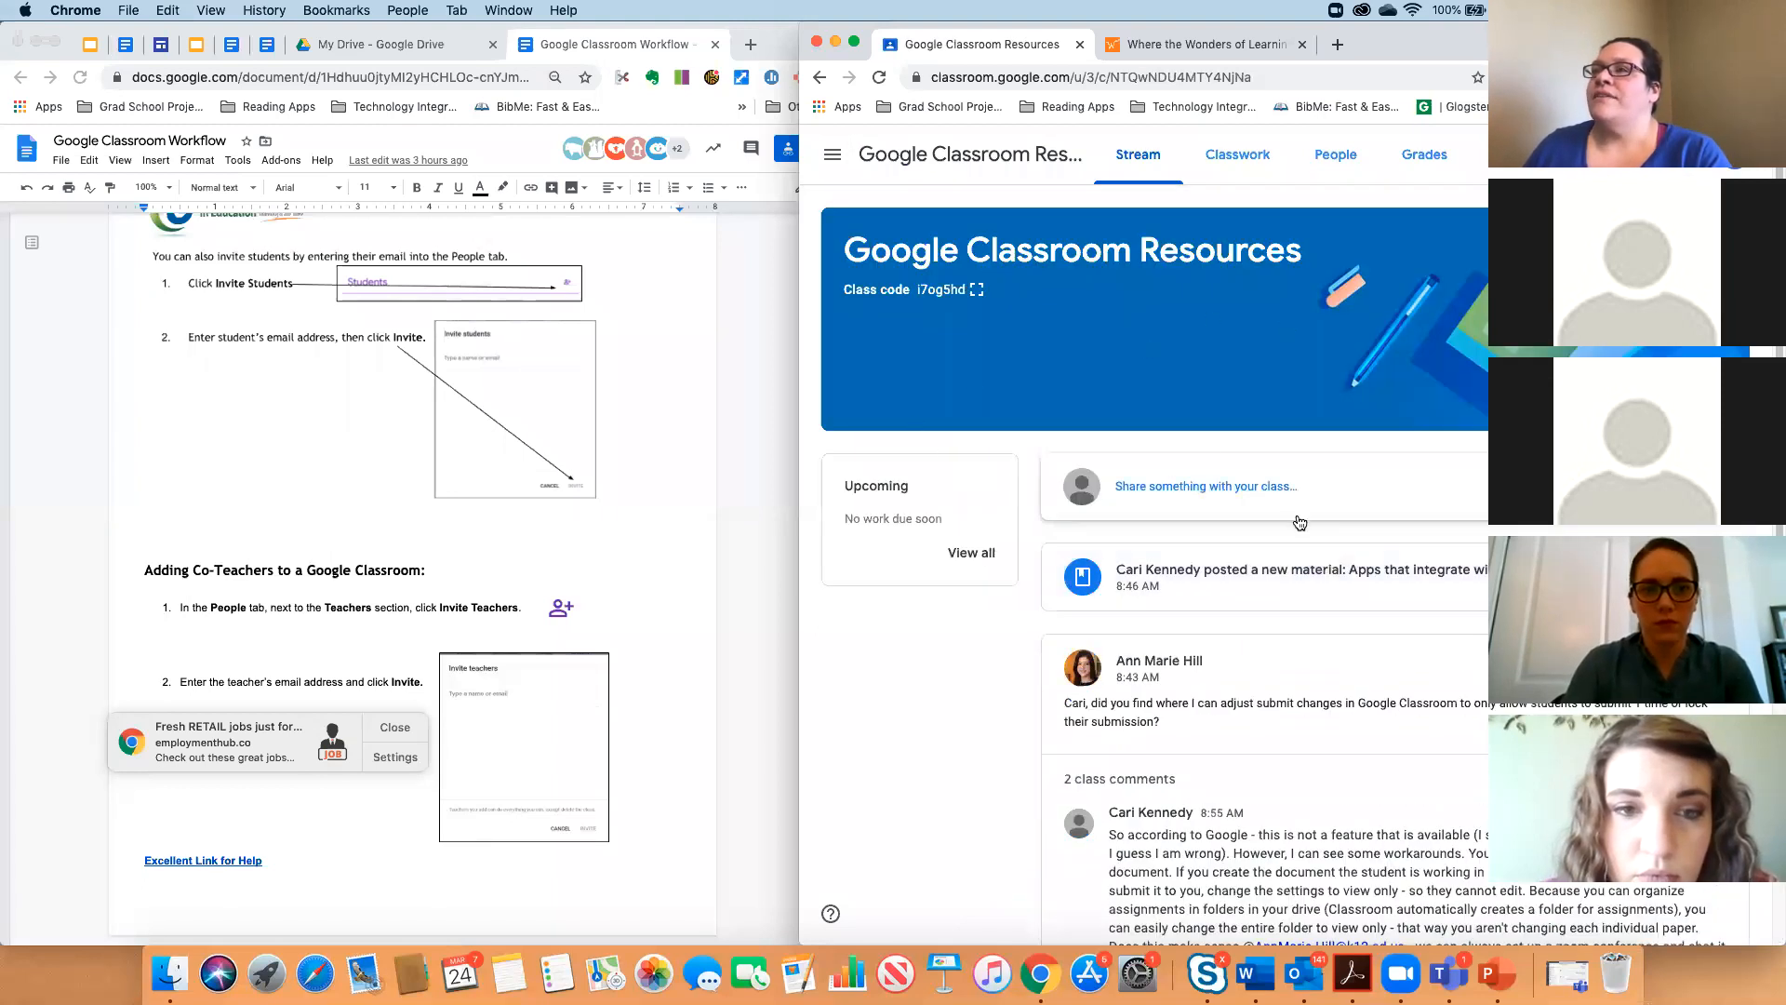
scroll(1299, 522, "down", 5)
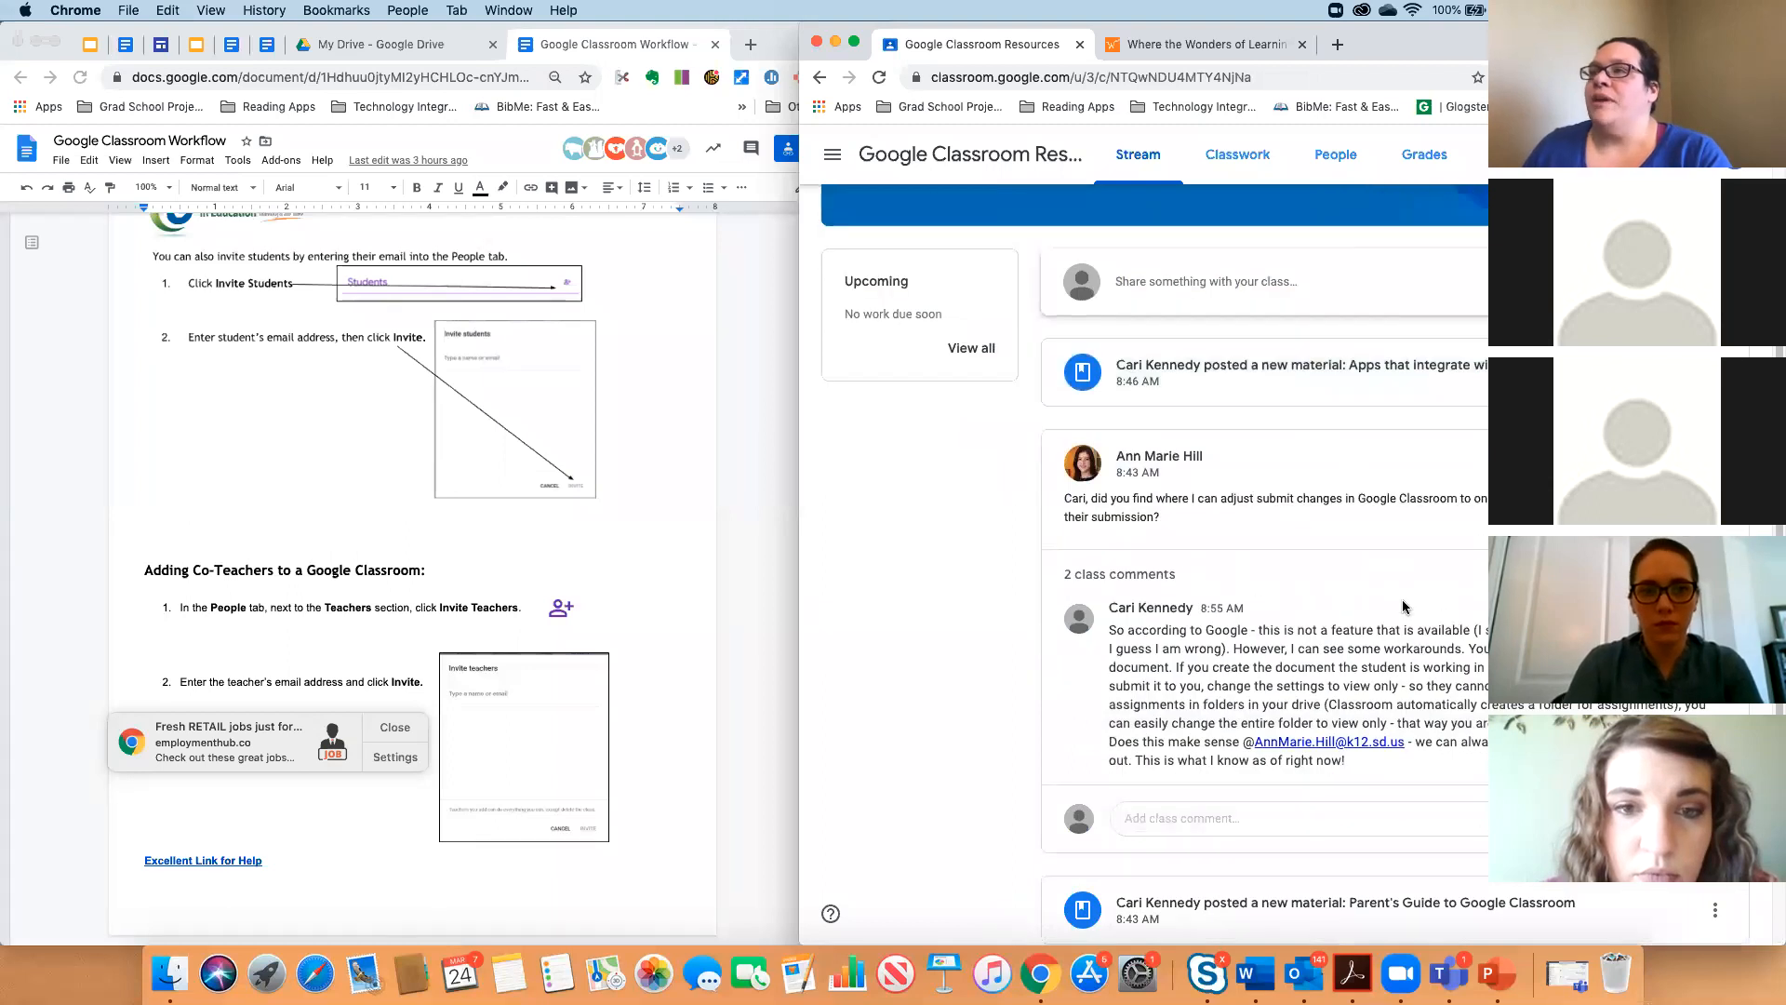
scroll(1273, 682, "down", 3)
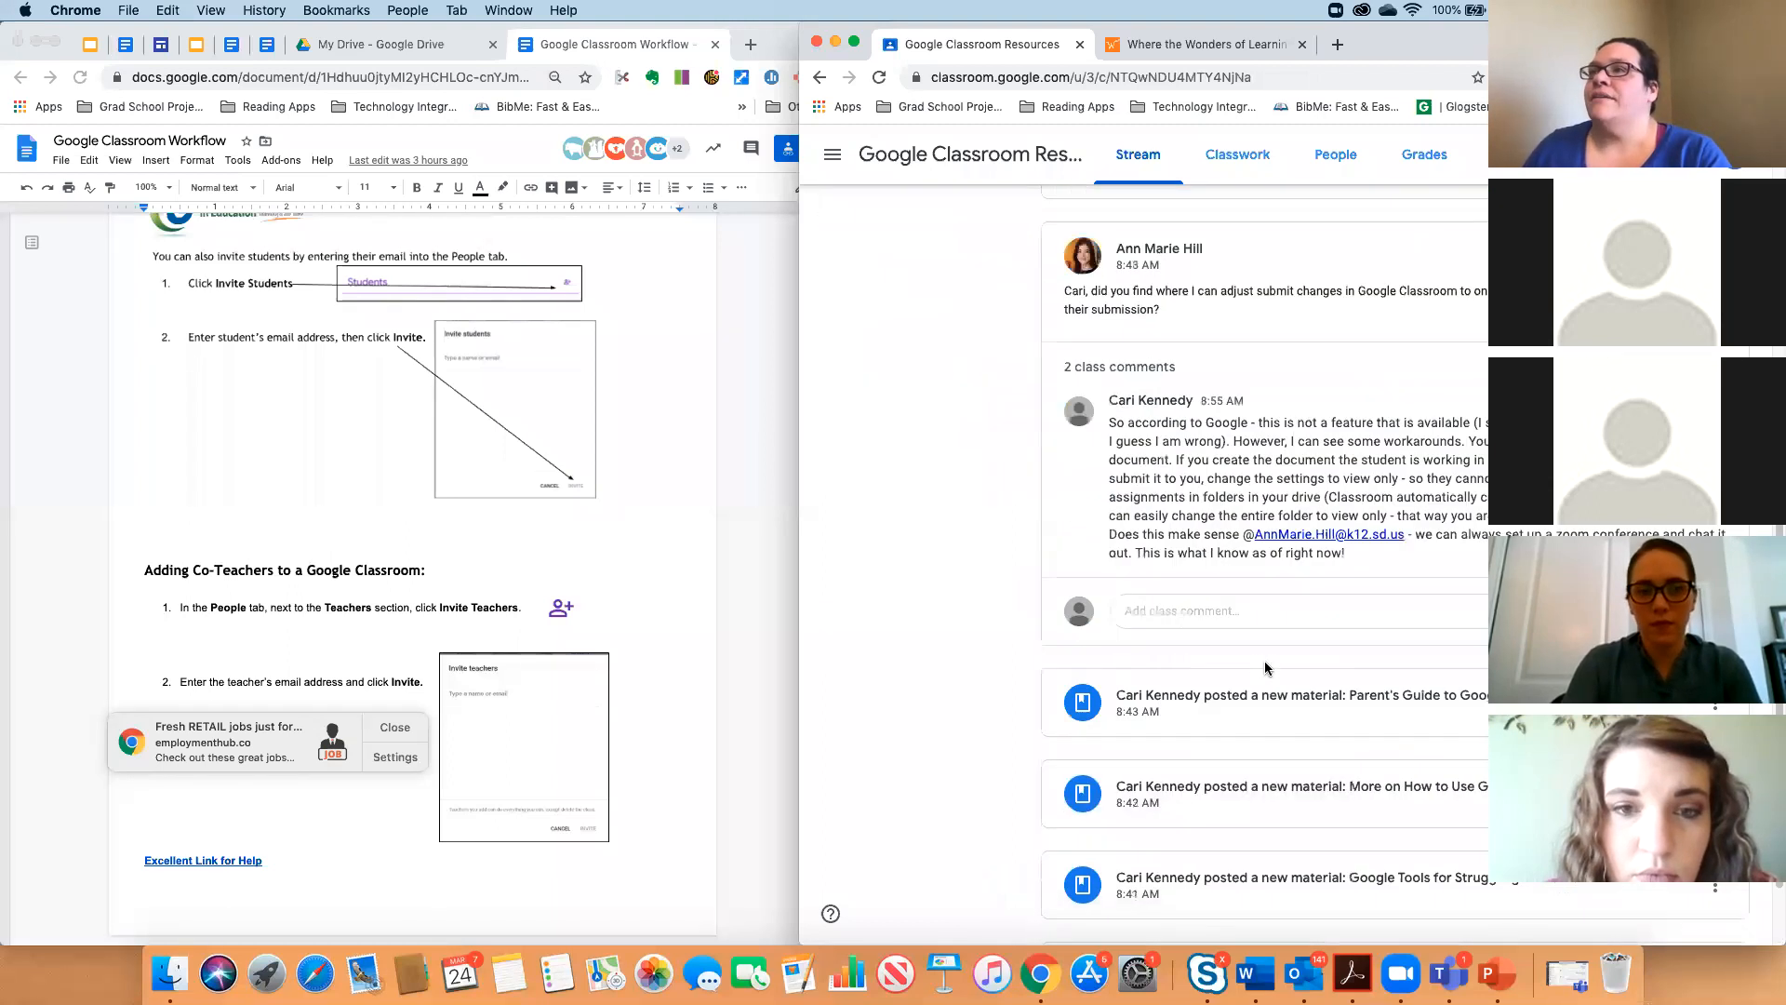
scroll(1204, 584, "up", 6)
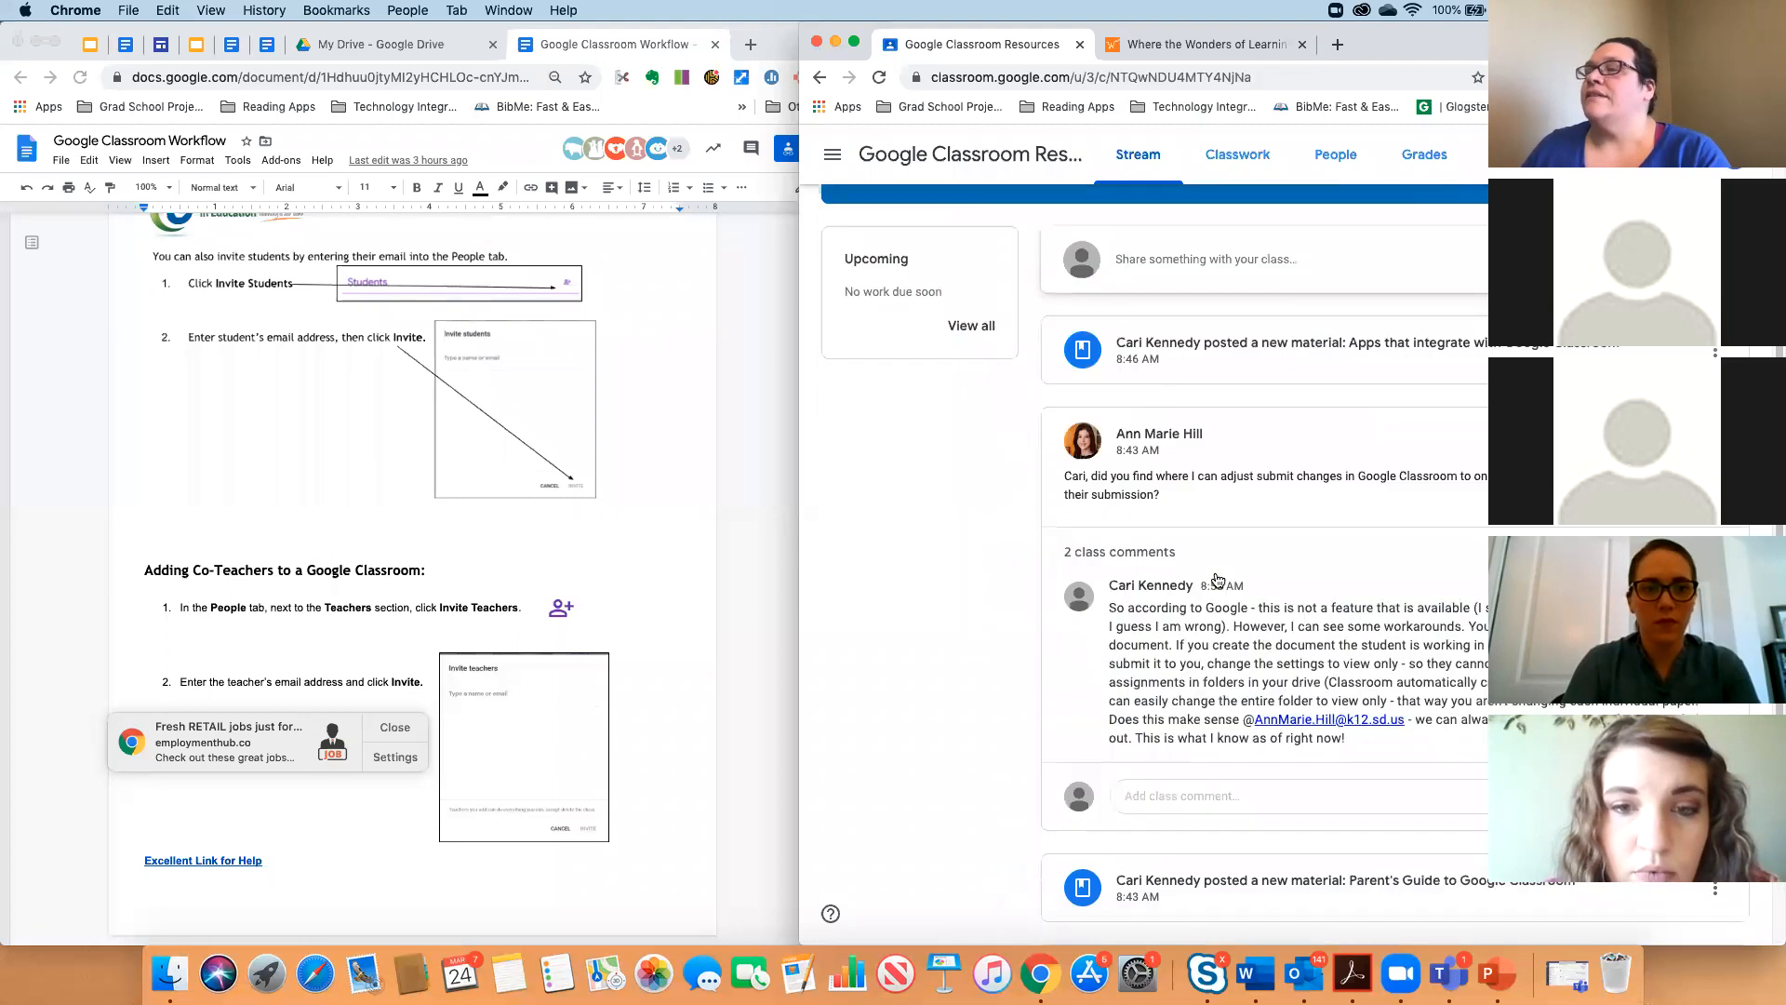
View the Google Classroom Resources gradebook, switch to the class for kids, and open a student's score entry for the first assignment in its gradebook.
left_click(1437, 167)
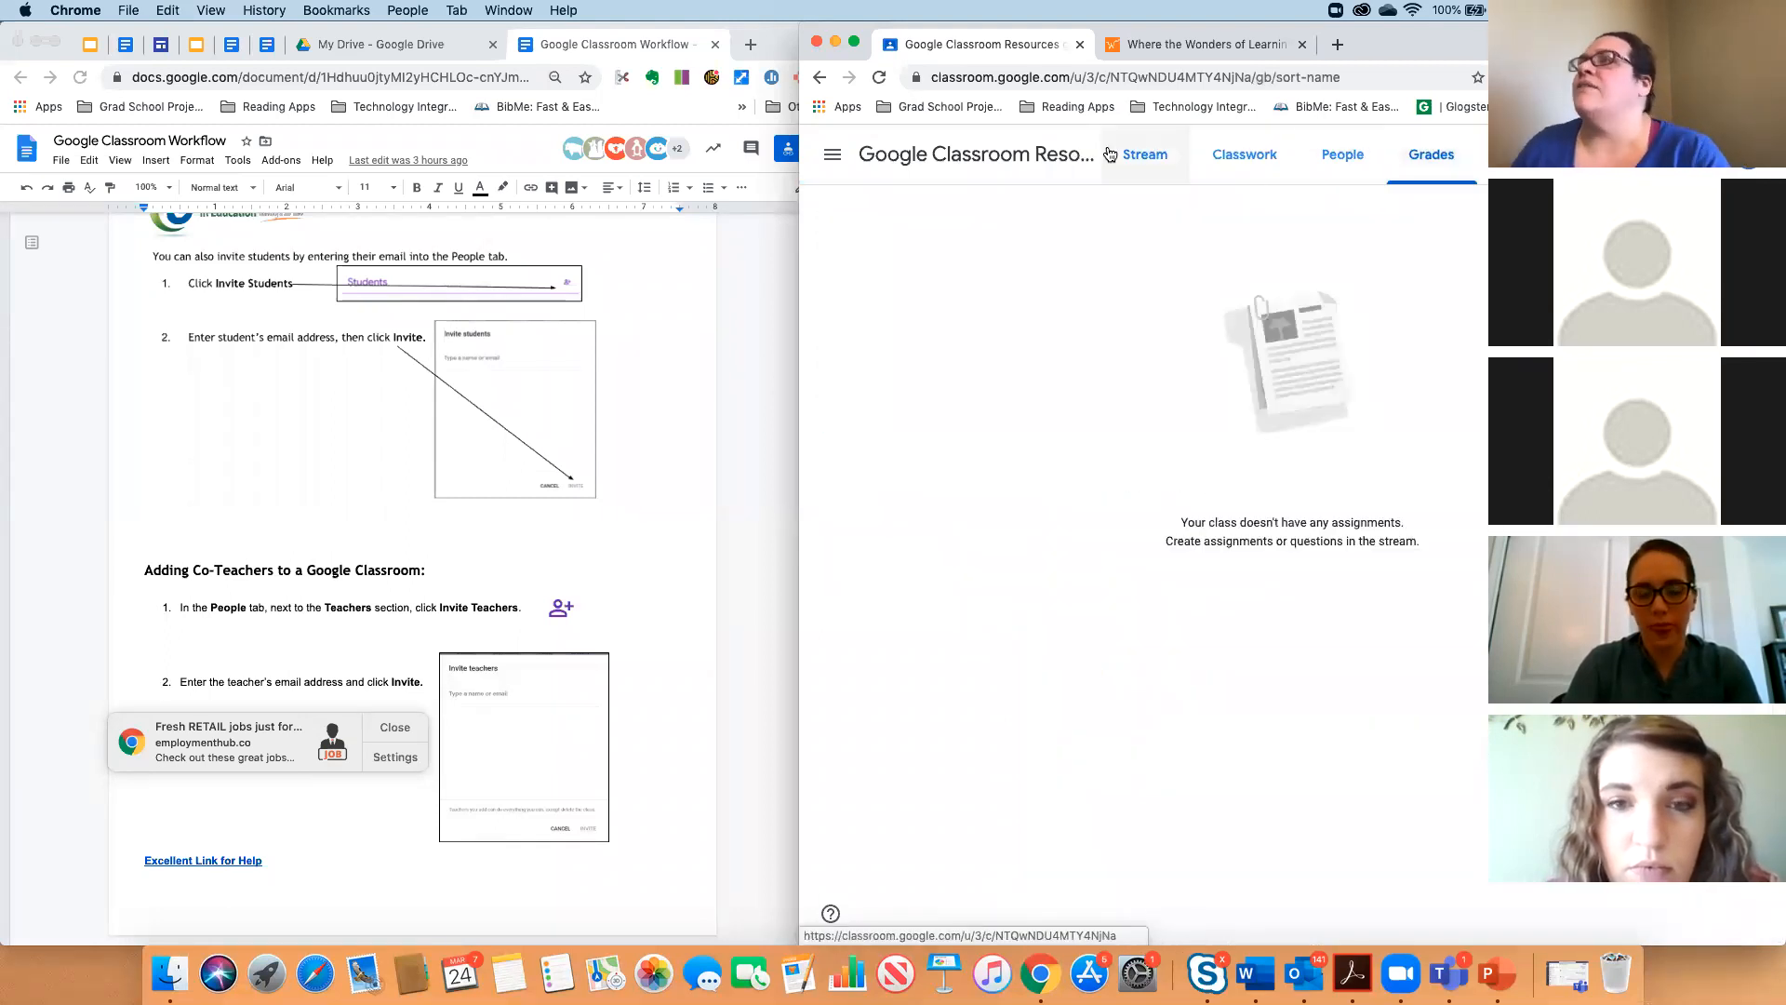
left_click(832, 155)
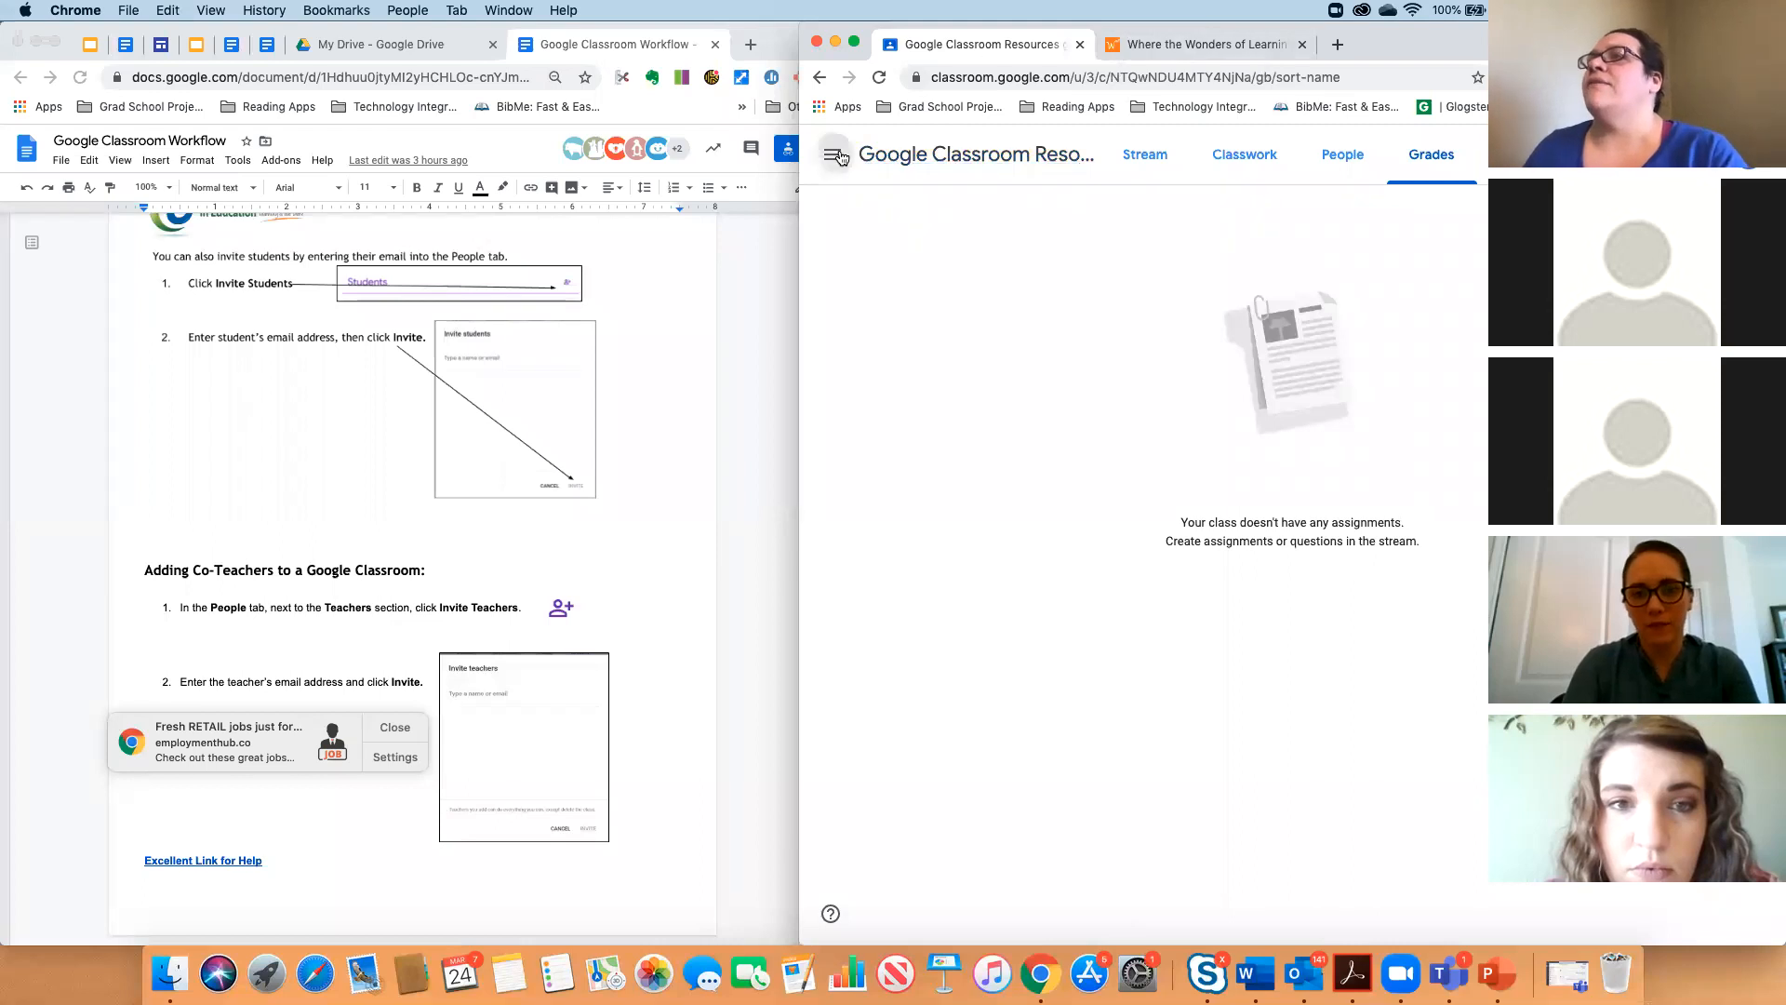
left_click(961, 576)
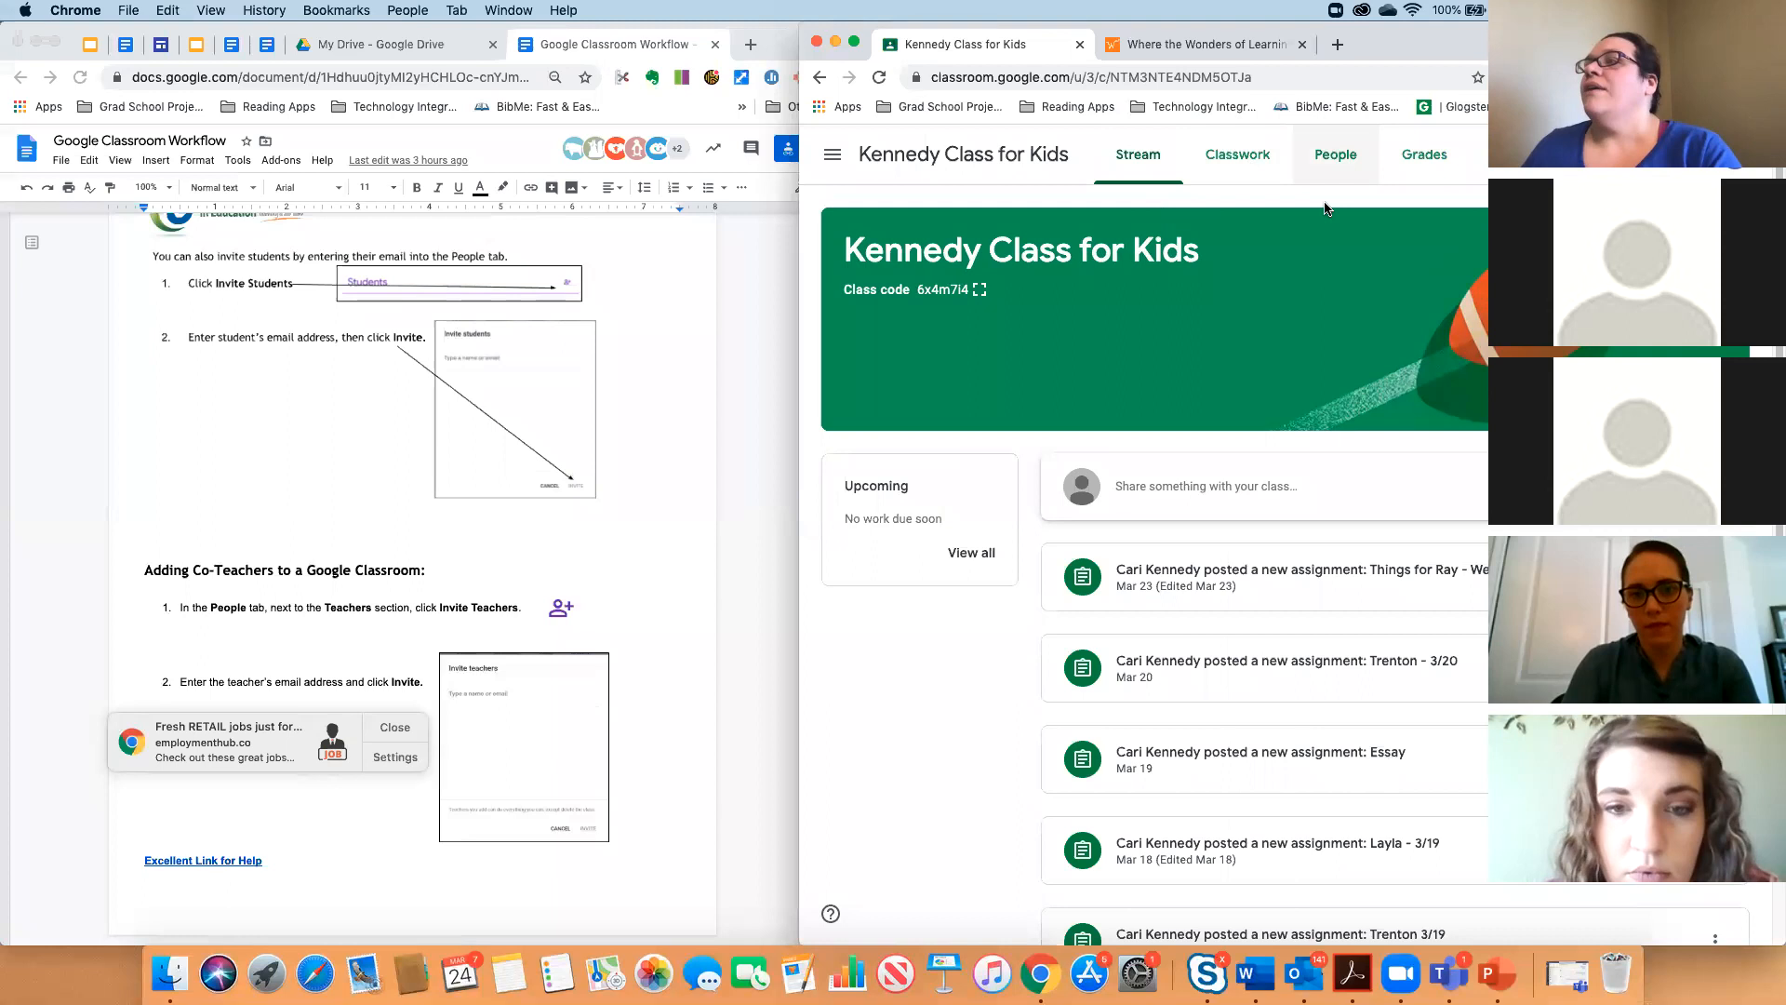
left_click(1411, 164)
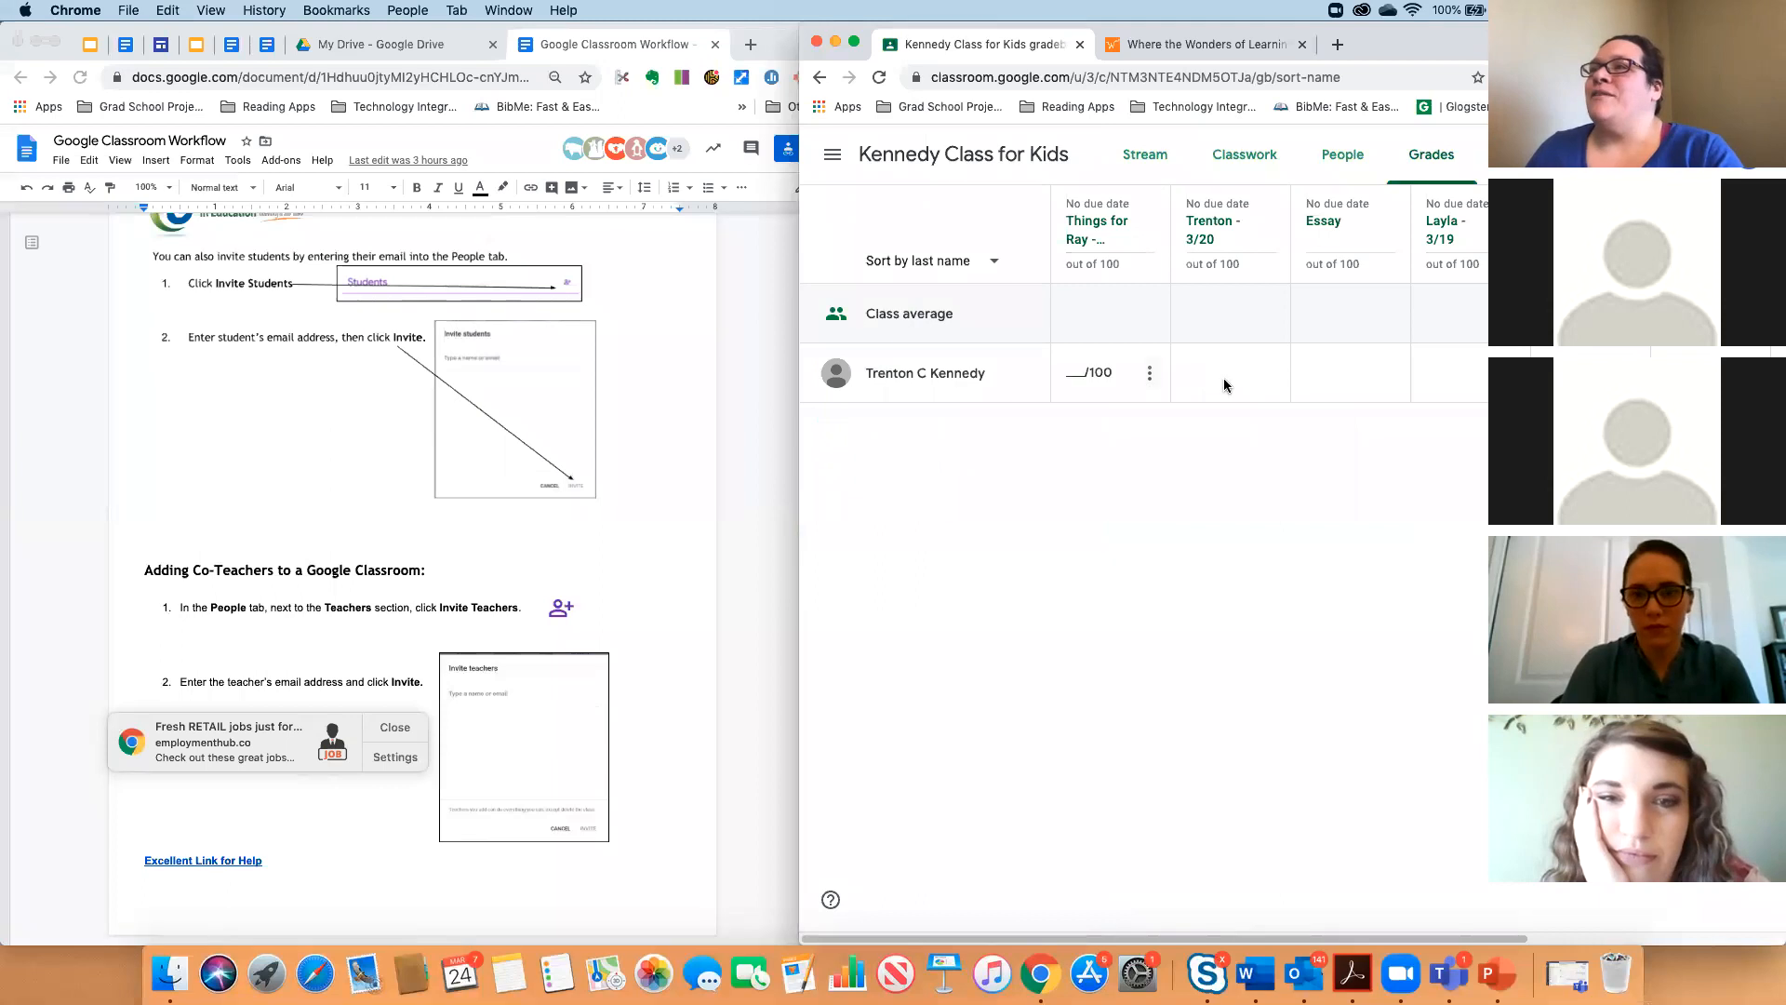
left_click(1075, 376)
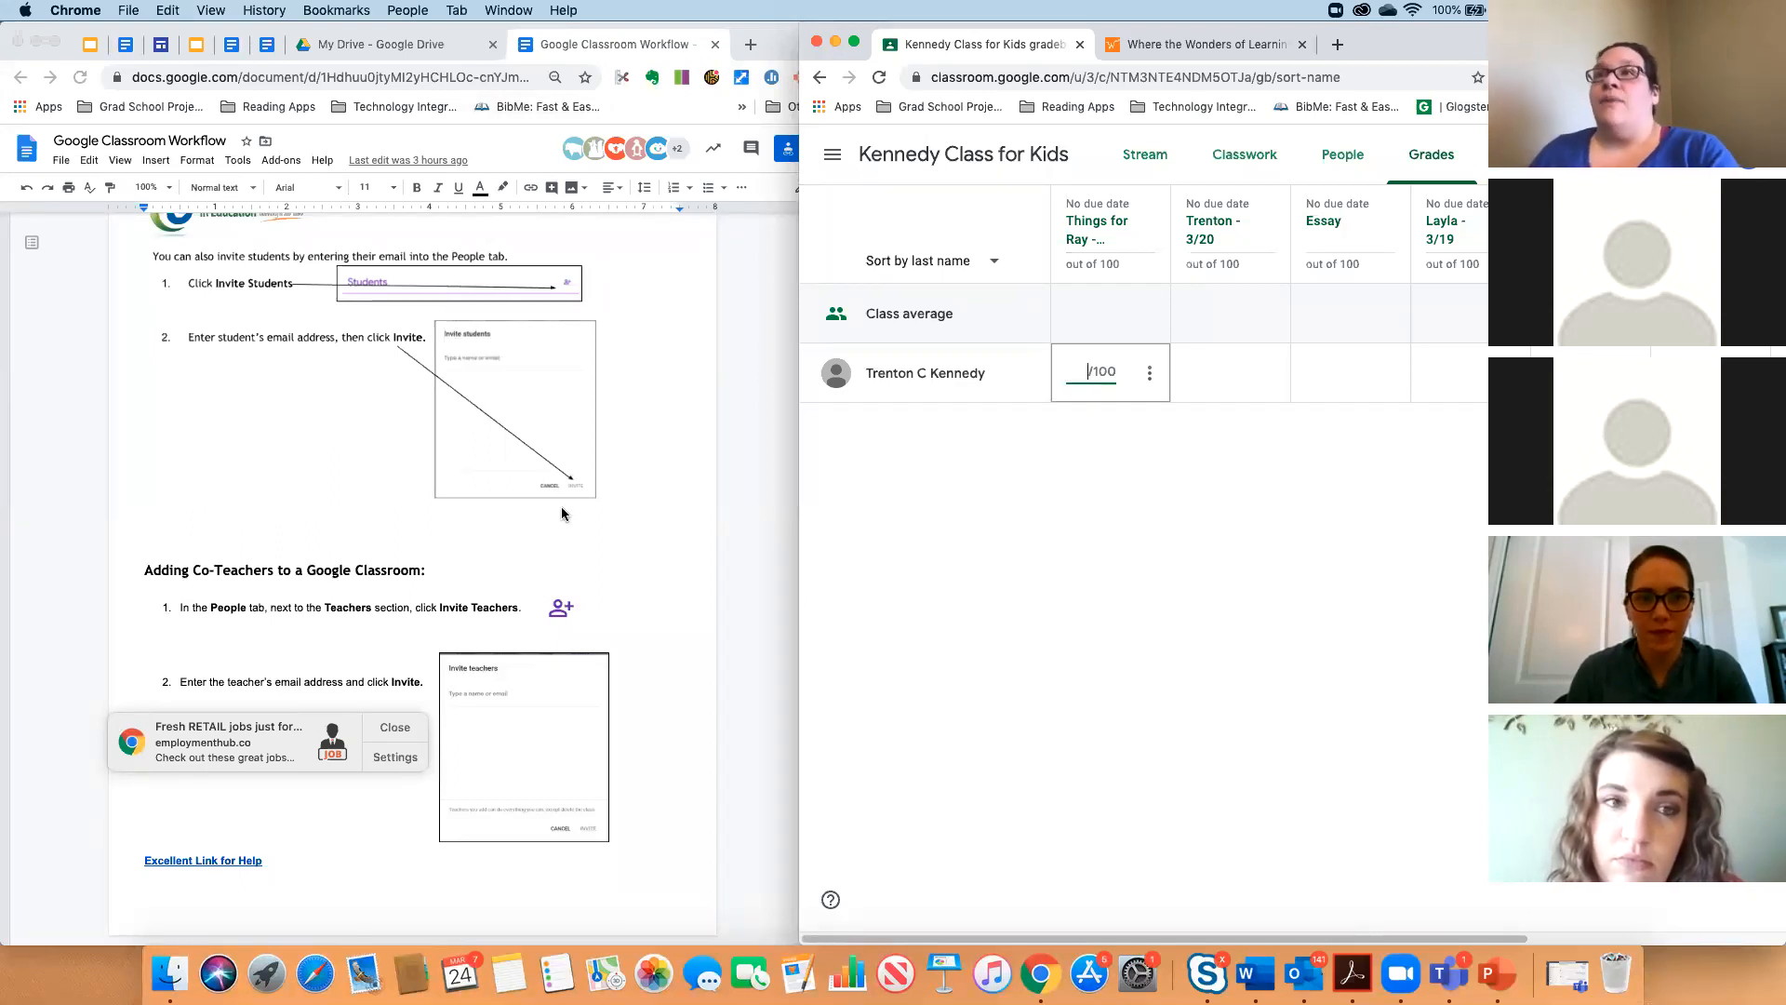
scroll(561, 506, "up", 20)
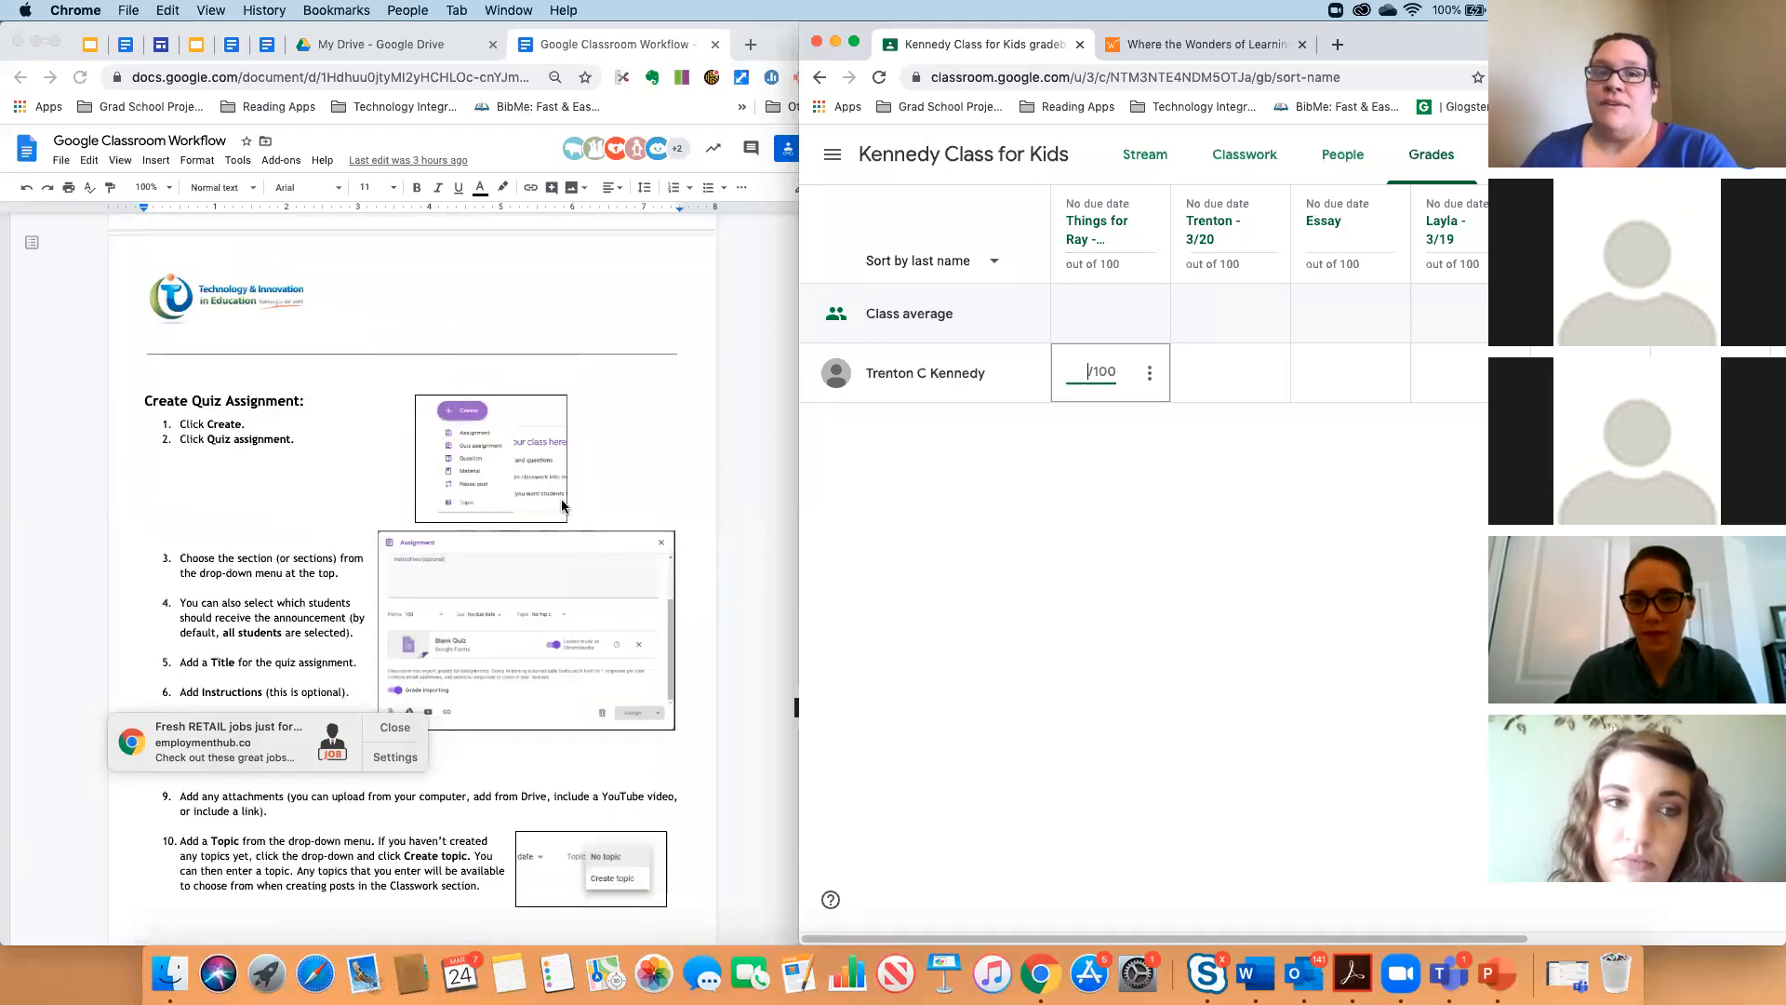
scroll(556, 503, "down", 8)
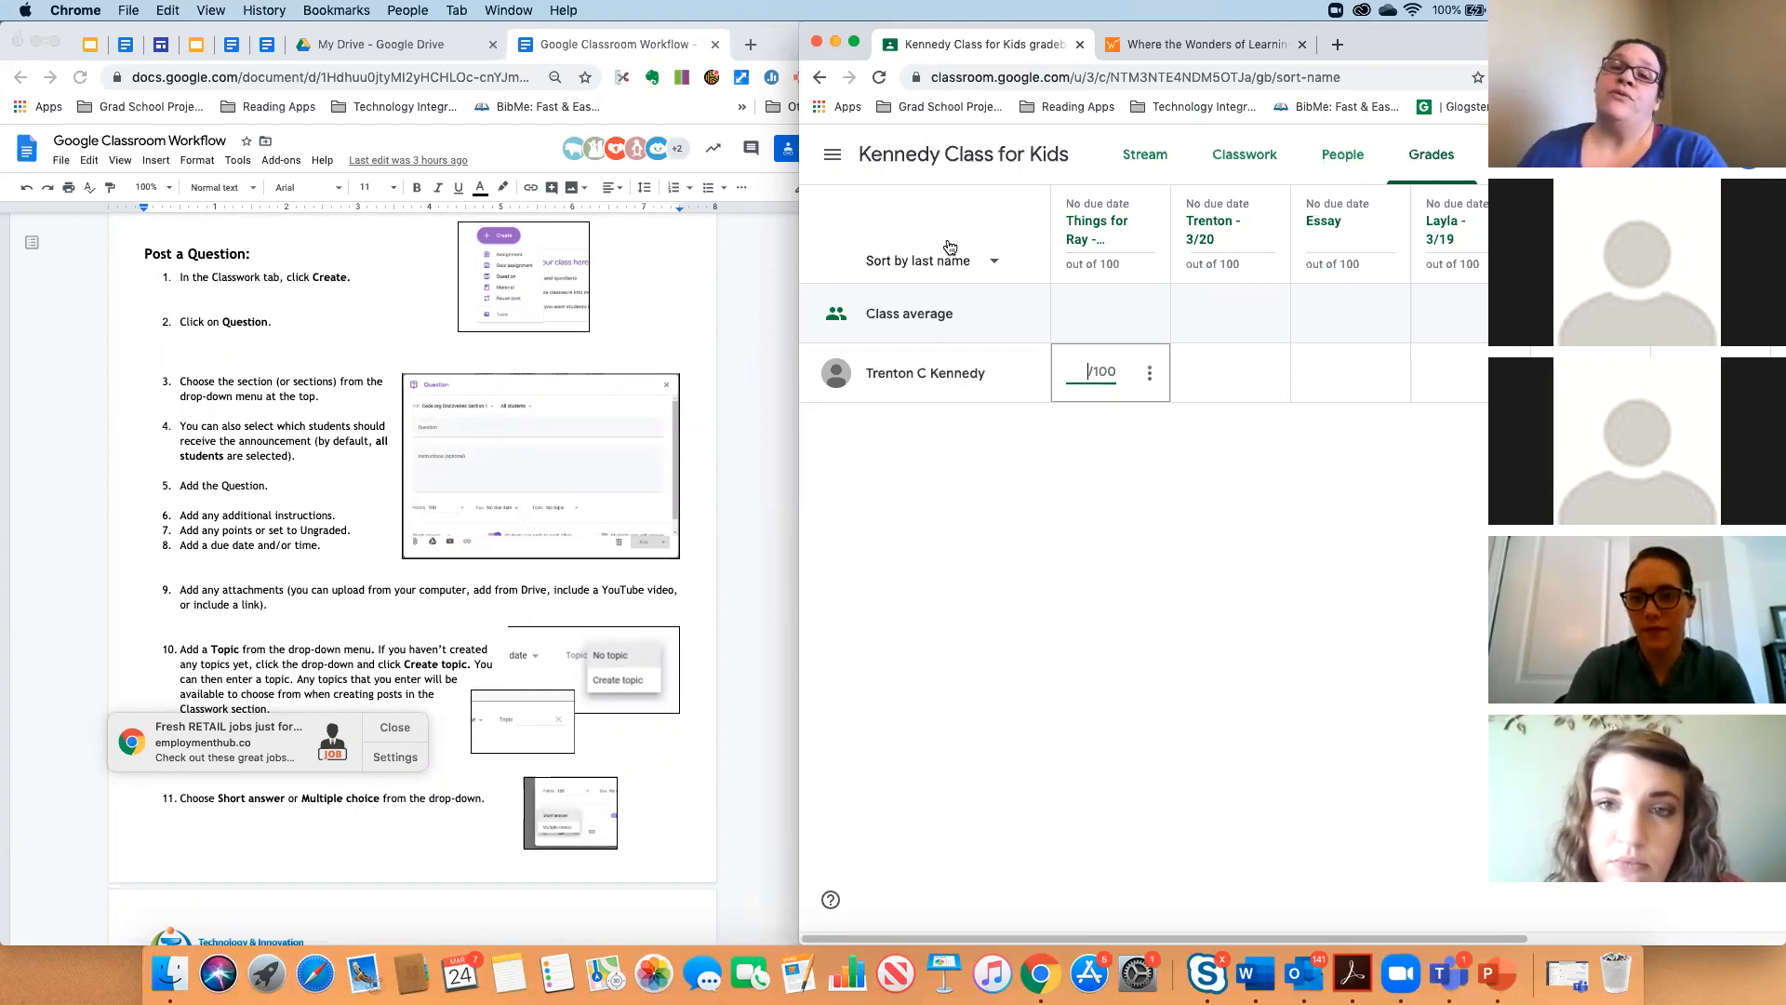
Open a new browser tab, switch to the K-12 Google account, and open its Drive.
left_click(1339, 44)
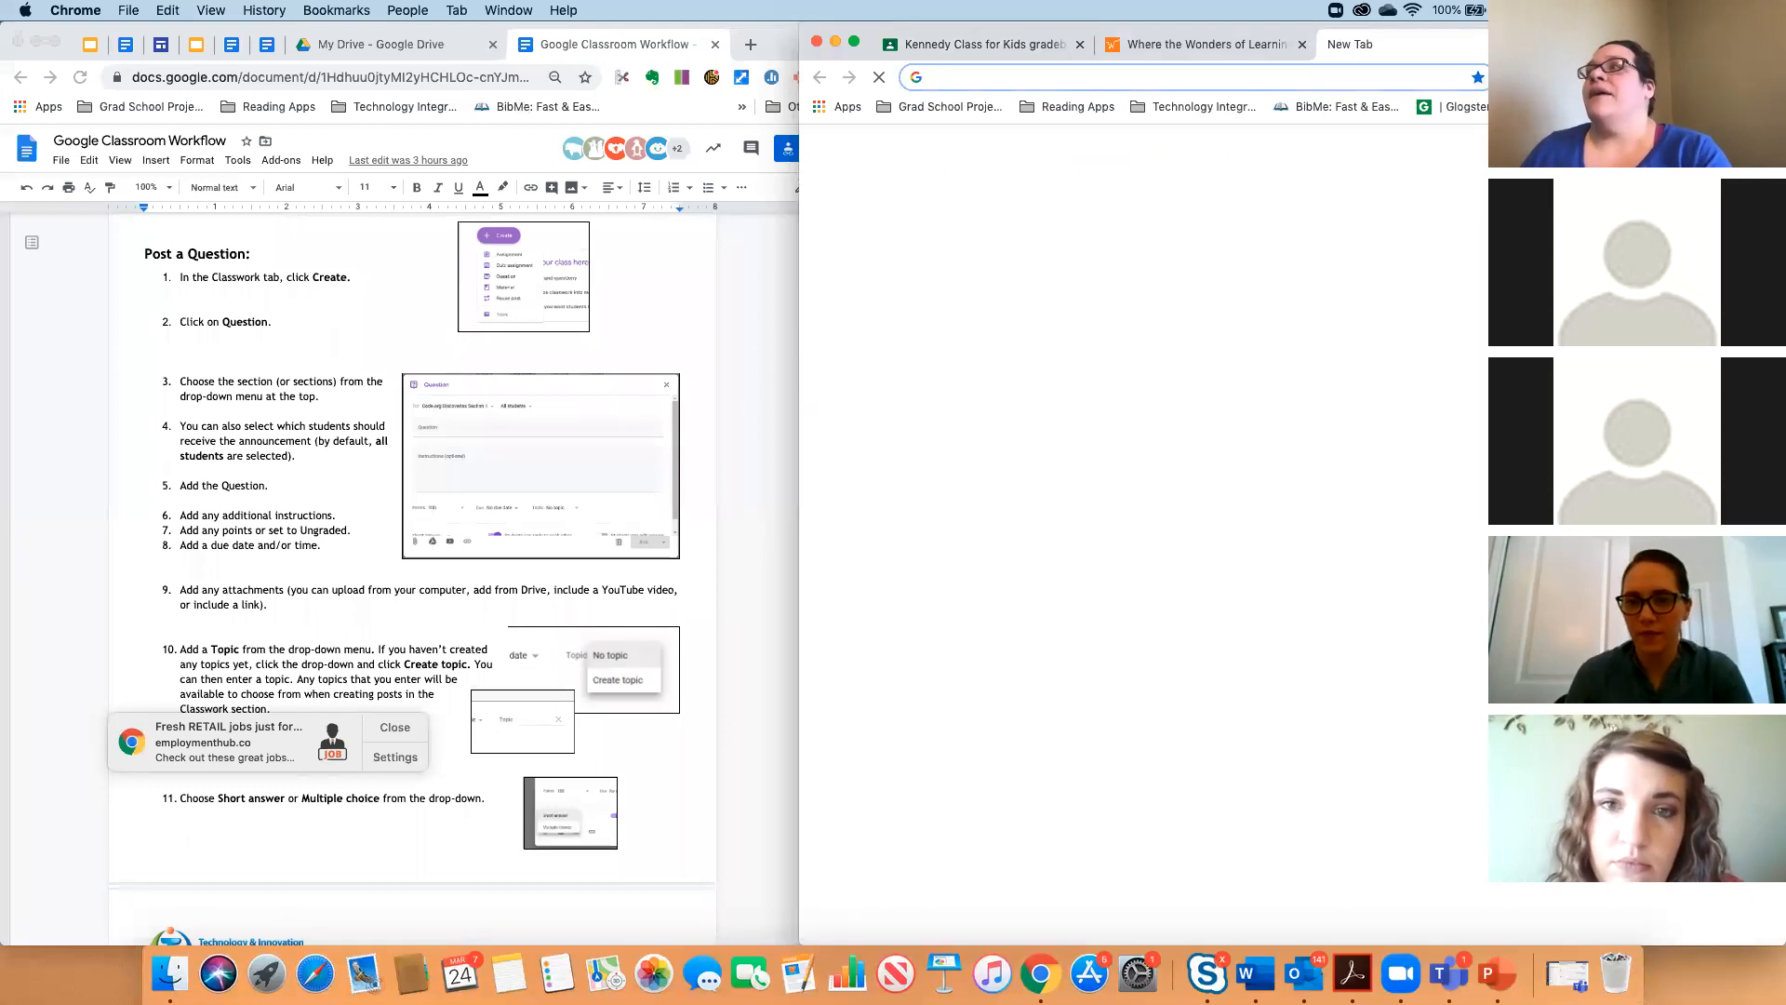
left_click_drag(1674, 43, 1487, 49)
left_click(1572, 159)
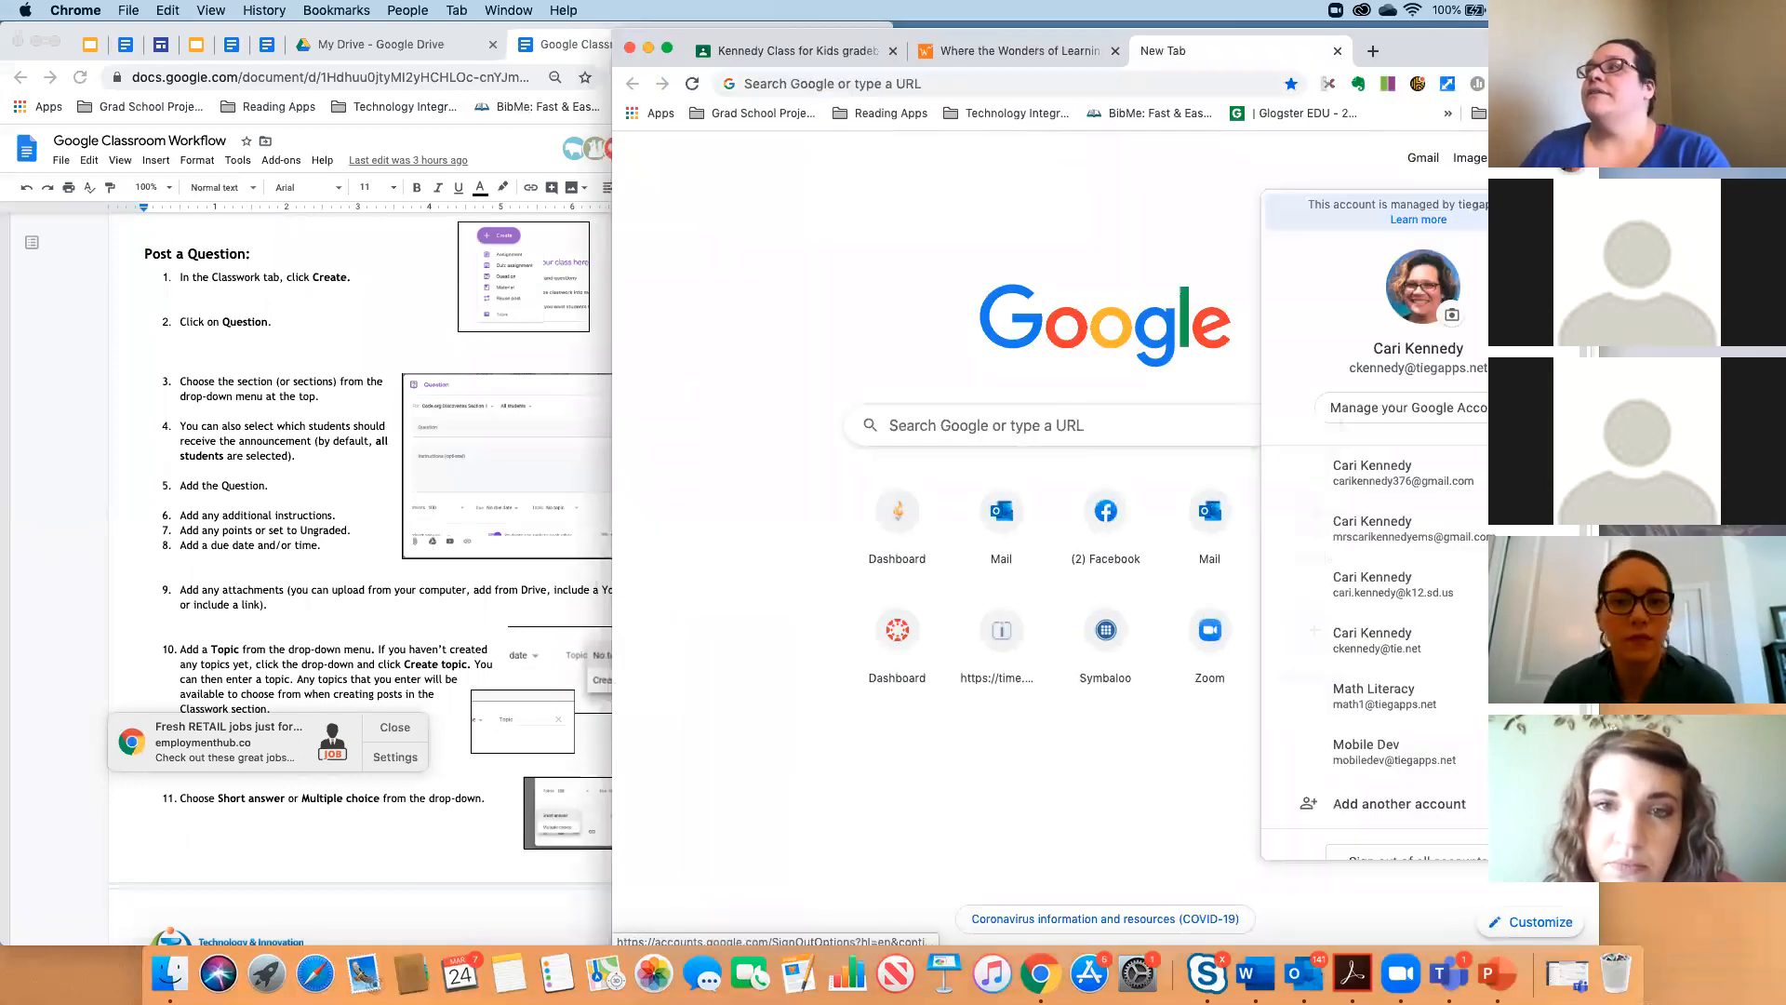
left_click(1376, 583)
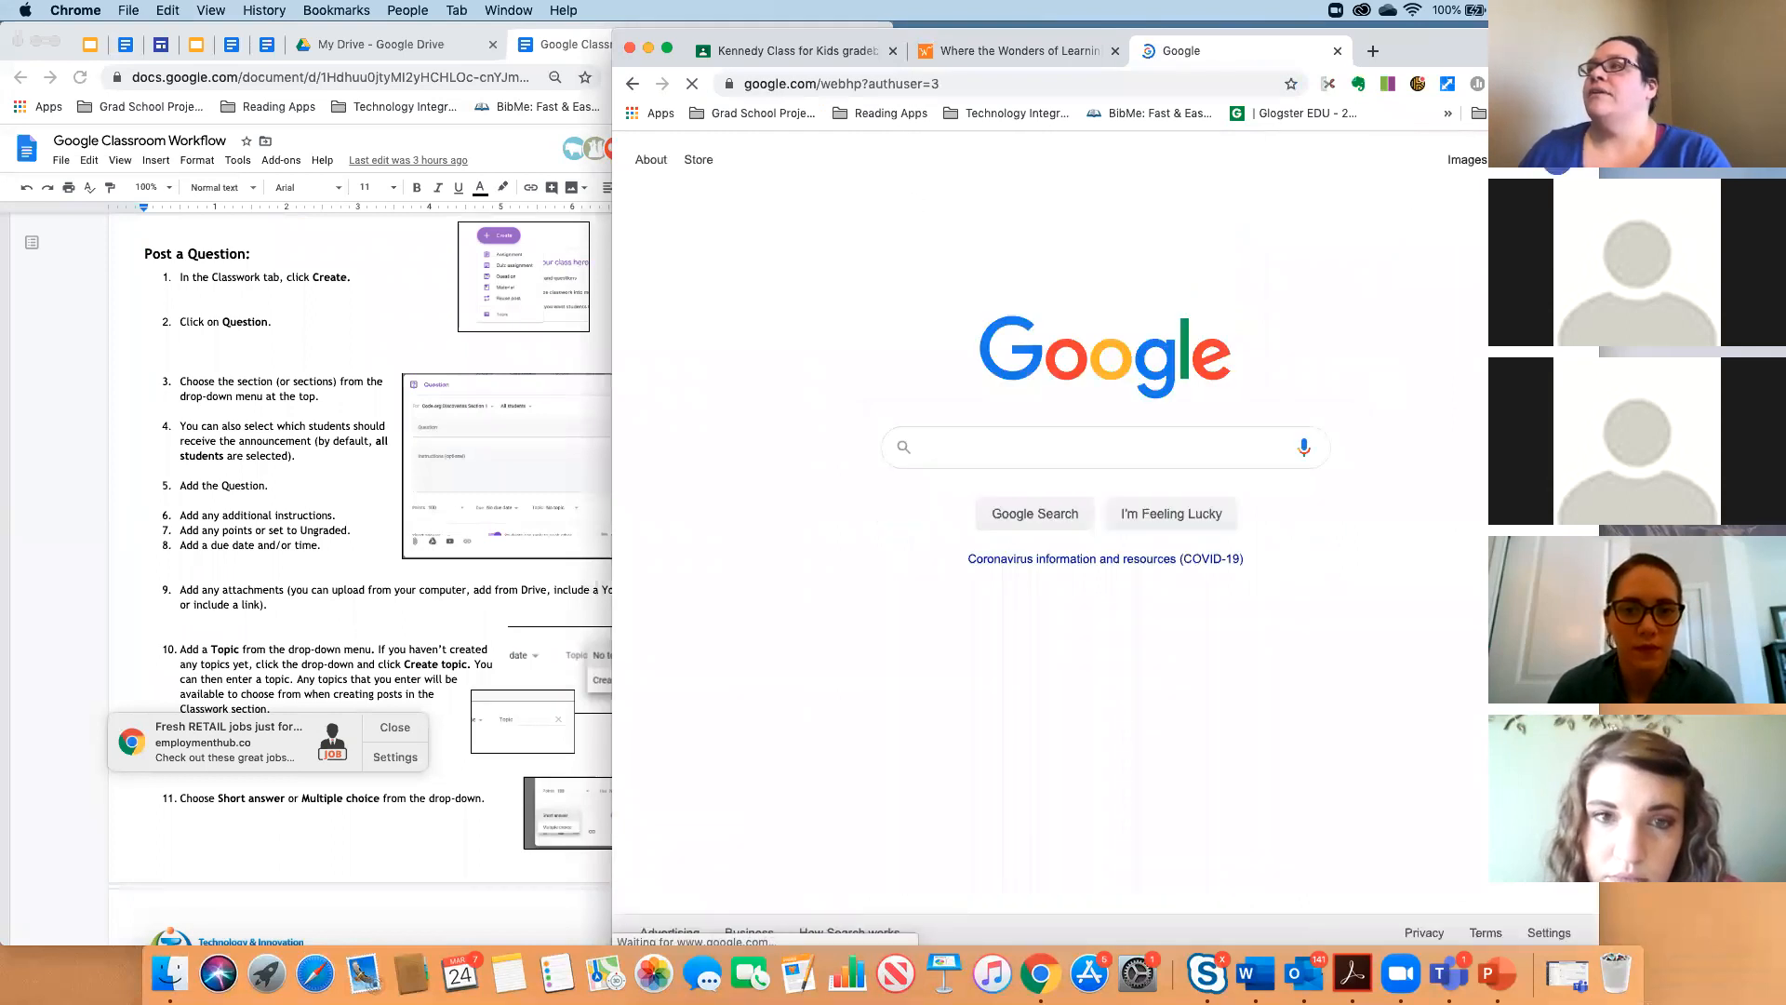
left_click(1516, 187)
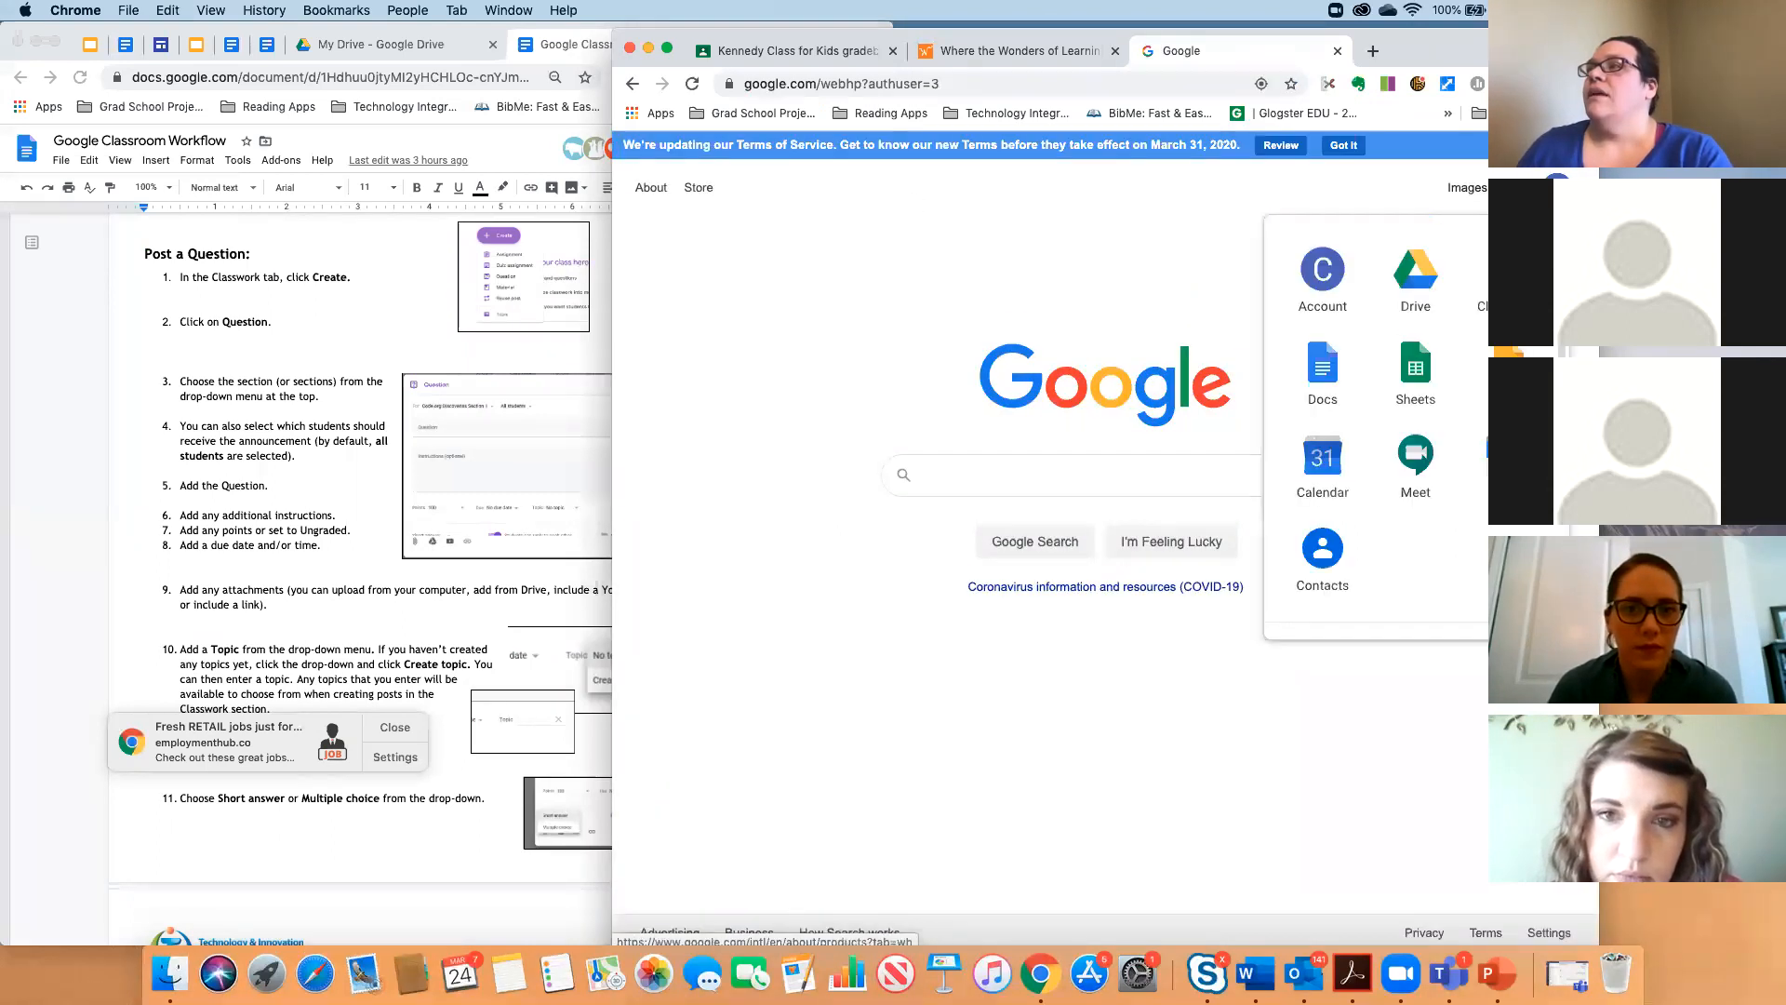
left_click(1414, 277)
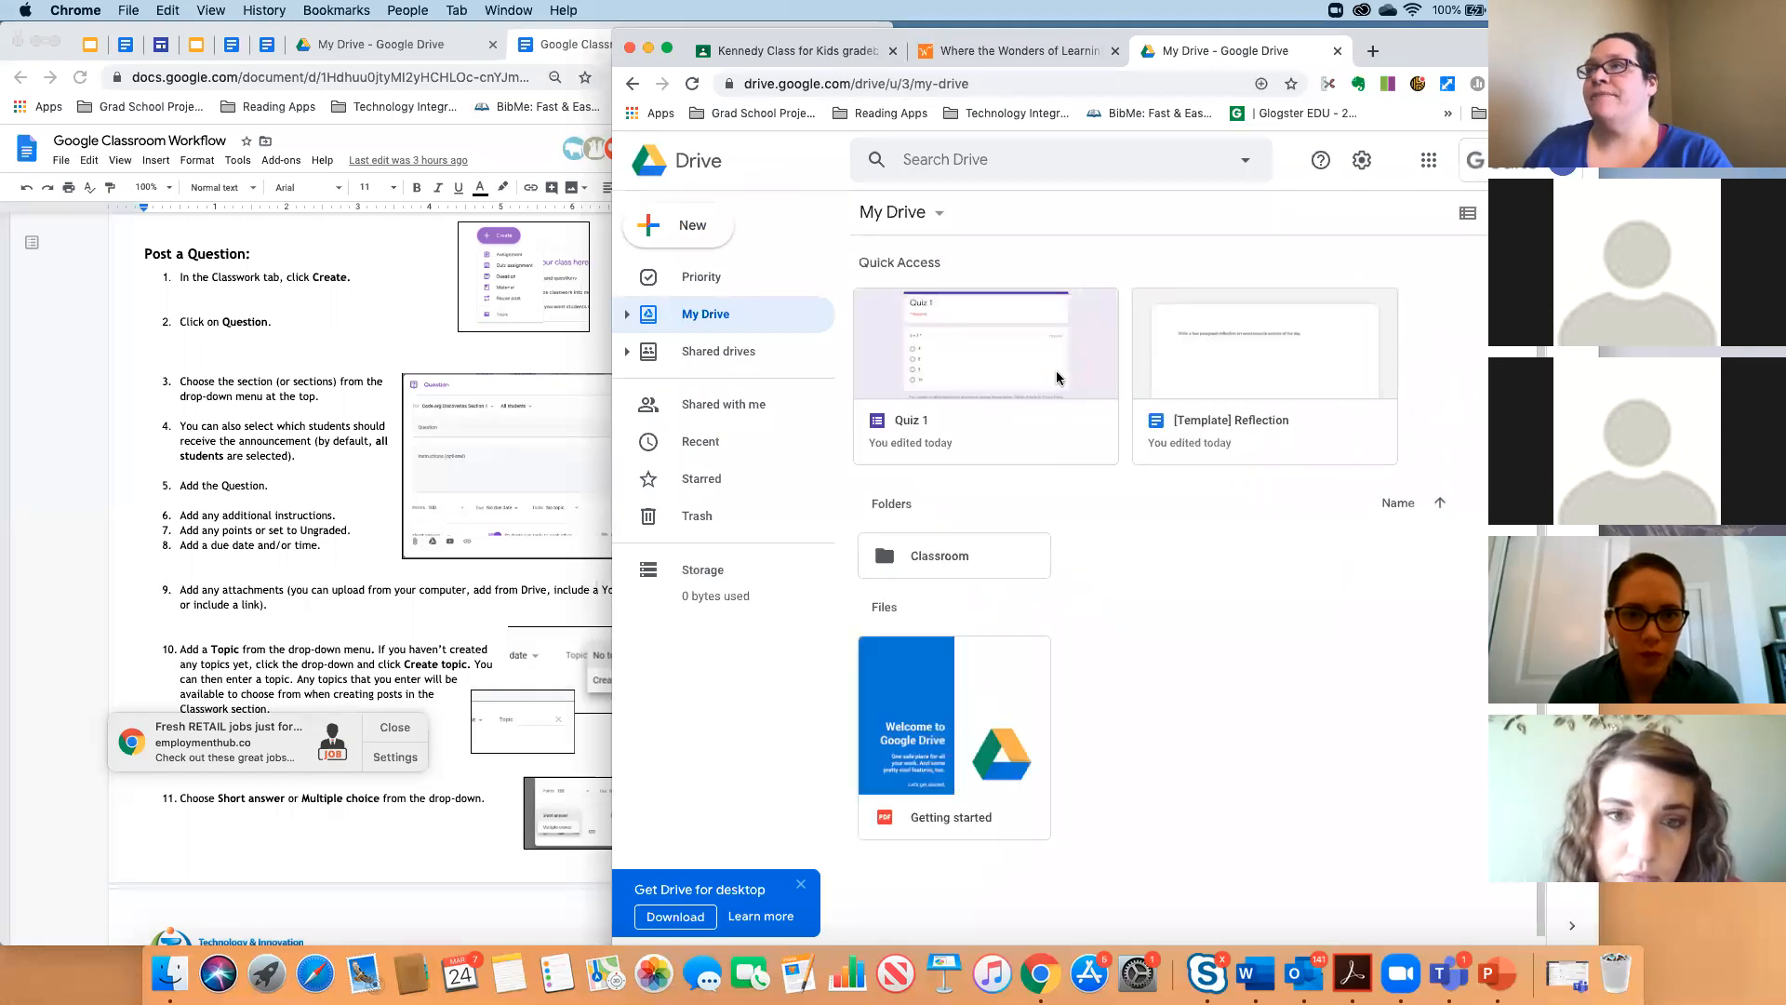
Open the Quiz 1 form from Drive, view its responses, and bring up the options for sending them to a spreadsheet.
double_click(1056, 378)
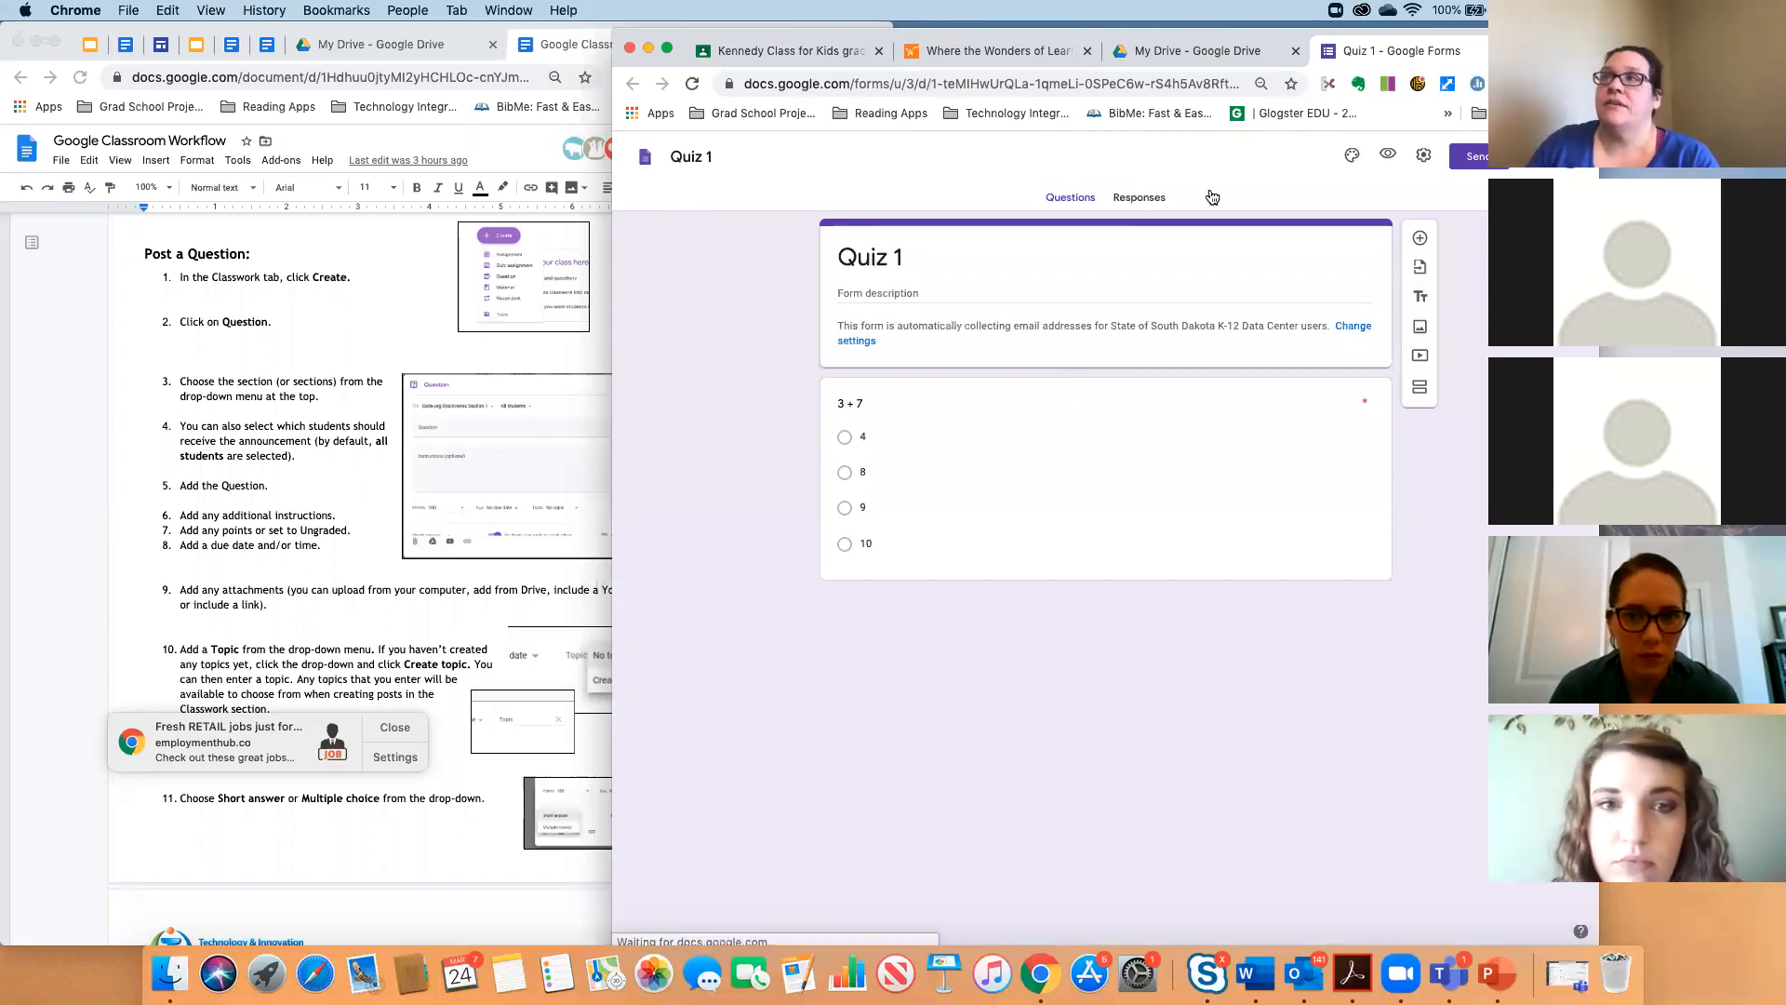
left_click(1141, 199)
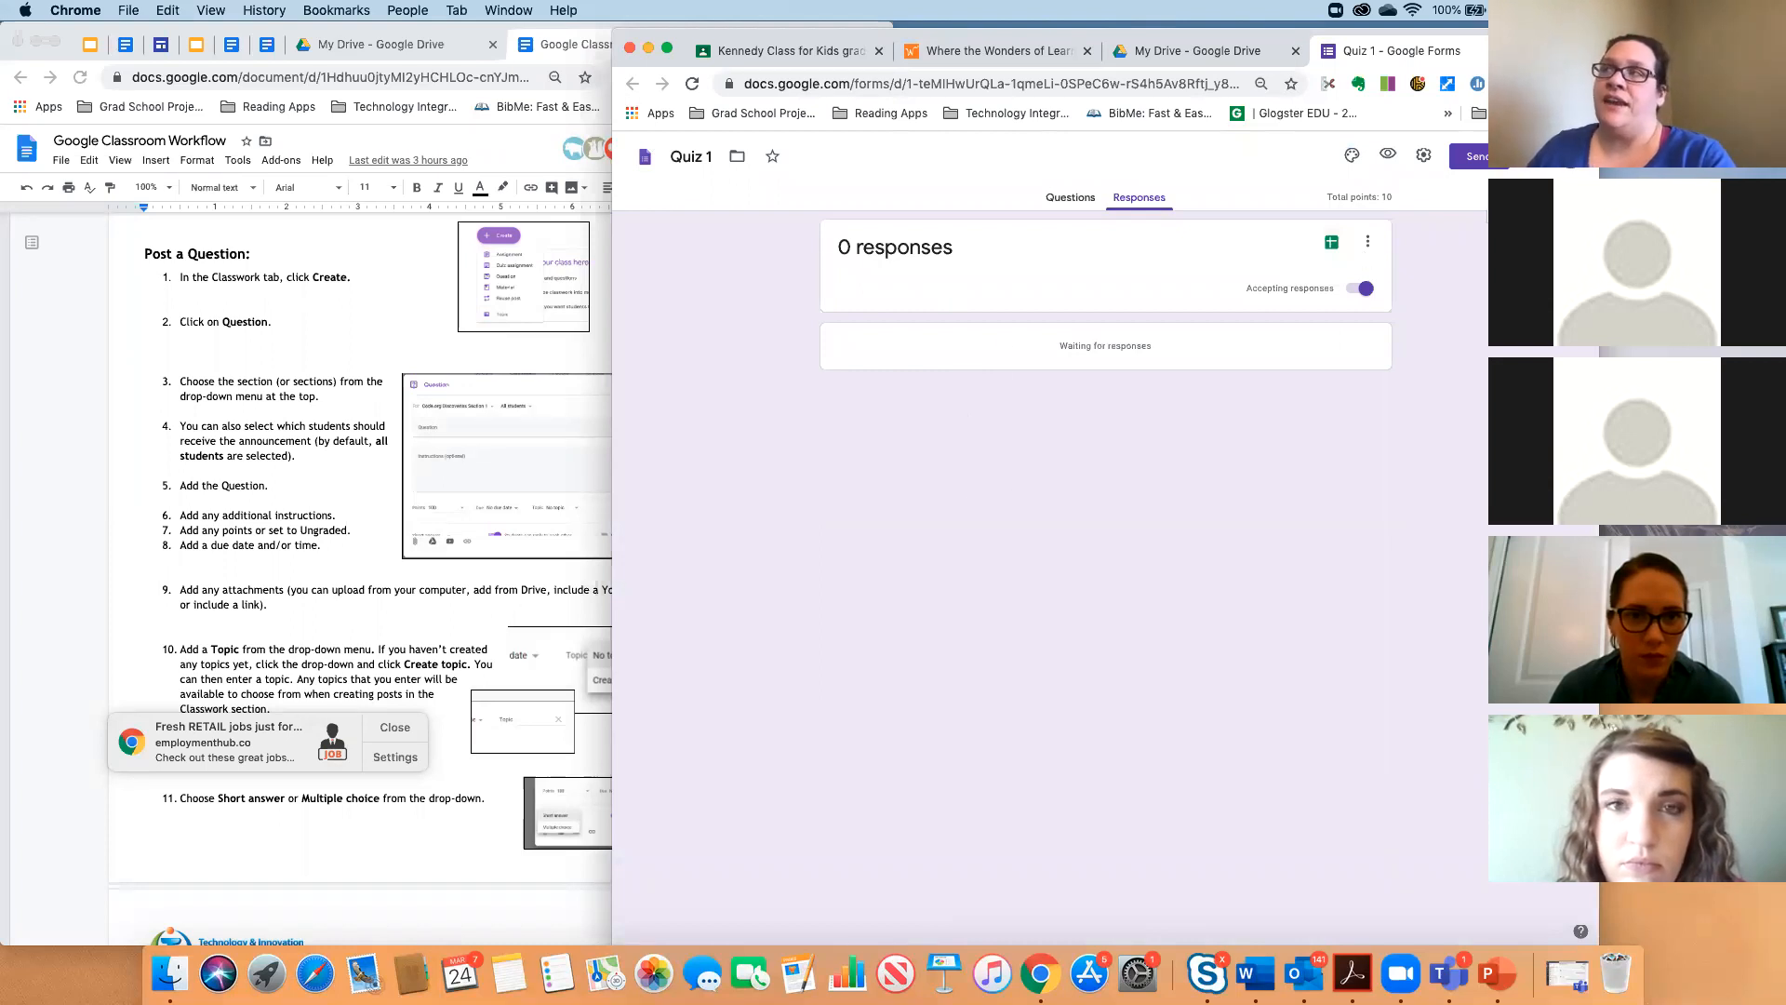
left_click(1331, 245)
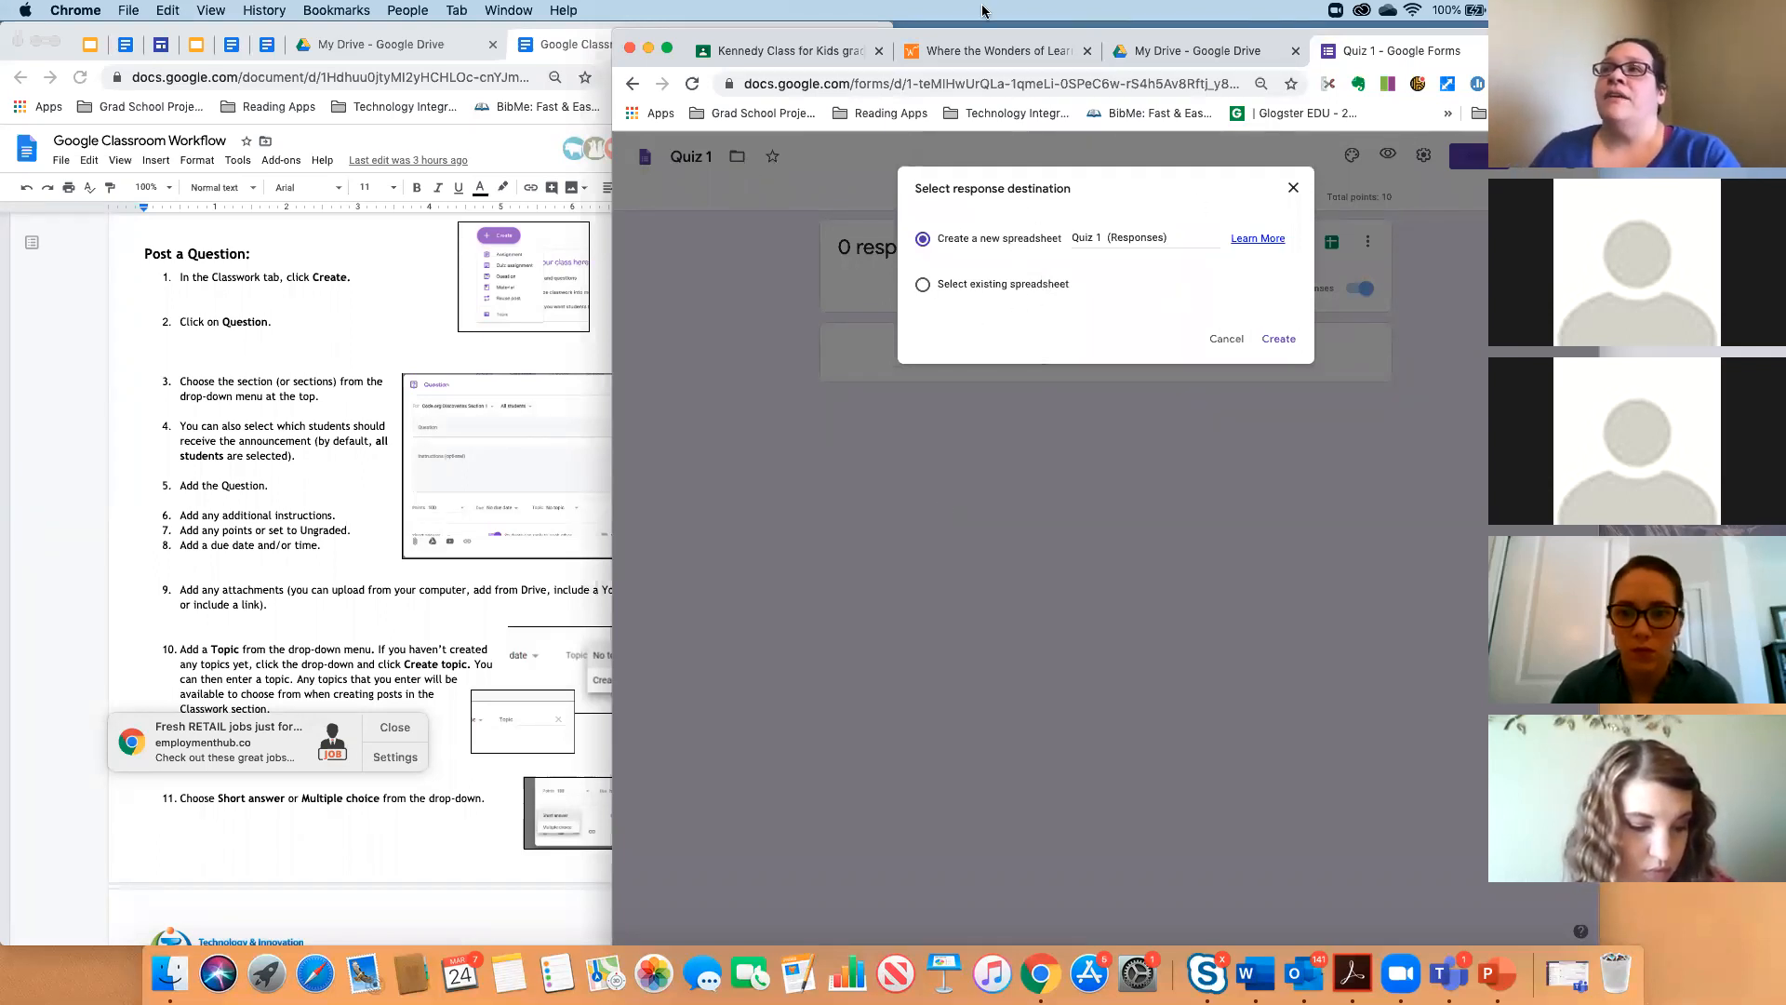
Return to the class gradebook, open the student work for the Week of March 23 assignment, and review the grade copying and download options.
left_click(786, 50)
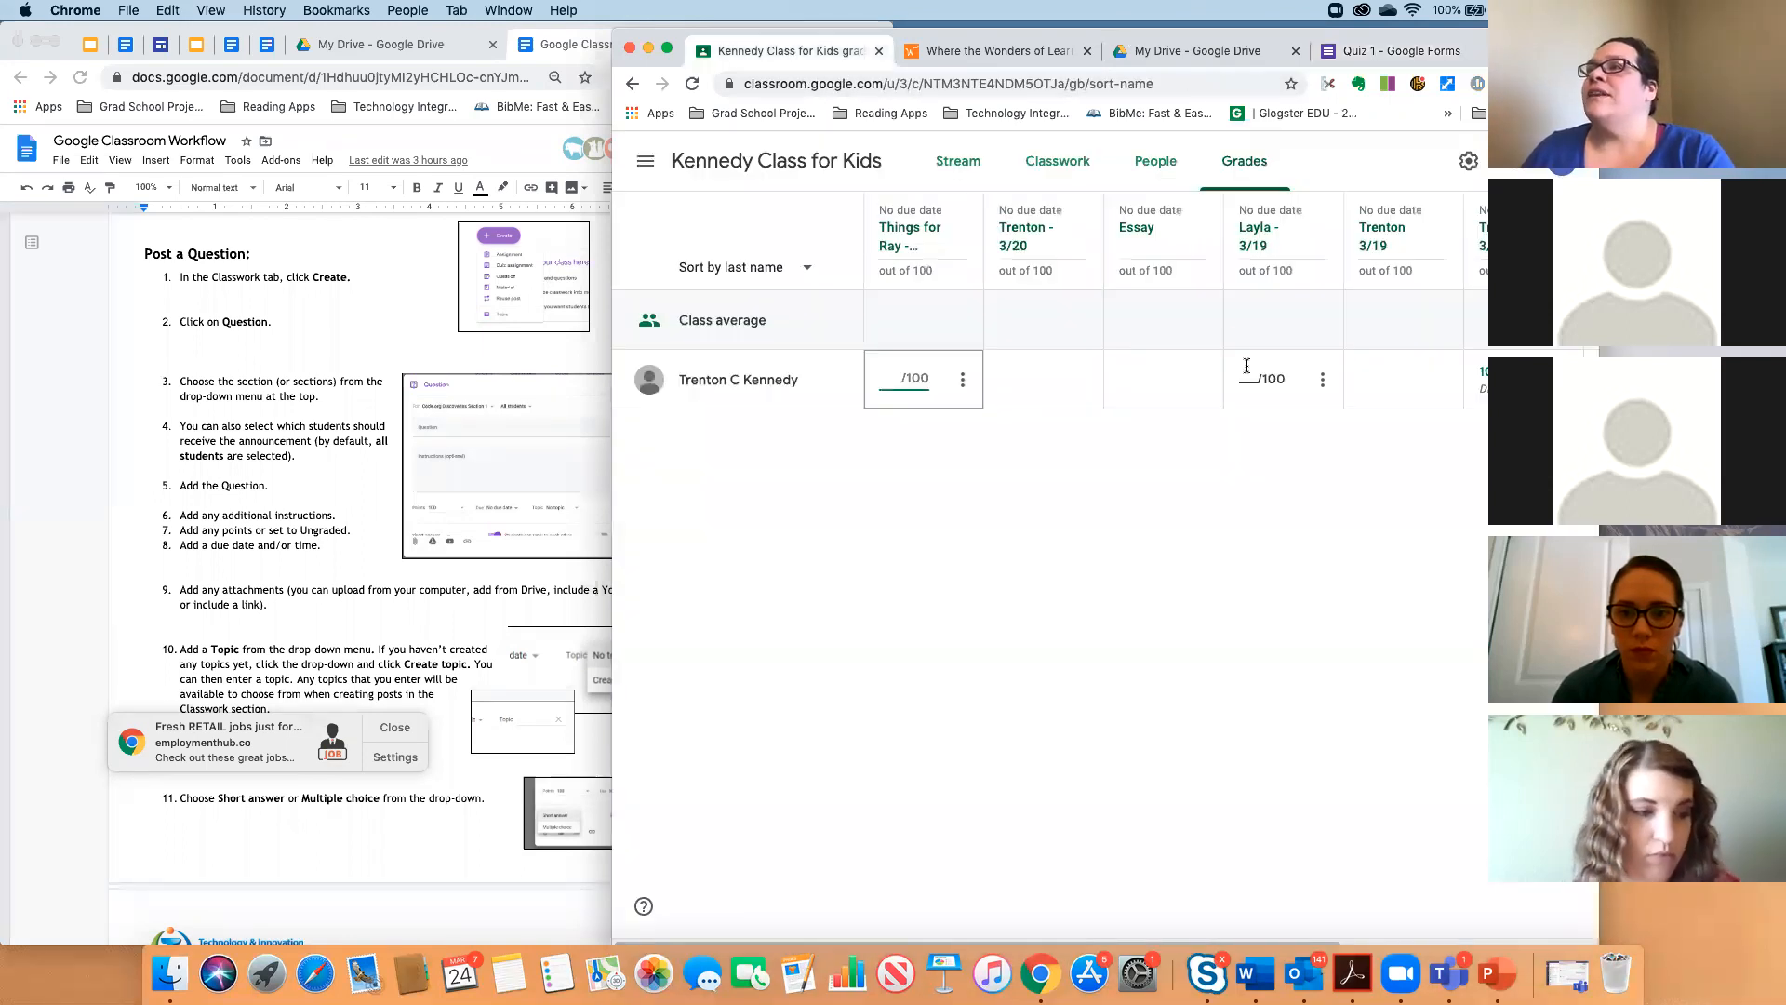
left_click(917, 232)
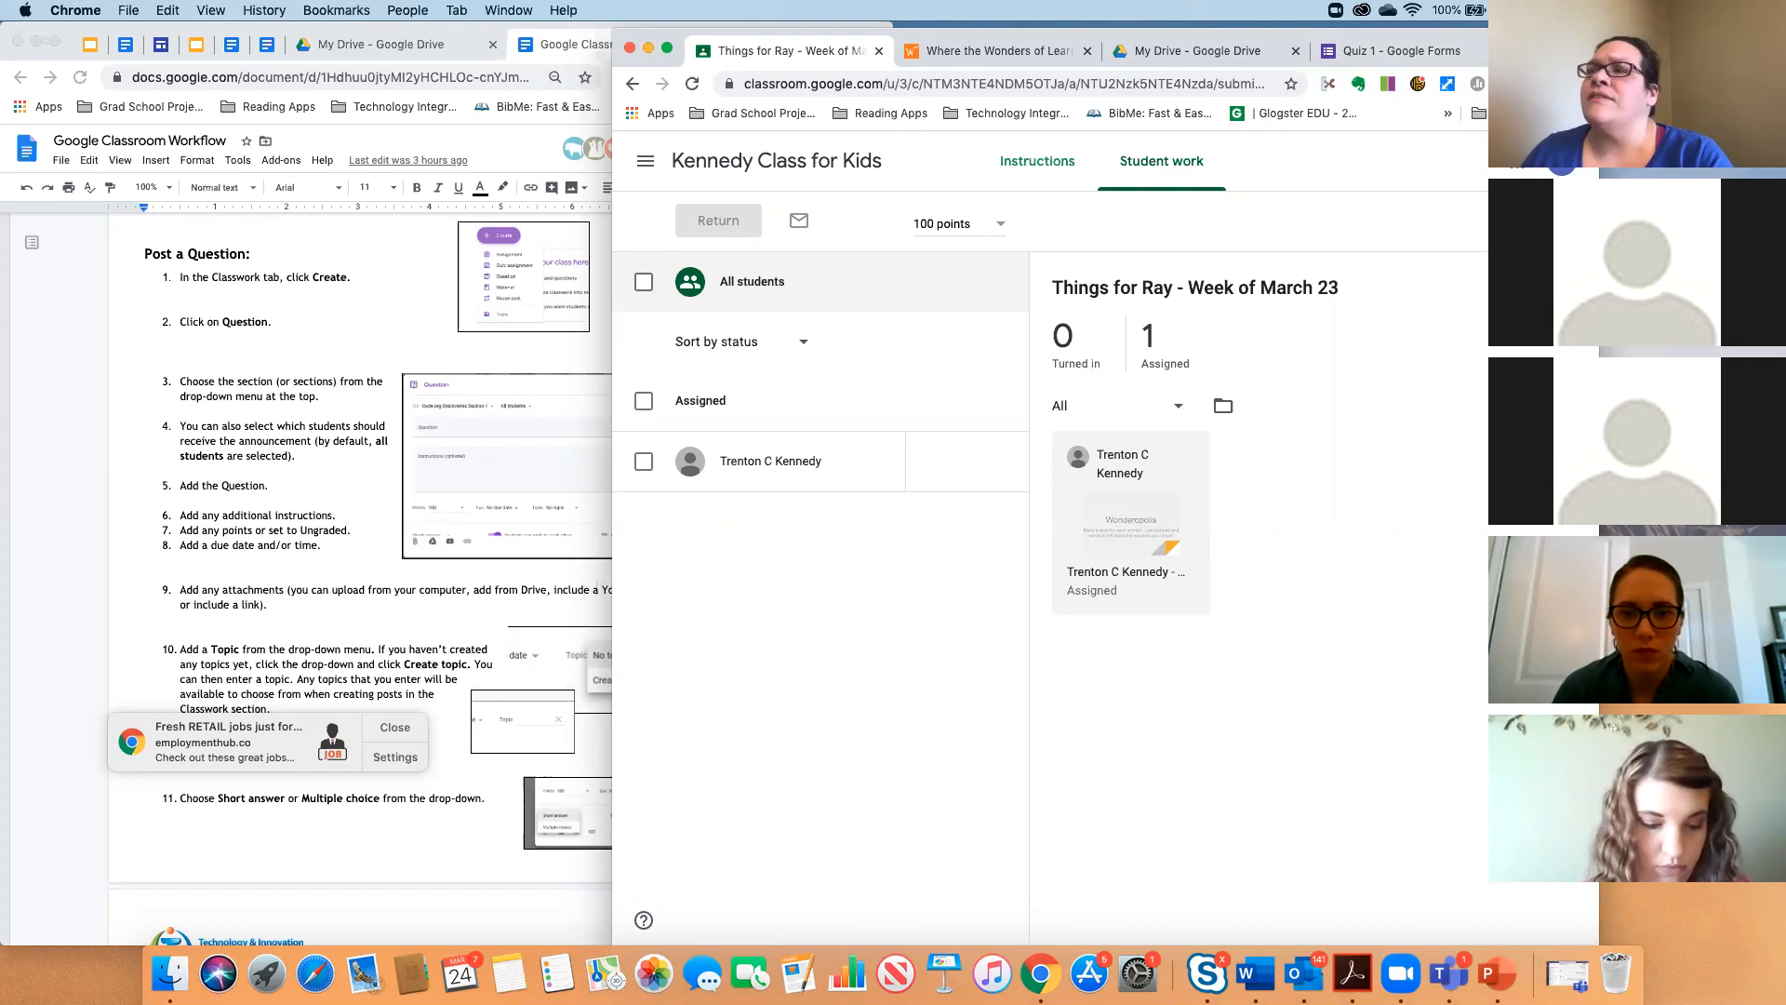
left_click(1562, 222)
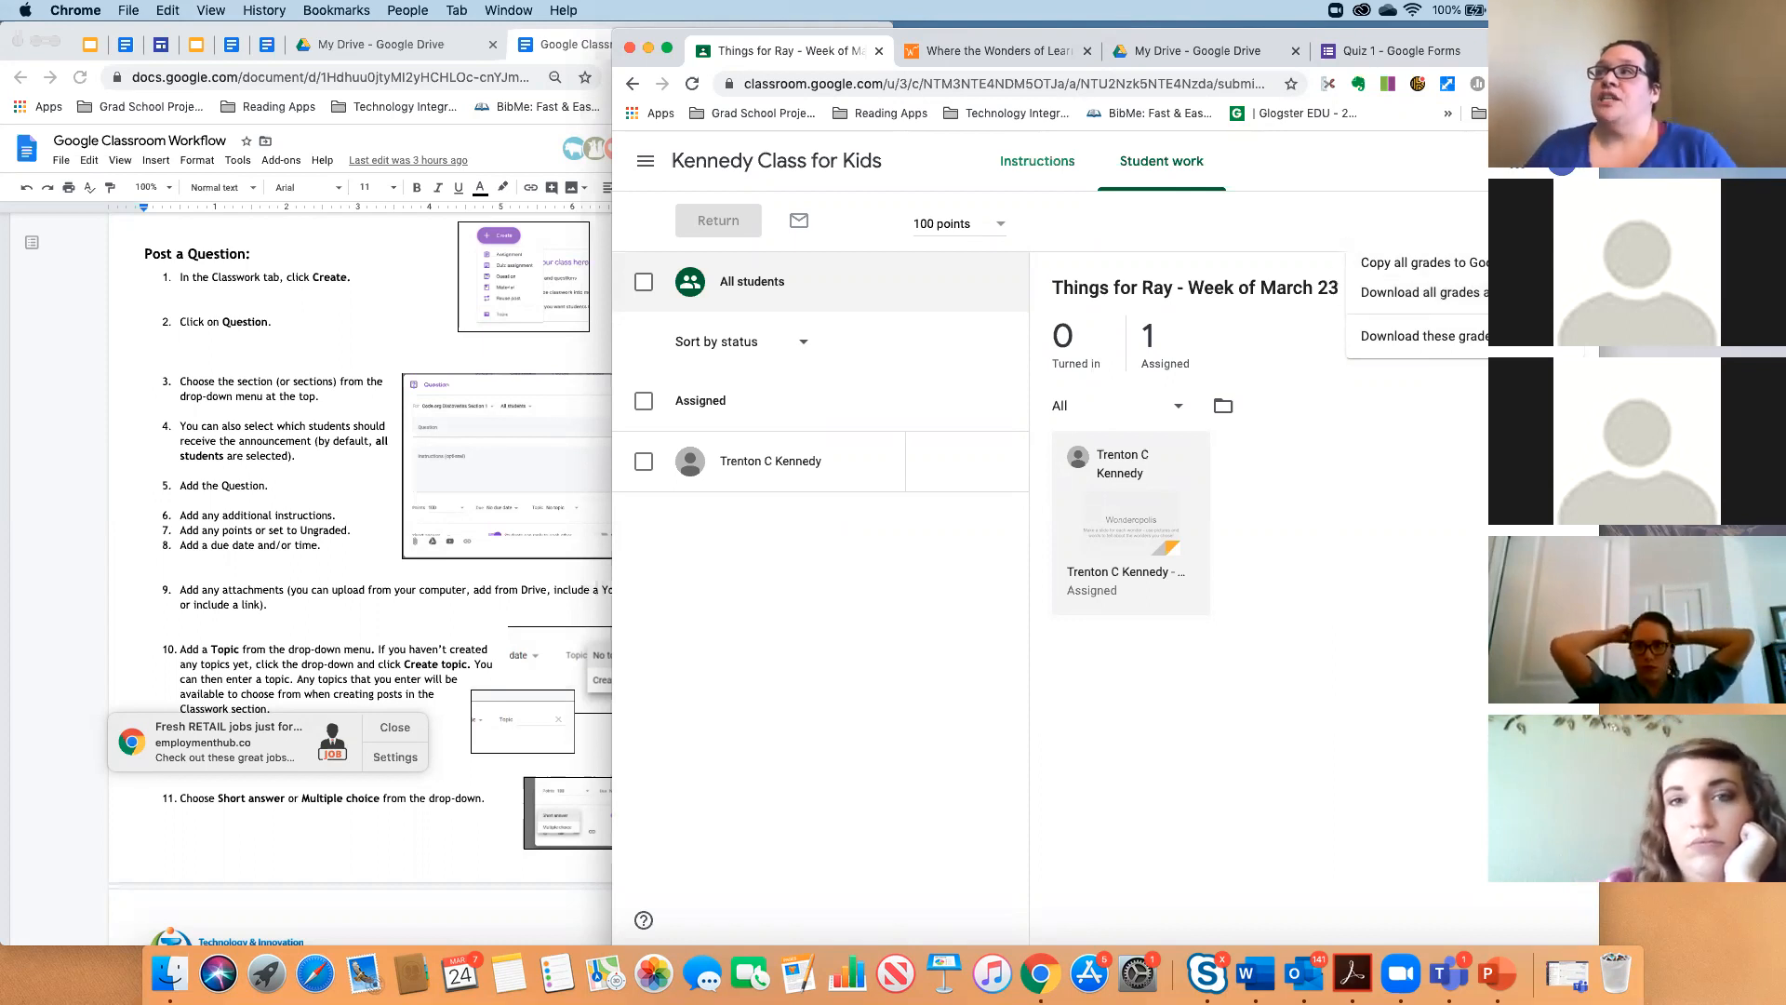
left_click(1388, 238)
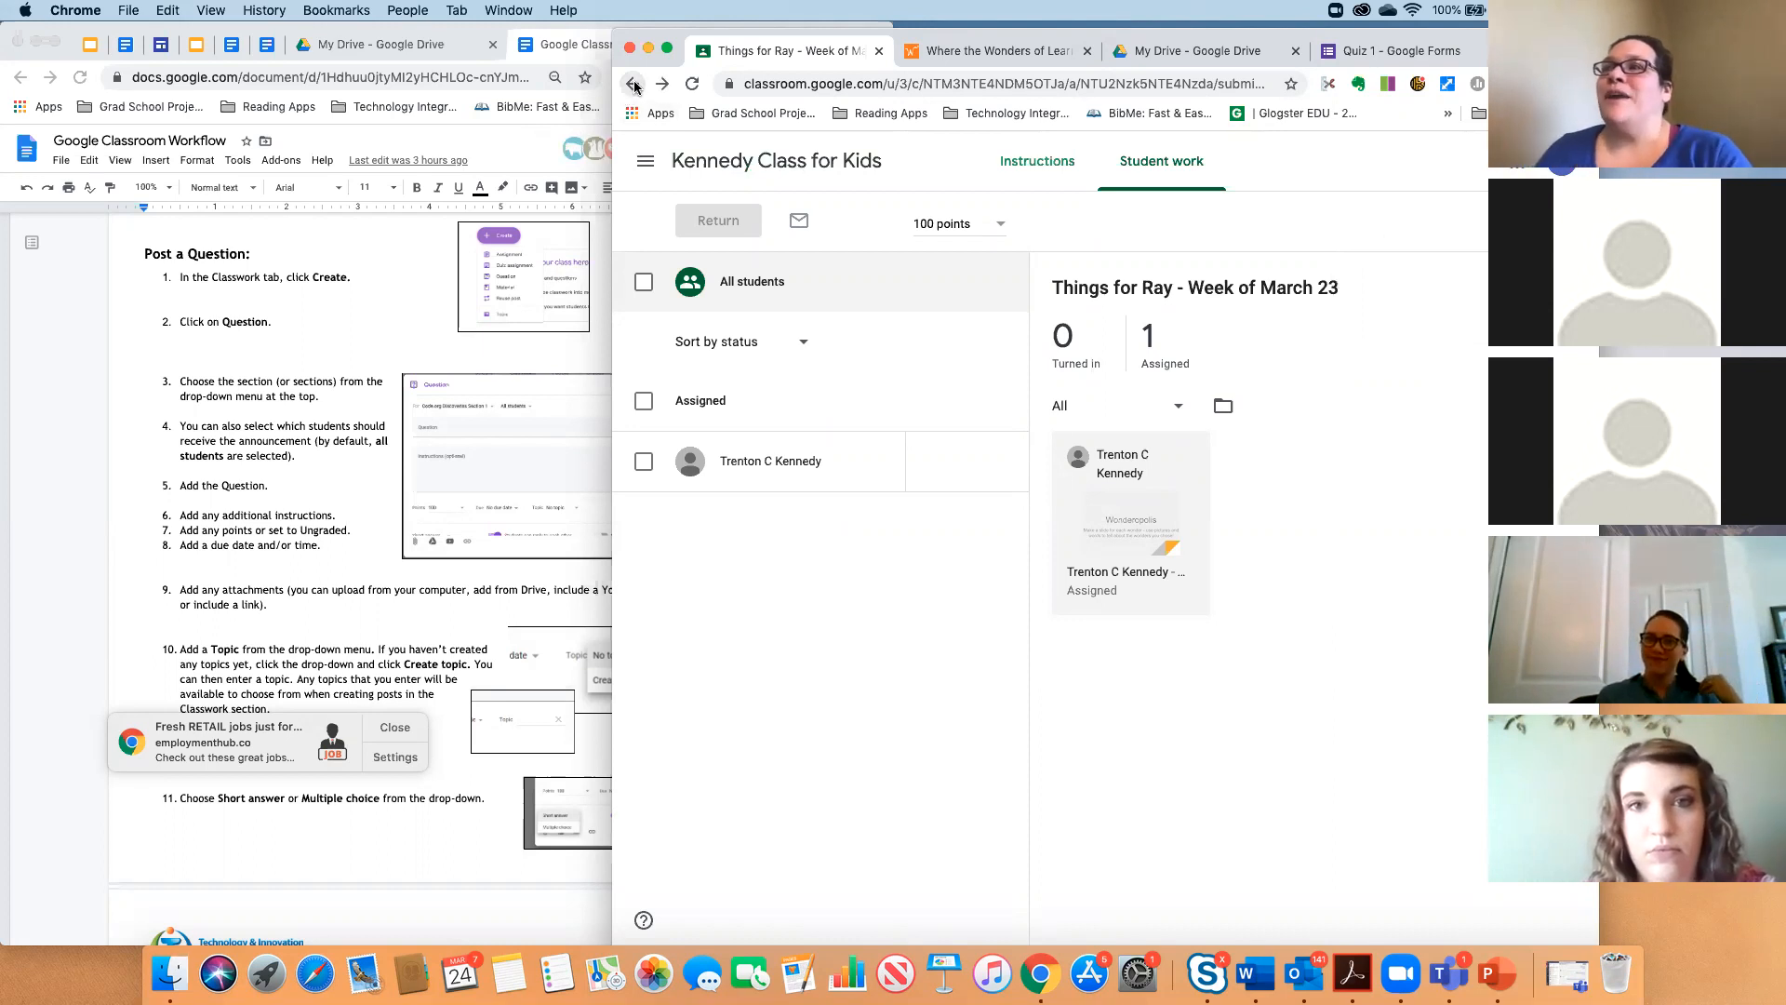
Go to the end of the Google Classroom Workflow document and enlarge its browser window.
scroll(483, 606, "down", 15)
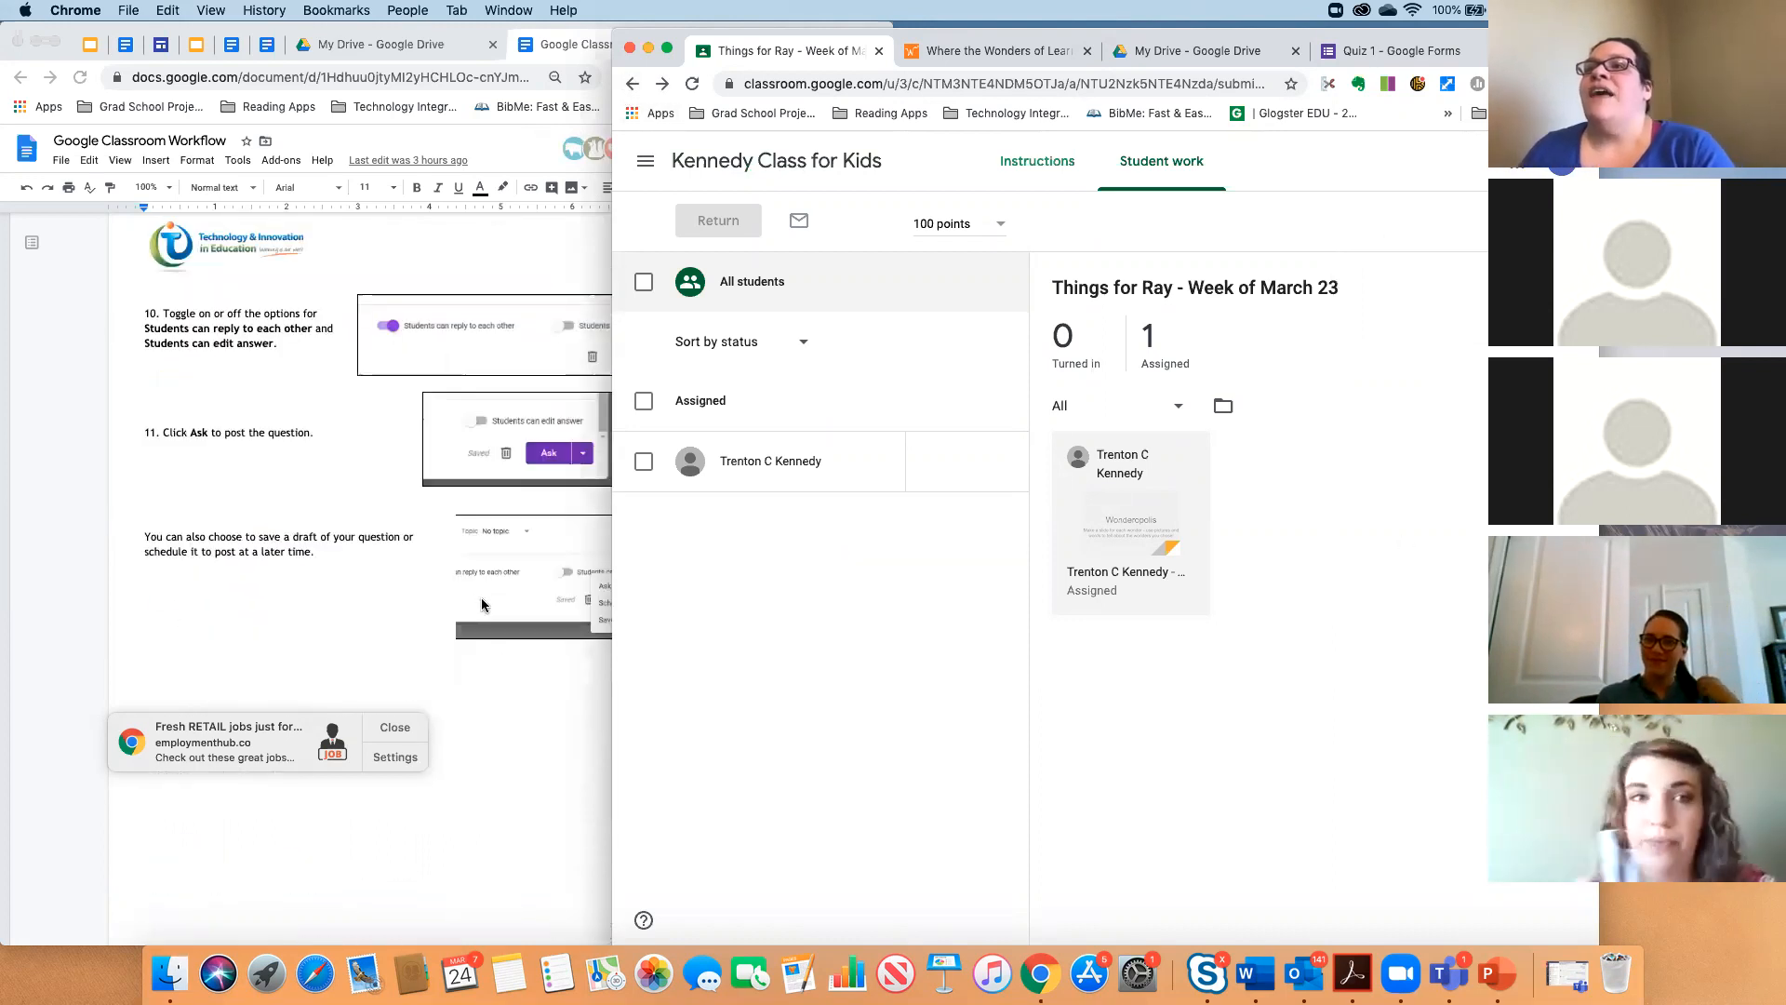
scroll(477, 597, "down", 20)
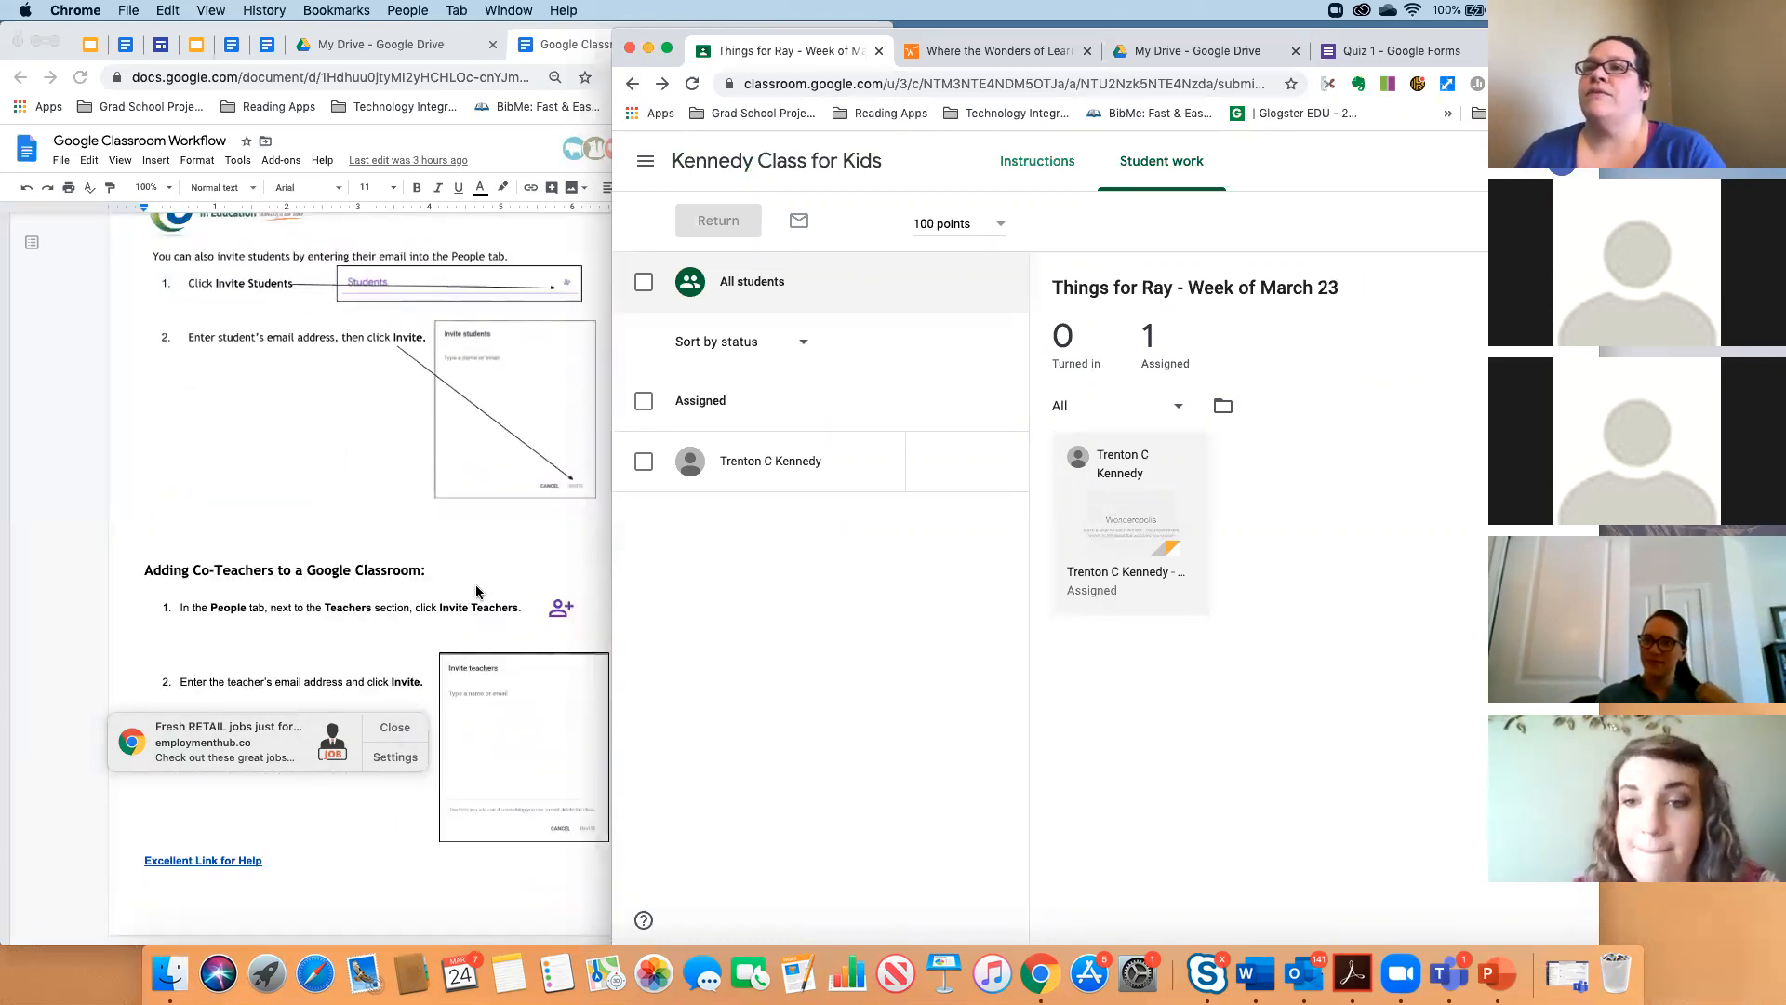
left_click_drag(611, 558, 920, 558)
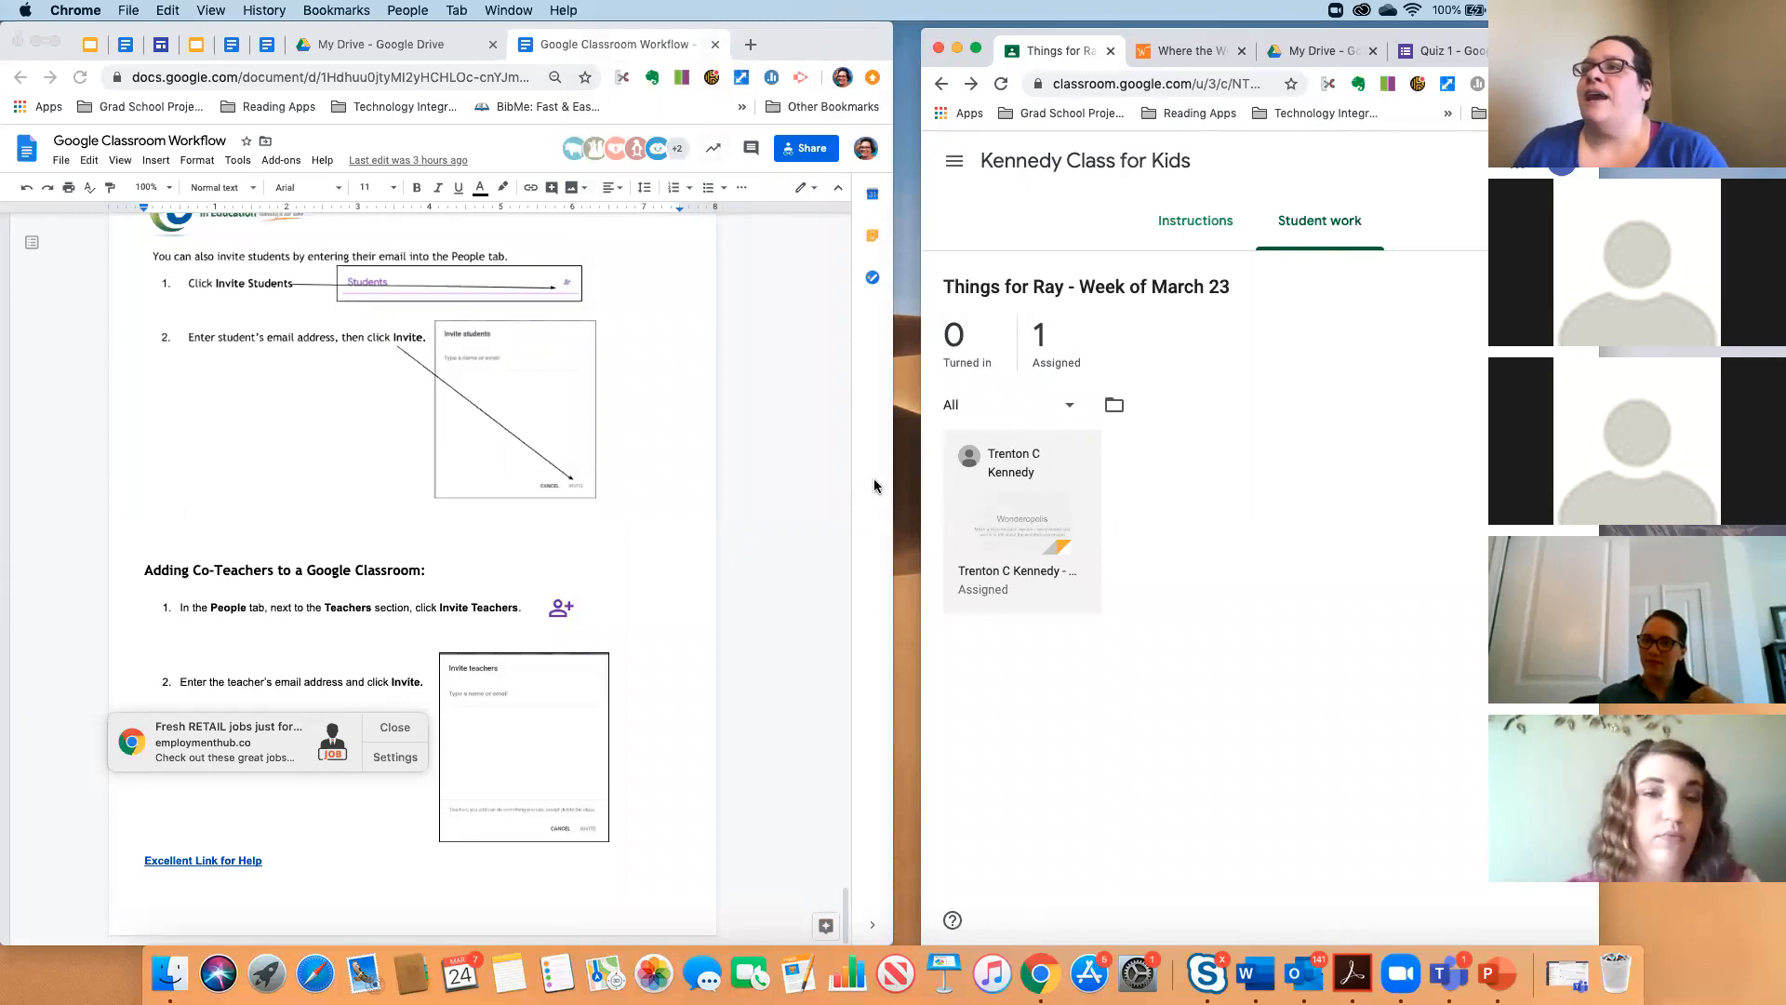
left_click_drag(893, 490, 1428, 503)
left_click_drag(1120, 44, 1448, 31)
Open the Google Classroom Cheat Sheet from the Excellent Link for Help and widen the window to show the whole slide.
left_click(818, 860)
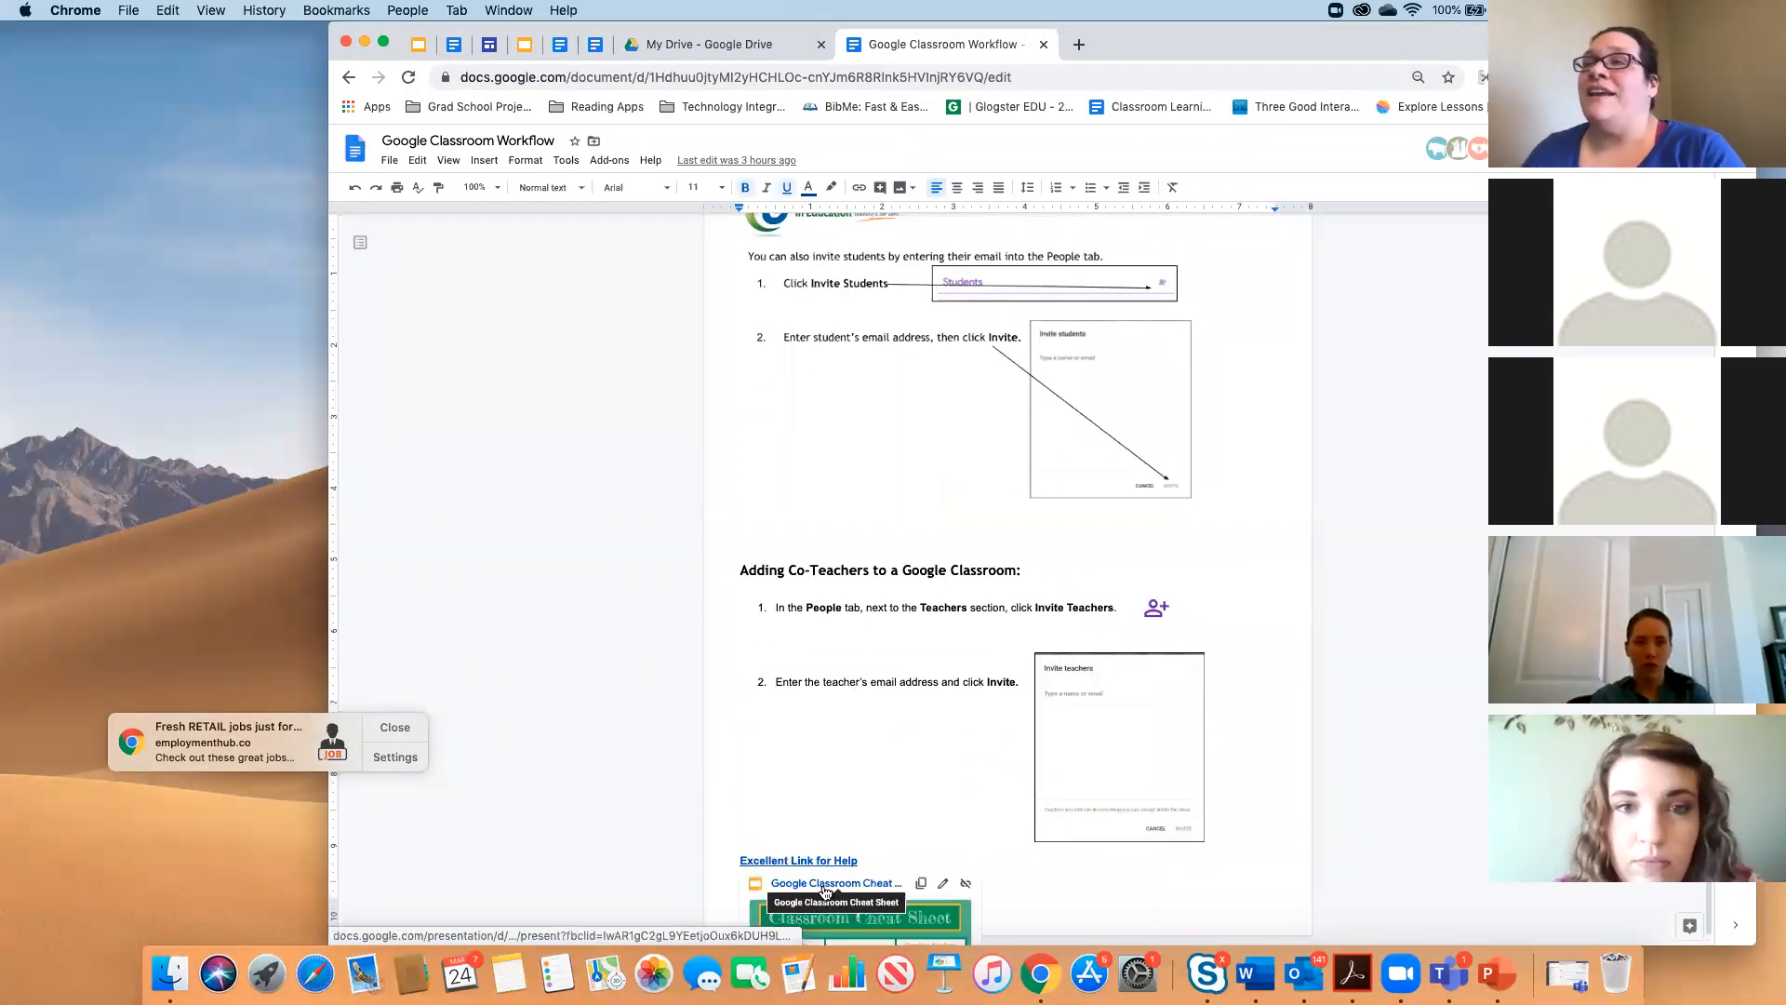
left_click(829, 883)
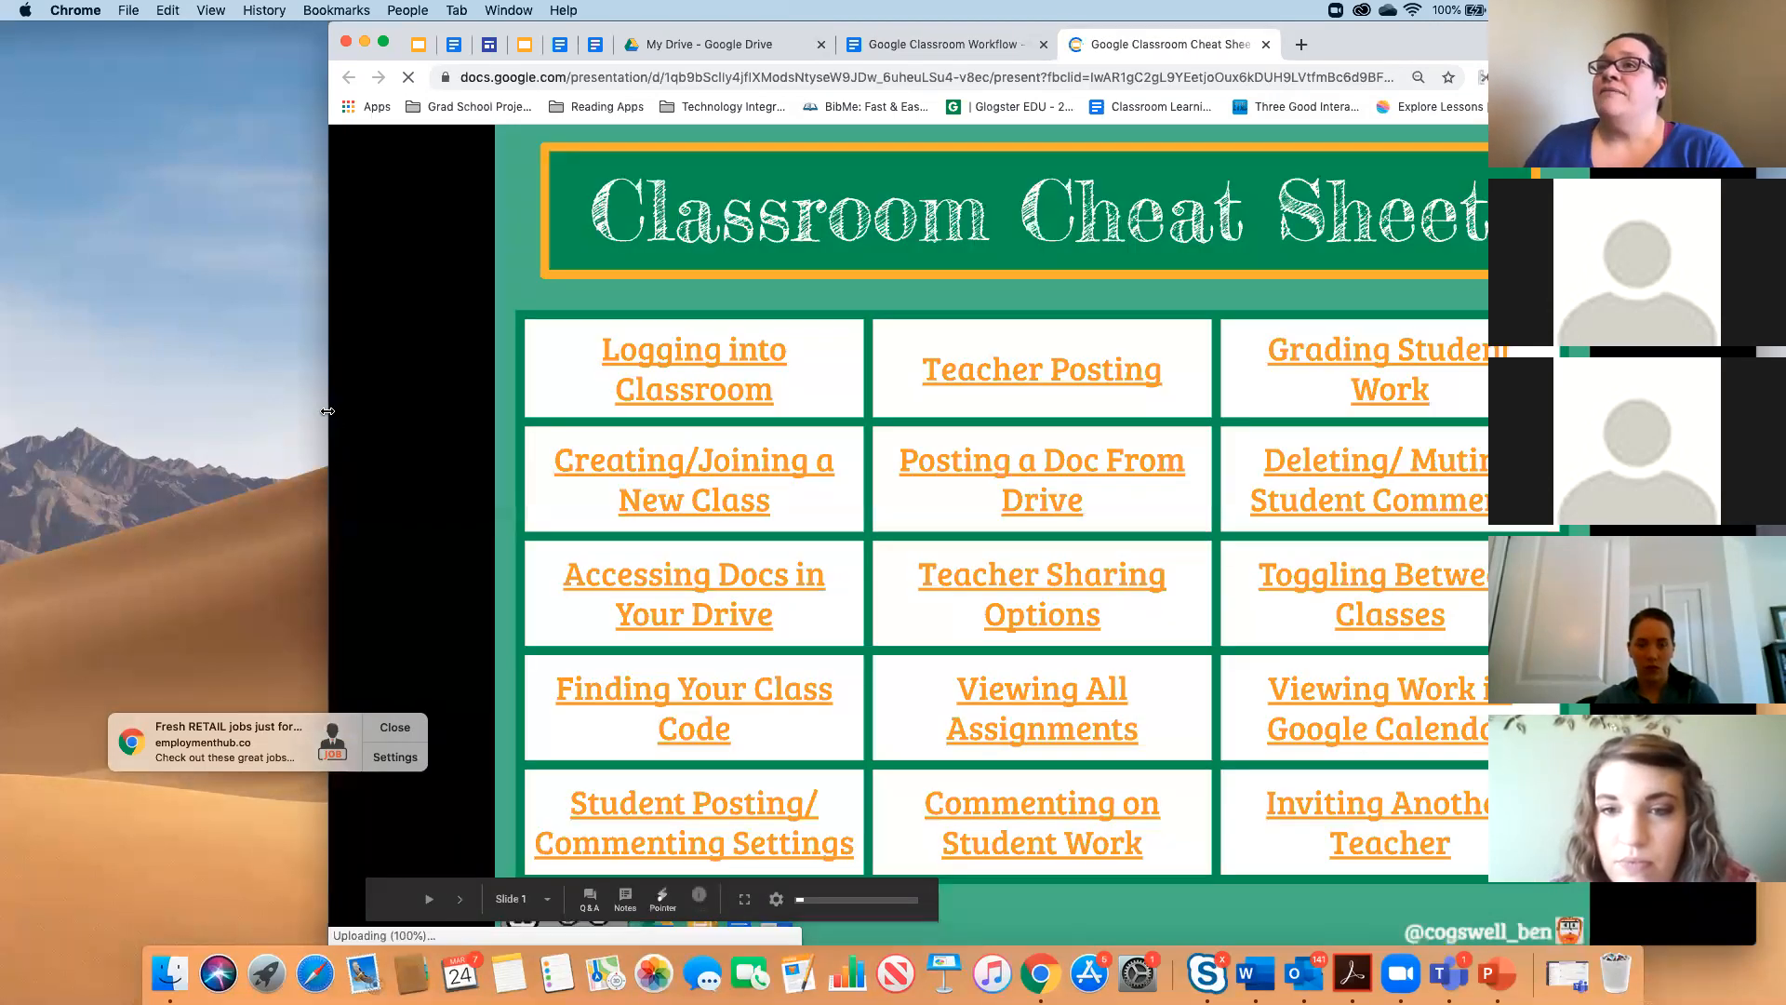
left_click_drag(329, 410, 117, 405)
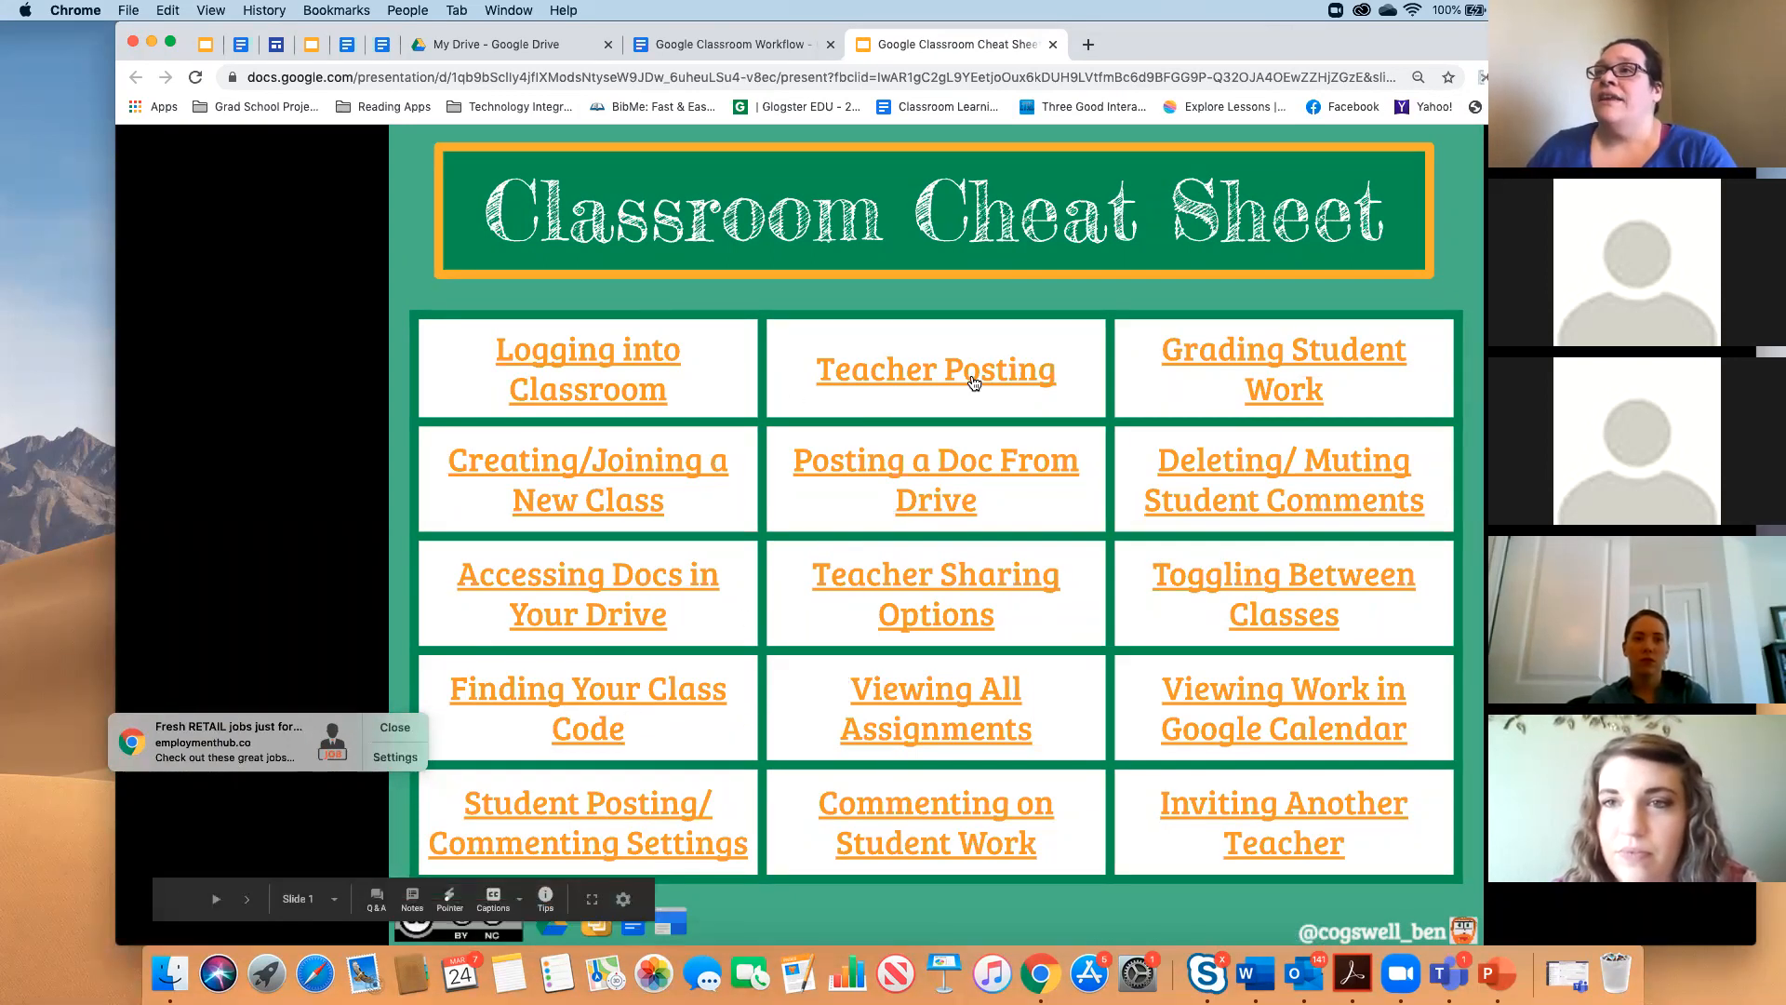
Look at the cheat sheet's Deleting/Muting Student Comments and Student Posting/Commenting Settings slides, return to its overview, and revisit the link in the workflow document.
left_click(1311, 505)
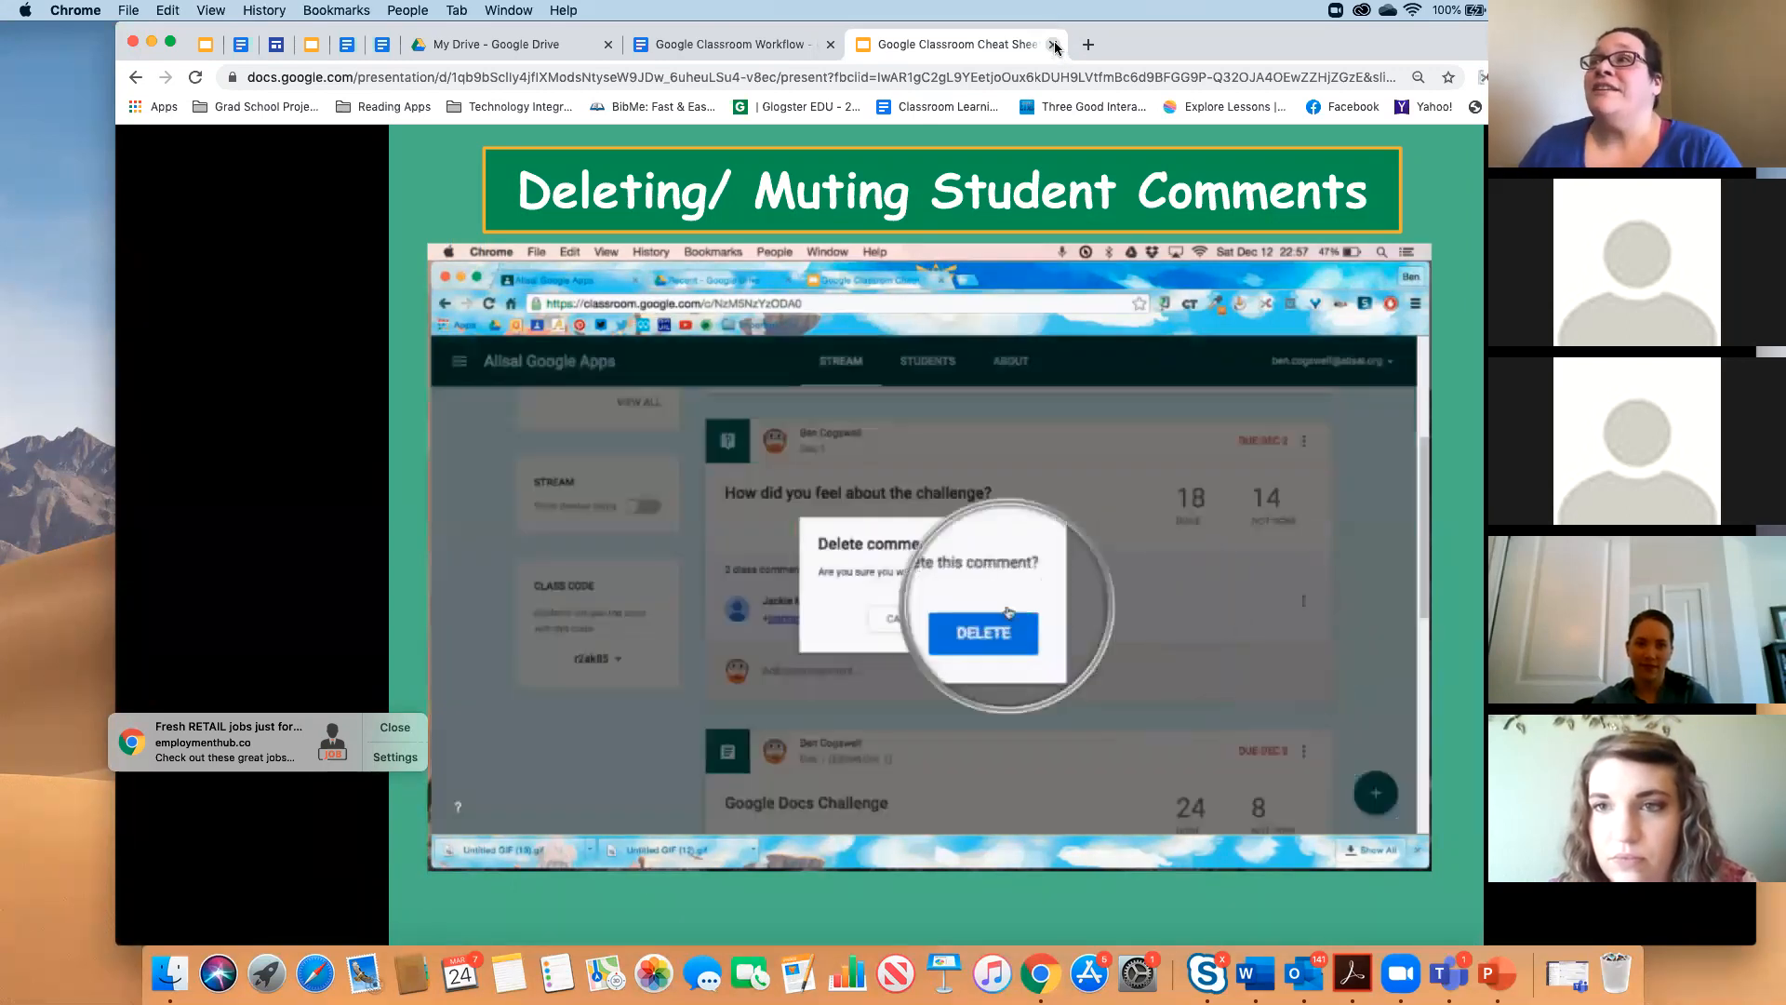
left_click(776, 437)
left_click(776, 437)
left_click(778, 441)
left_click(780, 451)
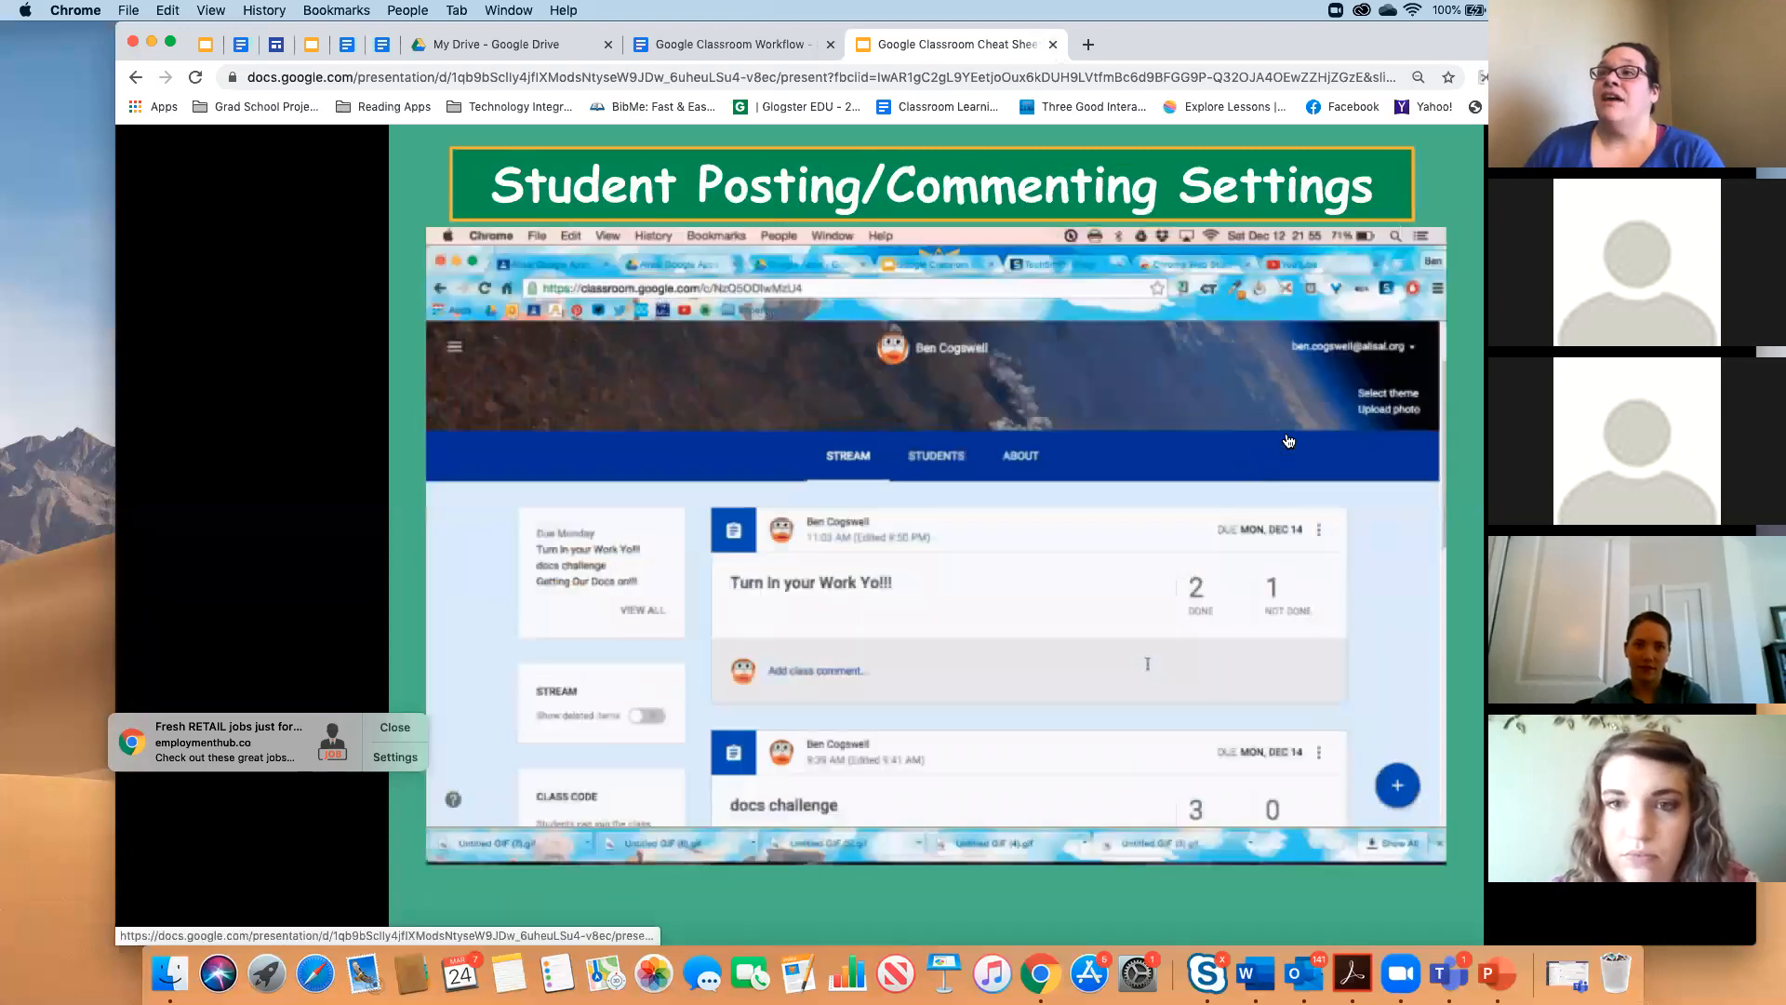
left_click(1288, 441)
left_click(1251, 481)
left_click(1246, 481)
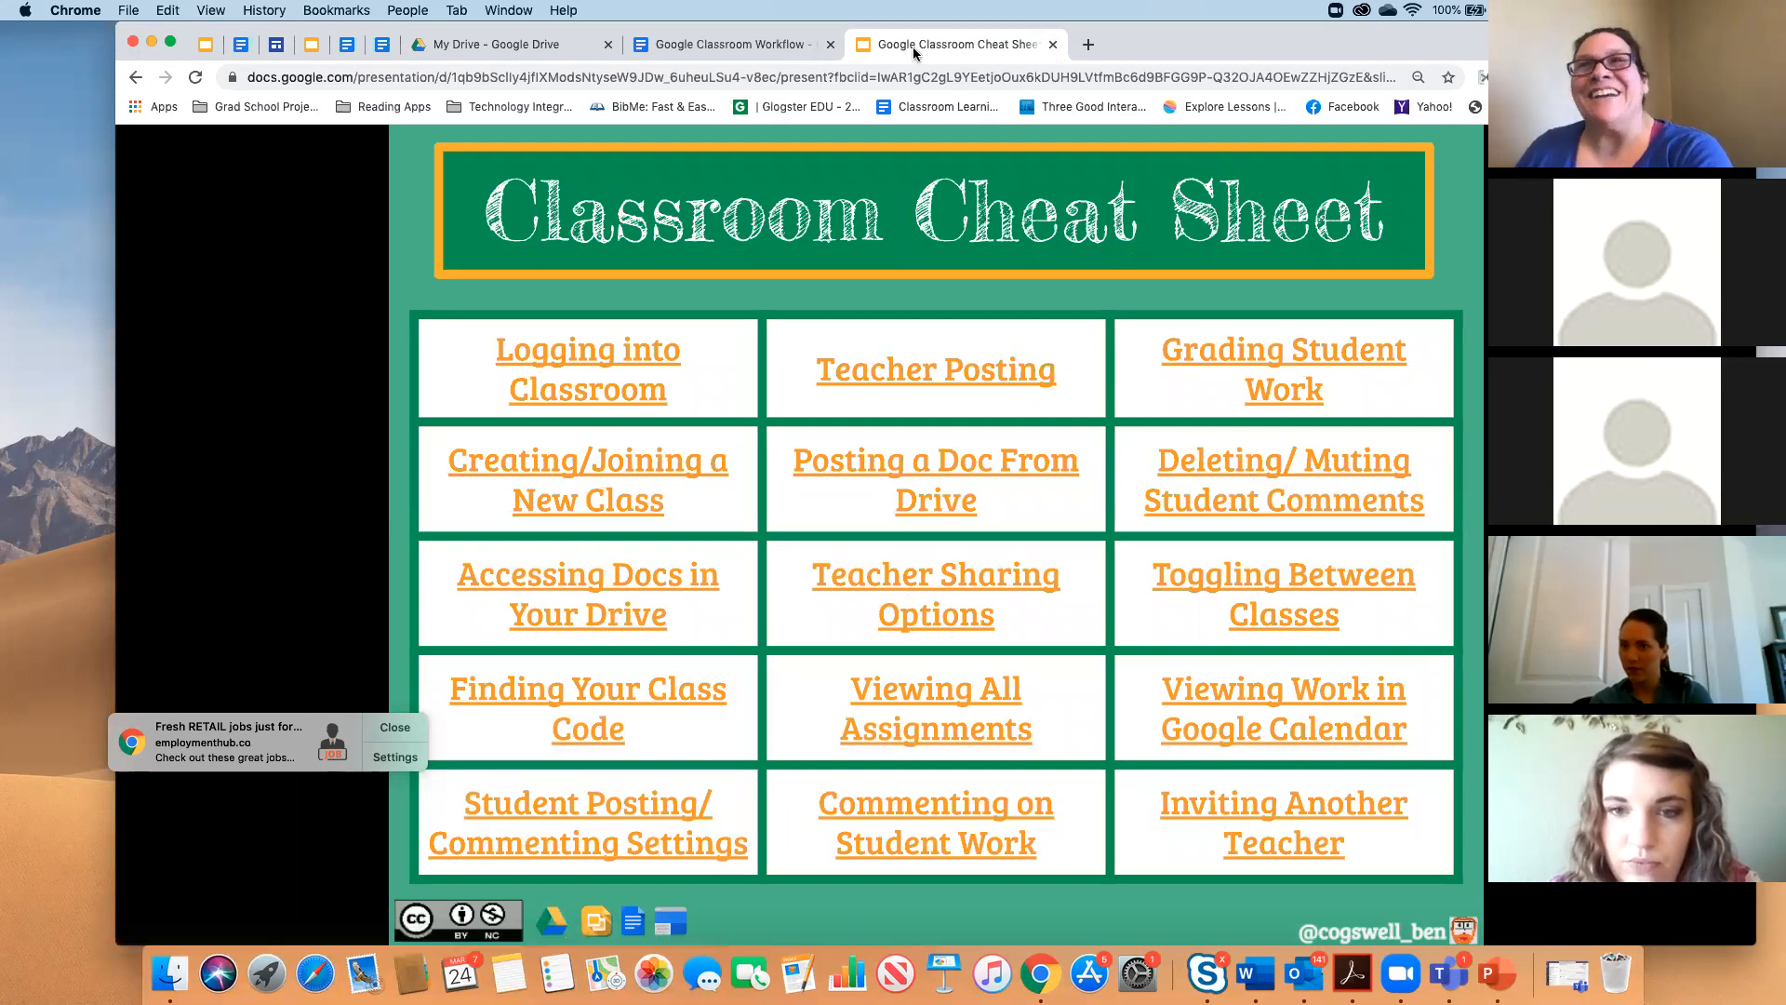
left_click(778, 45)
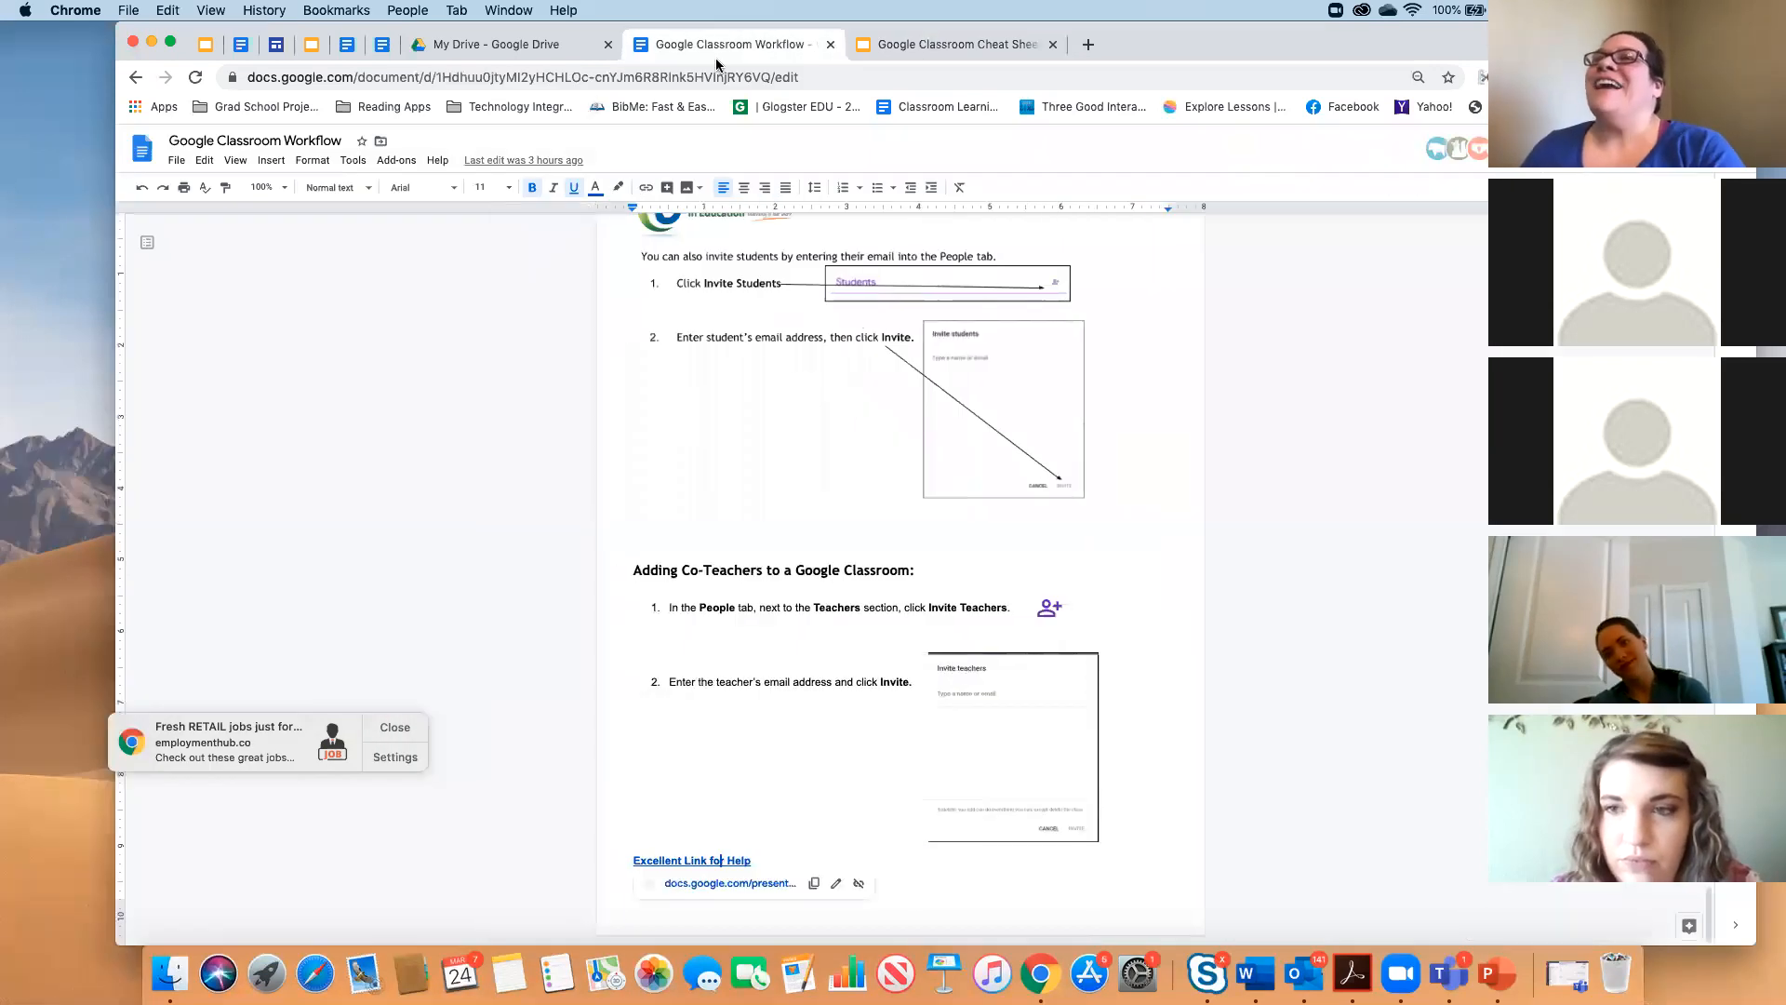
left_click(969, 47)
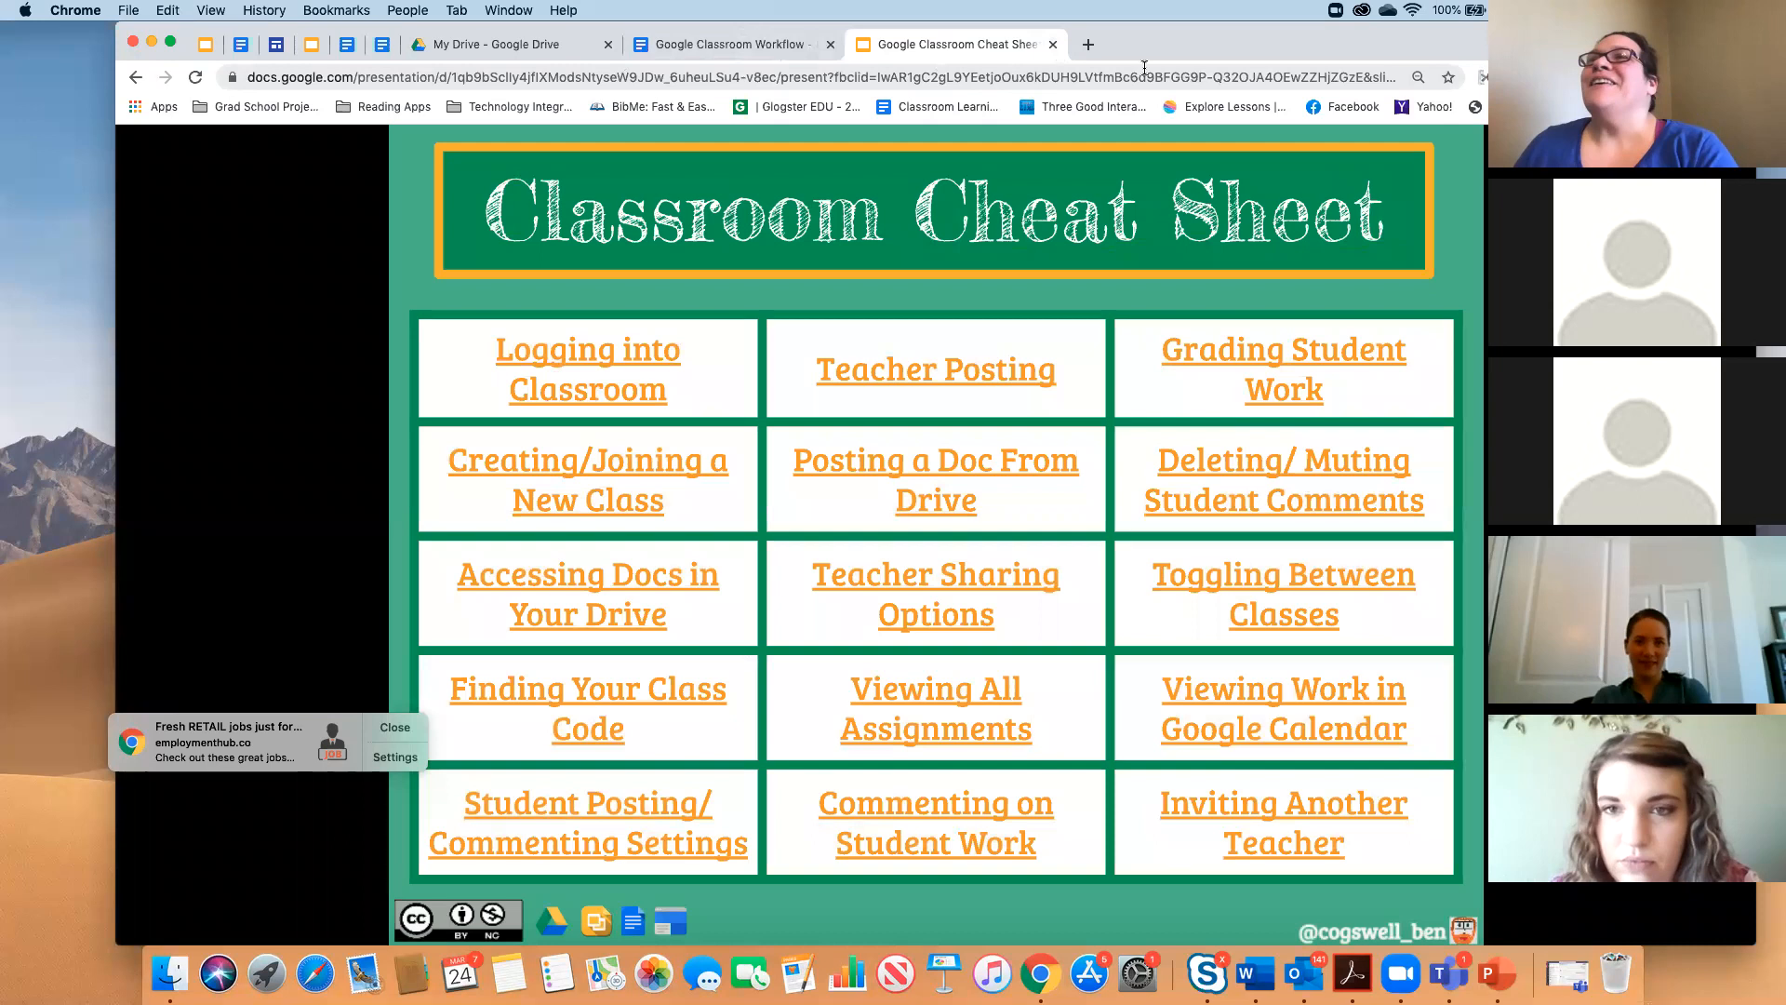
Open Google in a new tab, switch to the teacher's other Google account, and open Google Classroom from there.
left_click(1088, 45)
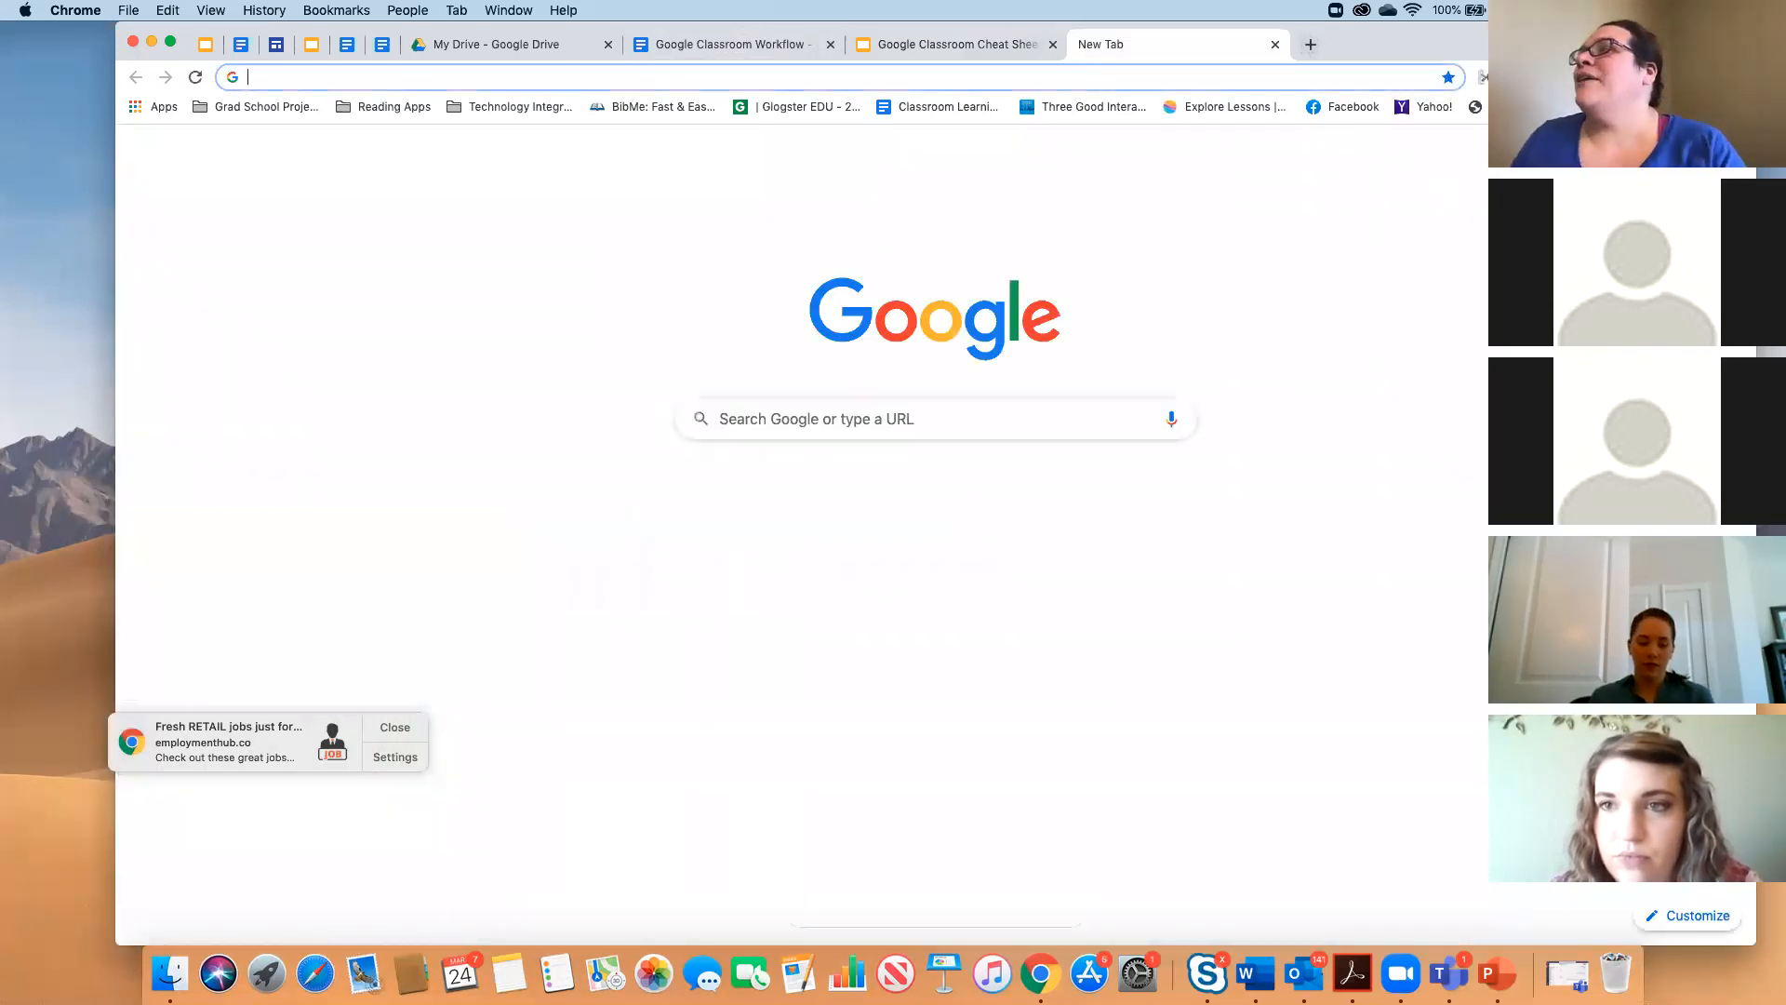
left_click(1725, 151)
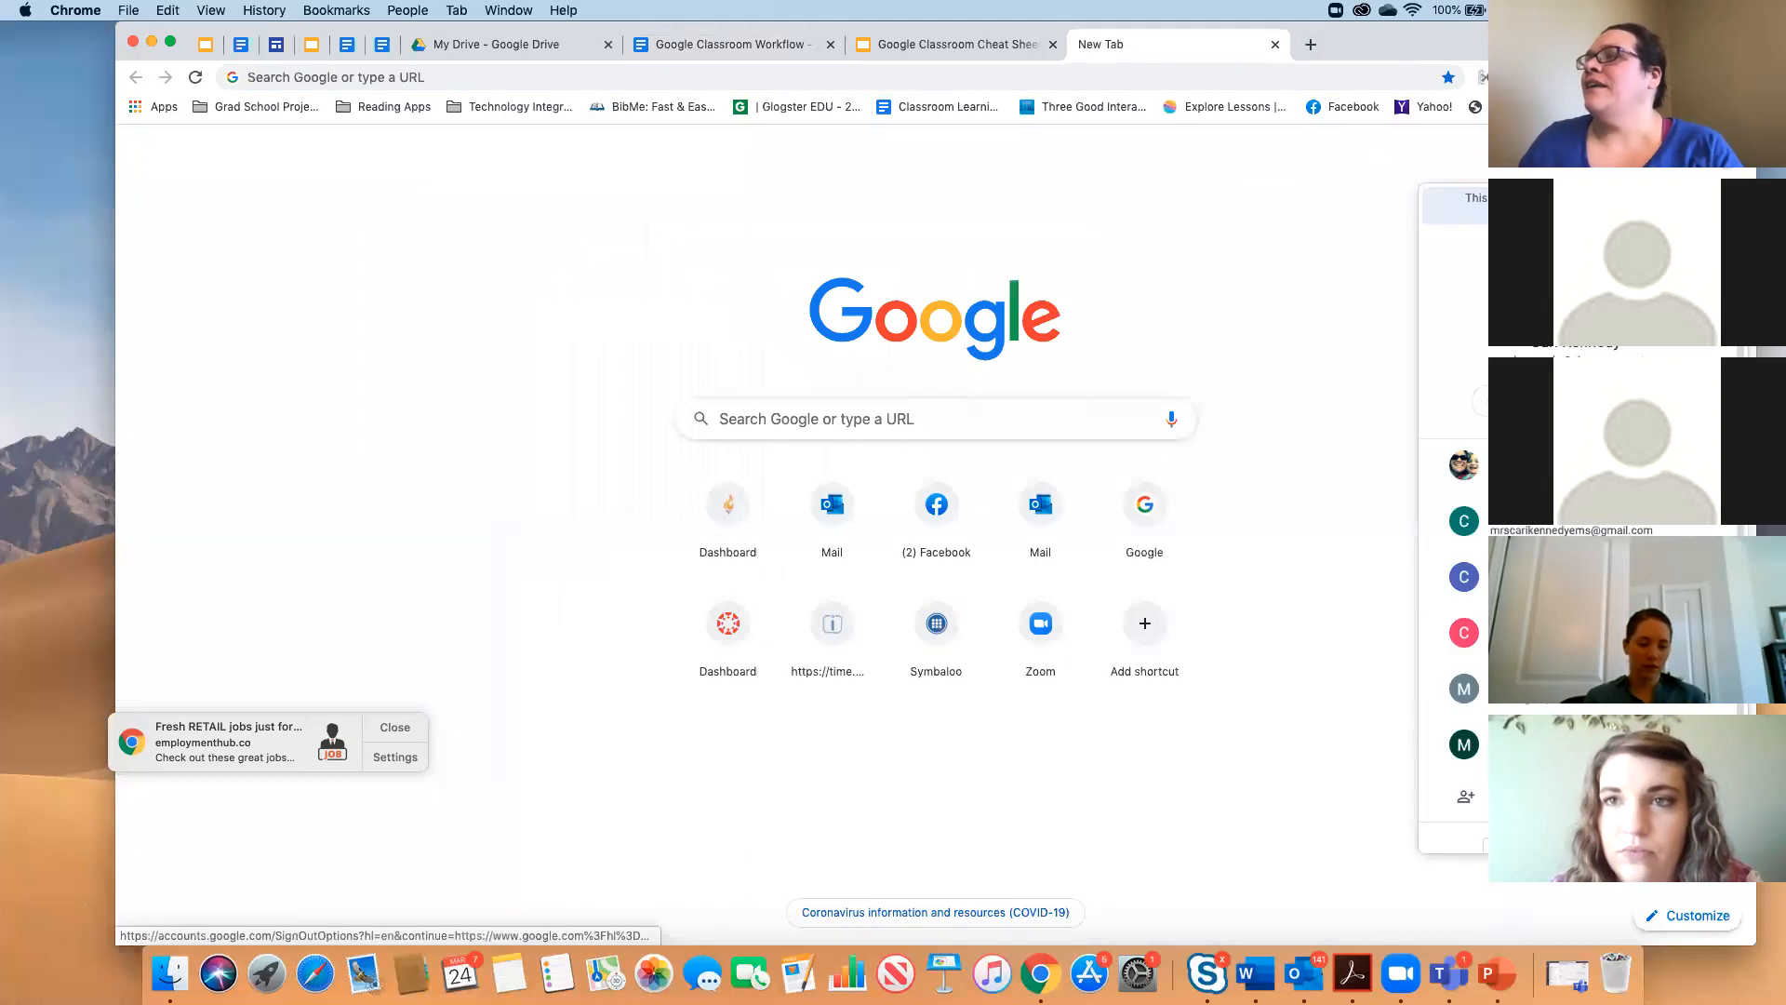
left_click(1572, 578)
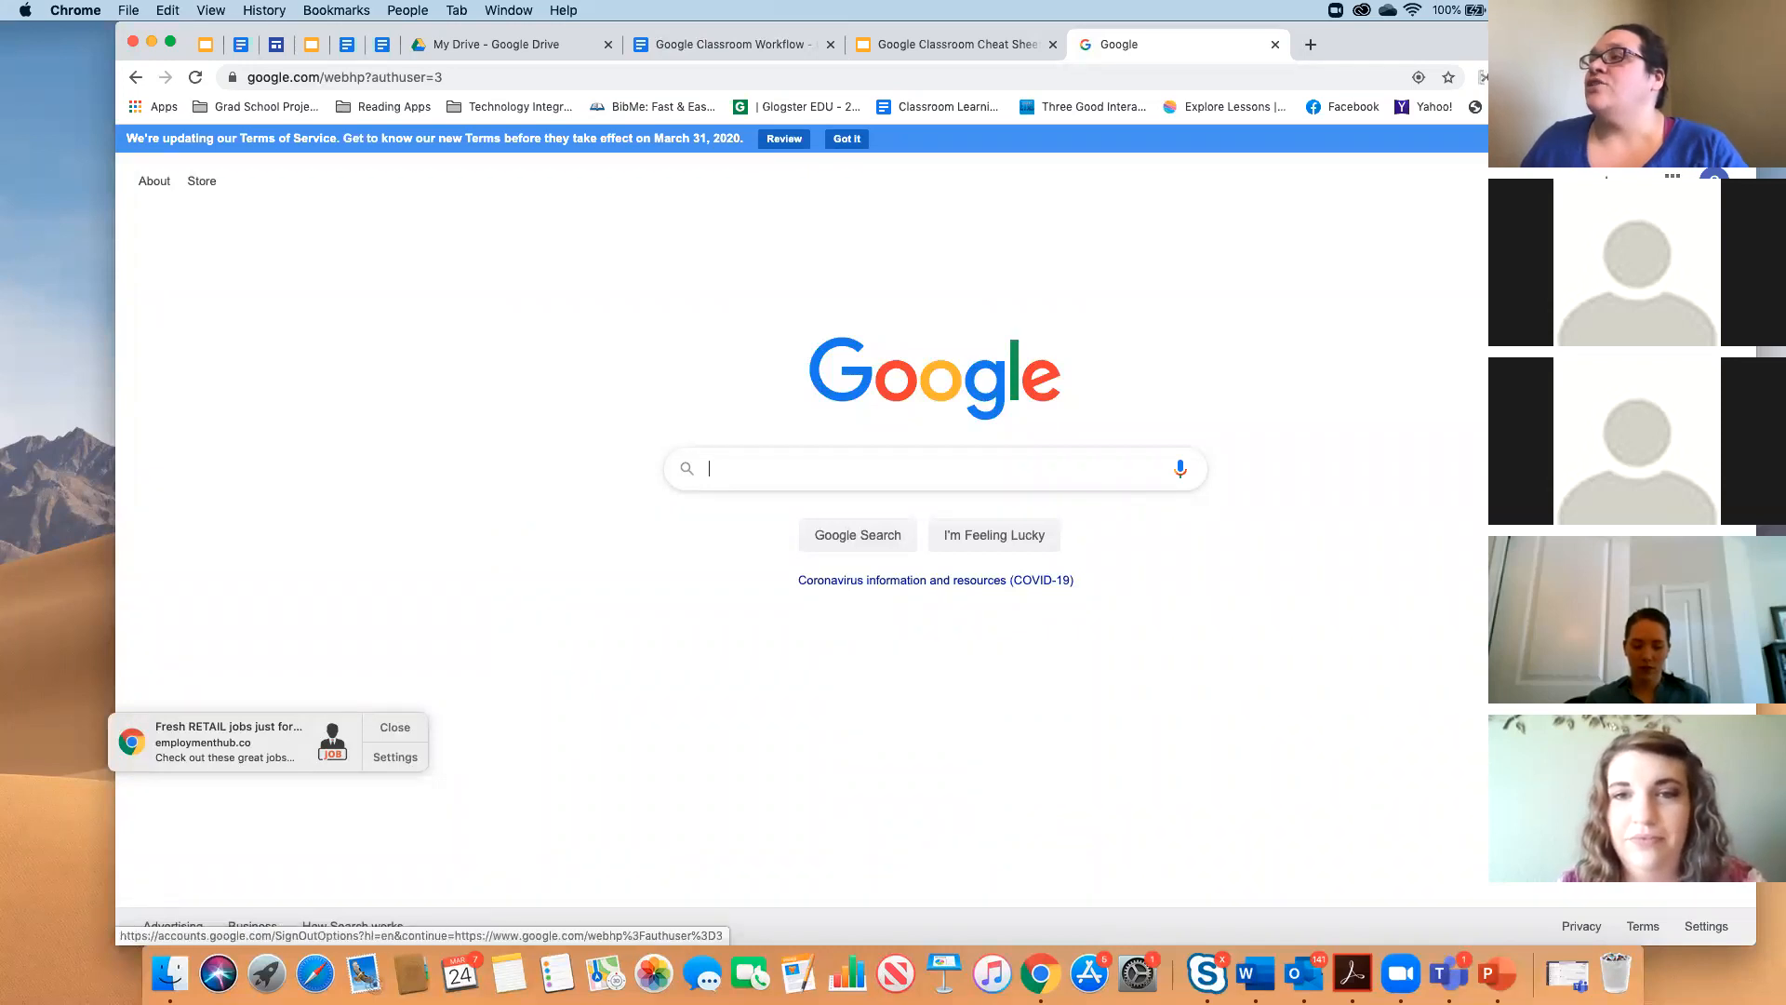
left_click(1673, 181)
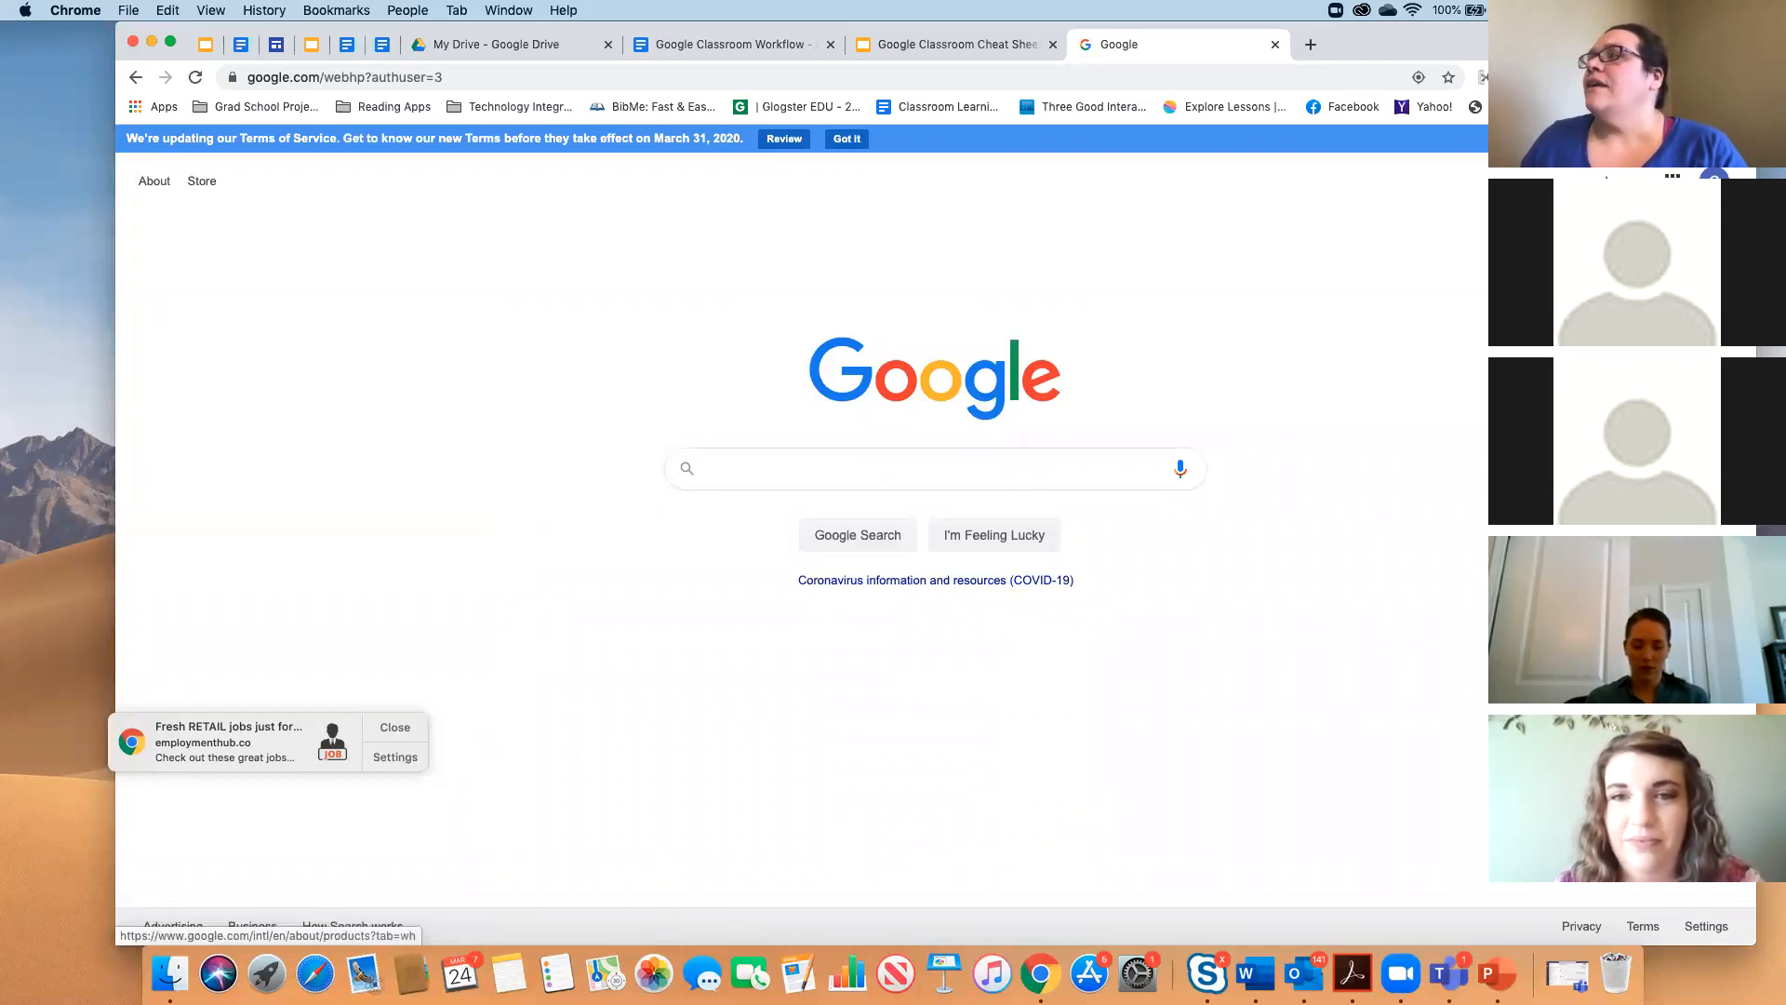
left_click(1665, 270)
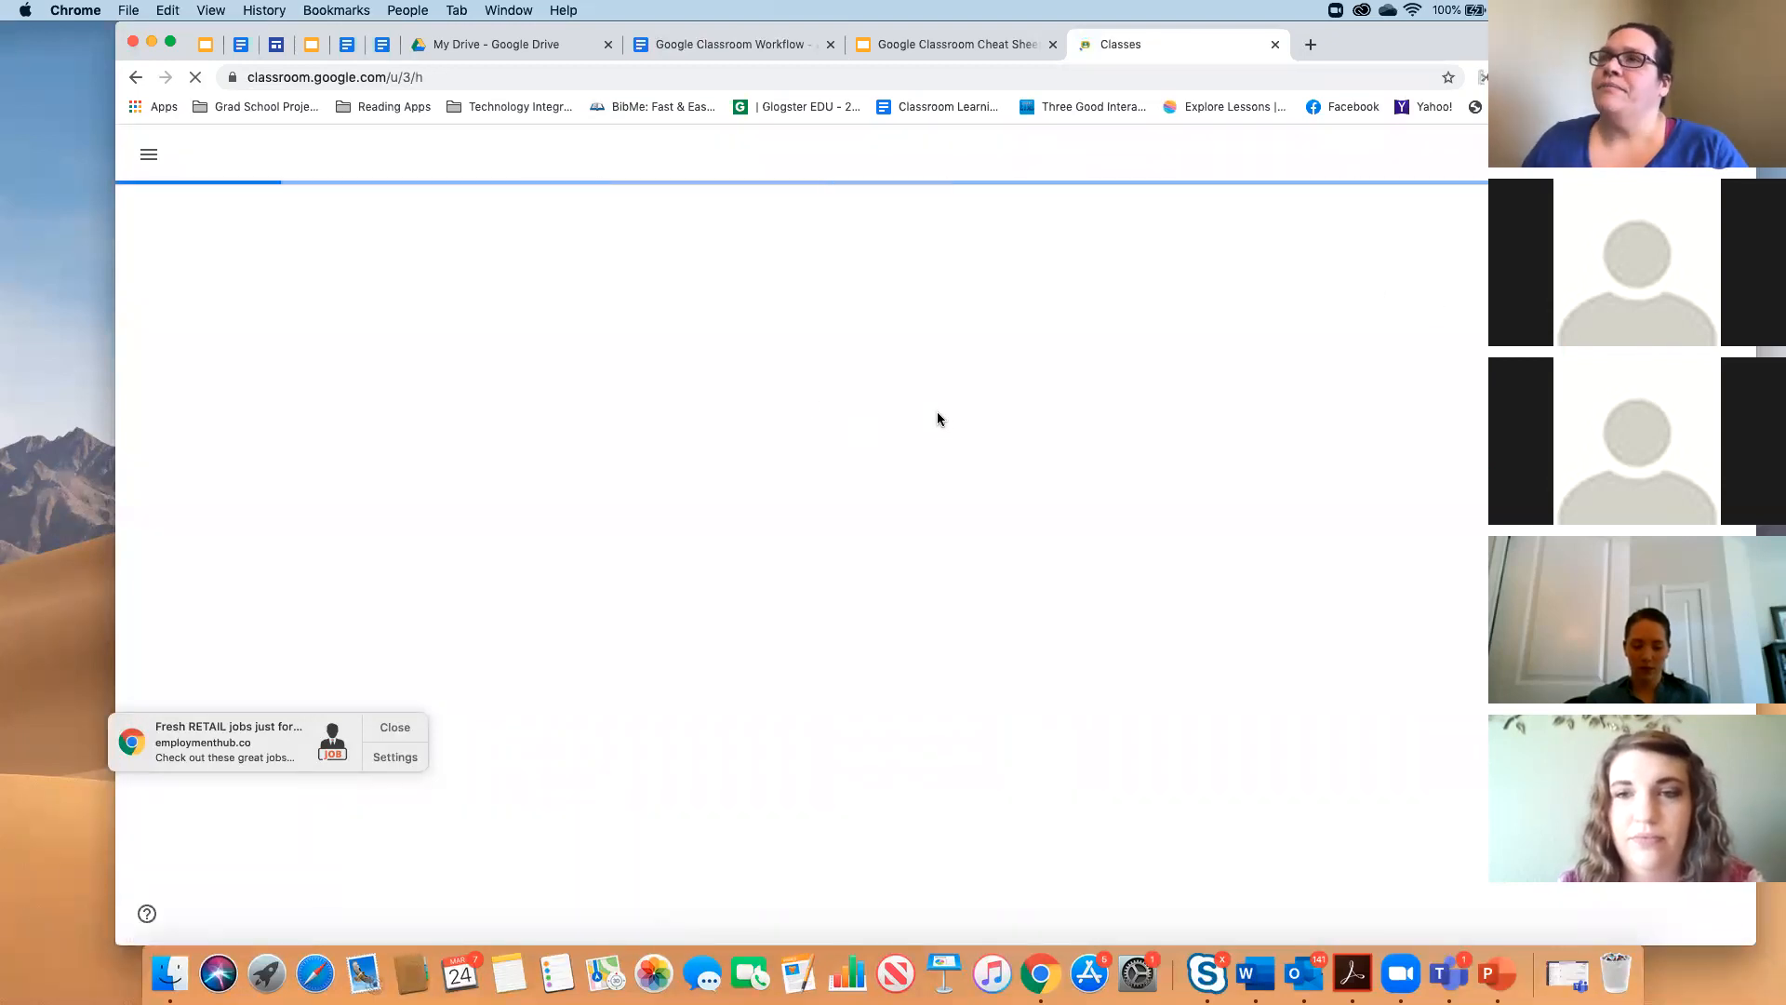
Dismiss the job advert notification, then open the Google Classroom Resources class and show its class code enlarged.
left_click(398, 727)
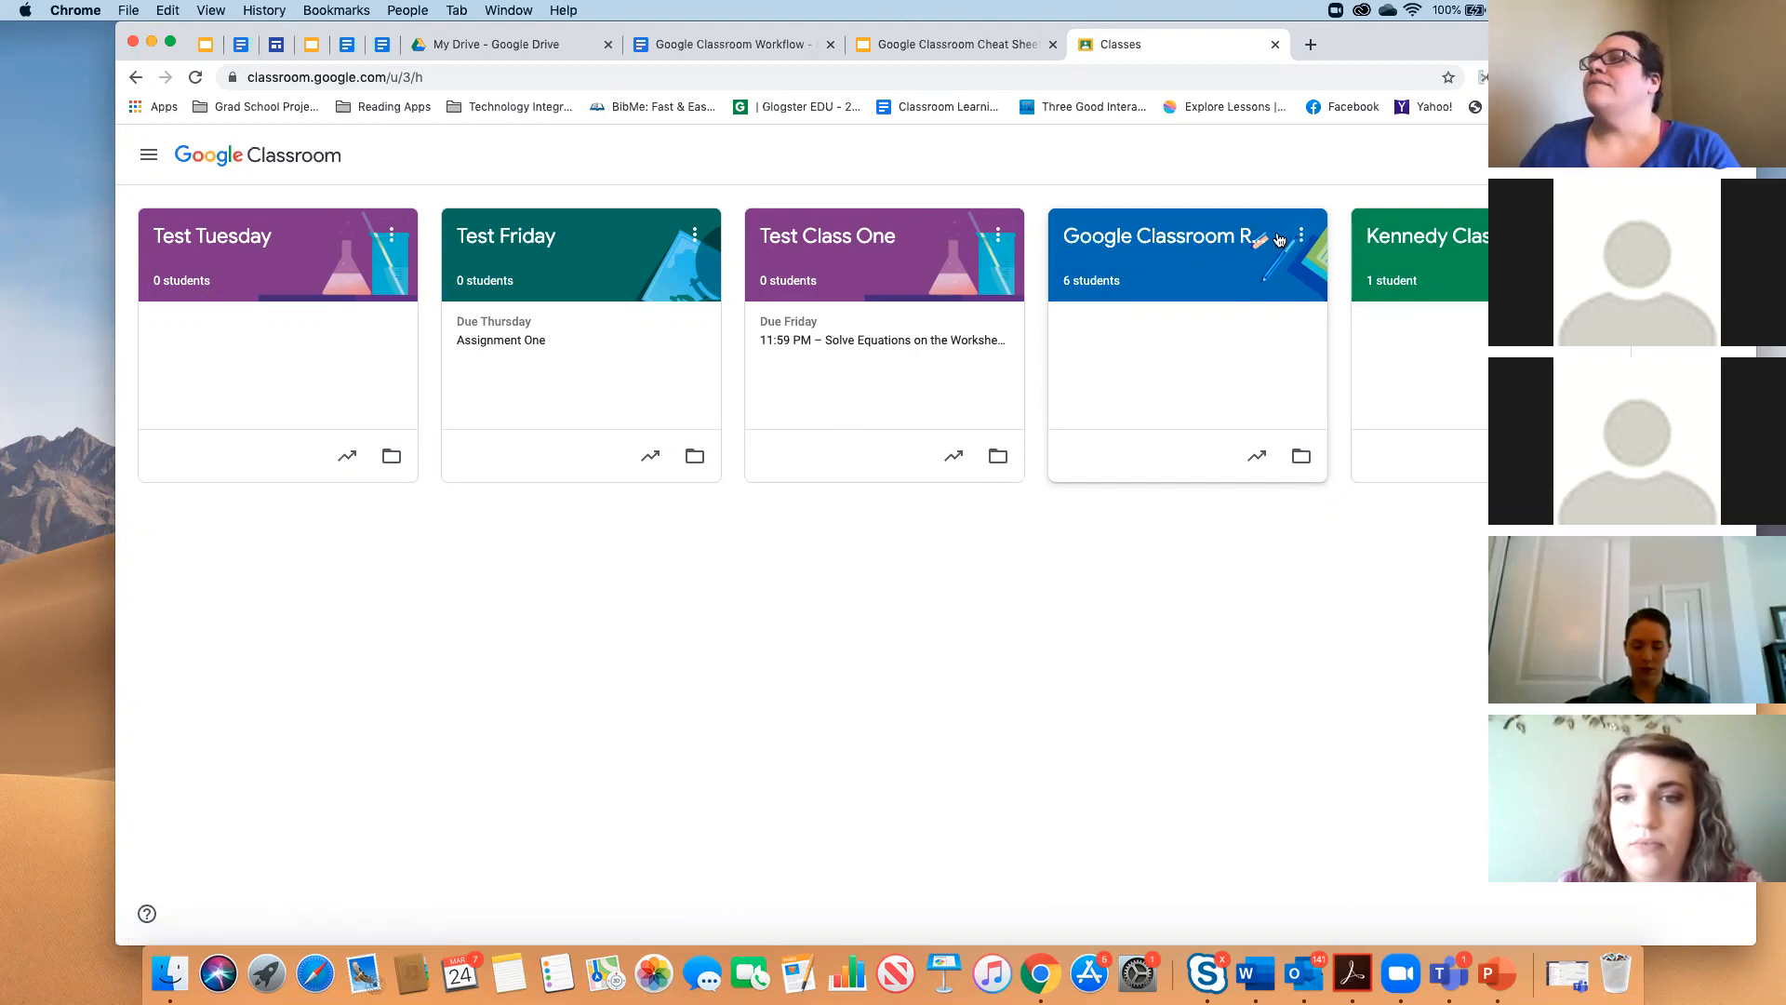
left_click(1246, 239)
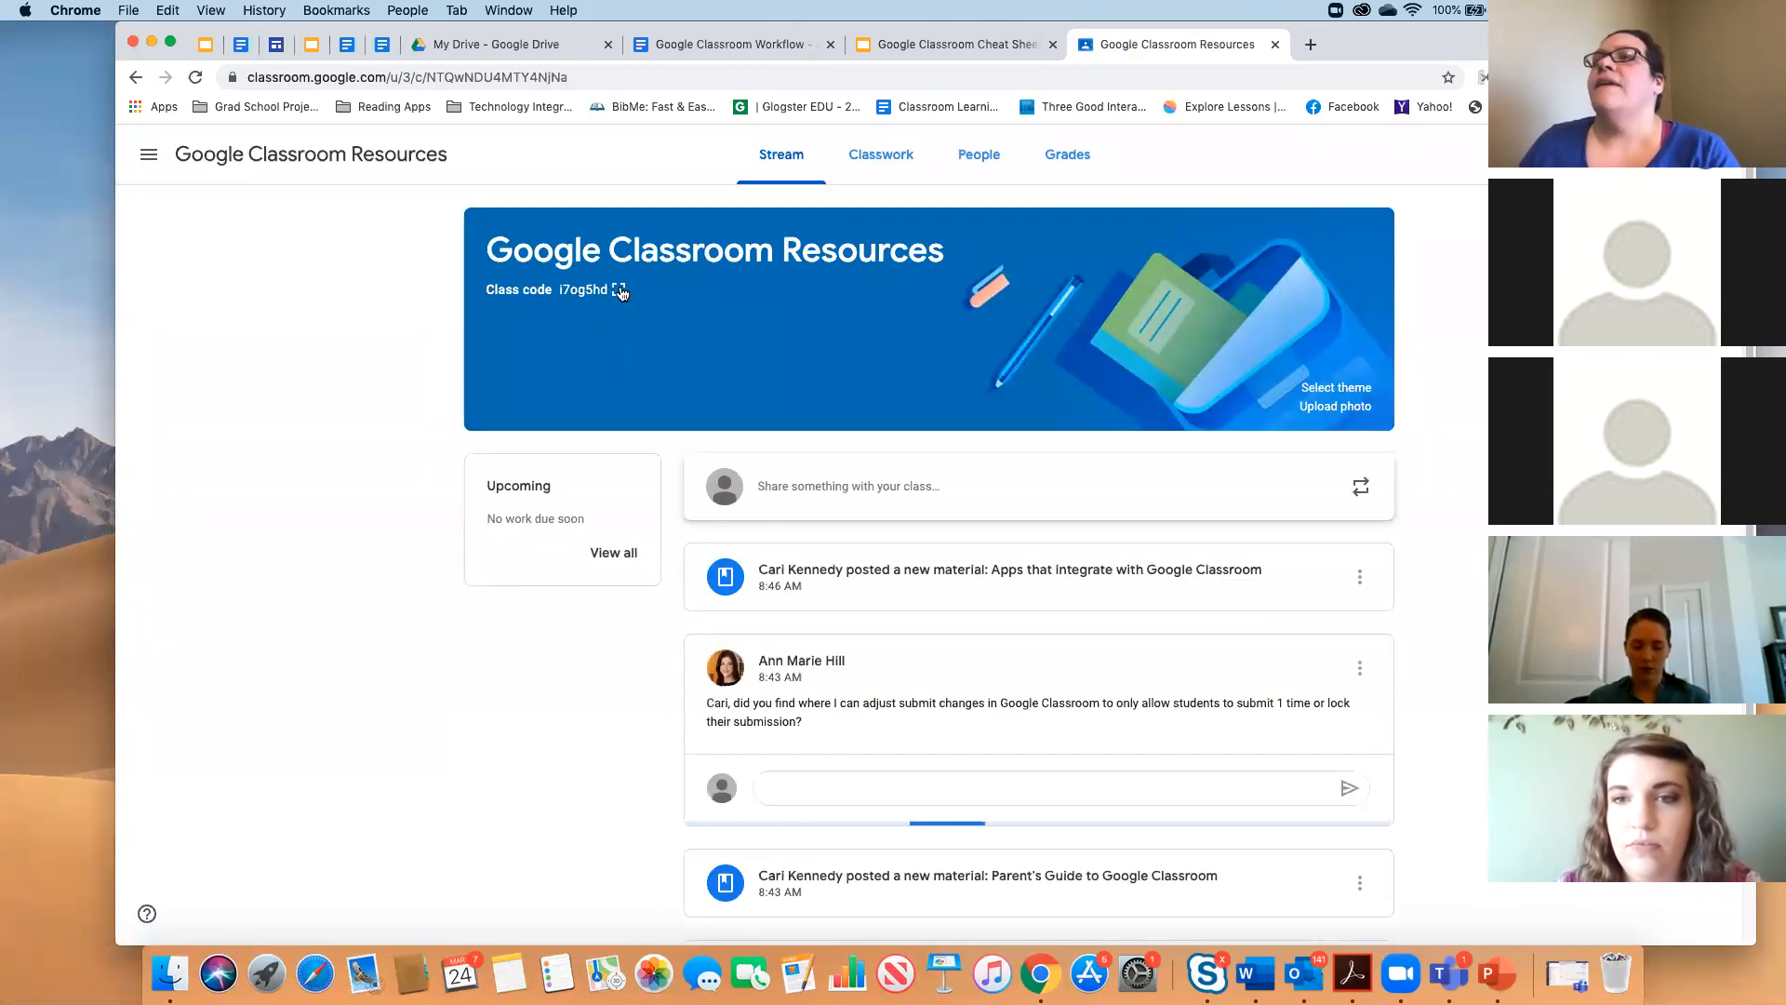
left_click(619, 290)
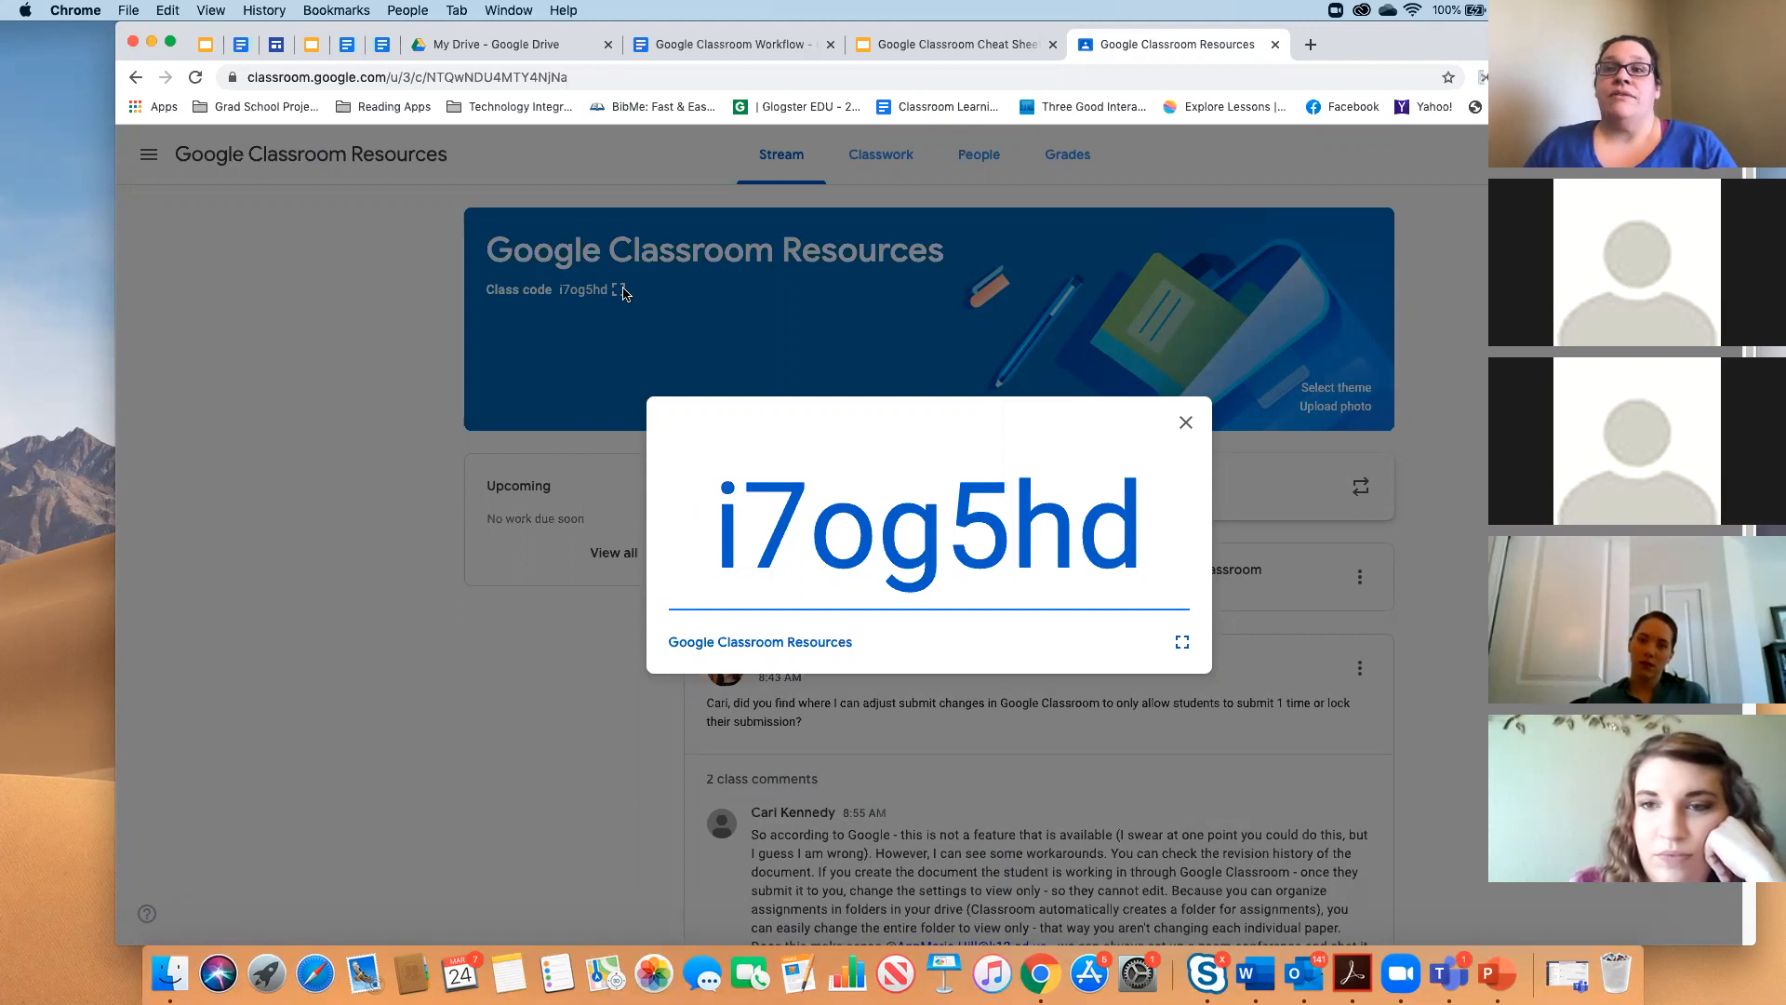
Revisit the Transition to Online Learning site, go through its Help page to Webinars, and look at the March 2020 webinar calendar.
left_click(276, 47)
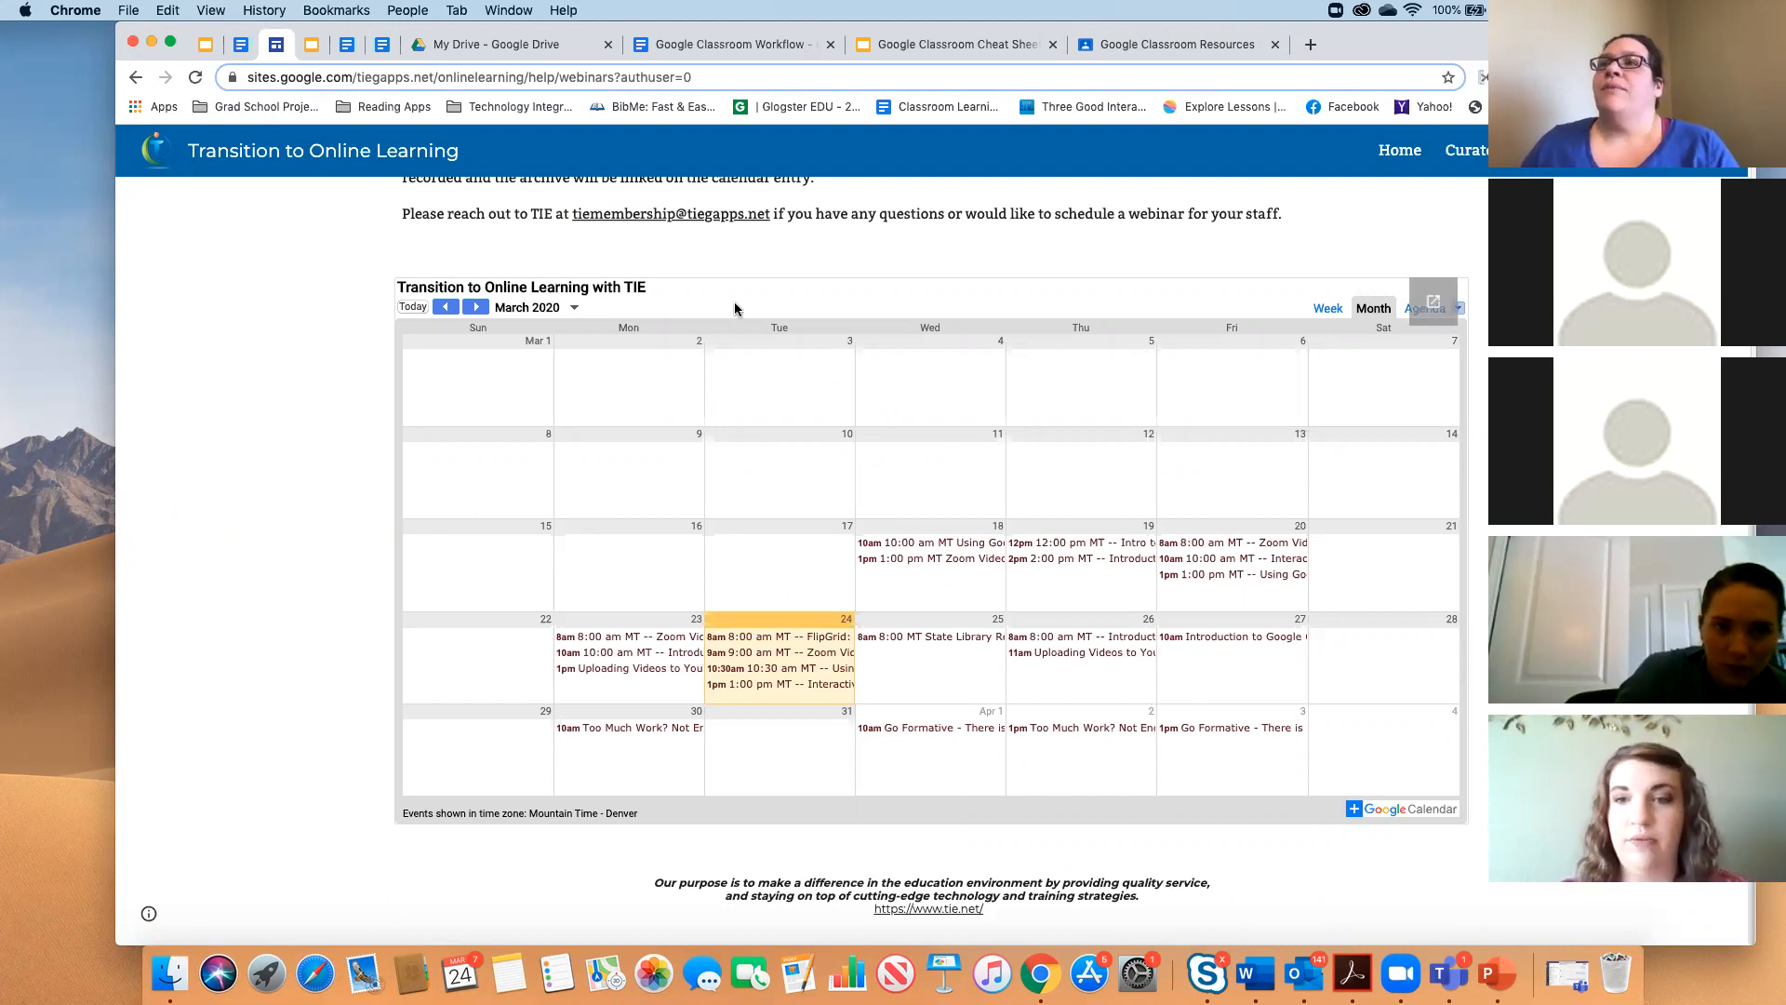
scroll(958, 476, "up", 4)
left_click(1646, 150)
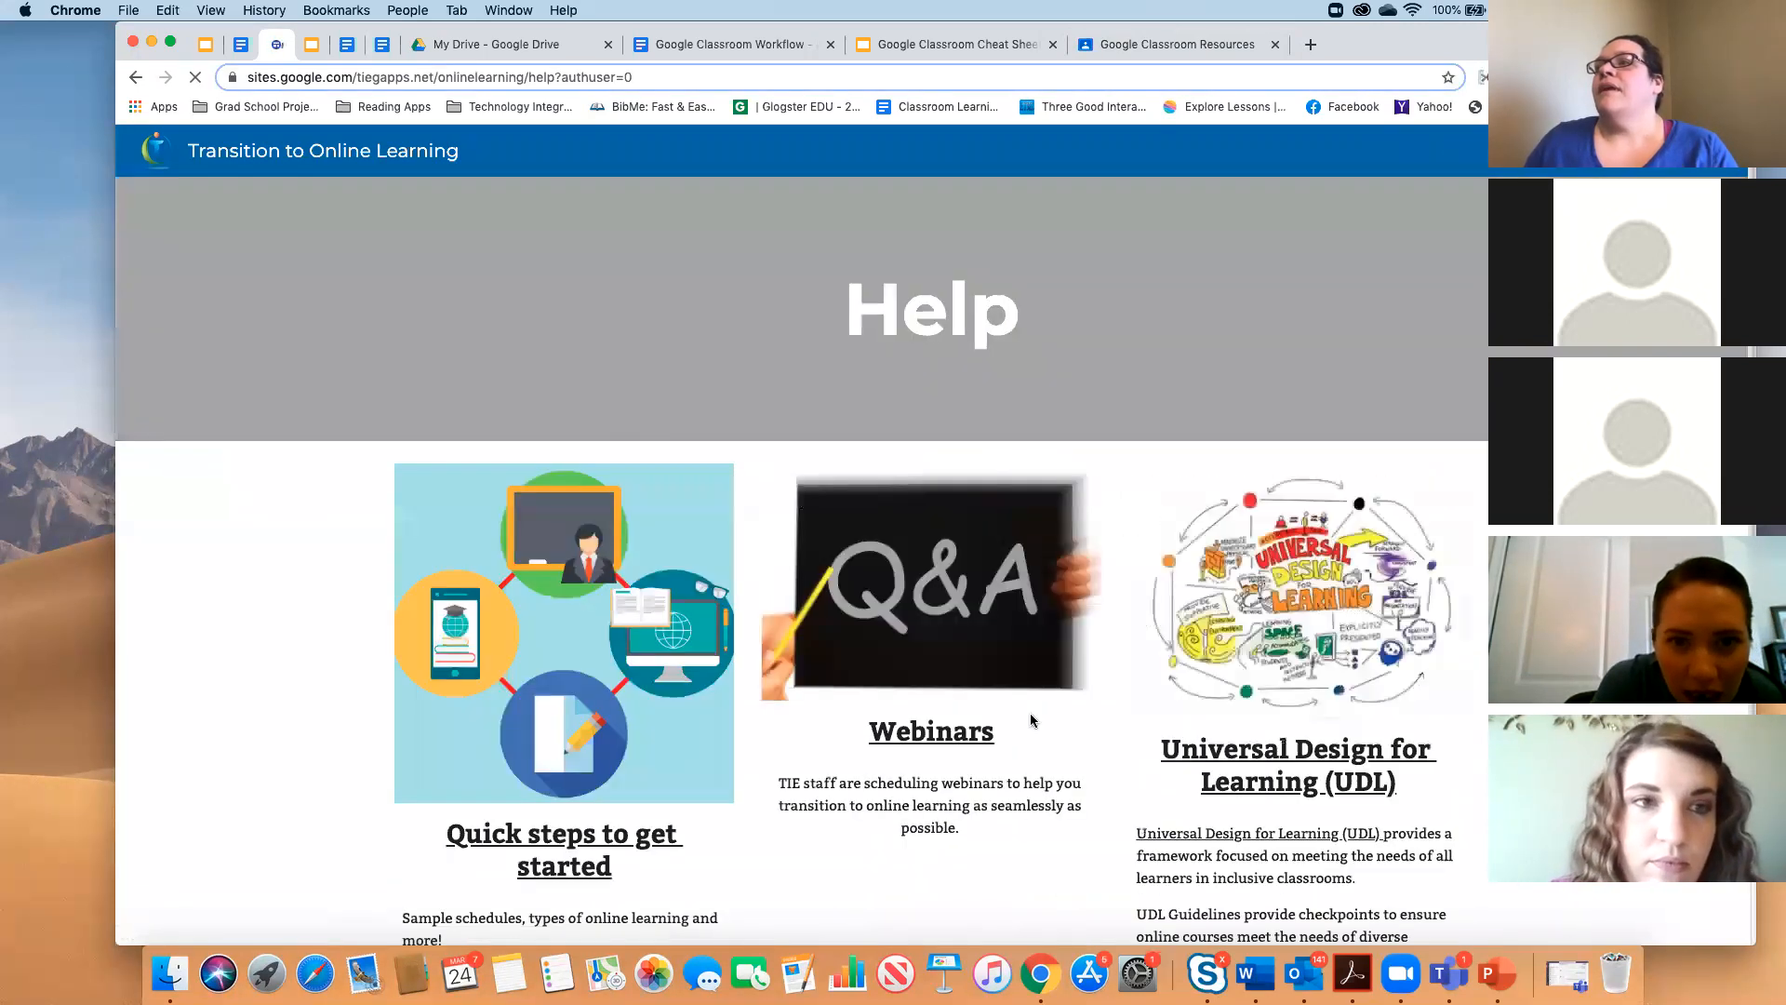
left_click(903, 736)
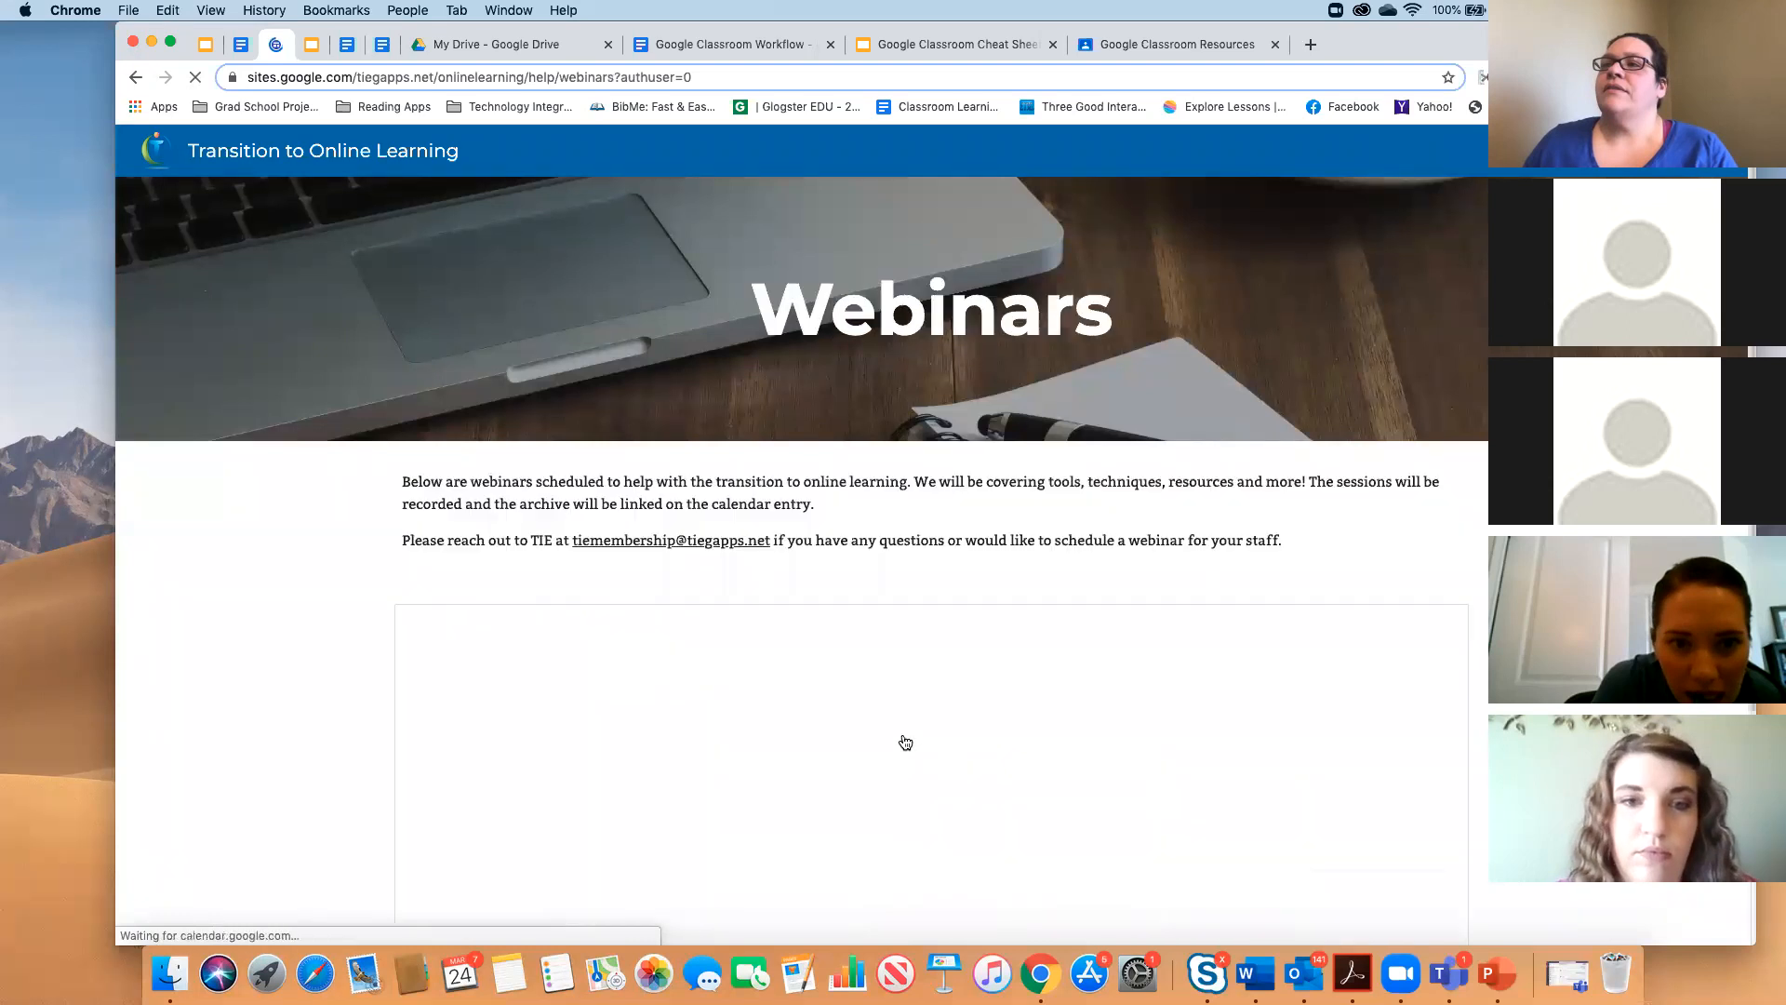
scroll(884, 731, "down", 5)
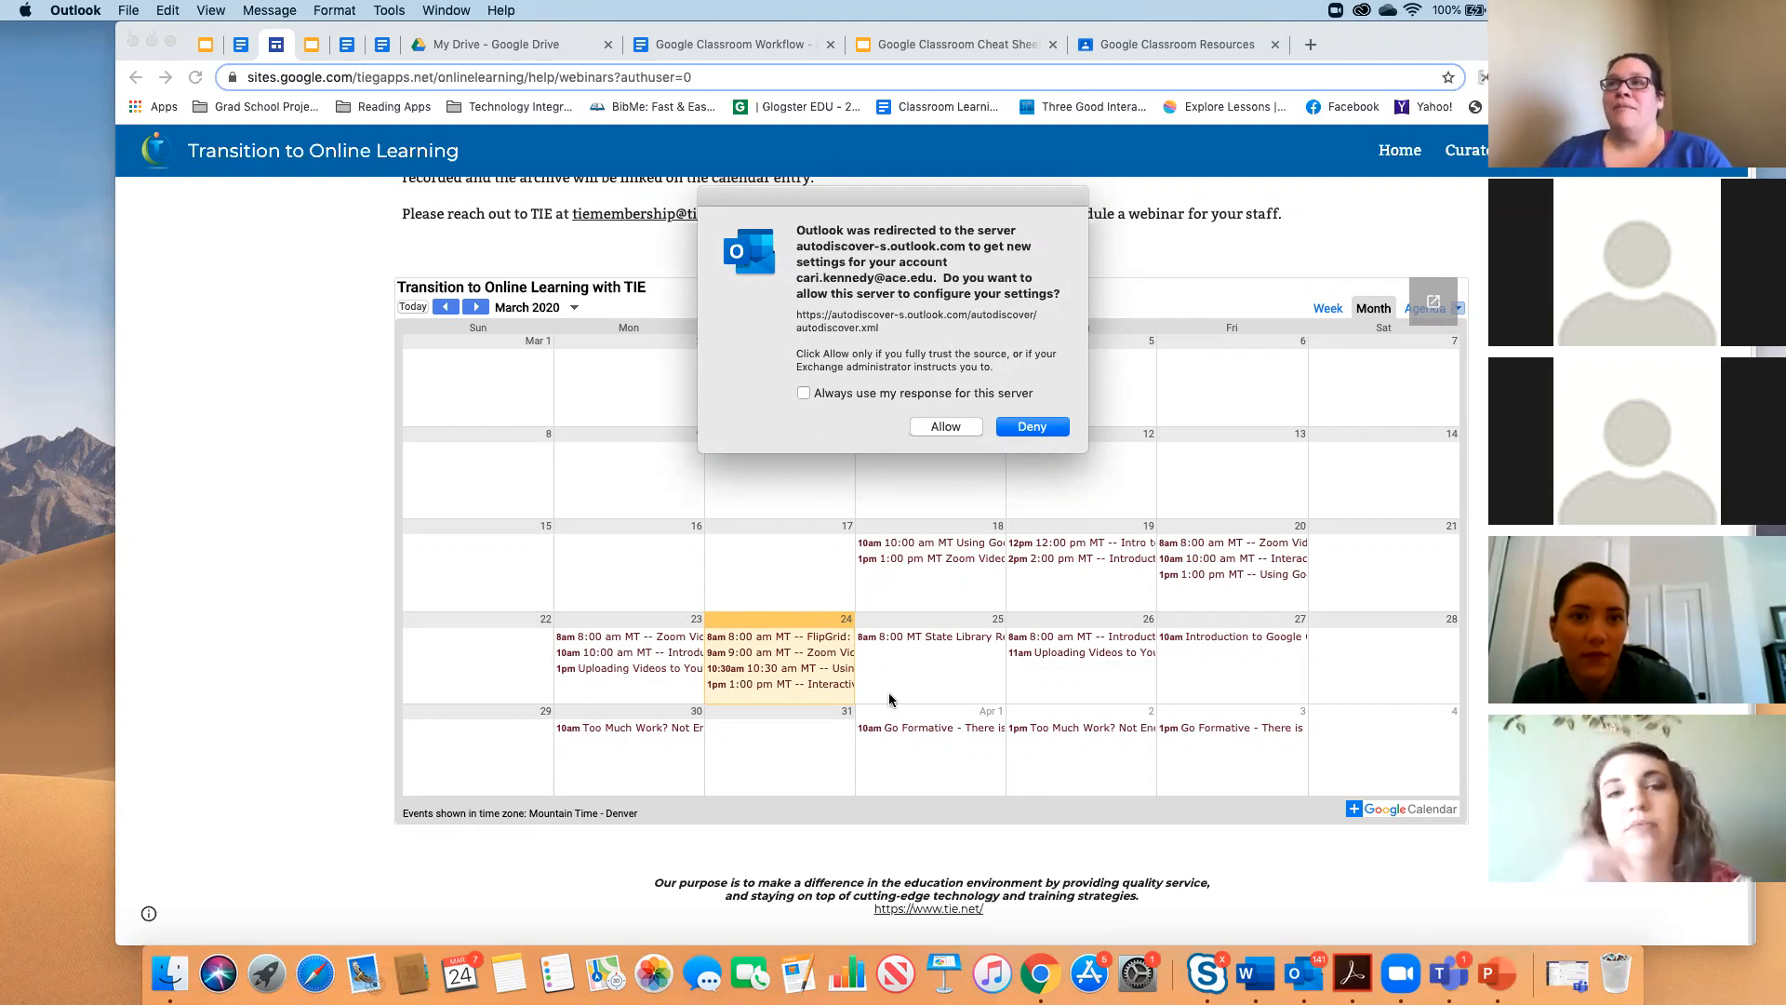
Allow the redirected server to configure the Outlook settings, and close the enlarged class code in the Google Classroom Resources class.
left_click(949, 426)
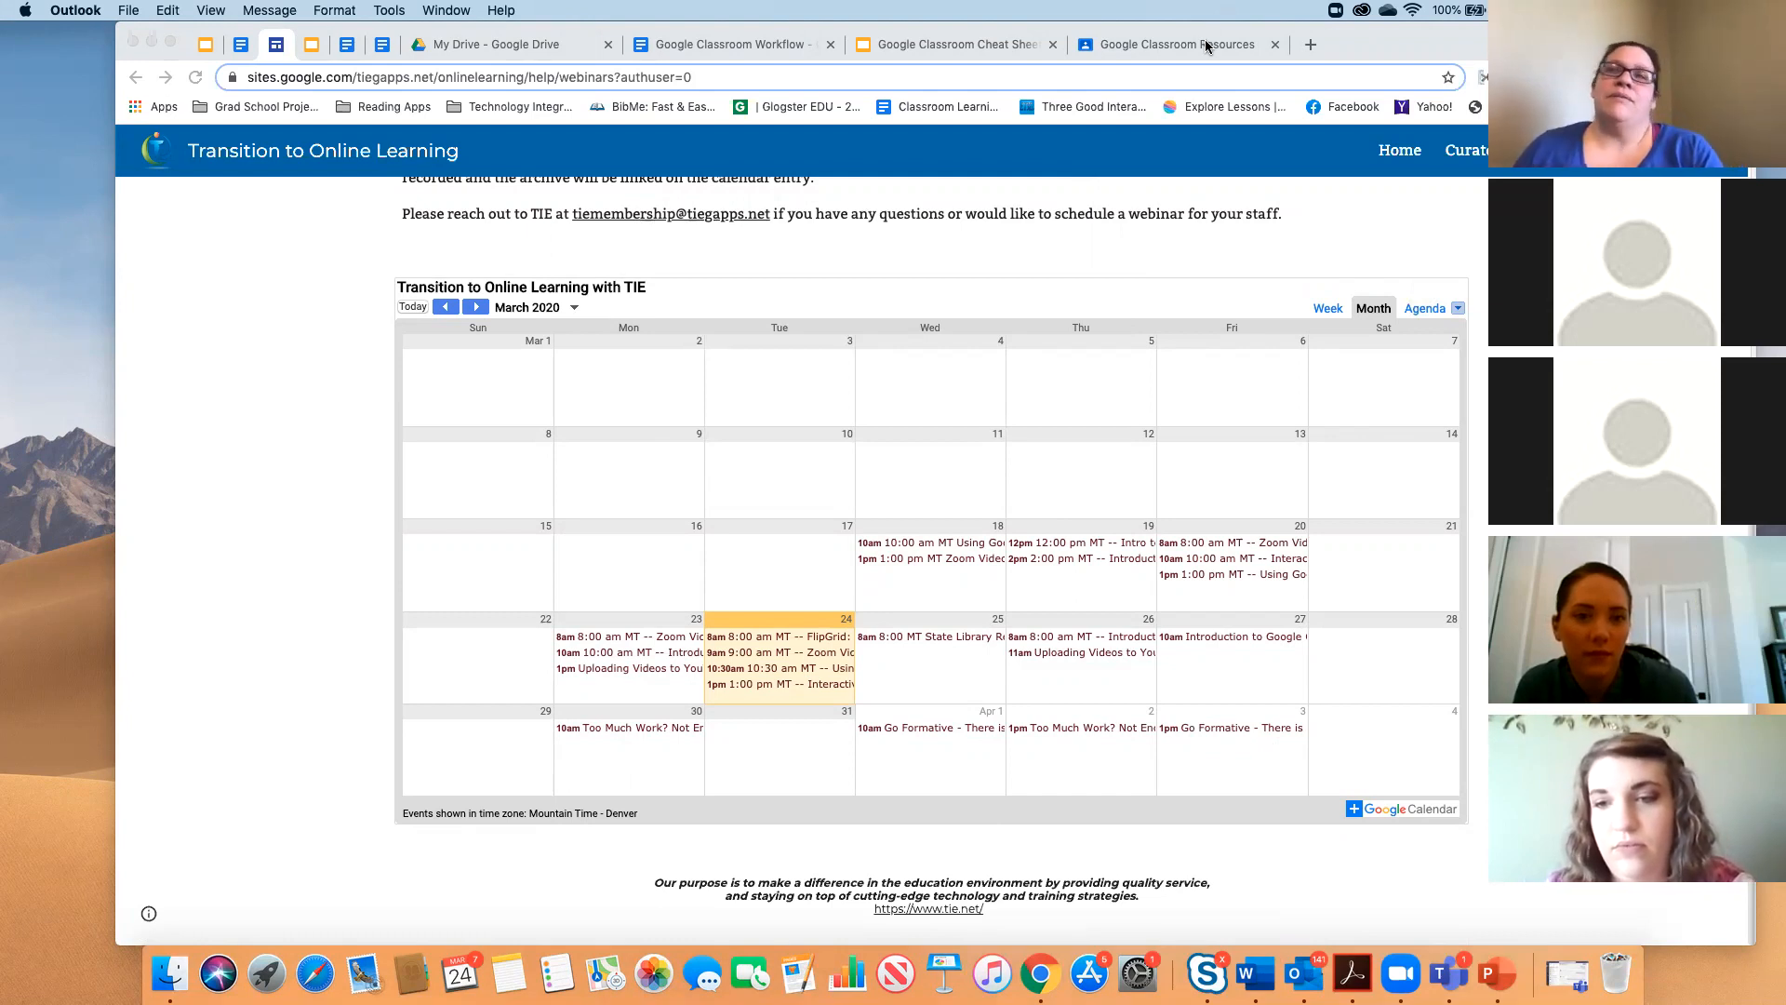
left_click(1164, 51)
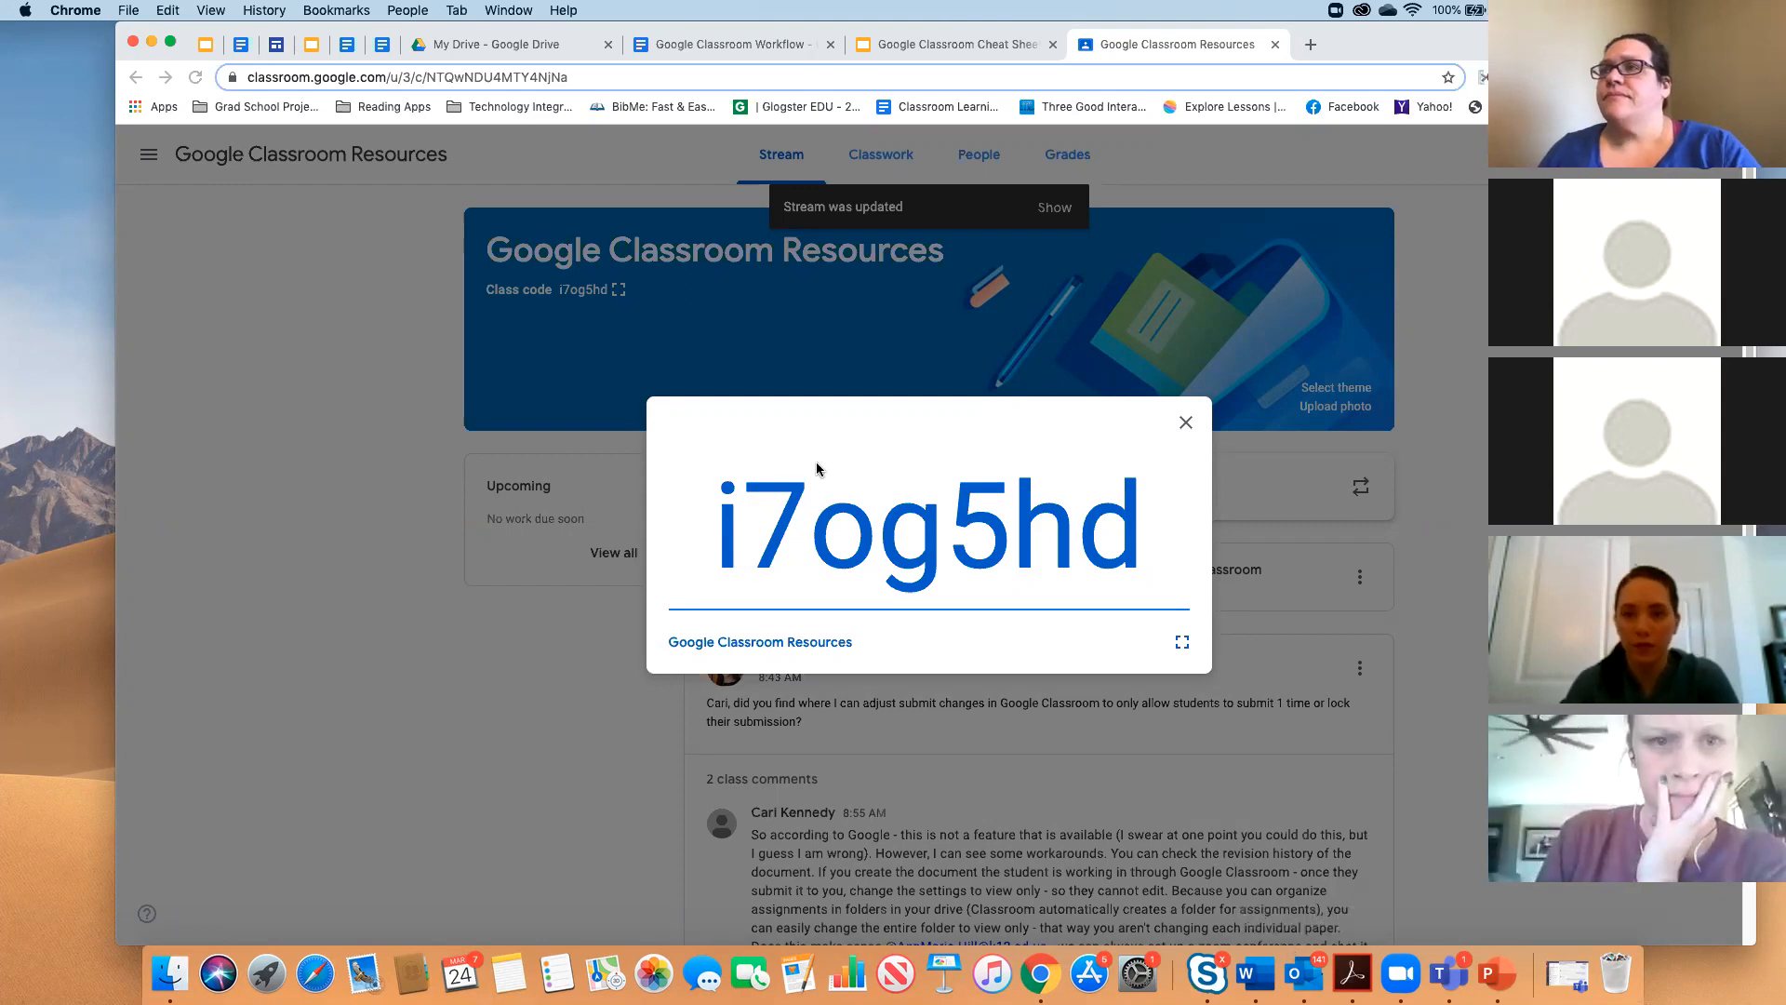
left_click(1186, 424)
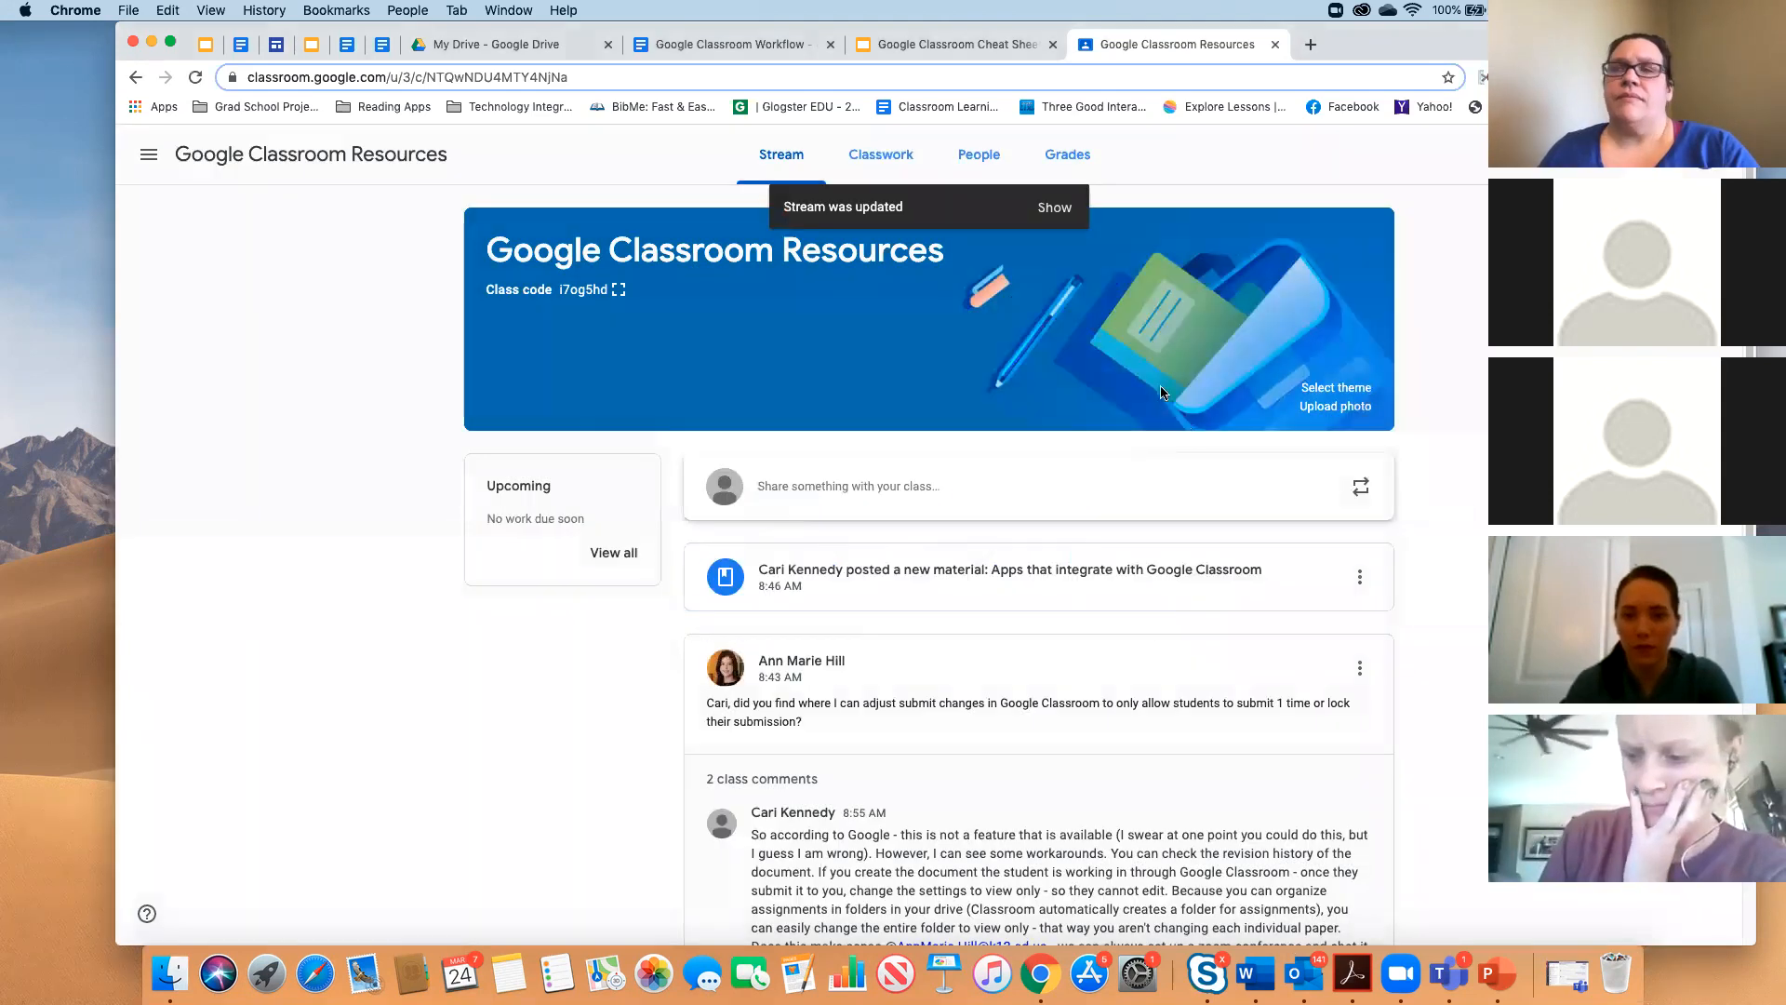